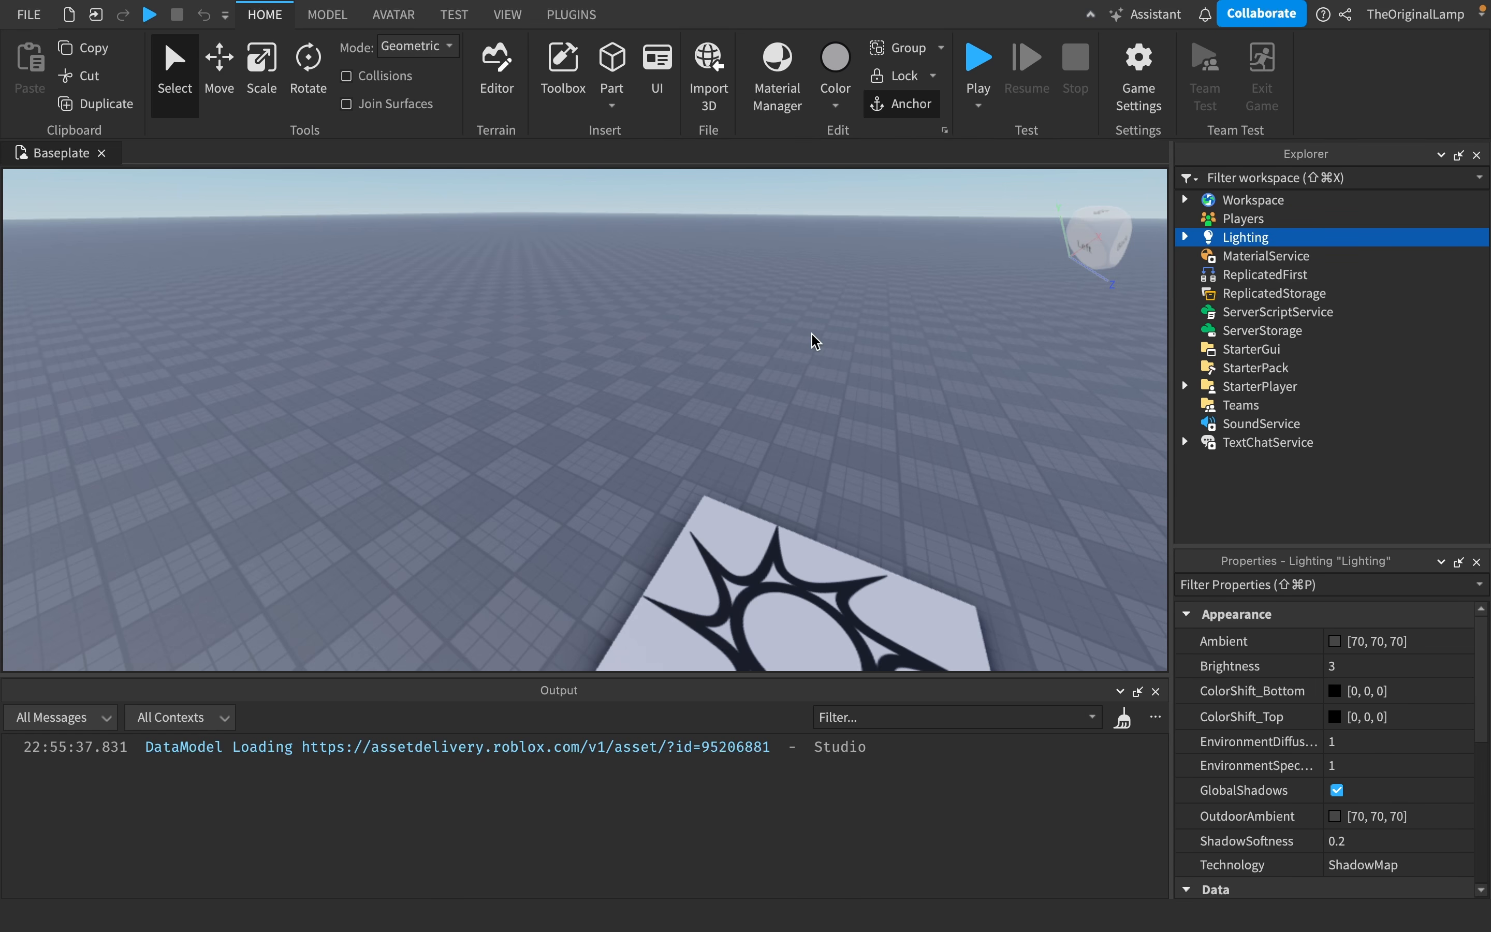
# - Add a BlurEffect to the Lighting service
pyautogui.press('s')
pyautogui.moveTo(813, 336); pyautogui.dragTo(812, 336, button='right')
pyautogui.press('w')
pyautogui.click(1184, 237)
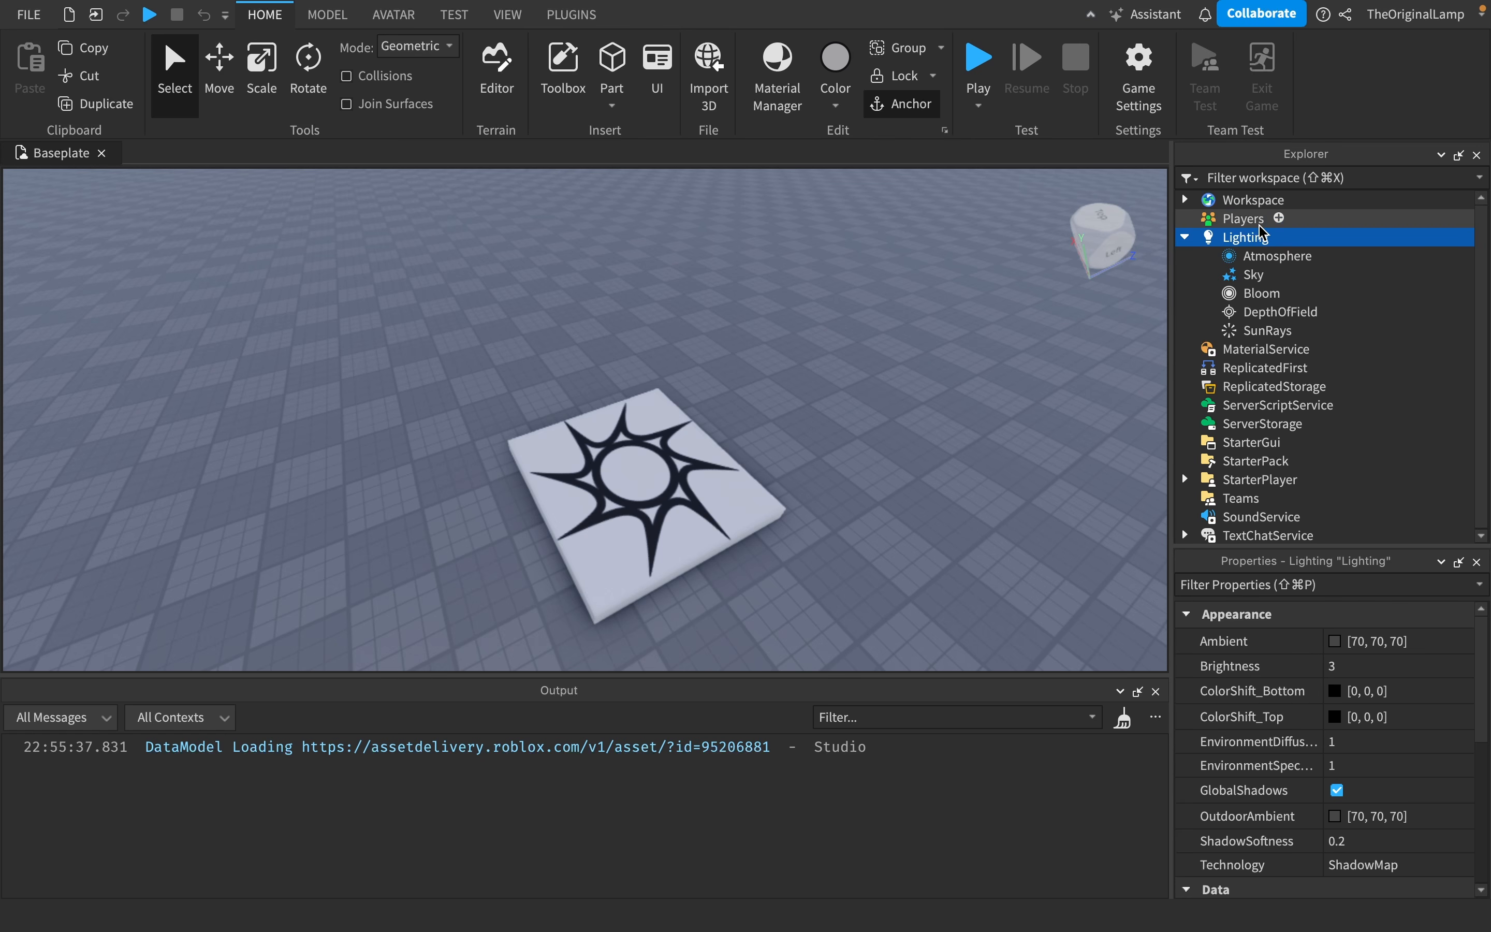
pyautogui.click(1283, 237)
pyautogui.write('blur')
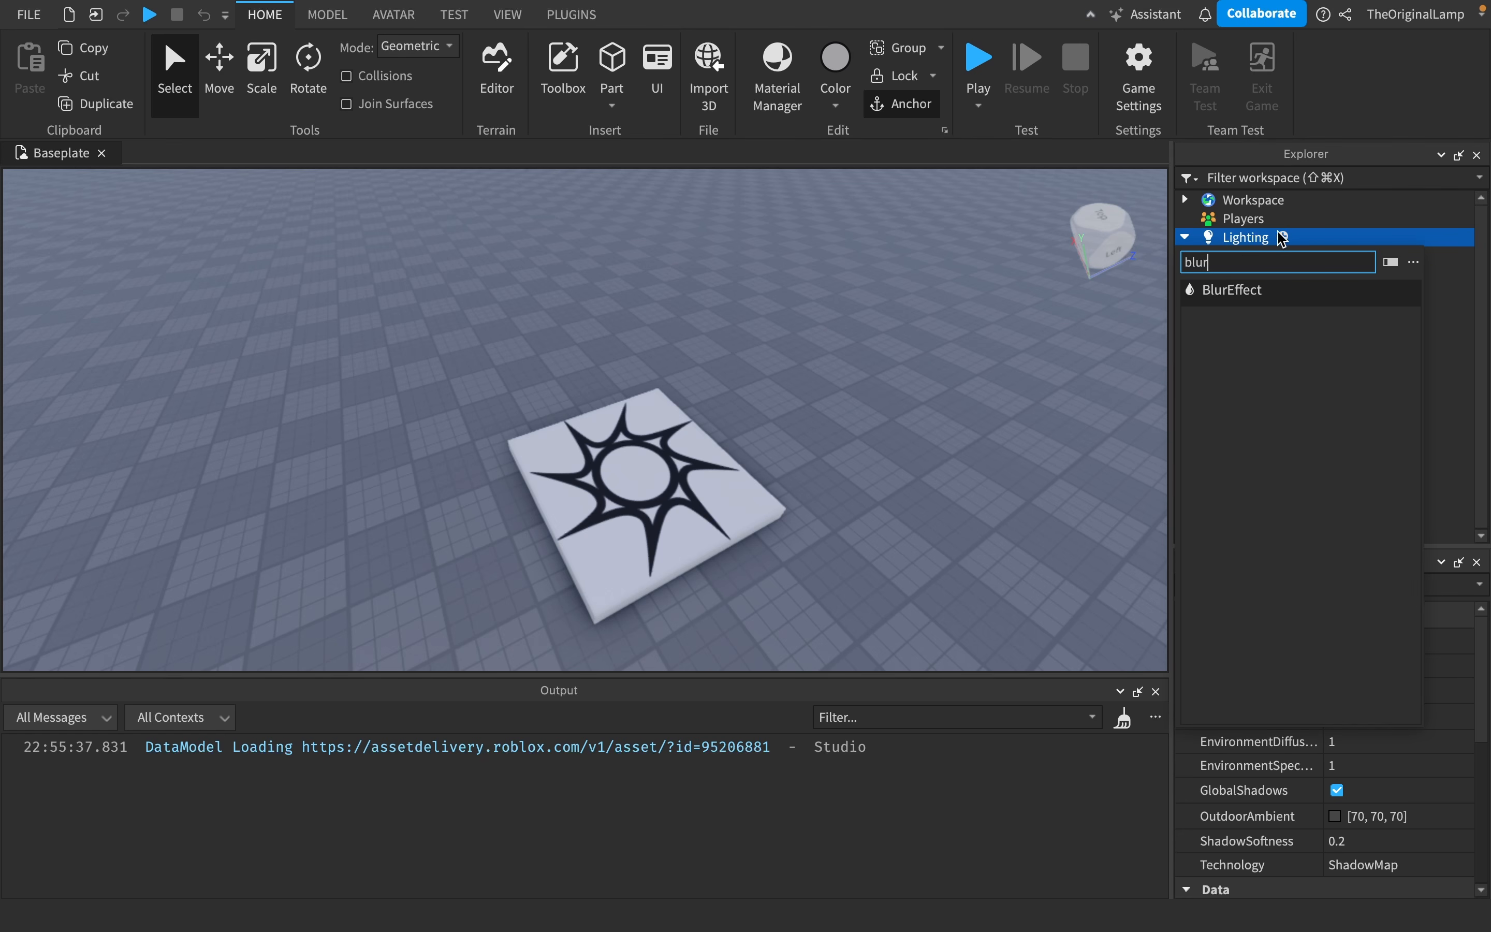
pyautogui.click(1229, 290)
# - Move the Blur effect from Lighting into Workspace, and delete it there
pyautogui.moveTo(998, 380); pyautogui.dragTo(1011, 381, button='right')
pyautogui.moveTo(1255, 311); pyautogui.dragTo(1252, 201)
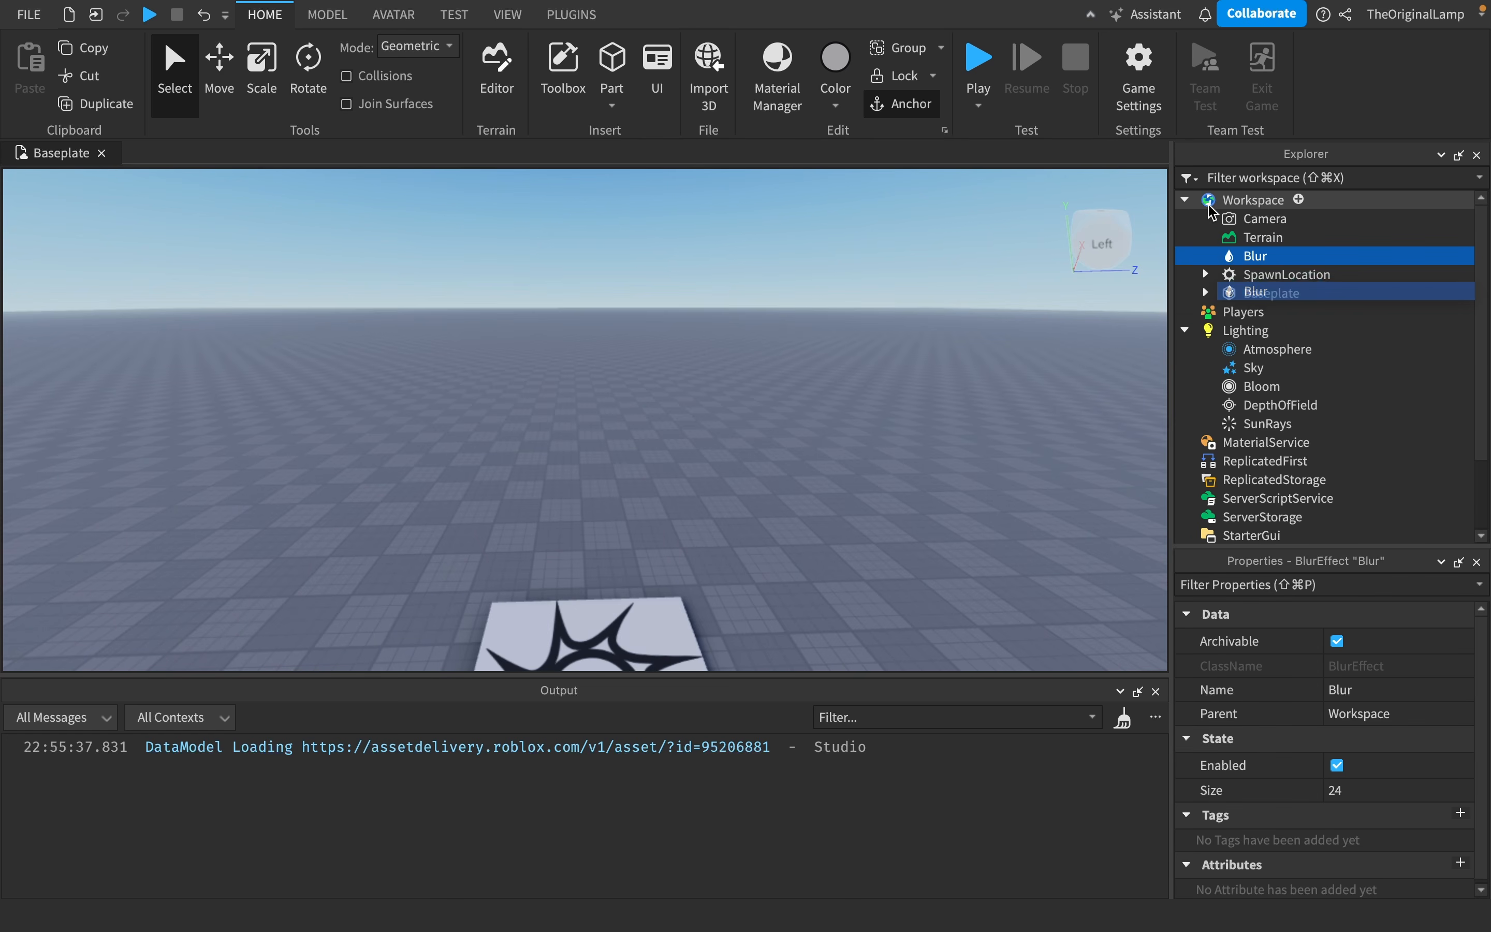
pyautogui.press('Delete')
# - Inspect the properties of the Bloom, DepthOfField and SunRays effects under Lighting
pyautogui.moveTo(839, 323); pyautogui.dragTo(825, 309, button='right')
pyautogui.scroll(-4, 900, 318)
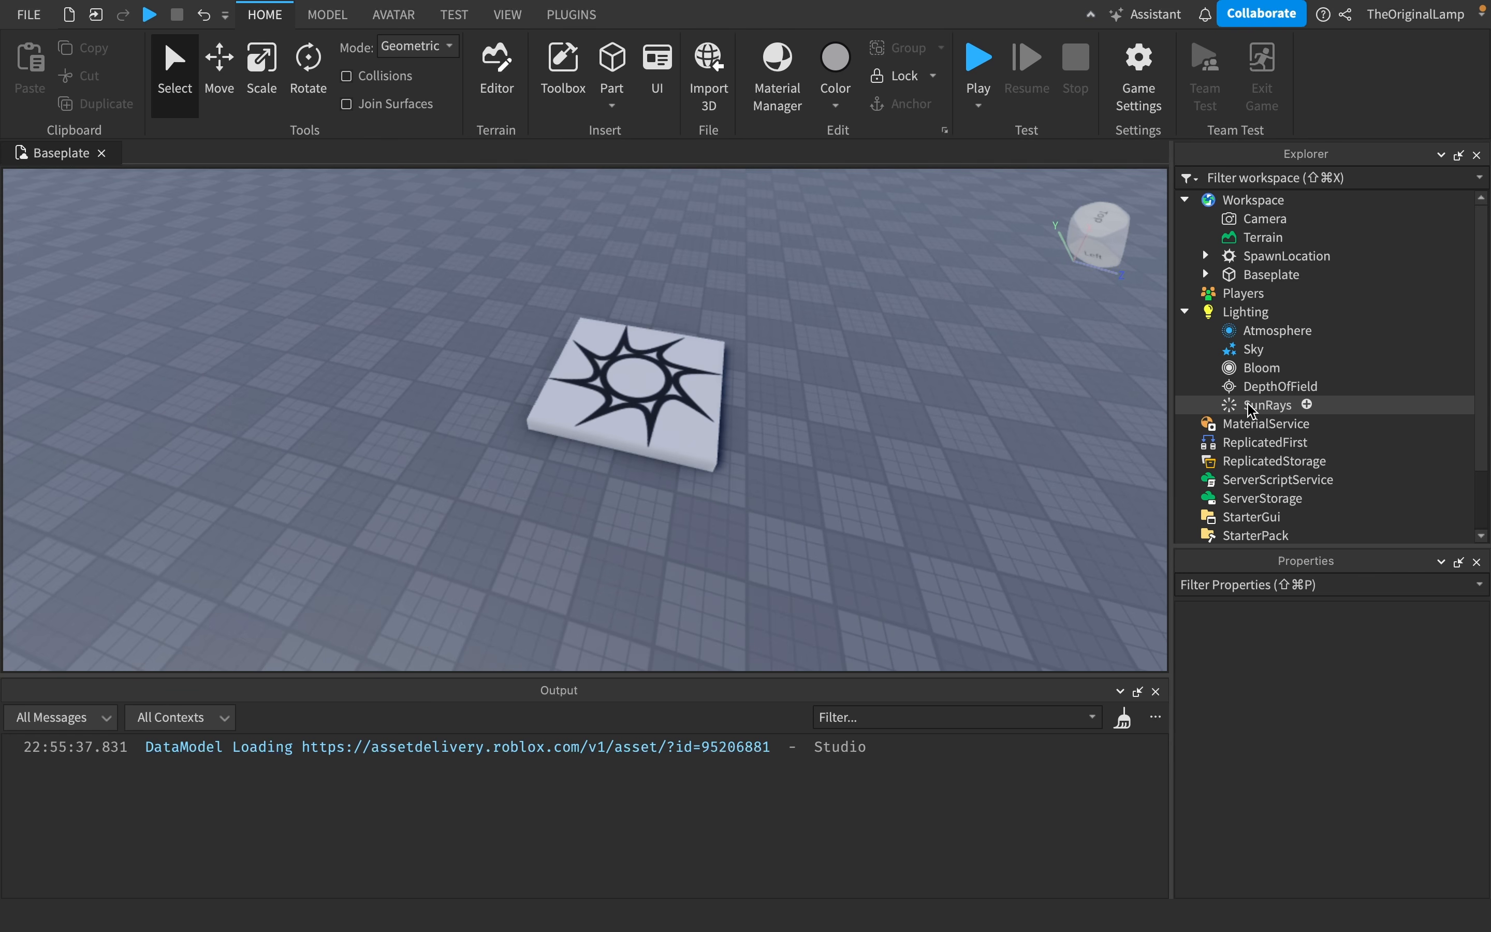
pyautogui.click(1257, 368)
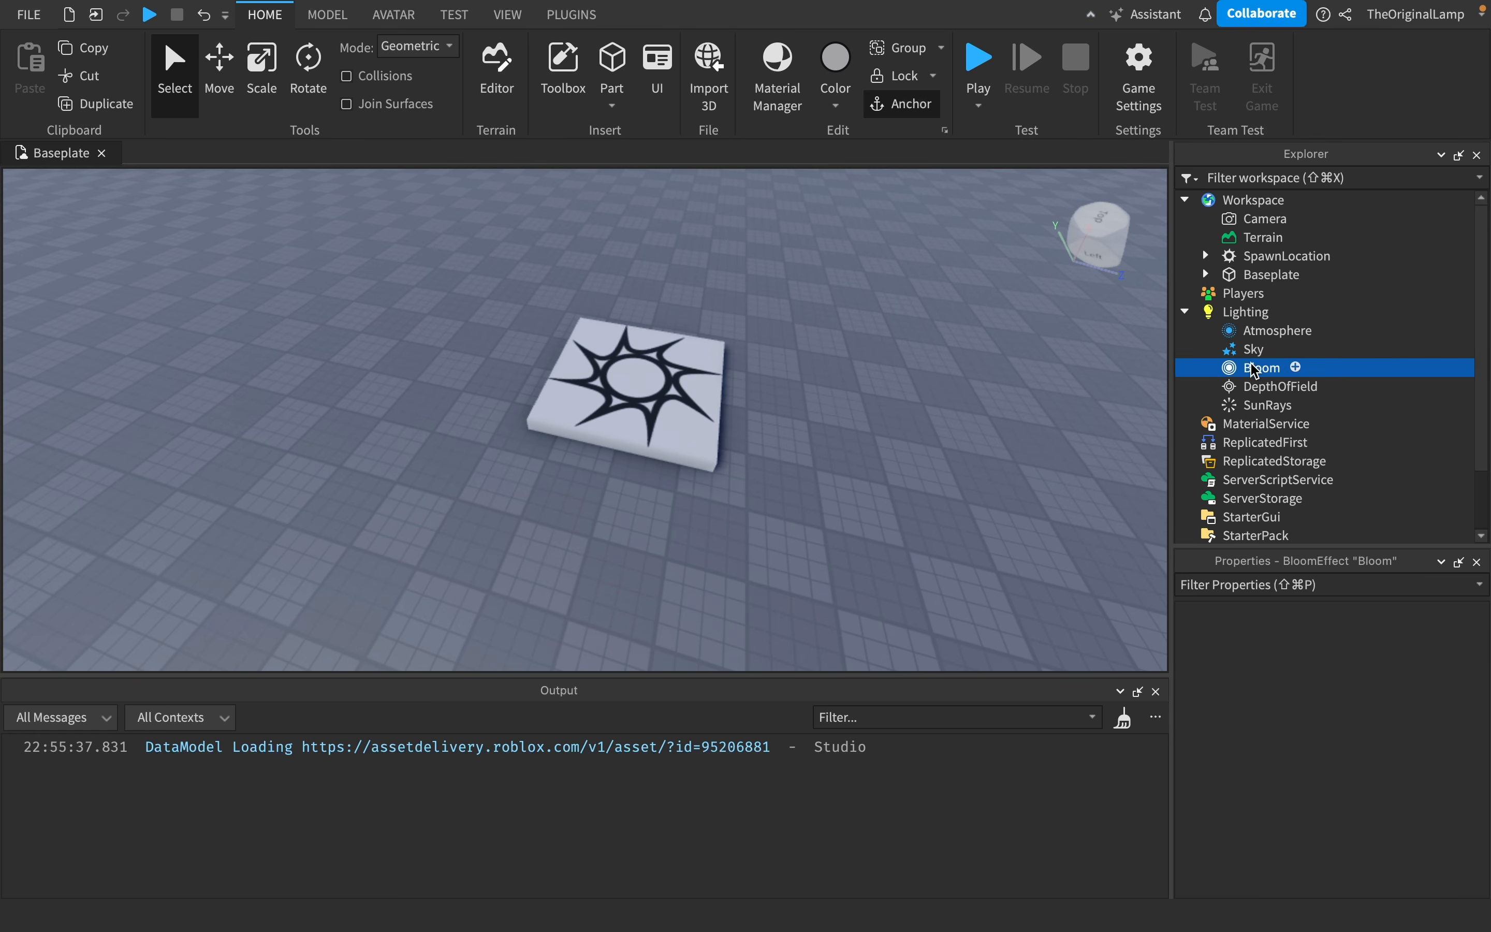
pyautogui.click(1257, 386)
pyautogui.click(1247, 402)
pyautogui.click(1256, 386)
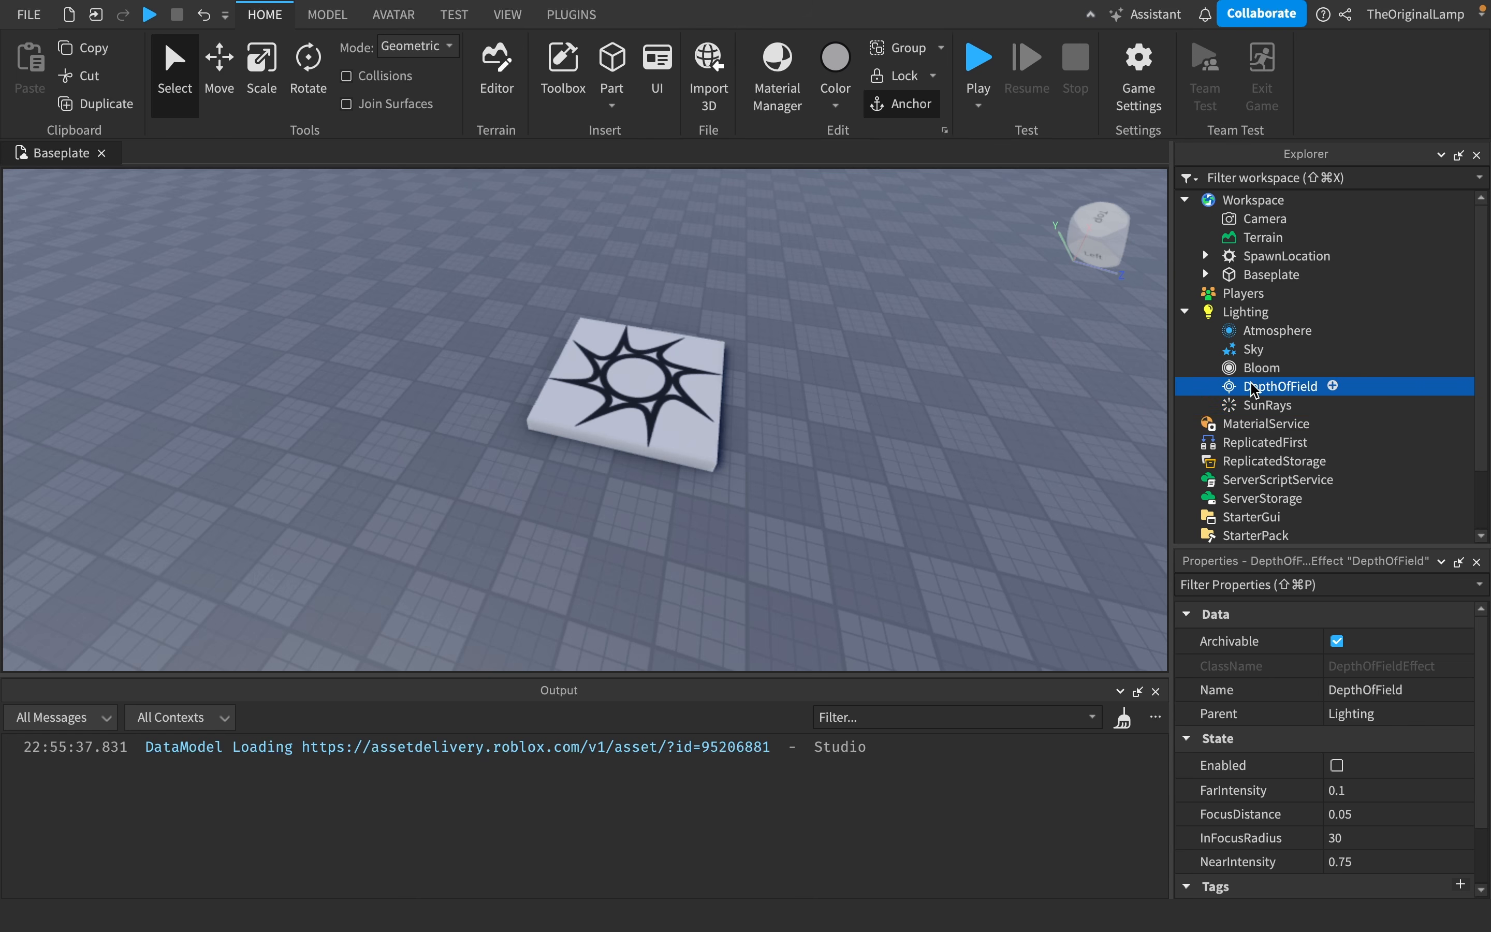
pyautogui.click(1260, 369)
pyautogui.click(1287, 388)
# - Set the Editor Quality Level to Level 01 in the Studio rendering settings
pyautogui.click(29, 17)
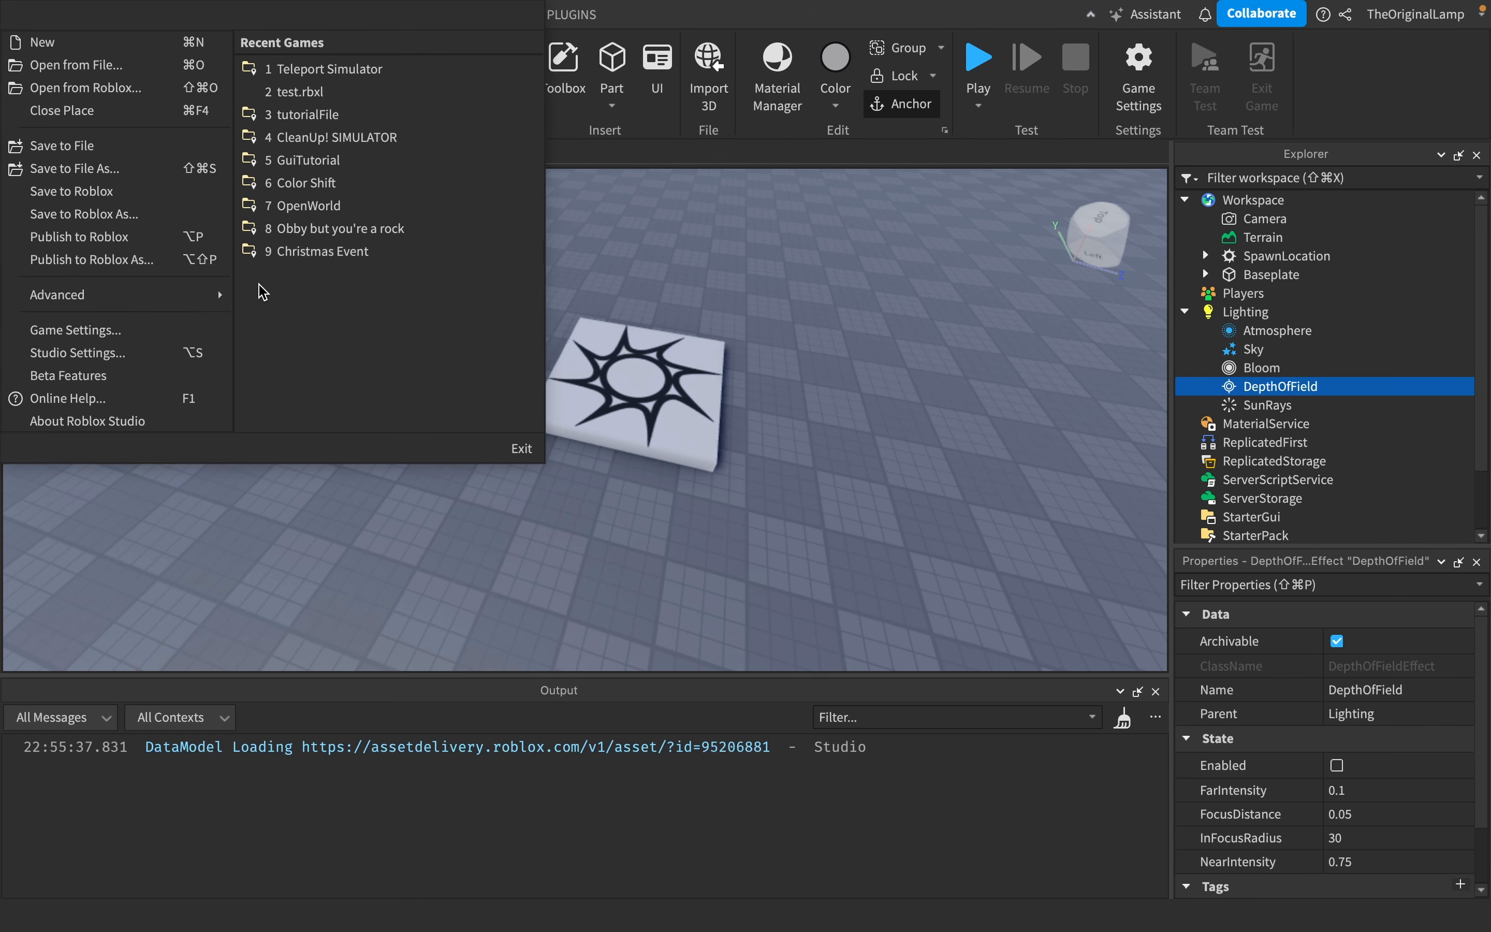
pyautogui.click(146, 353)
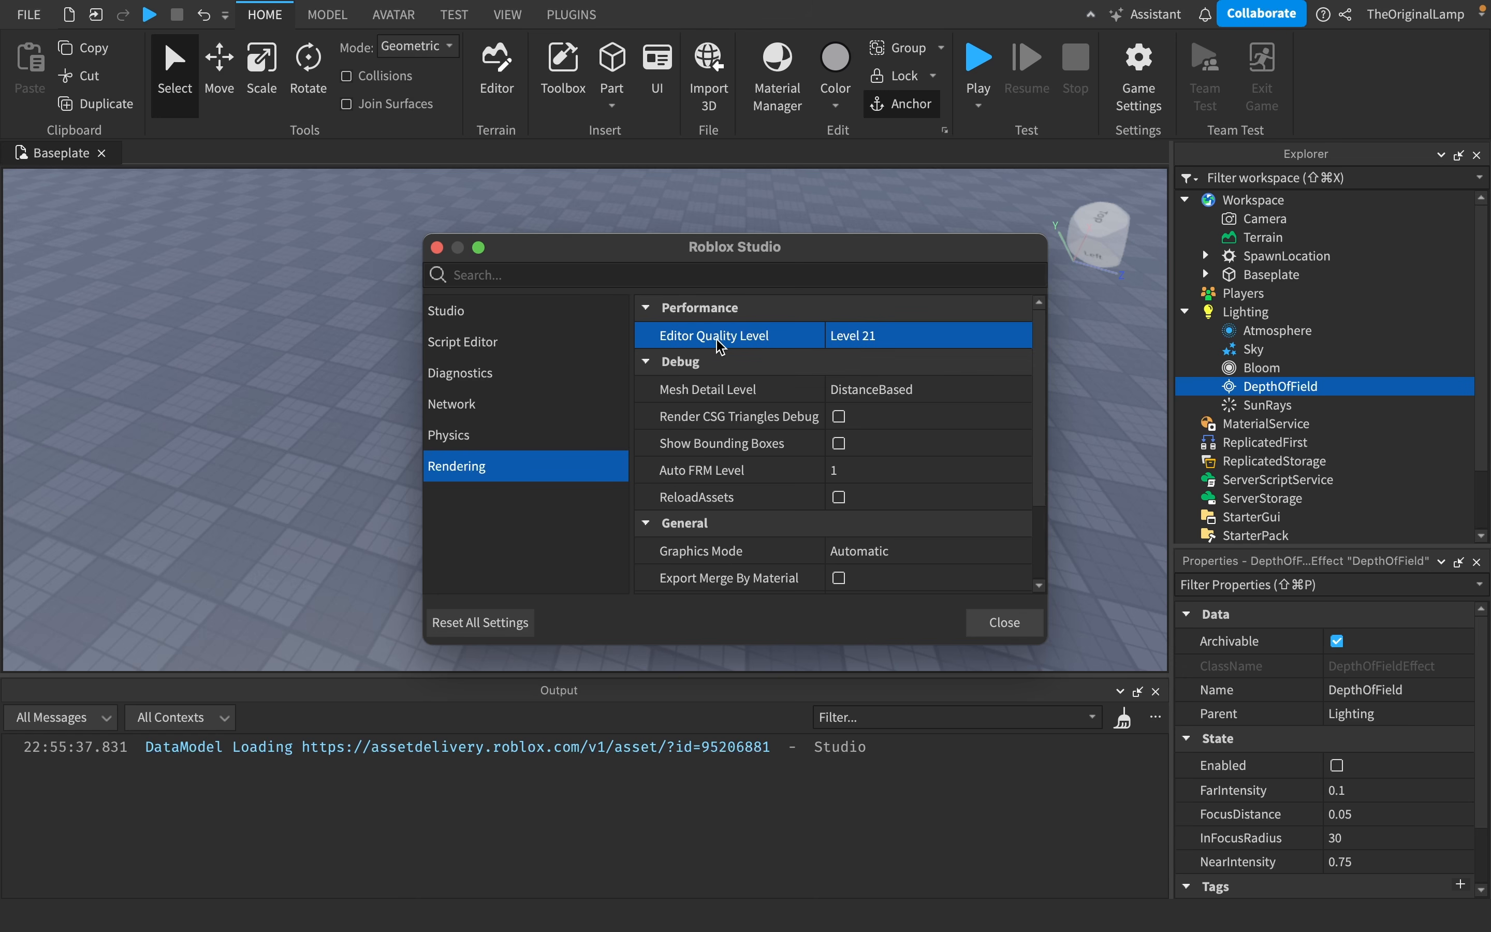
pyautogui.click(874, 332)
pyautogui.click(879, 336)
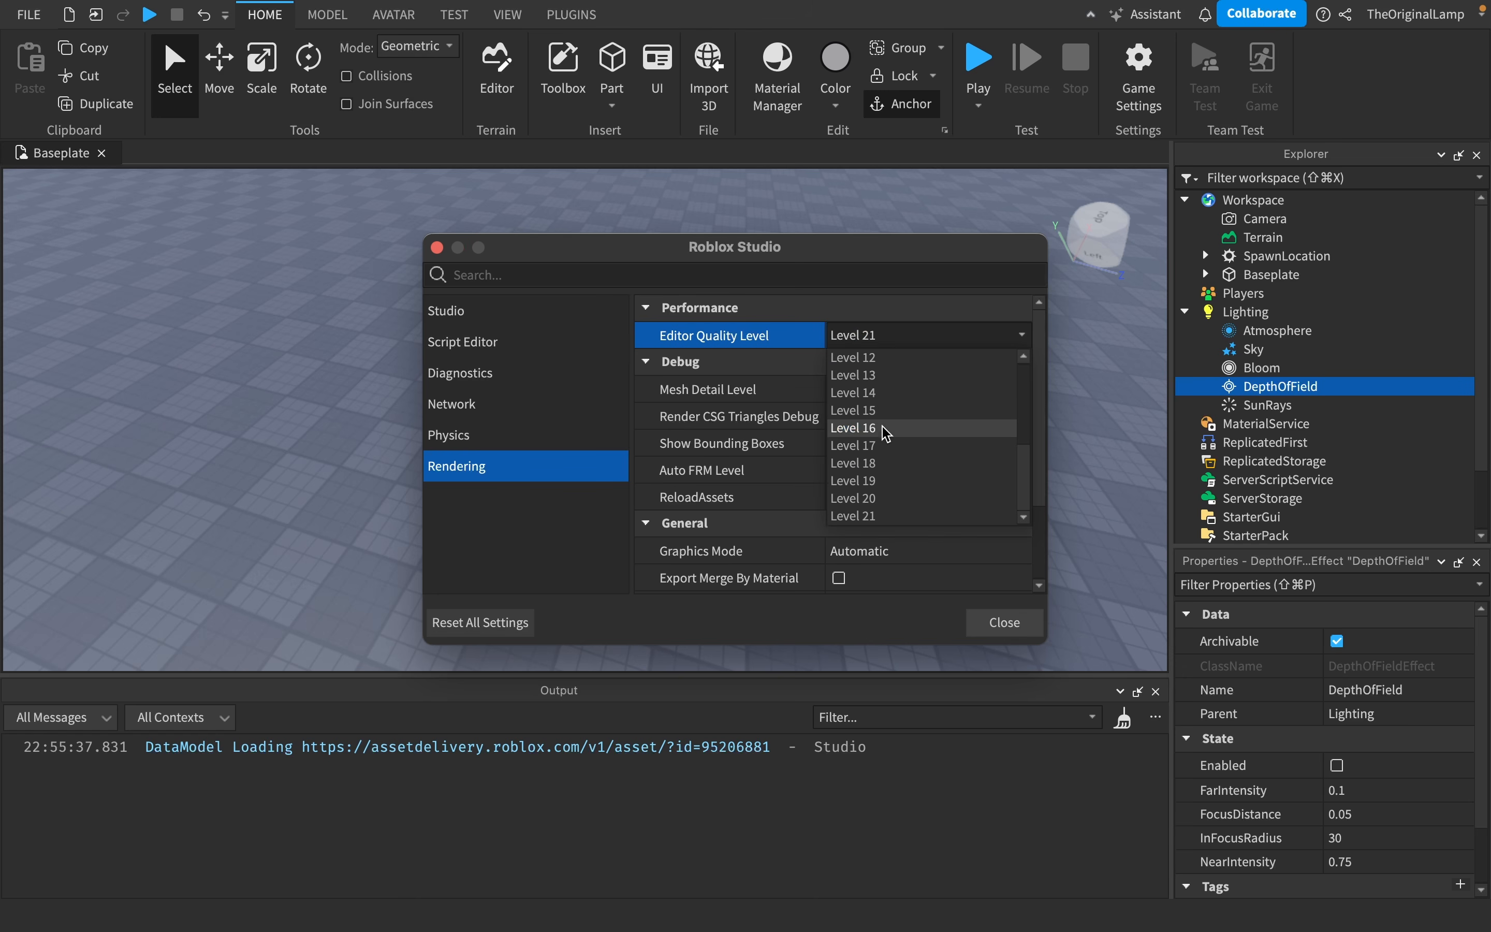
pyautogui.scroll(3, 906, 461)
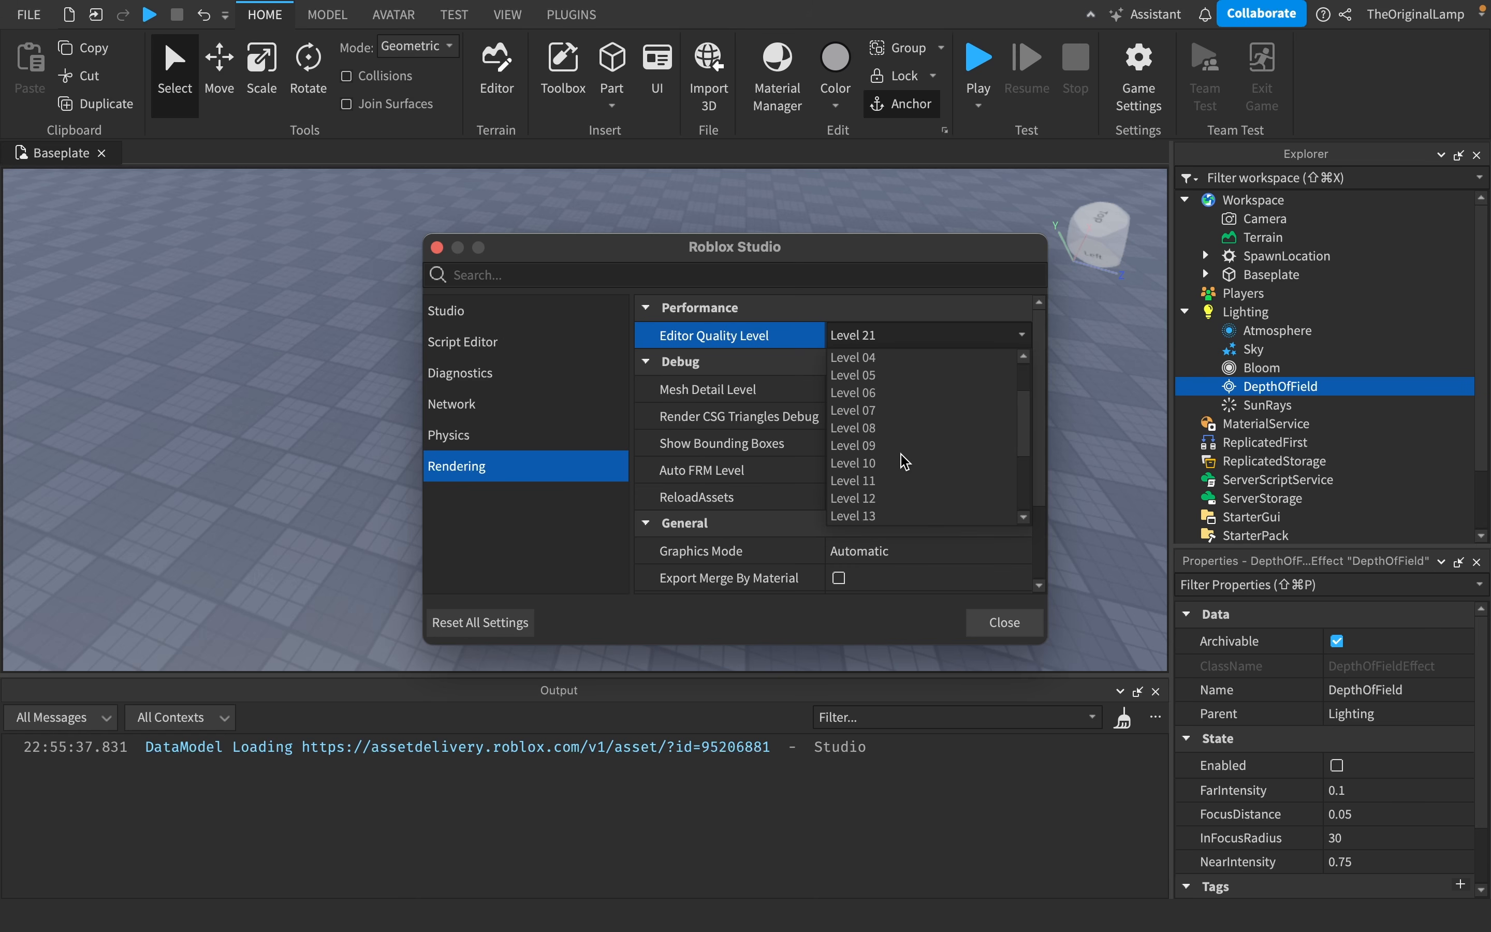
pyautogui.scroll(4, 862, 456)
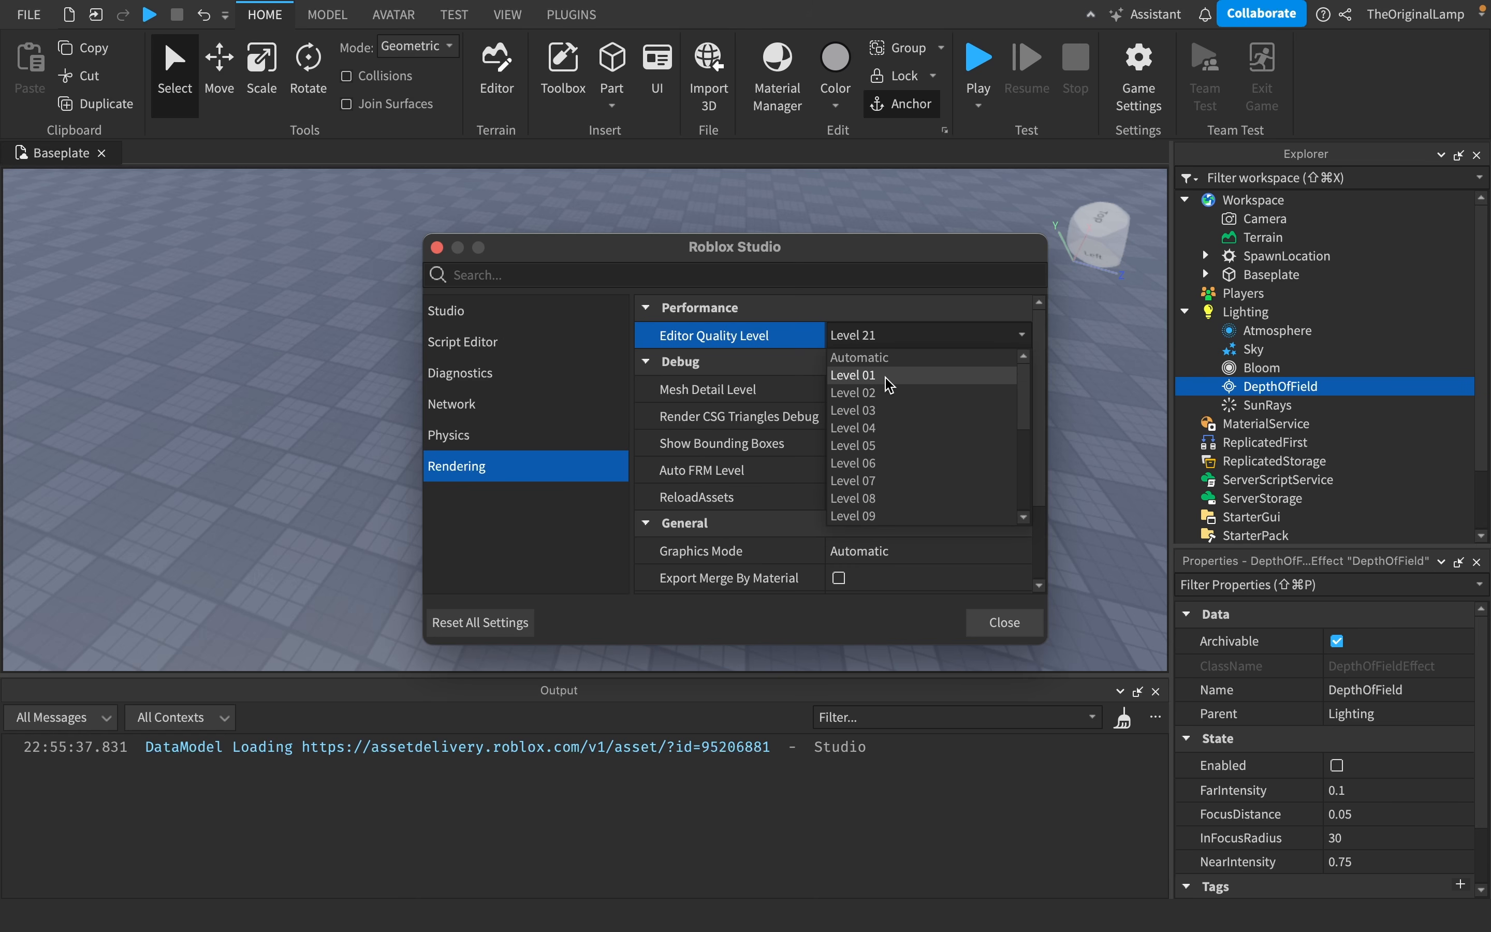
pyautogui.click(852, 378)
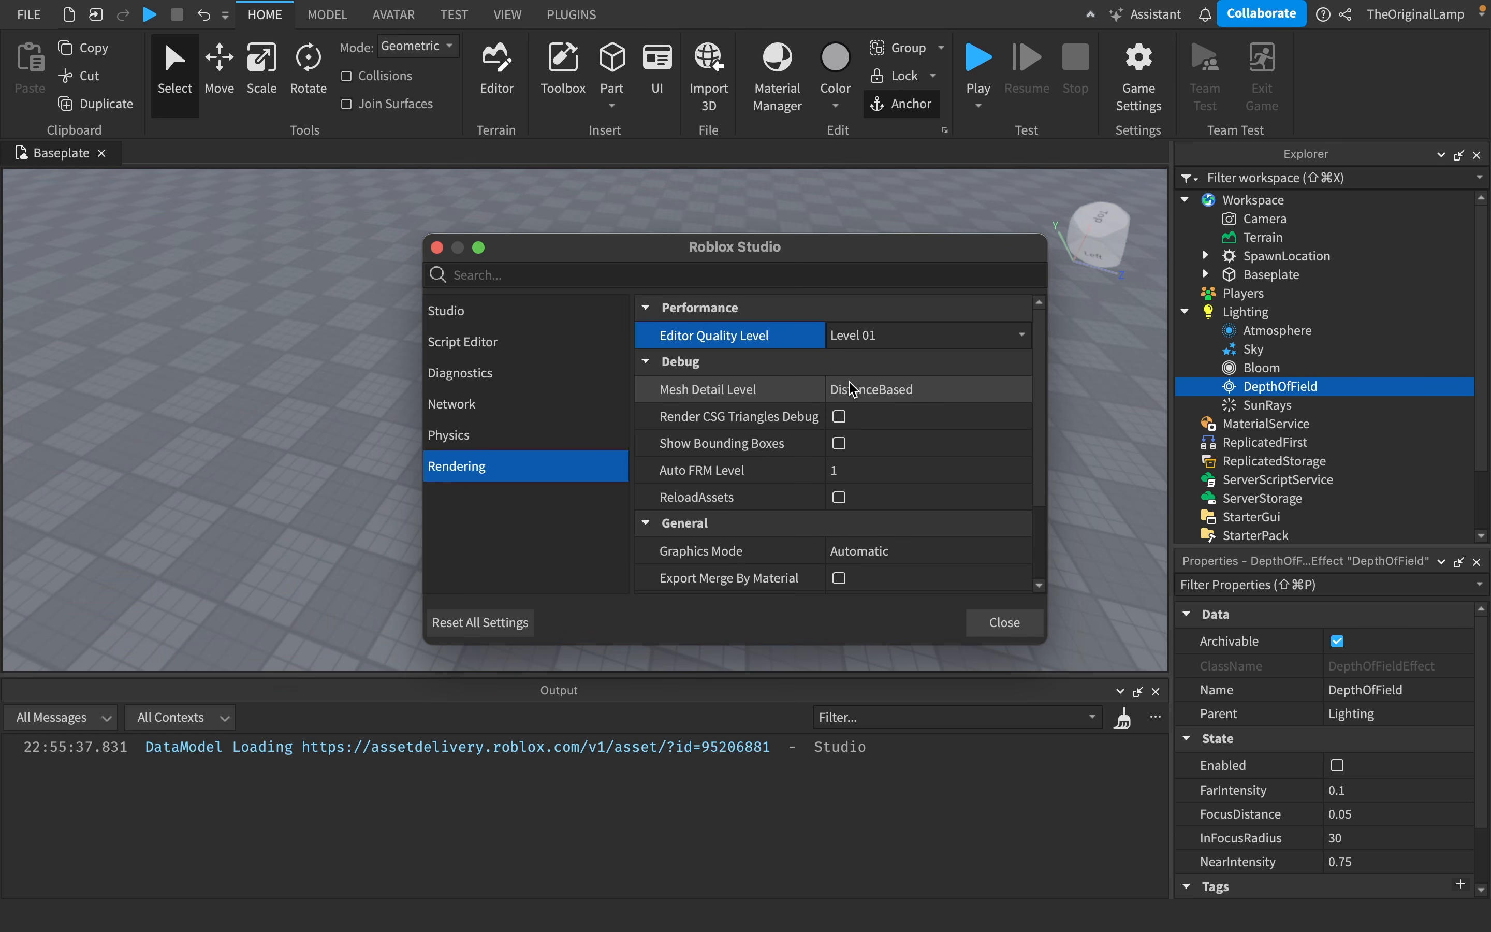
pyautogui.click(1006, 622)
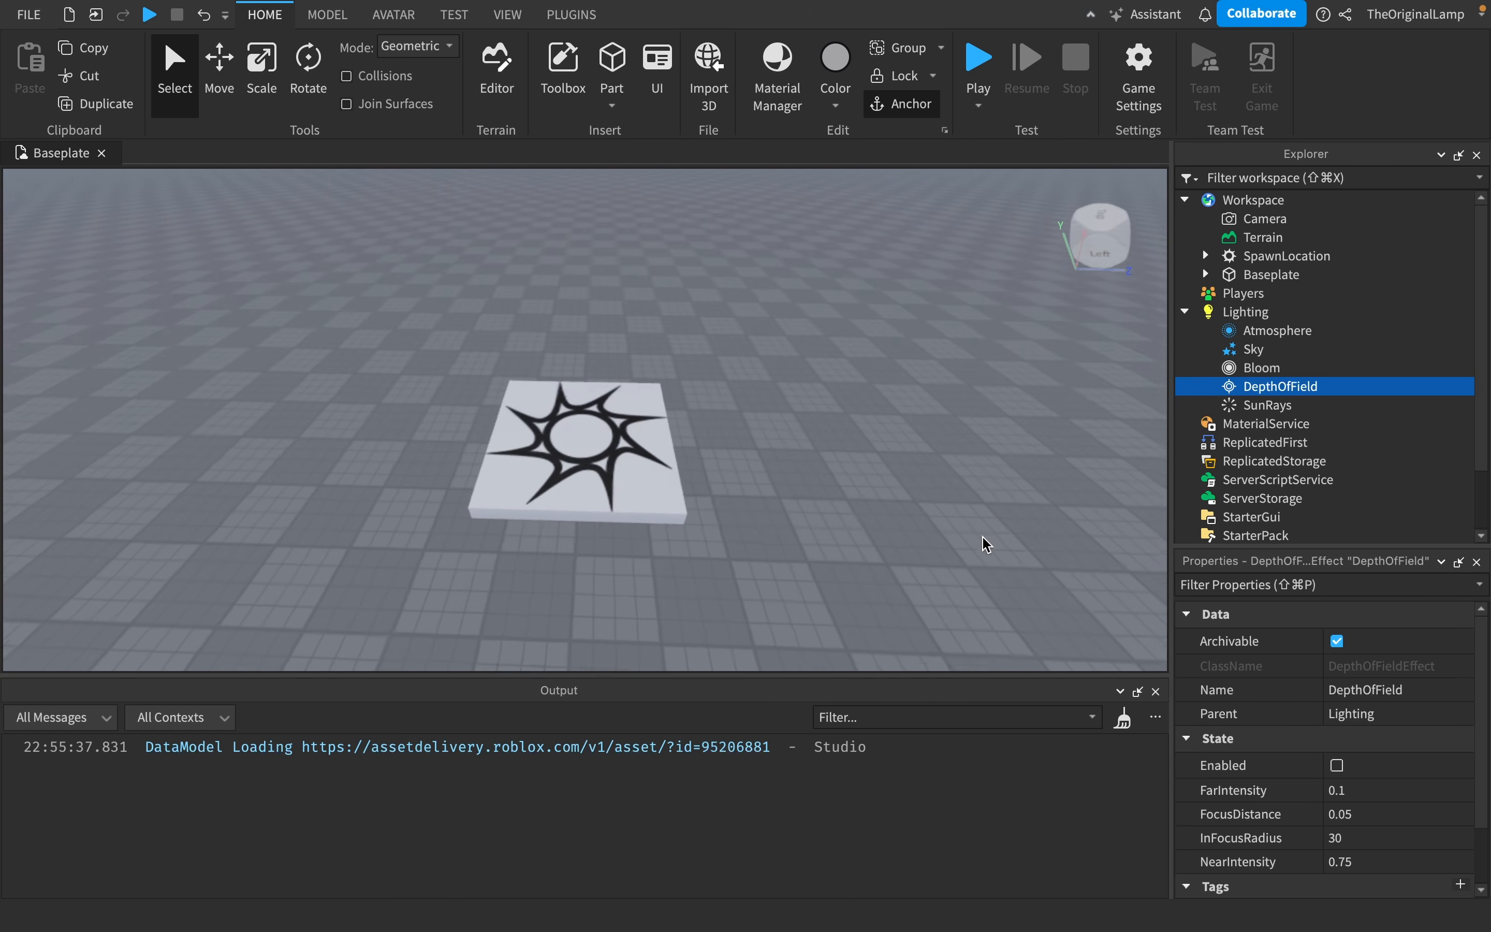
# - Try out a BlurEffect in Lighting at the low quality level, and delete it again
pyautogui.click(1285, 311)
pyautogui.write('blu')
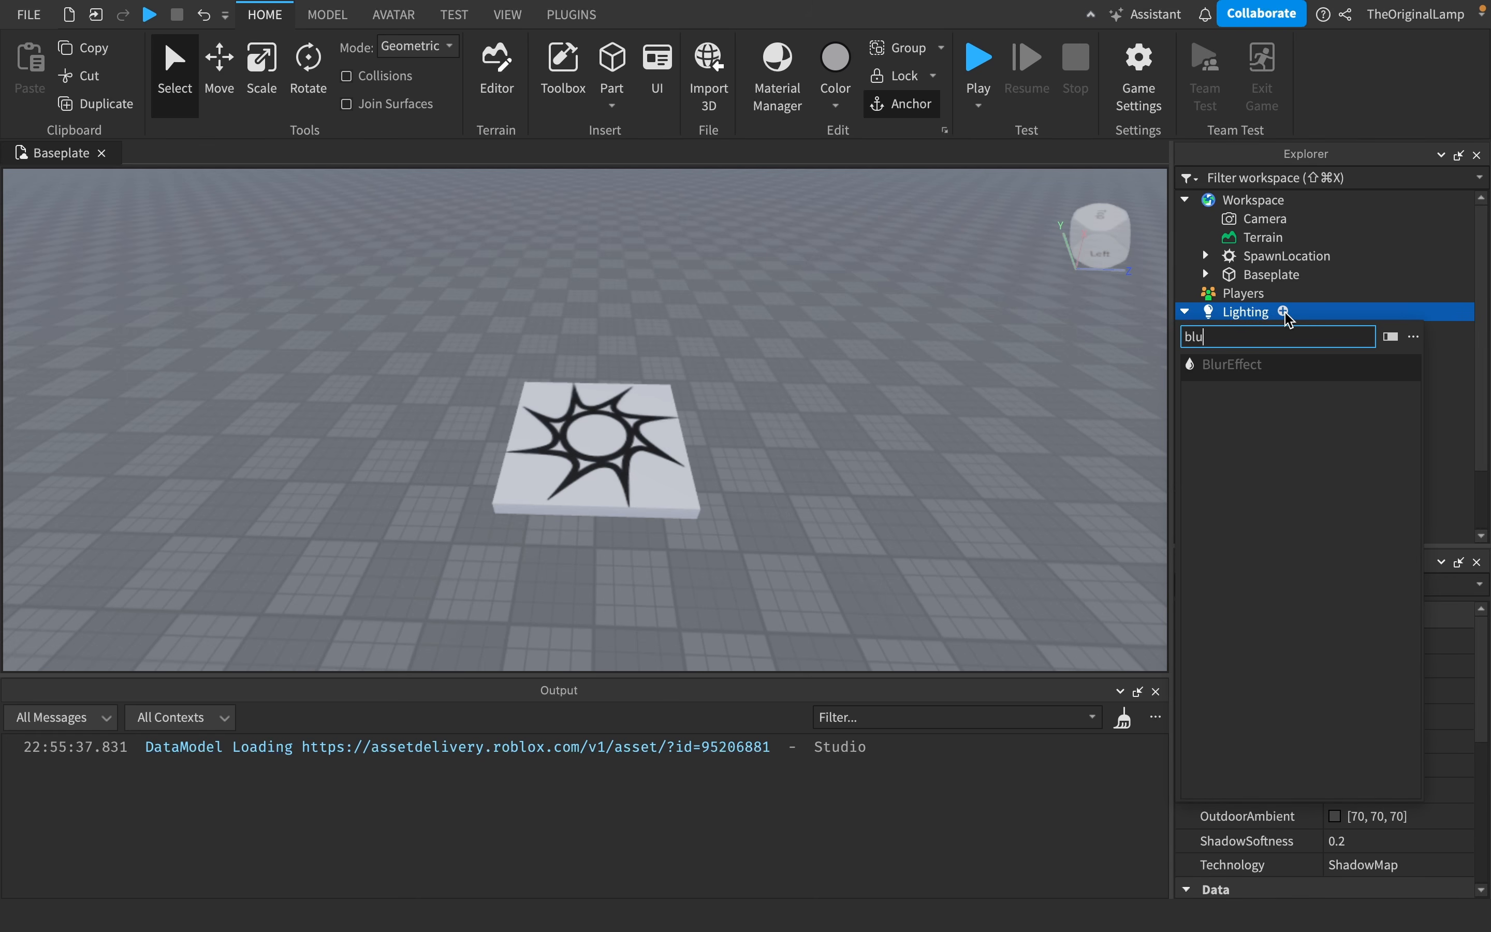
pyautogui.click(1239, 364)
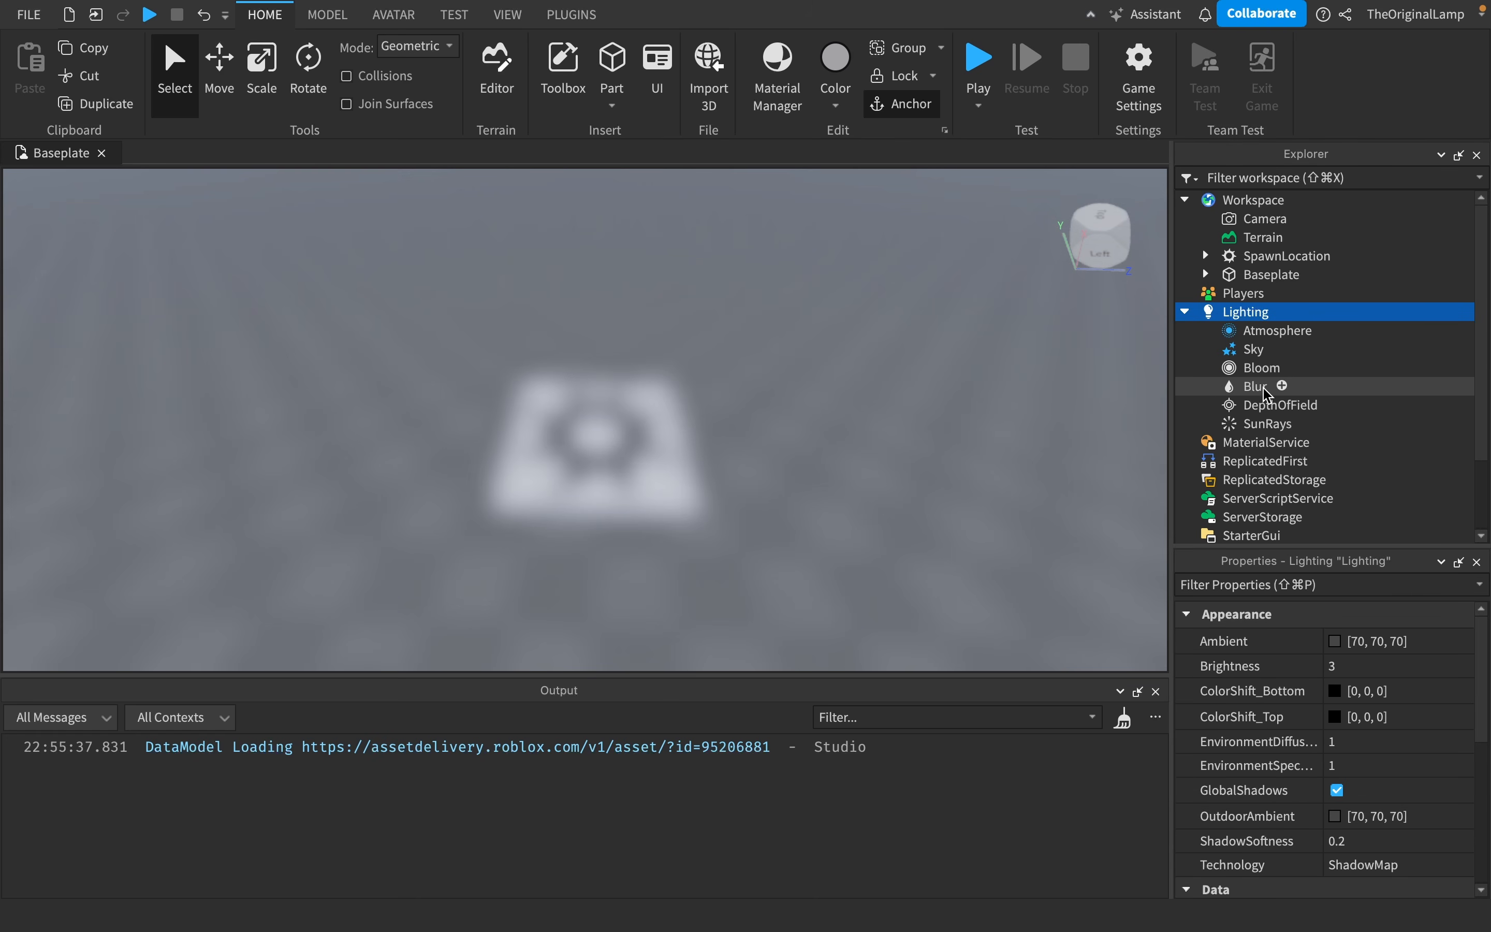
pyautogui.click(1267, 388)
pyautogui.press('Delete')
pyautogui.moveTo(871, 274); pyautogui.dragTo(871, 274, button='right')
pyautogui.press('w')
pyautogui.press('s')
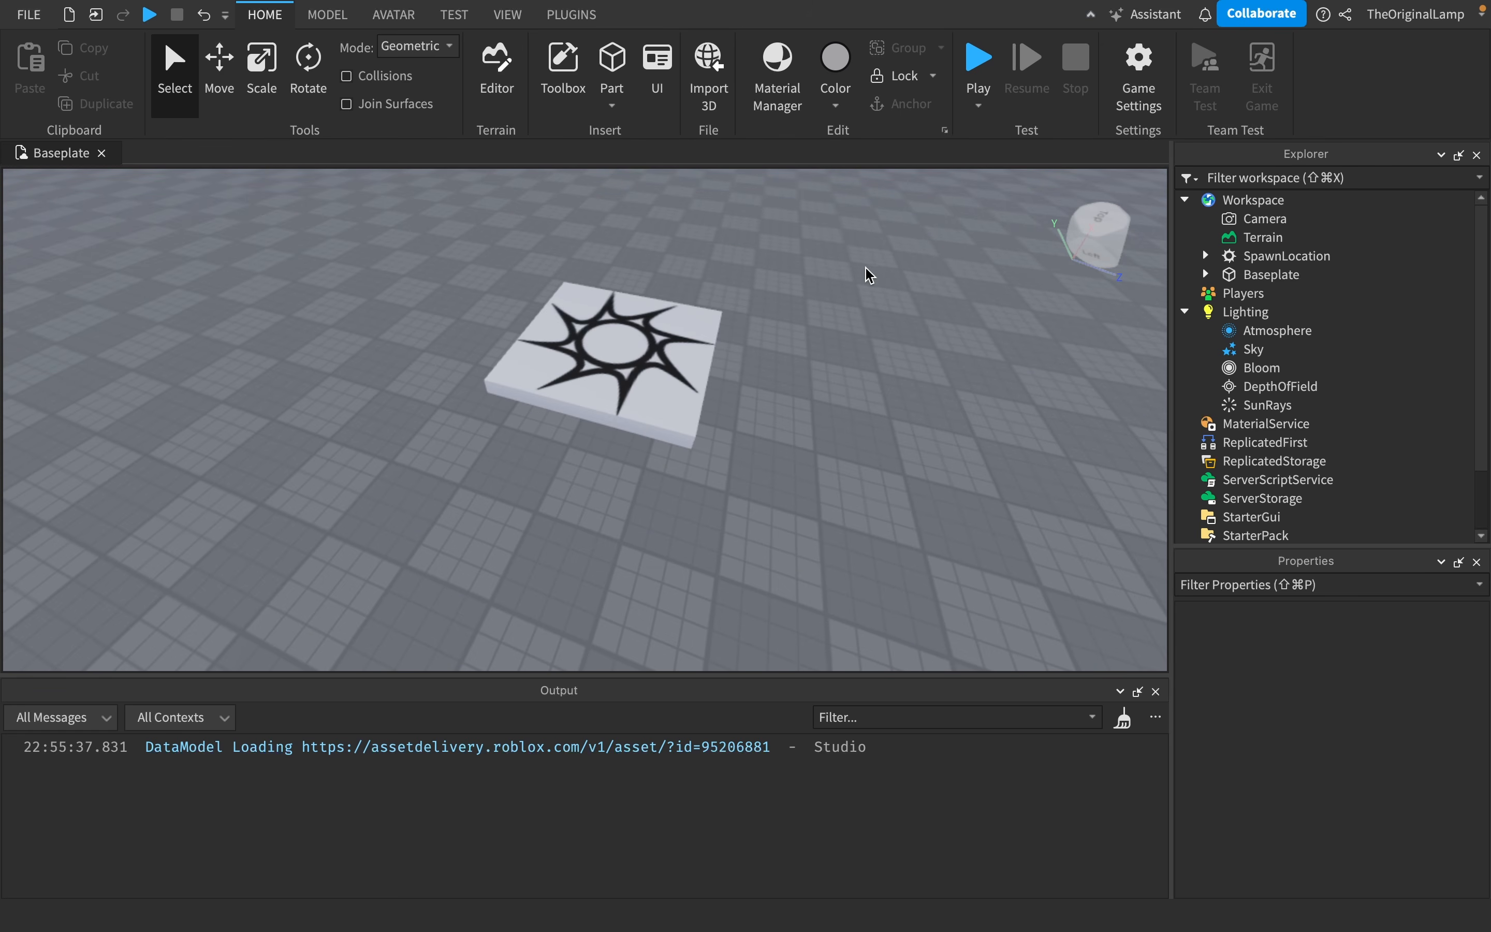
# - Examine the SpawnLocation's appearance, transform and pivot properties, including its CastShadow option
pyautogui.click(689, 339)
pyautogui.scroll(-3, 1284, 807)
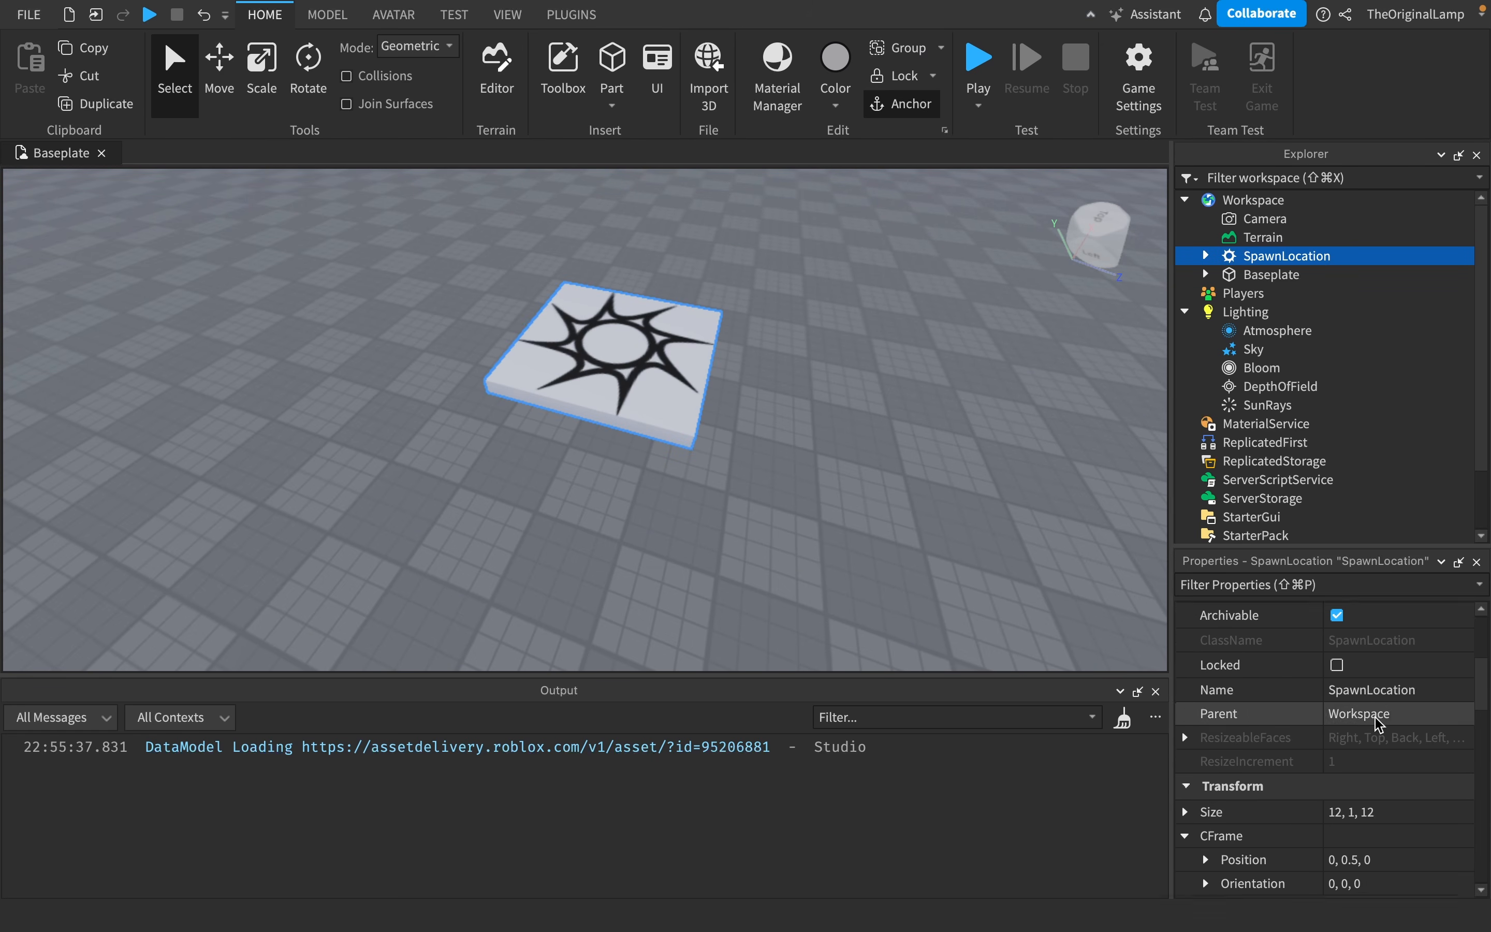
pyautogui.scroll(2, 1379, 724)
pyautogui.scroll(-8, 1379, 725)
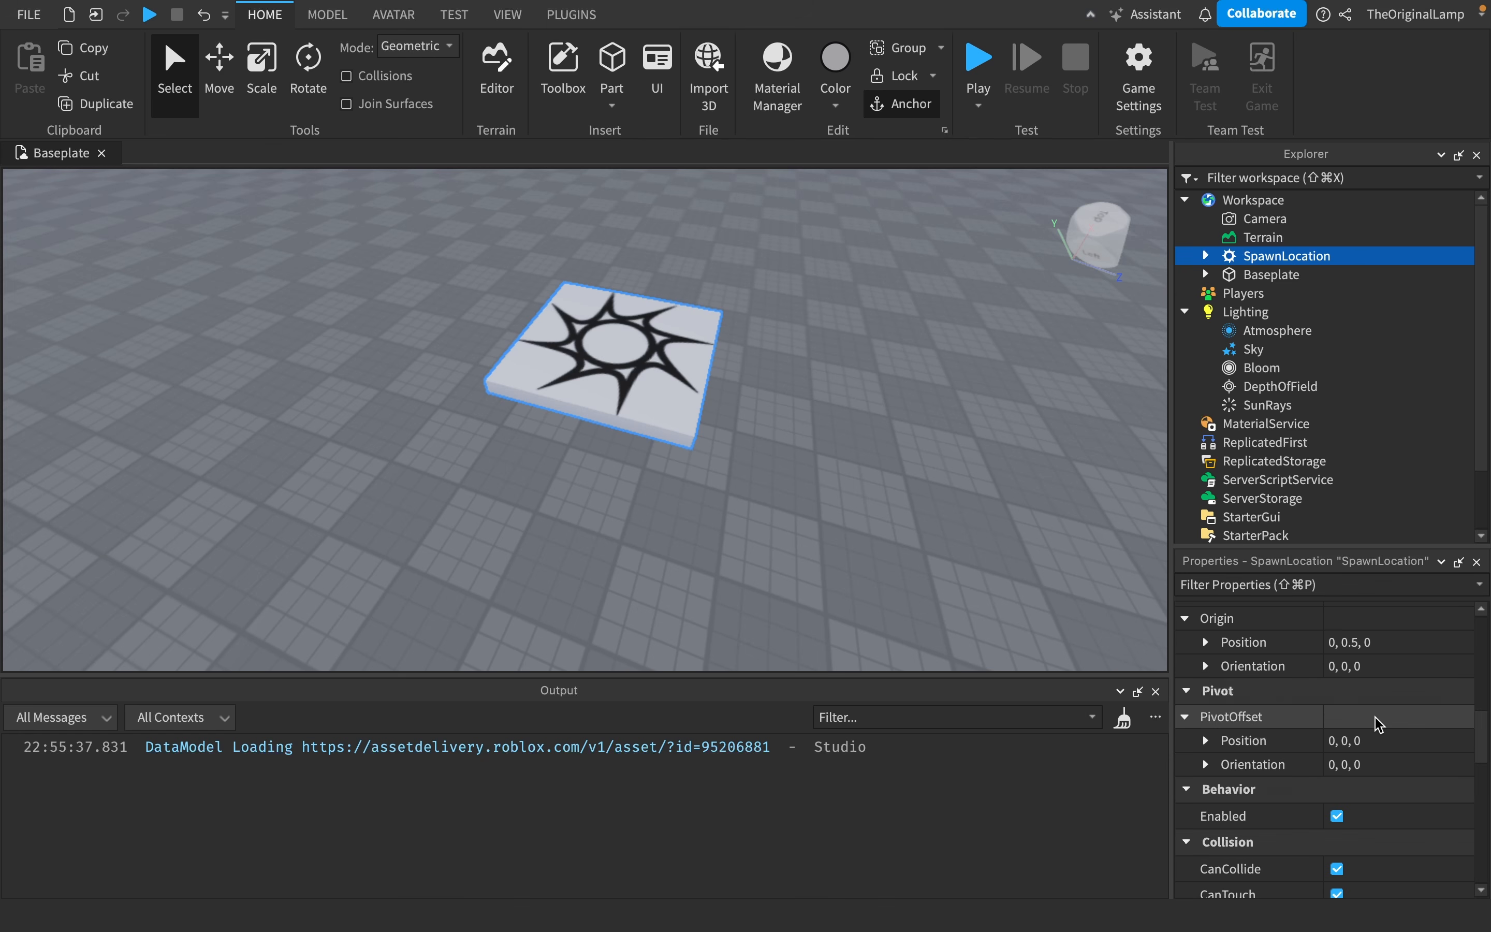
pyautogui.scroll(10, 1378, 724)
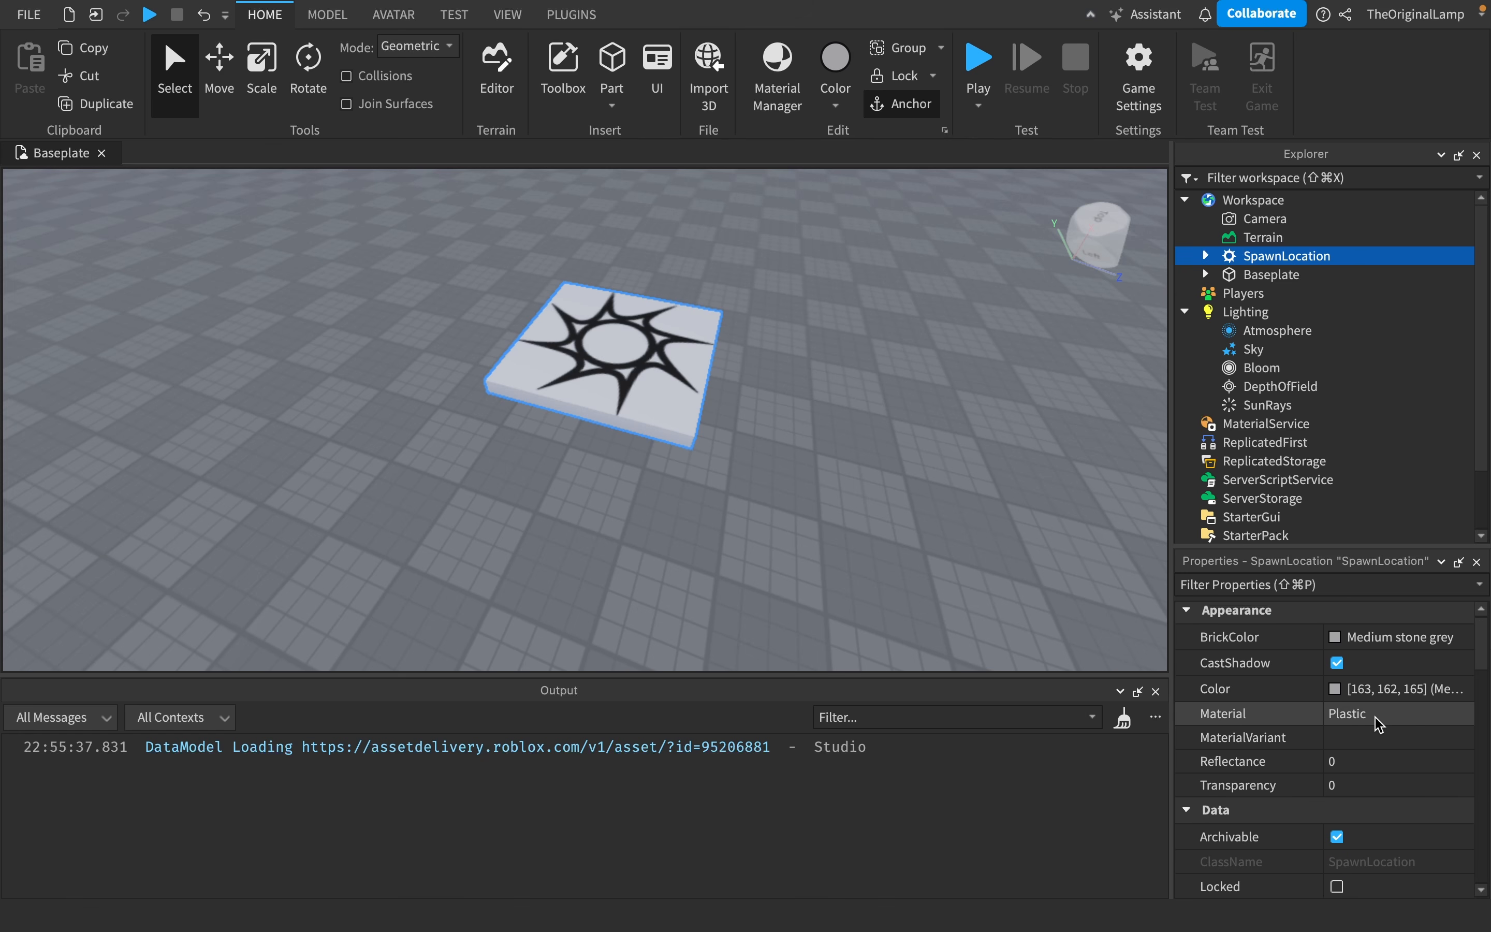
pyautogui.click(1338, 667)
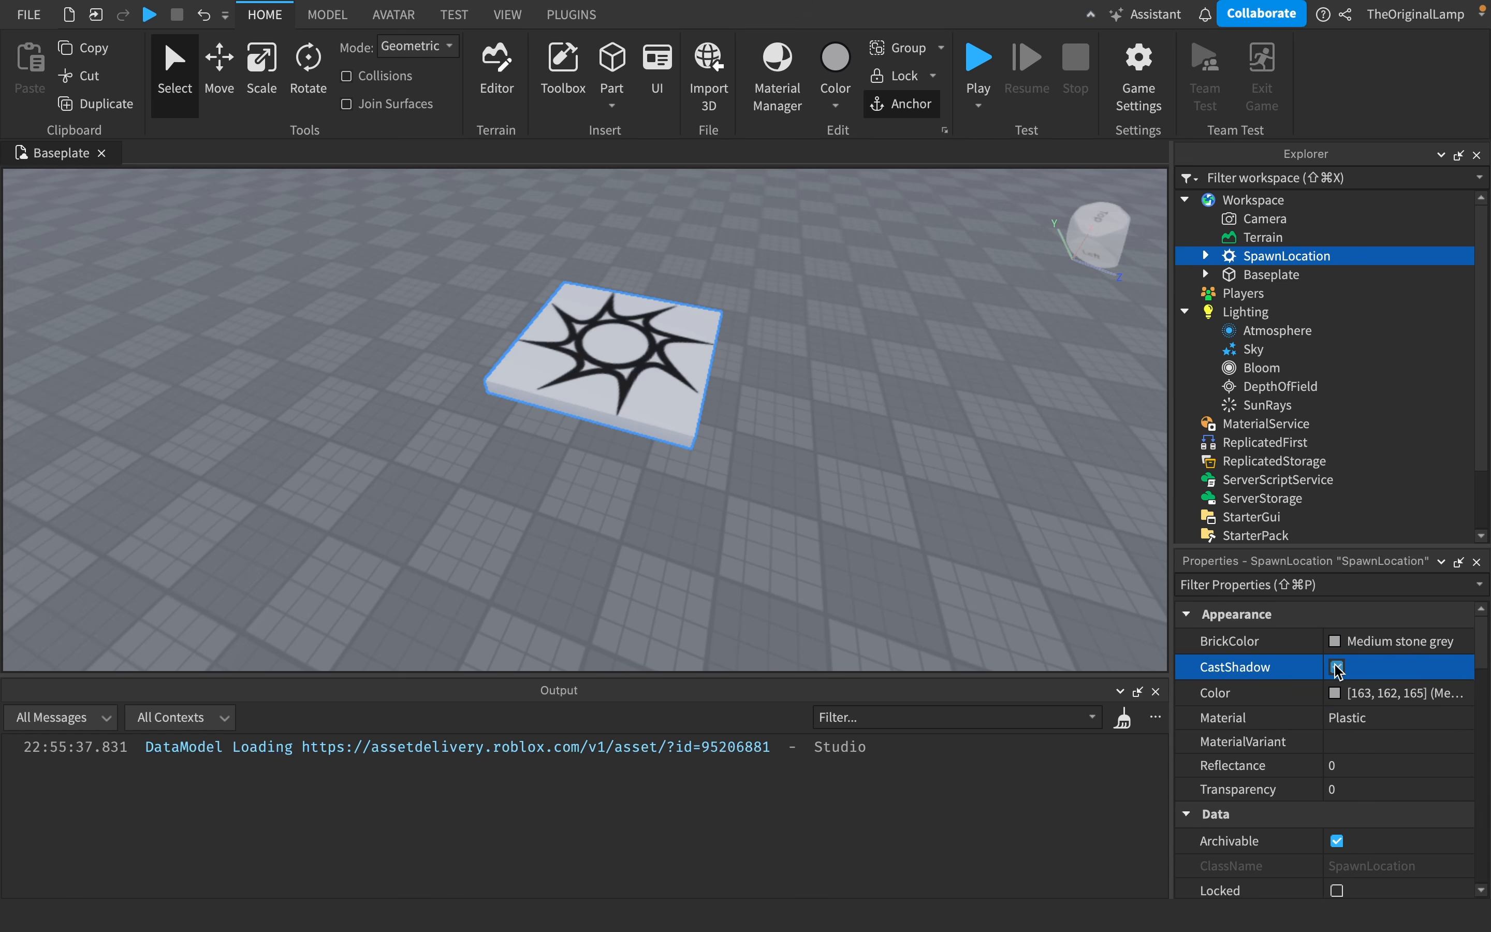
# - Set the Editor Quality Level back to Level 21 in the Studio rendering settings
pyautogui.click(9, 20)
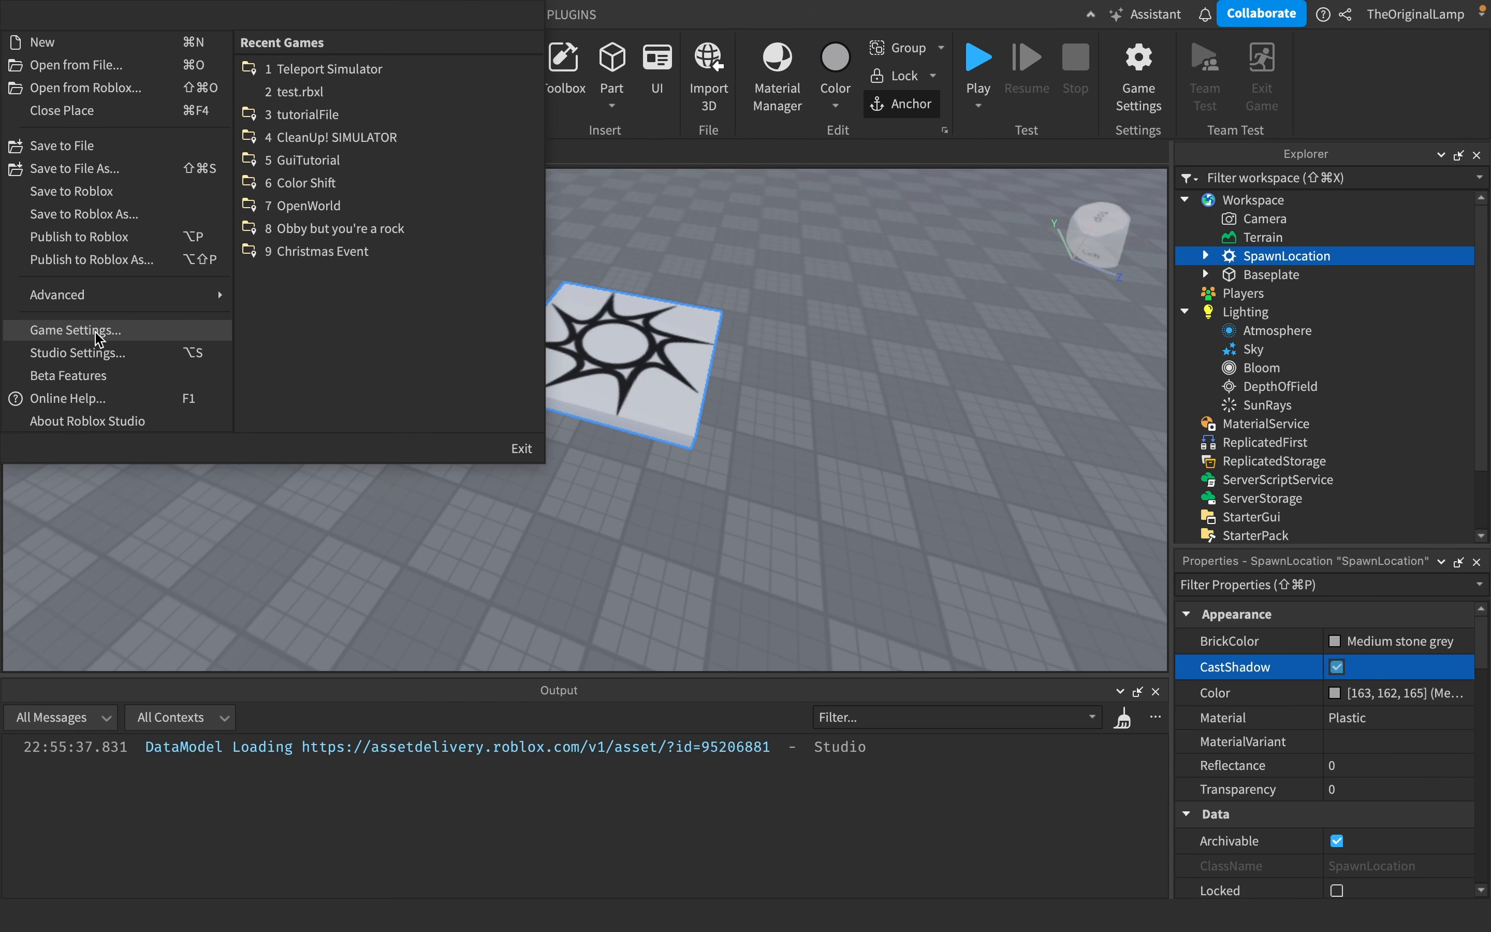
pyautogui.click(93, 355)
pyautogui.click(875, 336)
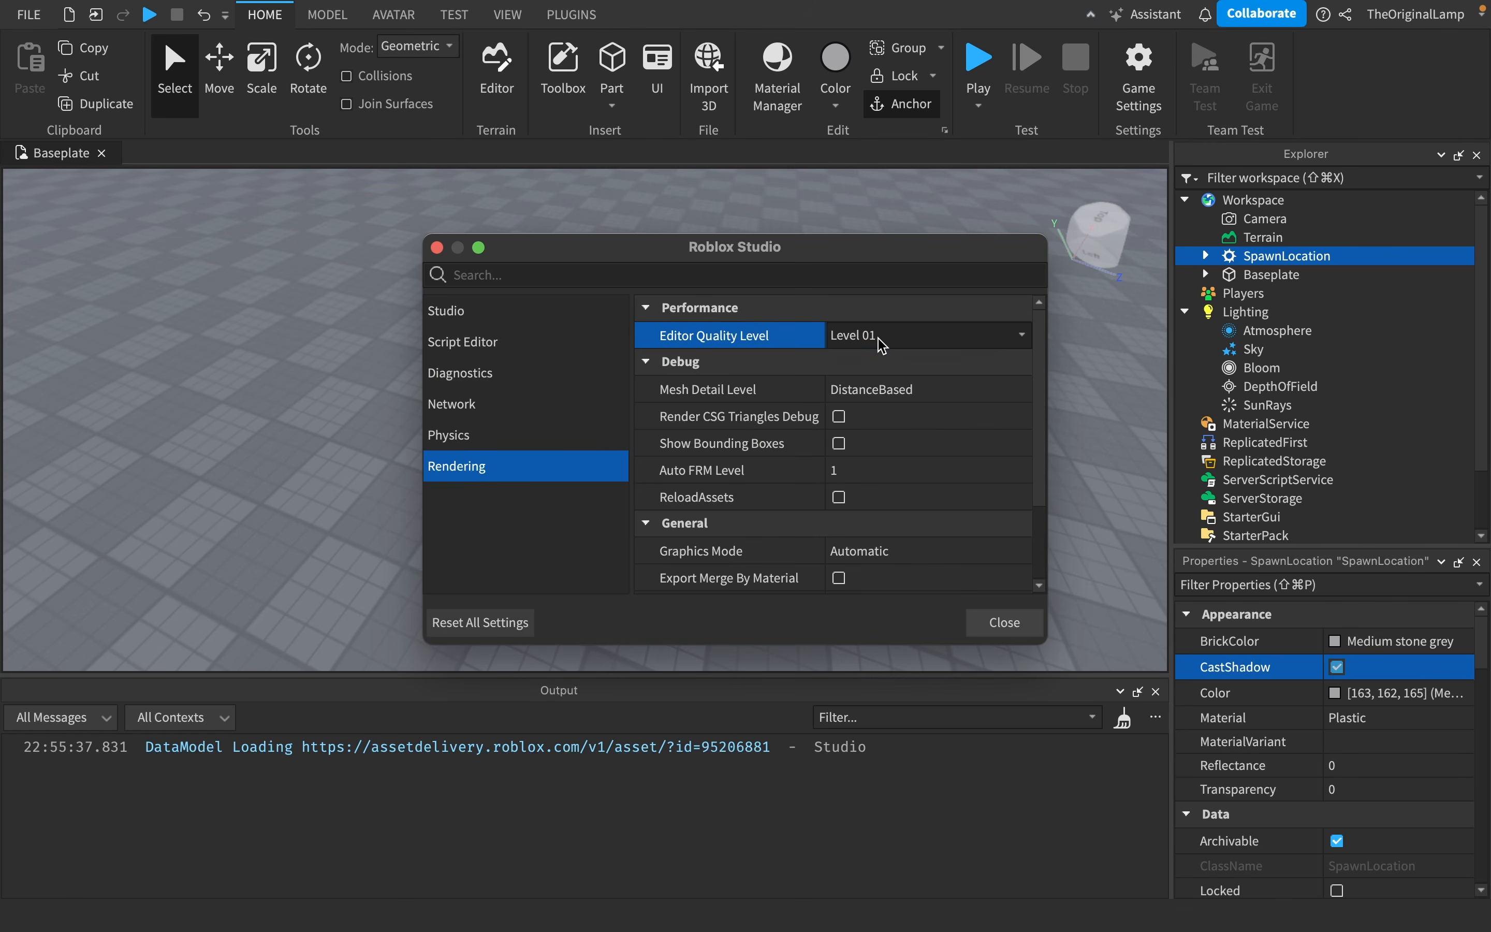
pyautogui.click(941, 335)
pyautogui.click(892, 518)
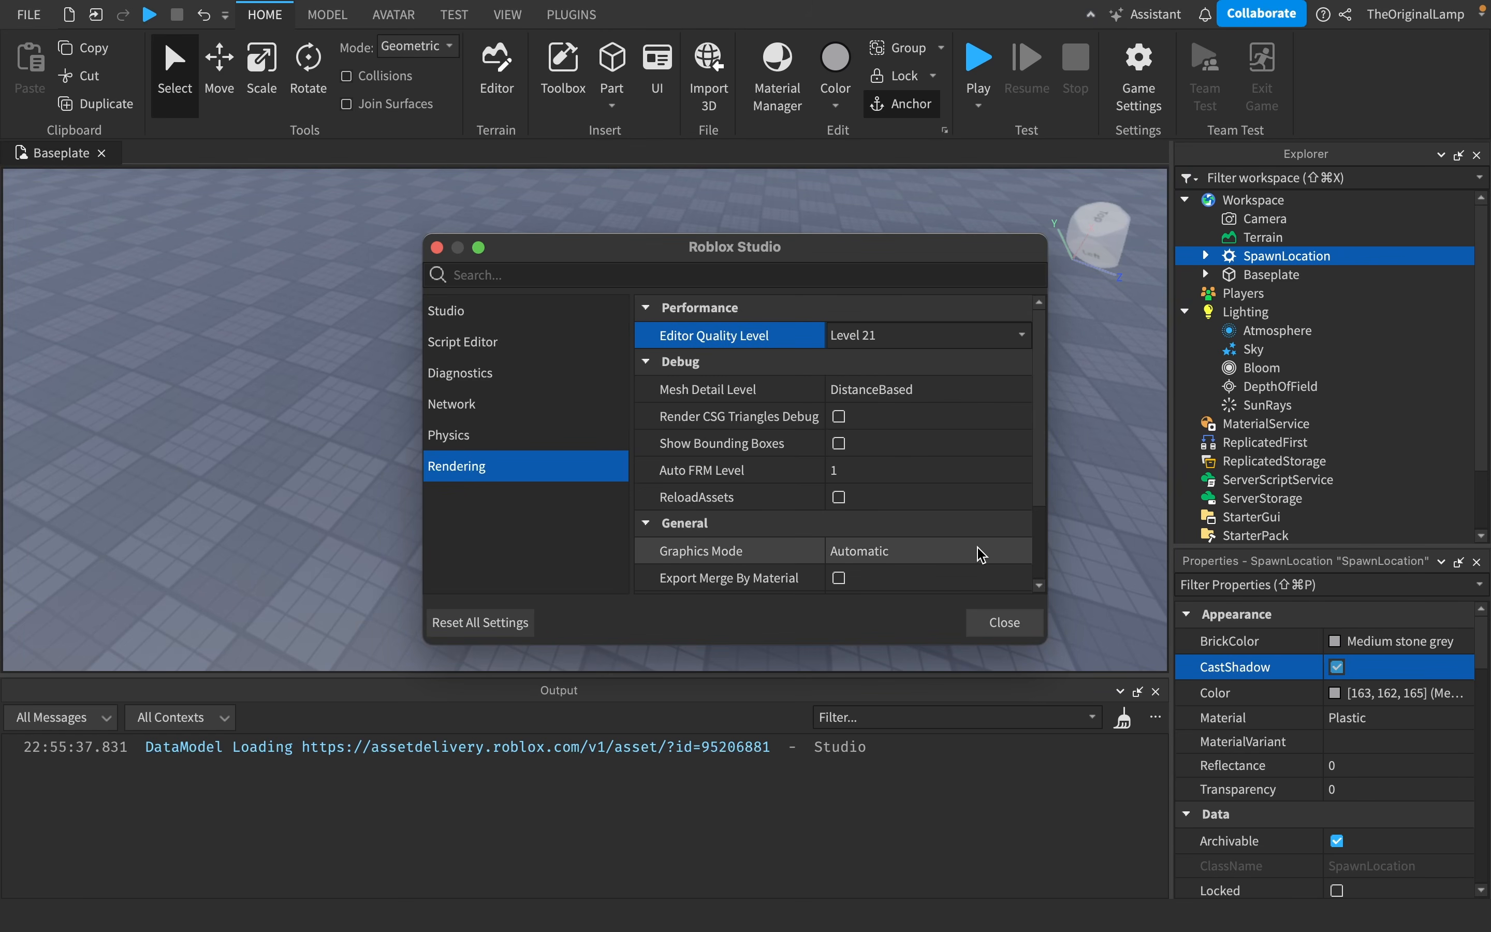
pyautogui.click(1002, 621)
# - Look over the sun, sky and spawn platform to check how the scene is rendered
pyautogui.moveTo(860, 419); pyautogui.dragTo(860, 420, button='right')
pyautogui.click(860, 420)
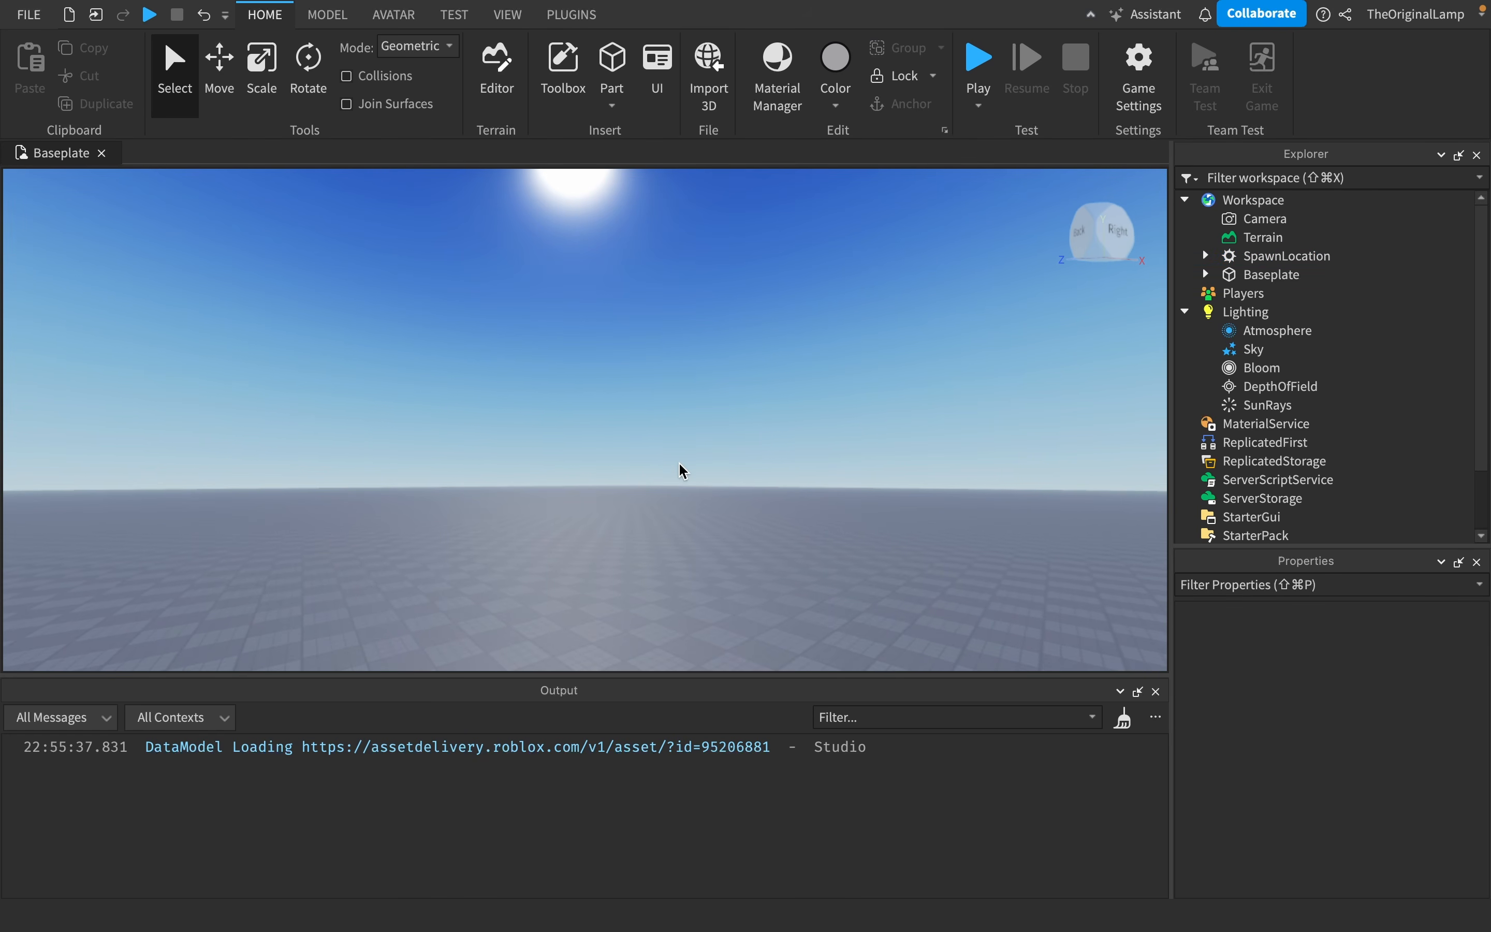
pyautogui.moveTo(679, 464); pyautogui.dragTo(803, 455, button='right')
pyautogui.press('s')
pyautogui.press('w')
pyautogui.press('s')
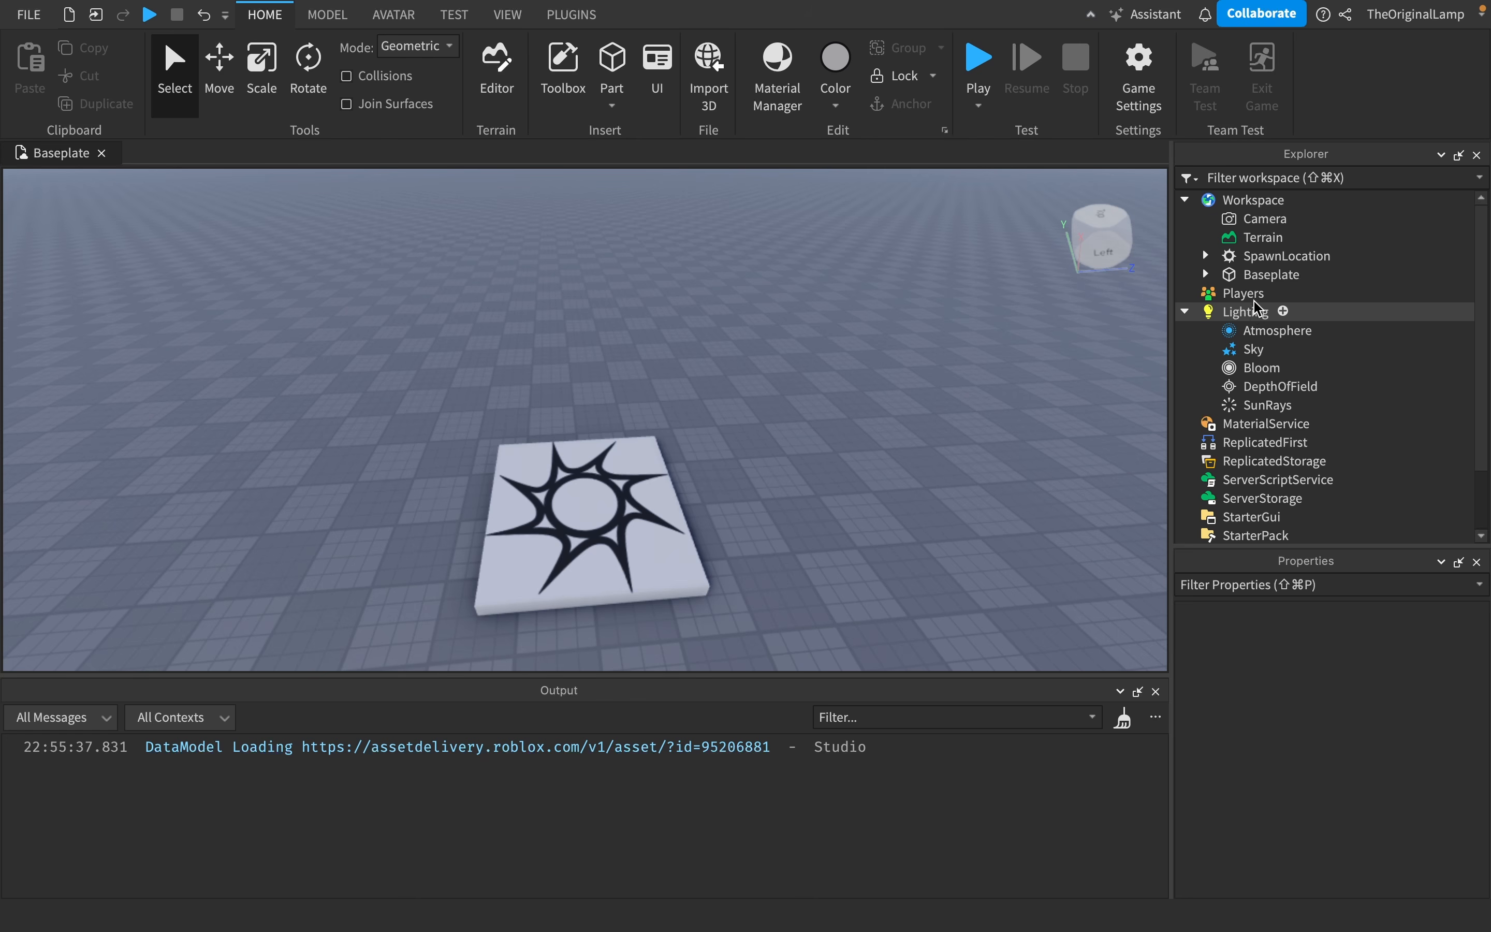
# - Add a ColorCorrectionEffect to Workspace with TintColor [98, 255, 86] and Brightness 0.9
pyautogui.click(1300, 201)
pyautogui.write('colo')
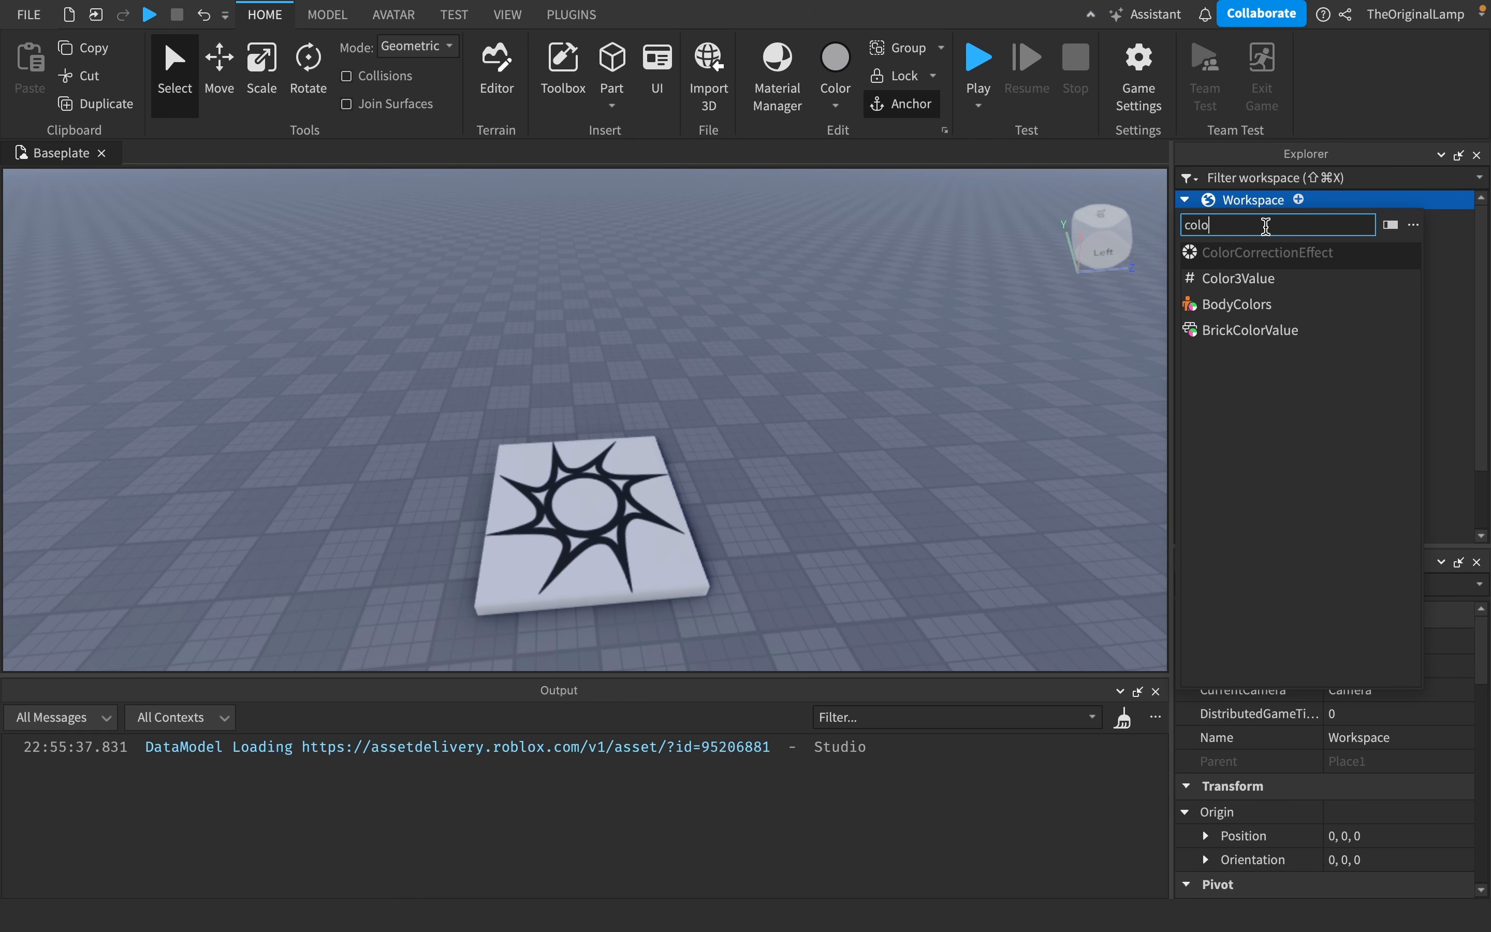
pyautogui.click(1267, 252)
pyautogui.scroll(-1, 1335, 801)
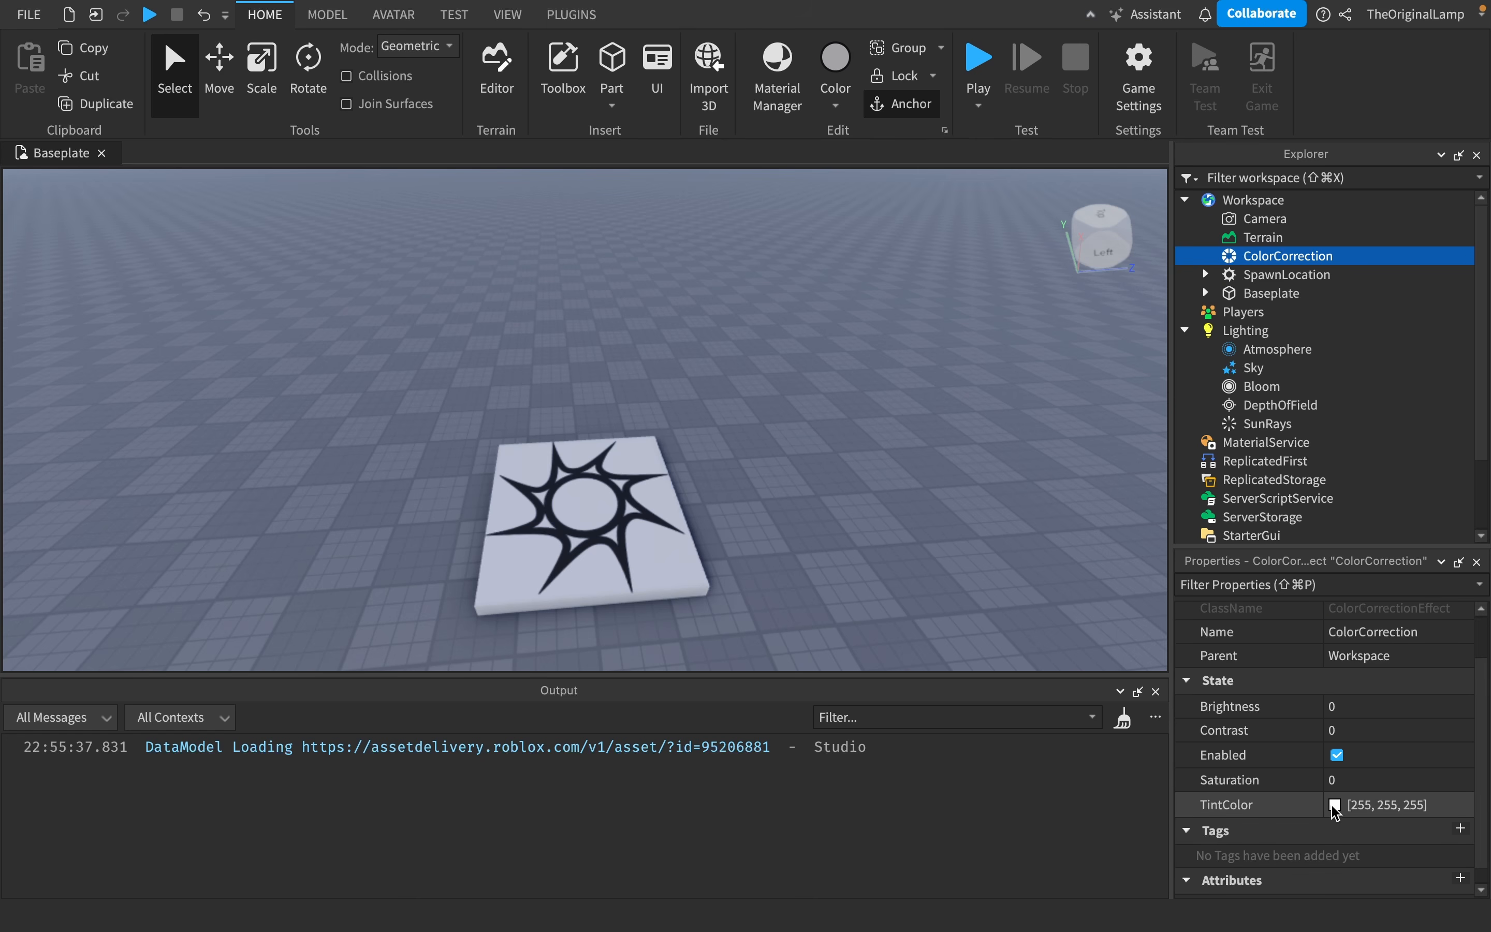
pyautogui.click(1335, 805)
pyautogui.click(1283, 906)
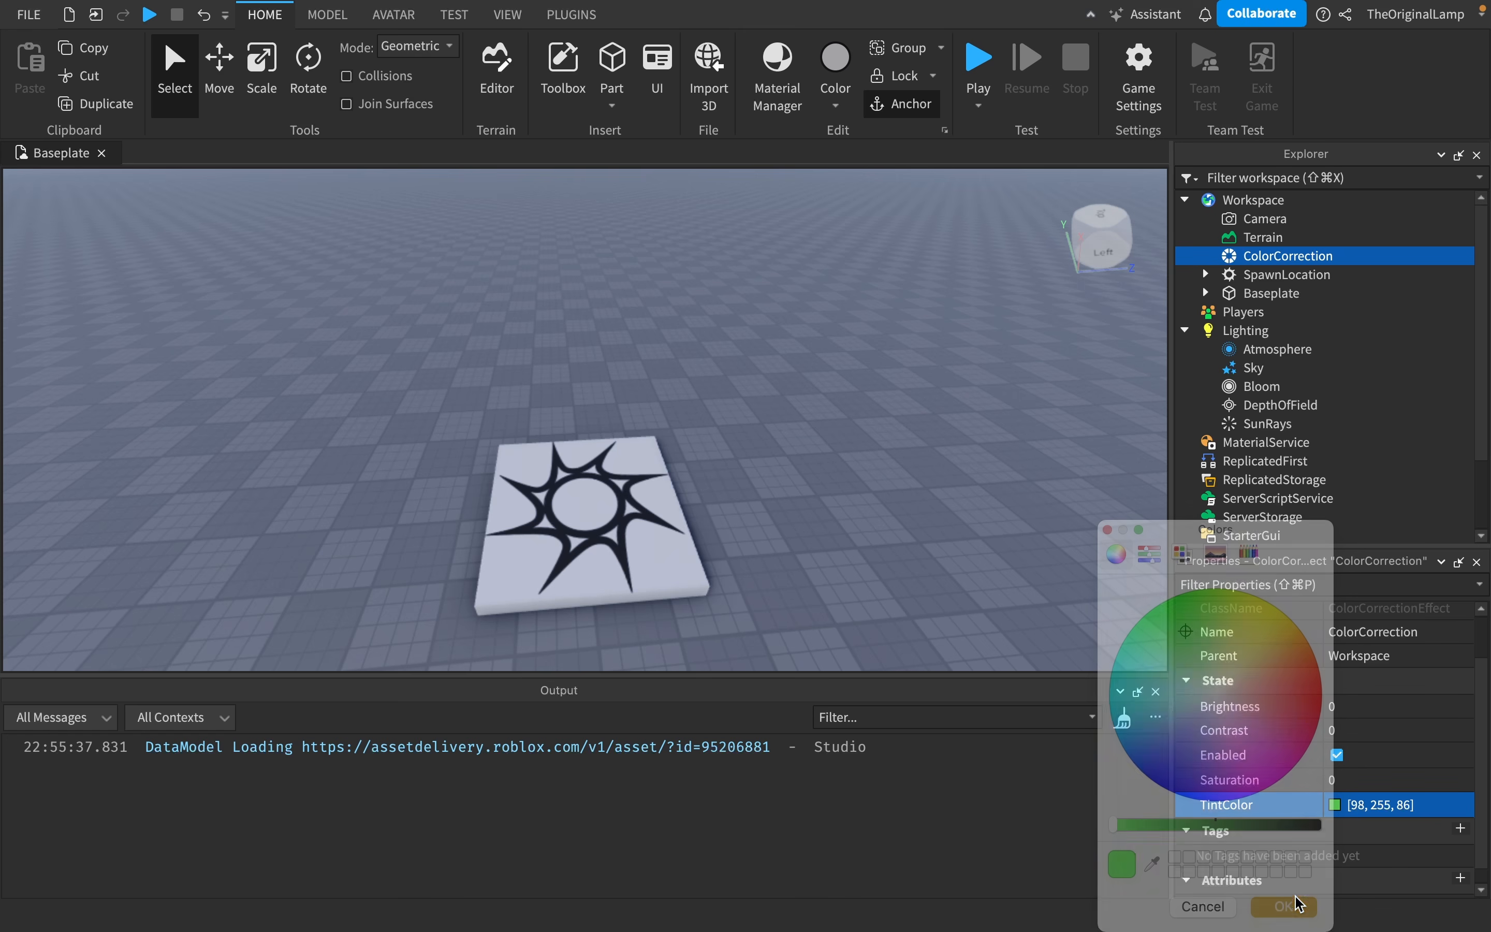
pyautogui.click(1355, 707)
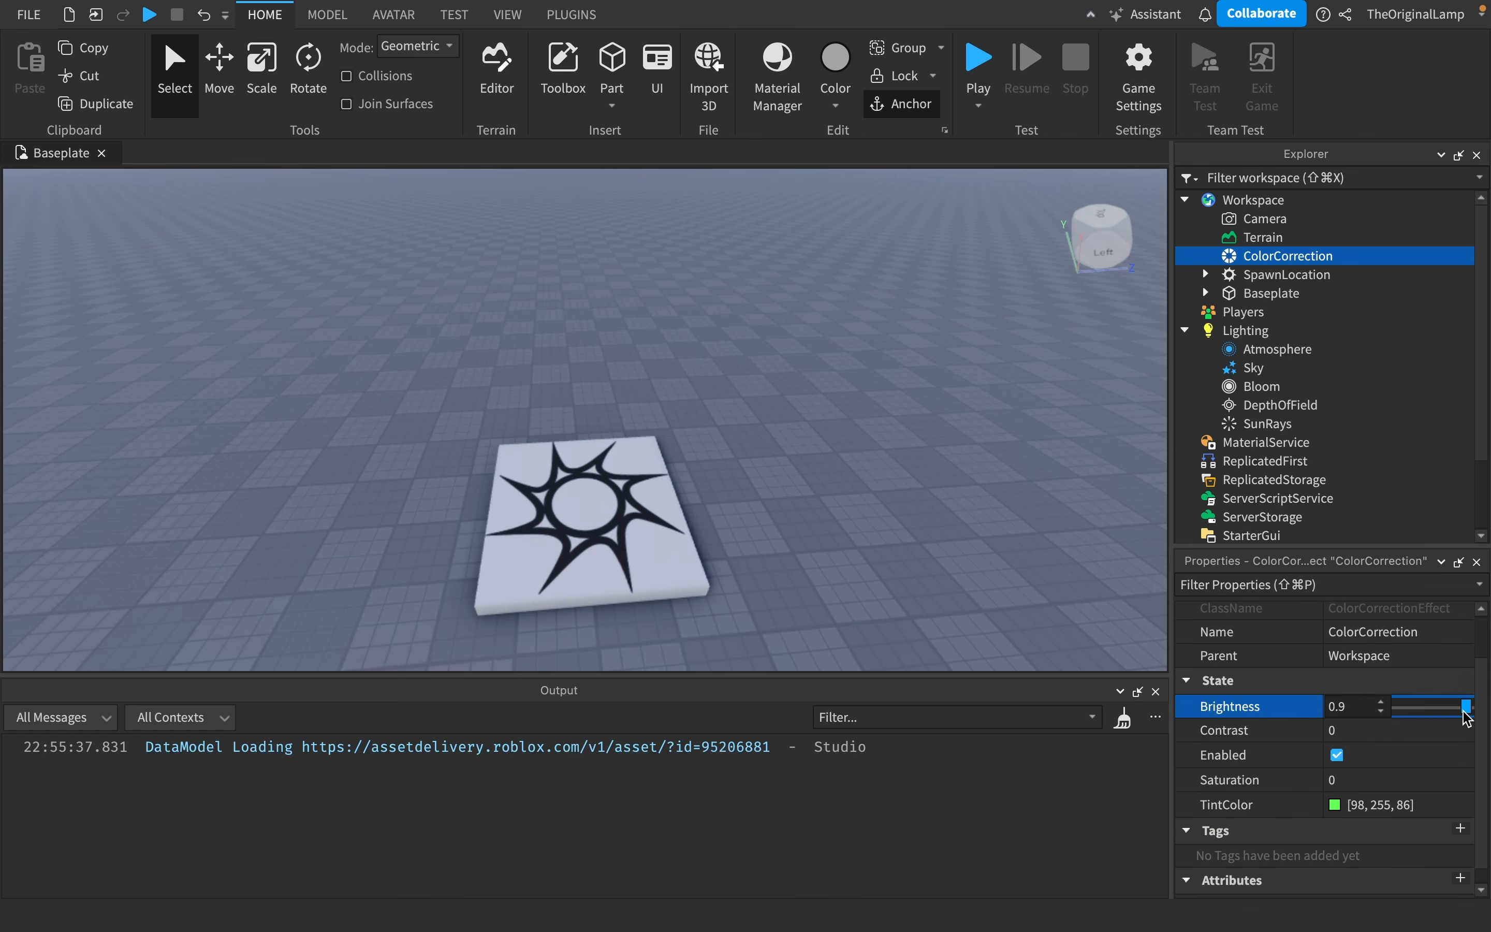
# - Delete the ColorCorrection effect from Workspace
pyautogui.click(1282, 275)
pyautogui.click(1283, 256)
pyautogui.press('Delete')
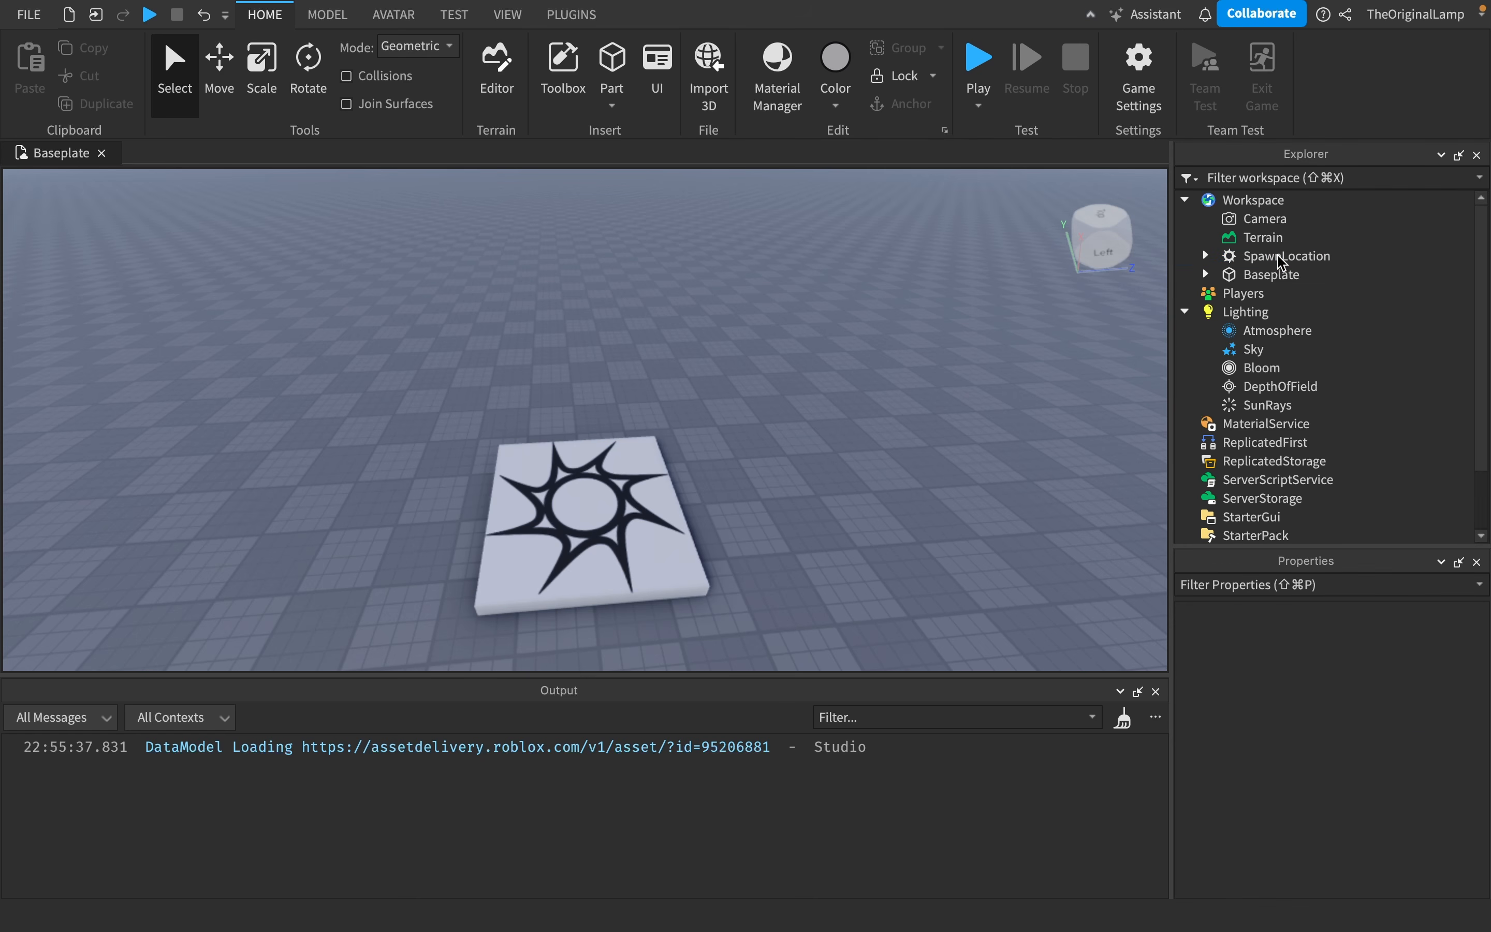
pyautogui.moveTo(804, 419); pyautogui.dragTo(866, 388, button='right')
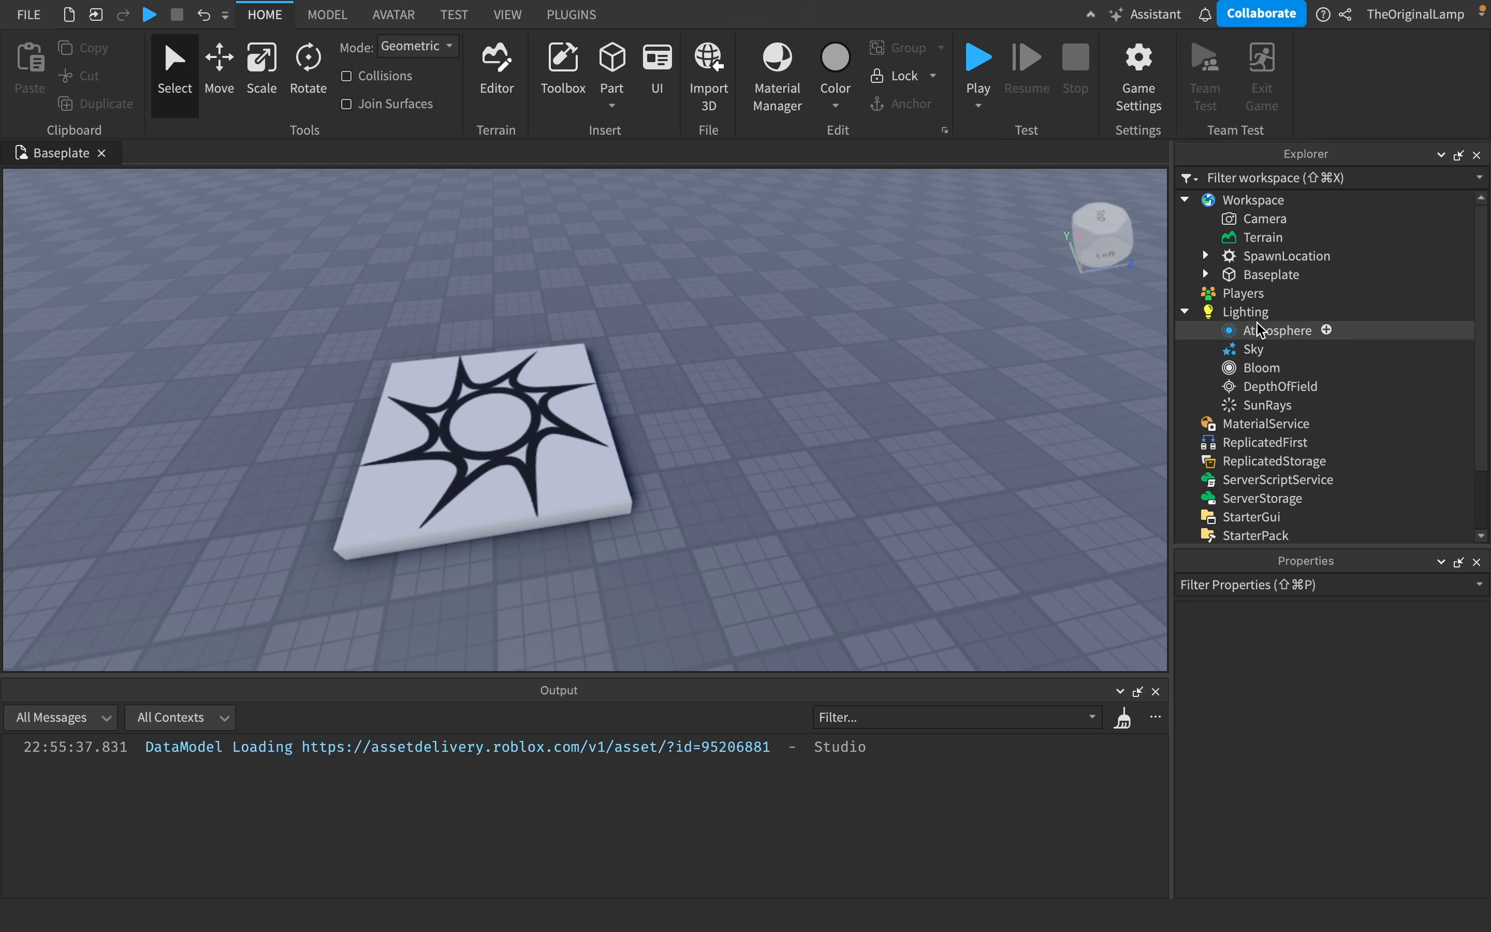
pyautogui.moveTo(928, 361); pyautogui.dragTo(826, 360, button='right')
pyautogui.scroll(5, 928, 361)
pyautogui.scroll(-5, 928, 362)
pyautogui.scroll(3, 869, 372)
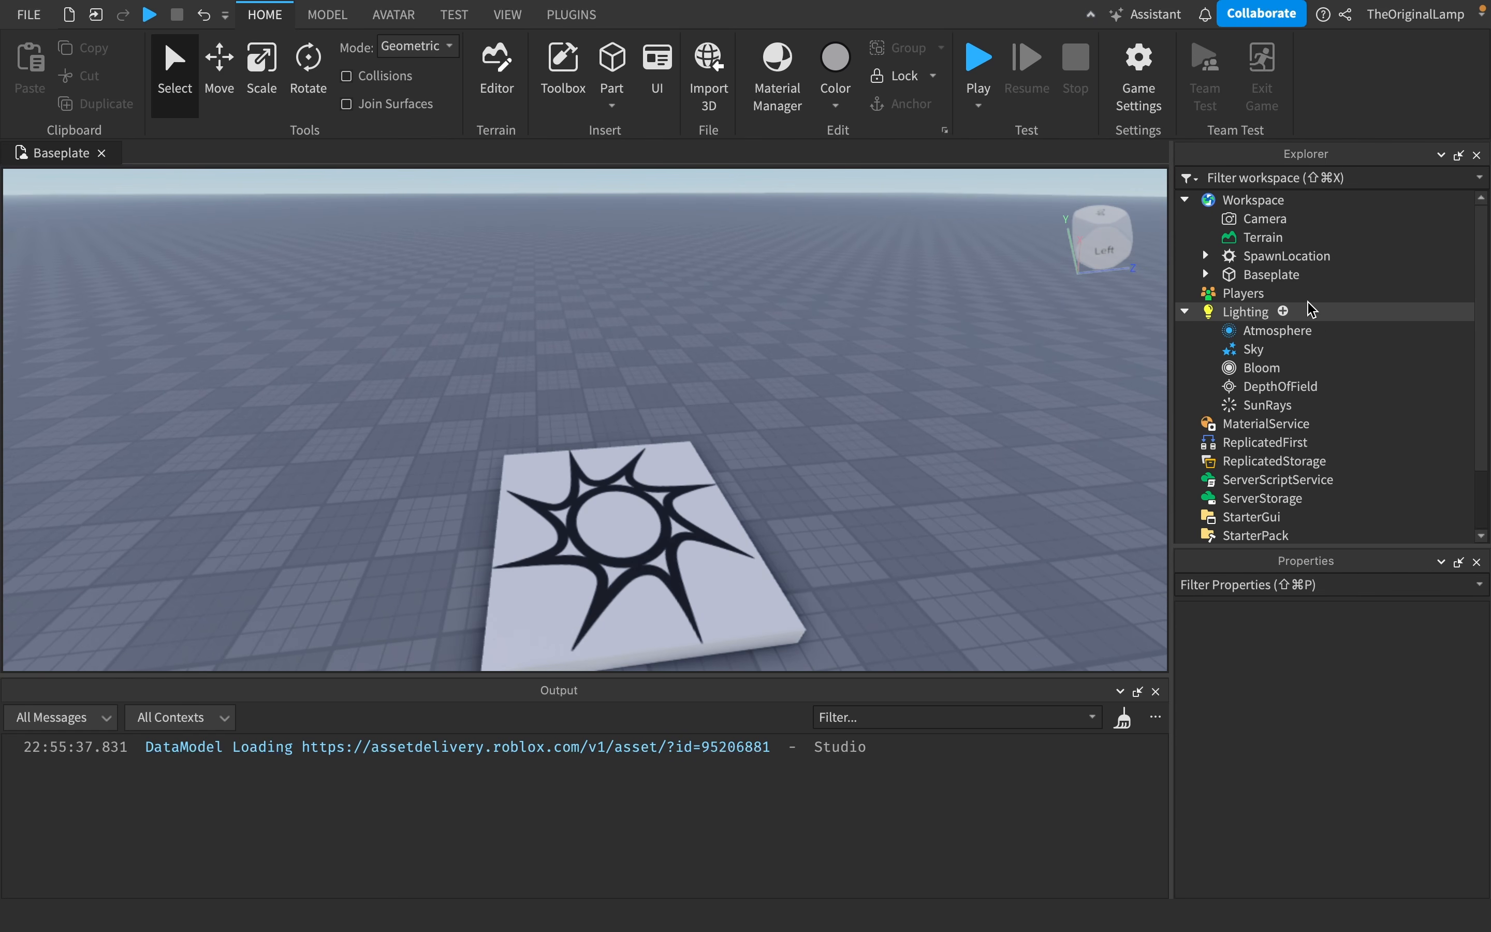
# - Add a BlurEffect and a ColorCorrectionEffect to the Lighting service
pyautogui.click(1282, 312)
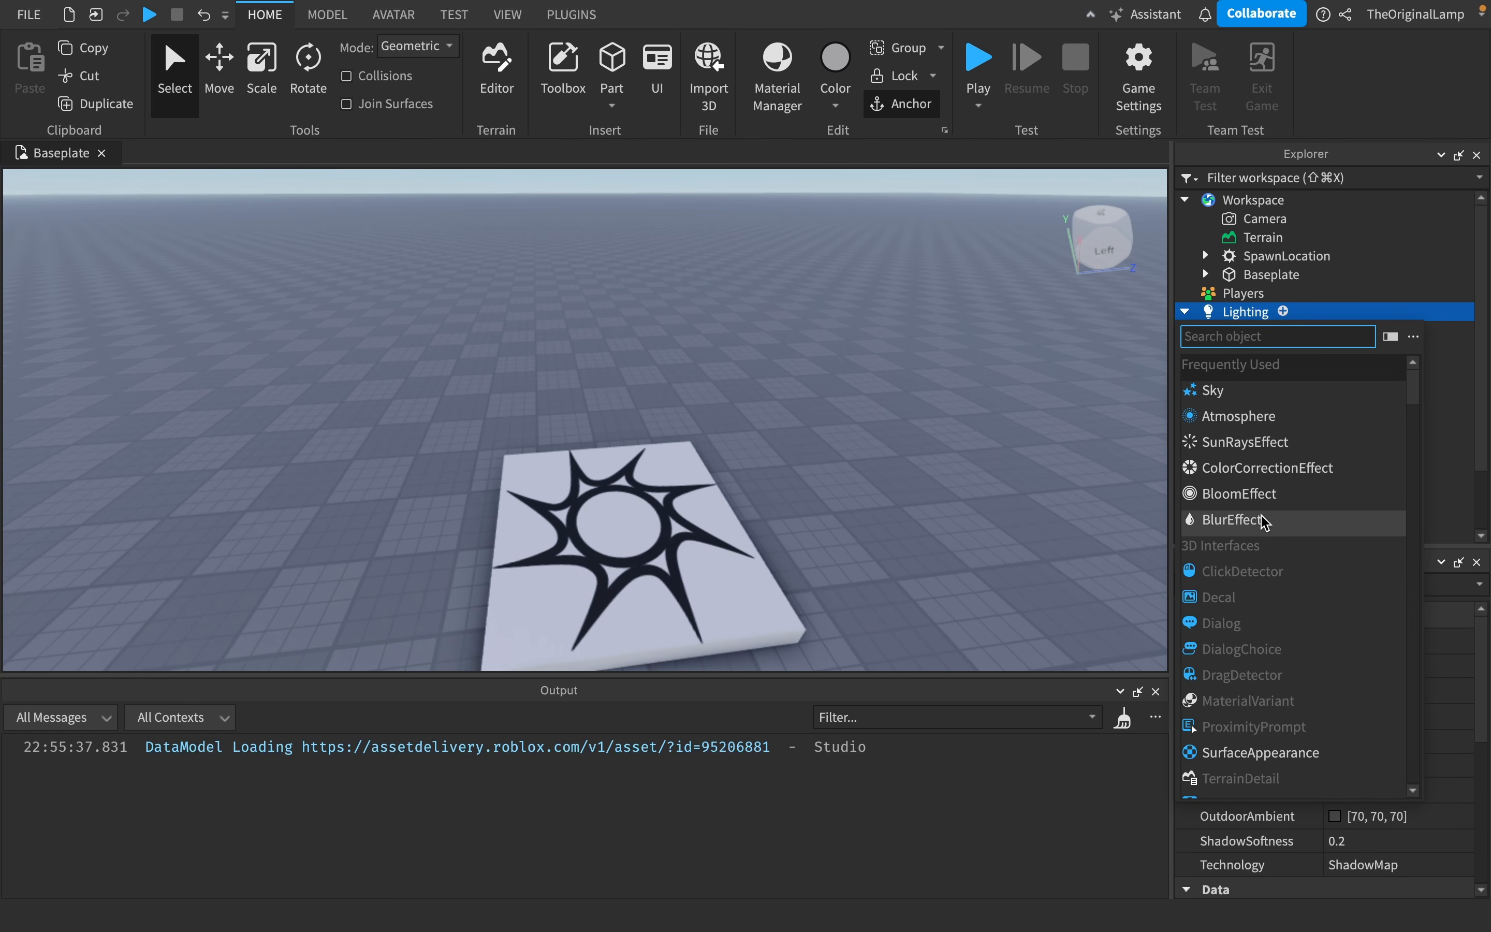
pyautogui.click(1260, 521)
pyautogui.click(1284, 312)
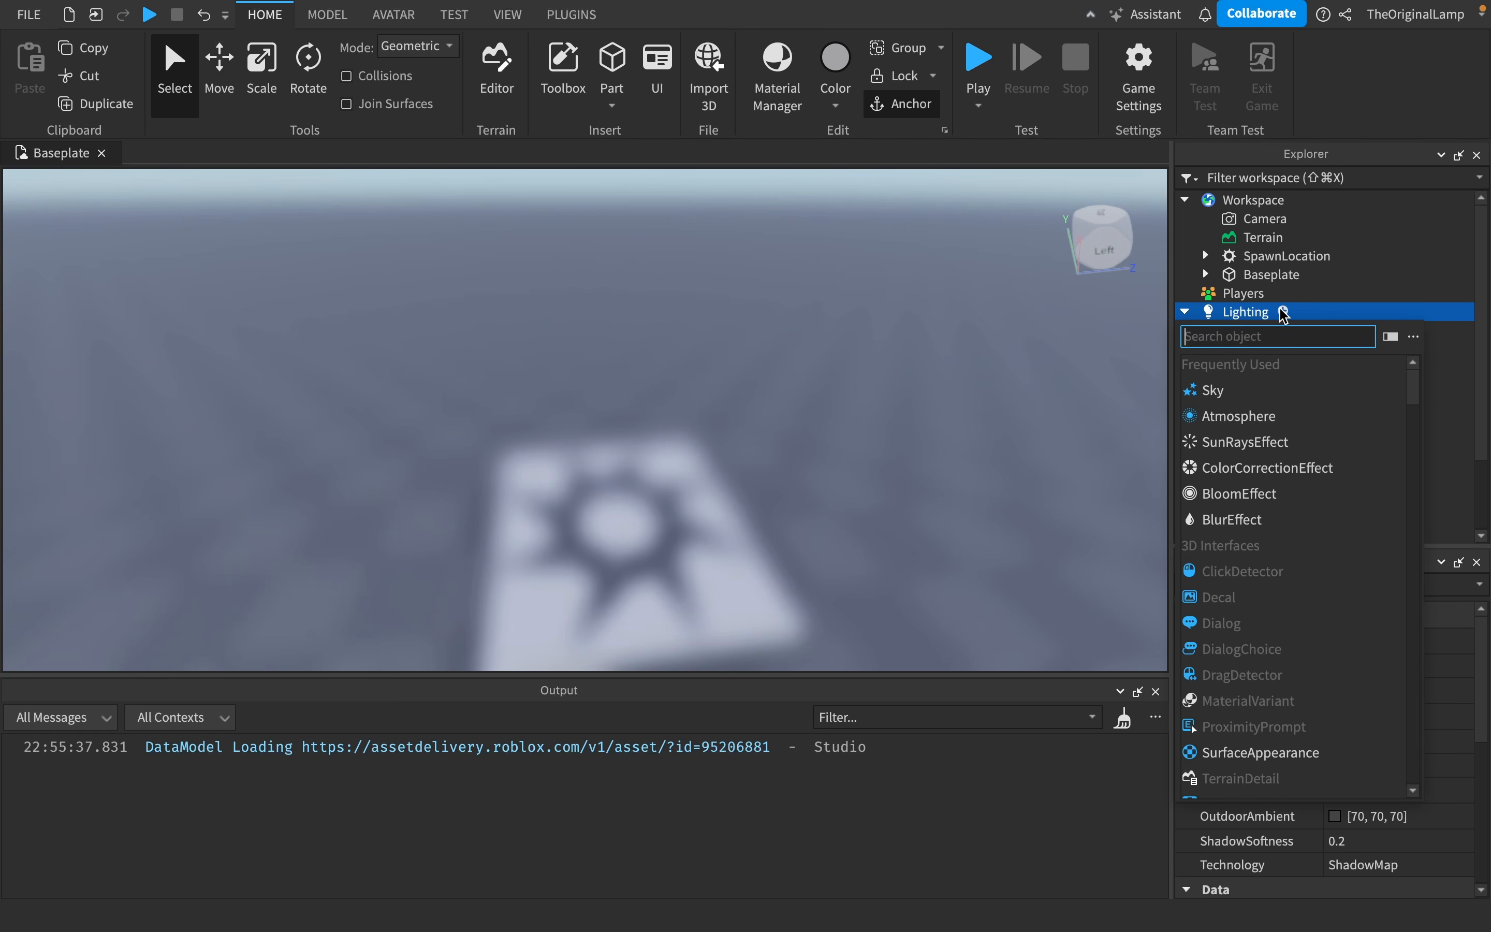
pyautogui.click(1271, 469)
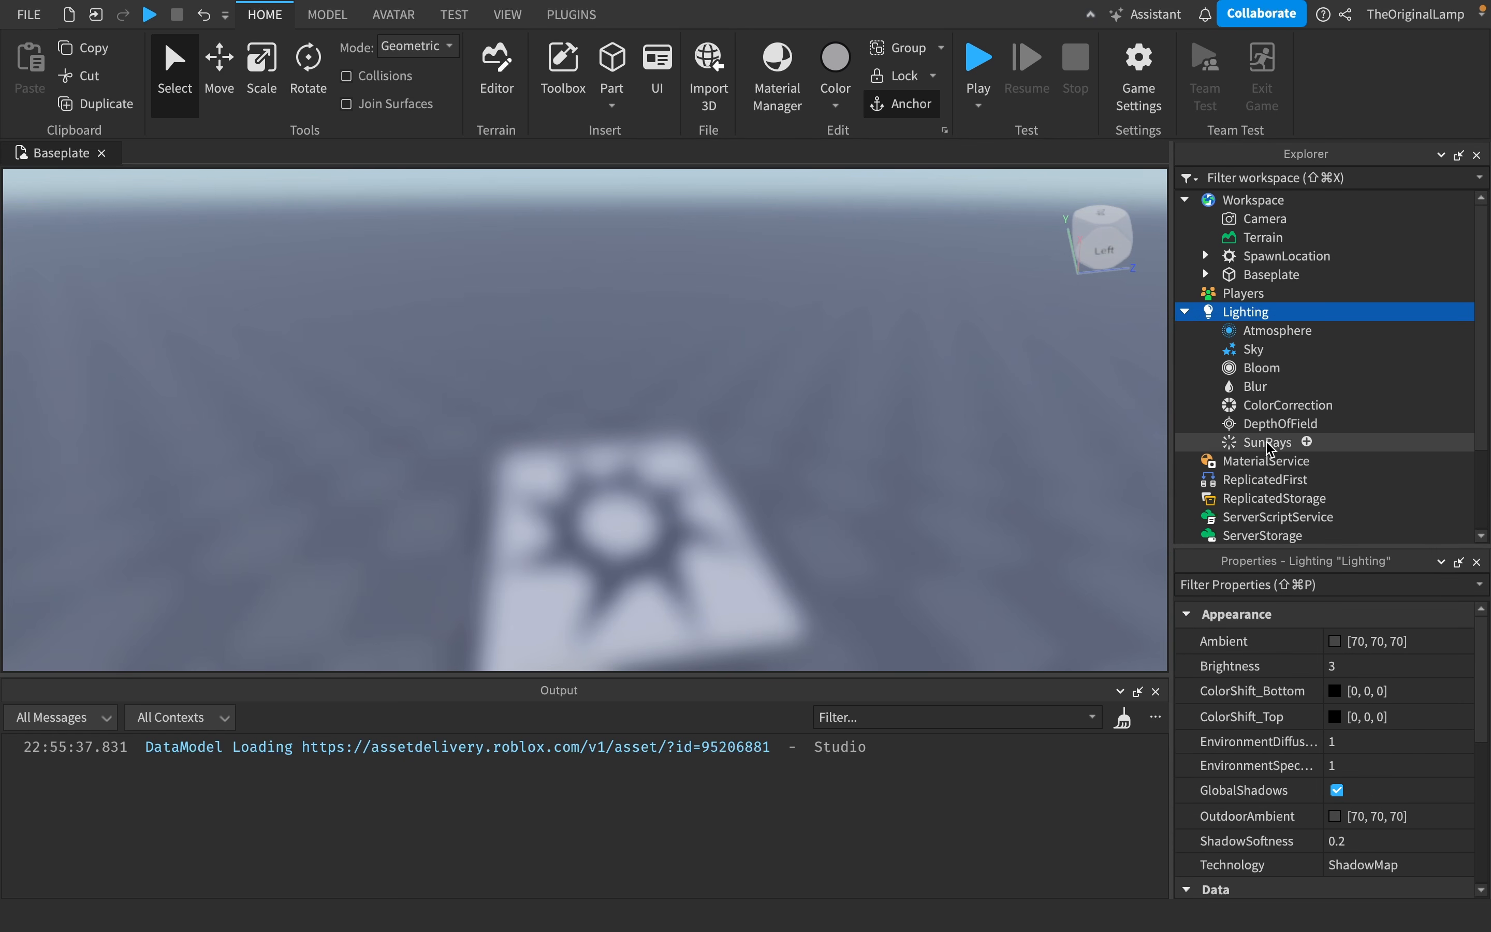
# - Disable the Blur effect in Lighting and review the DepthOfField, ColorCorrection and Atmosphere properties
pyautogui.click(1260, 387)
pyautogui.click(1337, 765)
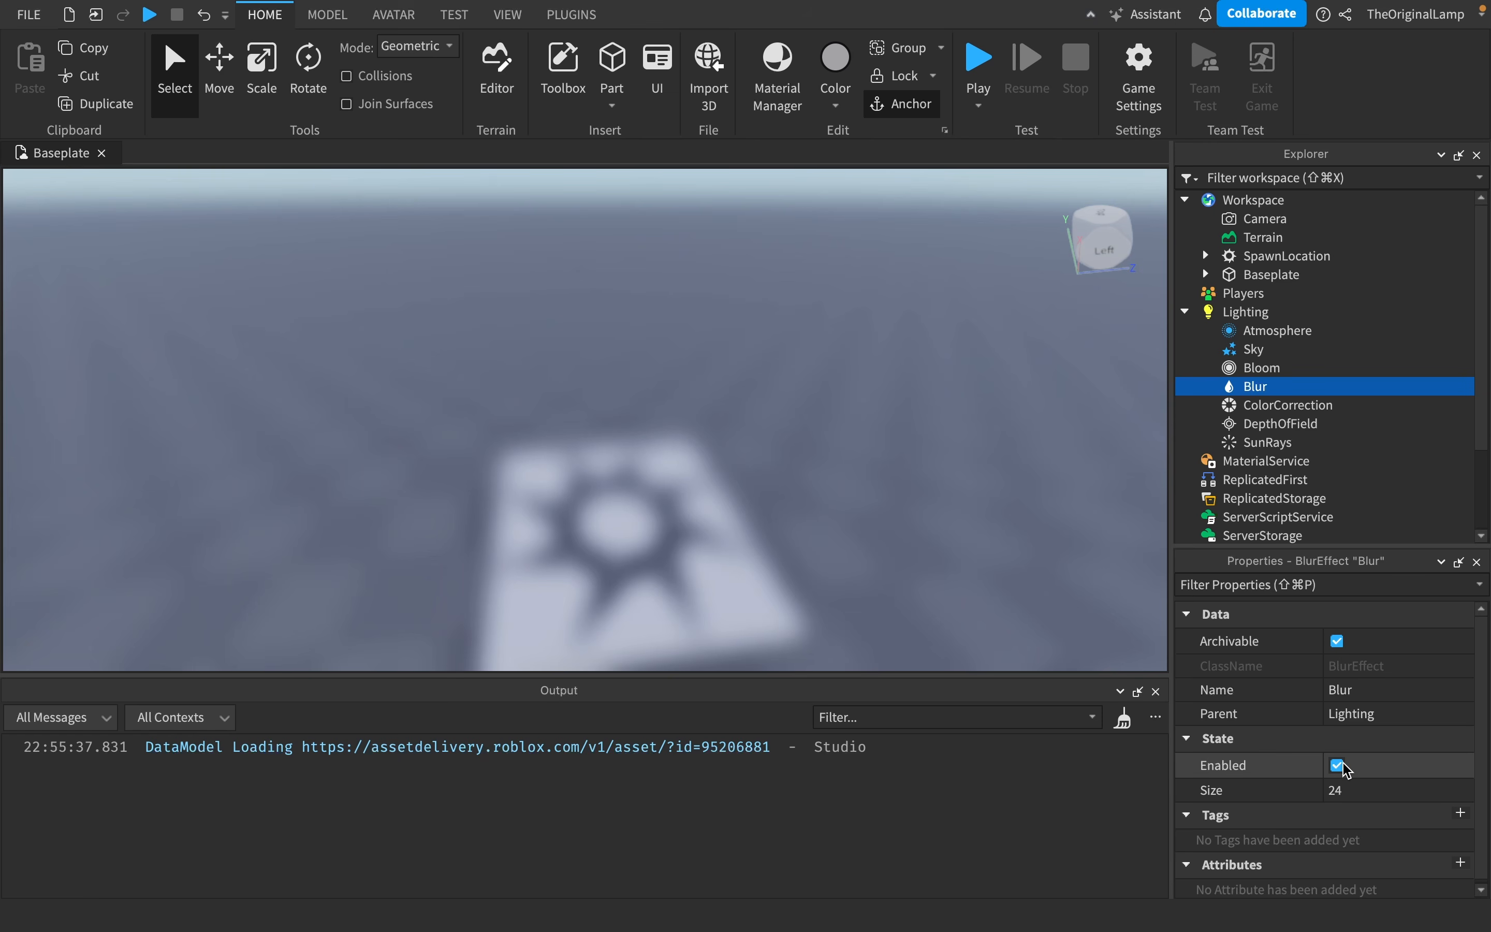
pyautogui.click(1309, 423)
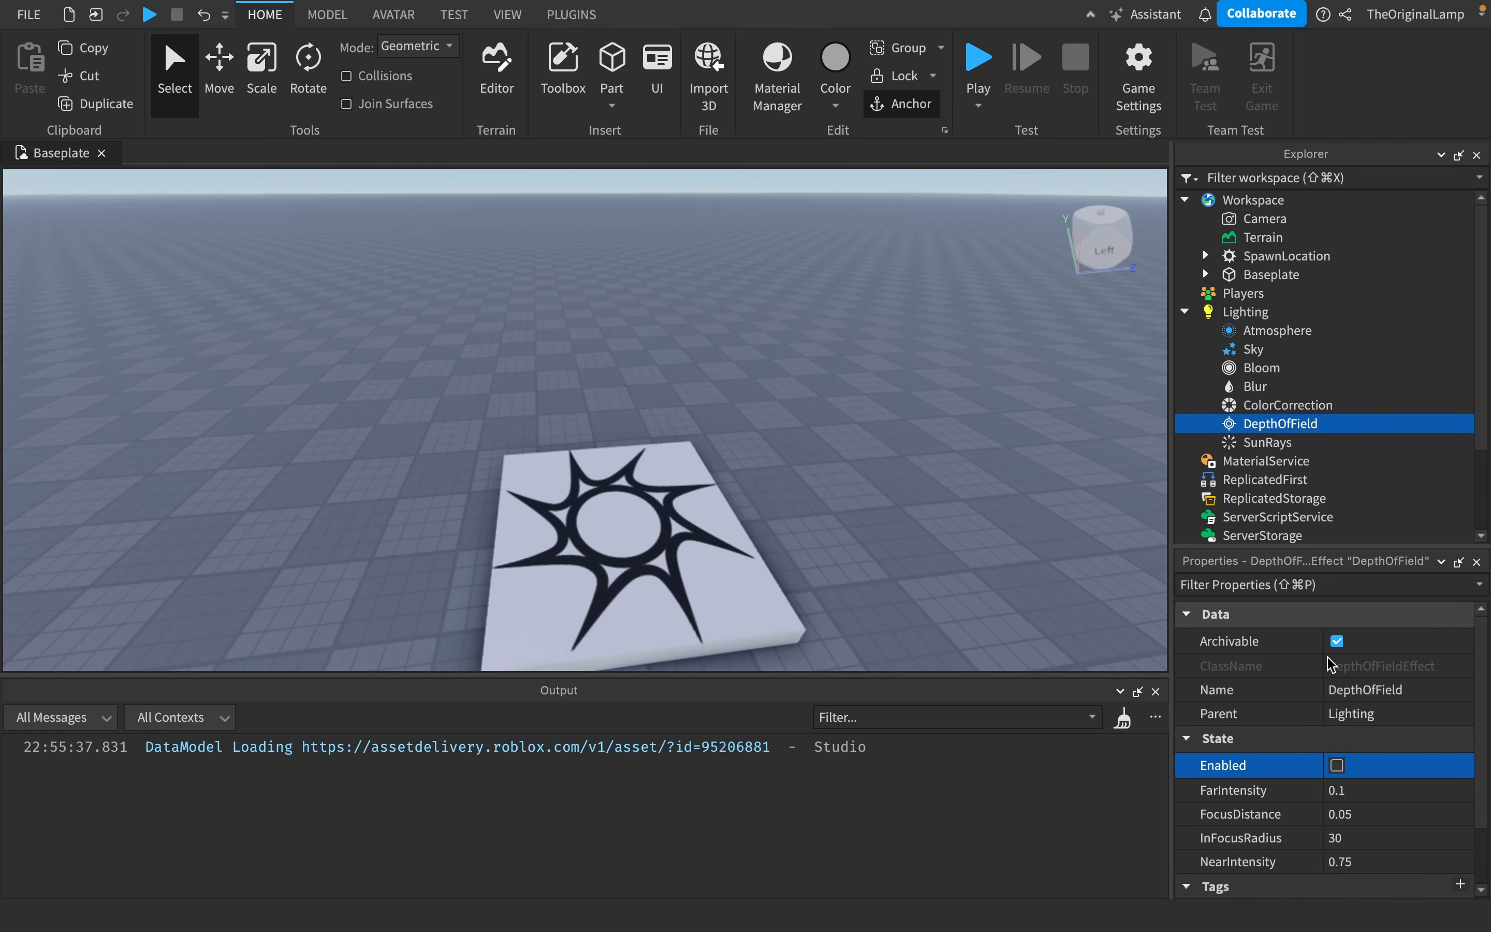
pyautogui.click(1287, 405)
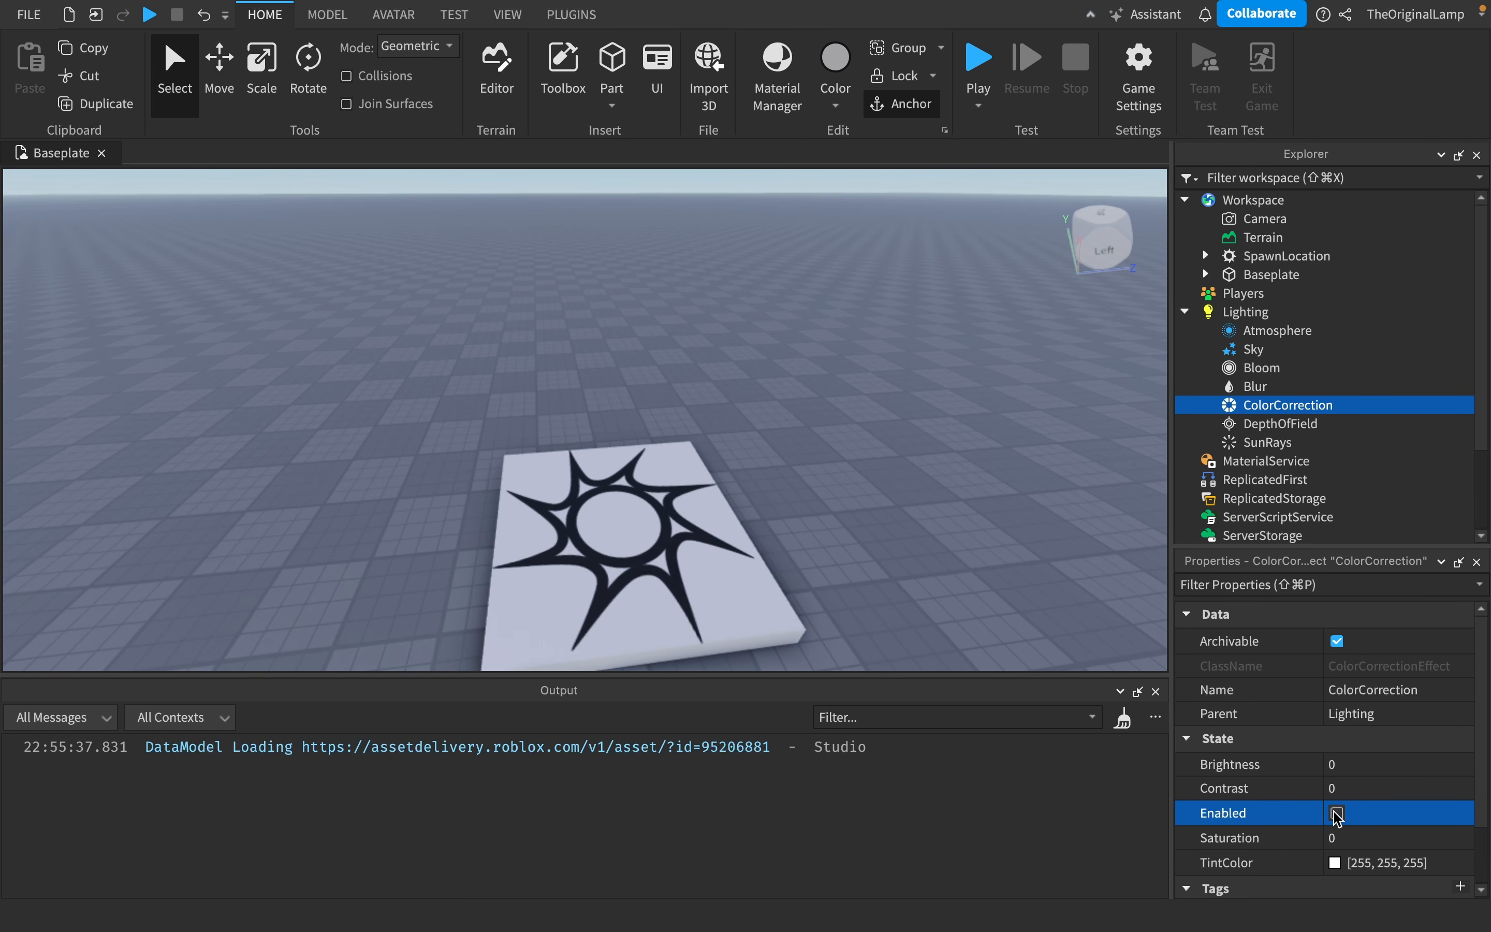
pyautogui.click(1260, 331)
pyautogui.scroll(1, 1279, 710)
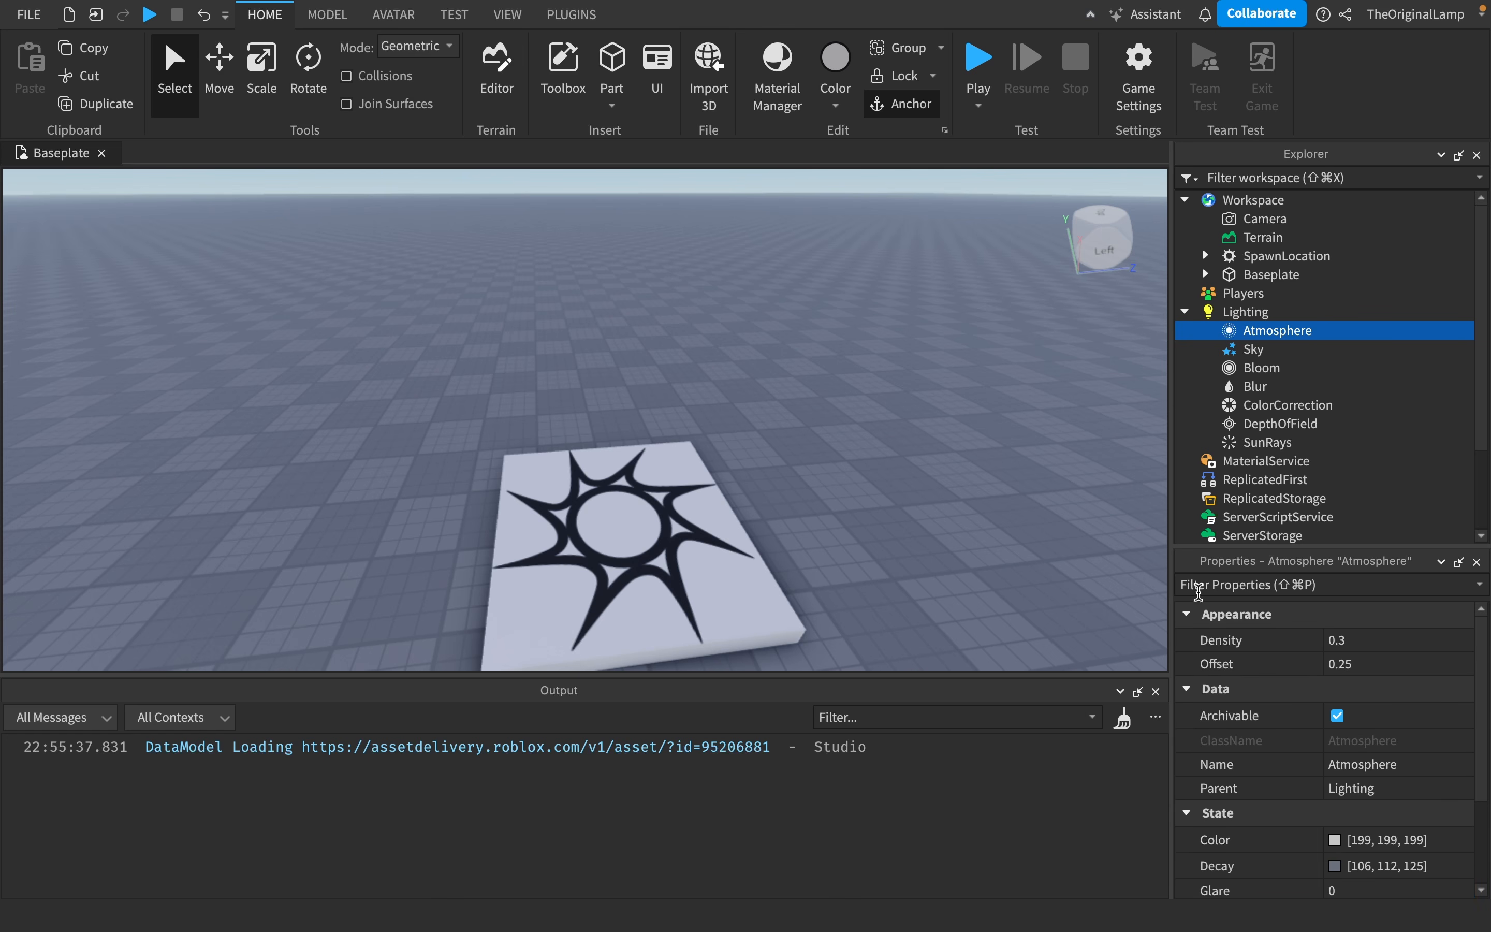
# - Raise the Lighting service's Brightness to 10 and view the spawn platform
pyautogui.click(1327, 310)
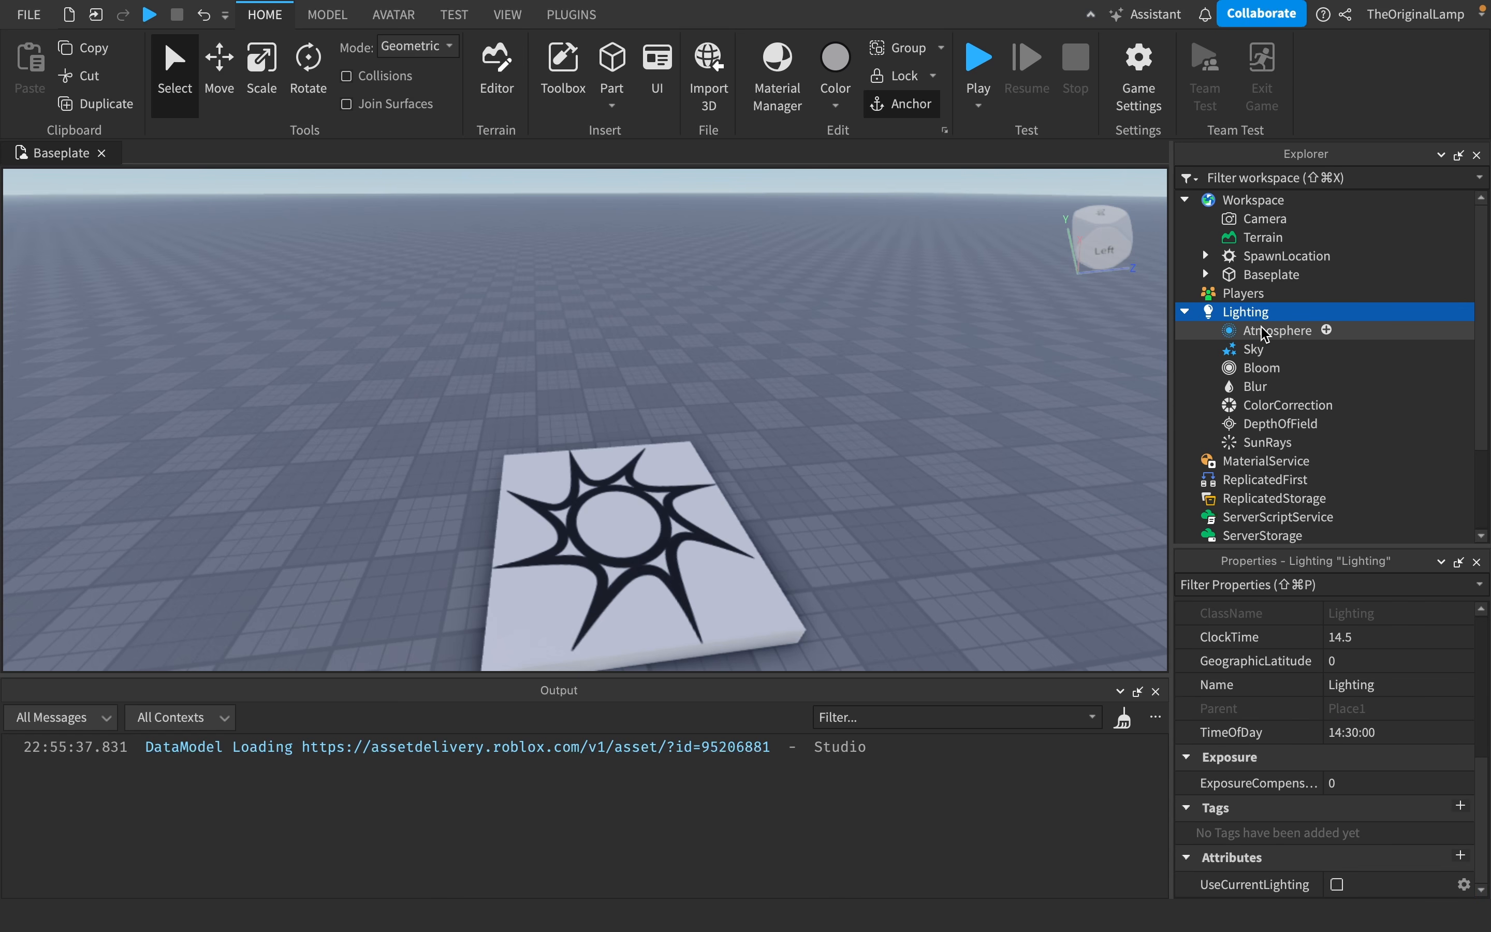
pyautogui.scroll(5, 1238, 616)
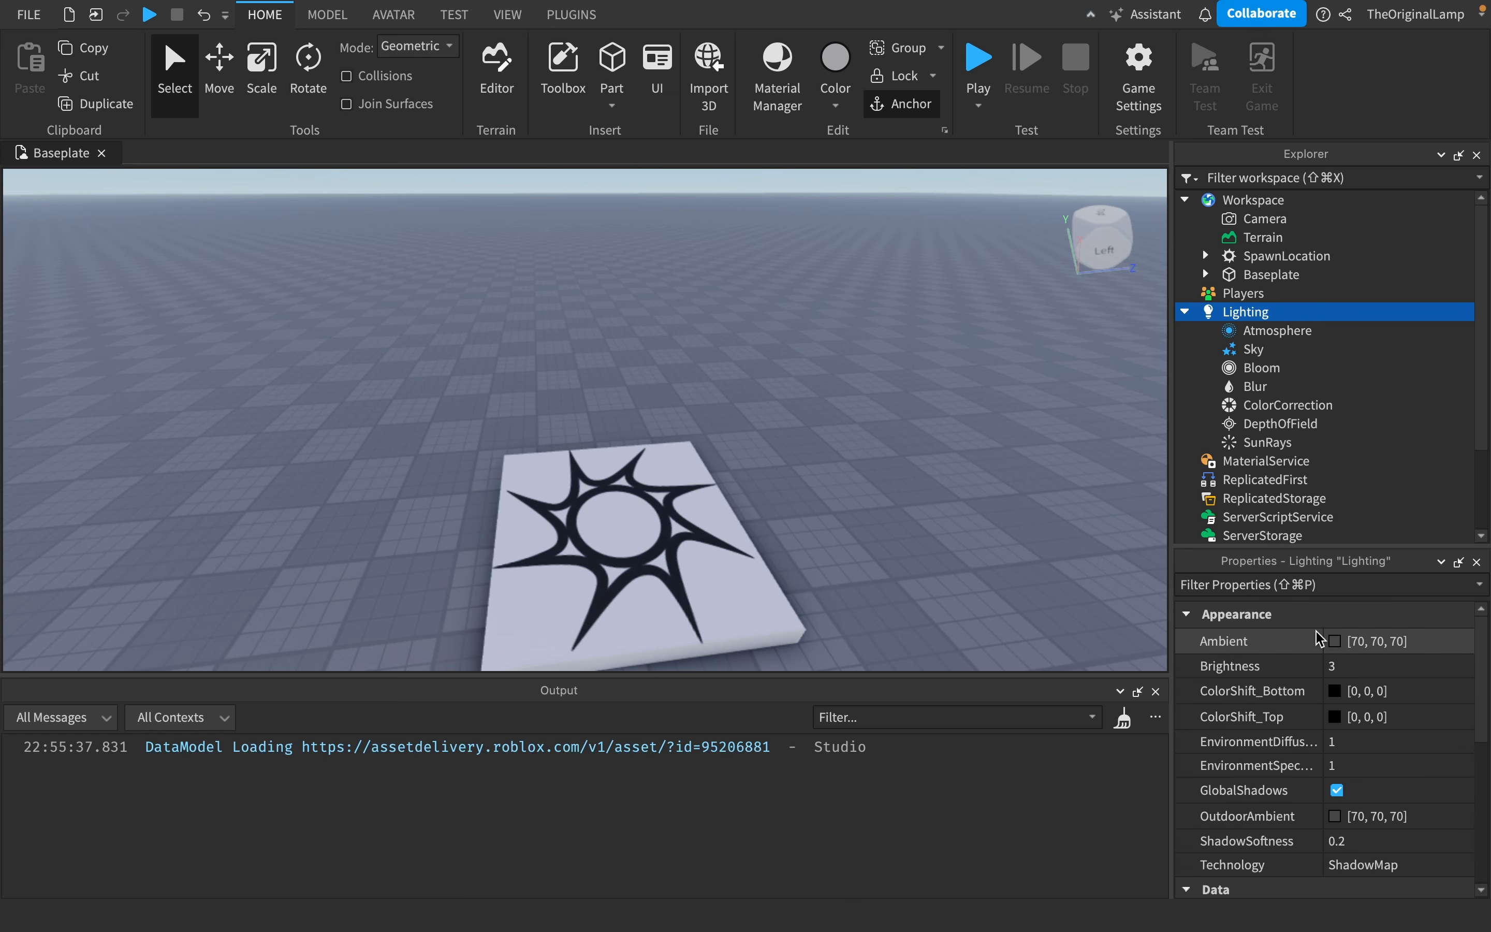
pyautogui.moveTo(905, 572); pyautogui.dragTo(909, 572, button='right')
pyautogui.click(1370, 668)
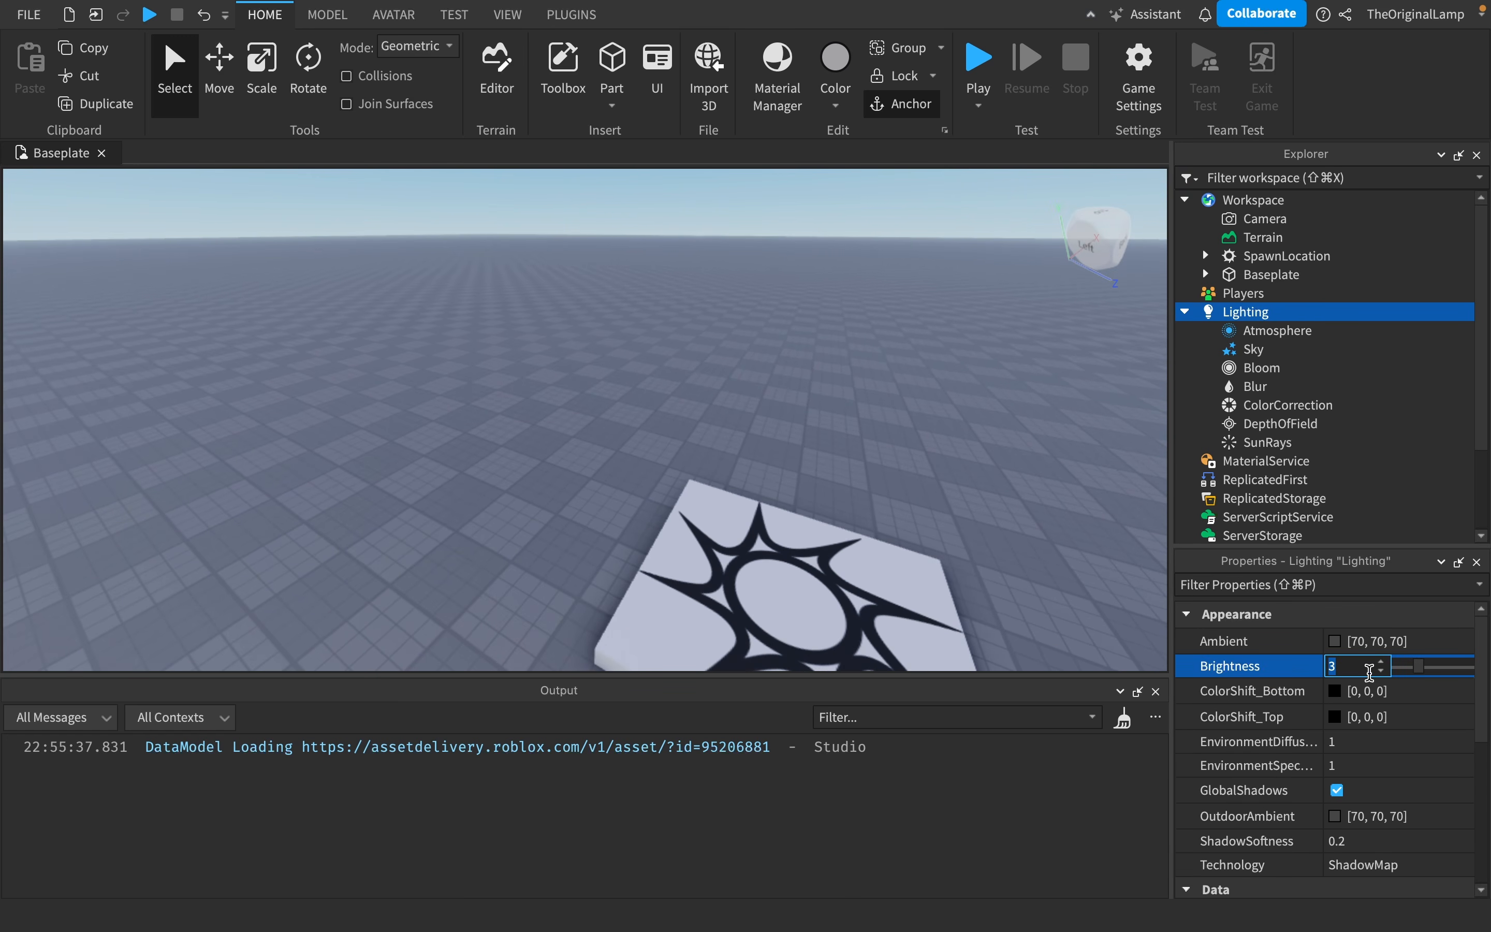
pyautogui.moveTo(1423, 673); pyautogui.dragTo(1475, 678)
pyautogui.moveTo(919, 436); pyautogui.dragTo(918, 441, button='right')
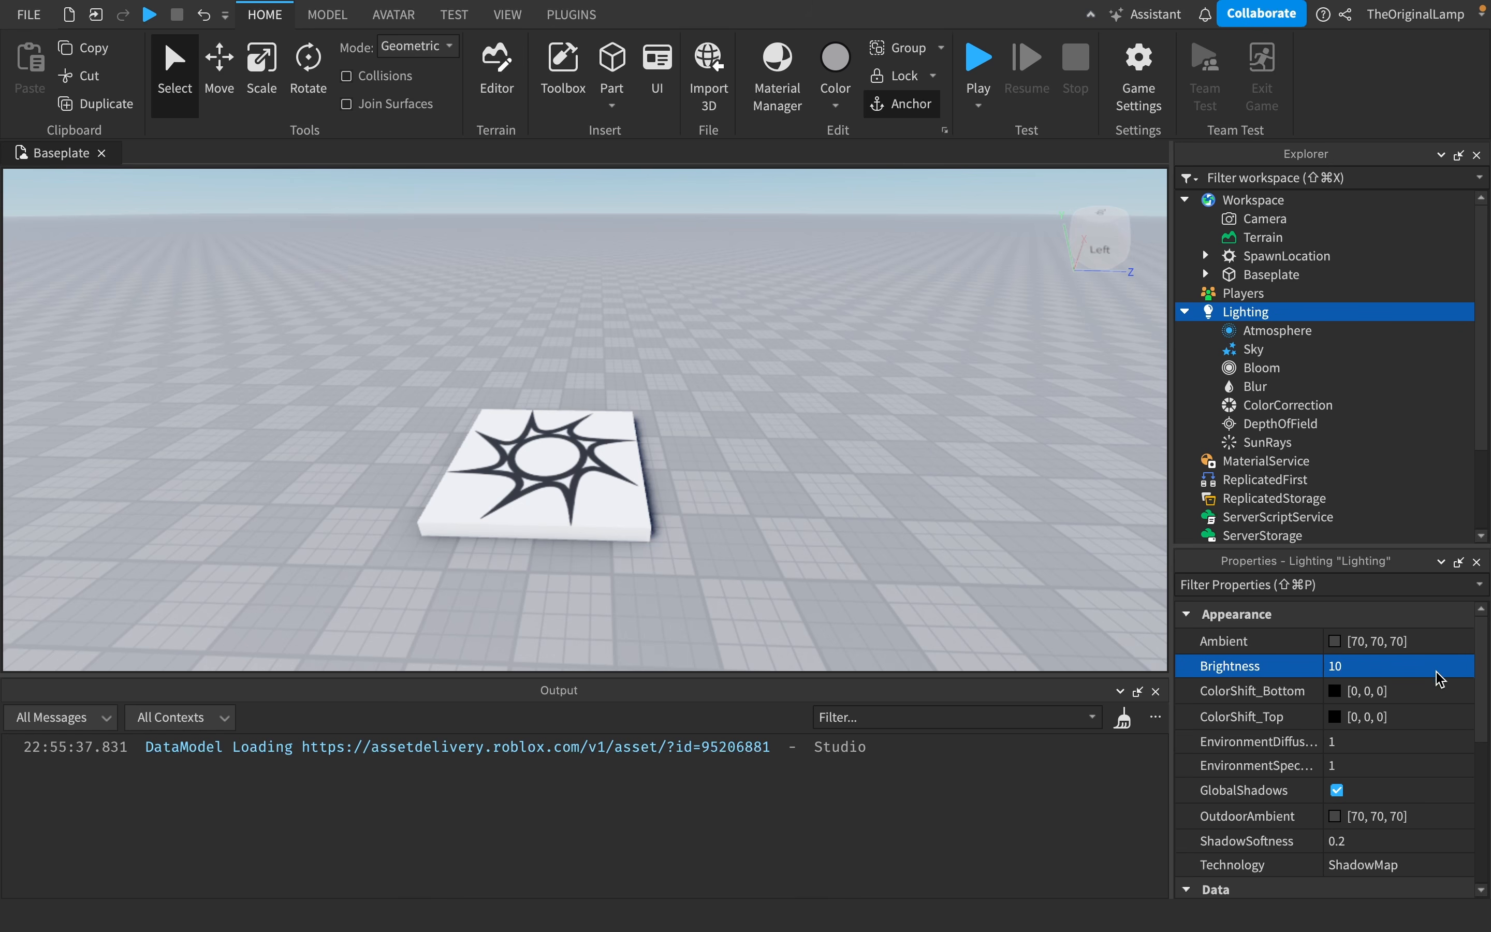
# - Try Brightness values around 10 from another view of the scene, and return Lighting's Brightness to 3
pyautogui.moveTo(1461, 678)
pyautogui.mouseDown()
pyautogui.moveTo(1421, 668)
pyautogui.moveTo(1484, 687)
pyautogui.mouseUp()
pyautogui.moveTo(1046, 433); pyautogui.dragTo(1015, 534, button='right')
pyautogui.moveTo(567, 251); pyautogui.dragTo(570, 256, button='right')
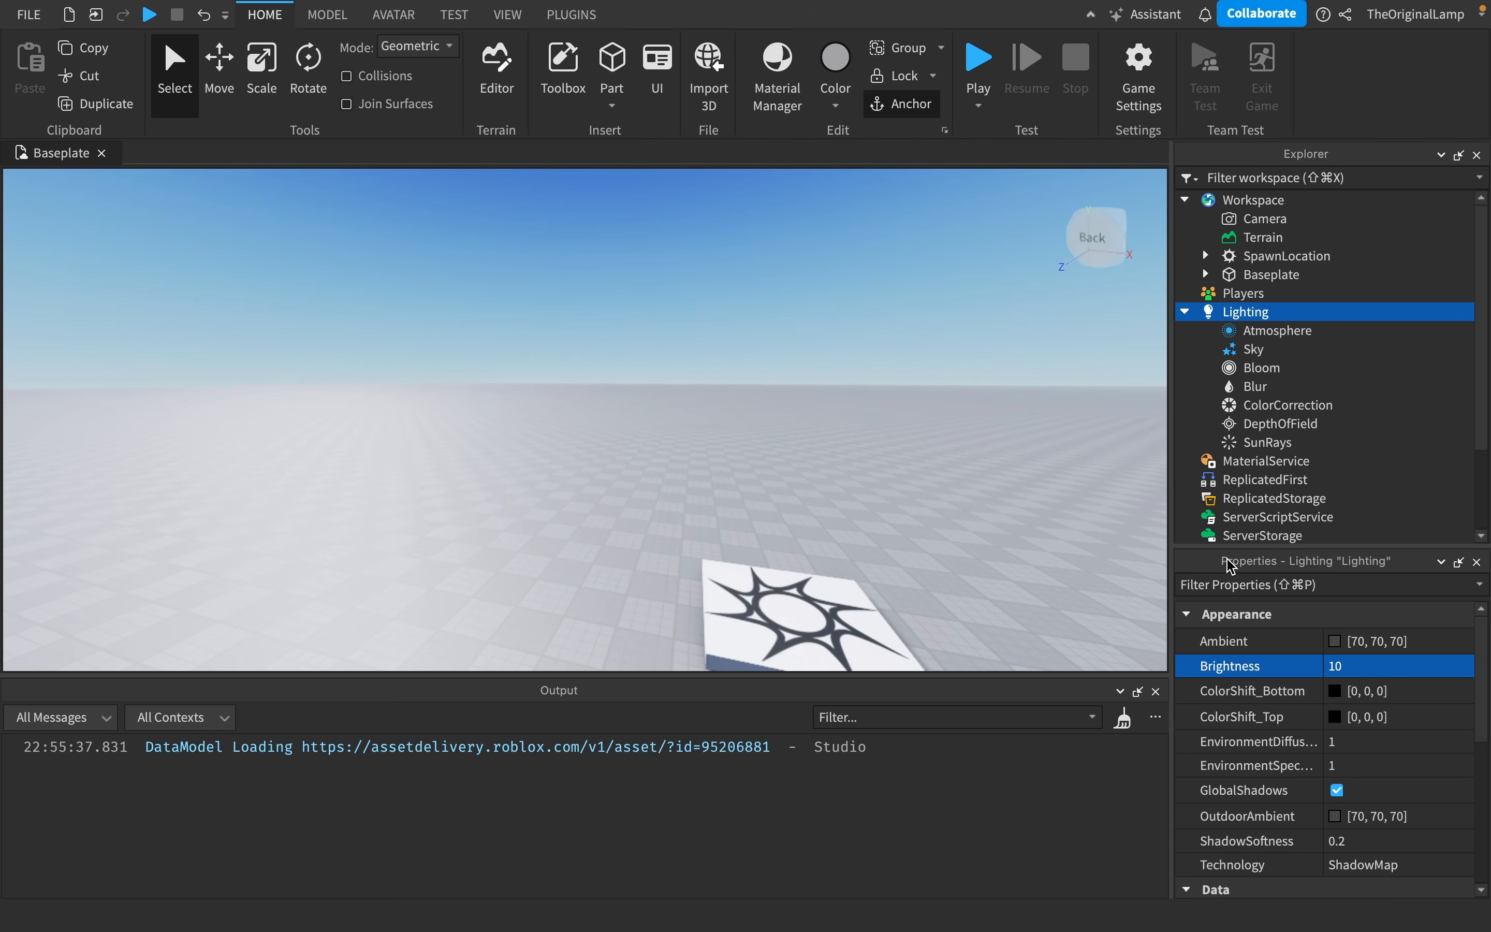
pyautogui.moveTo(1470, 673)
pyautogui.mouseDown()
pyautogui.moveTo(1313, 671)
pyautogui.moveTo(1394, 667)
pyautogui.moveTo(1463, 689)
pyautogui.moveTo(1439, 691)
pyautogui.moveTo(1475, 680)
pyautogui.mouseUp()
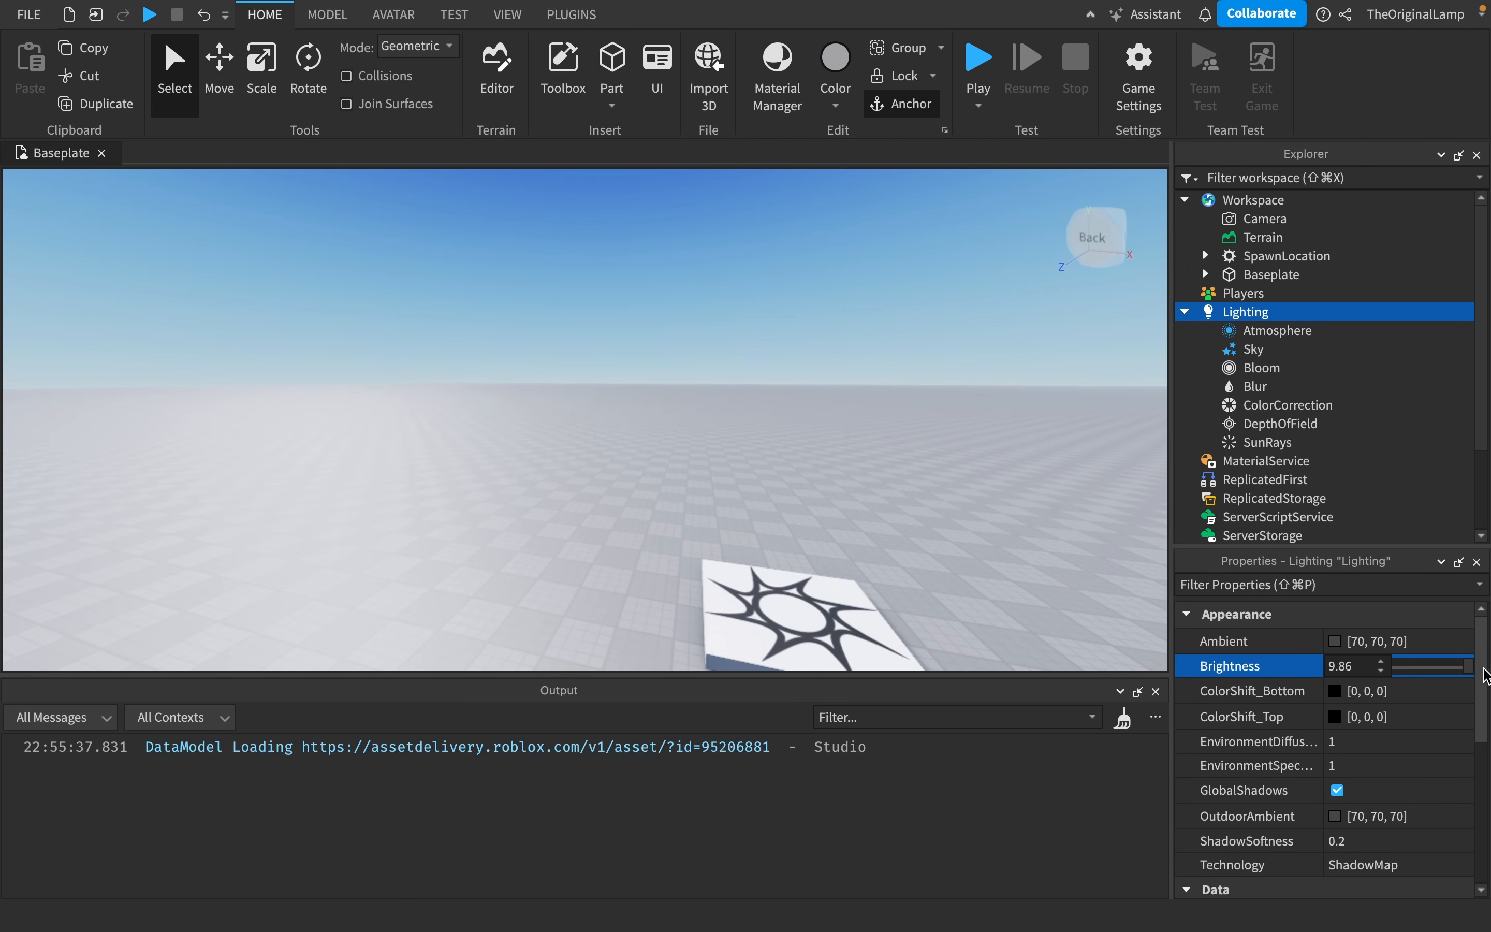
pyautogui.moveTo(1468, 667); pyautogui.dragTo(1423, 673)
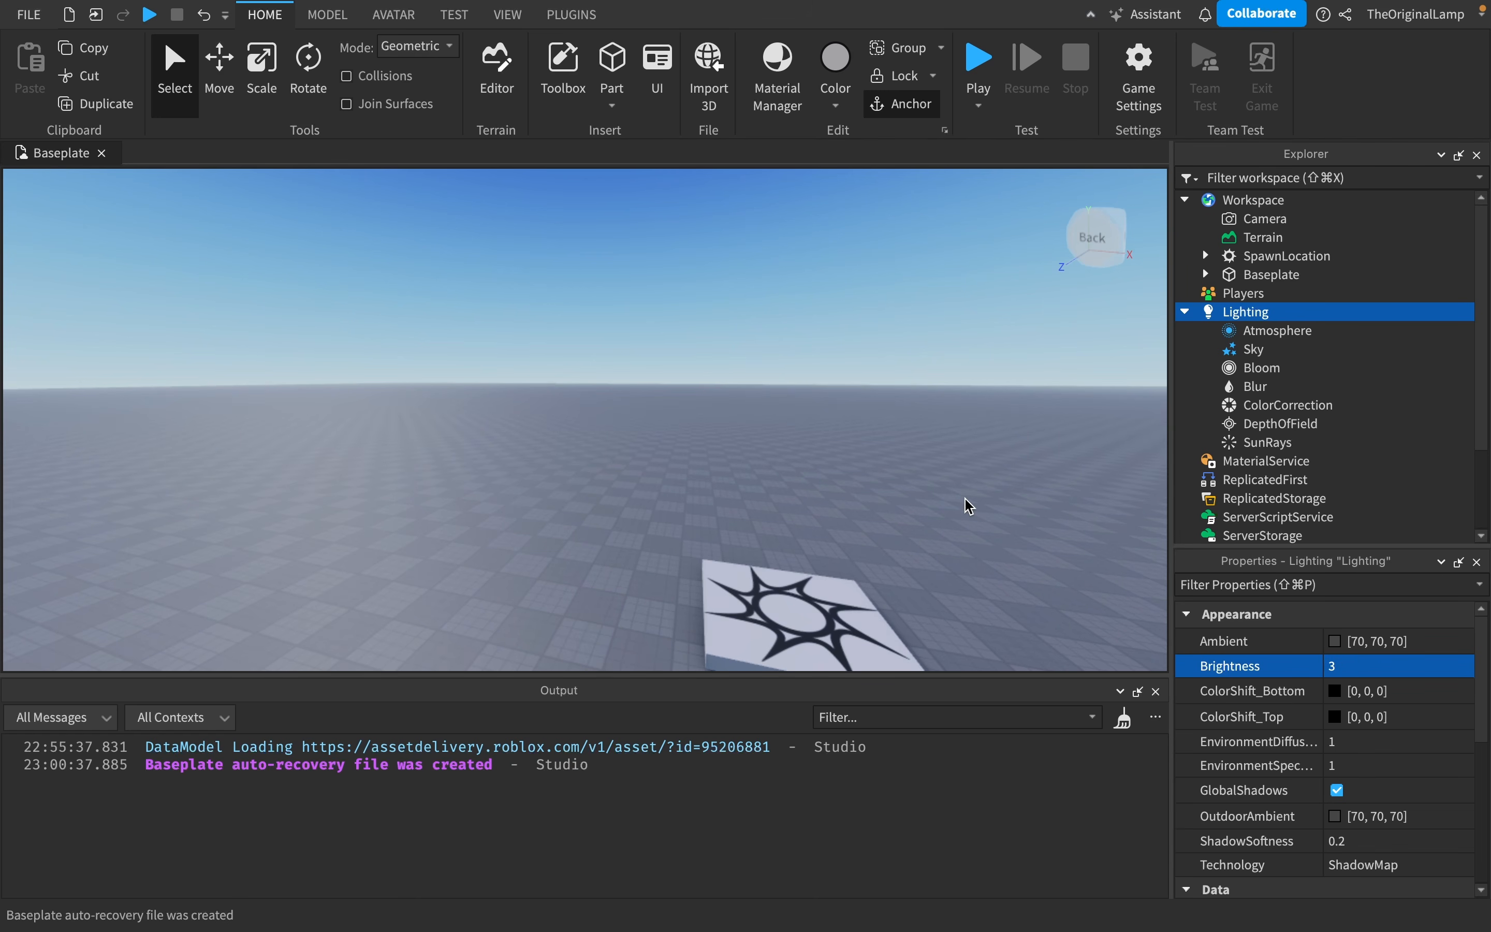
# - Try strong Ambient colours on the Lighting service, such as [88, 15, 4], [255, 192, 115] and [15, 255, 0]
pyautogui.scroll(3, 969, 506)
pyautogui.click(1330, 644)
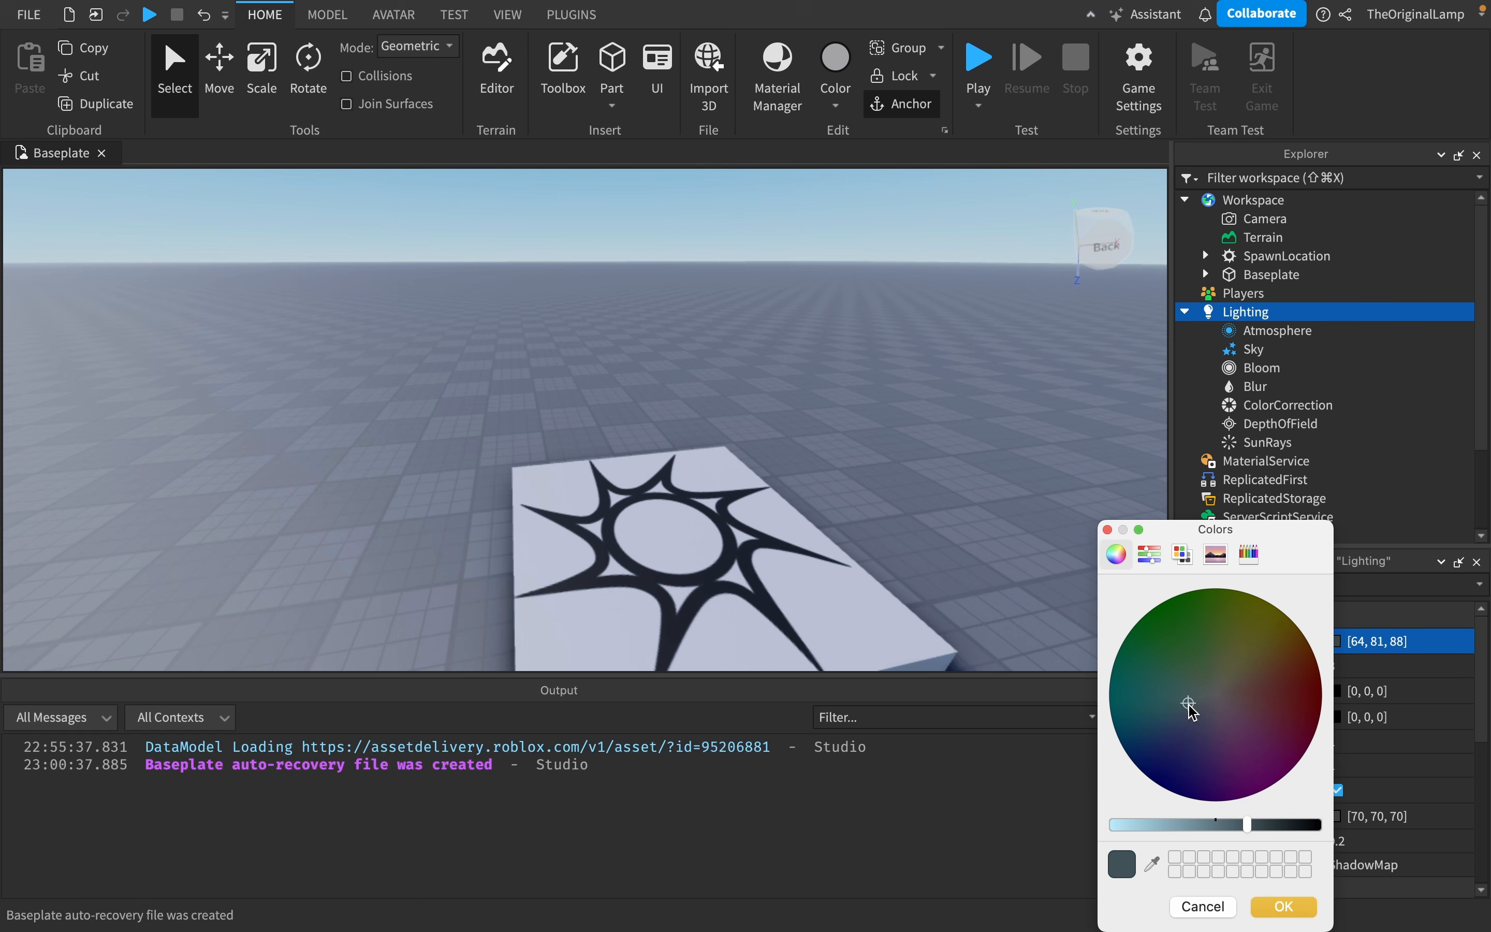
pyautogui.click(1250, 772)
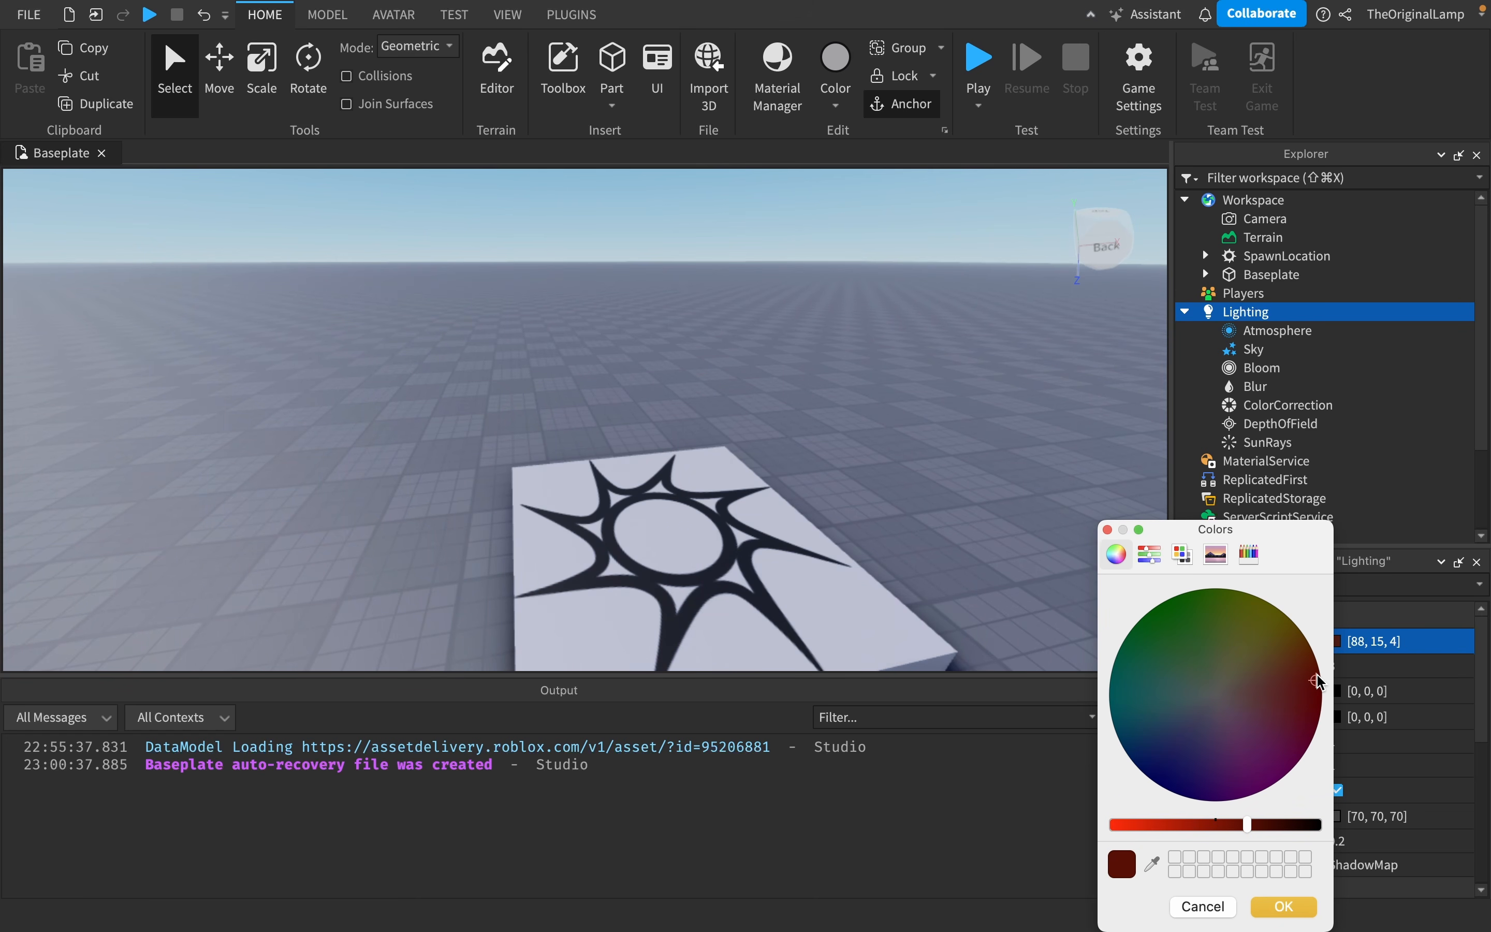
pyautogui.moveTo(1248, 825); pyautogui.dragTo(1111, 822)
pyautogui.click(1267, 663)
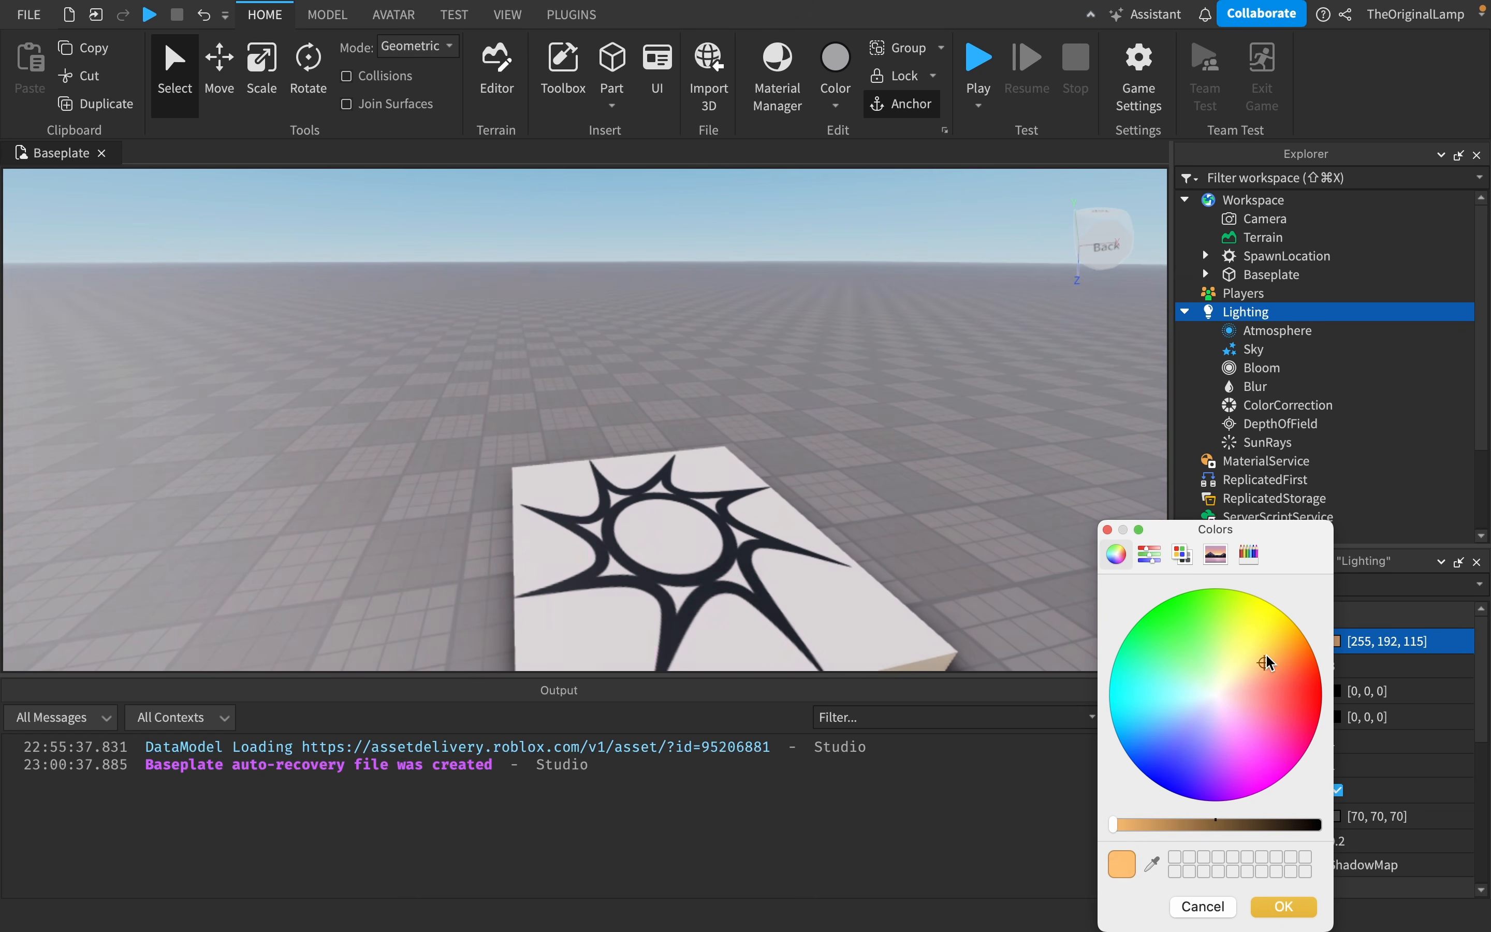
pyautogui.click(1154, 780)
pyautogui.click(1171, 616)
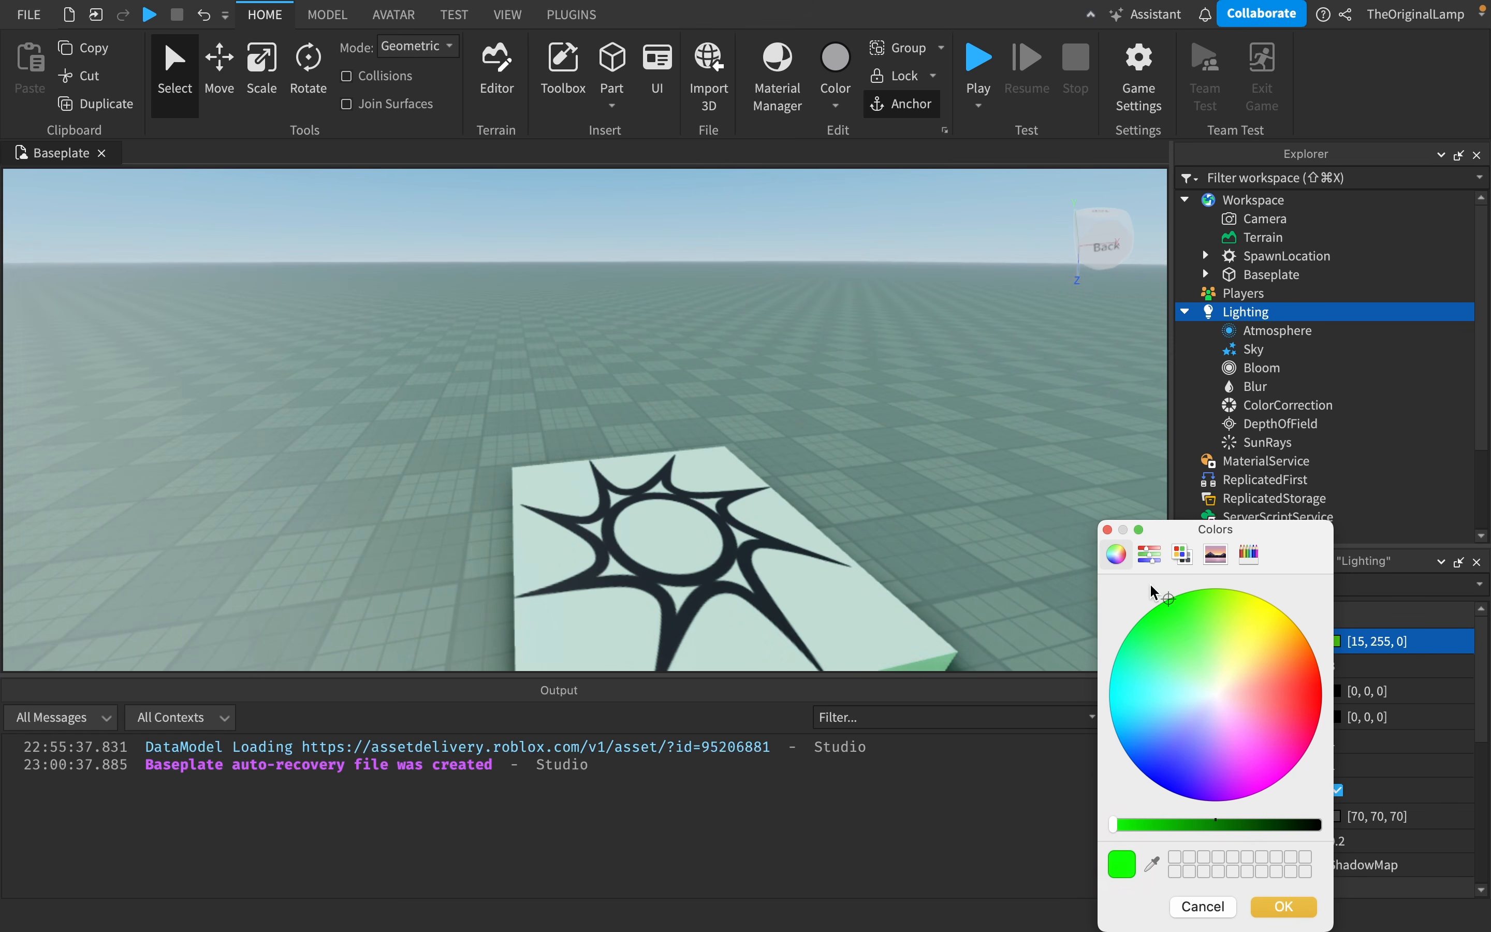
pyautogui.click(1148, 773)
pyautogui.click(1235, 733)
# - Set Lighting's Ambient to the dark grey [49, 49, 49]
pyautogui.moveTo(1193, 823); pyautogui.dragTo(1290, 836)
pyautogui.click(1218, 700)
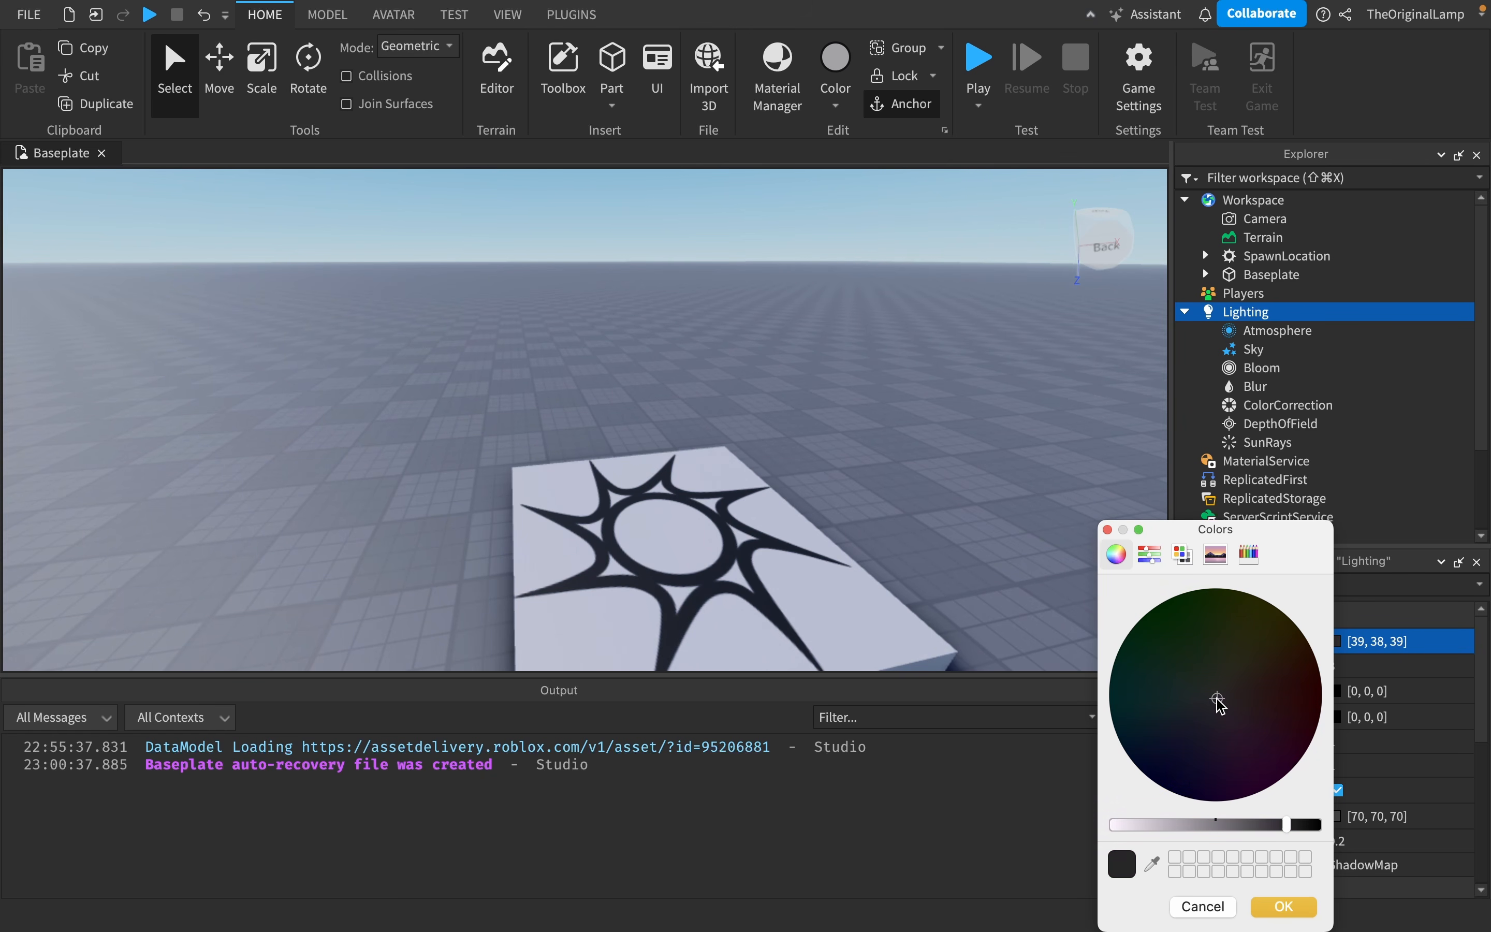
pyautogui.moveTo(1281, 828)
pyautogui.mouseDown()
pyautogui.moveTo(1134, 826)
pyautogui.moveTo(1405, 823)
pyautogui.moveTo(1302, 834)
pyautogui.mouseUp()
pyautogui.click(1285, 907)
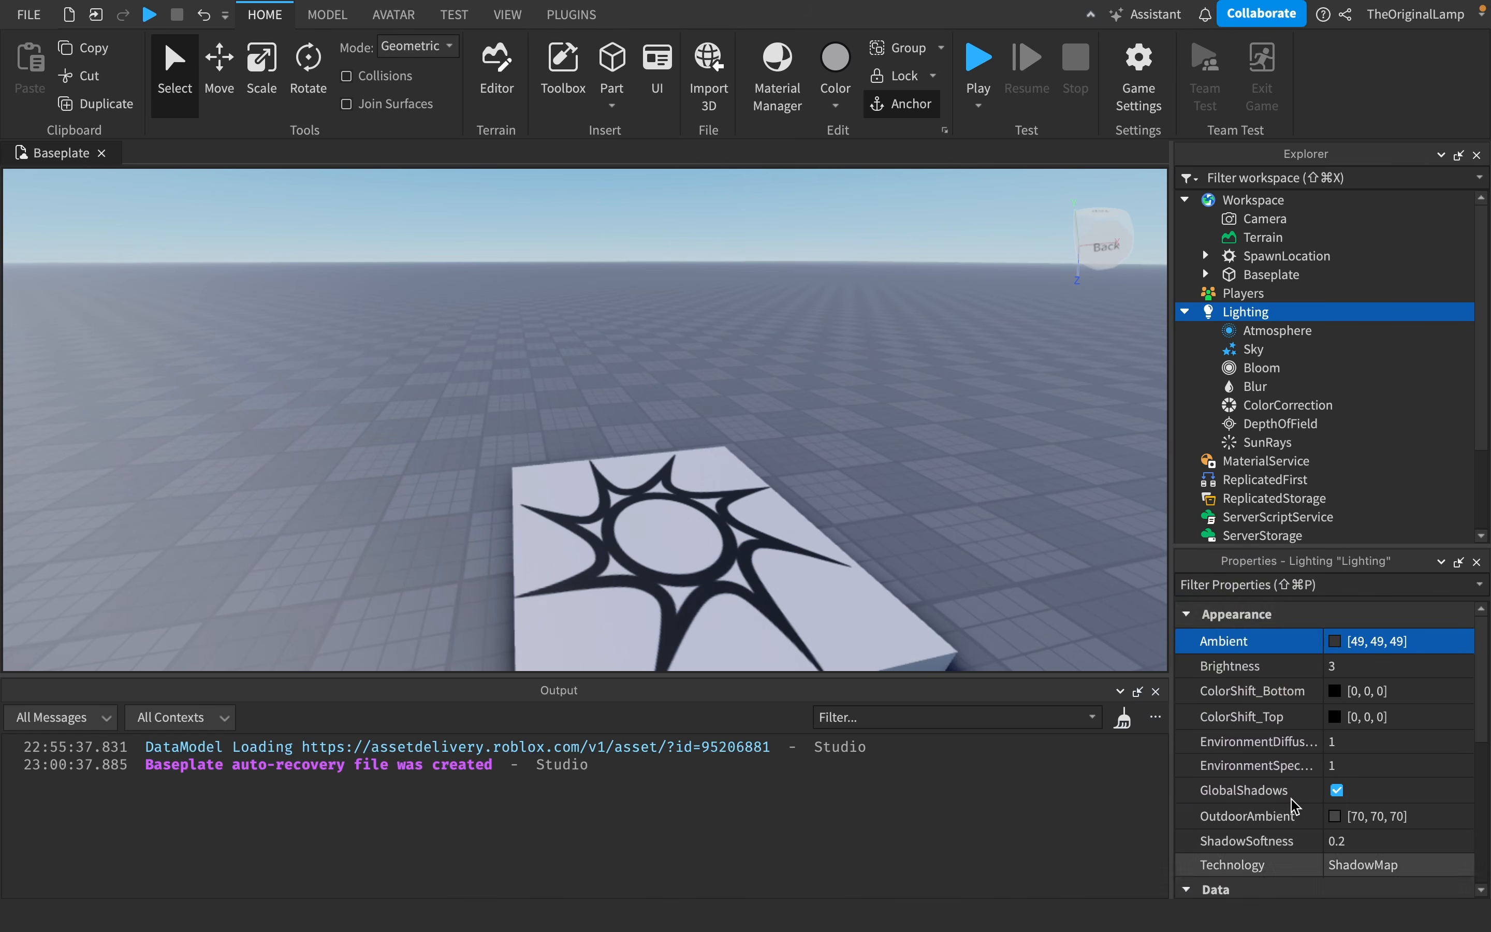
# - Set Lighting's ColorShift_Bottom to the orange-red [255, 60, 0]
pyautogui.moveTo(848, 547); pyautogui.dragTo(850, 553, button='right')
pyautogui.click(1335, 692)
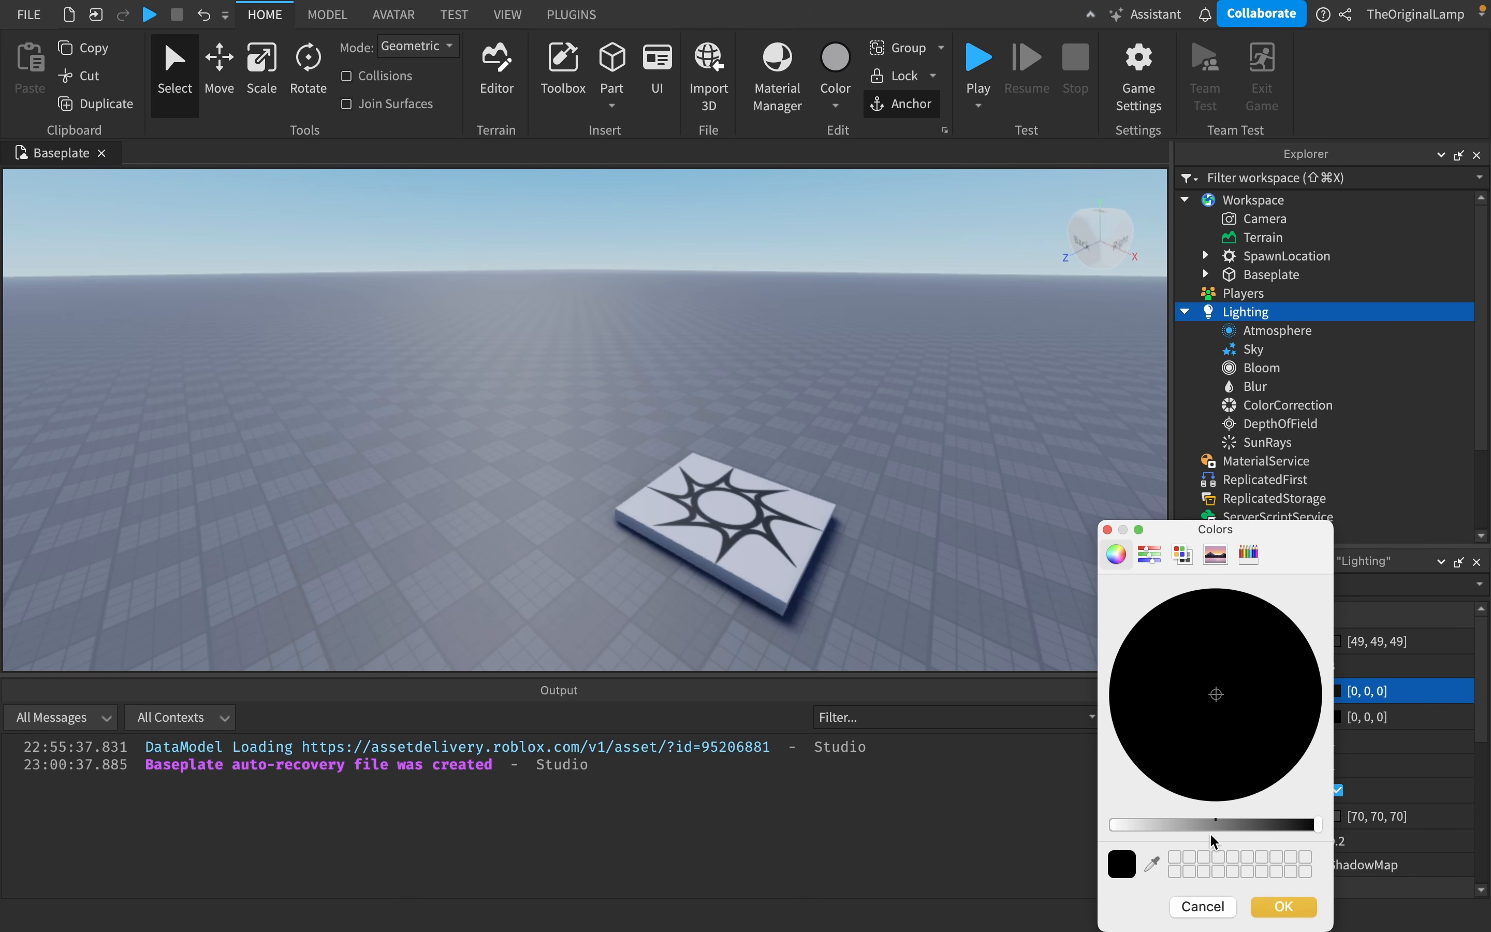
pyautogui.moveTo(1211, 840); pyautogui.dragTo(1057, 820)
pyautogui.click(1156, 734)
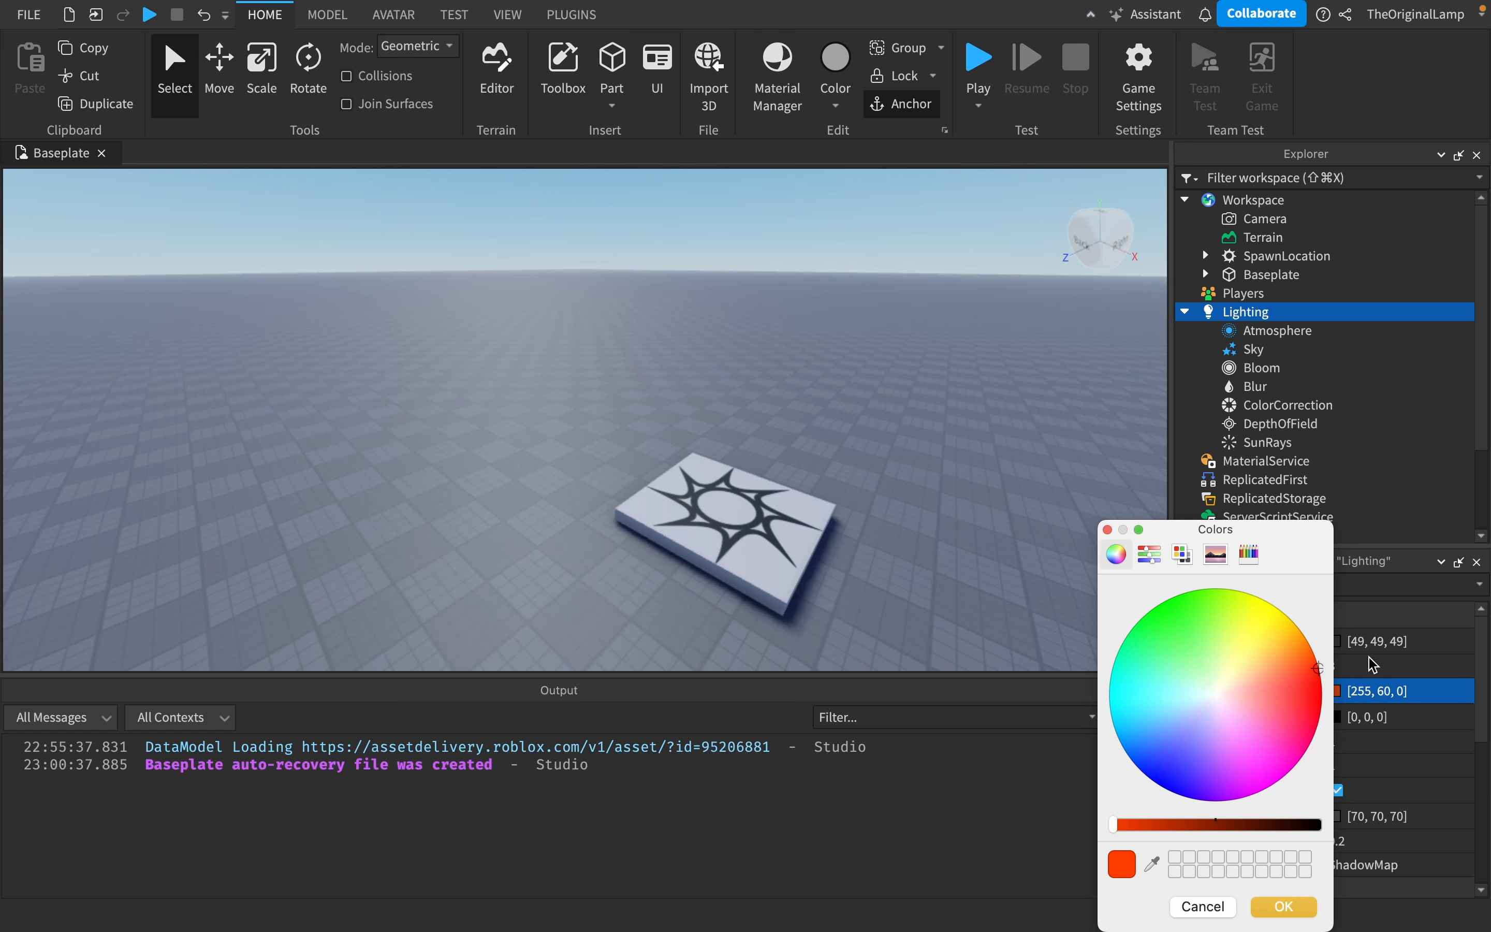
pyautogui.click(1281, 907)
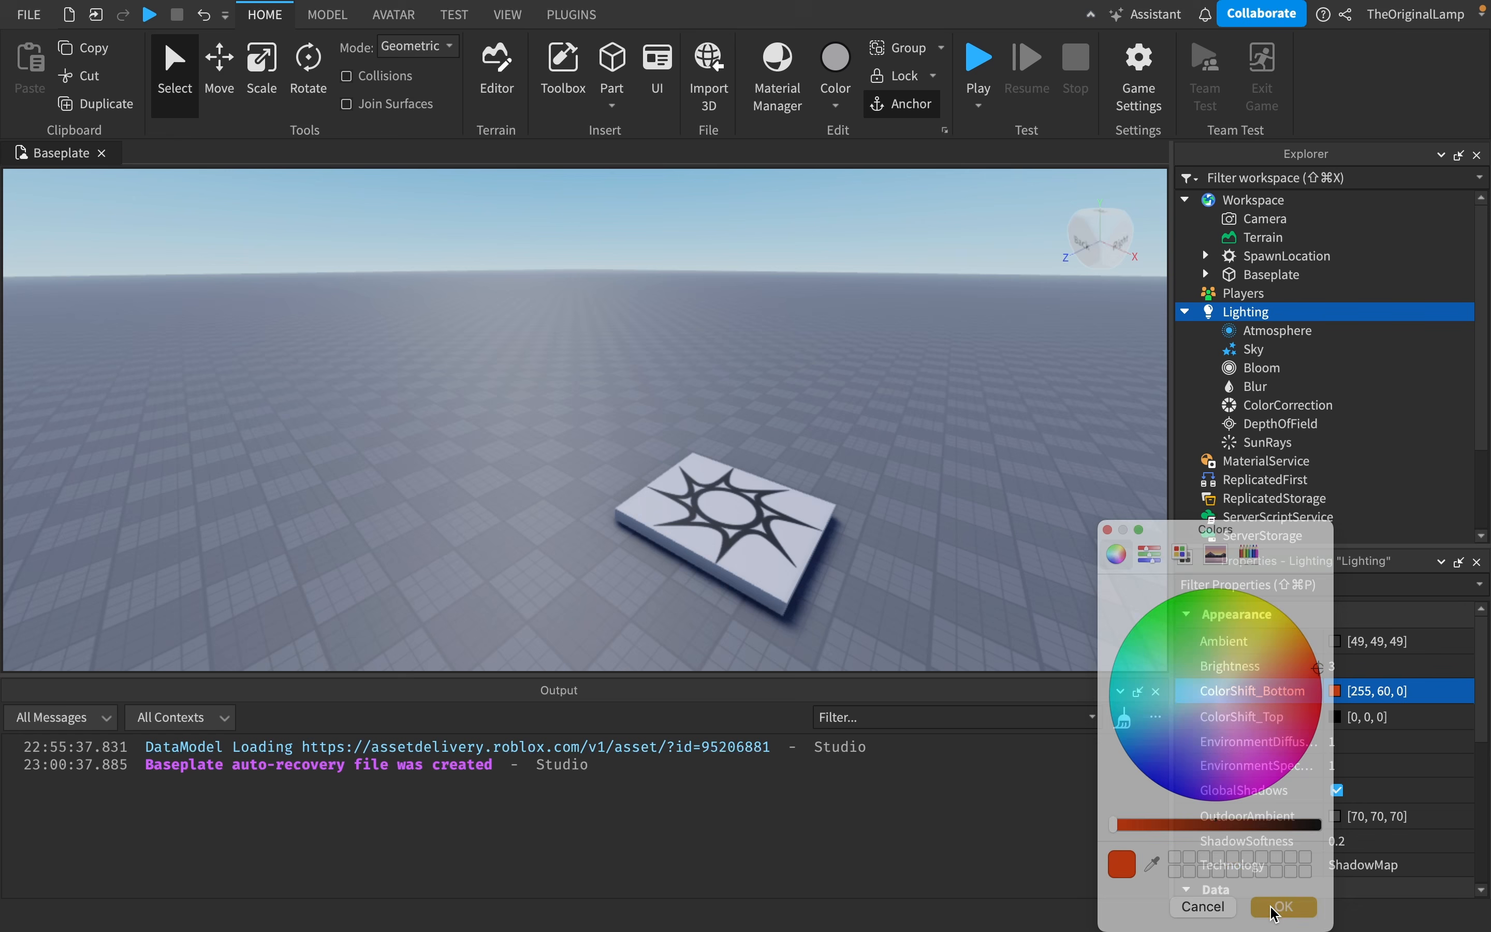
# - Set Lighting's ColorShift_Top to the green [74, 252, 51]
pyautogui.moveTo(884, 474); pyautogui.dragTo(885, 475, button='right')
pyautogui.click(1334, 716)
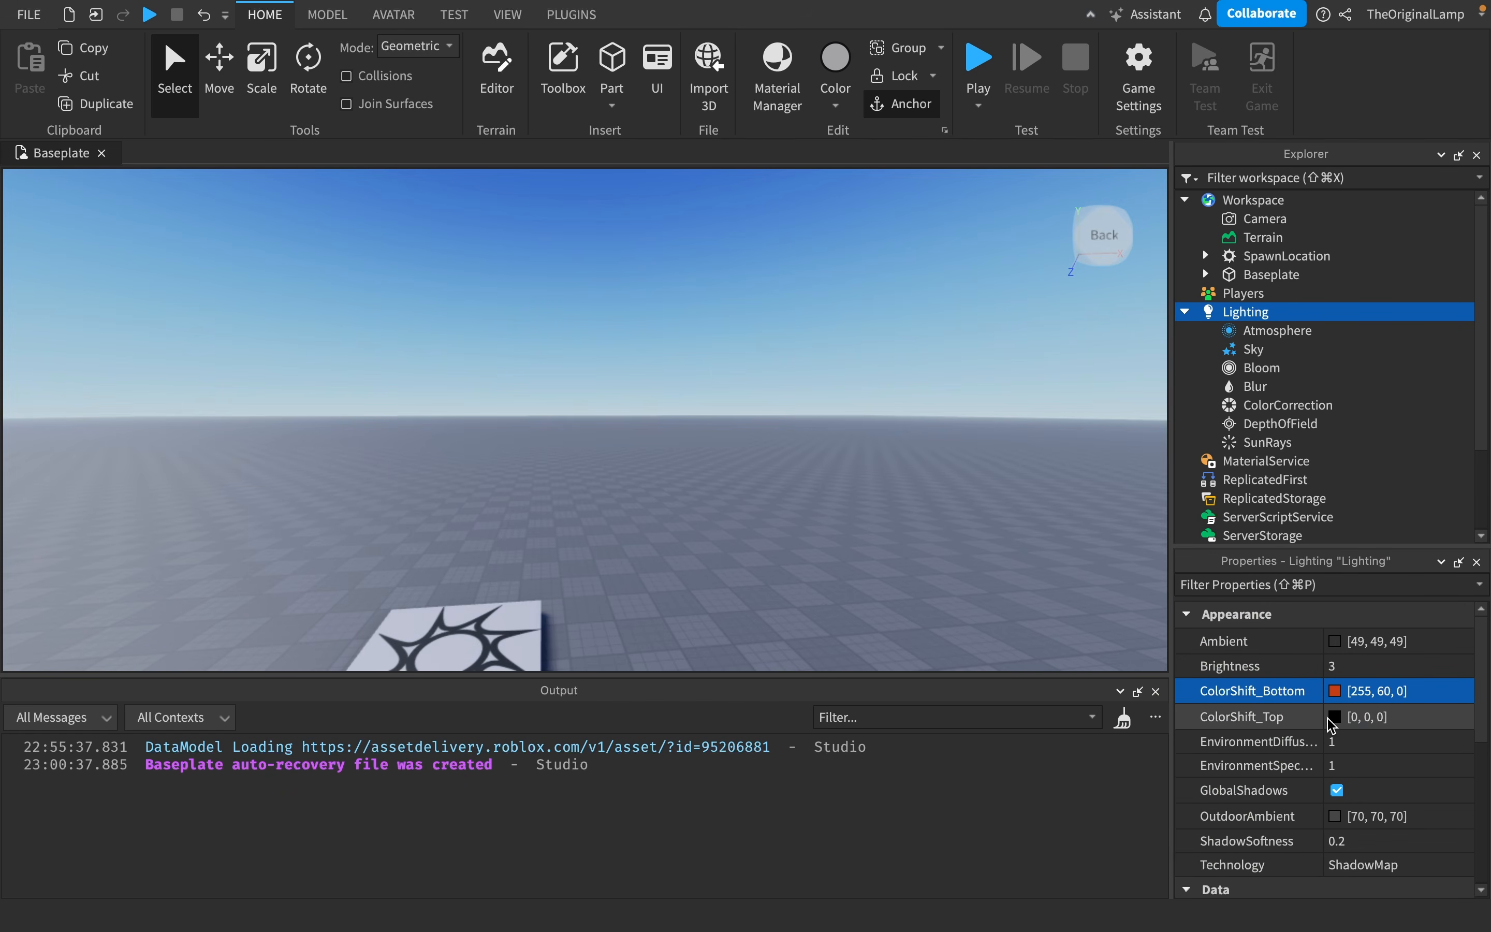
pyautogui.moveTo(1265, 831); pyautogui.dragTo(1111, 825)
pyautogui.click(1112, 687)
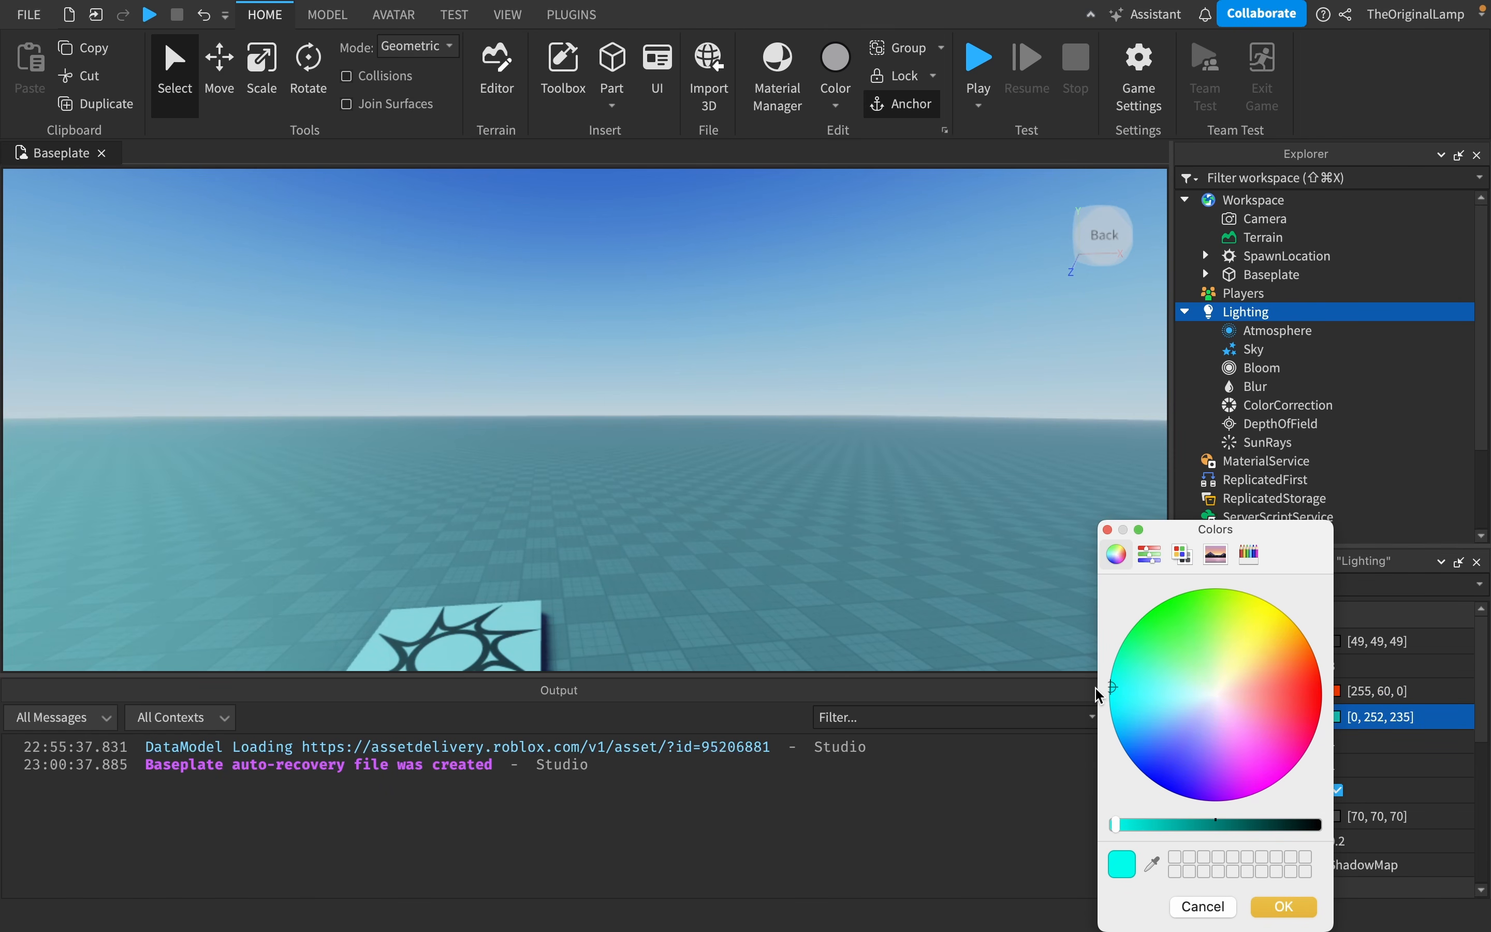
pyautogui.click(1266, 905)
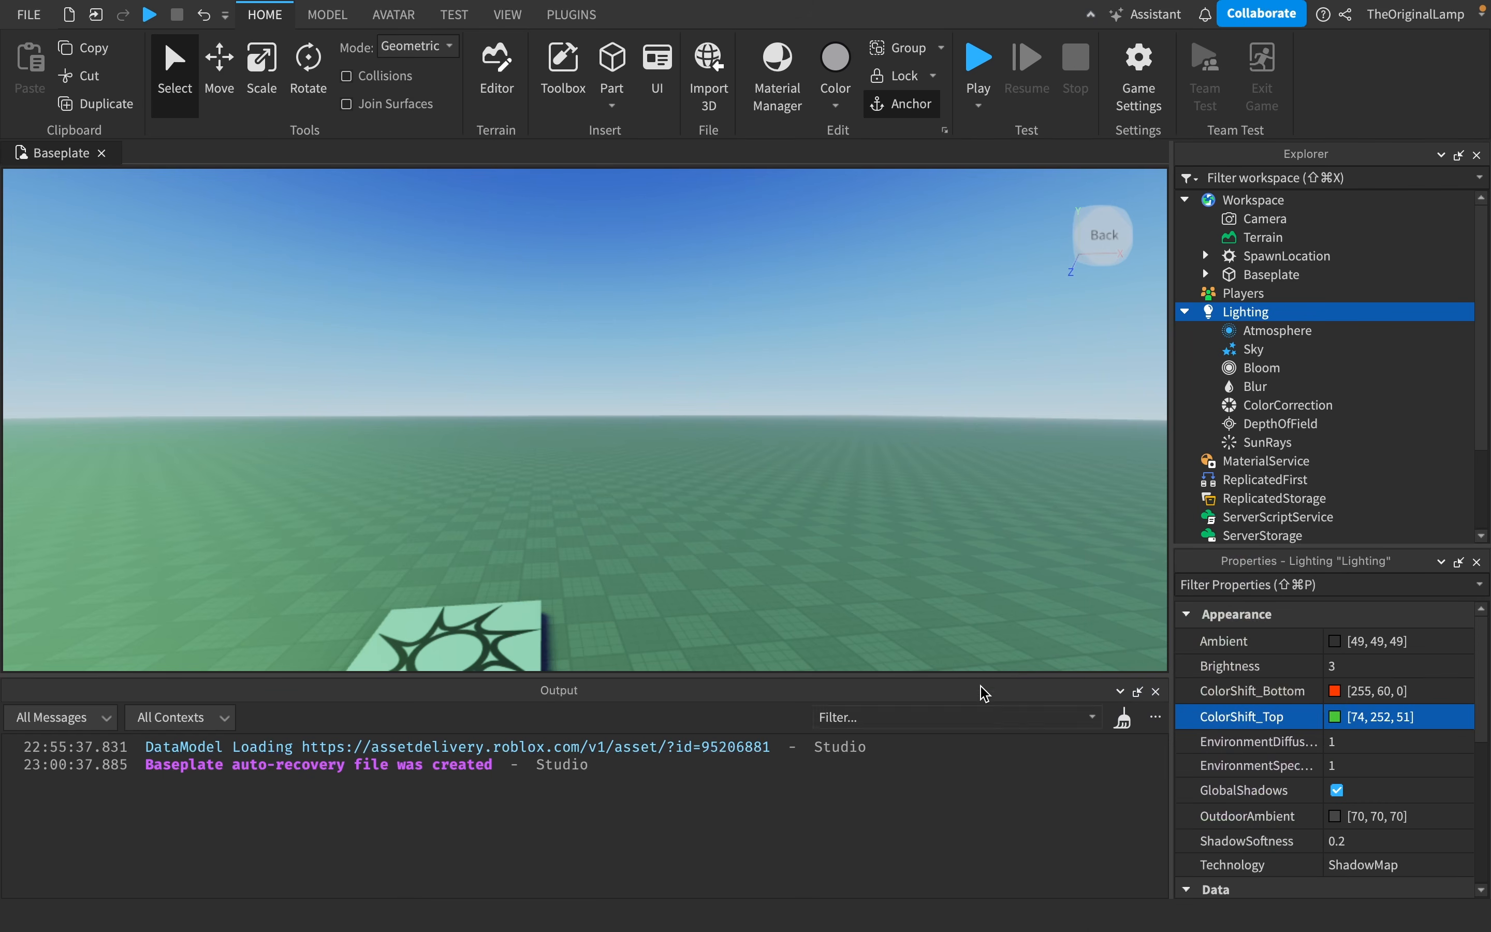
# - Change Lighting's ColorShift_Bottom to the blue [0, 104, 238]
pyautogui.moveTo(982, 689); pyautogui.dragTo(968, 528, button='right')
pyautogui.click(1336, 690)
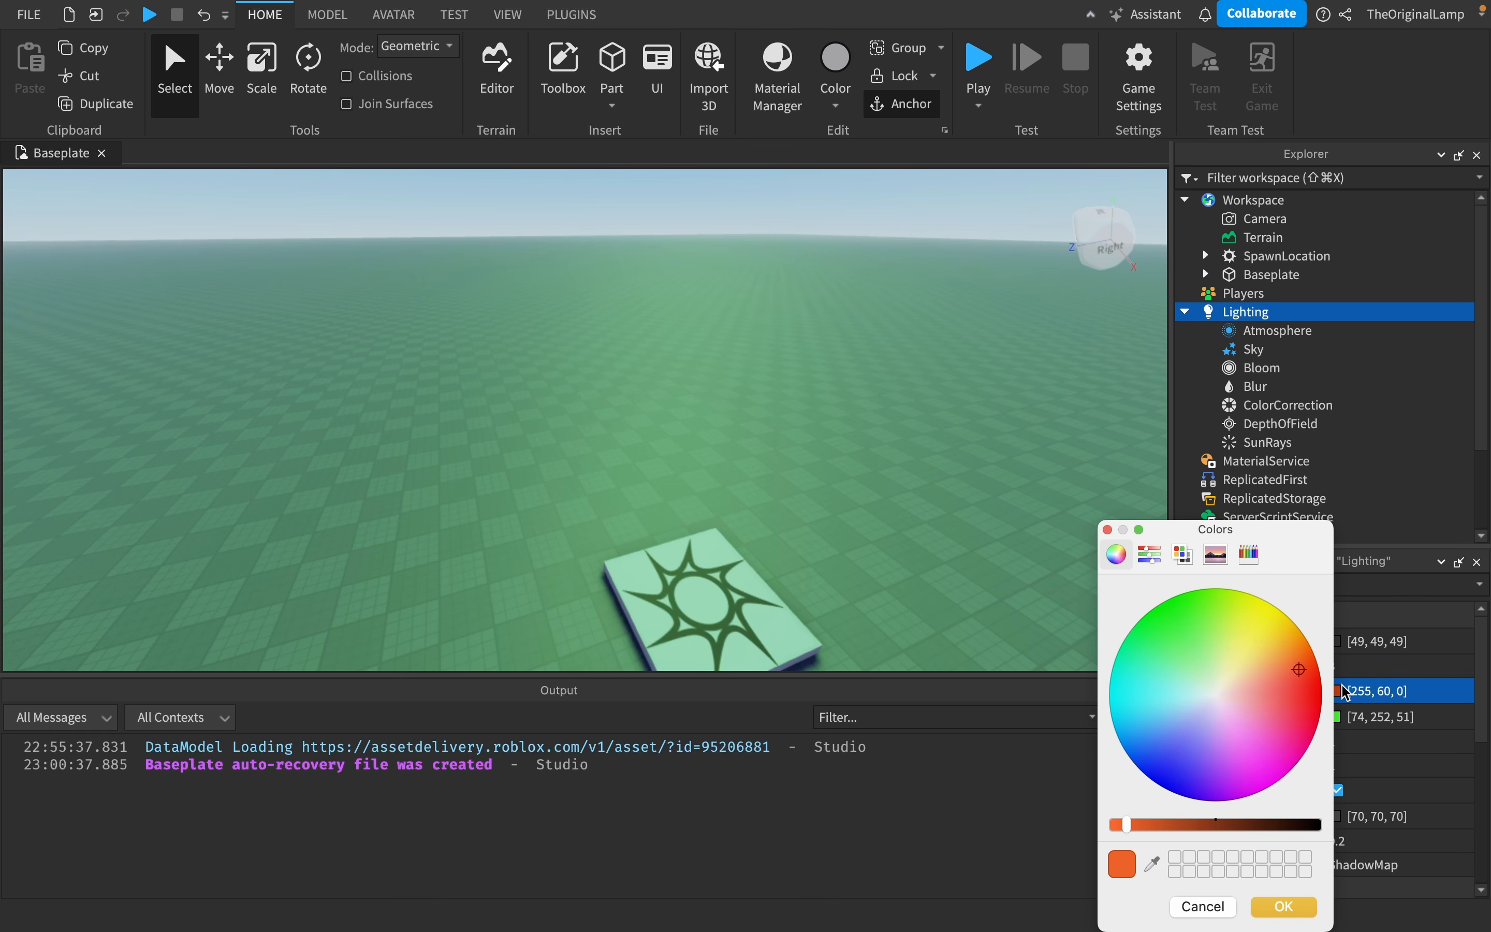
pyautogui.click(1212, 646)
pyautogui.click(1223, 753)
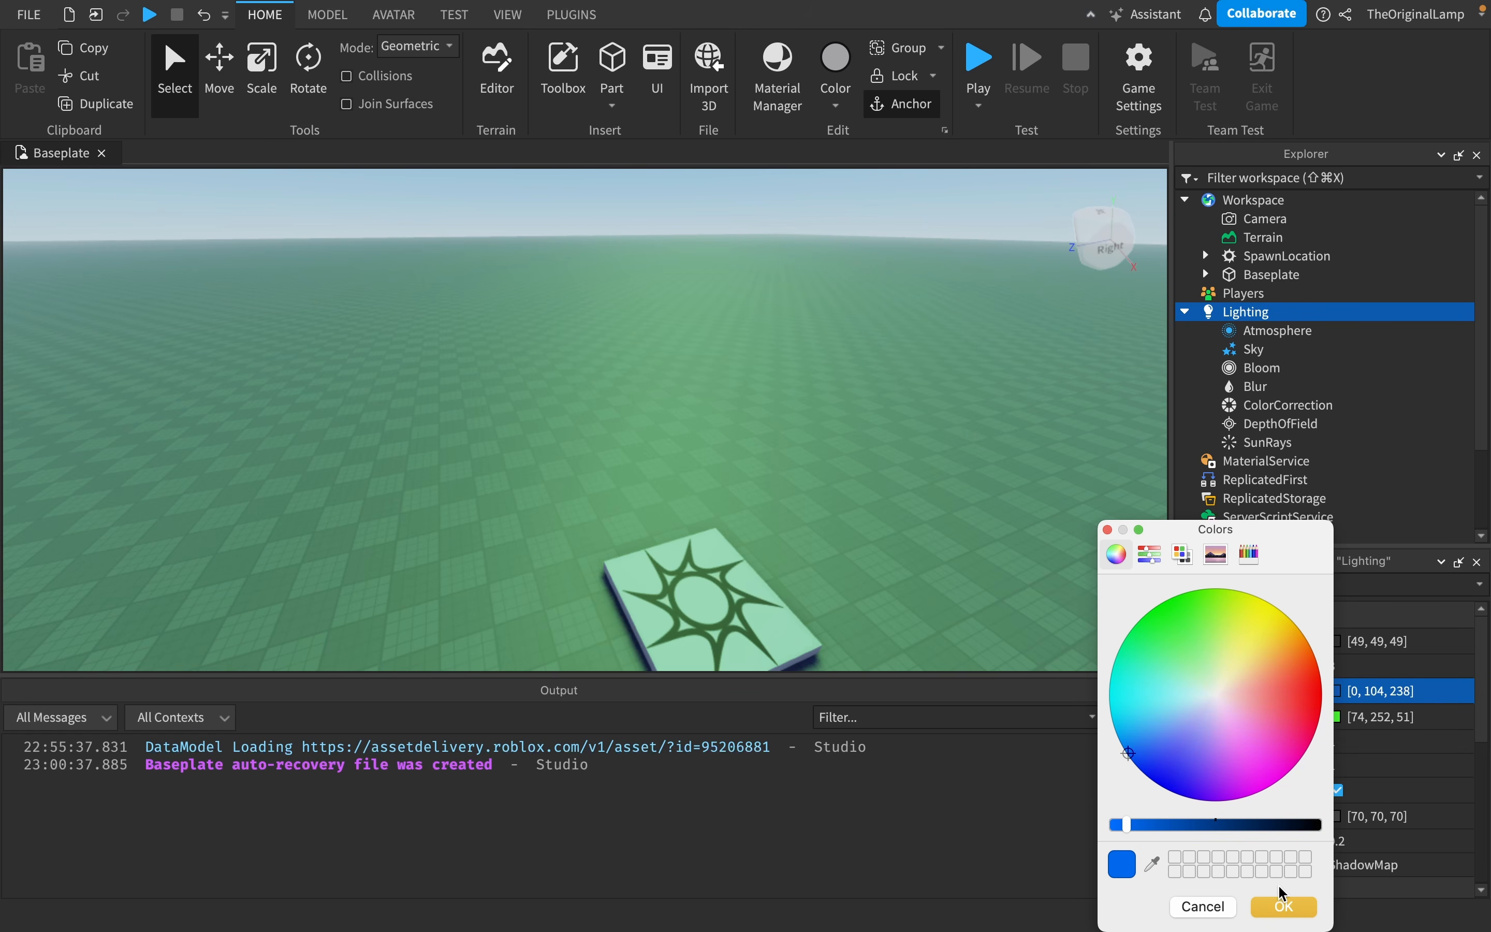
pyautogui.click(1284, 905)
# - Set Lighting's ColorShift_Bottom to the magenta [234, 0, 188]
pyautogui.moveTo(894, 405); pyautogui.dragTo(898, 411, button='right')
pyautogui.click(1335, 690)
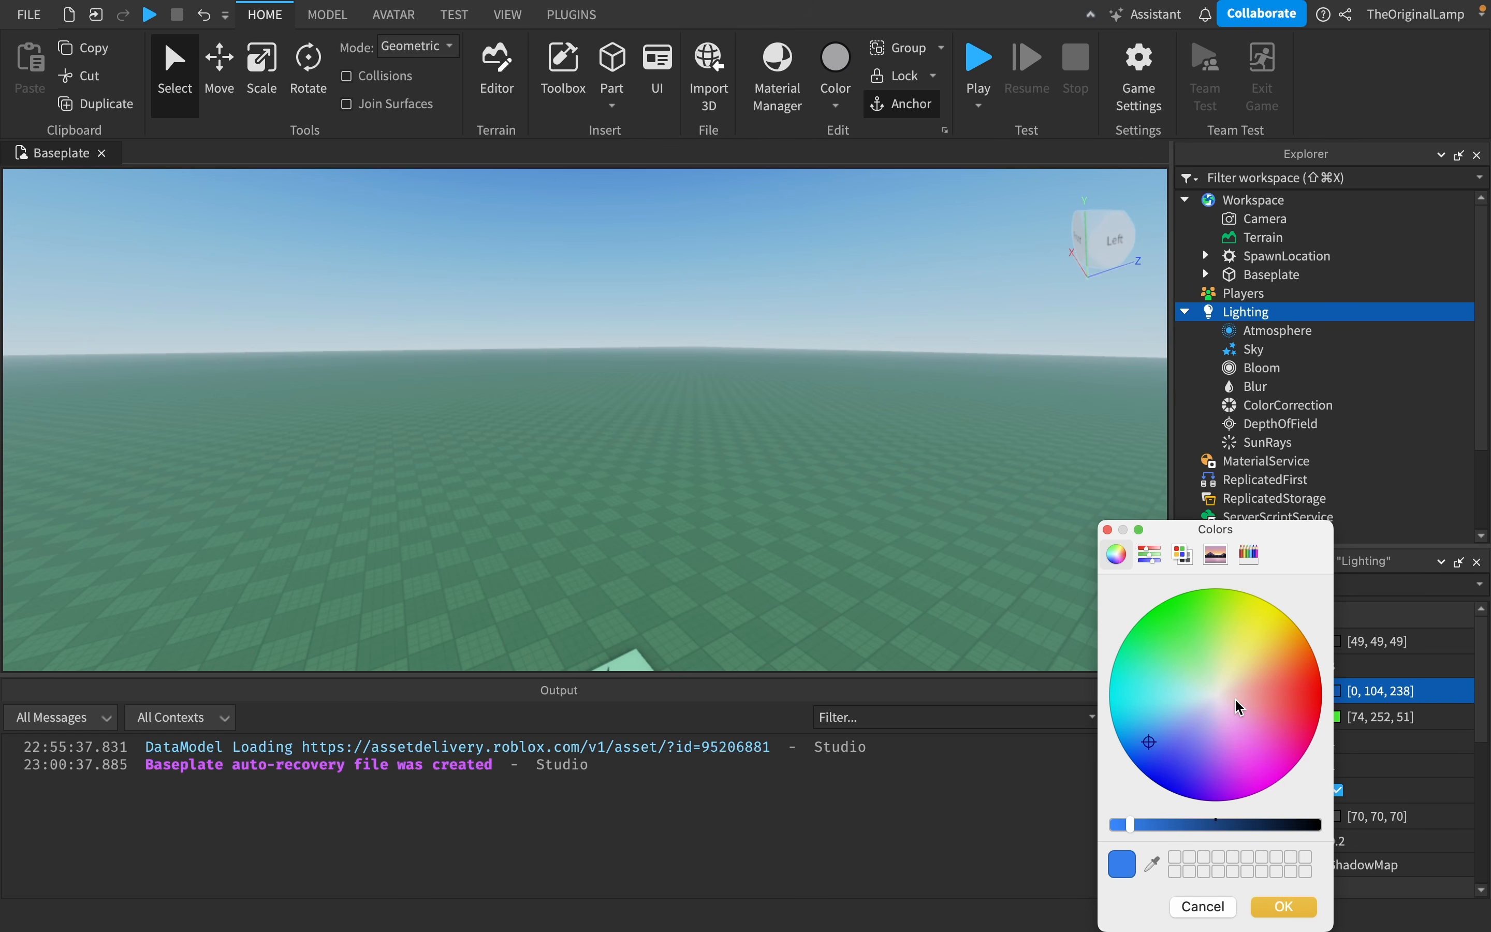
pyautogui.moveTo(1326, 705)
pyautogui.mouseDown()
pyautogui.moveTo(1055, 697)
pyautogui.moveTo(1312, 540)
pyautogui.mouseUp()
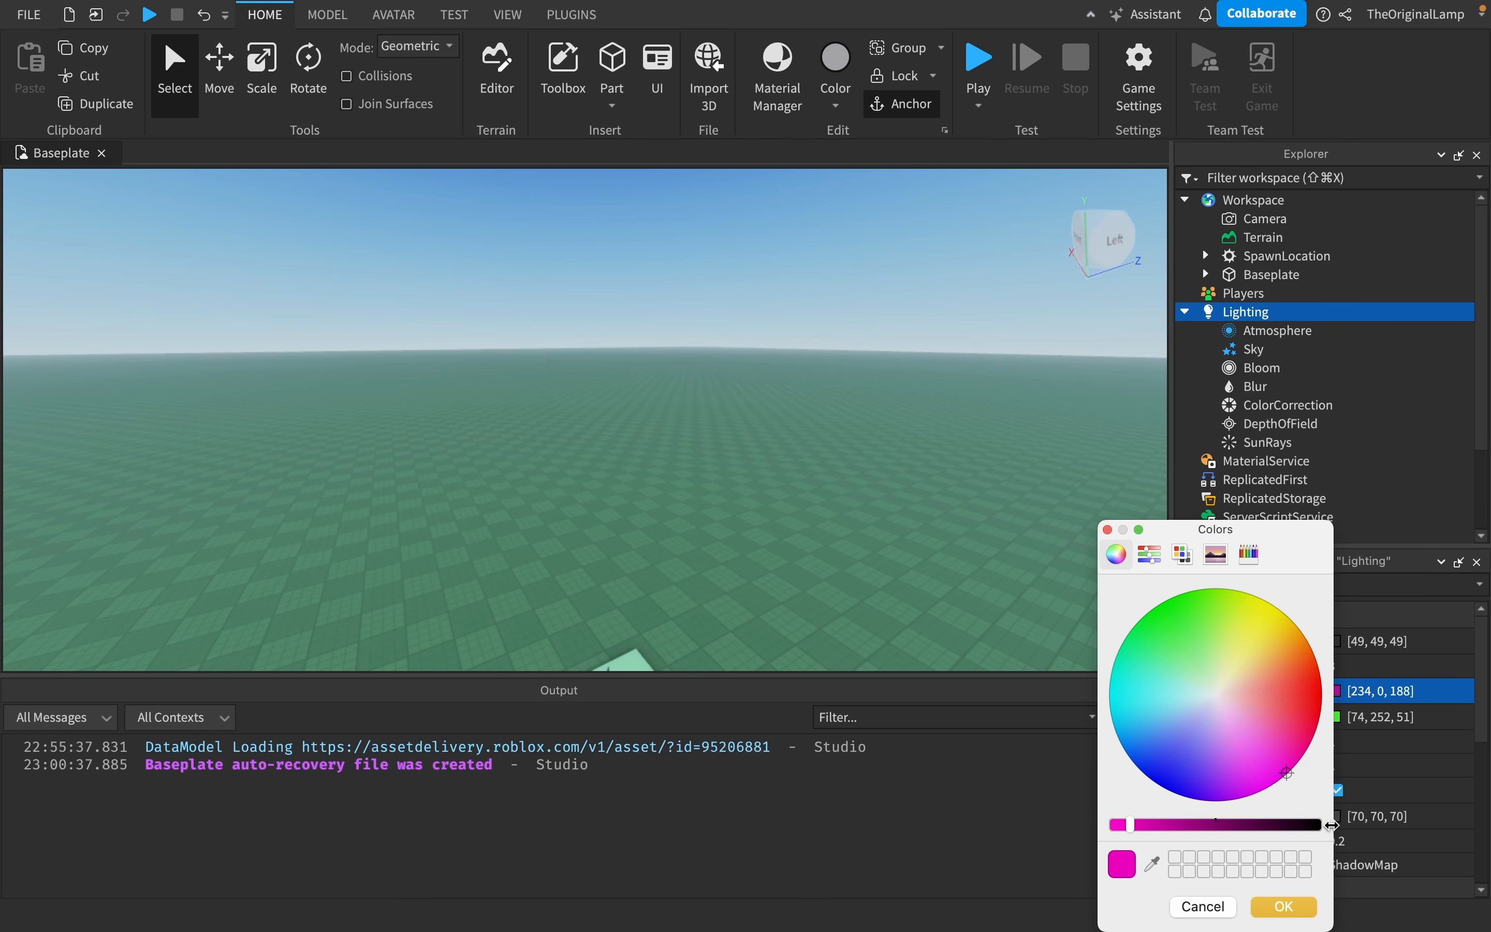
pyautogui.click(1284, 906)
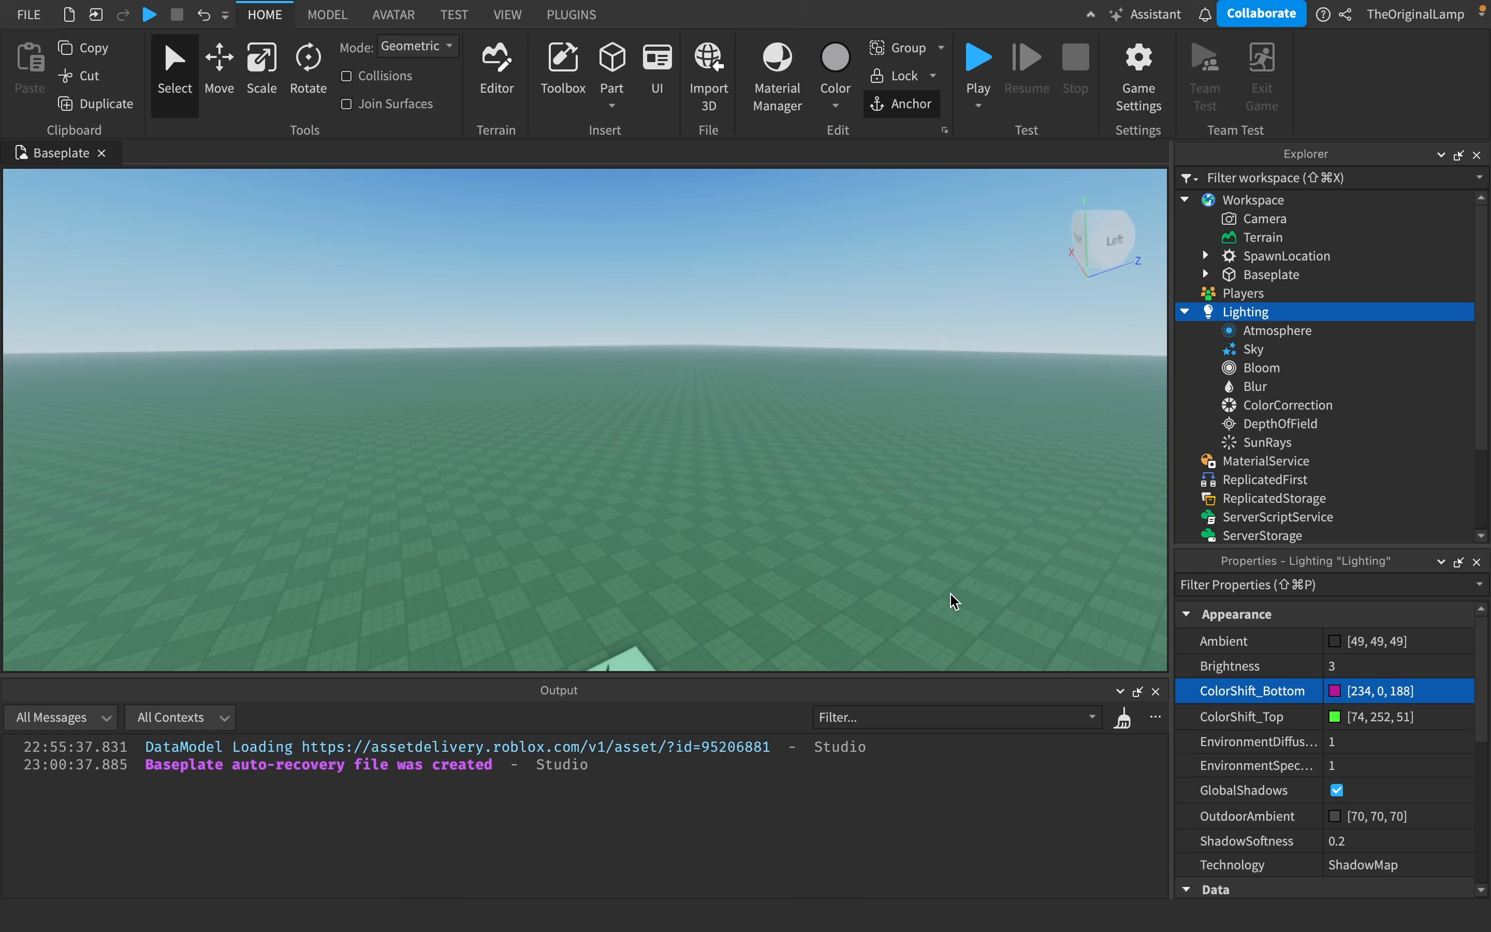
# - Change Lighting's ColorShift_Top to the pink [244, 0, 119]
pyautogui.moveTo(949, 599); pyautogui.dragTo(952, 601, button='right')
pyautogui.click(1335, 716)
pyautogui.moveTo(1320, 710)
pyautogui.mouseDown()
pyautogui.moveTo(1293, 706)
pyautogui.moveTo(1290, 680)
pyautogui.moveTo(1313, 754)
pyautogui.mouseUp()
pyautogui.click(1283, 906)
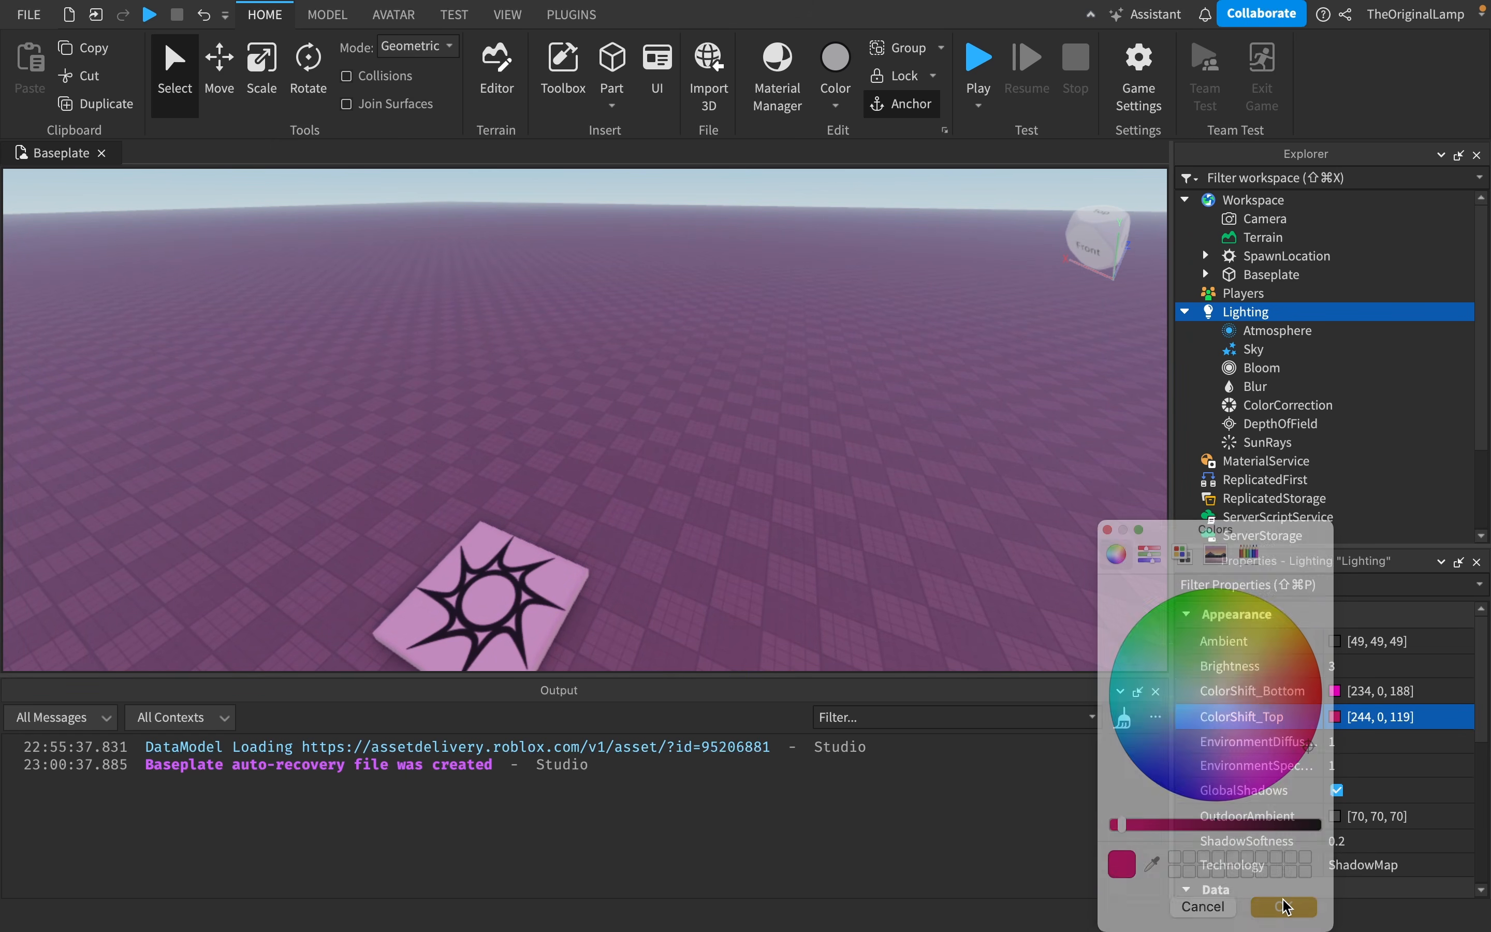
# - Set Lighting's ColorShift_Top to the yellow [229, 193, 36]
pyautogui.click(1389, 747)
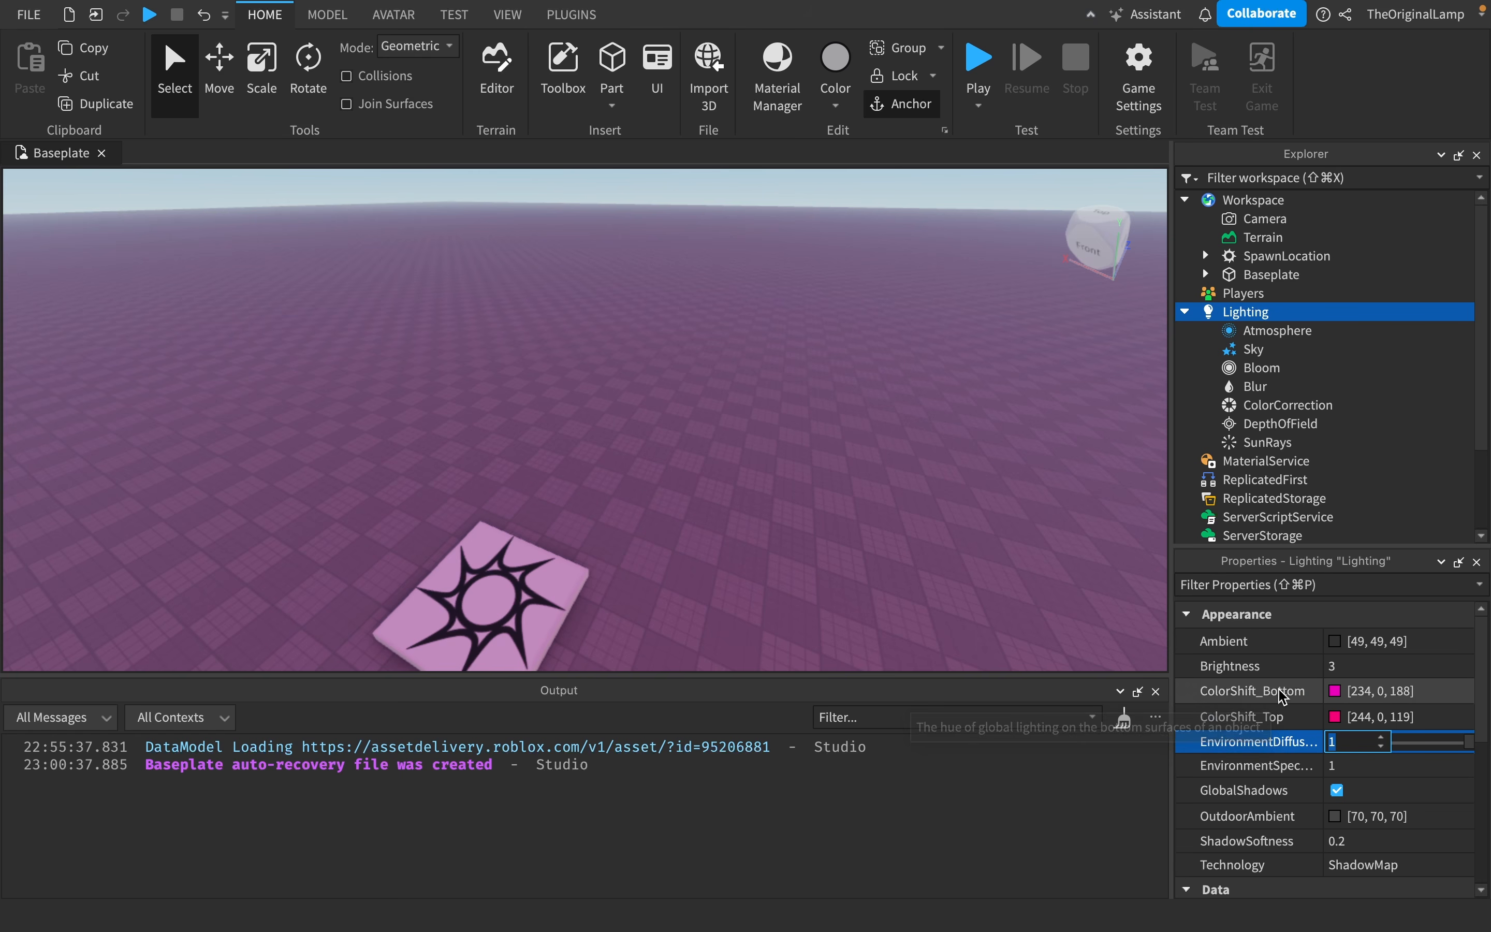
pyautogui.click(1336, 716)
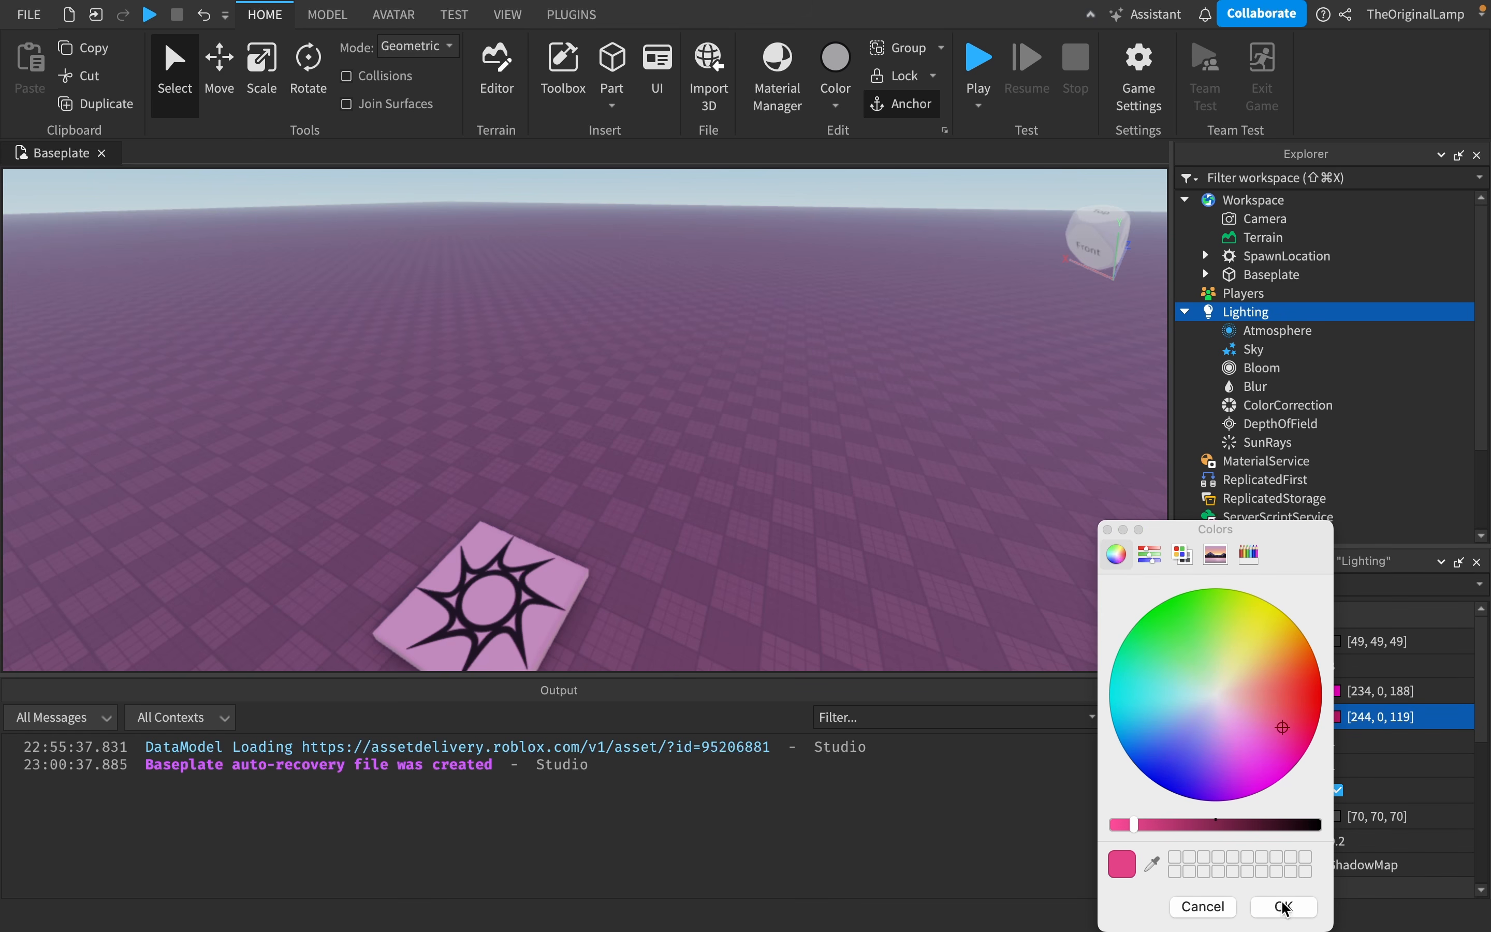
pyautogui.click(1284, 907)
pyautogui.click(1341, 717)
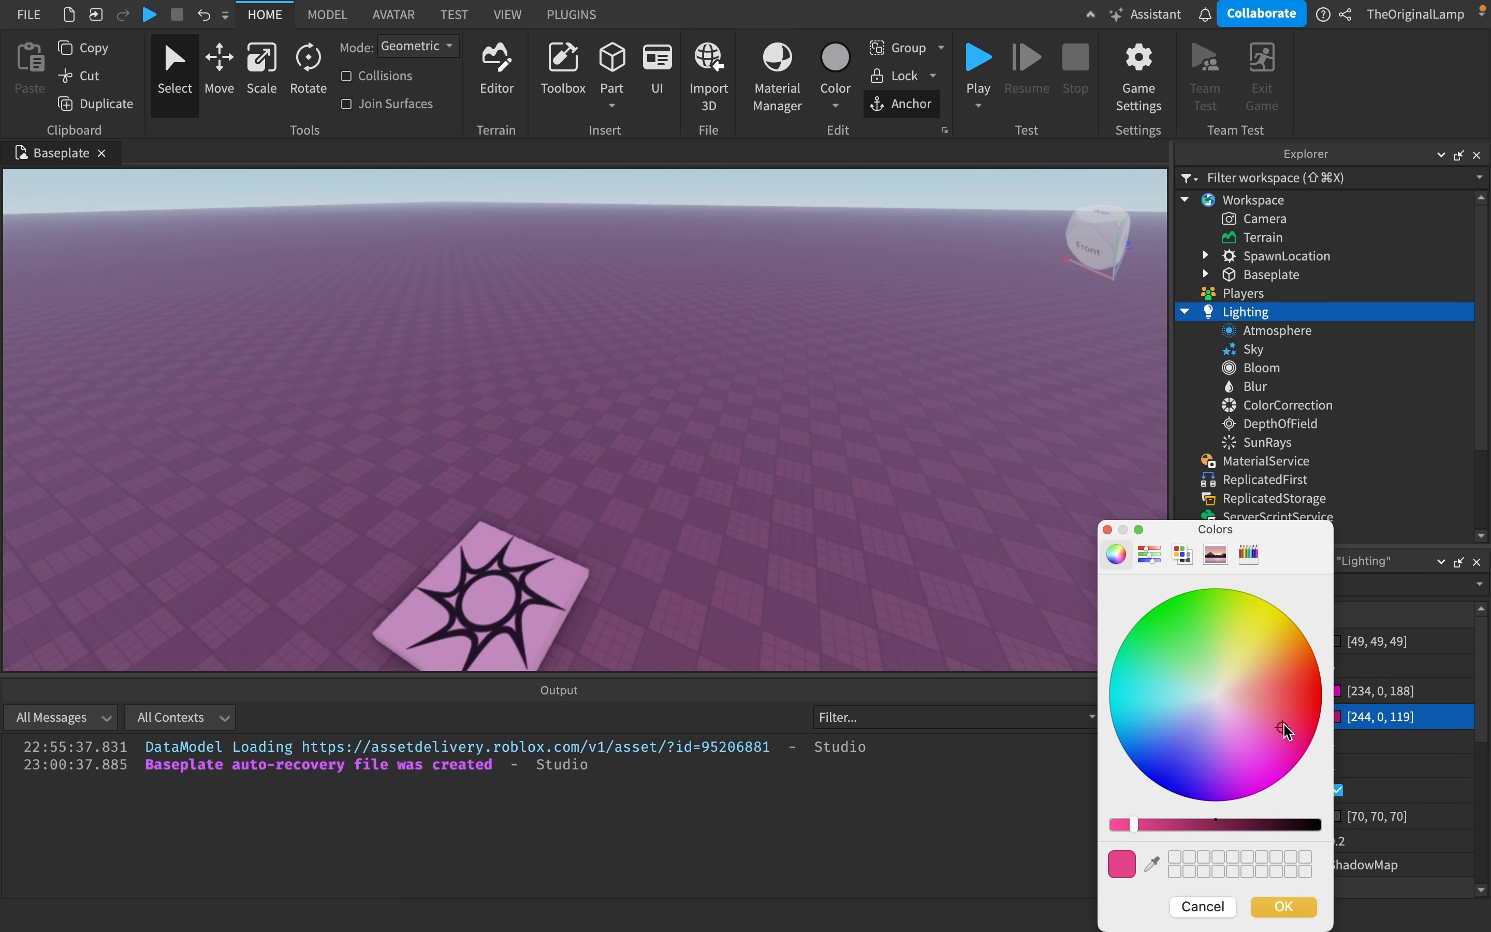
pyautogui.moveTo(1285, 726); pyautogui.dragTo(1236, 715)
pyautogui.click(1284, 906)
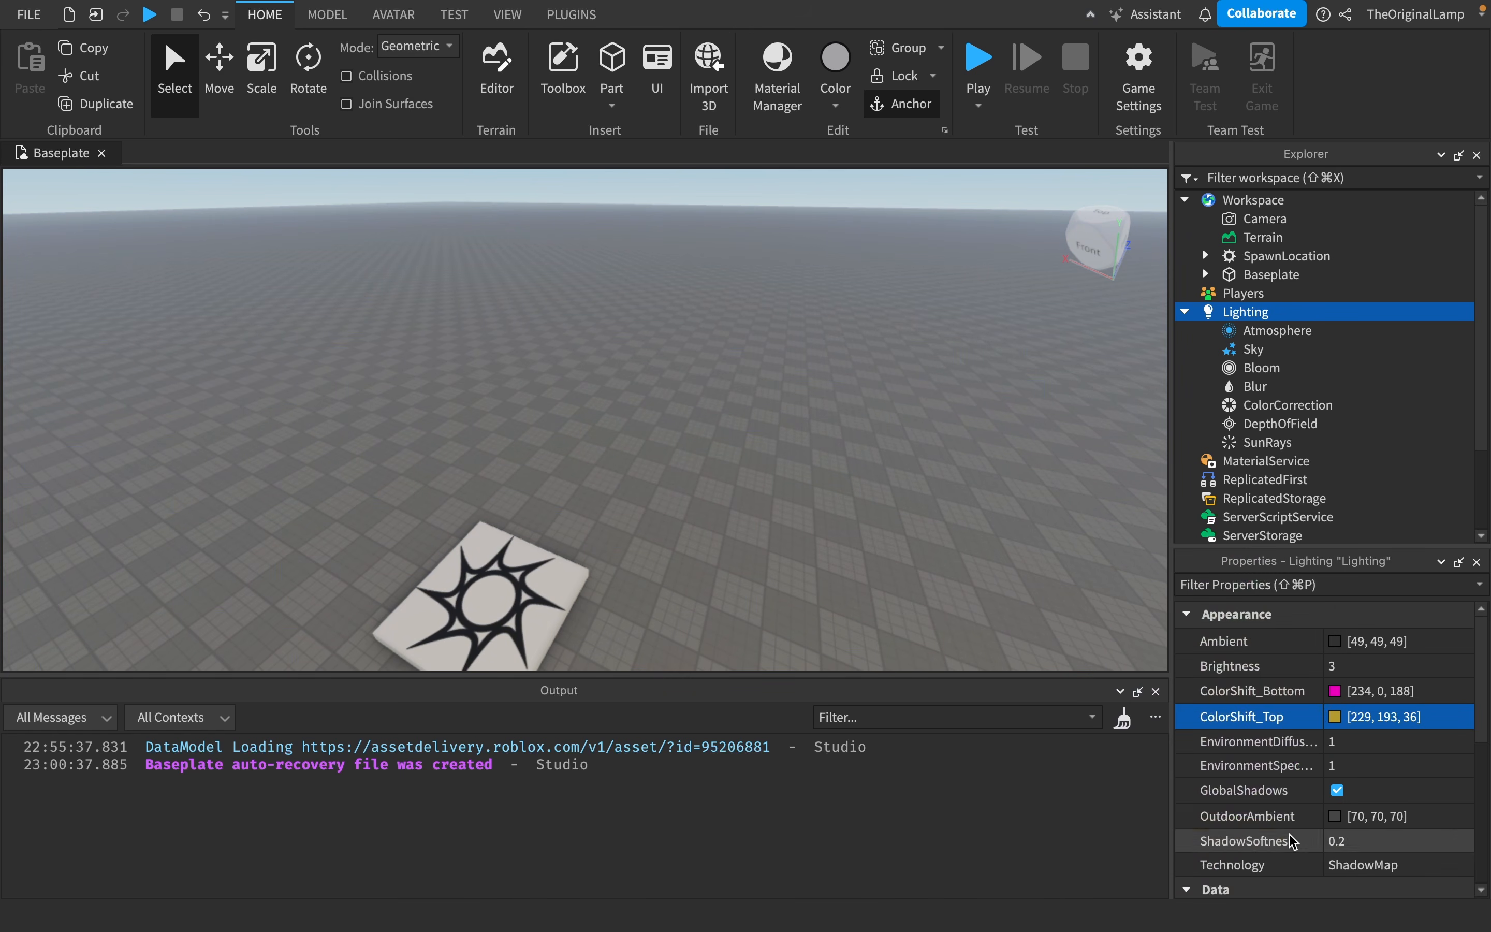
# - Raise the SpawnLocation above the baseplate with the Move tool and inspect its underside
pyautogui.moveTo(859, 616); pyautogui.dragTo(859, 616, button='right')
pyautogui.click(713, 620)
pyautogui.moveTo(819, 449); pyautogui.dragTo(819, 450, button='right')
pyautogui.press('super+2')
pyautogui.moveTo(602, 420); pyautogui.dragTo(604, 240)
pyautogui.press('w')
pyautogui.moveTo(772, 446); pyautogui.dragTo(766, 417, button='right')
pyautogui.press('s')
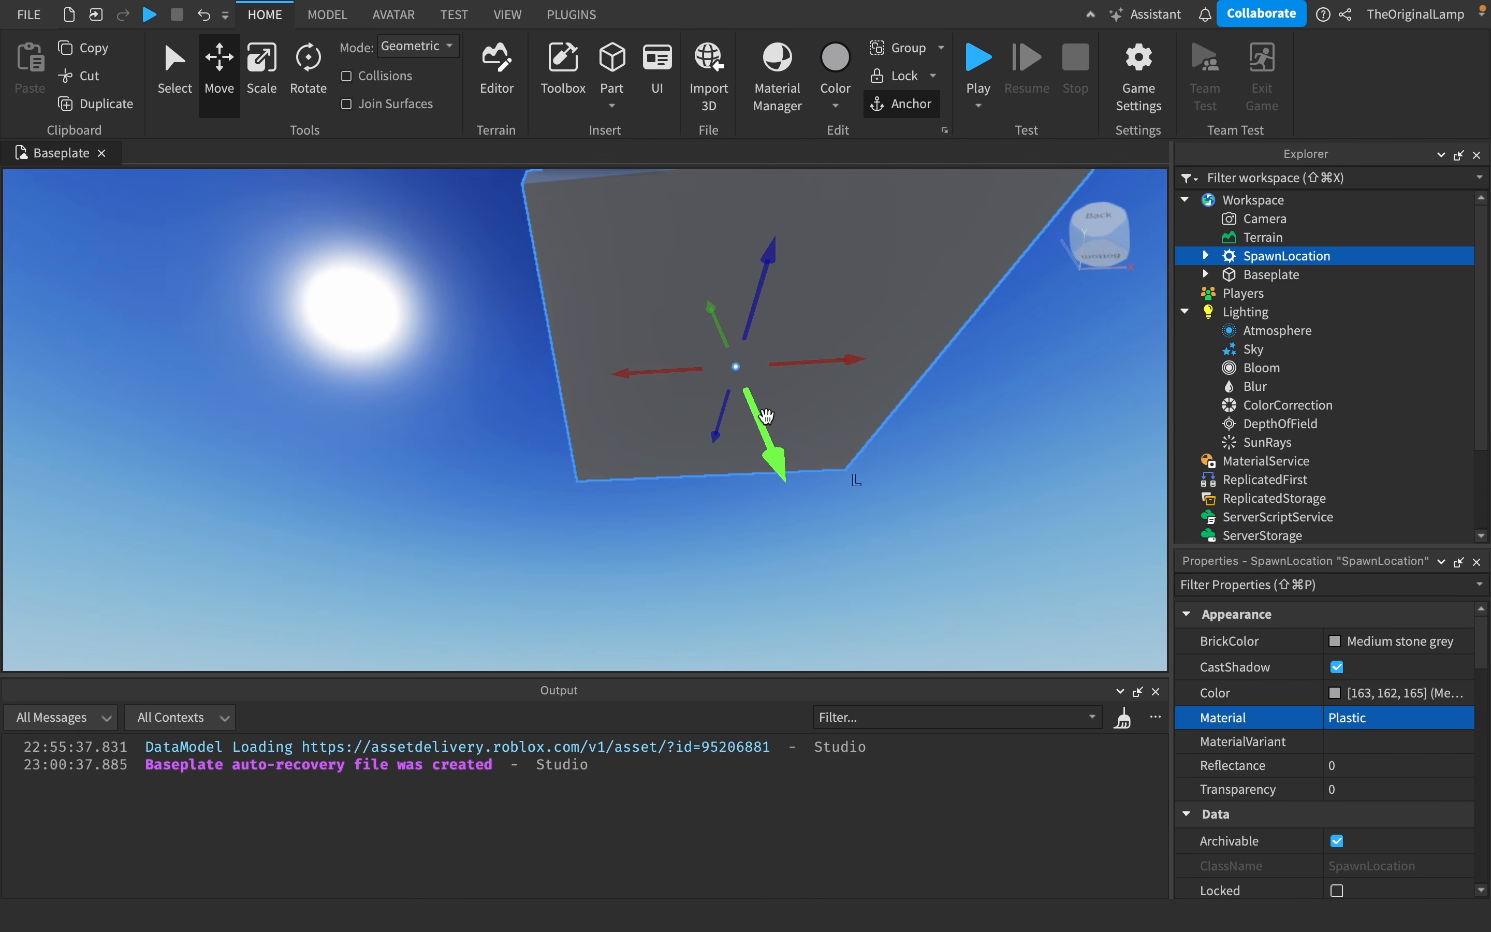
# - Set Lighting's ColorShift_Bottom to the cyan [42, 222, 217] and view the SpawnLocation's underside from a distance
pyautogui.click(1277, 330)
pyautogui.click(1245, 311)
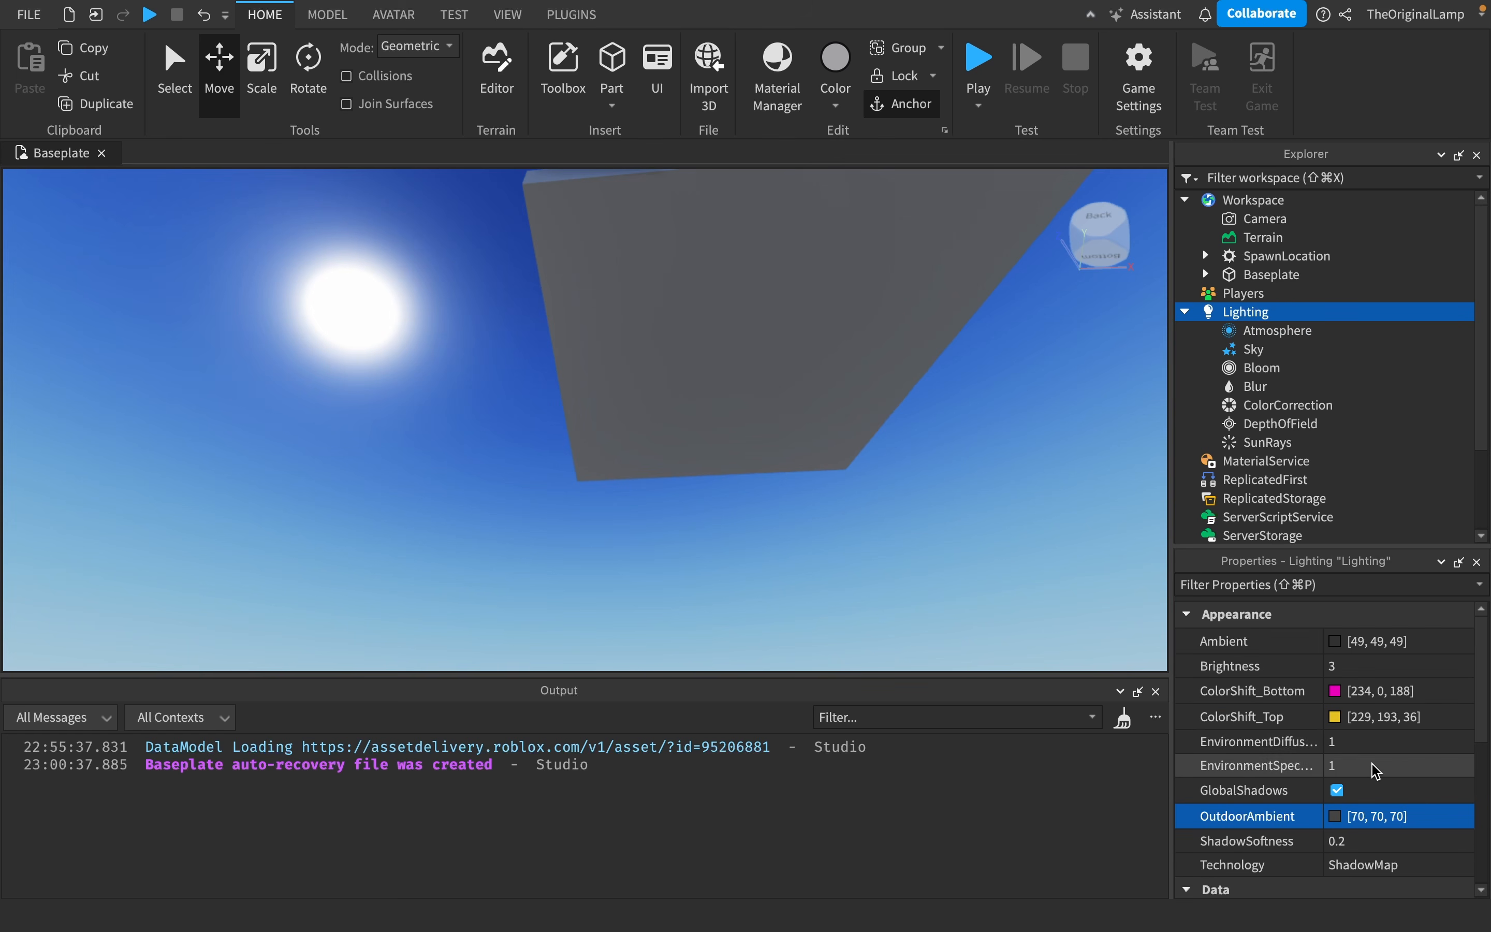
pyautogui.click(1336, 691)
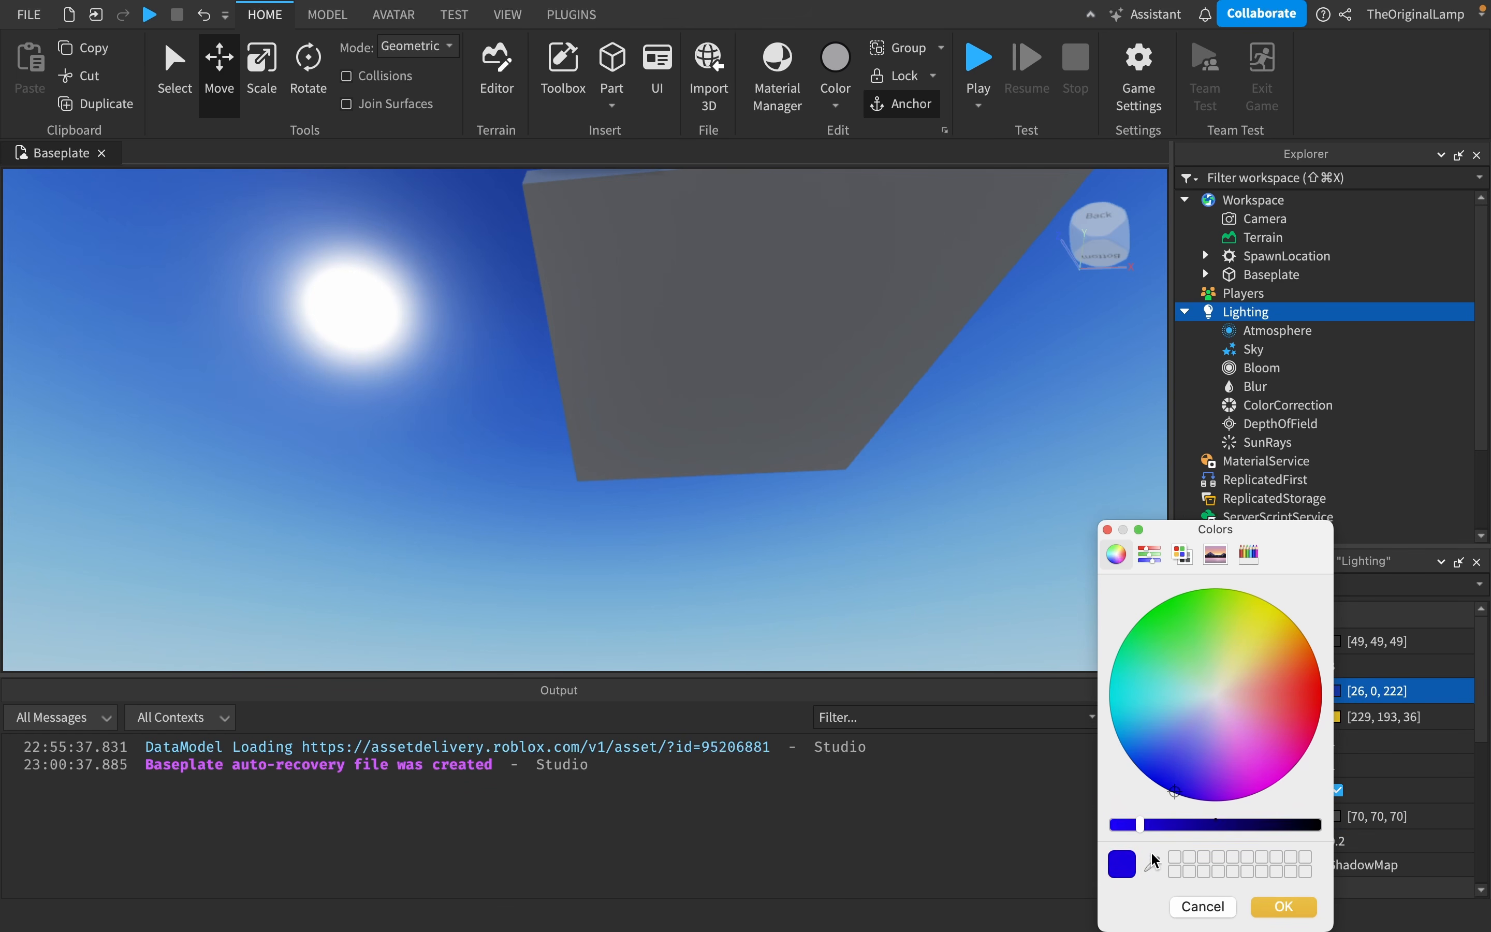
pyautogui.click(1304, 915)
pyautogui.moveTo(915, 596); pyautogui.dragTo(849, 566, button='right')
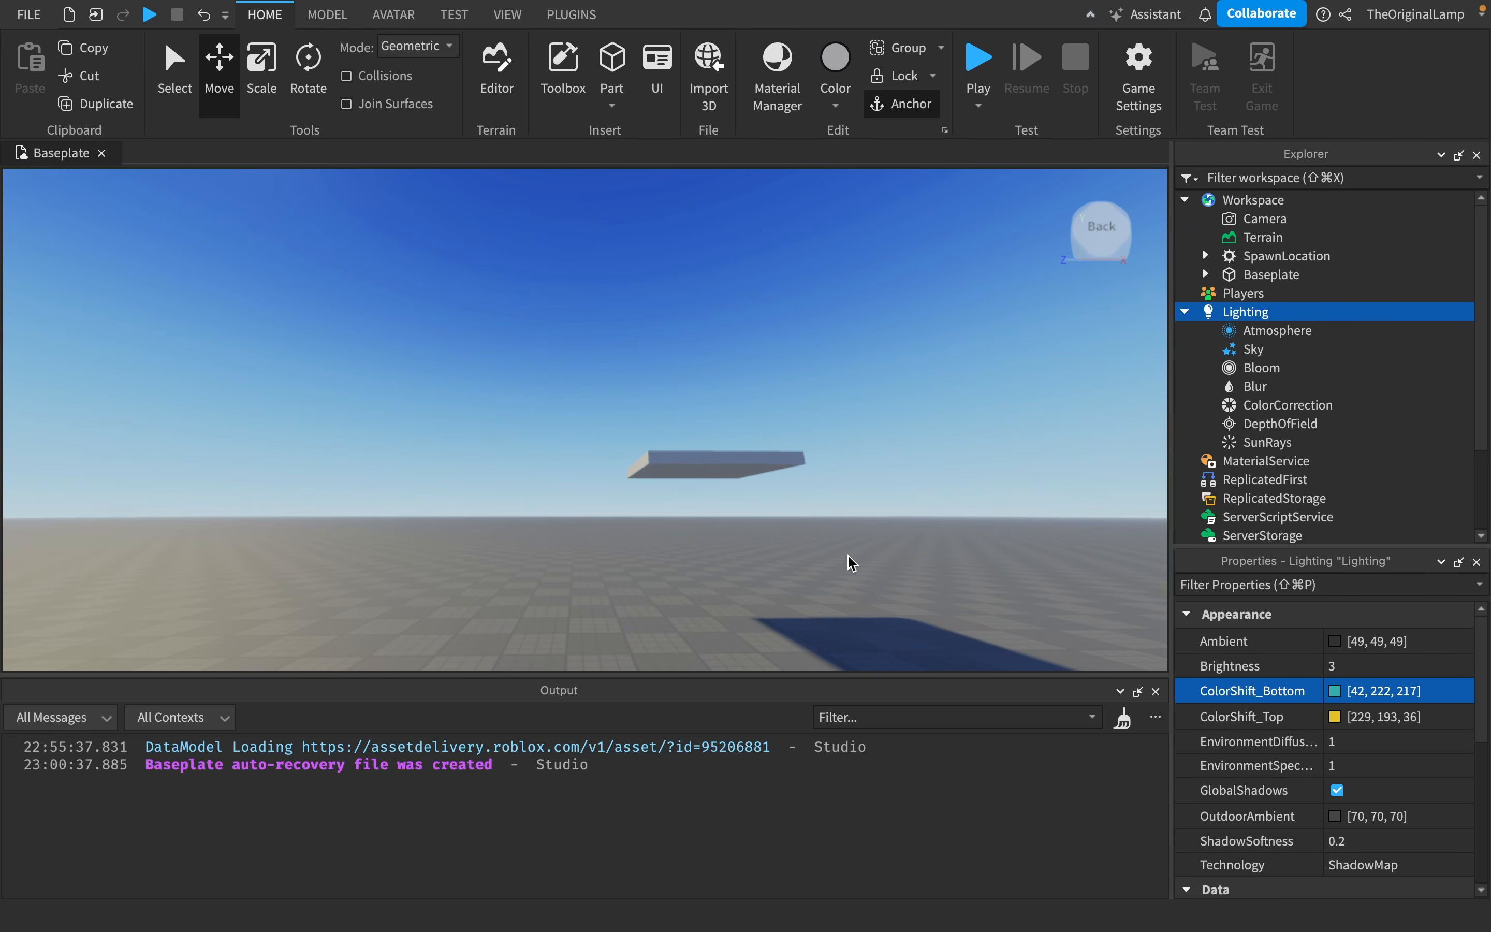
# - Lower the floating SpawnLocation back onto the baseplate
pyautogui.click(788, 475)
pyautogui.moveTo(695, 415); pyautogui.dragTo(694, 493)
pyautogui.press('super+1')
pyautogui.moveTo(739, 579); pyautogui.dragTo(704, 654)
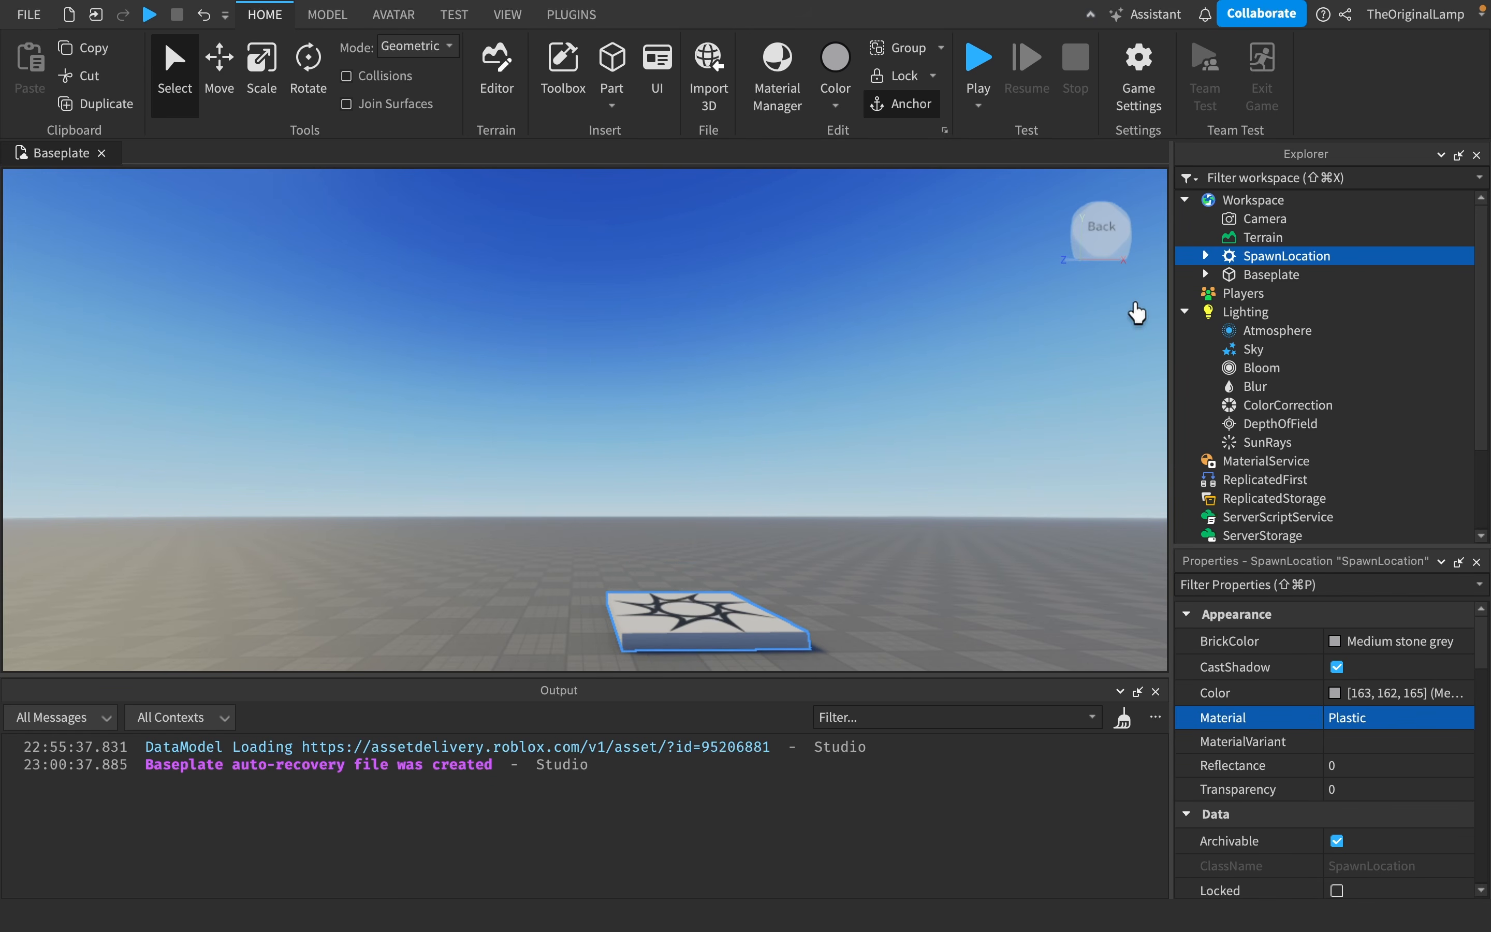
# - Set Lighting's ColorShift_Bottom to the near-white [213, 208, 223]
pyautogui.click(1246, 311)
pyautogui.moveTo(929, 469); pyautogui.dragTo(931, 471, button='right')
pyautogui.scroll(3, 928, 470)
pyautogui.scroll(-5, 931, 471)
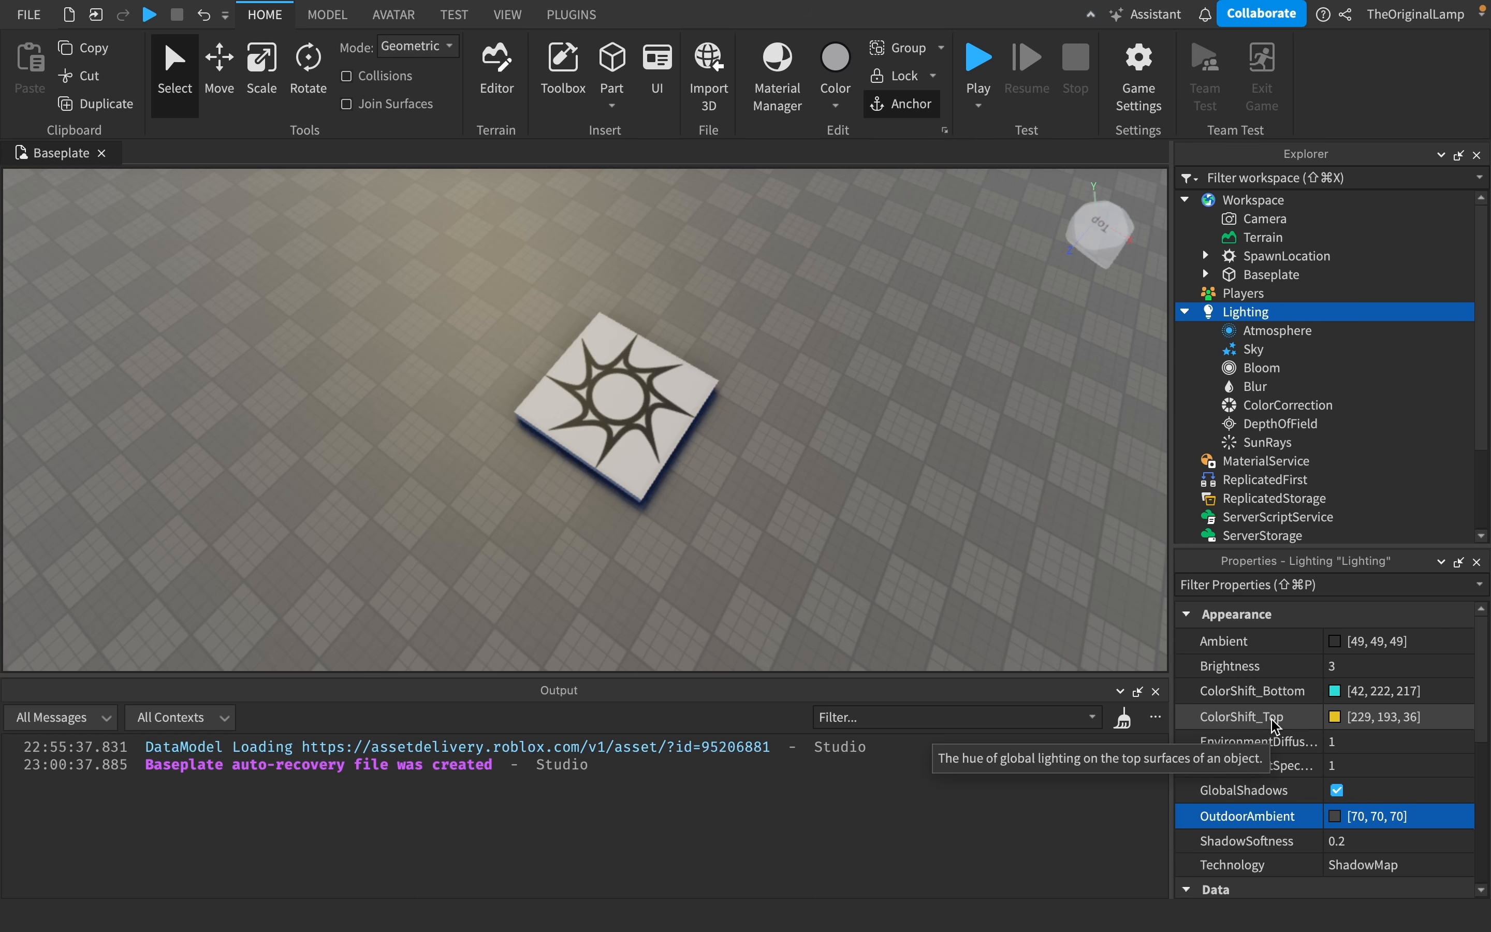
pyautogui.click(1335, 692)
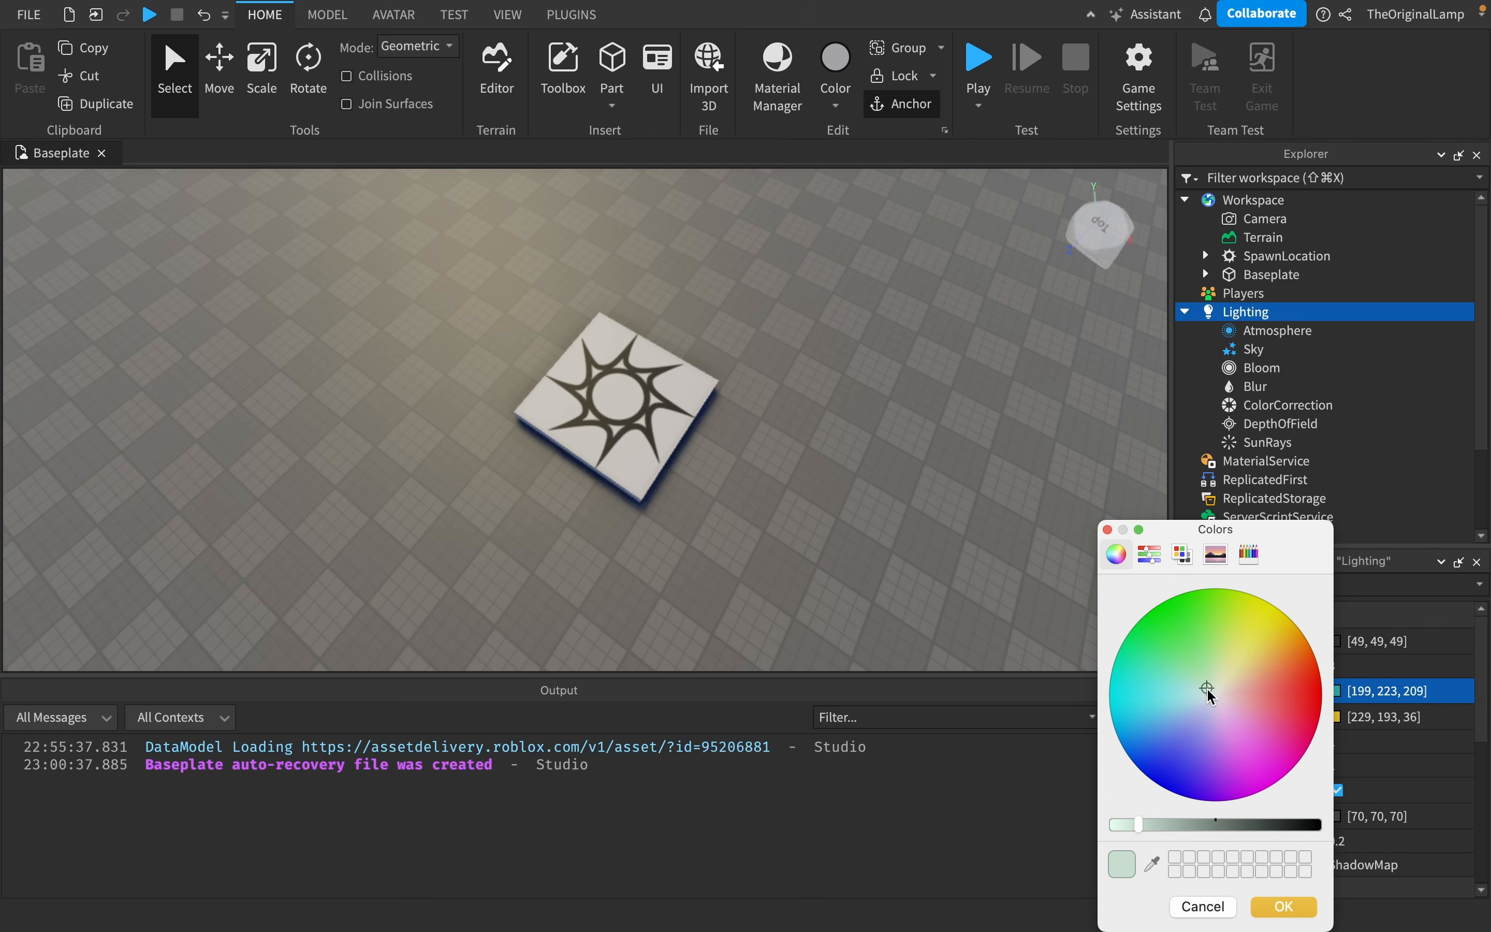
pyautogui.click(1213, 715)
pyautogui.click(1281, 905)
# - Set Lighting's ColorShift_Top to the near-white [216, 217, 229]
pyautogui.click(1335, 717)
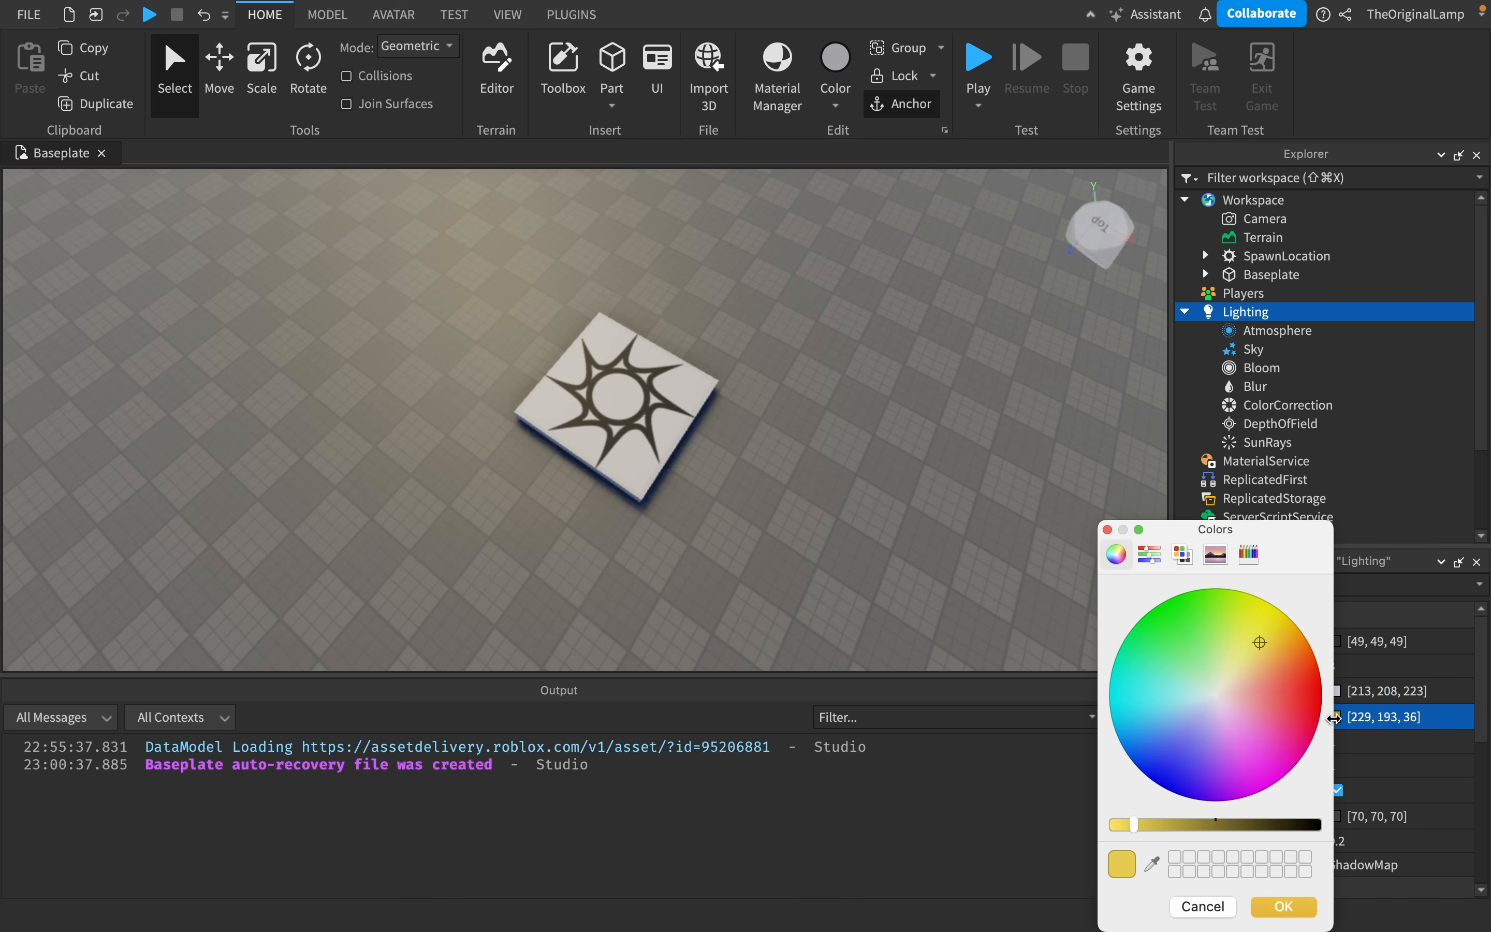
pyautogui.click(1234, 704)
pyautogui.click(1212, 699)
pyautogui.click(1283, 906)
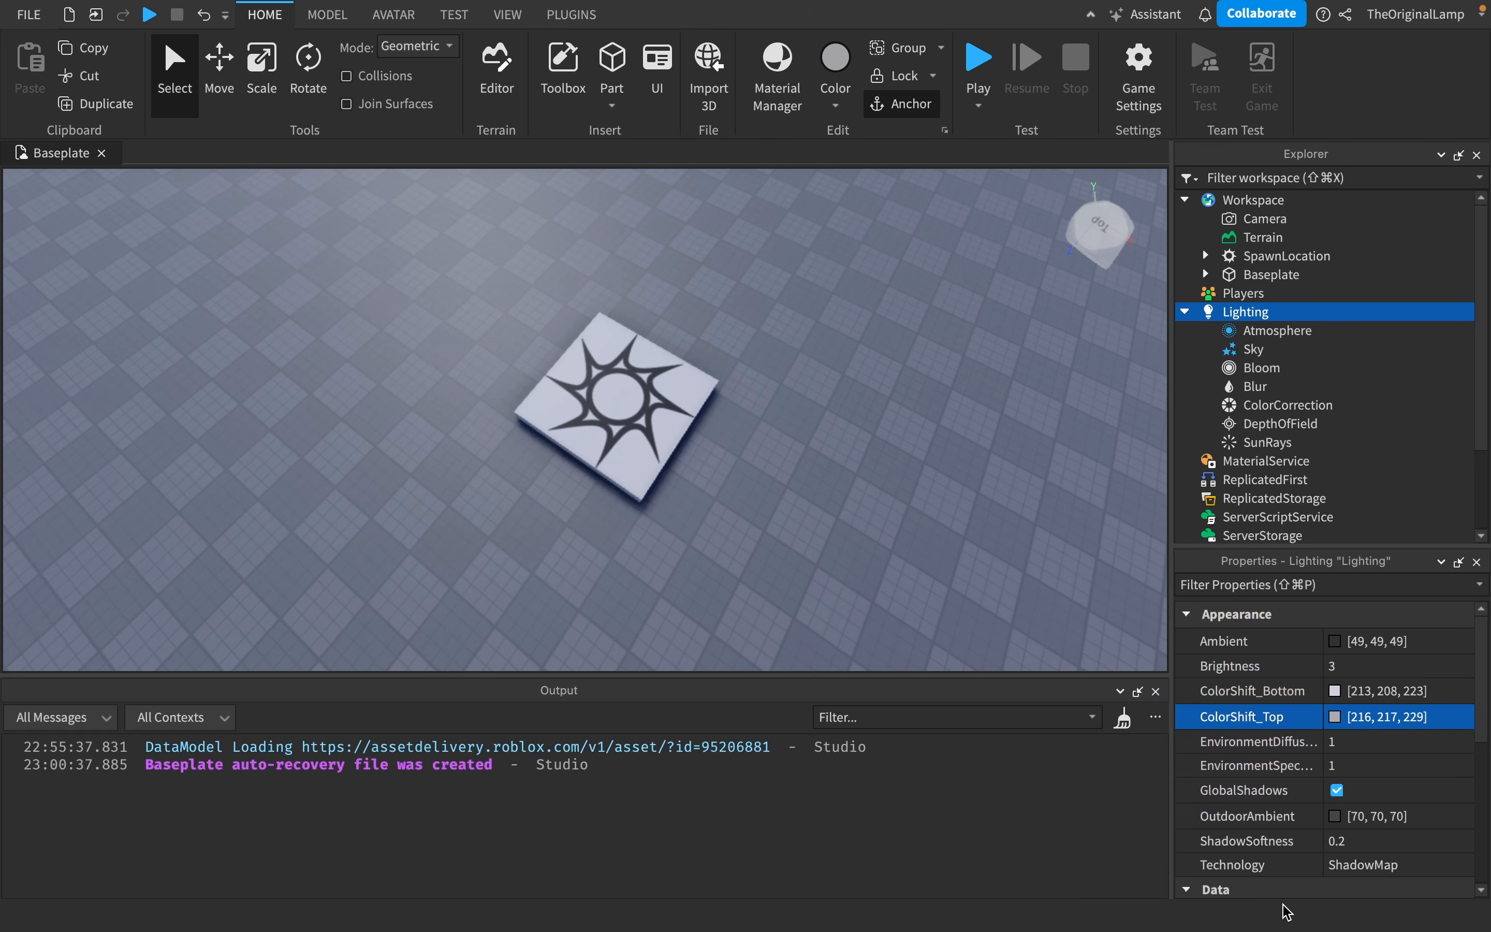
# - Examine the SpawnLocation up close with Lighting's EnvironmentDiffuseScale at its maximum of 1
pyautogui.click(1354, 745)
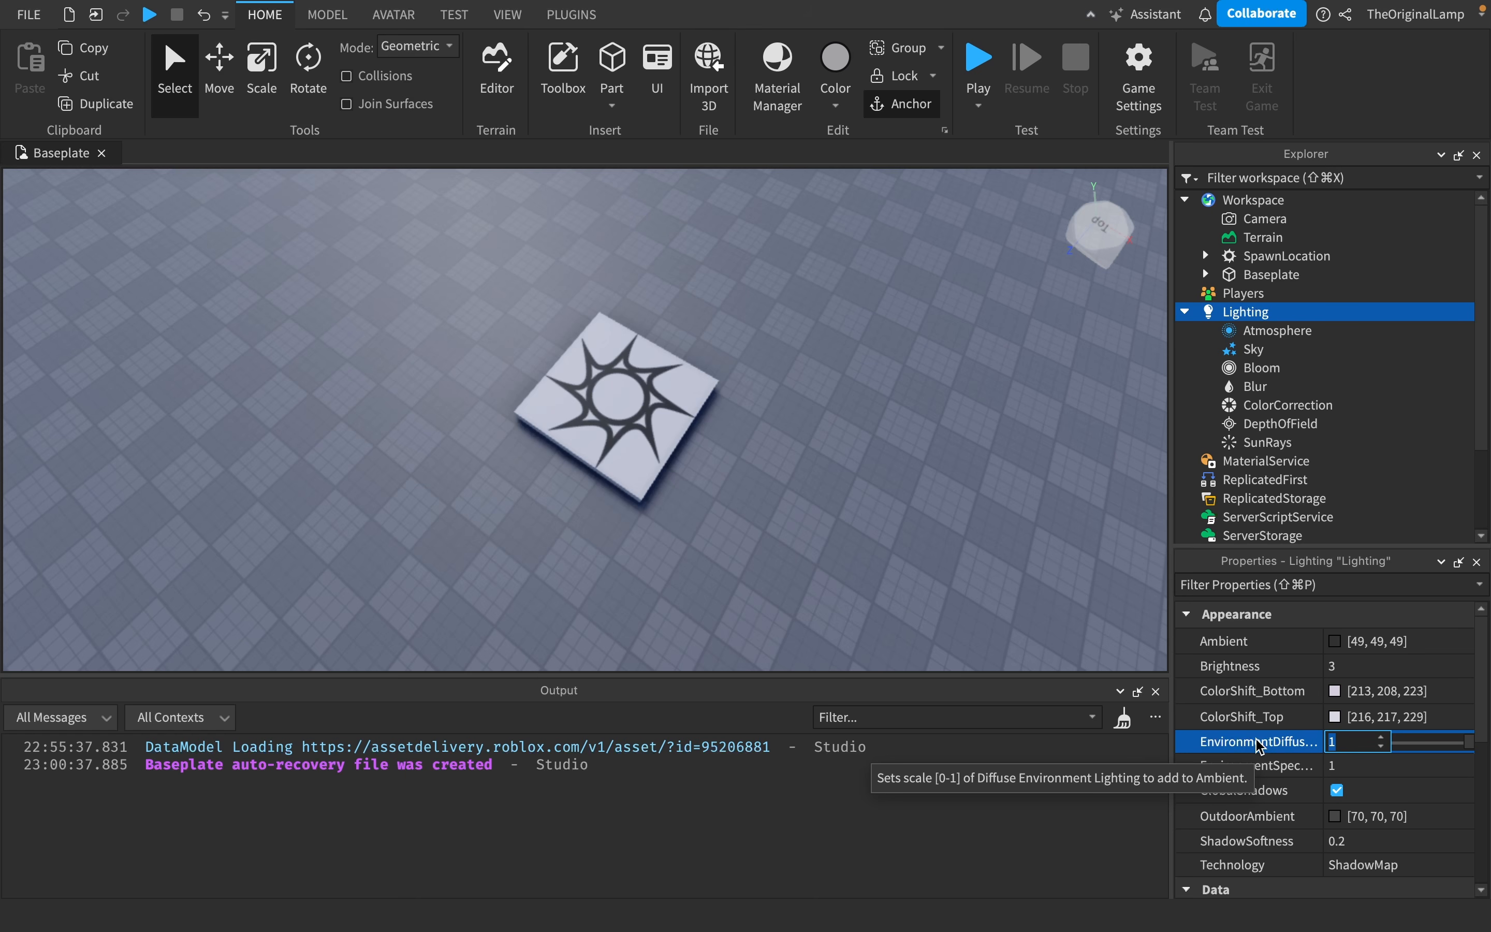
pyautogui.moveTo(1462, 751)
pyautogui.mouseDown()
pyautogui.moveTo(1448, 746)
pyautogui.moveTo(1490, 749)
pyautogui.mouseUp()
pyautogui.press('w')
pyautogui.moveTo(983, 429); pyautogui.dragTo(981, 428, button='right')
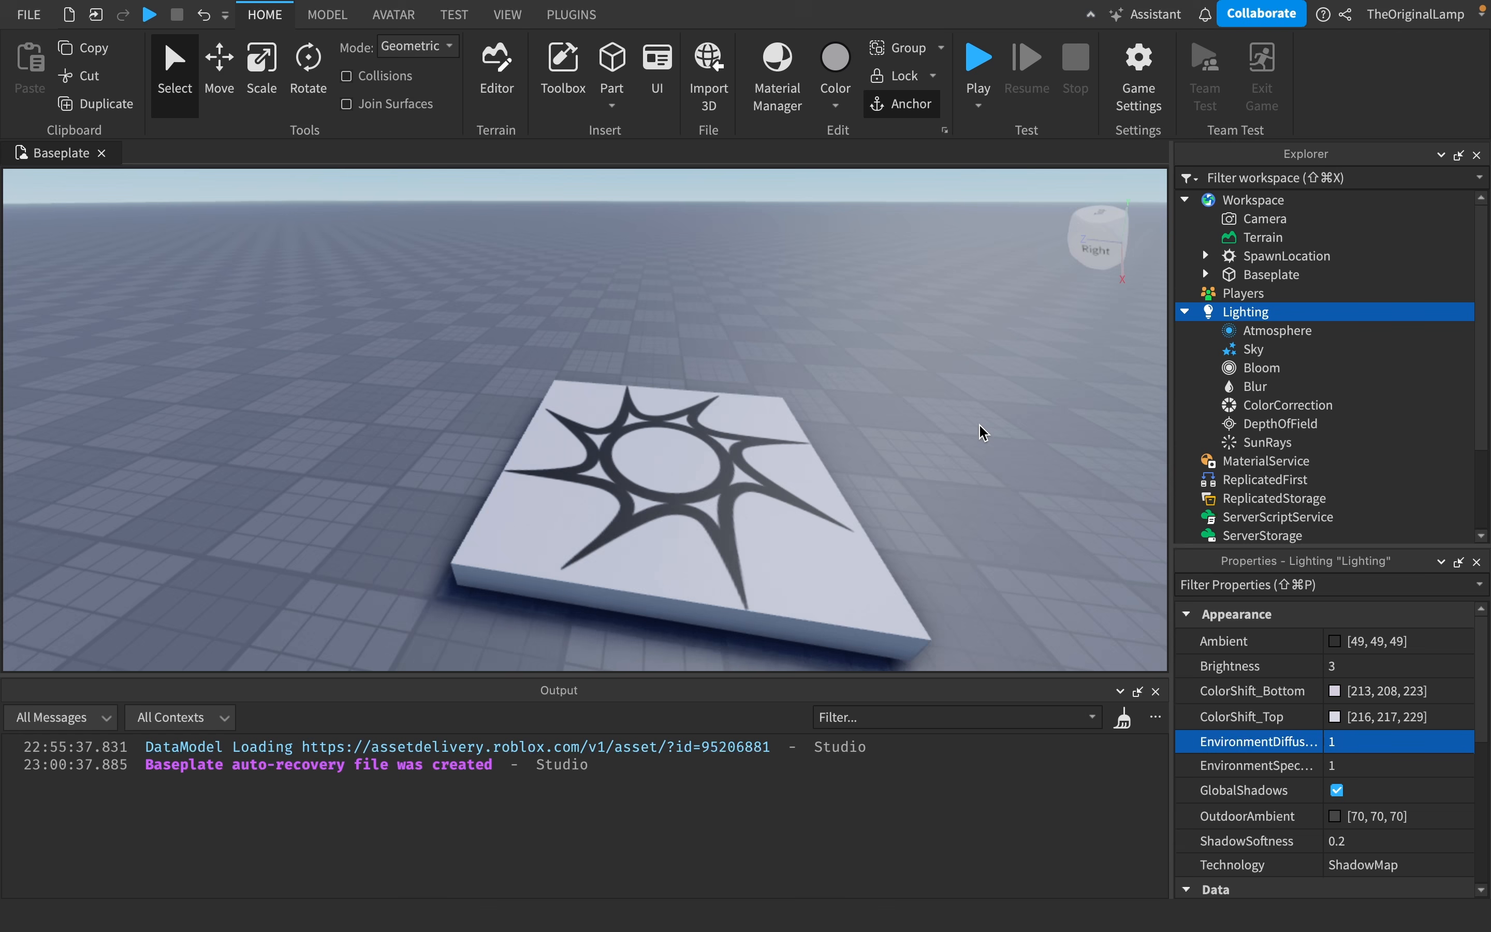
pyautogui.press('s')
# - Set Lighting's EnvironmentDiffuseScale to 0 and inspect the shading on the SpawnLocation's sides
pyautogui.click(1415, 745)
pyautogui.moveTo(1466, 748); pyautogui.dragTo(1422, 759)
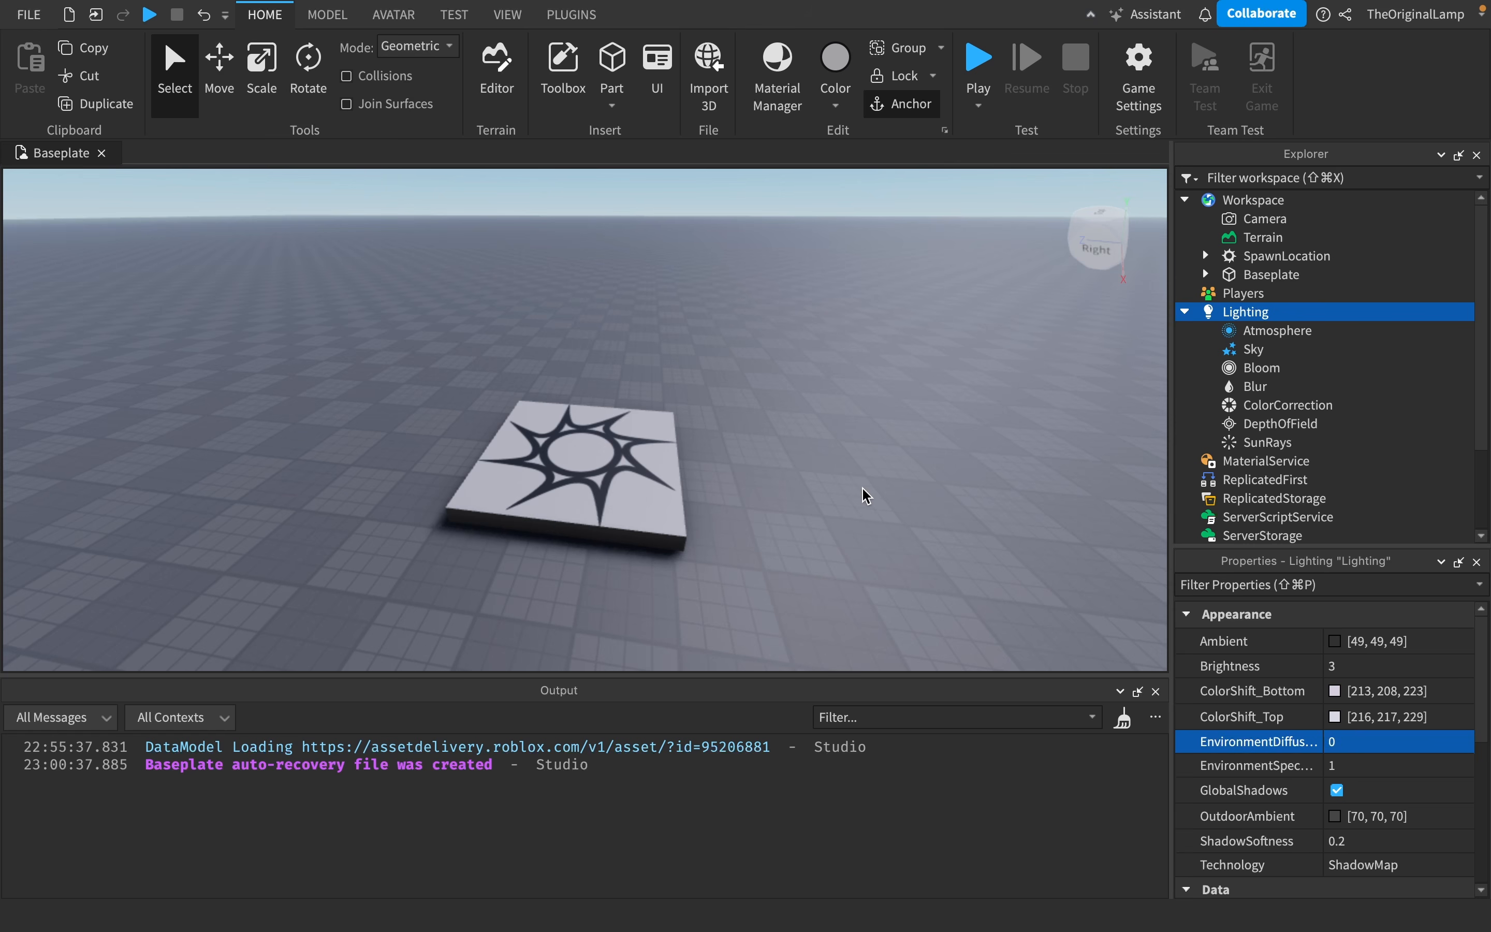
pyautogui.press('w')
pyautogui.moveTo(862, 487); pyautogui.dragTo(862, 487, button='right')
pyautogui.press('s')
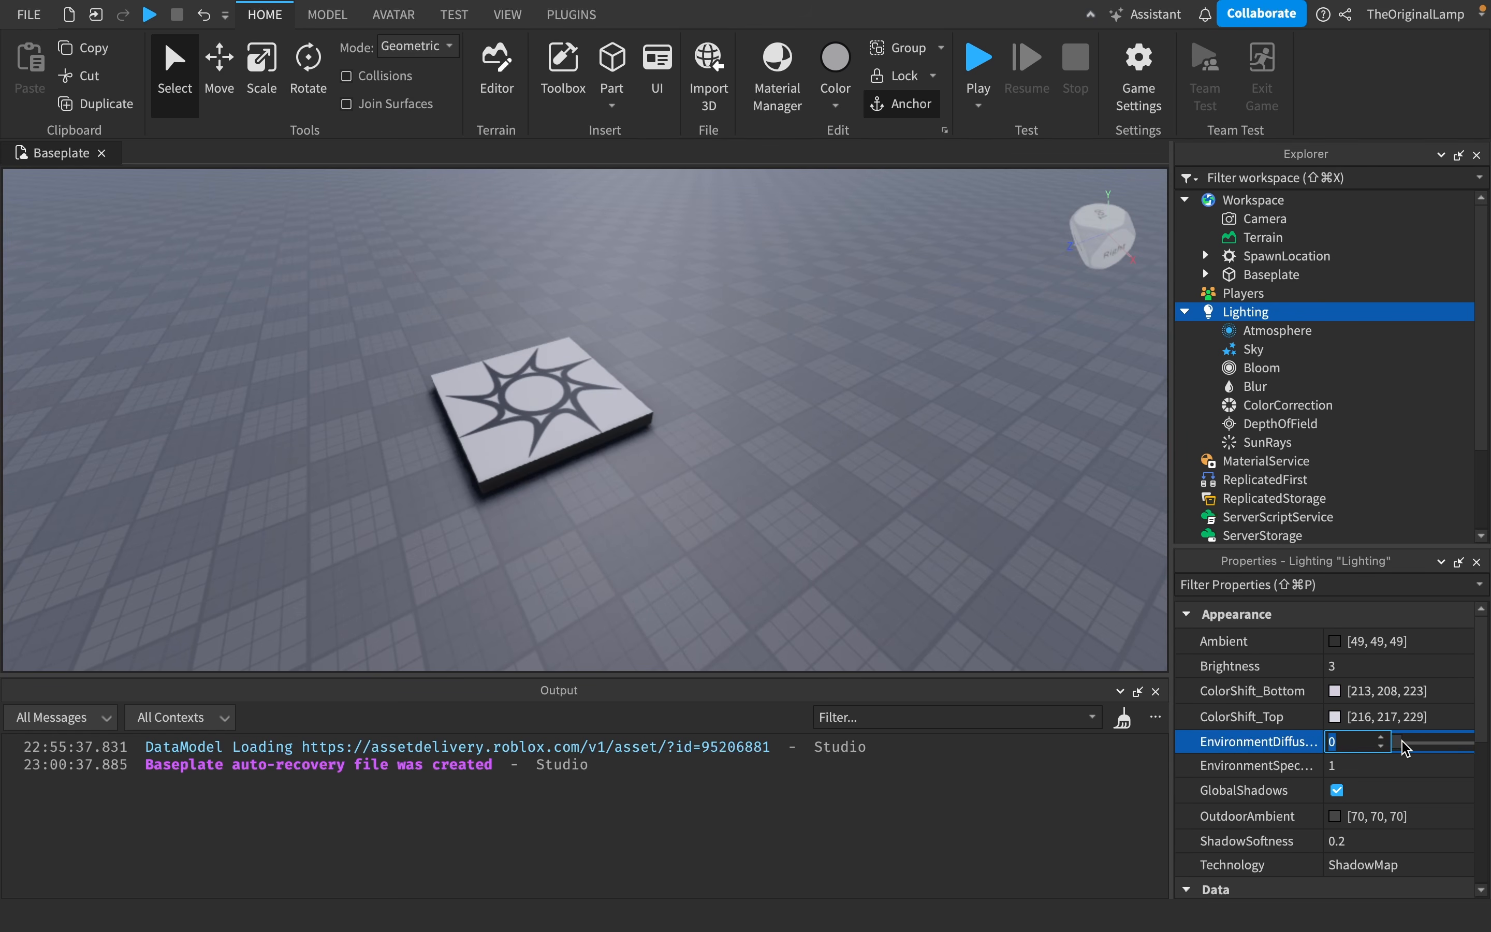
pyautogui.moveTo(1400, 744)
pyautogui.mouseDown()
pyautogui.moveTo(1480, 760)
pyautogui.moveTo(1383, 742)
pyautogui.mouseUp()
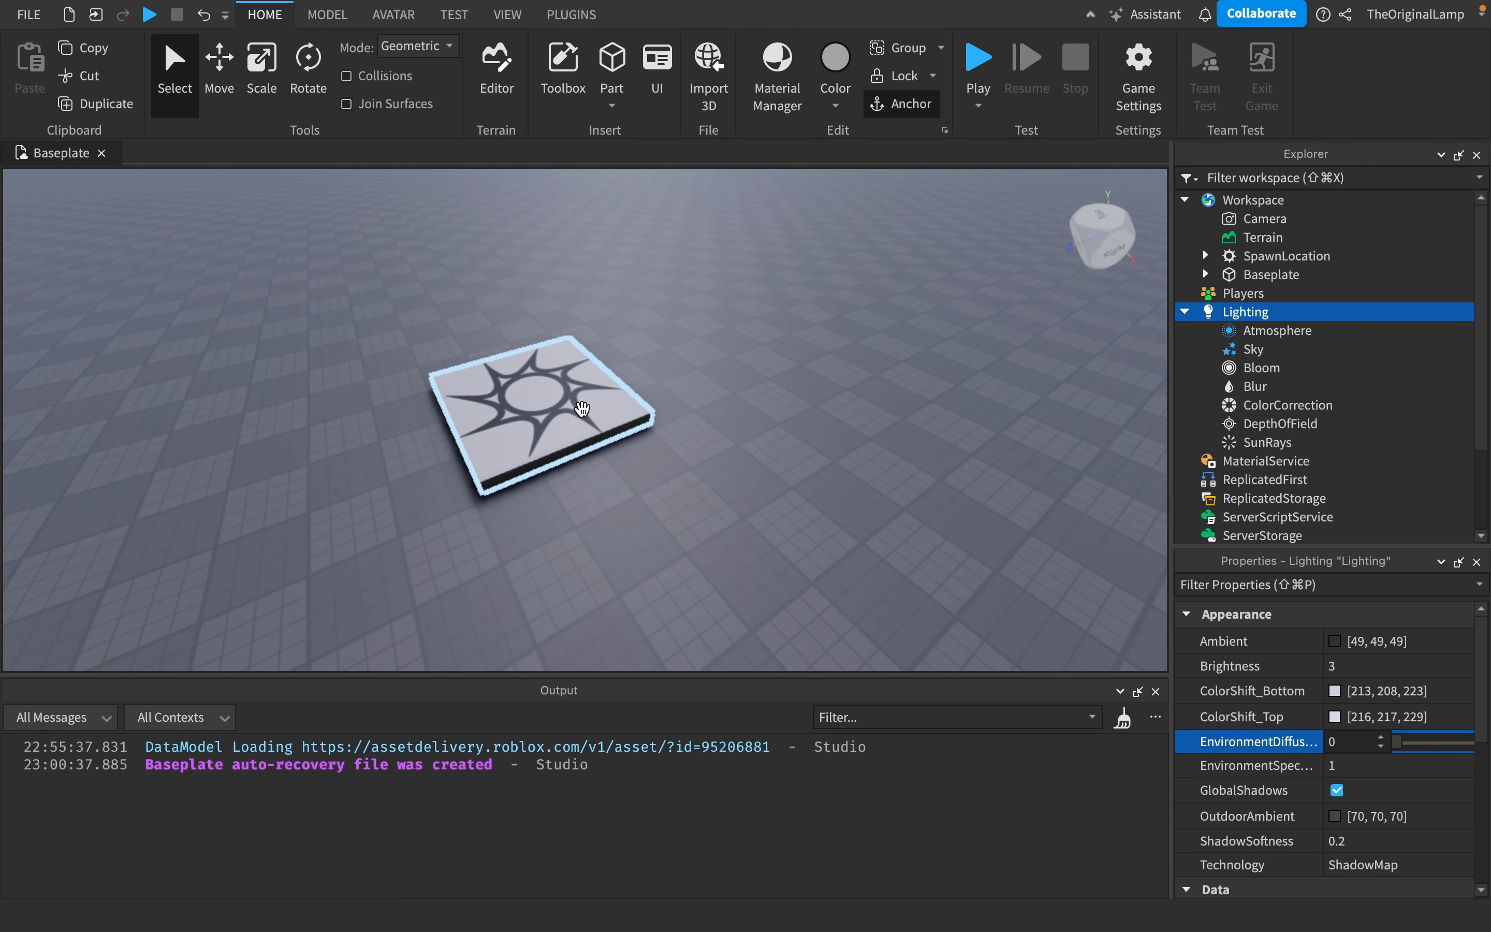
pyautogui.moveTo(1014, 497); pyautogui.dragTo(1014, 498, button='right')
pyautogui.press('w')
pyautogui.press('w')
pyautogui.press('s')
# - Set Lighting's EnvironmentDiffuseScale to 1 and EnvironmentSpecularScale to 0
pyautogui.click(1430, 743)
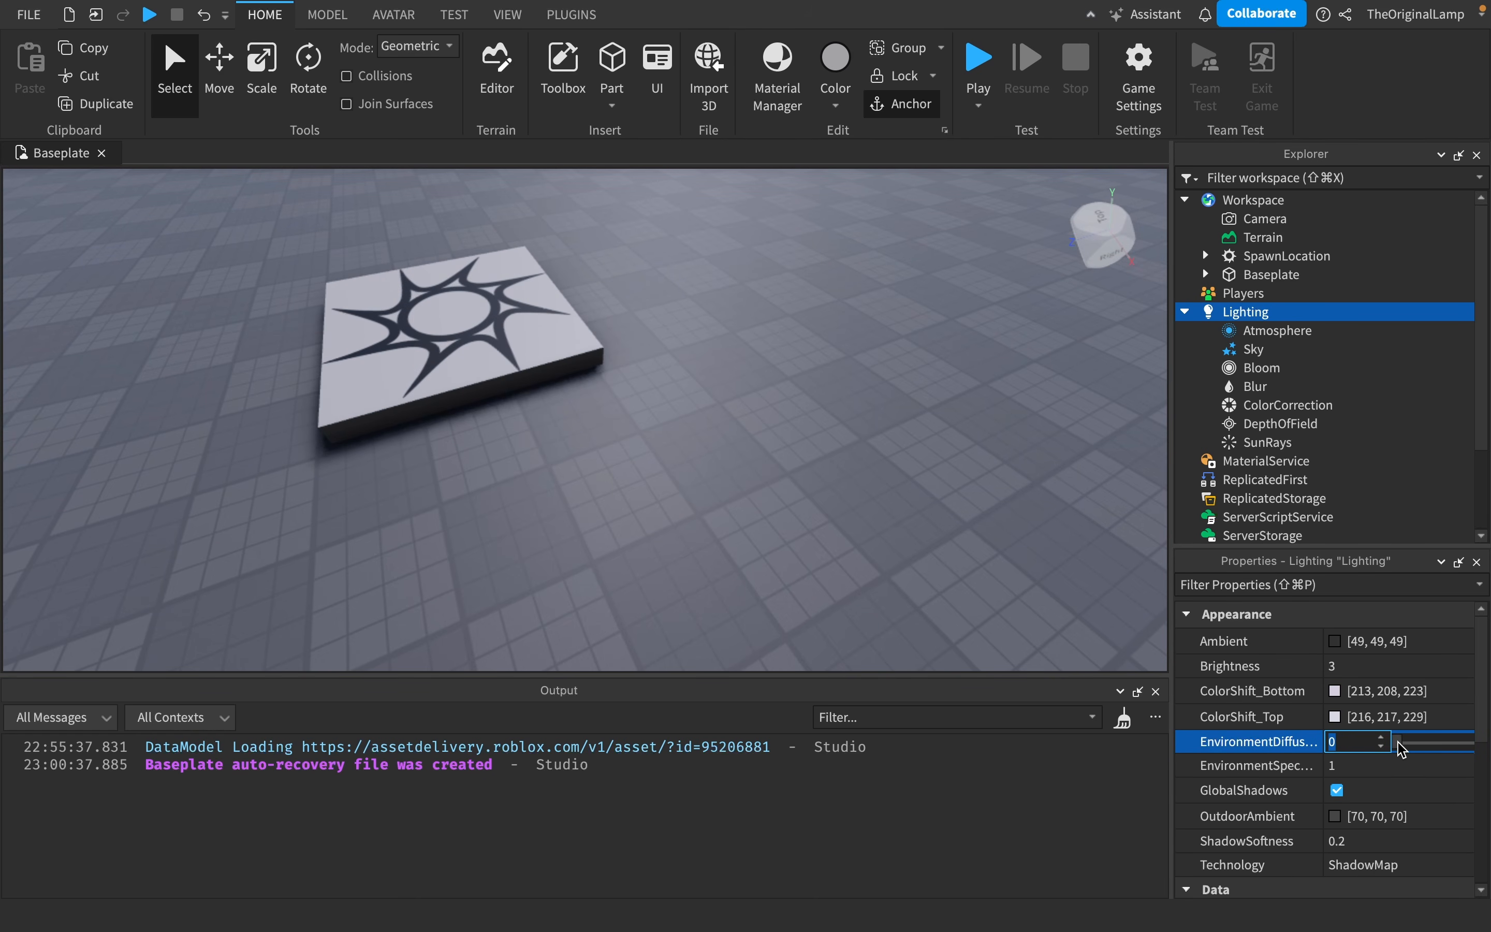
pyautogui.moveTo(1402, 748); pyautogui.dragTo(1469, 744)
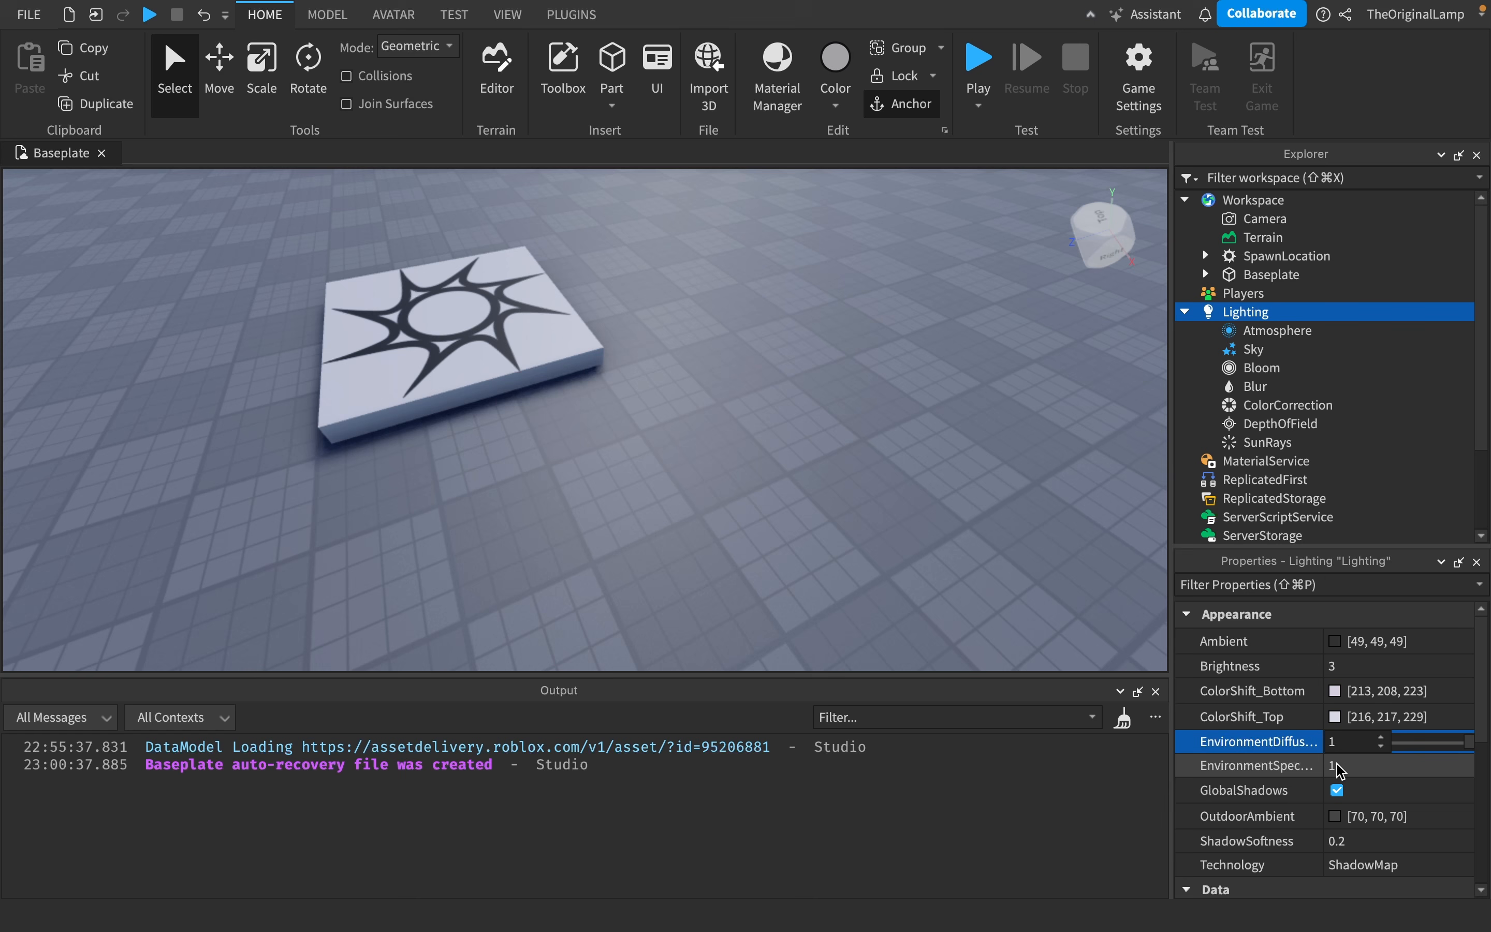
pyautogui.click(1367, 769)
pyautogui.moveTo(1447, 780); pyautogui.dragTo(1288, 786)
# - Lower EnvironmentDiffuseScale to 0 as well and look across the baseplate toward the horizon
pyautogui.click(1403, 741)
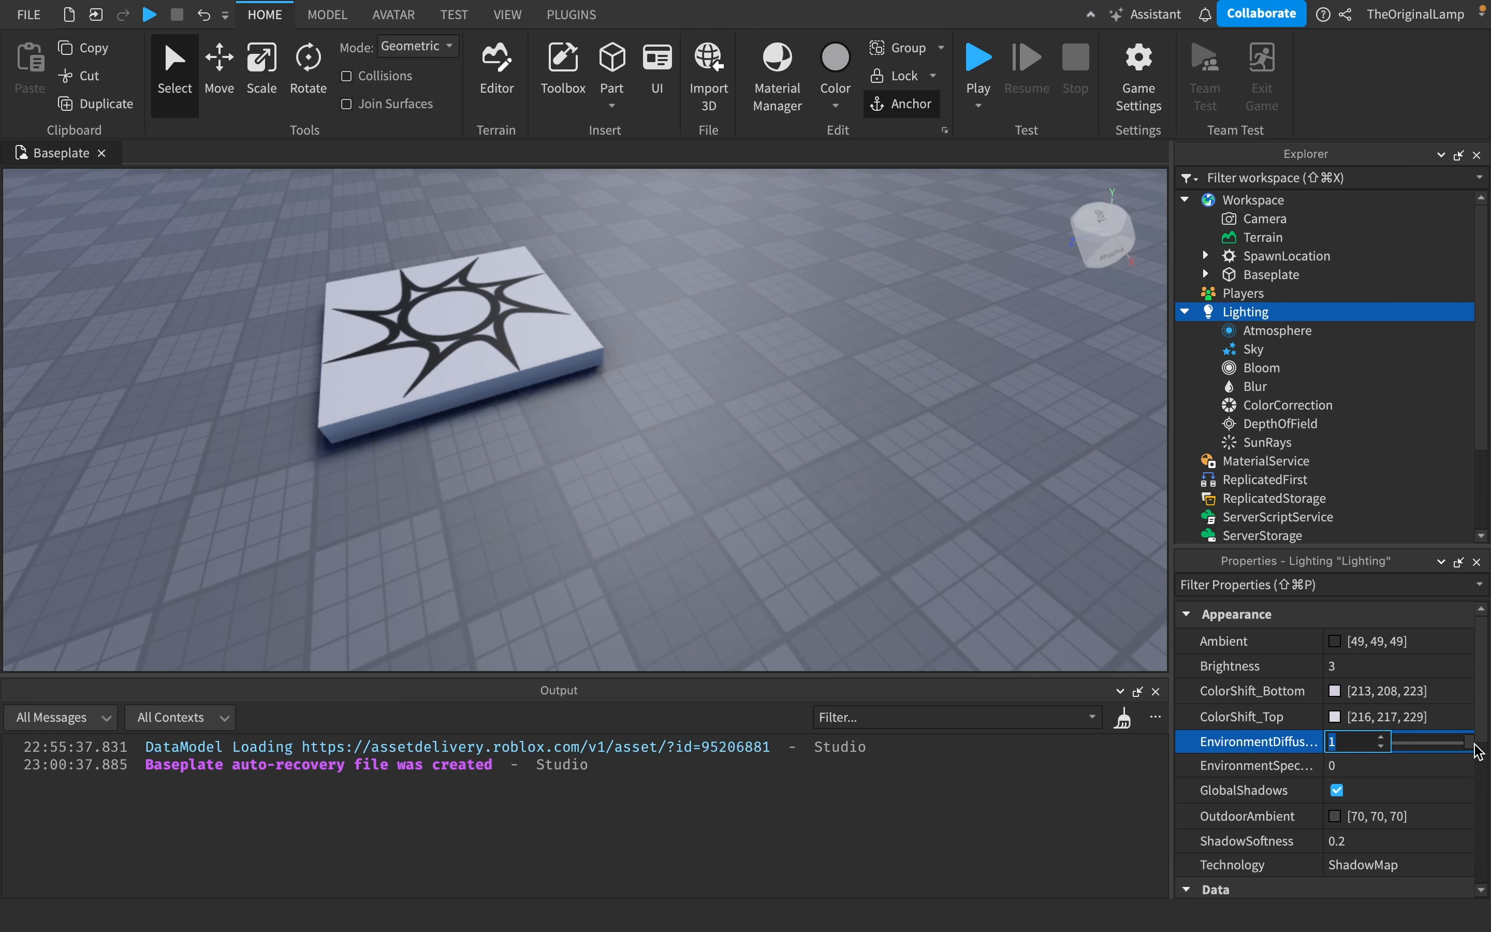
pyautogui.moveTo(1477, 751); pyautogui.dragTo(1312, 751)
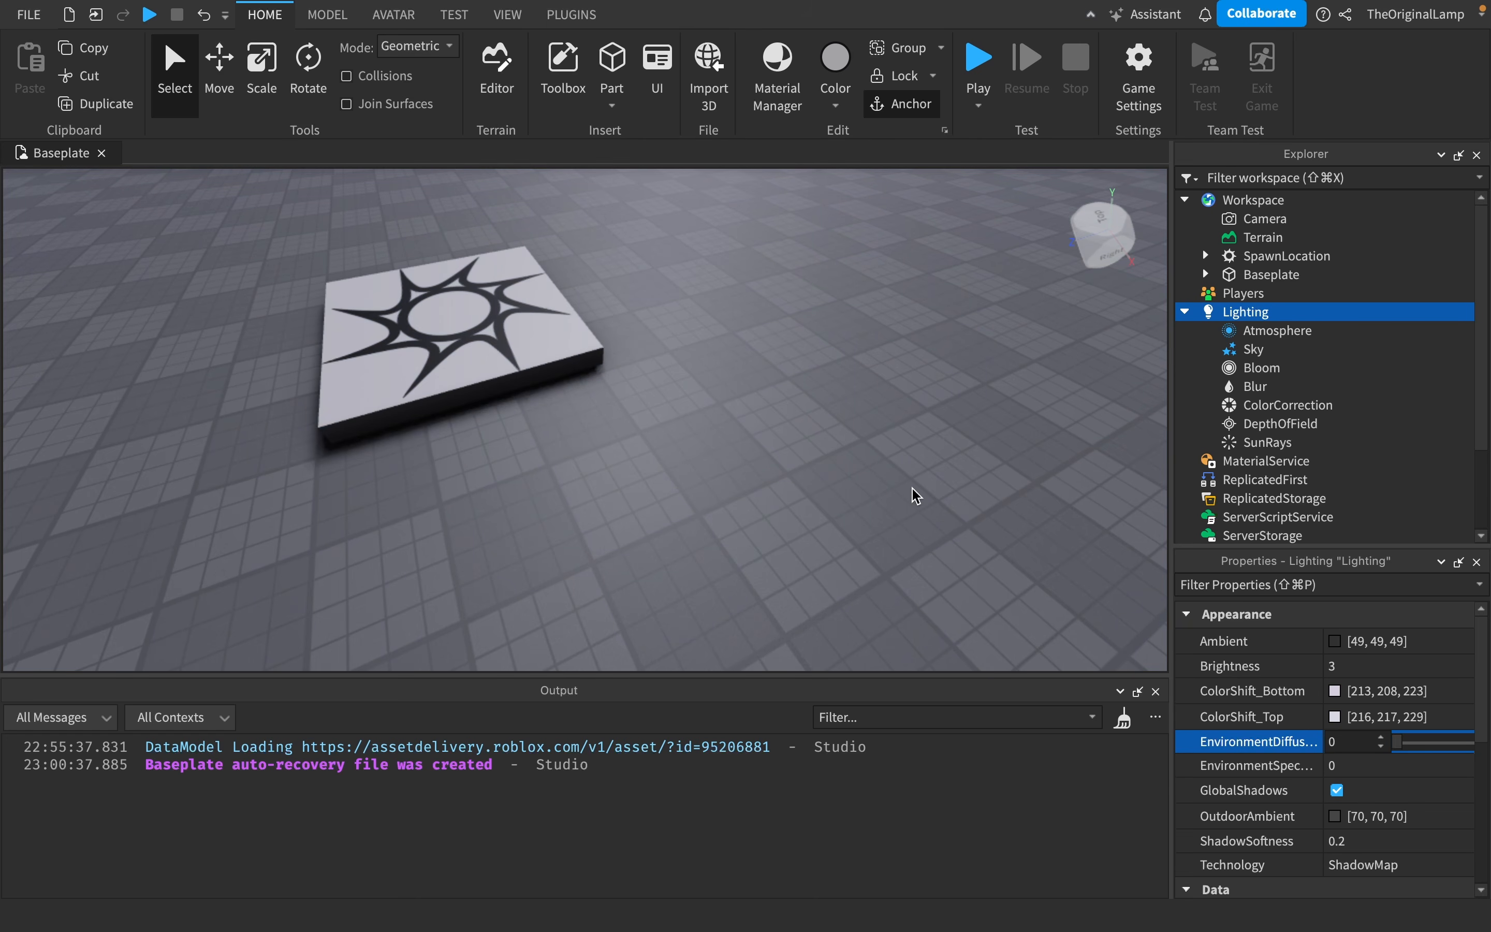
pyautogui.moveTo(911, 490); pyautogui.dragTo(911, 489, button='right')
# - Set both EnvironmentDiffuseScale and EnvironmentSpecularScale to 1 and inspect the SpawnLocation from several angles
pyautogui.click(1388, 743)
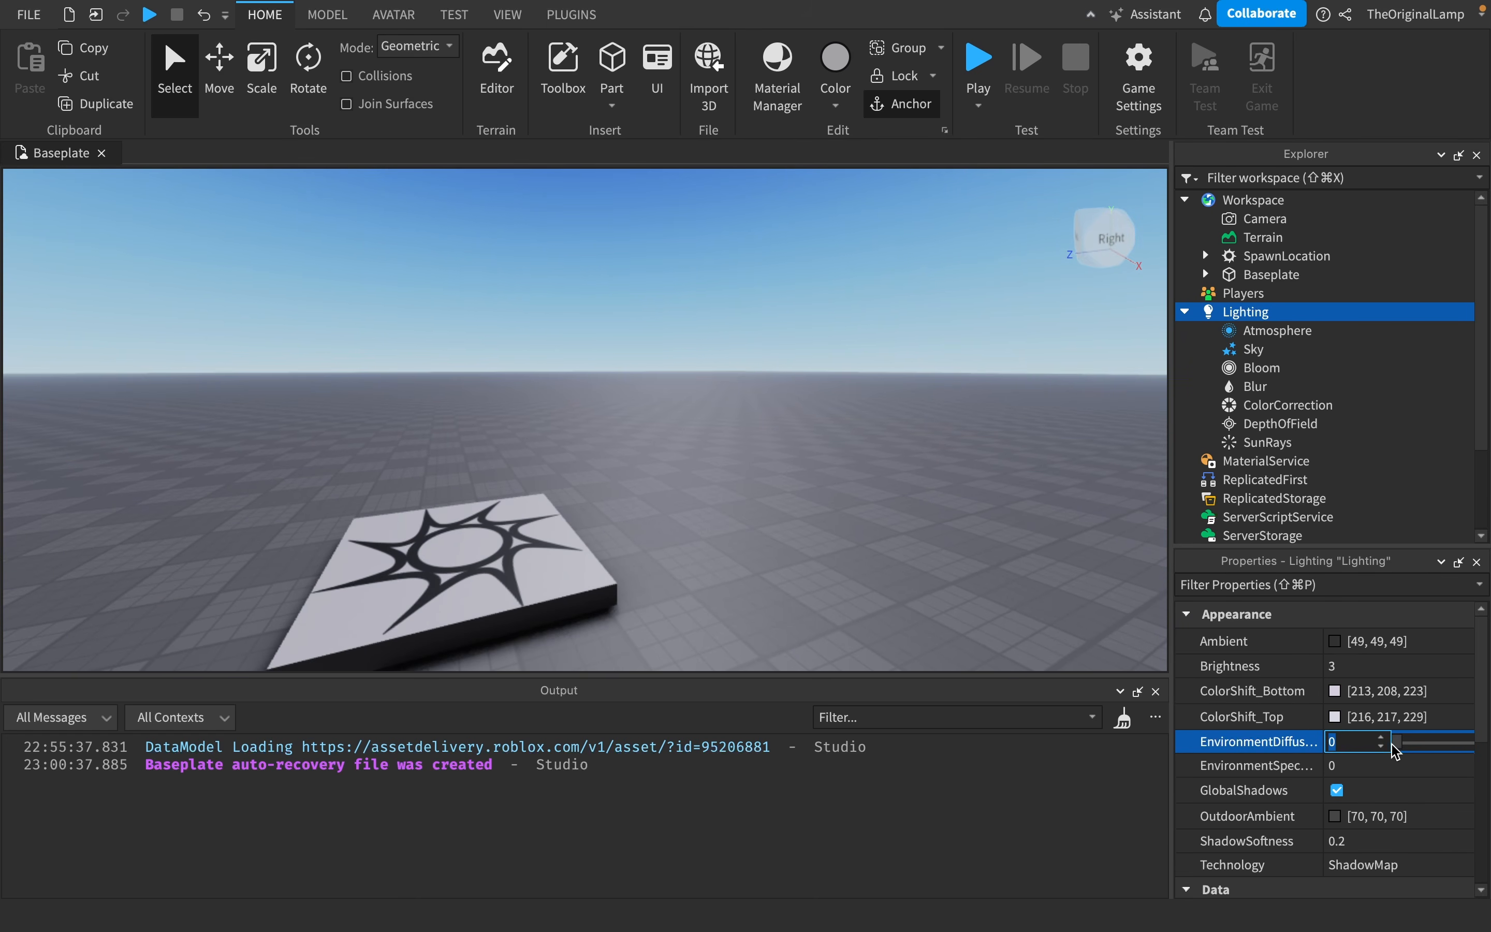
pyautogui.write('1')
pyautogui.click(1424, 767)
pyautogui.moveTo(1407, 772); pyautogui.dragTo(1472, 766)
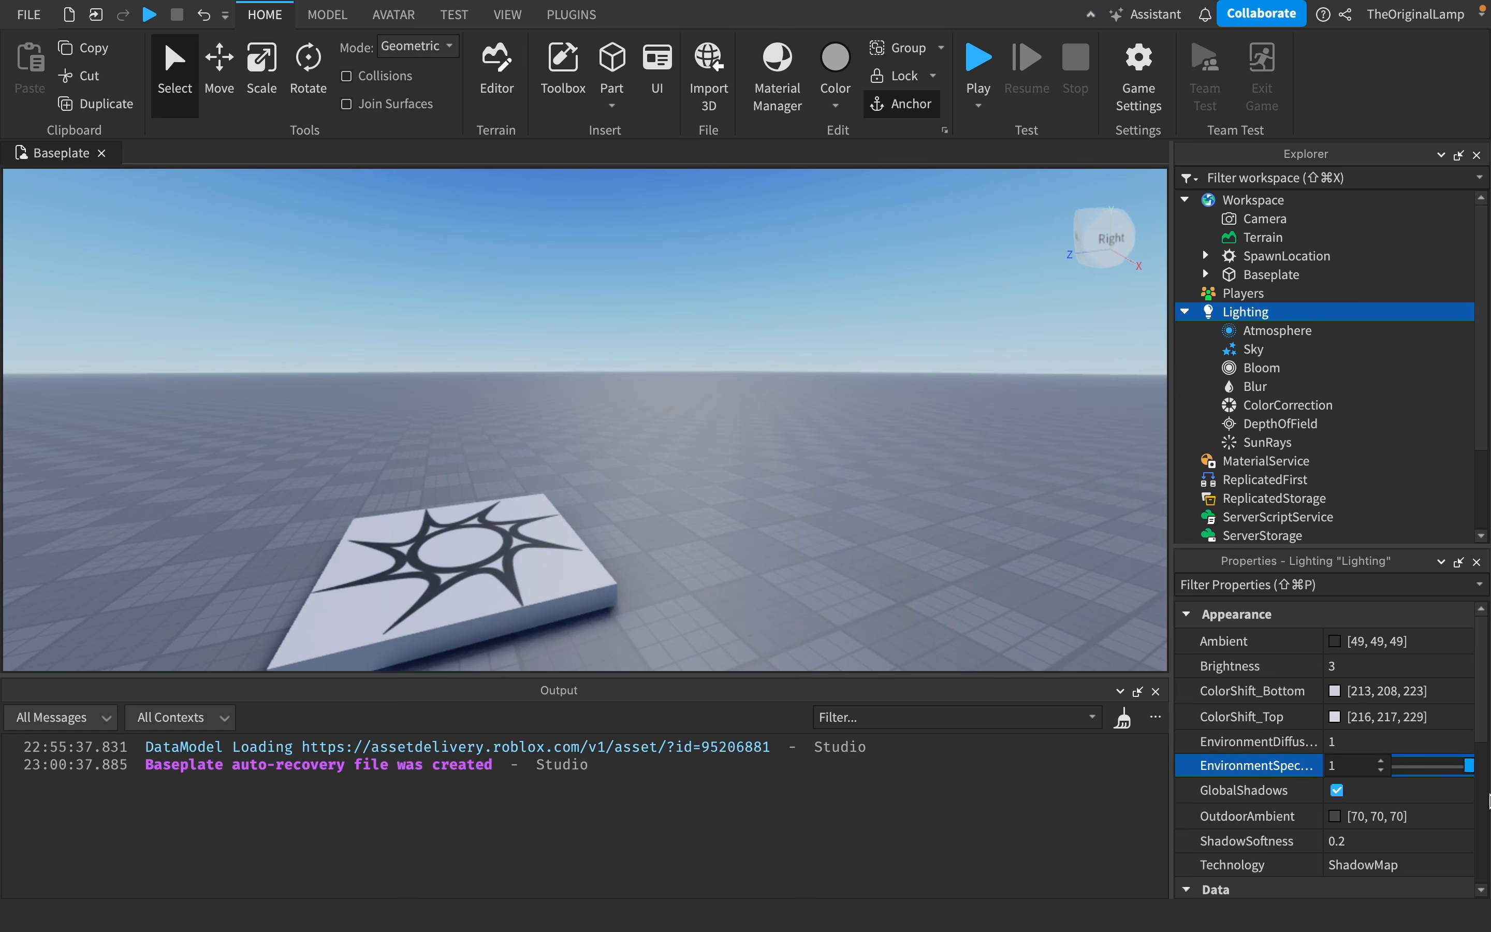
pyautogui.moveTo(875, 526); pyautogui.dragTo(885, 522, button='right')
pyautogui.press('s')
pyautogui.press('w')
pyautogui.moveTo(782, 350); pyautogui.dragTo(781, 350, button='right')
pyautogui.press('s')
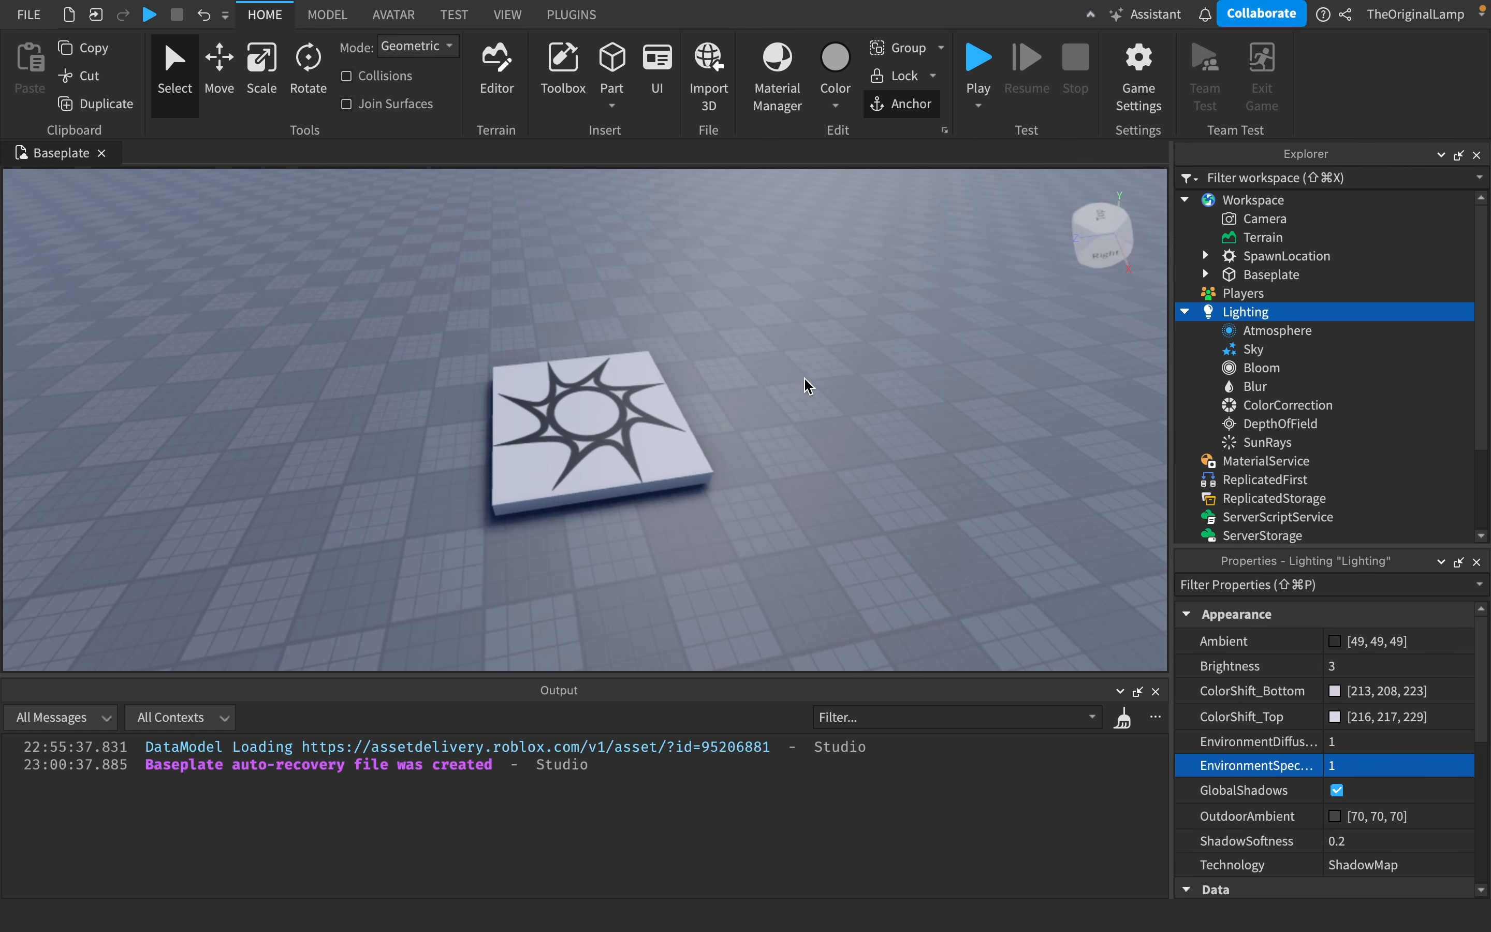
# - Toggle Lighting's GlobalShadows off and back on to compare the SpawnLocation's shadow
pyautogui.click(1335, 791)
pyautogui.click(1335, 790)
pyautogui.click(1336, 790)
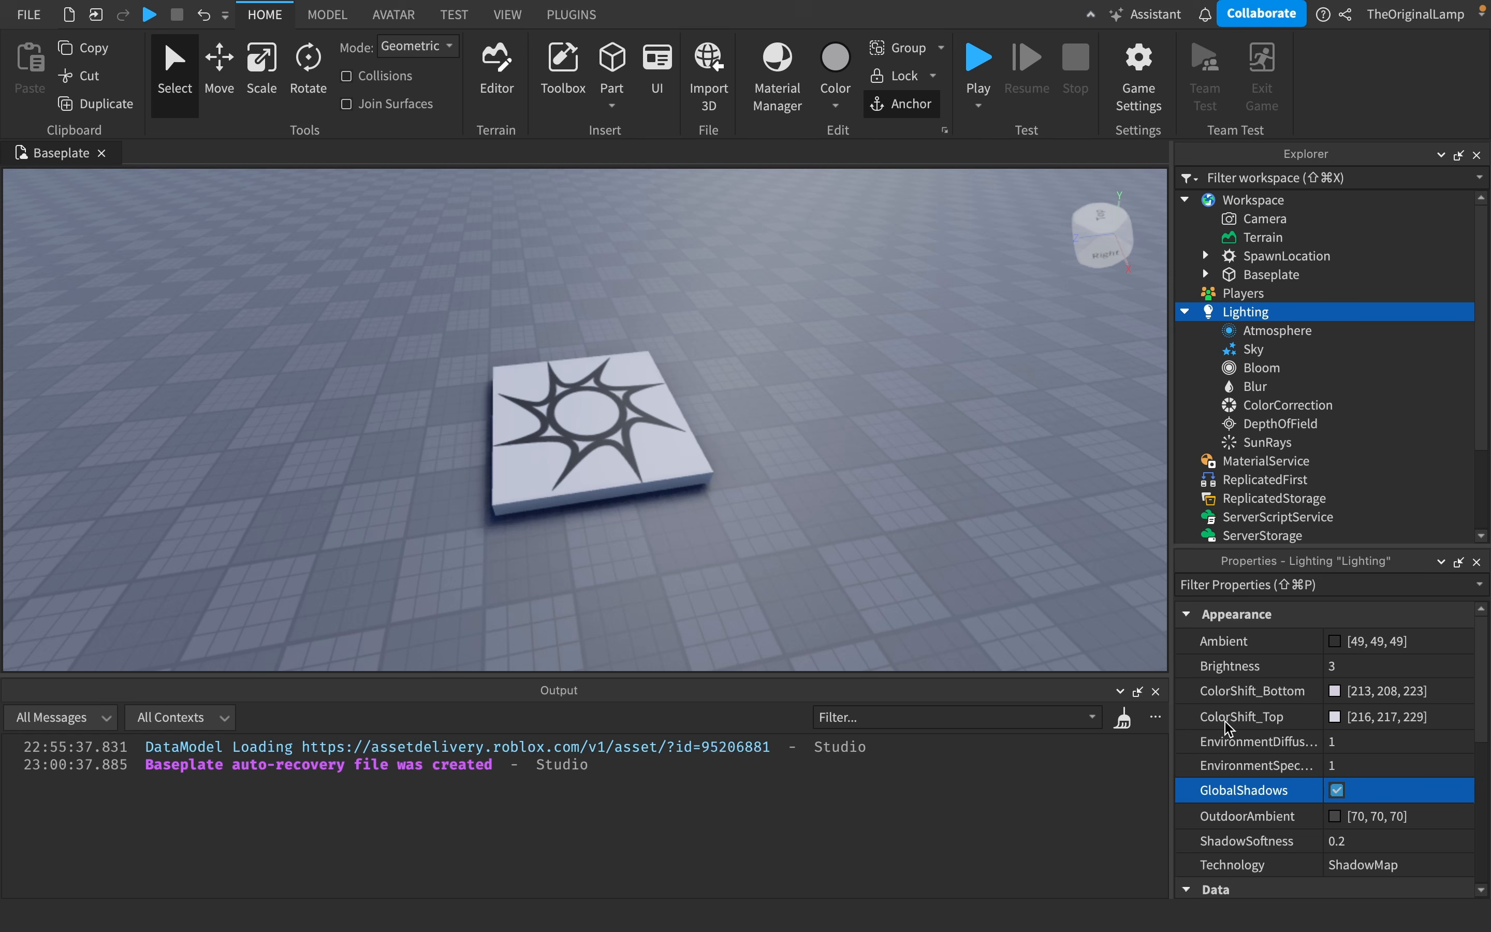
# - Set Lighting's OutdoorAmbient to the bright coral [236, 109, 88] and inspect the tinted scene
pyautogui.click(1344, 821)
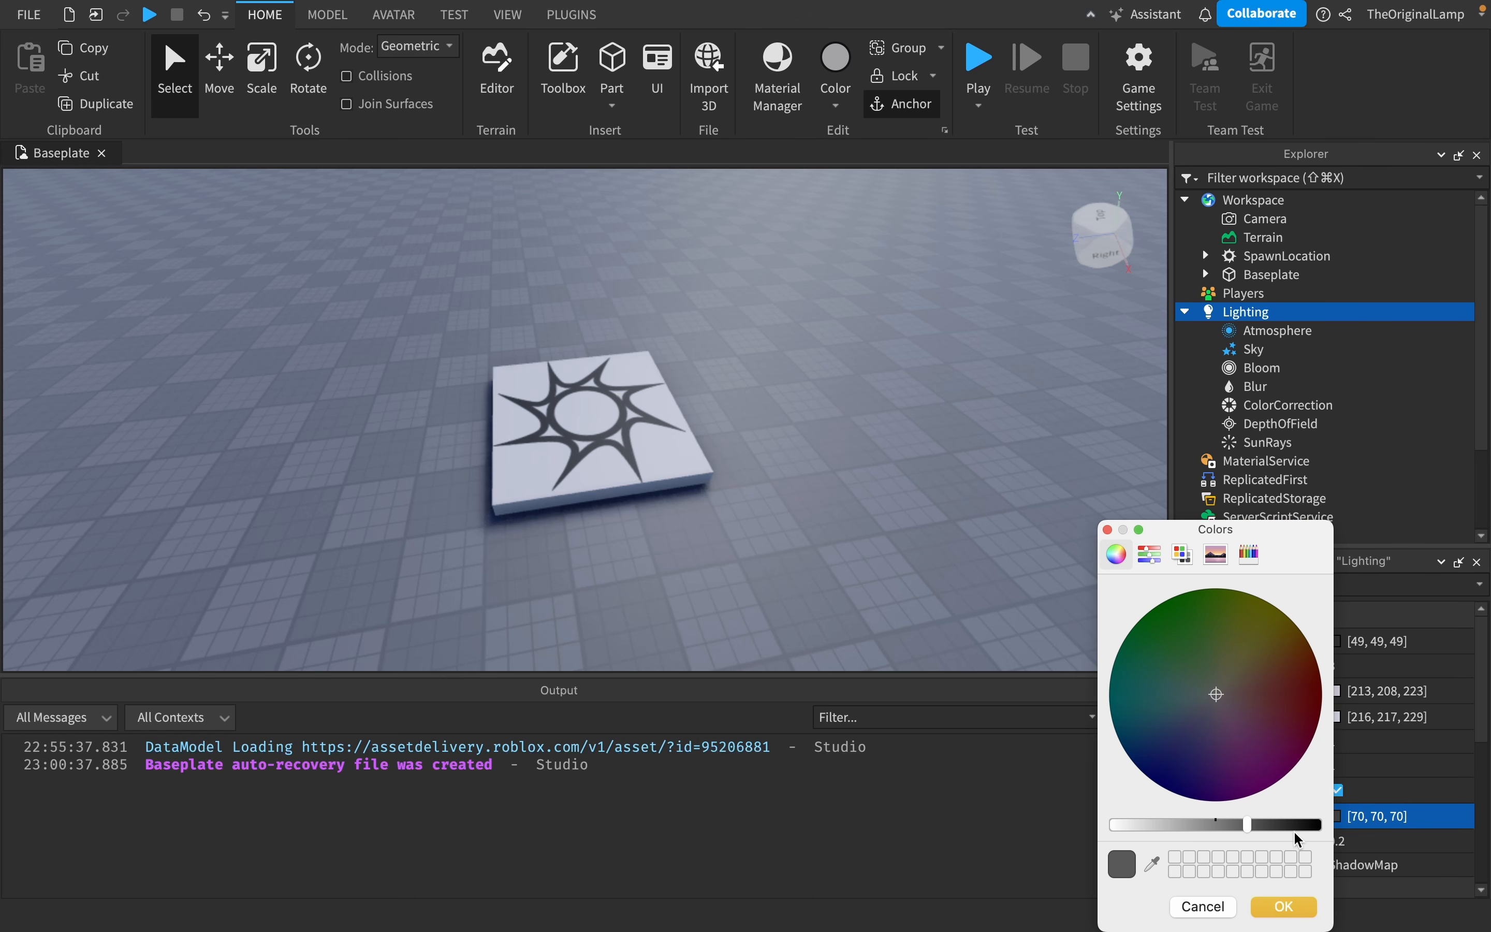
pyautogui.moveTo(1244, 831); pyautogui.dragTo(1124, 824)
pyautogui.click(1282, 685)
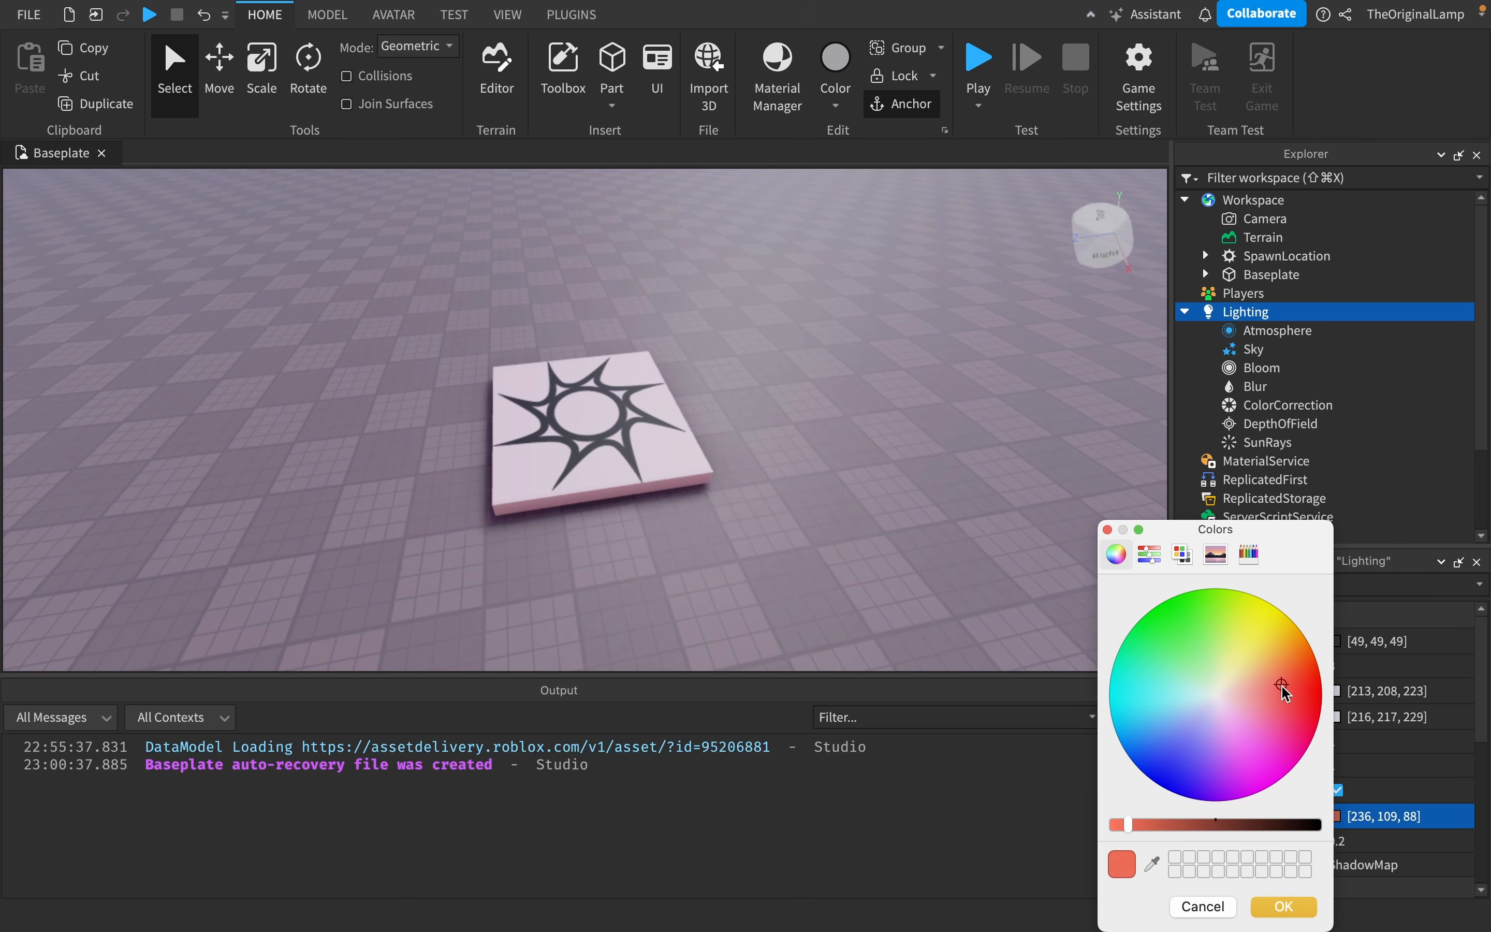
pyautogui.click(1294, 905)
pyautogui.moveTo(900, 450); pyautogui.dragTo(898, 447, button='right')
pyautogui.press('s')
pyautogui.press('w')
pyautogui.press('s')
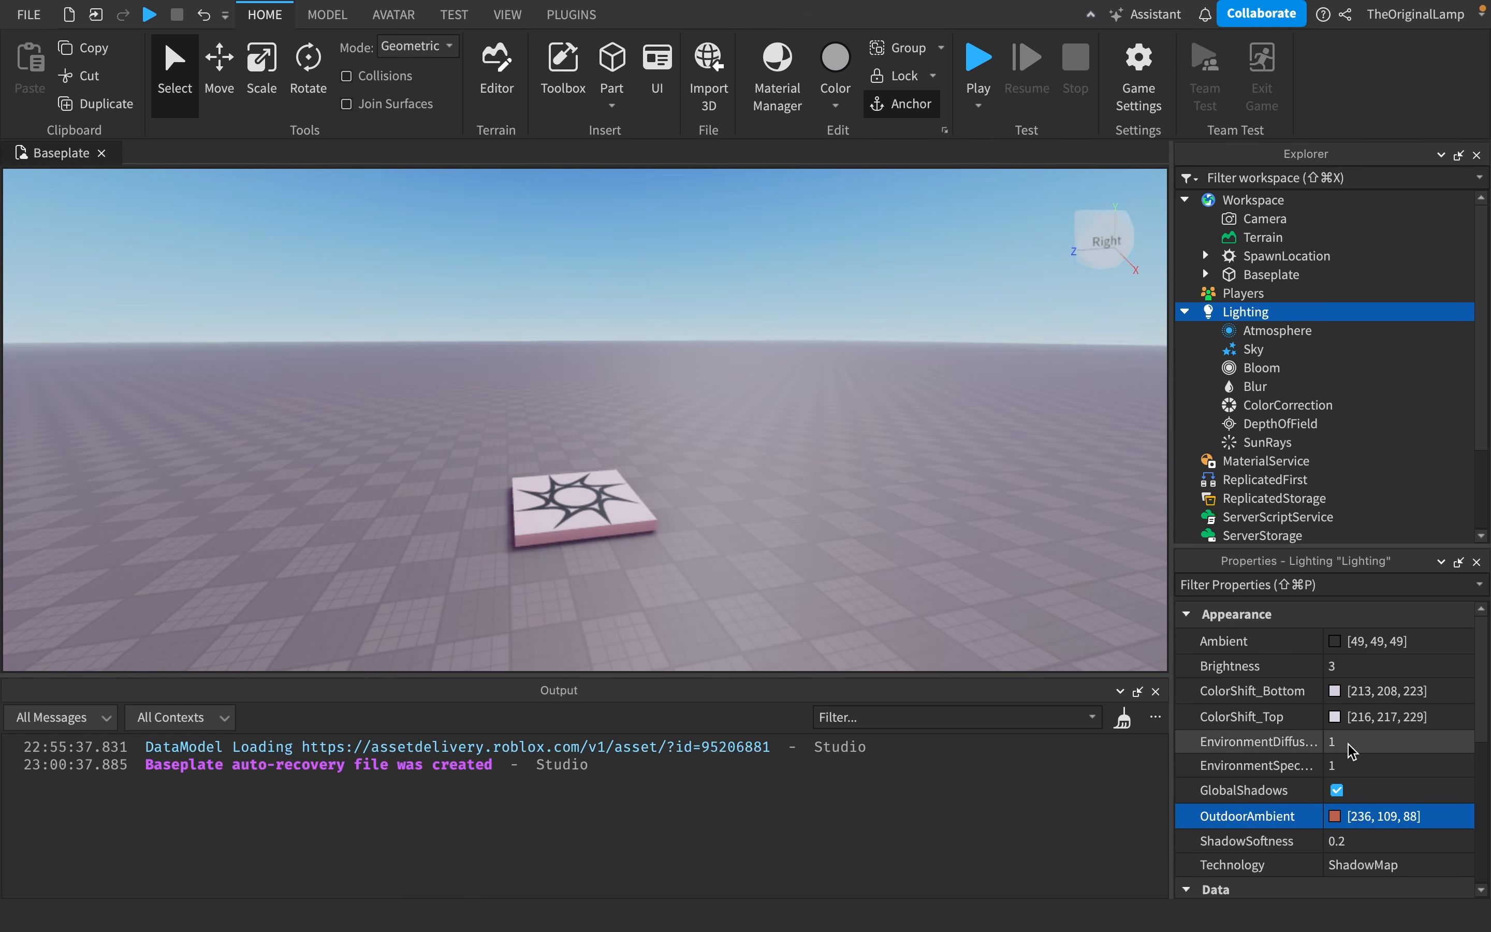
# - Try cyan for OutdoorAmbient, settle on the magenta [227, 72, 203], and view the SpawnLocation from other sides
pyautogui.click(1334, 818)
pyautogui.moveTo(1279, 692); pyautogui.dragTo(1141, 691)
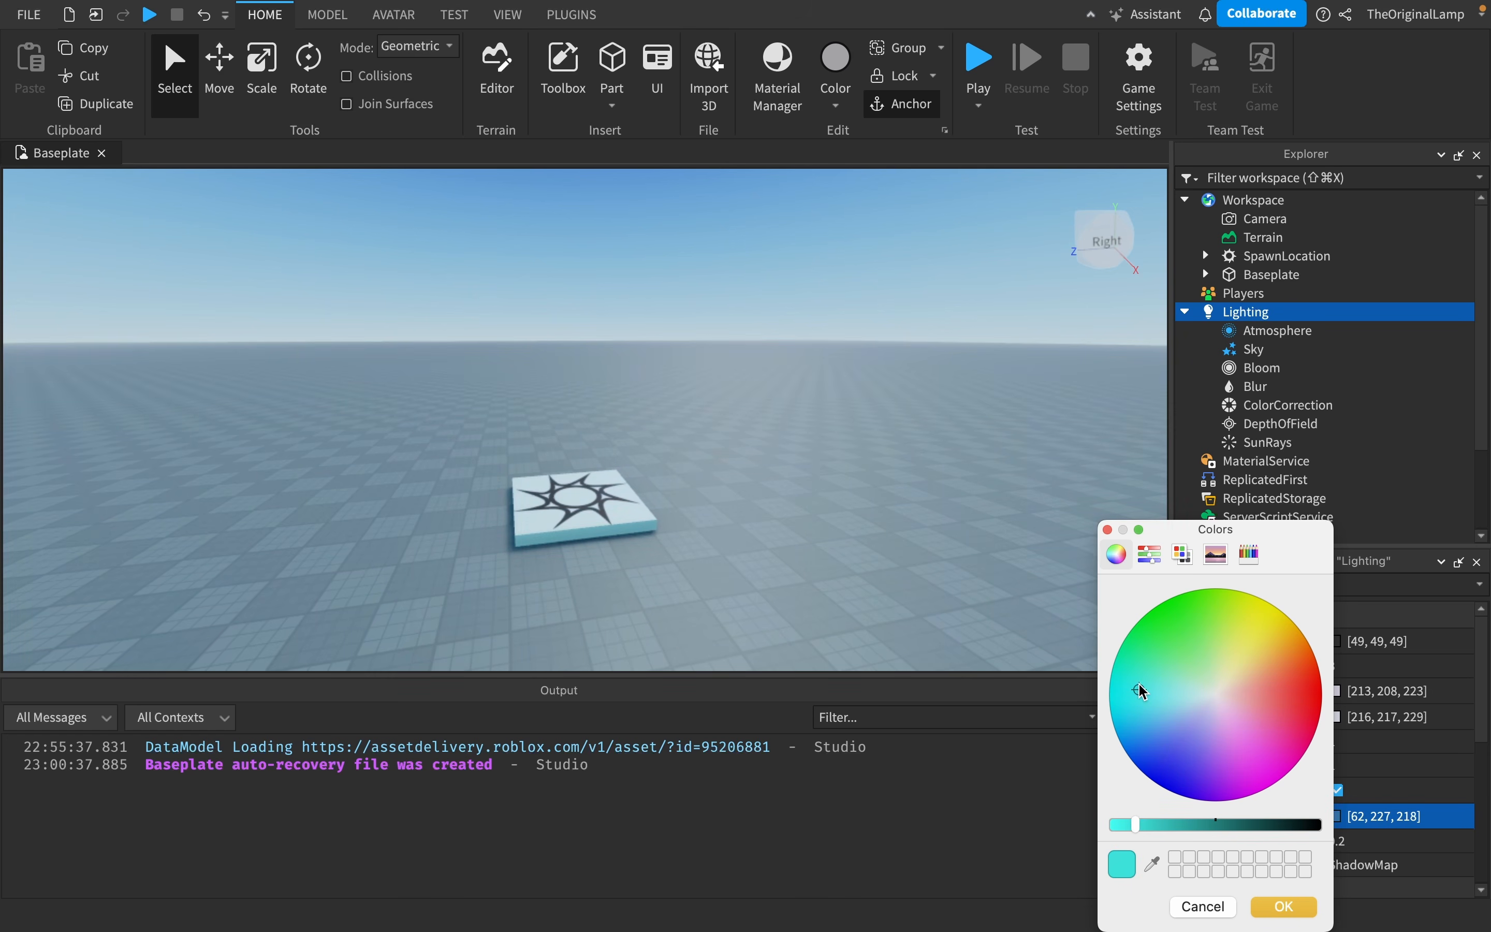
pyautogui.moveTo(1070, 589); pyautogui.dragTo(1216, 766)
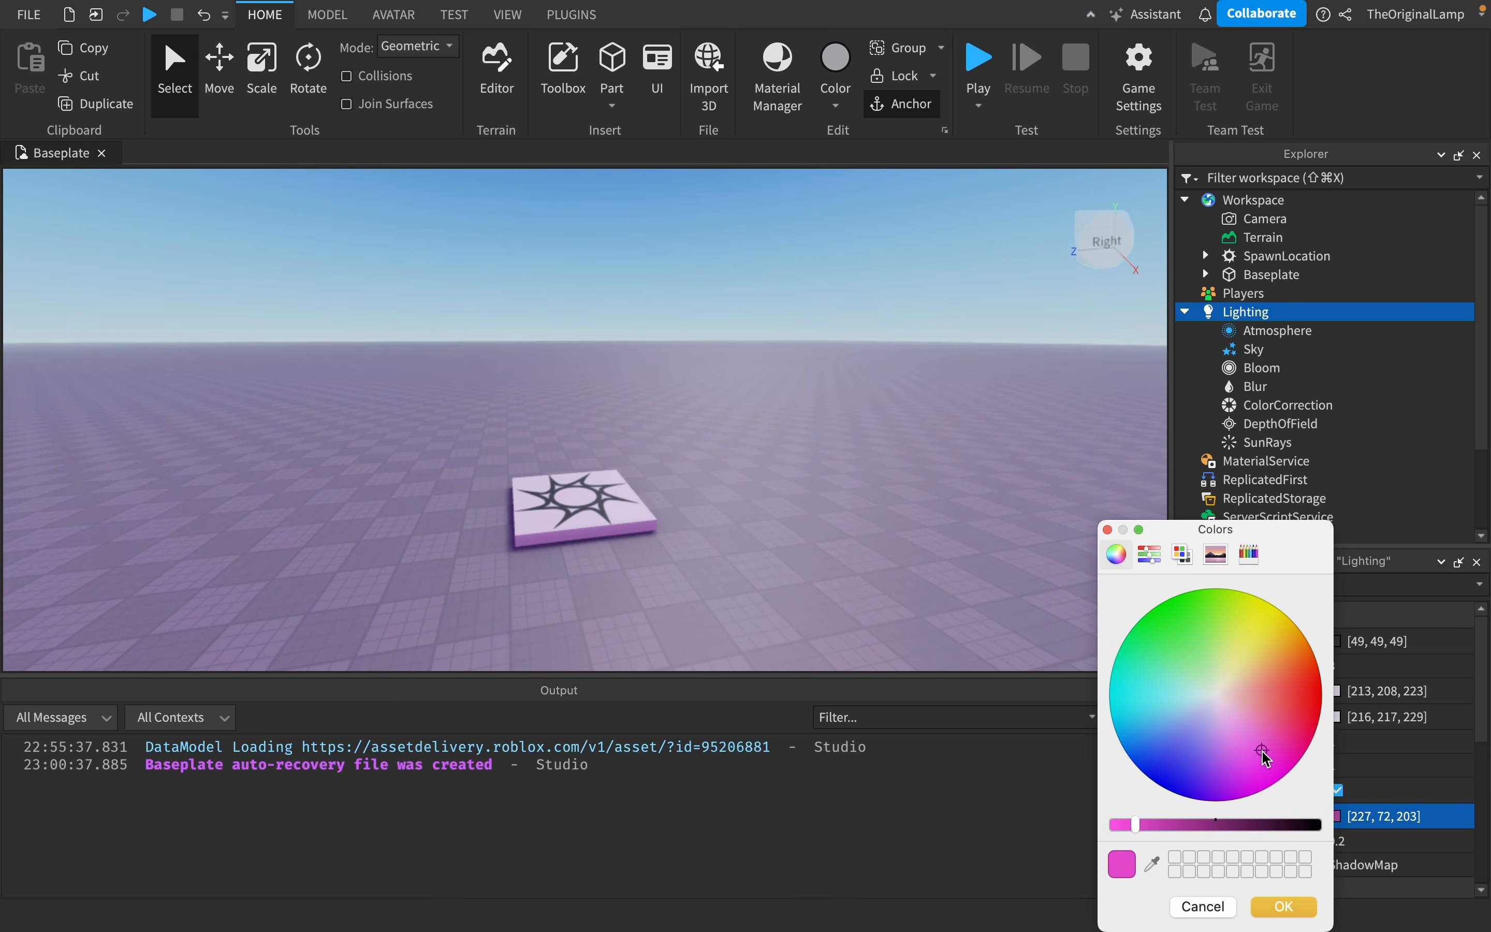
pyautogui.click(1279, 912)
pyautogui.moveTo(799, 486); pyautogui.dragTo(799, 486, button='right')
pyautogui.press('w')
pyautogui.moveTo(799, 486); pyautogui.dragTo(710, 523)
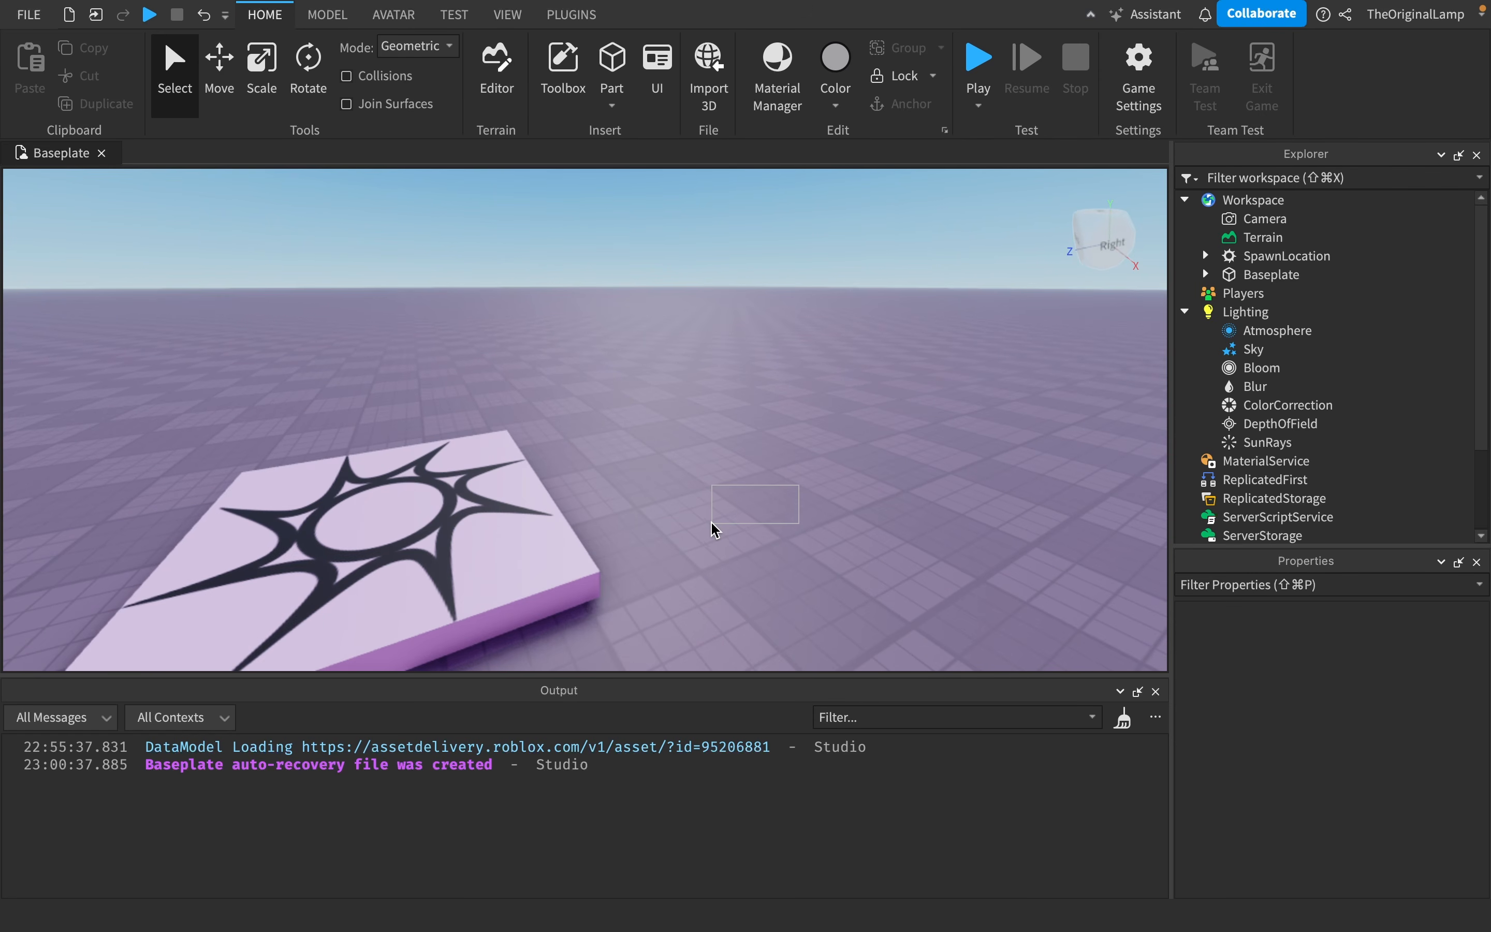
pyautogui.moveTo(710, 523); pyautogui.dragTo(699, 475, button='right')
pyautogui.press('s')
pyautogui.press('d')
pyautogui.press('w')
# - Lift the SpawnLocation with the Move tool to check its shading, and put it back down on the baseplate
pyautogui.click(701, 476)
pyautogui.press('s')
pyautogui.press('super+2')
pyautogui.moveTo(655, 330)
pyautogui.mouseDown()
pyautogui.moveTo(670, 245)
pyautogui.moveTo(663, 327)
pyautogui.mouseUp()
pyautogui.press('super+1')
pyautogui.moveTo(673, 489); pyautogui.dragTo(656, 522)
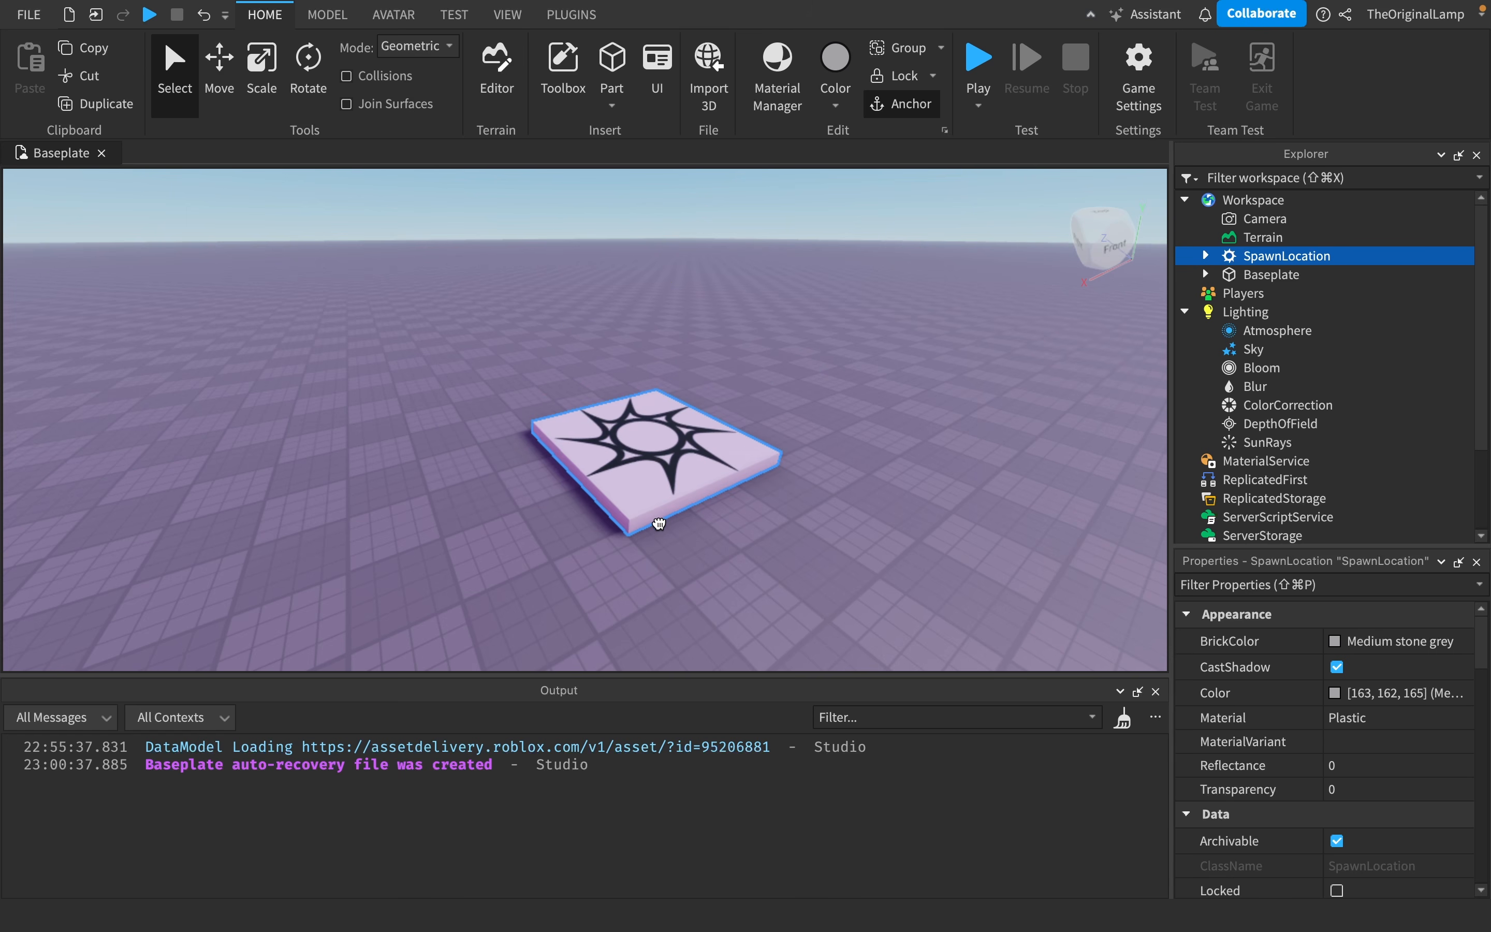
# - Set Lighting's OutdoorAmbient to the dark grey [55, 52, 52]
pyautogui.click(1244, 312)
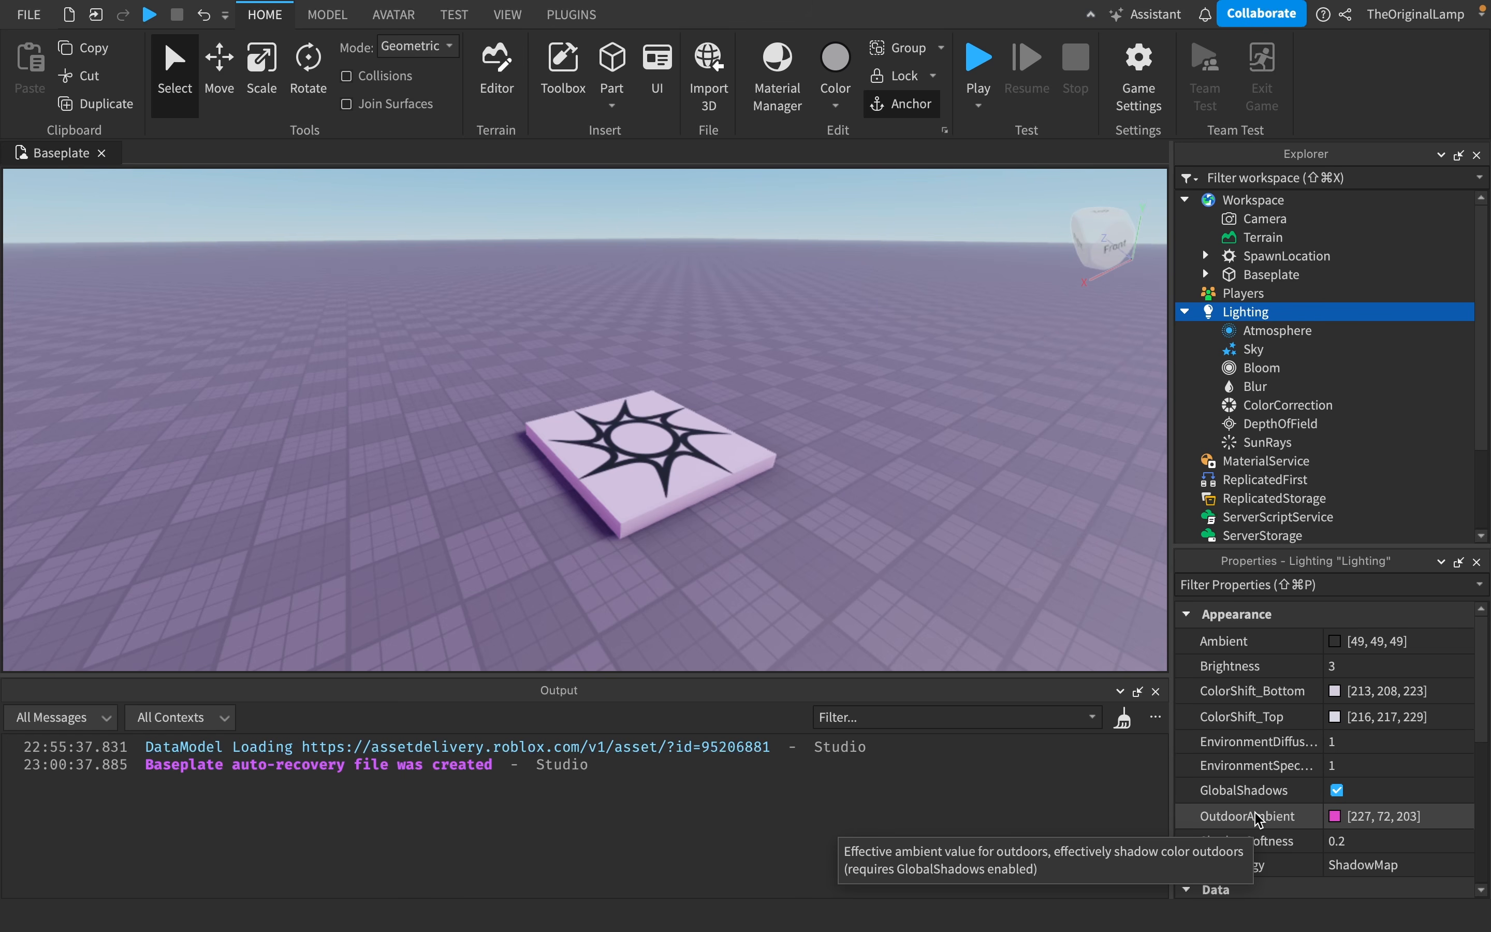
pyautogui.click(1335, 816)
pyautogui.click(1192, 704)
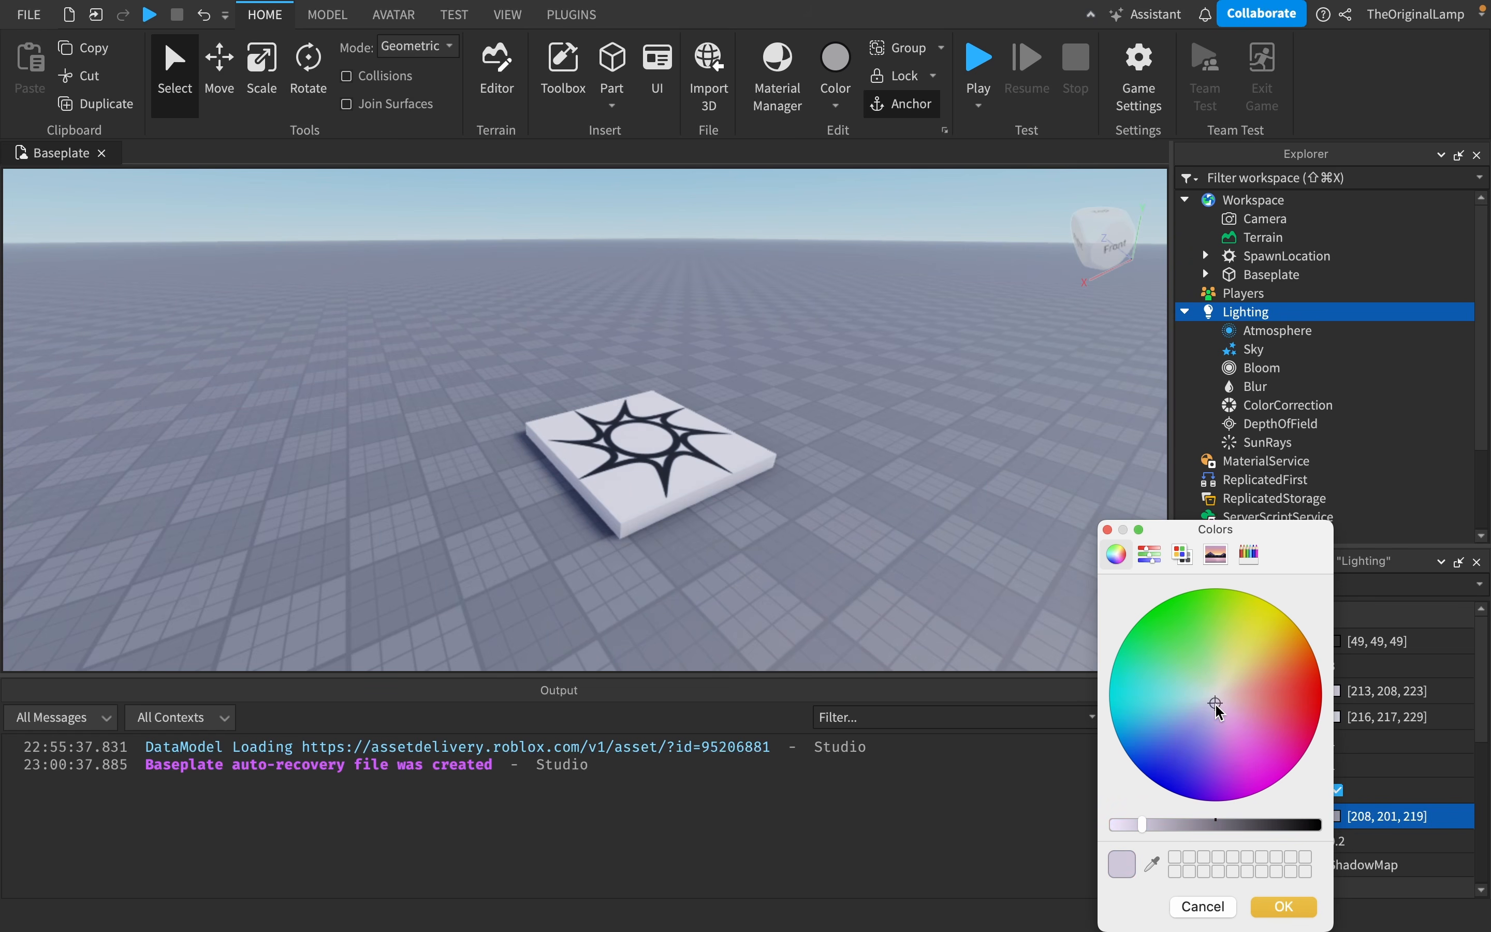
pyautogui.moveTo(1236, 826); pyautogui.dragTo(1273, 825)
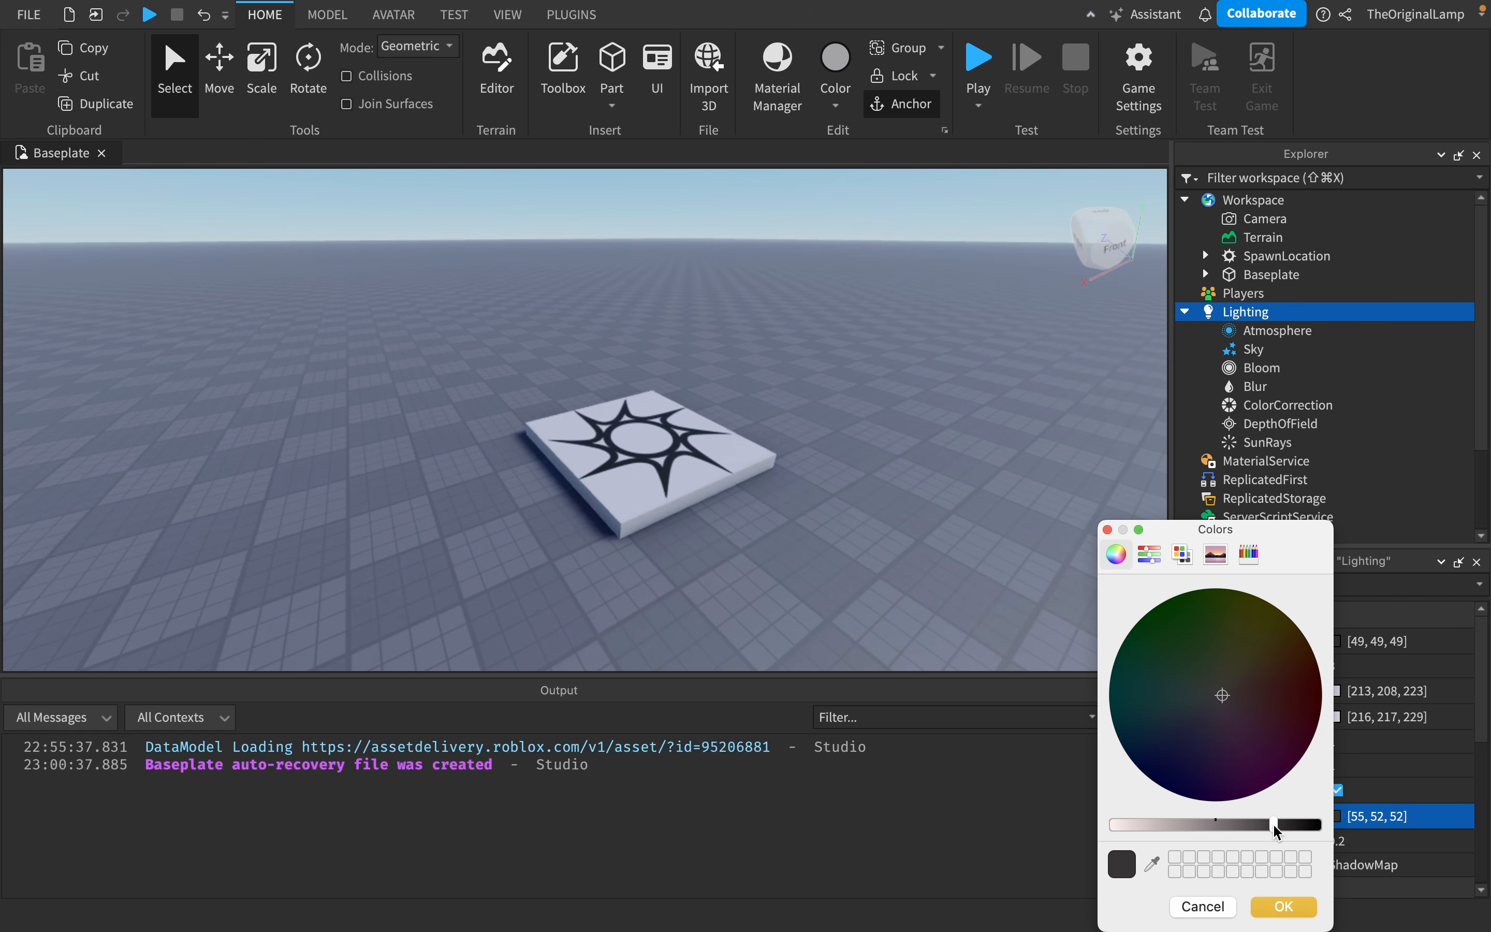
pyautogui.click(1290, 905)
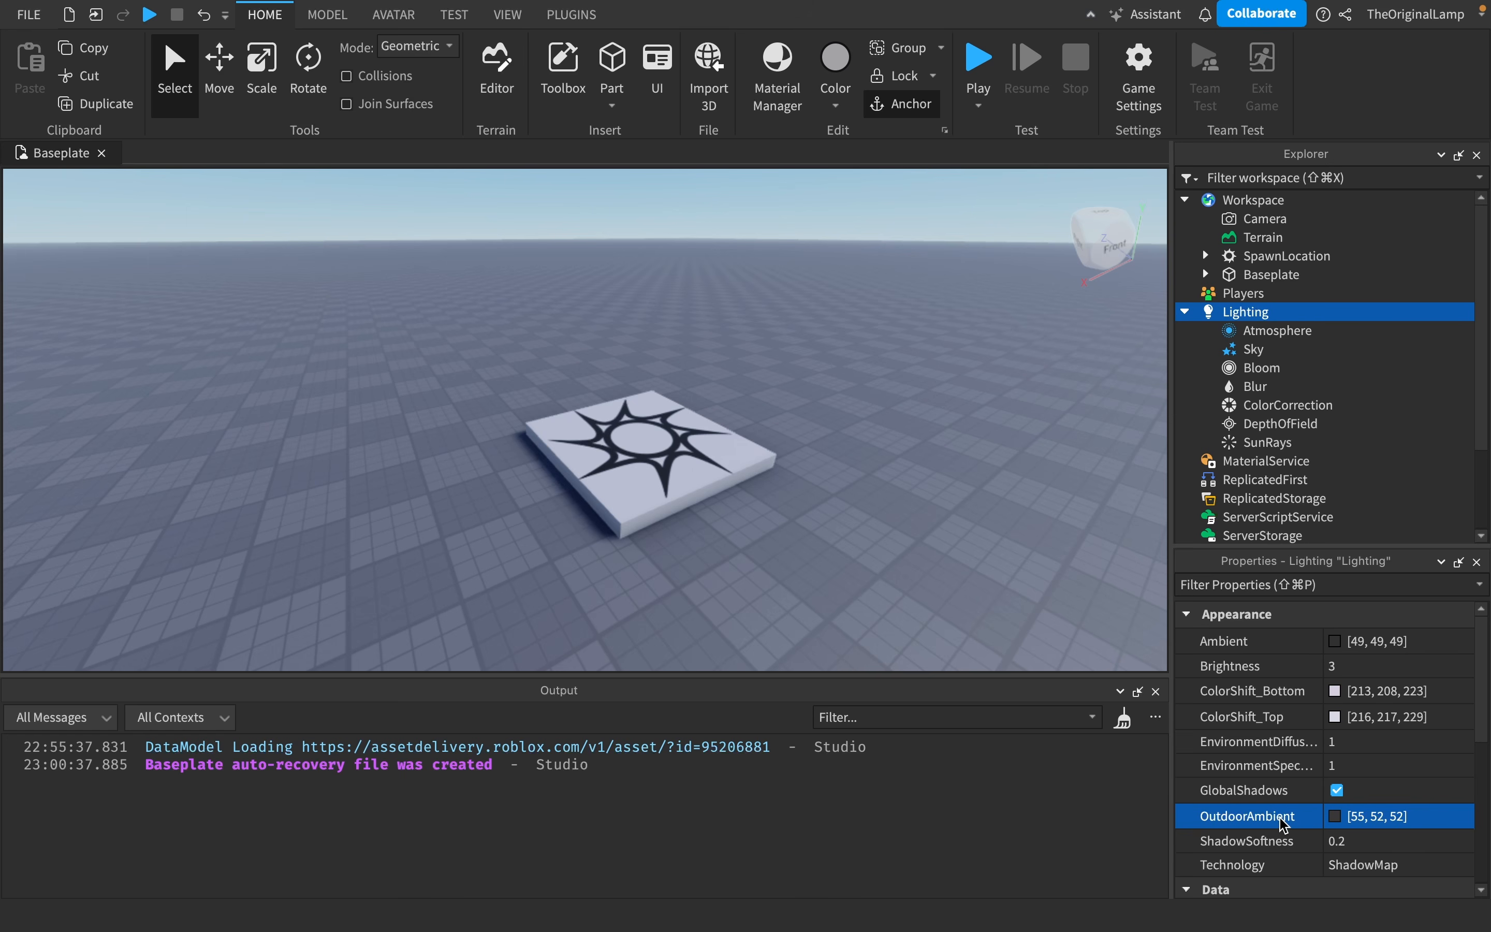
# - Try 1 and 0 for Lighting's ShadowSoftness, inspect the SpawnLocation's shadow up close, and settle on 0.44
pyautogui.scroll(-1, 1278, 638)
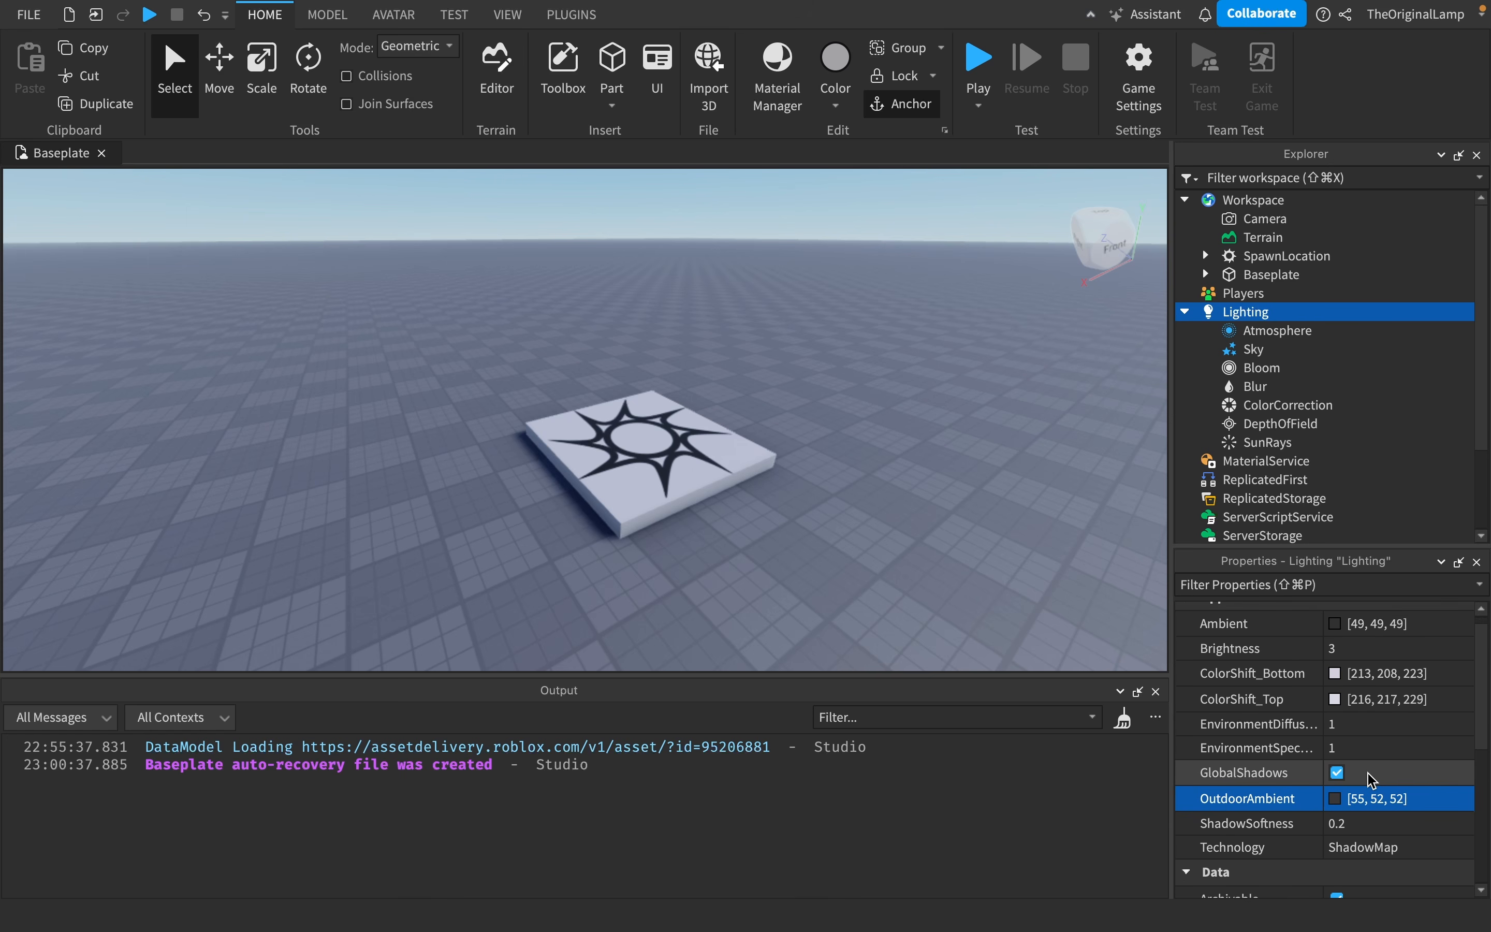
pyautogui.scroll(-3, 1275, 782)
pyautogui.click(1387, 775)
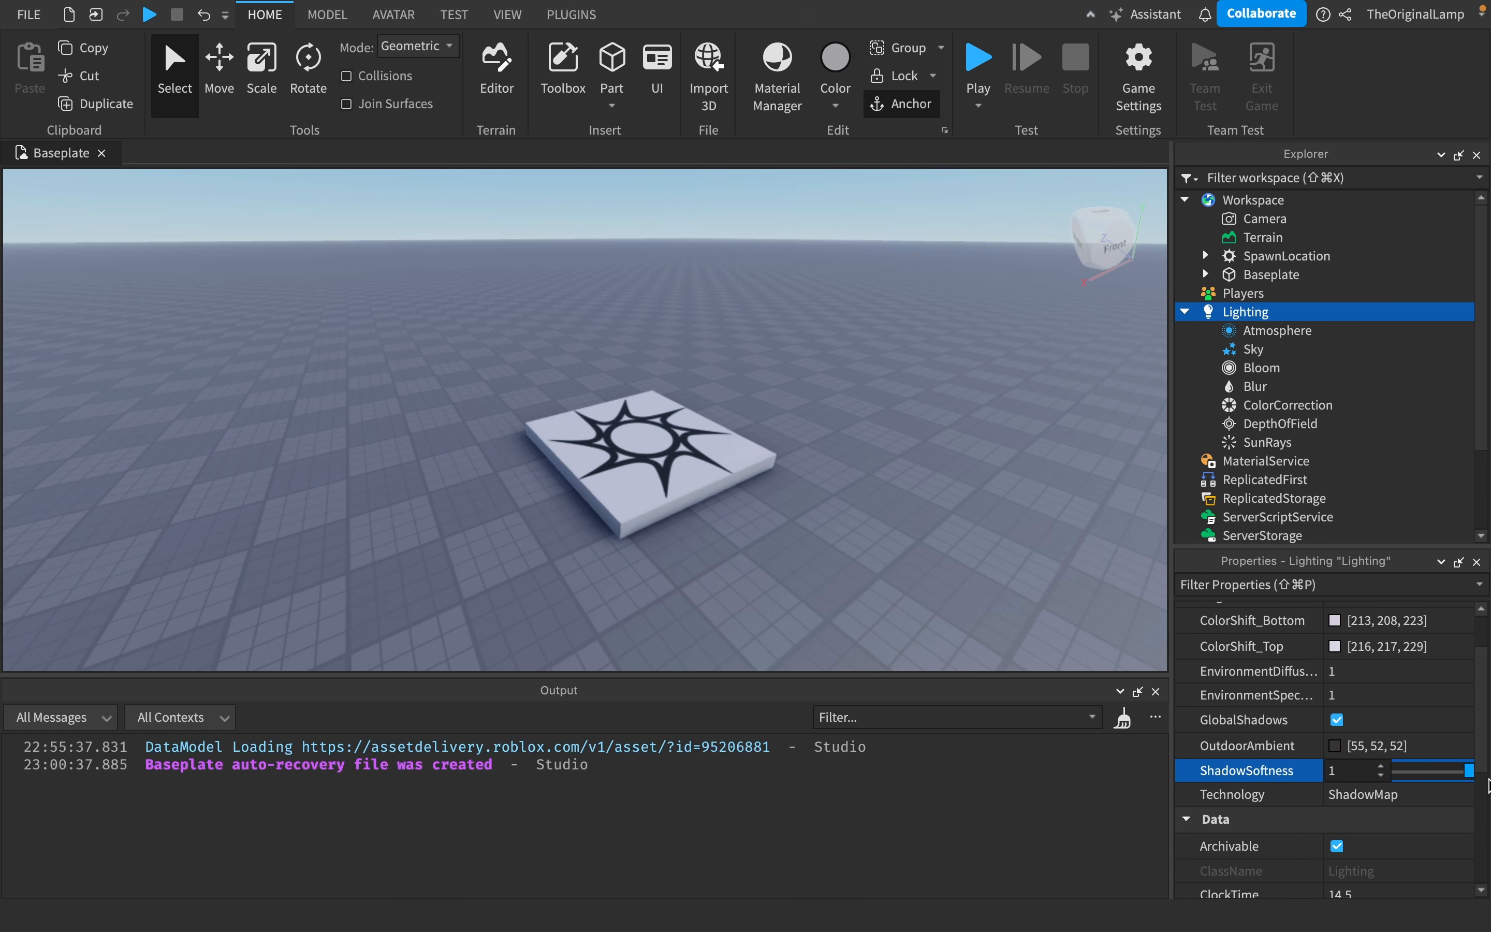
pyautogui.moveTo(1488, 779); pyautogui.dragTo(1347, 794)
pyautogui.press('w')
pyautogui.moveTo(895, 522); pyautogui.dragTo(894, 522, button='right')
pyautogui.click(1429, 775)
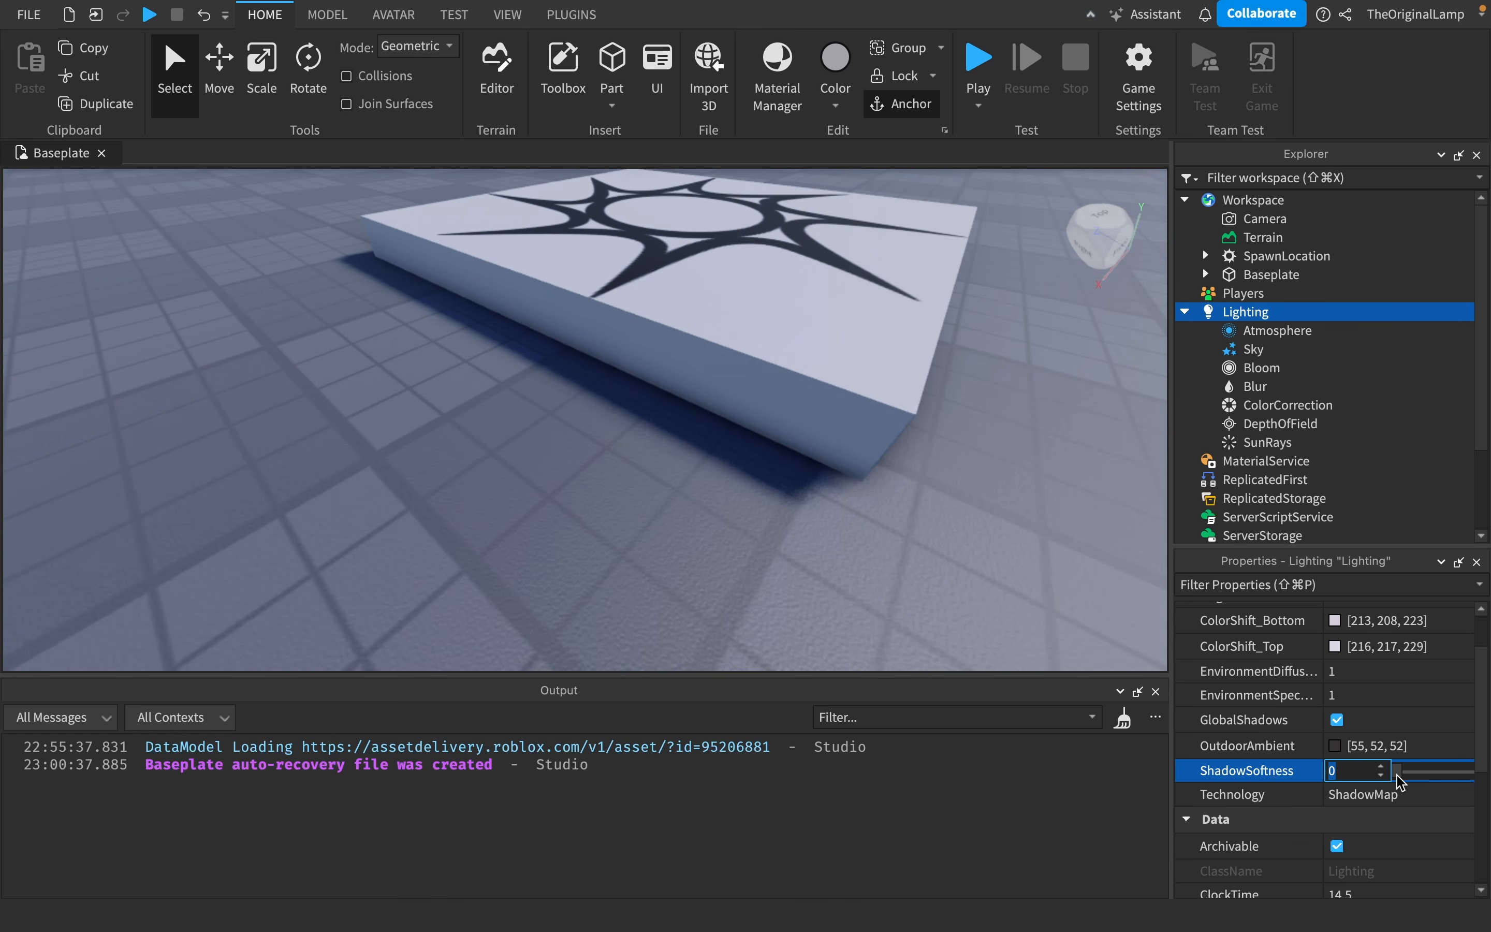
pyautogui.moveTo(1399, 781); pyautogui.dragTo(1449, 795)
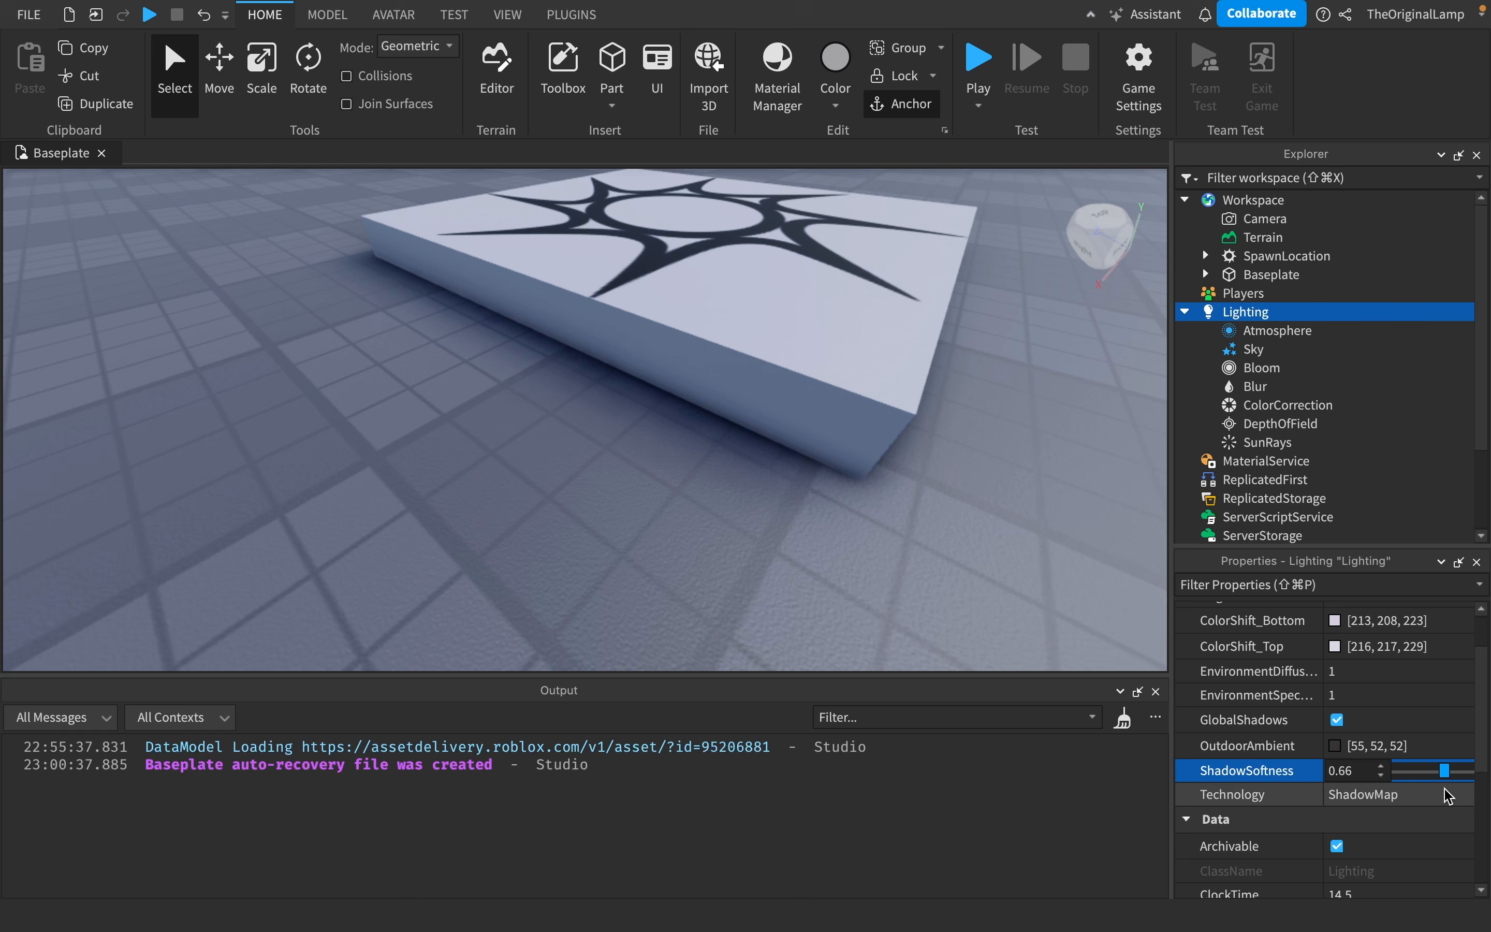
# - Try the Compatibility, Future and Voxel options for Lighting's Technology, and return it to ShadowMap
pyautogui.click(1433, 794)
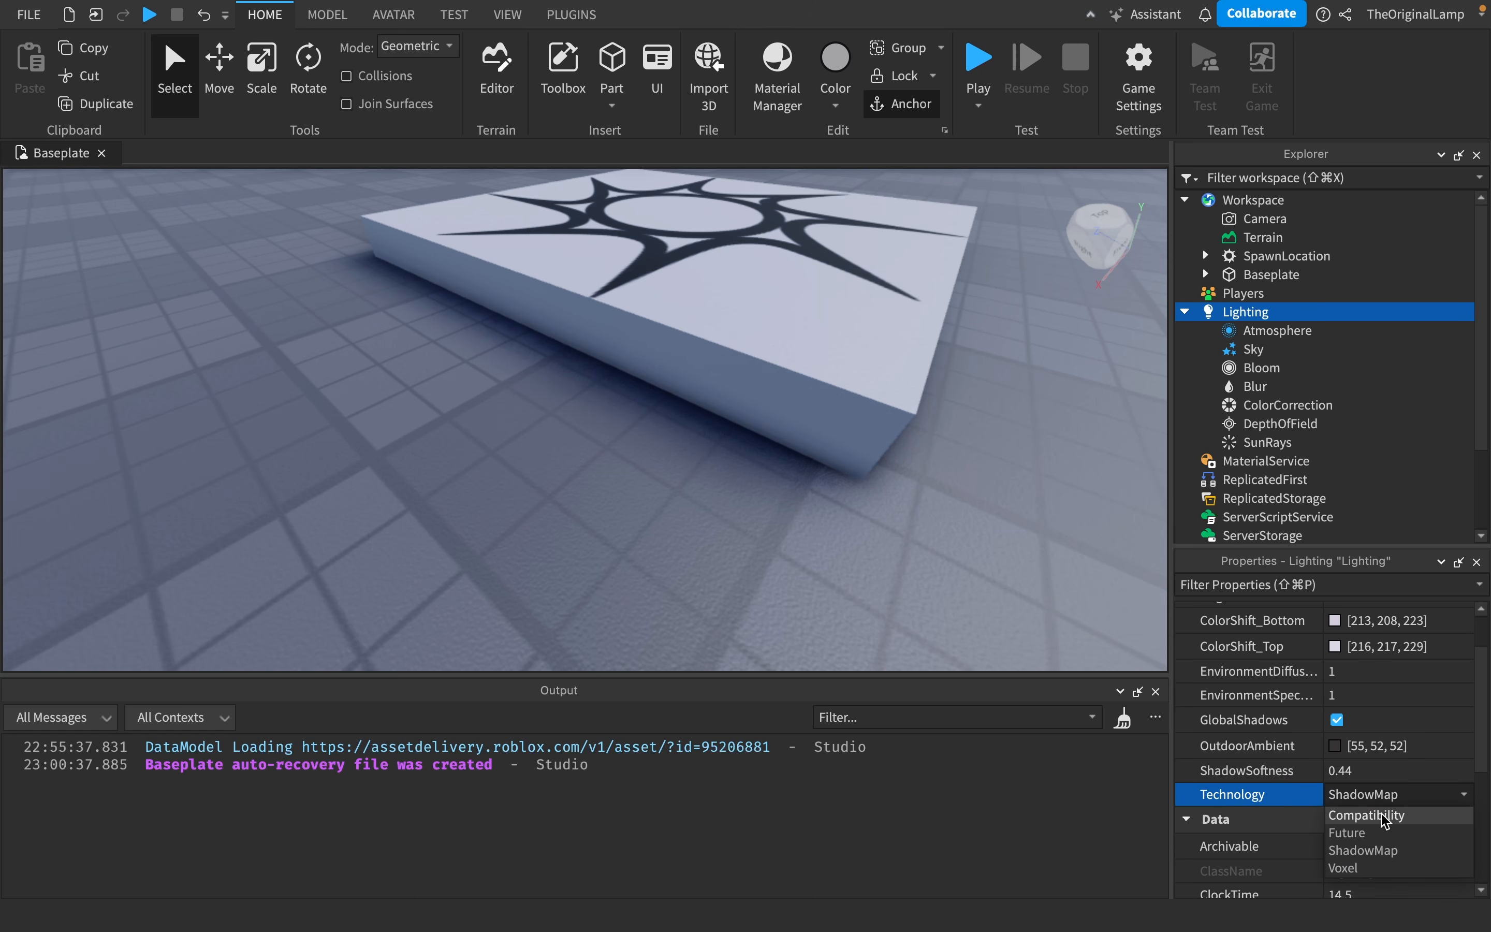
pyautogui.click(1384, 821)
pyautogui.moveTo(821, 515); pyautogui.dragTo(821, 515, button='right')
pyautogui.click(1395, 771)
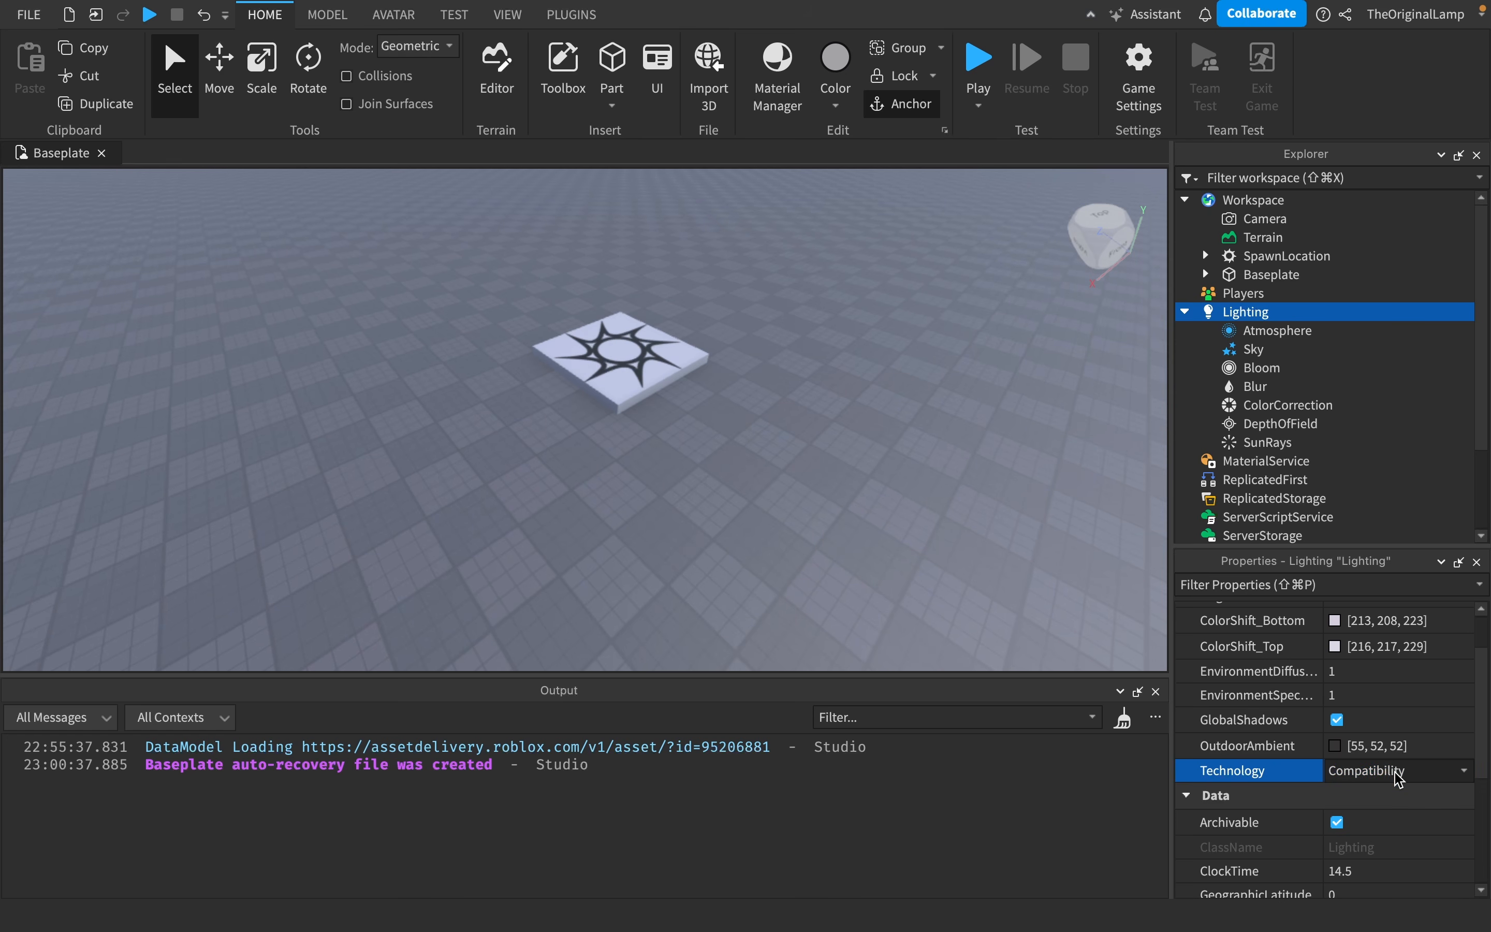
pyautogui.click(1393, 808)
pyautogui.click(1396, 793)
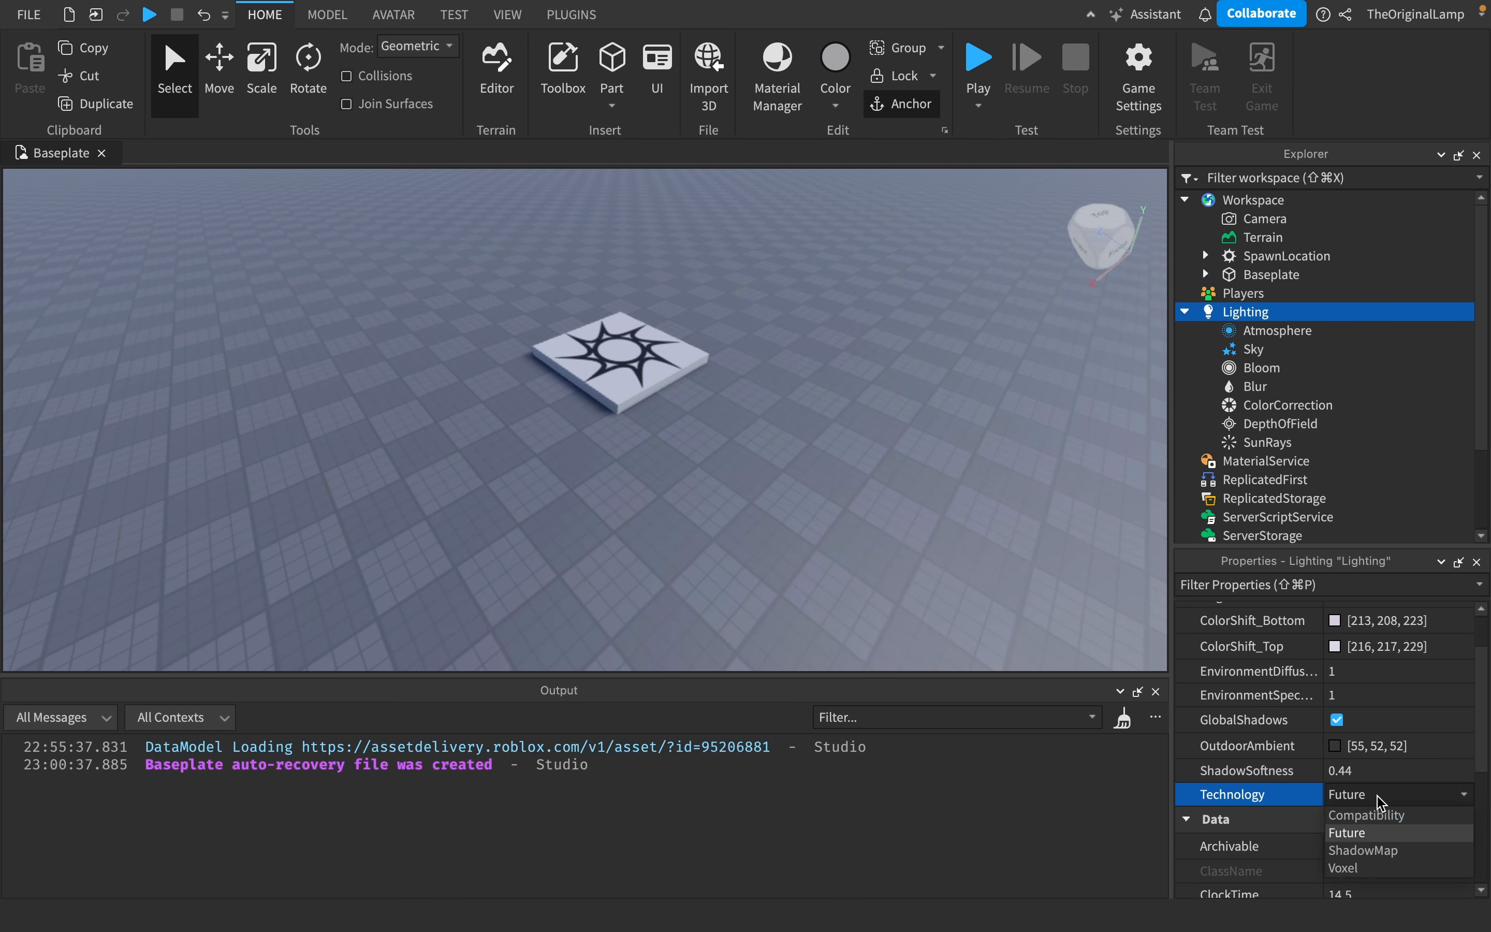
pyautogui.click(1375, 851)
pyautogui.click(1380, 795)
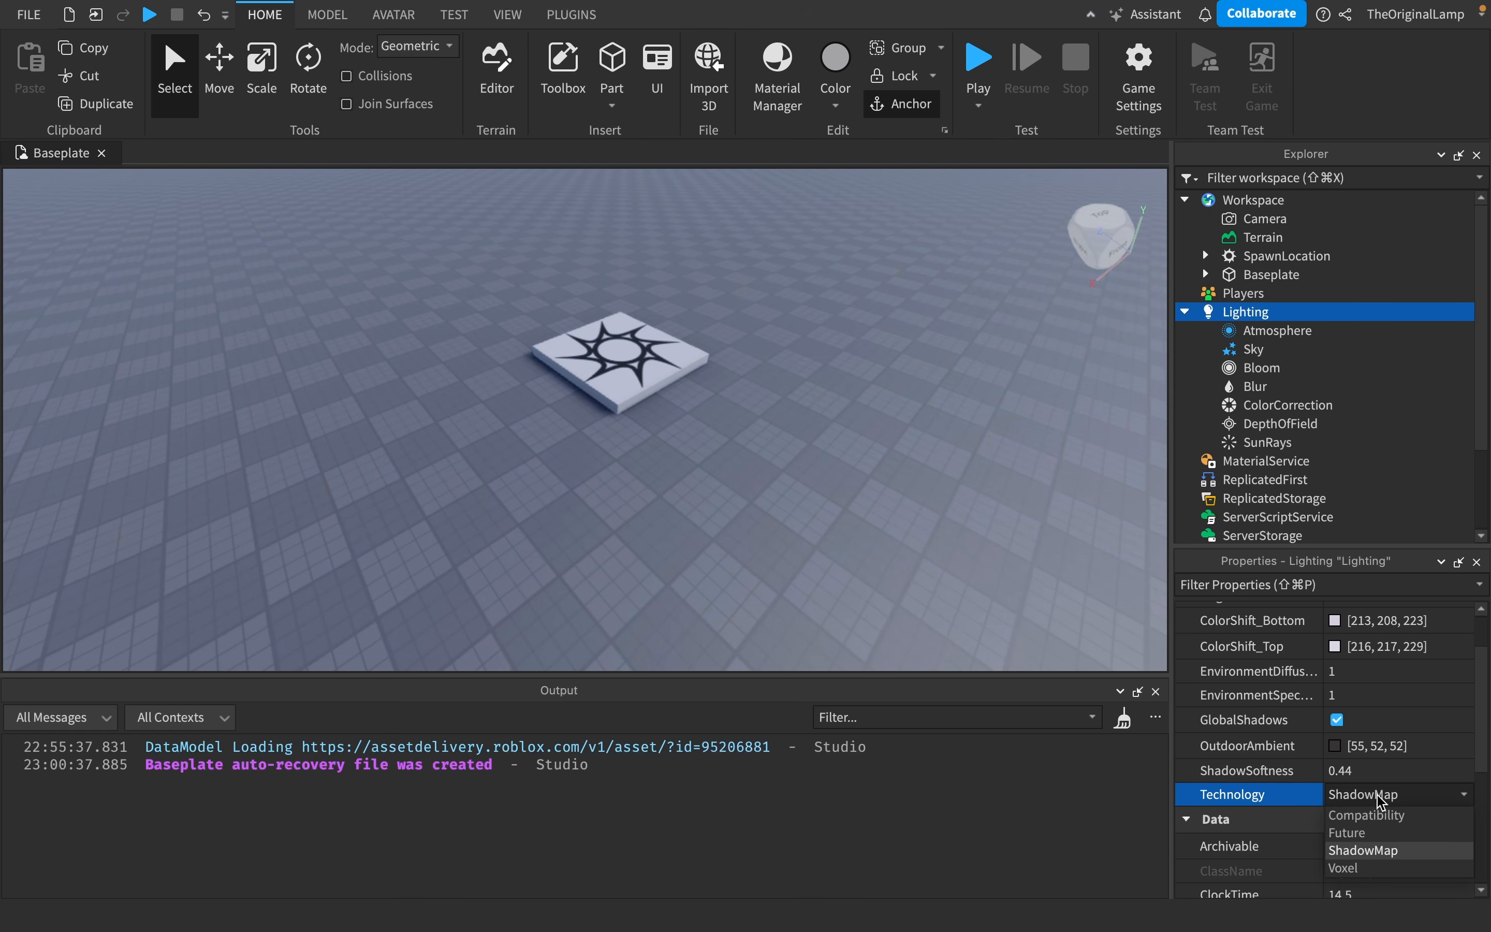
pyautogui.click(1379, 868)
pyautogui.click(1375, 826)
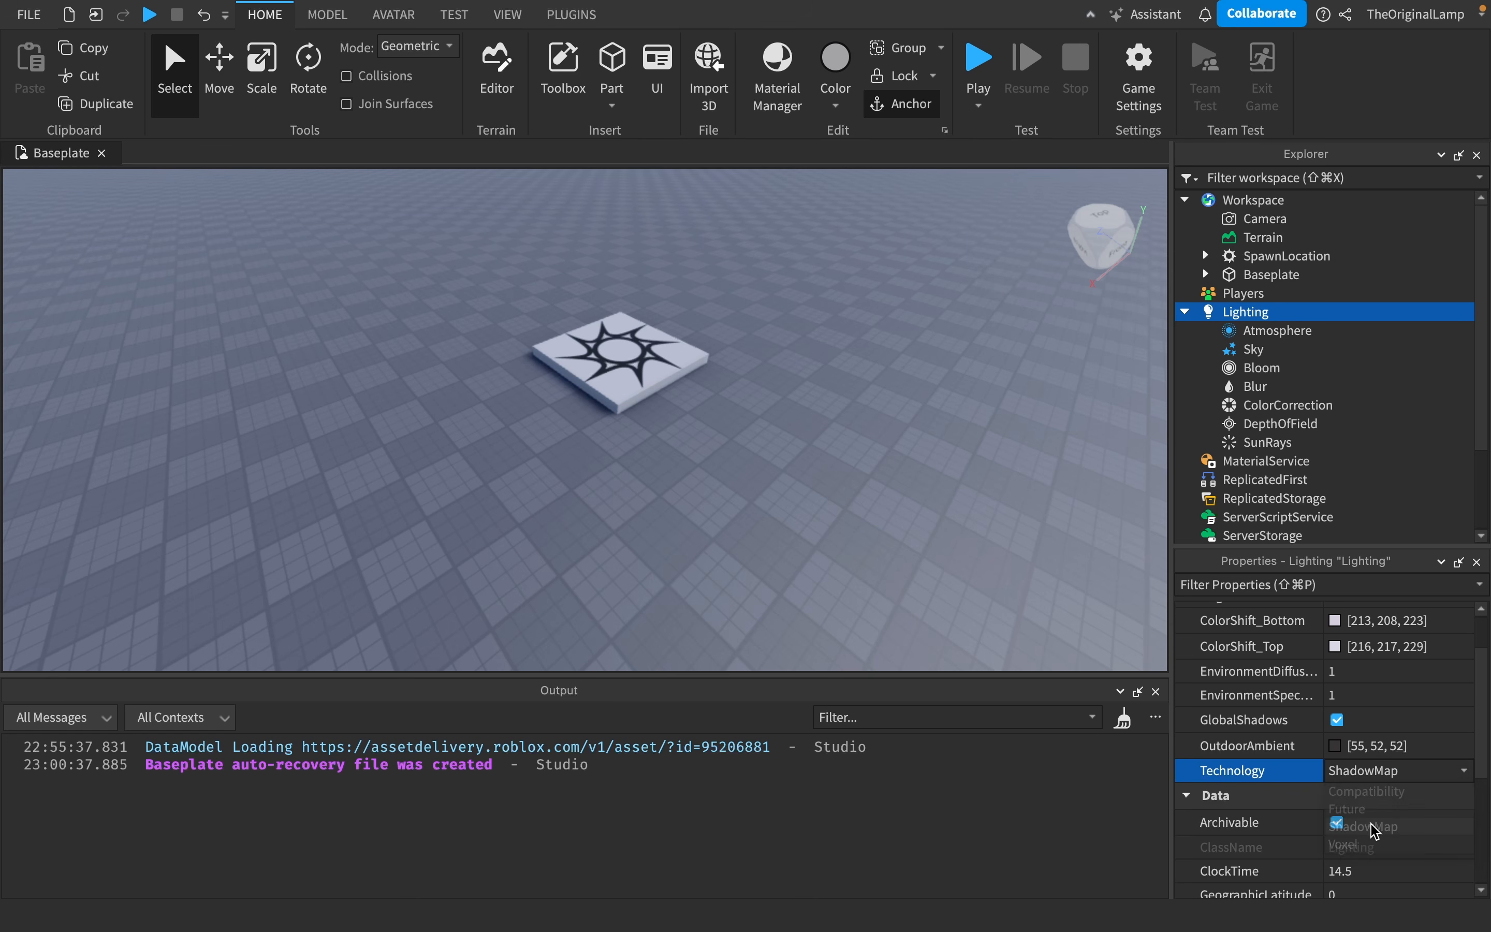
pyautogui.moveTo(875, 396); pyautogui.dragTo(875, 396, button='right')
# - Set Lighting's TimeOfDay to 01:00:00 and look at the scene at night
pyautogui.scroll(-5, 1305, 680)
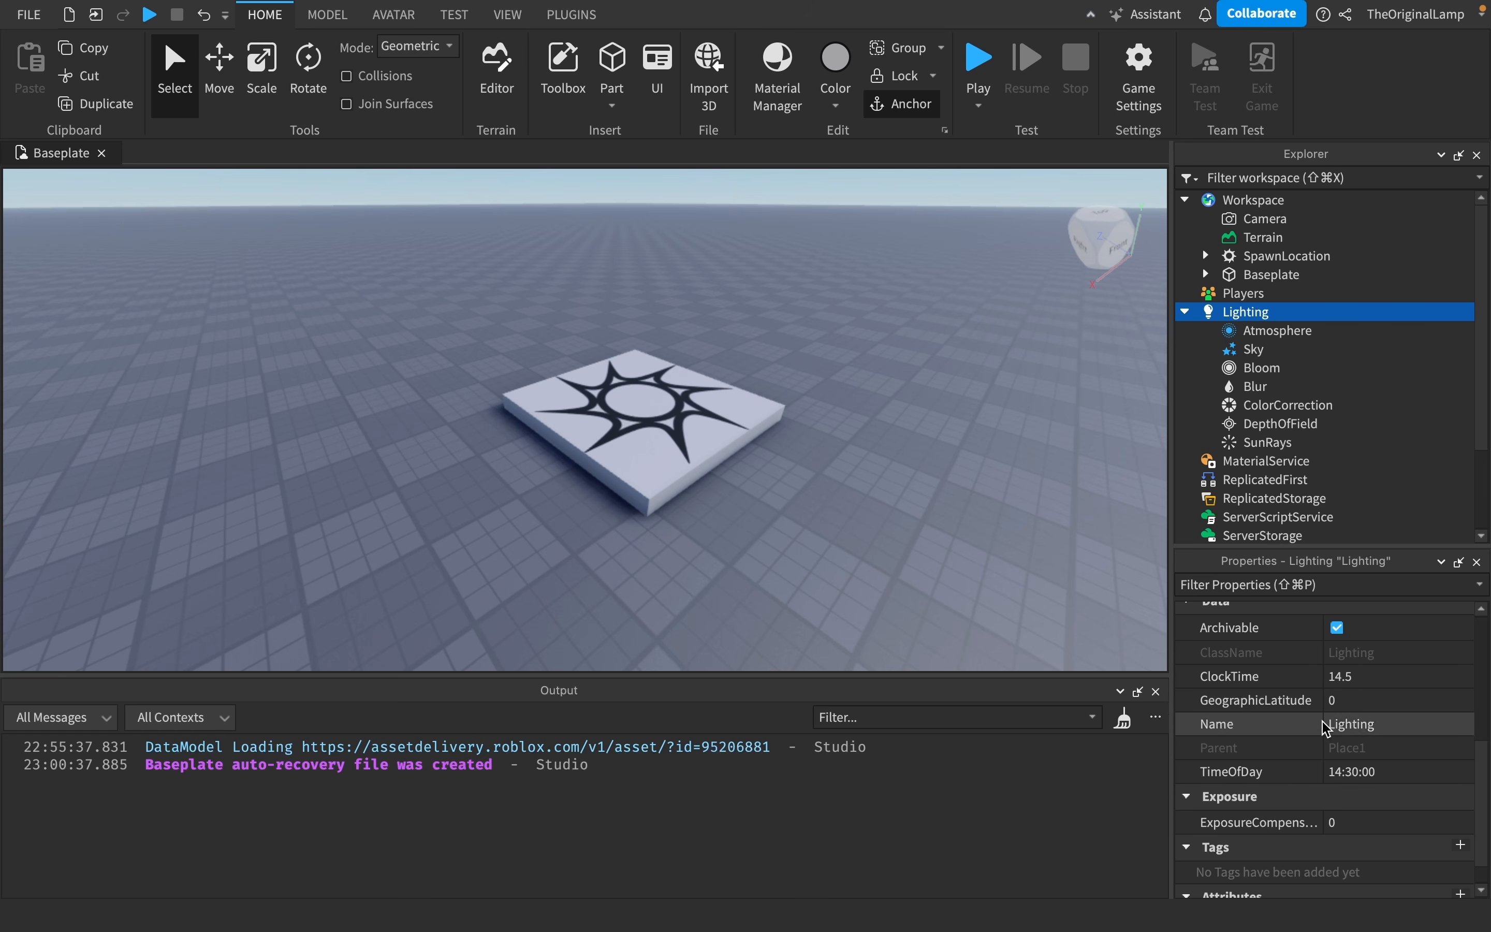
pyautogui.click(1390, 770)
pyautogui.write('1')
pyautogui.press('Return')
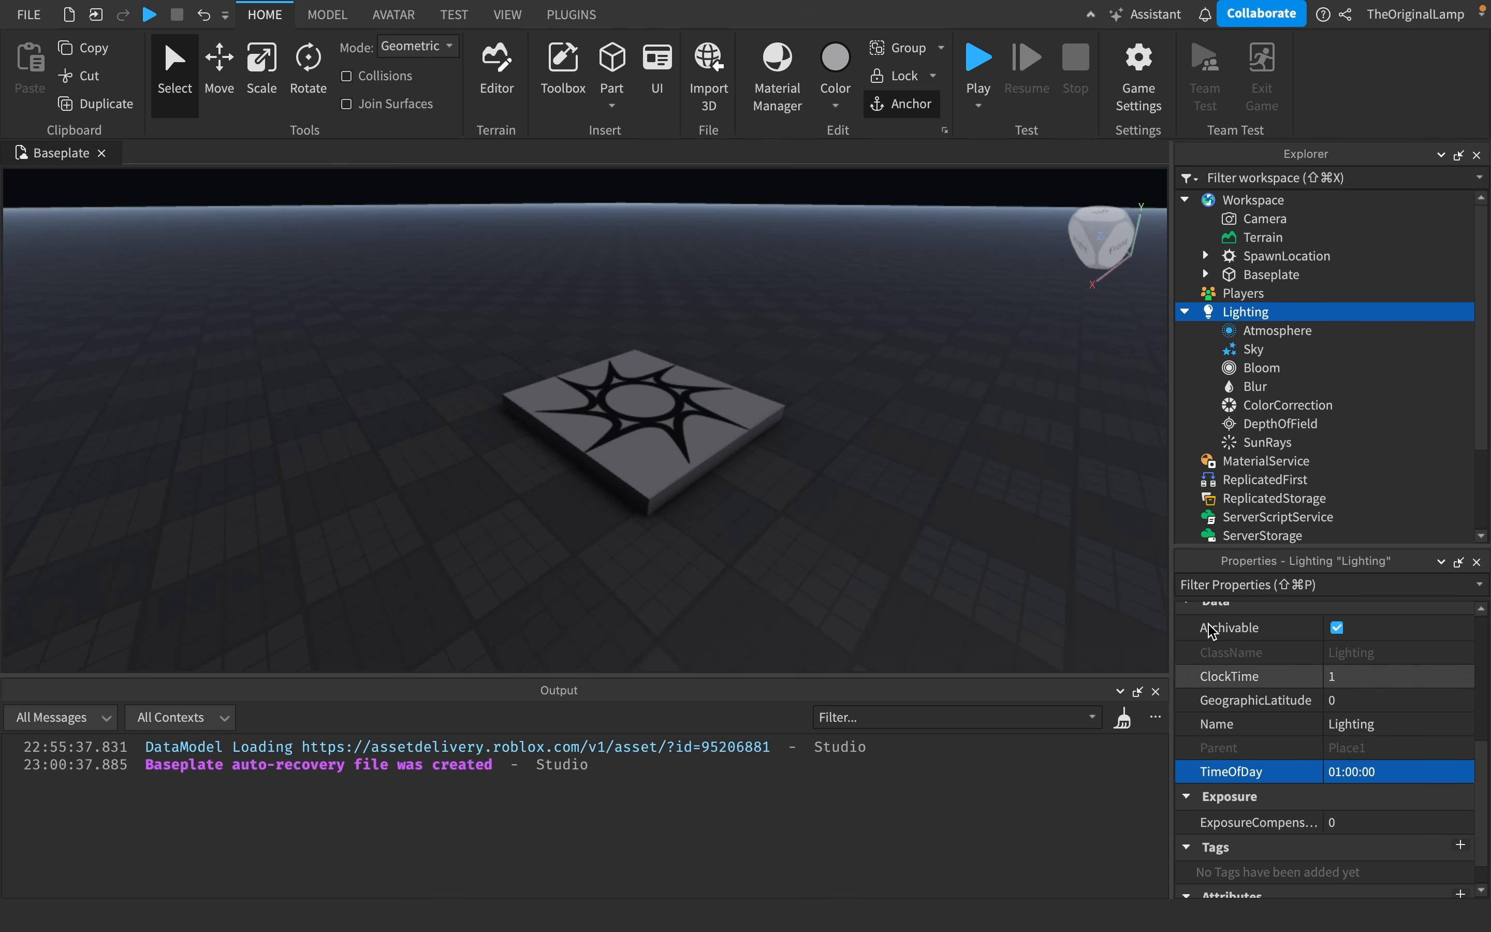
pyautogui.moveTo(984, 395); pyautogui.dragTo(986, 395, button='right')
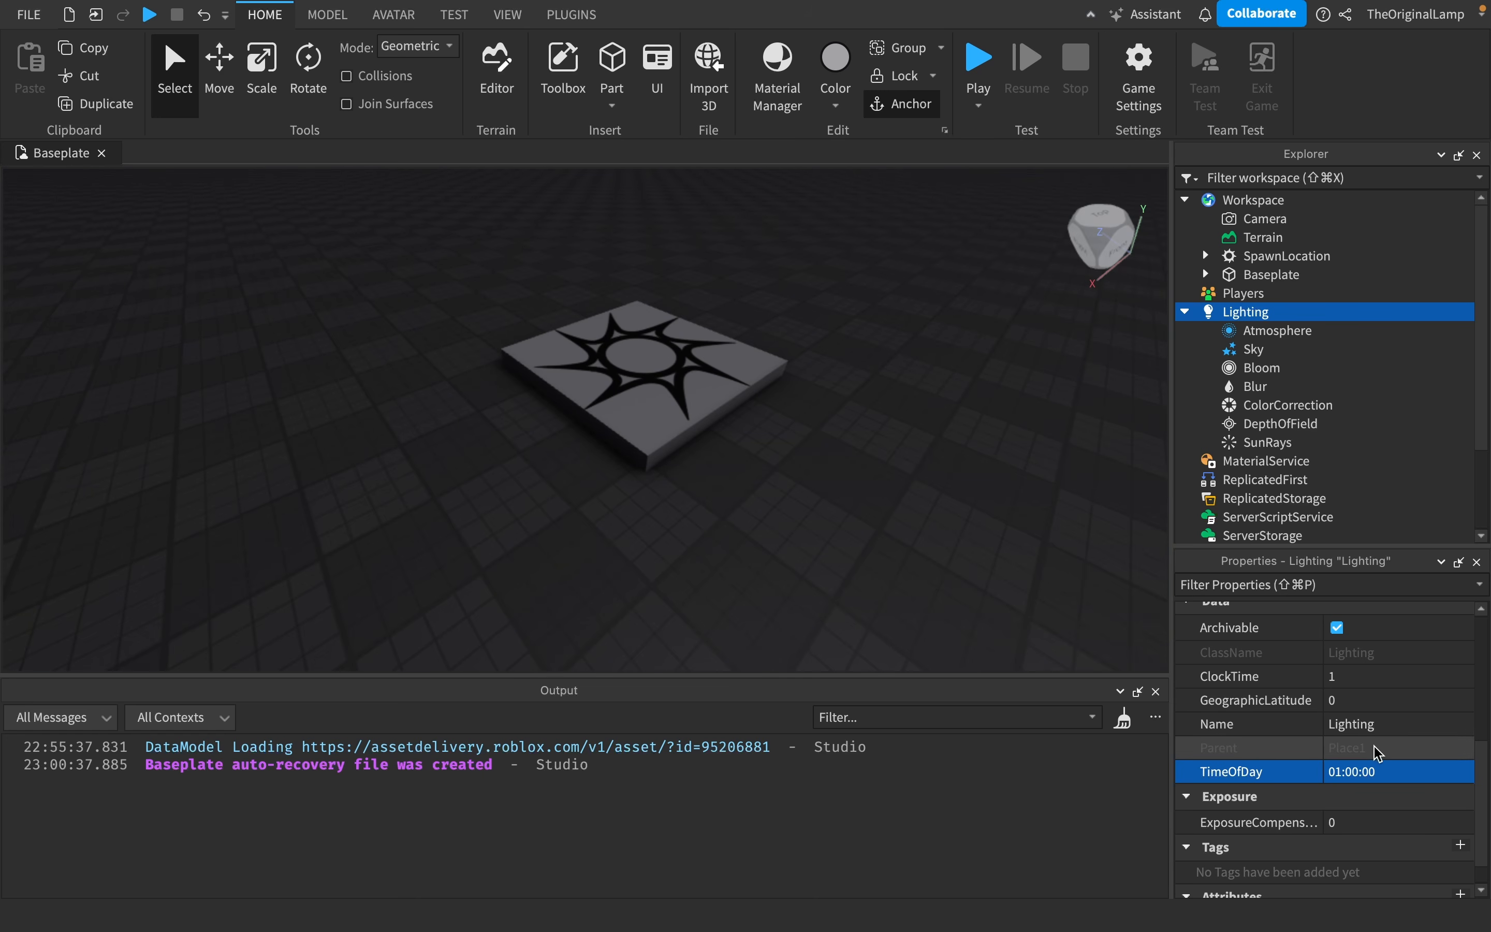
# - Set Lighting's TimeOfDay to 14:30 and look up at the sun in the sky
pyautogui.click(1378, 773)
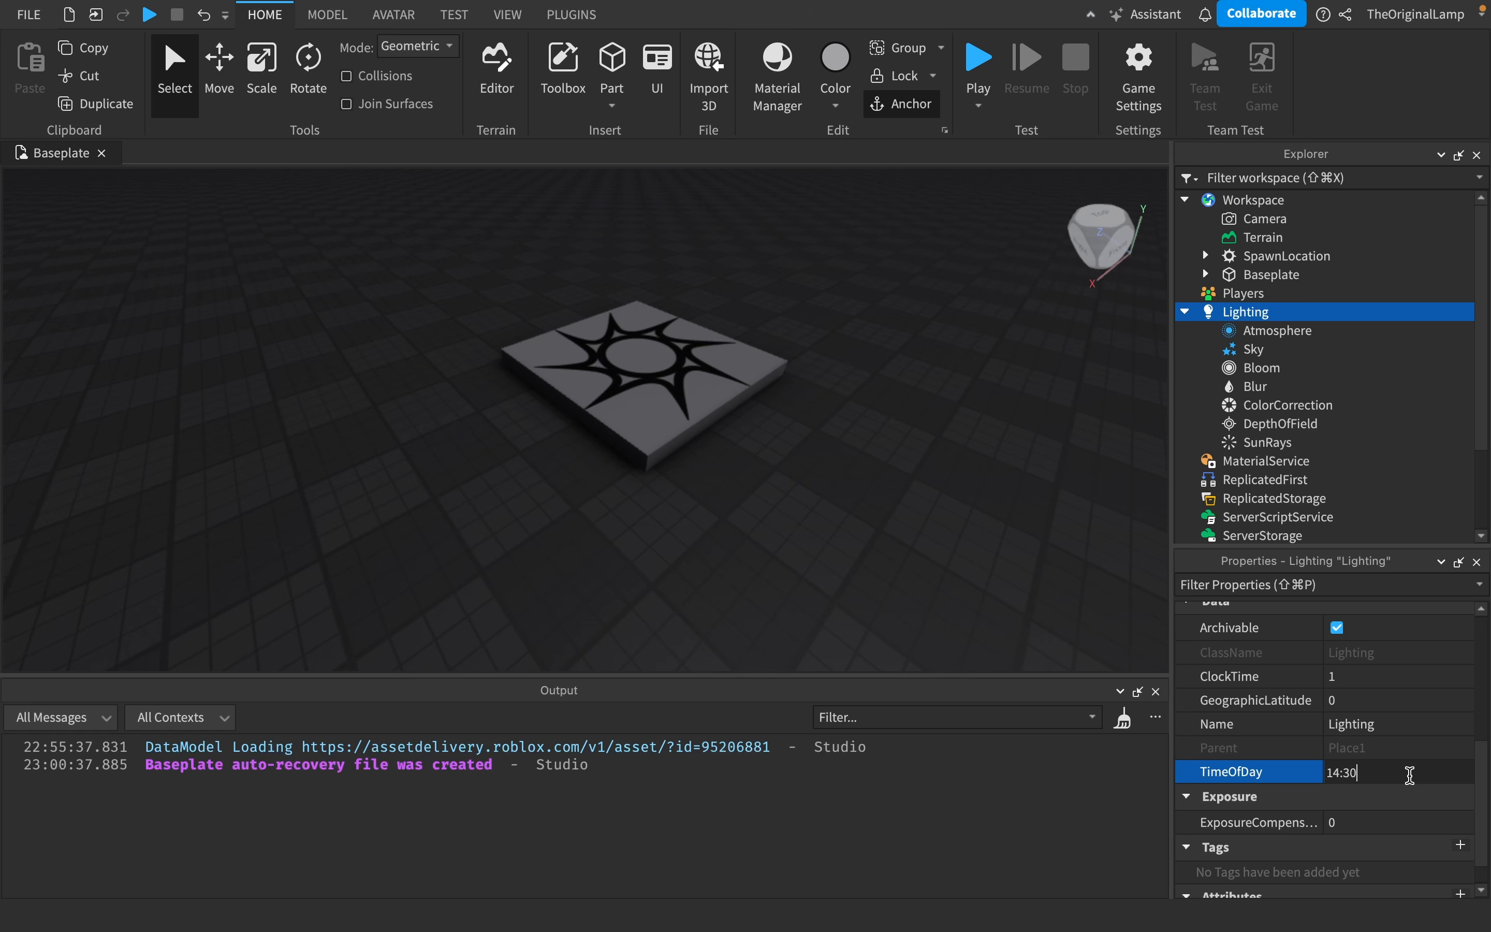
pyautogui.write('14:30')
pyautogui.press('Return')
pyautogui.moveTo(926, 402); pyautogui.dragTo(926, 402, button='right')
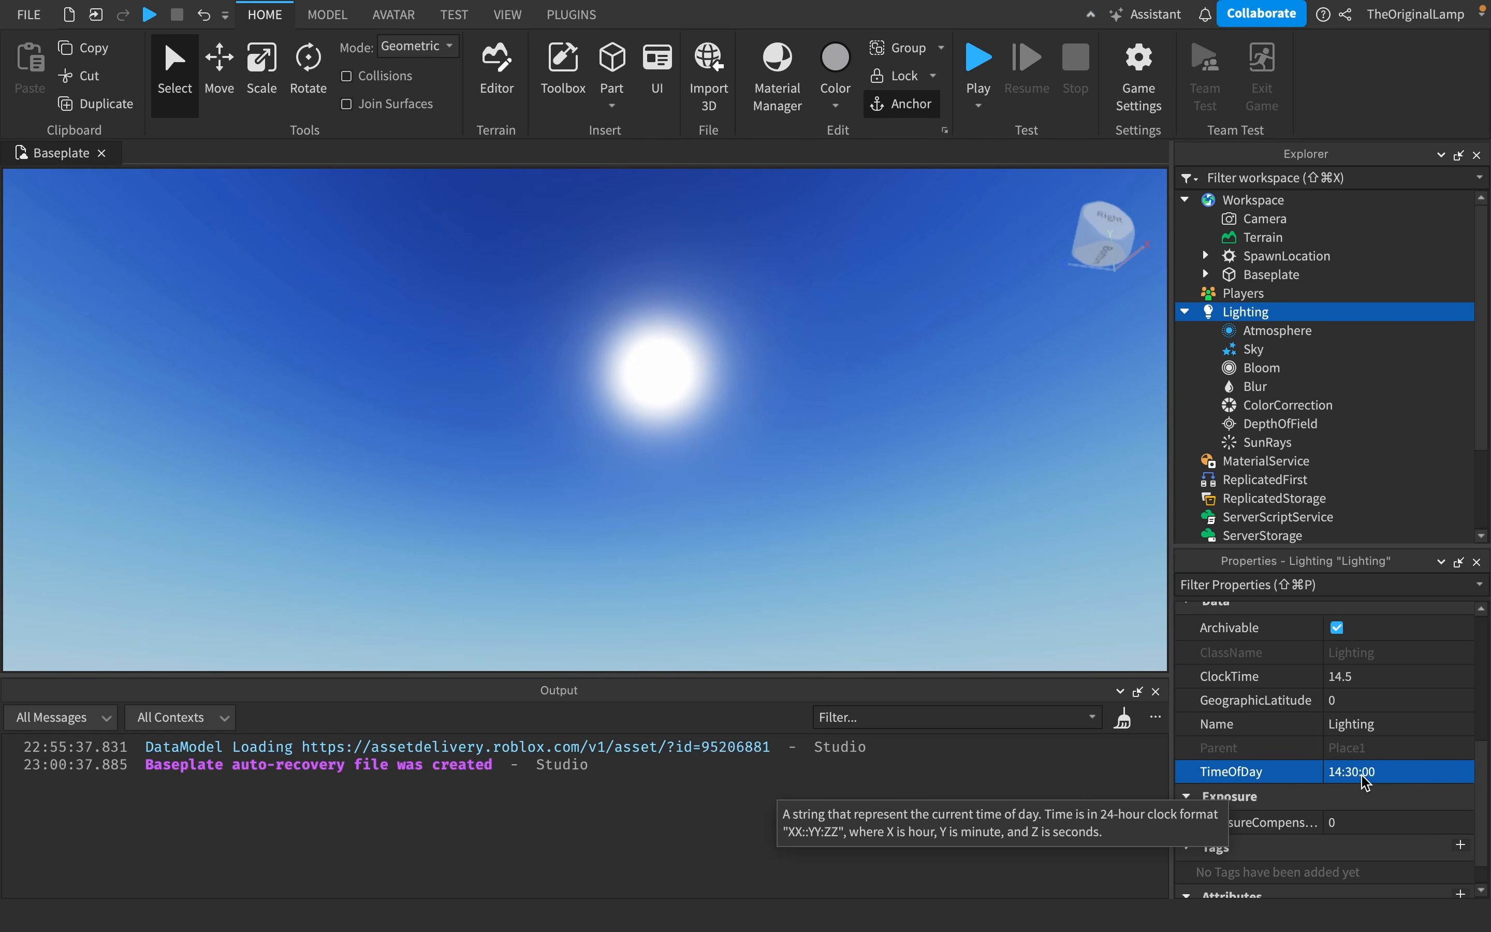
# - Add a new Script to ServerScriptService
pyautogui.scroll(-2, 1318, 476)
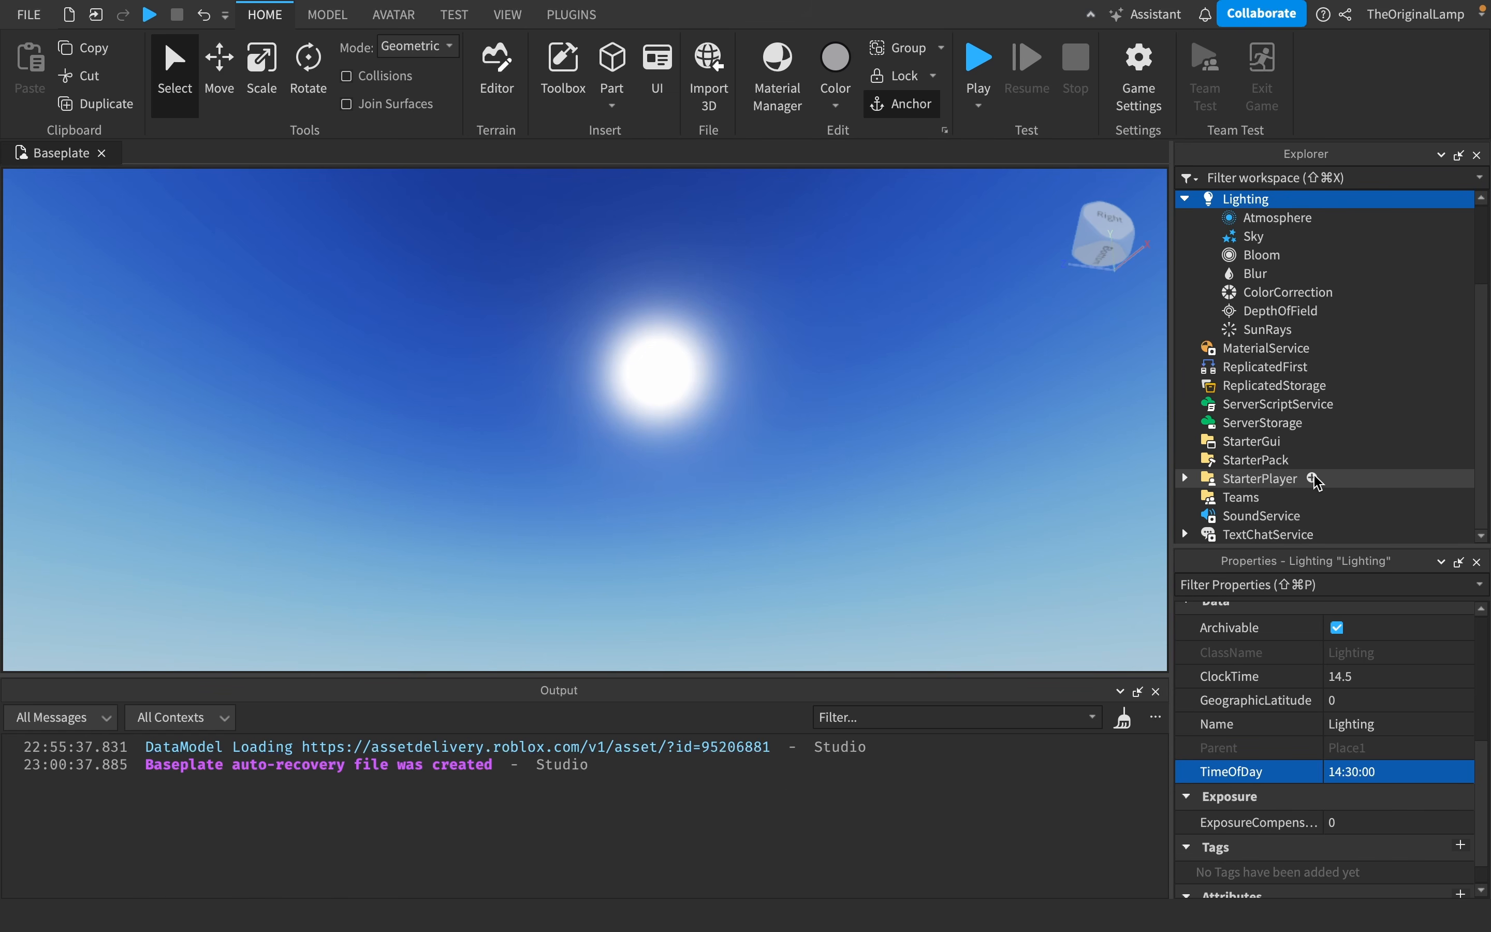
pyautogui.click(1185, 478)
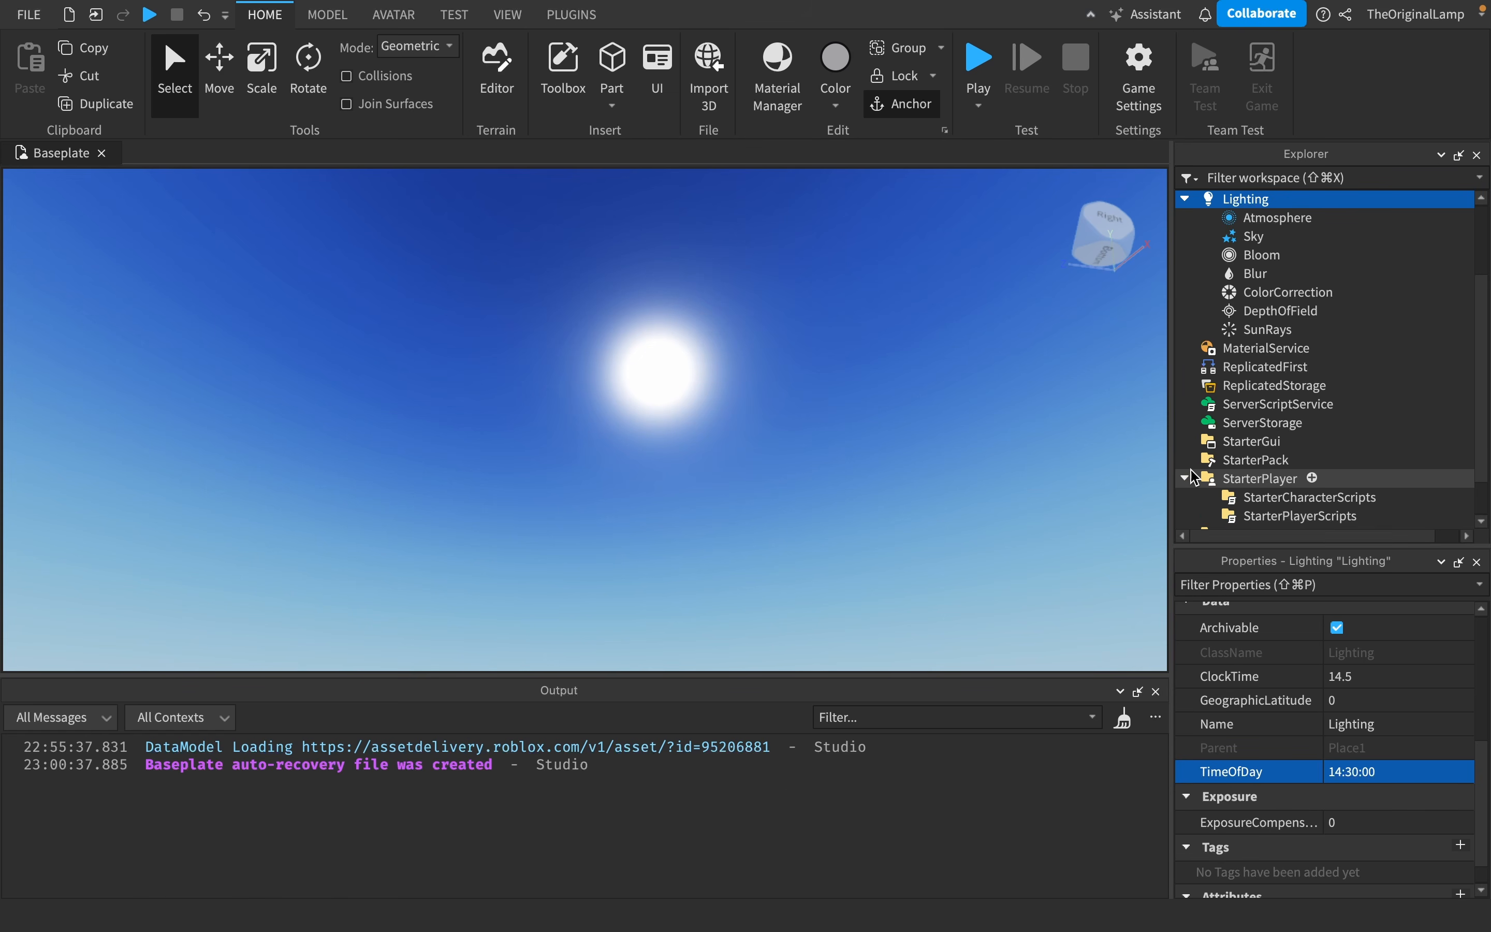
pyautogui.click(1185, 479)
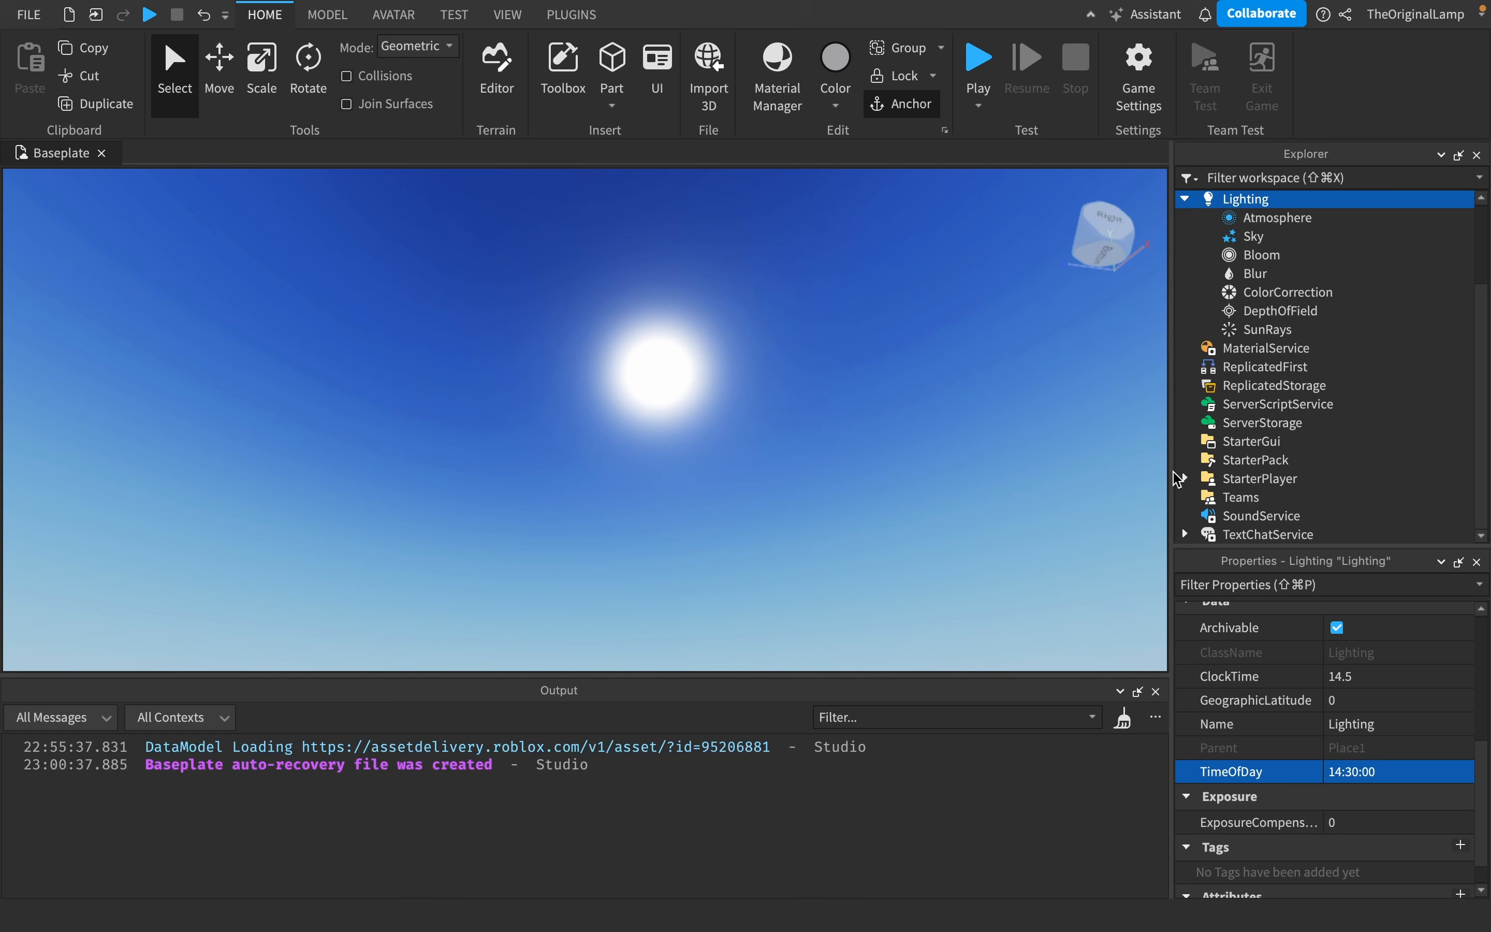
pyautogui.click(1347, 403)
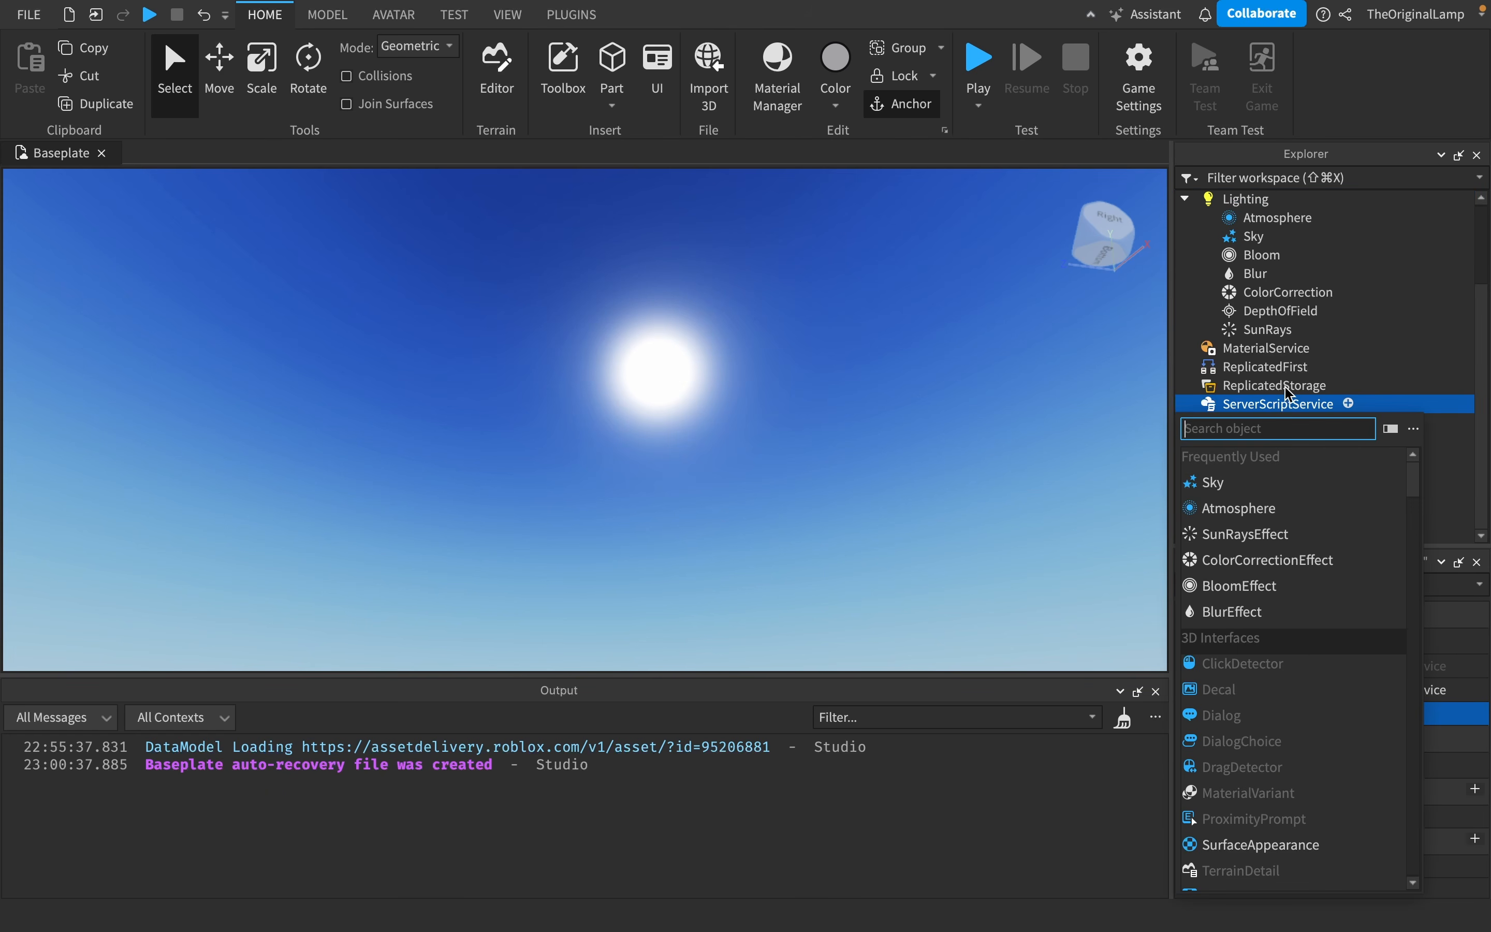
pyautogui.press('Escape')
pyautogui.click(1349, 404)
pyautogui.write('sc')
pyautogui.click(1229, 457)
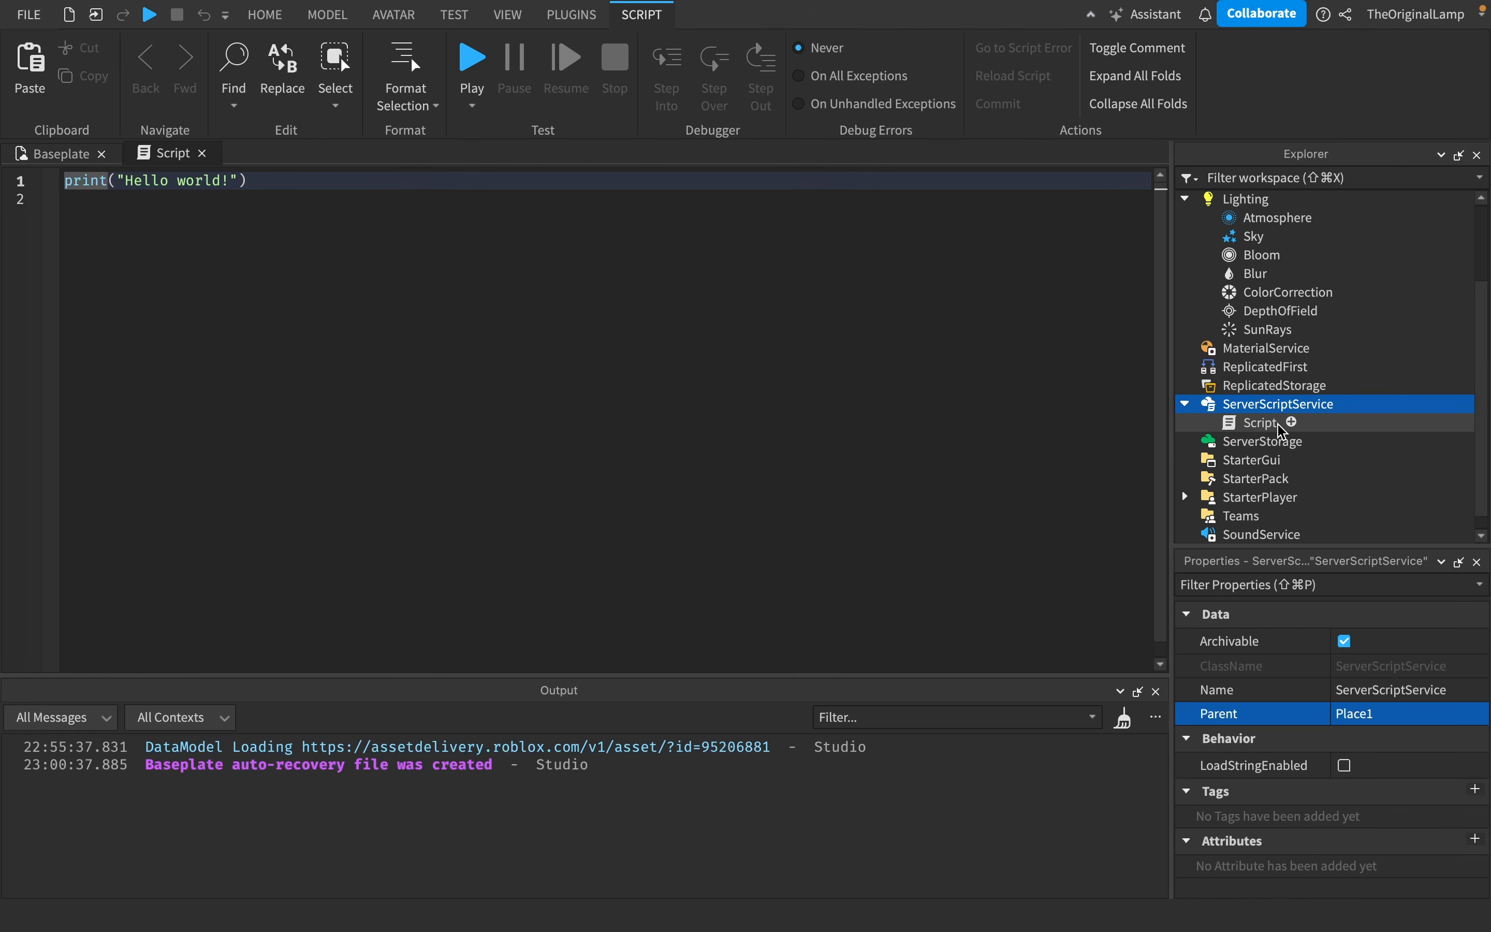
# - Rename the new script in ServerScriptService as MadeInHeaven
pyautogui.click(1269, 424)
pyautogui.write('Ma')
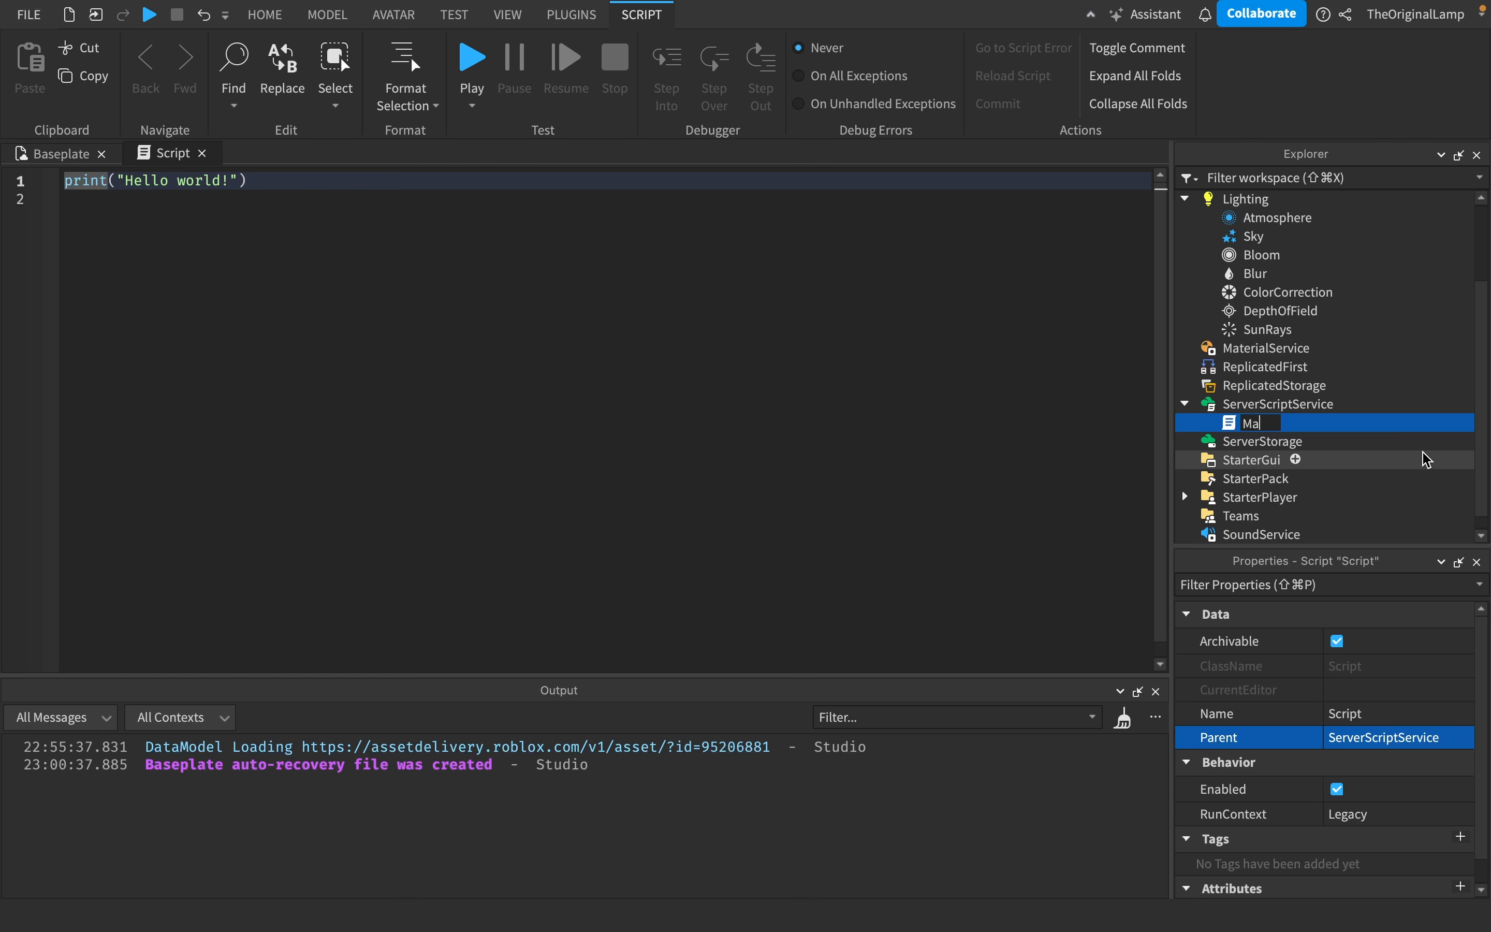
pyautogui.write('deInHeaven')
pyautogui.press('Return')
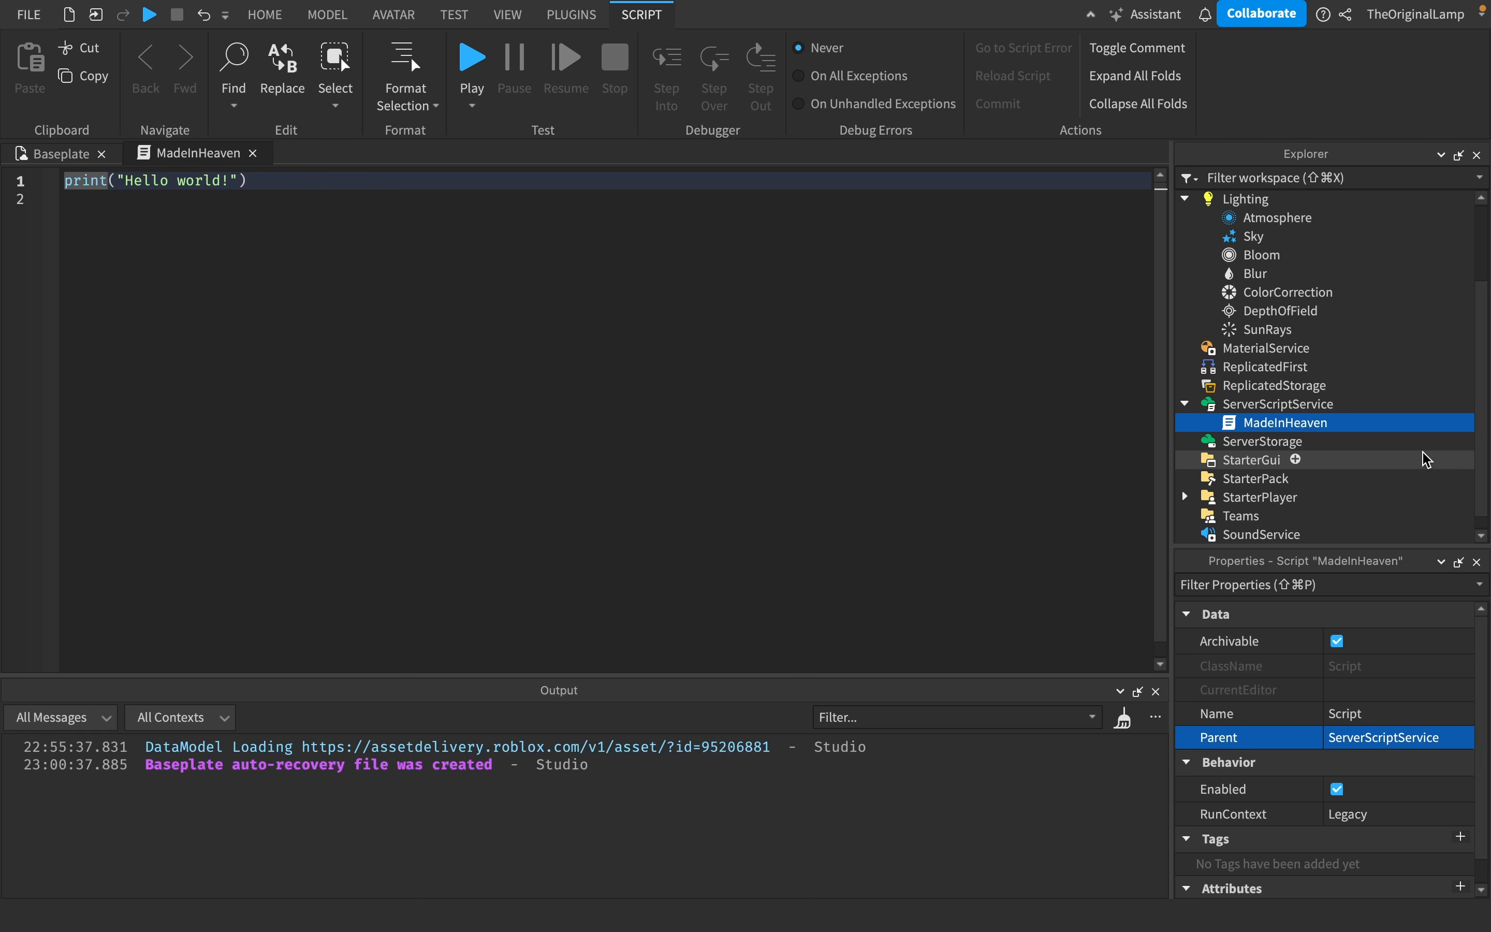
# - Return to the Baseplate scene, look at the SpawnLocation from several sides, and collapse ServerScriptService
pyautogui.click(62, 153)
pyautogui.moveTo(593, 329); pyautogui.dragTo(600, 318, button='right')
pyautogui.press('w')
pyautogui.press('s')
pyautogui.moveTo(761, 310); pyautogui.dragTo(758, 304, button='right')
pyautogui.moveTo(965, 422); pyautogui.dragTo(964, 422, button='right')
pyautogui.press('w')
pyautogui.press('s')
pyautogui.click(1184, 405)
pyautogui.moveTo(895, 366); pyautogui.dragTo(897, 368, button='right')
pyautogui.press('a')
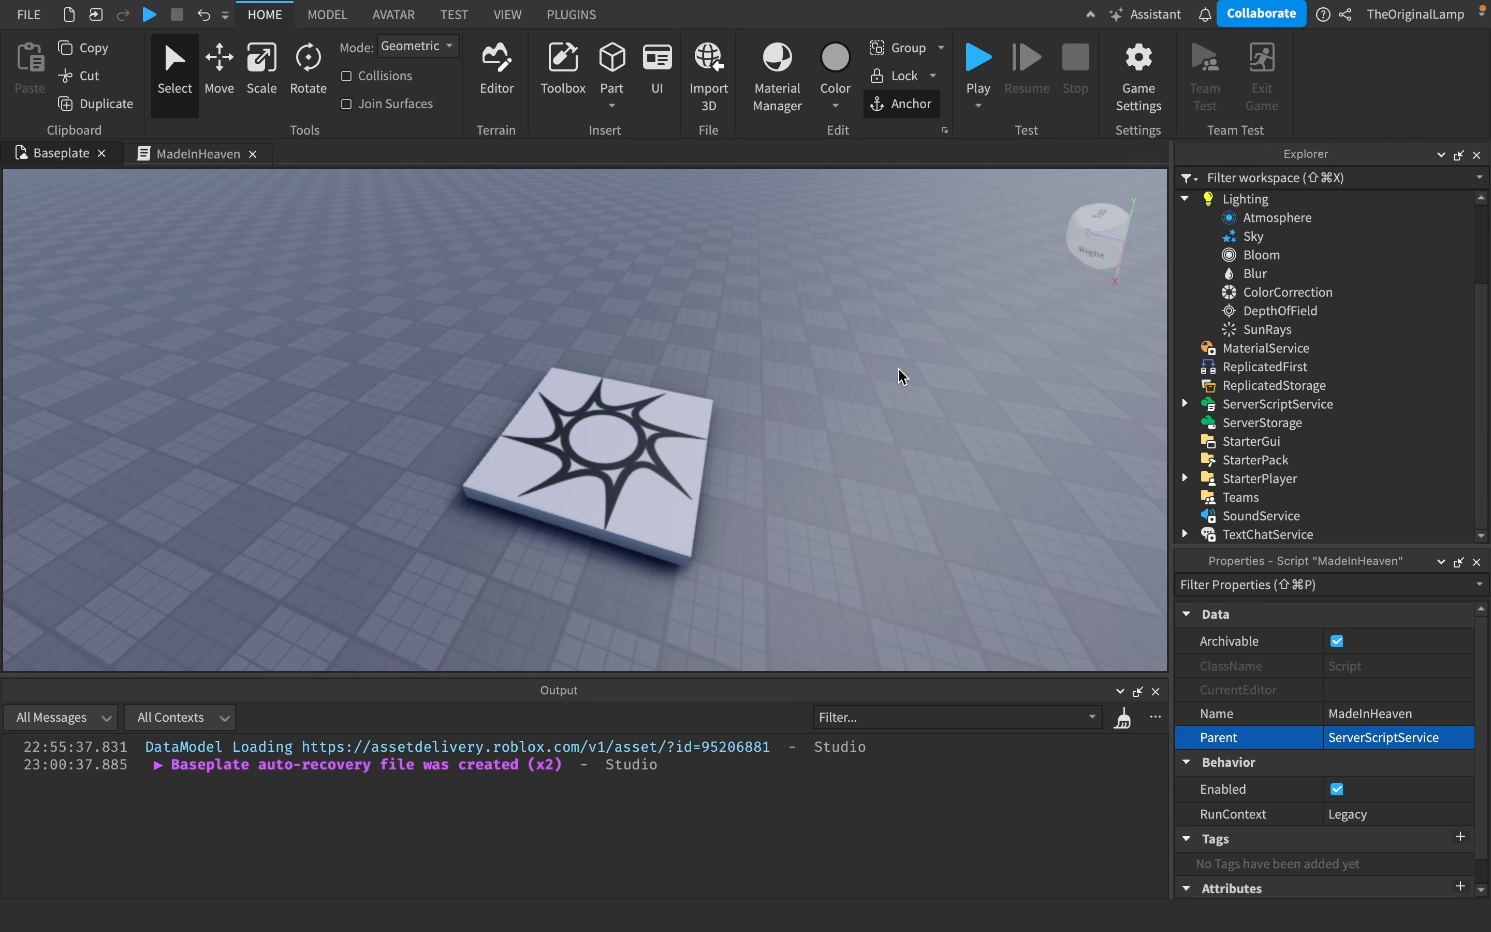
# - Review all of Lighting's properties, from Appearance down to the UseCurrentLighting attribute
pyautogui.scroll(1, 1238, 363)
pyautogui.click(1273, 259)
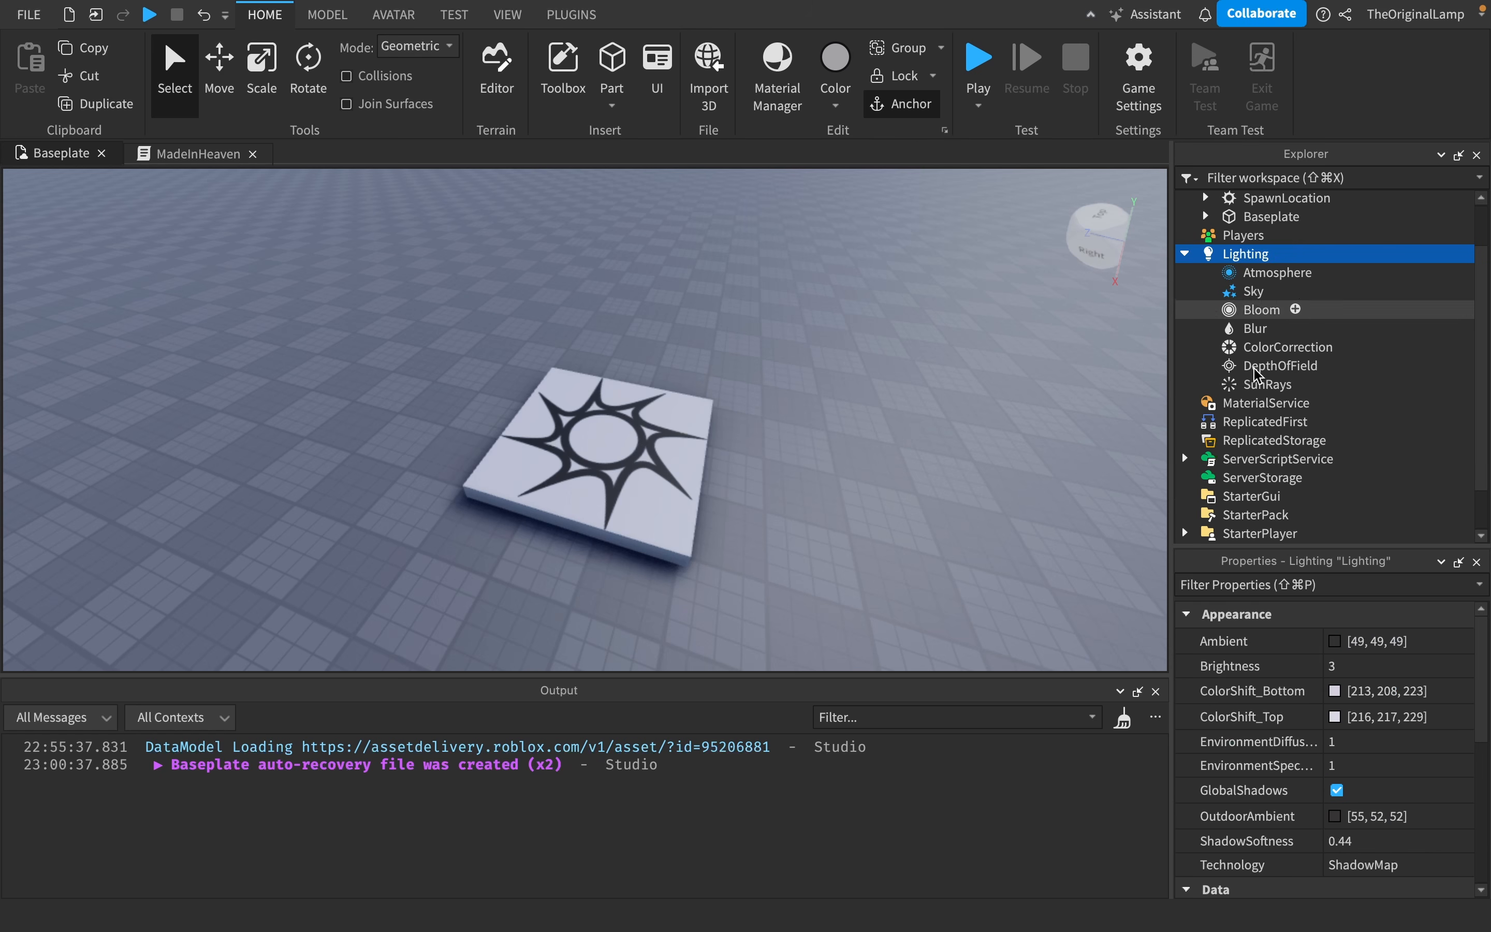
pyautogui.scroll(-6, 1330, 869)
pyautogui.scroll(-1, 1341, 858)
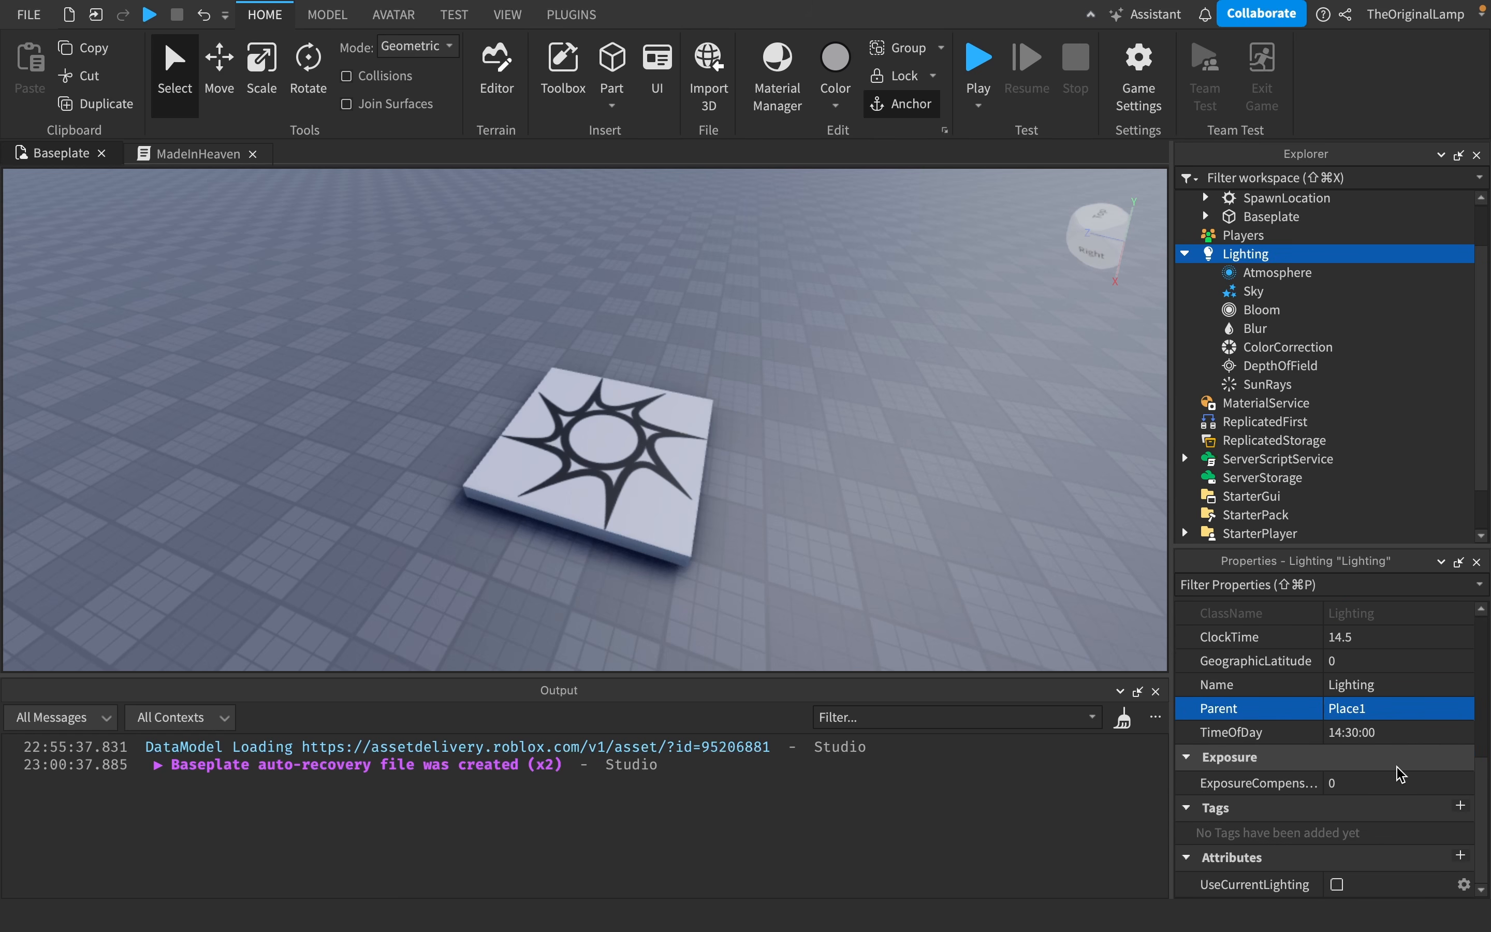
pyautogui.scroll(5, 1380, 795)
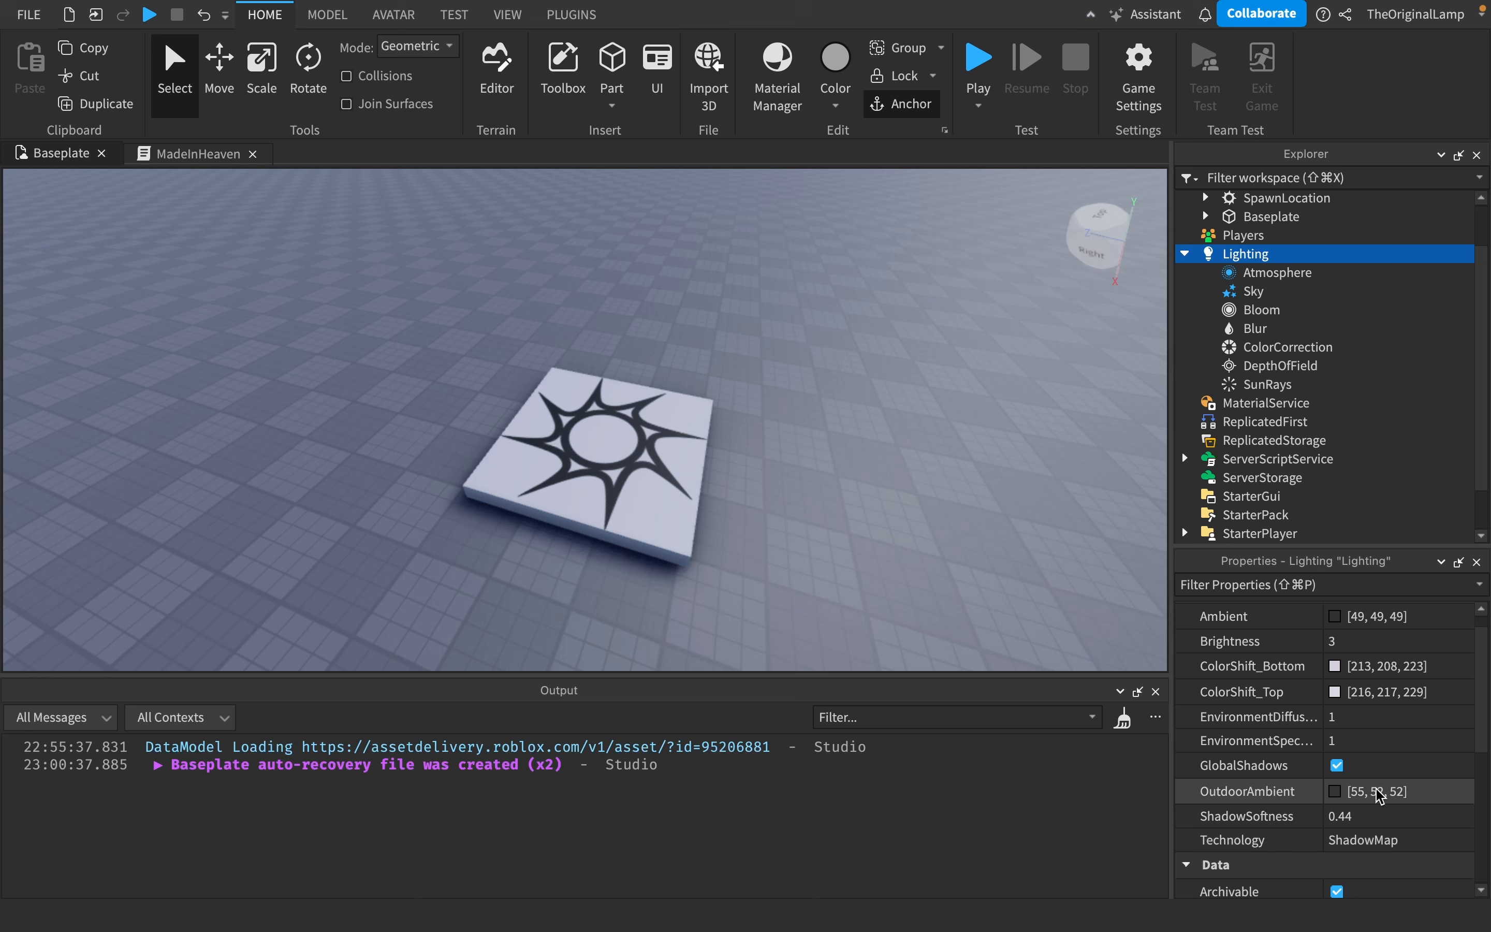
pyautogui.scroll(-3, 1409, 713)
pyautogui.scroll(-4, 1409, 712)
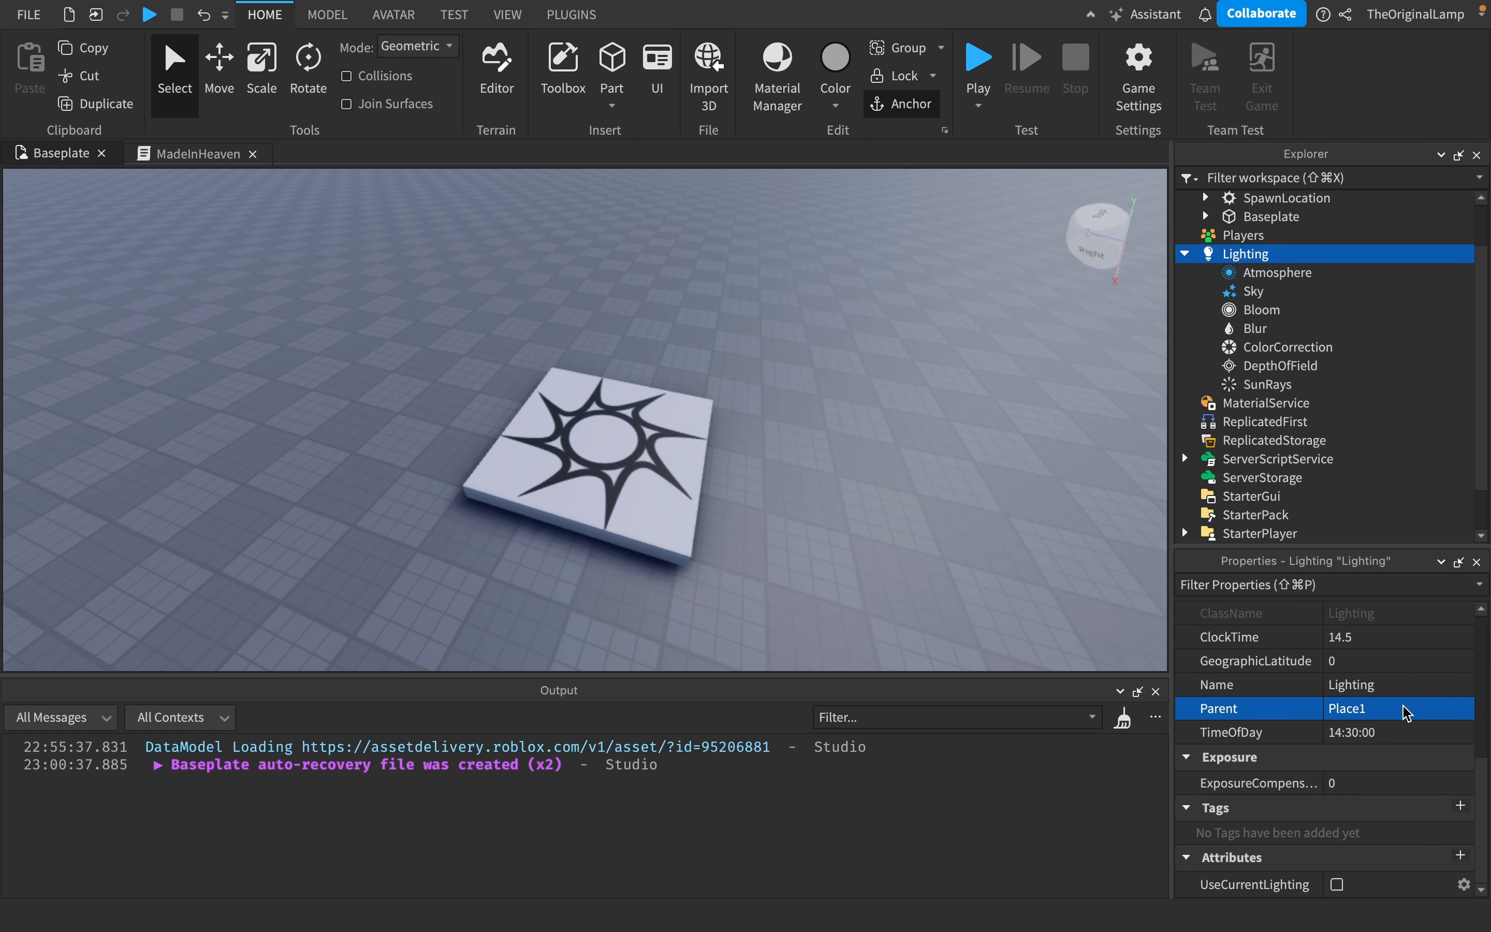
pyautogui.click(1338, 886)
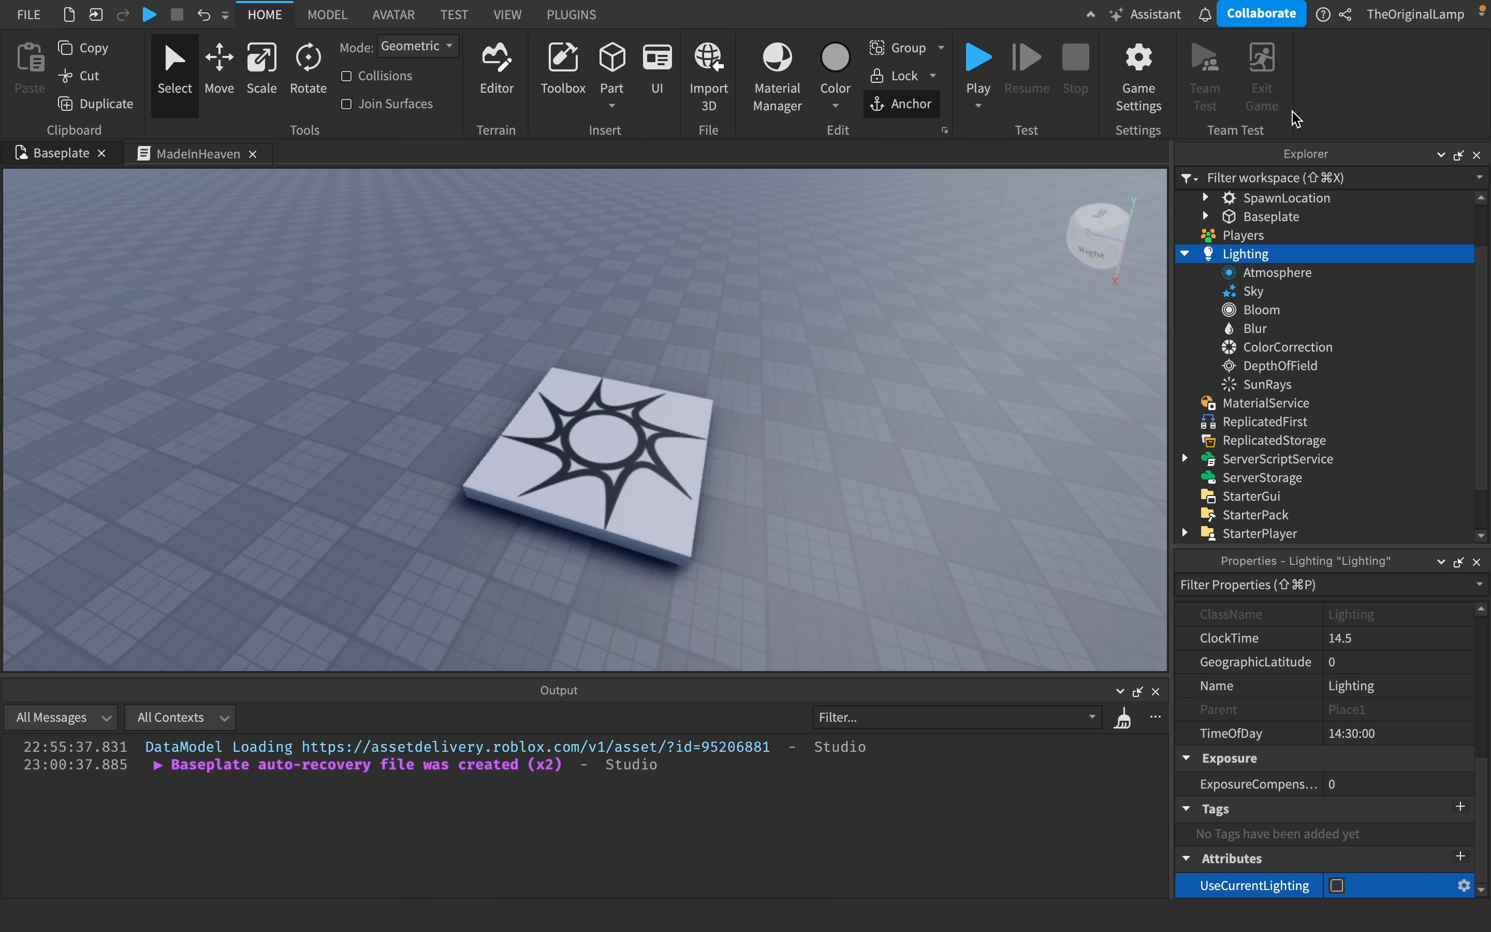
# - Set the Atmosphere's Density to 1 and inspect the haze around the SpawnLocation and horizon
pyautogui.click(1257, 272)
pyautogui.scroll(3, 1331, 689)
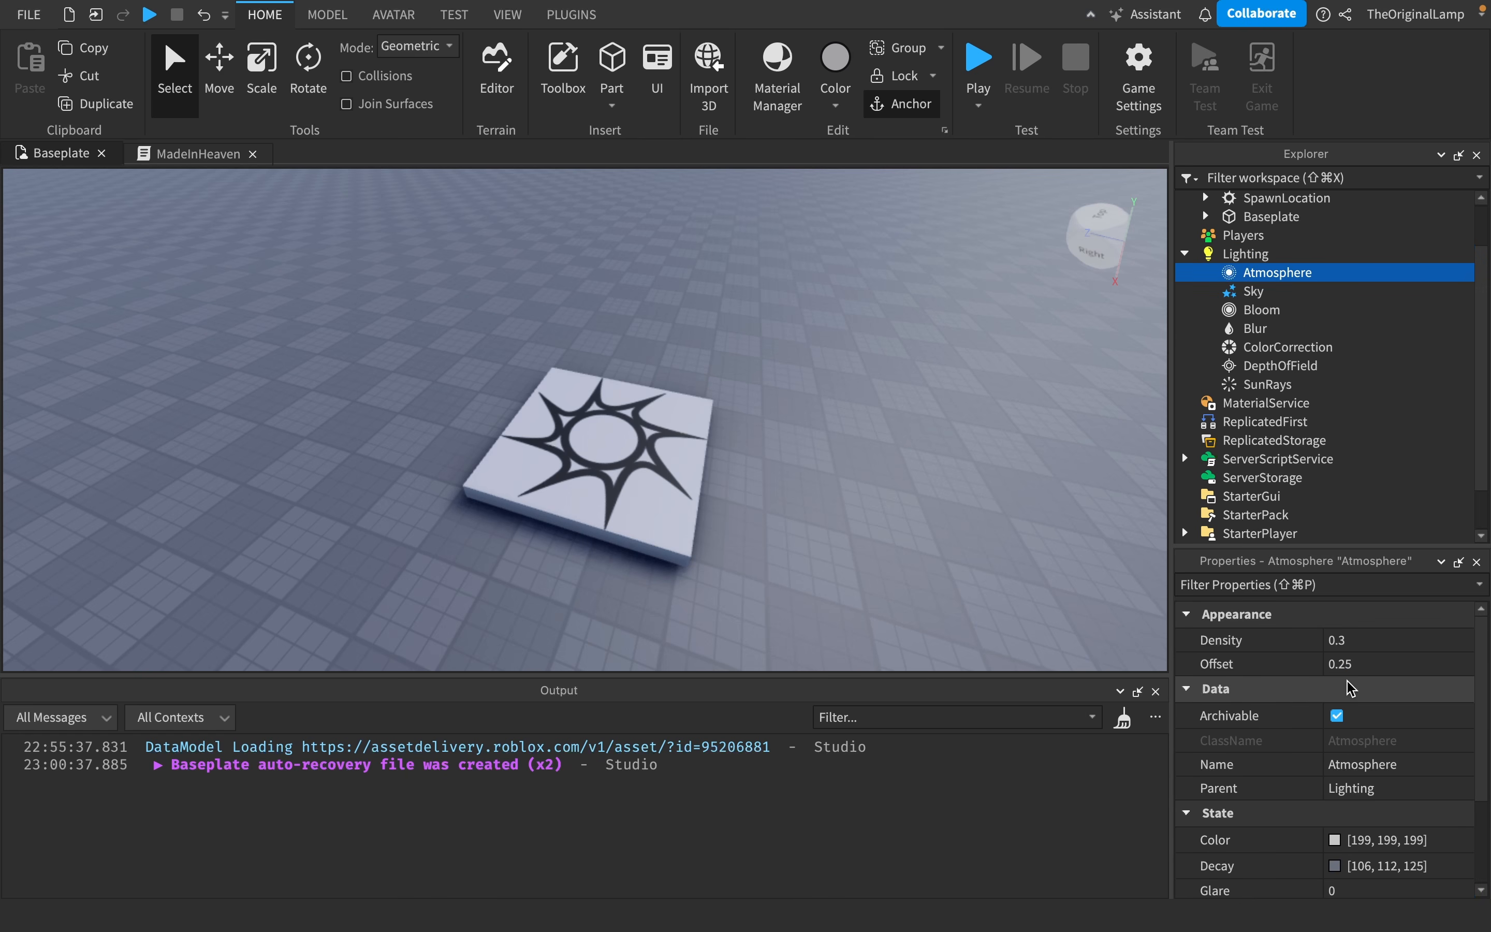
pyautogui.moveTo(772, 355); pyautogui.dragTo(772, 350, button='right')
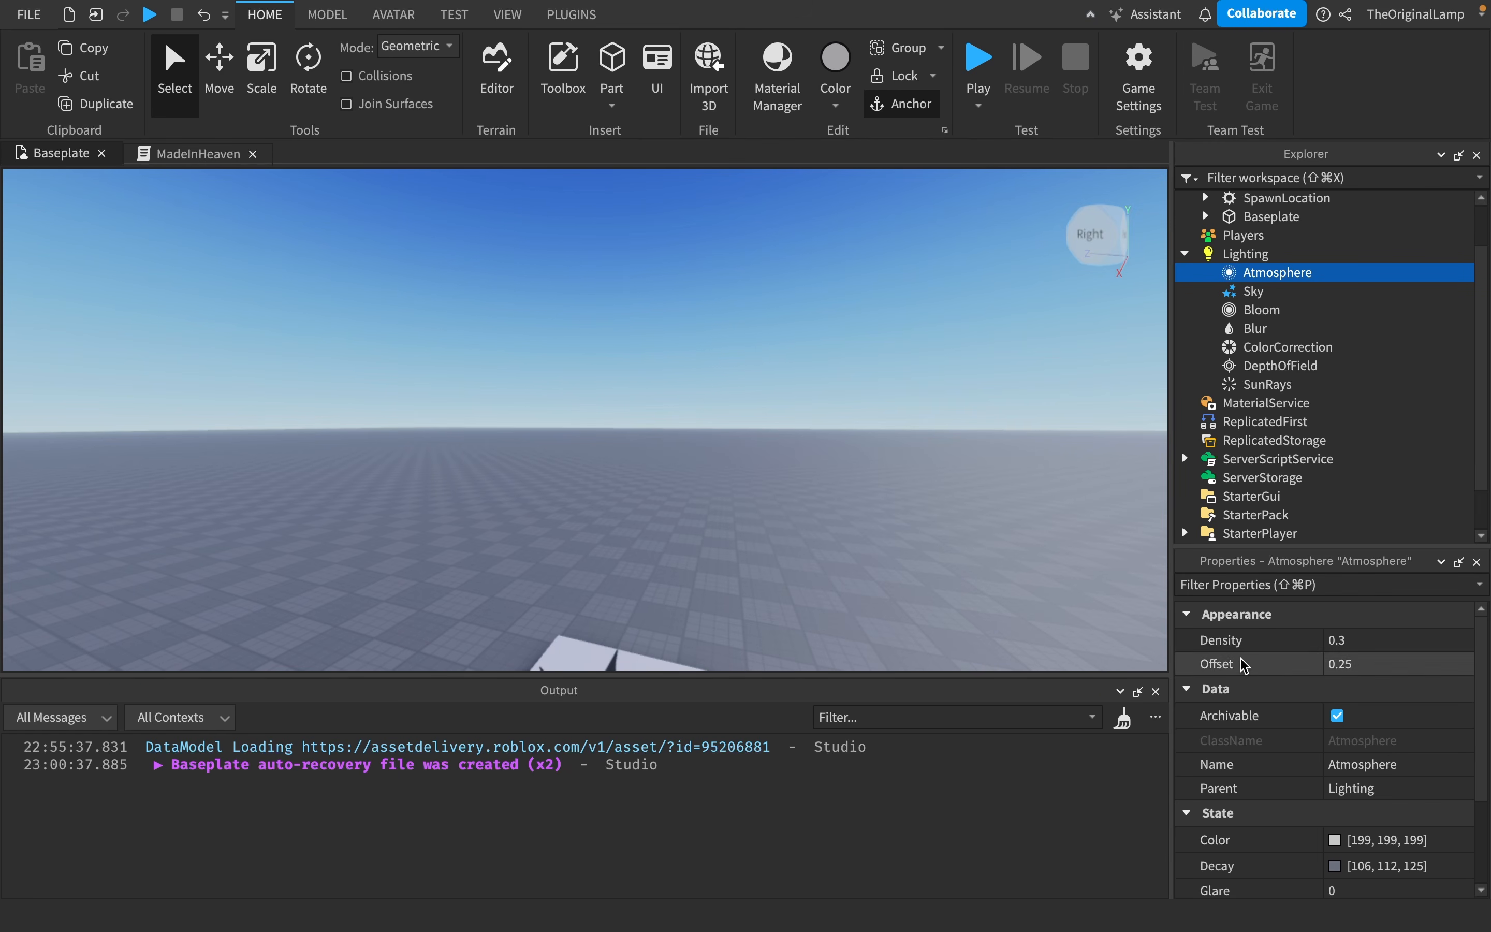
pyautogui.click(1369, 641)
pyautogui.moveTo(1408, 647); pyautogui.dragTo(1474, 647)
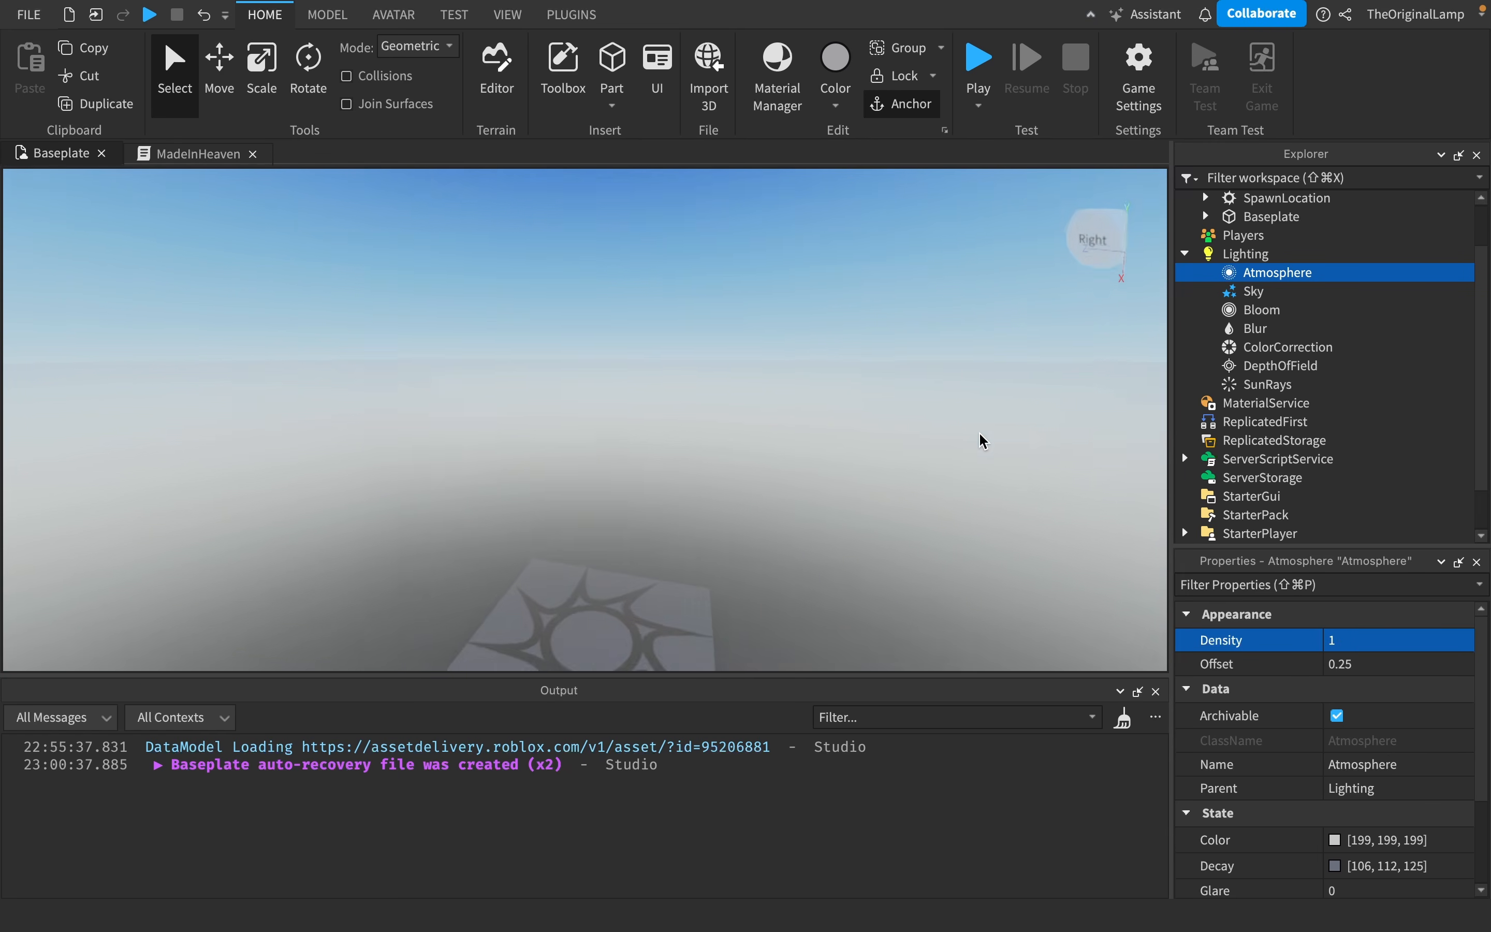
pyautogui.press('s')
pyautogui.moveTo(979, 434); pyautogui.dragTo(971, 452, button='right')
pyautogui.press('w')
pyautogui.press('s')
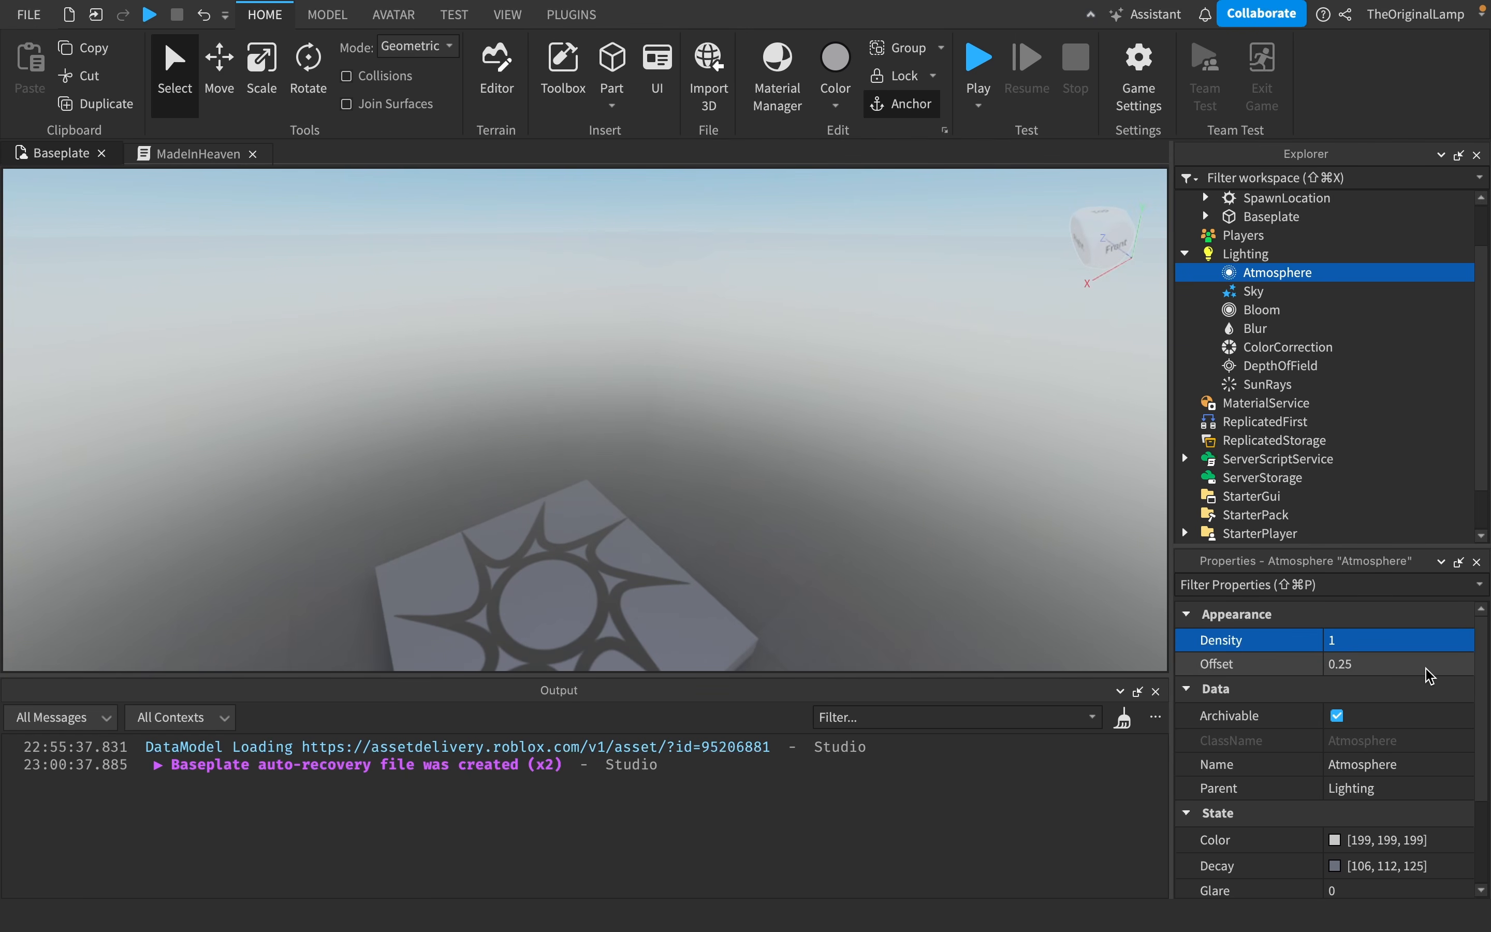
# - Try 0.686 for the Atmosphere's Offset, inspect the scene from different distances, and set it to 0
pyautogui.click(1424, 672)
pyautogui.moveTo(1424, 673)
pyautogui.mouseDown()
pyautogui.moveTo(1464, 673)
pyautogui.moveTo(1389, 678)
pyautogui.moveTo(1449, 664)
pyautogui.mouseUp()
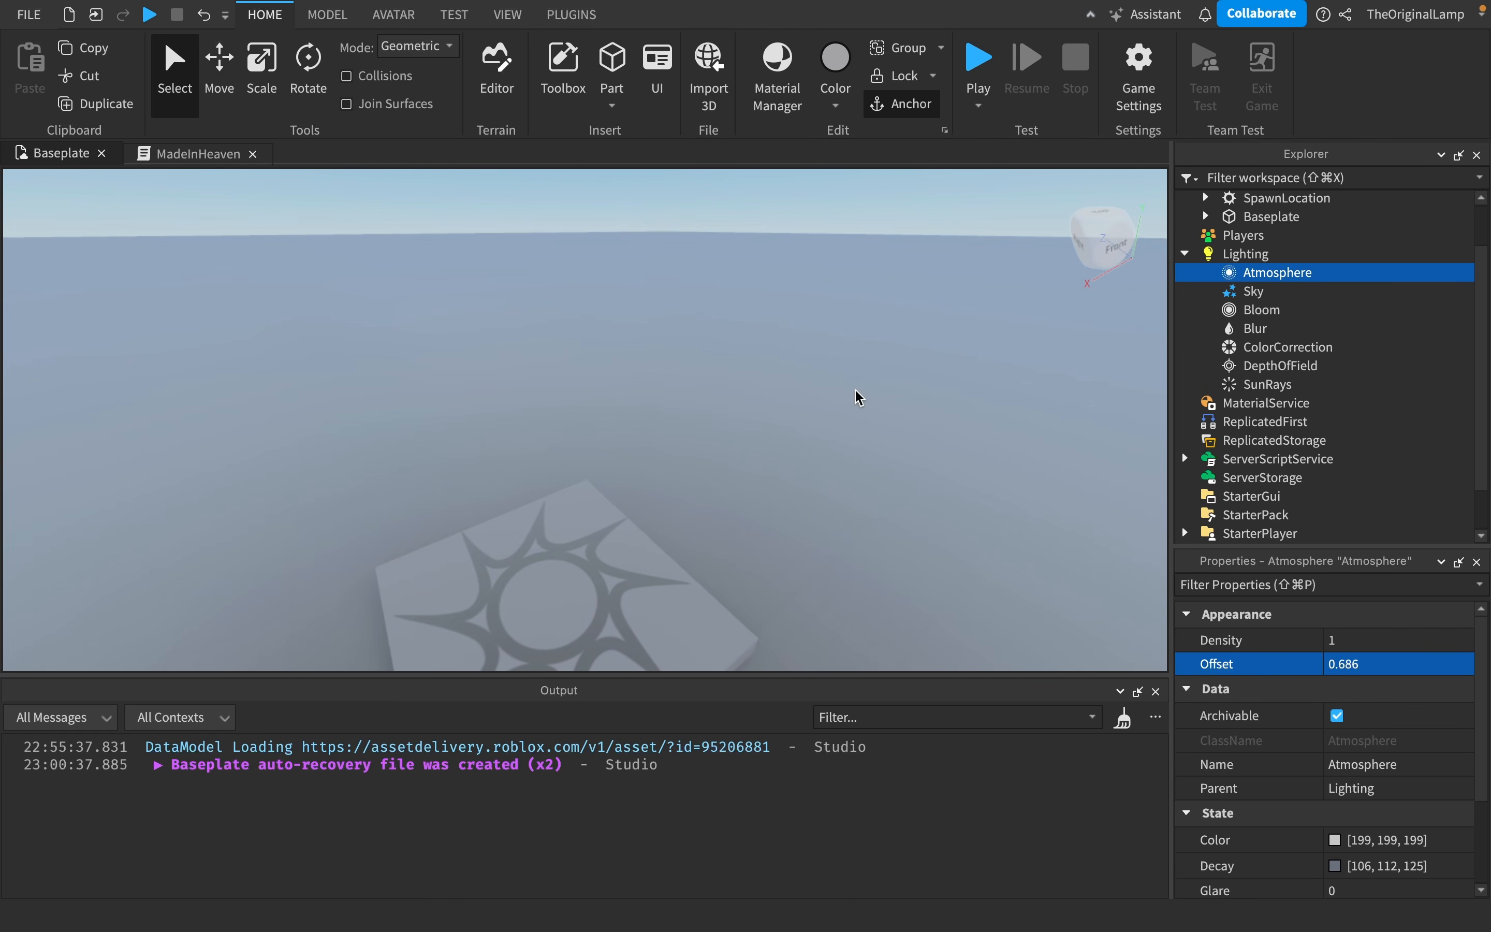
pyautogui.scroll(5, 860, 396)
pyautogui.scroll(-10, 860, 396)
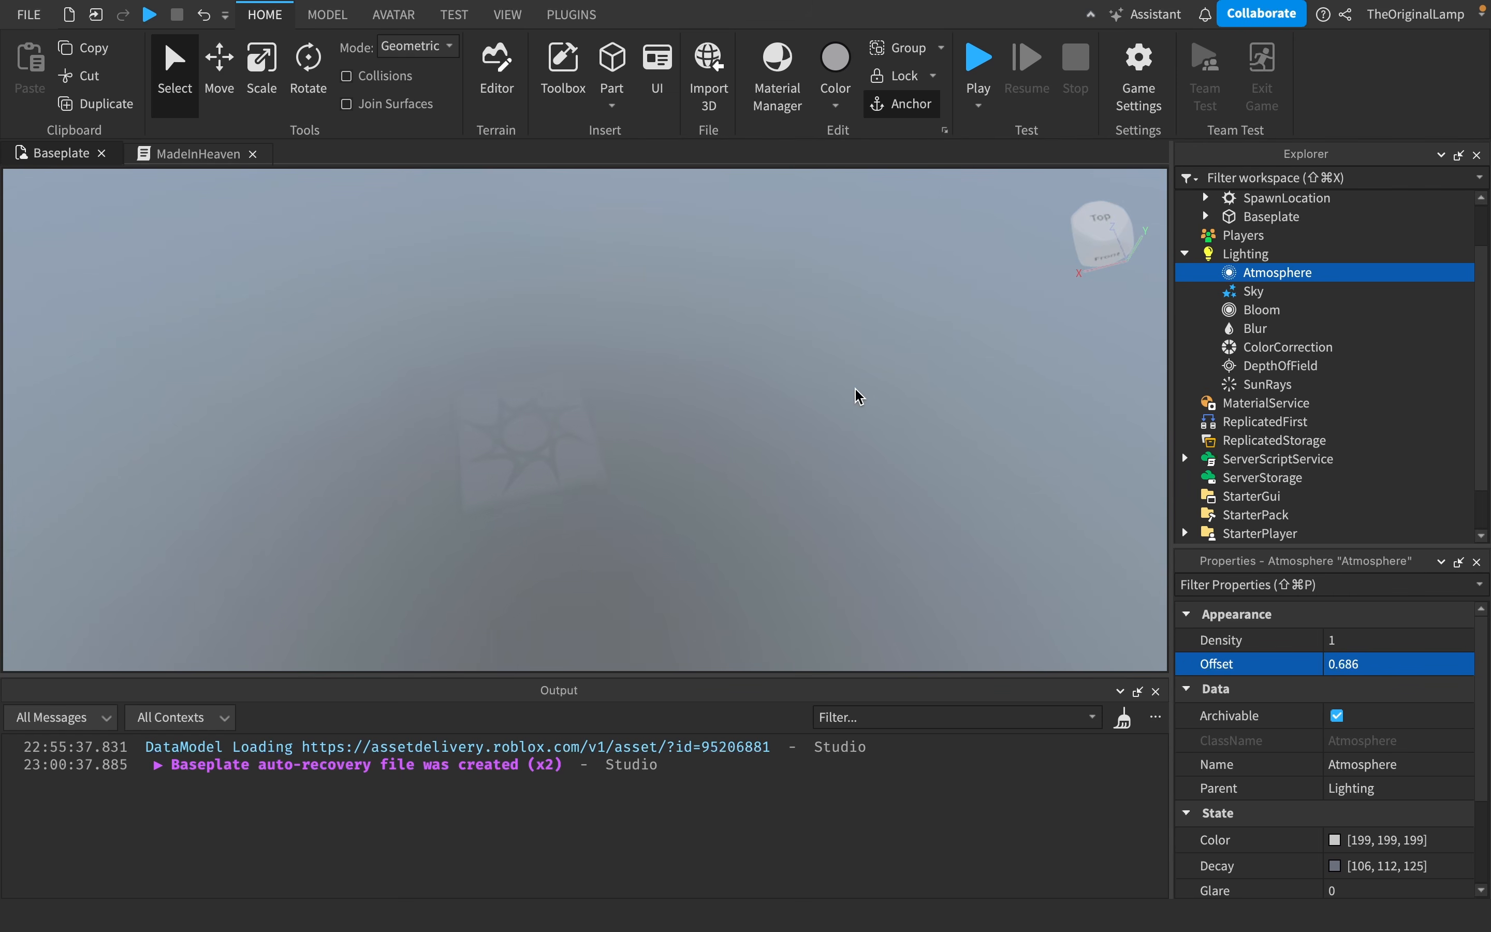
pyautogui.moveTo(855, 384); pyautogui.dragTo(855, 388, button='right')
pyautogui.click(1434, 667)
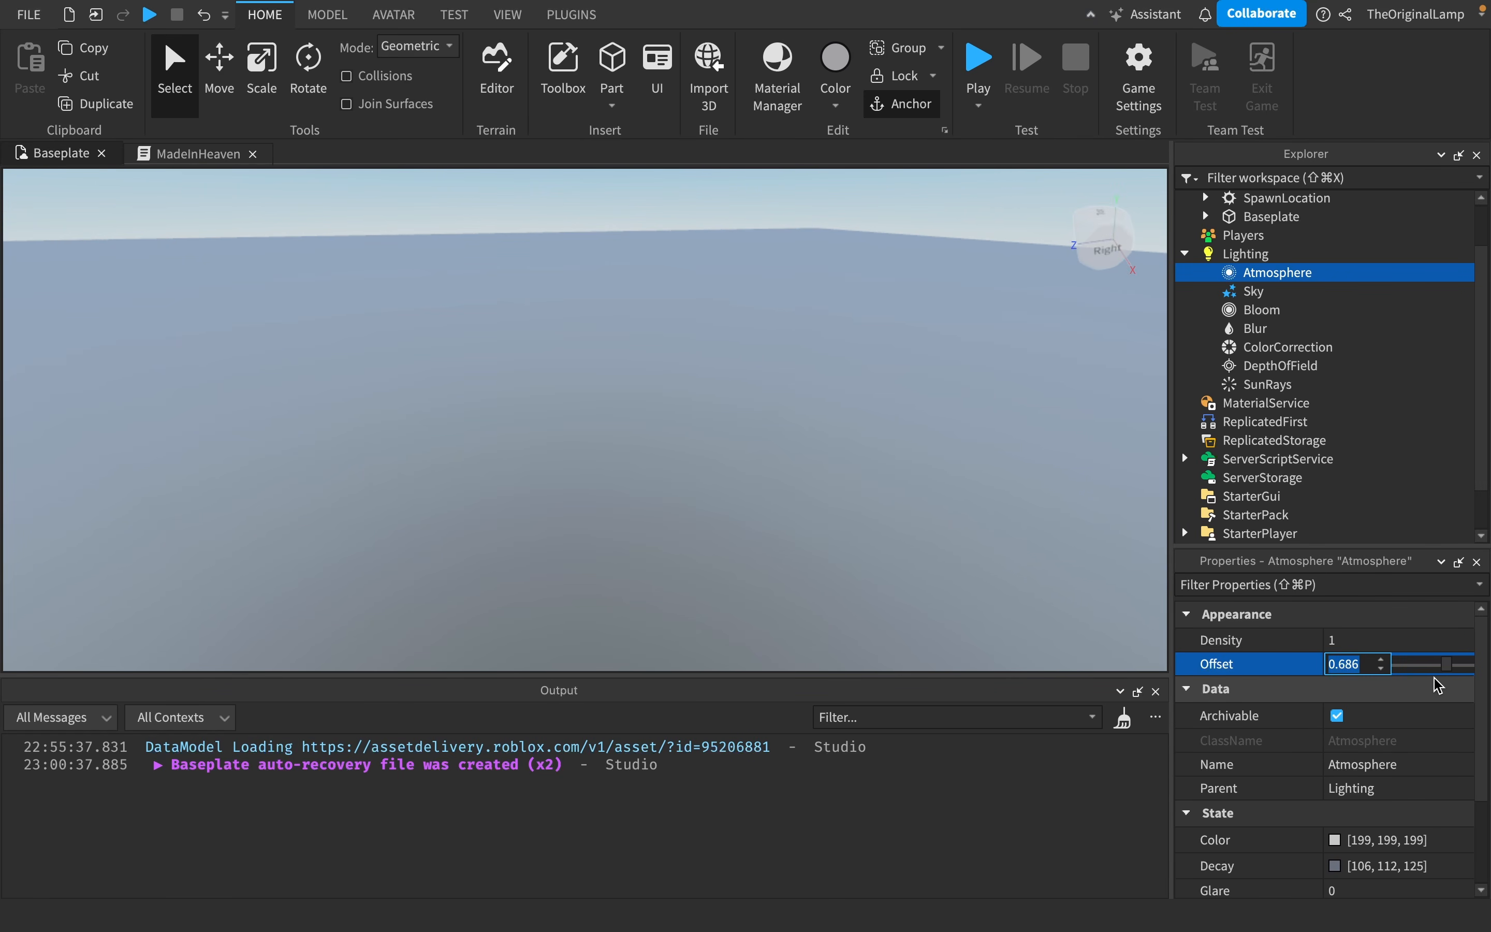
pyautogui.moveTo(1450, 668); pyautogui.dragTo(1415, 676)
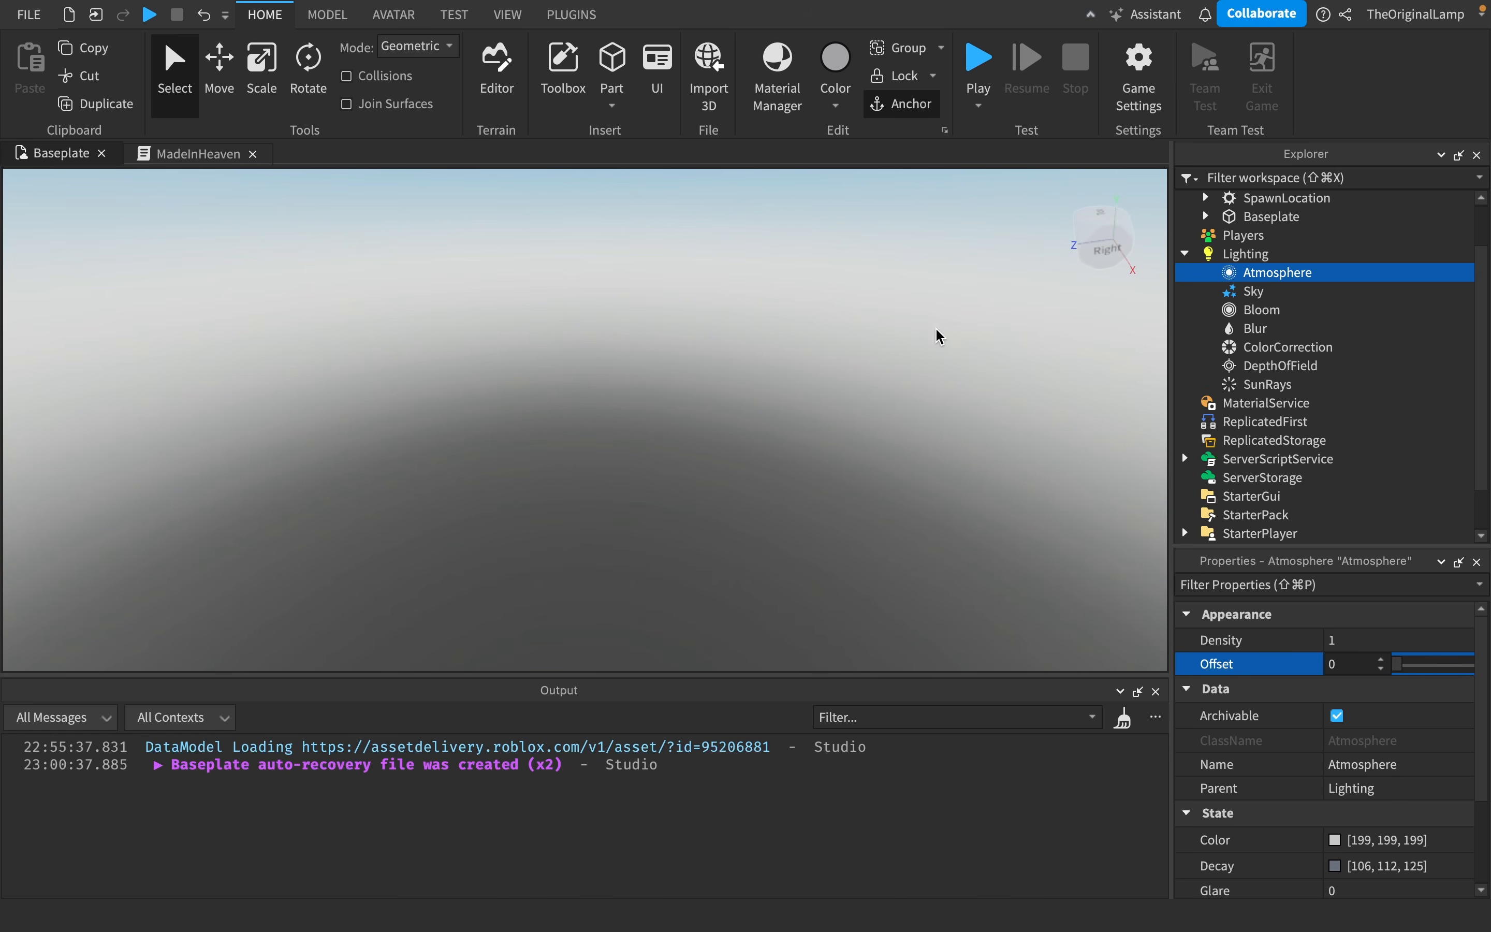
# - Set the Atmosphere's Offset to 1 and Density to 0.457, and inspect the SpawnLocation and the surrounding baseplate
pyautogui.moveTo(1403, 674); pyautogui.dragTo(1474, 667)
pyautogui.moveTo(822, 383); pyautogui.dragTo(819, 378, button='right')
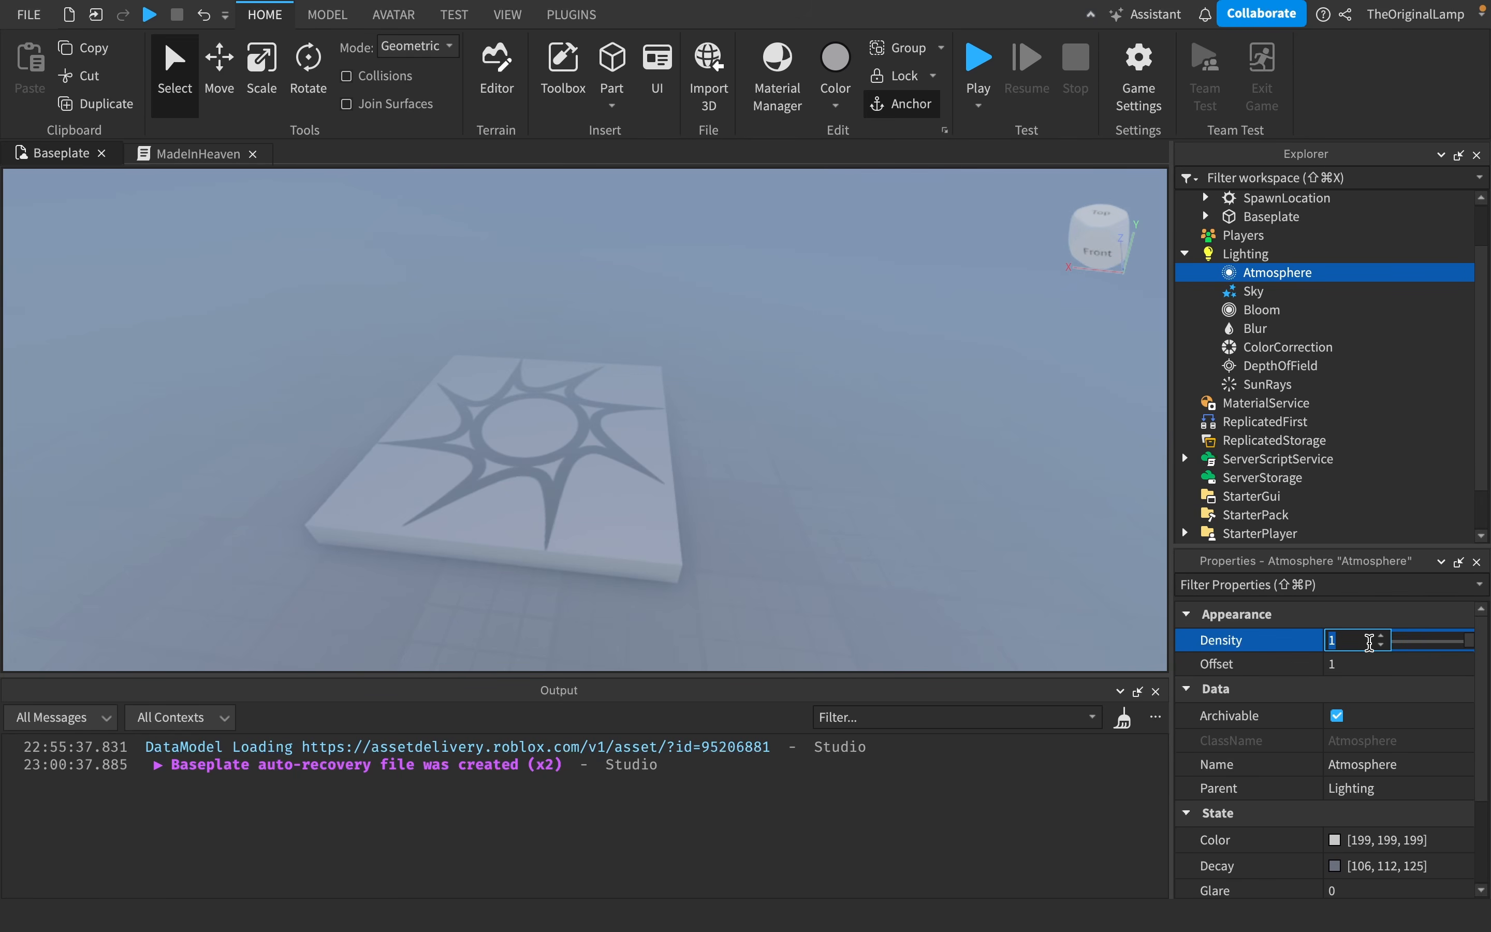
pyautogui.moveTo(1466, 642); pyautogui.dragTo(1430, 644)
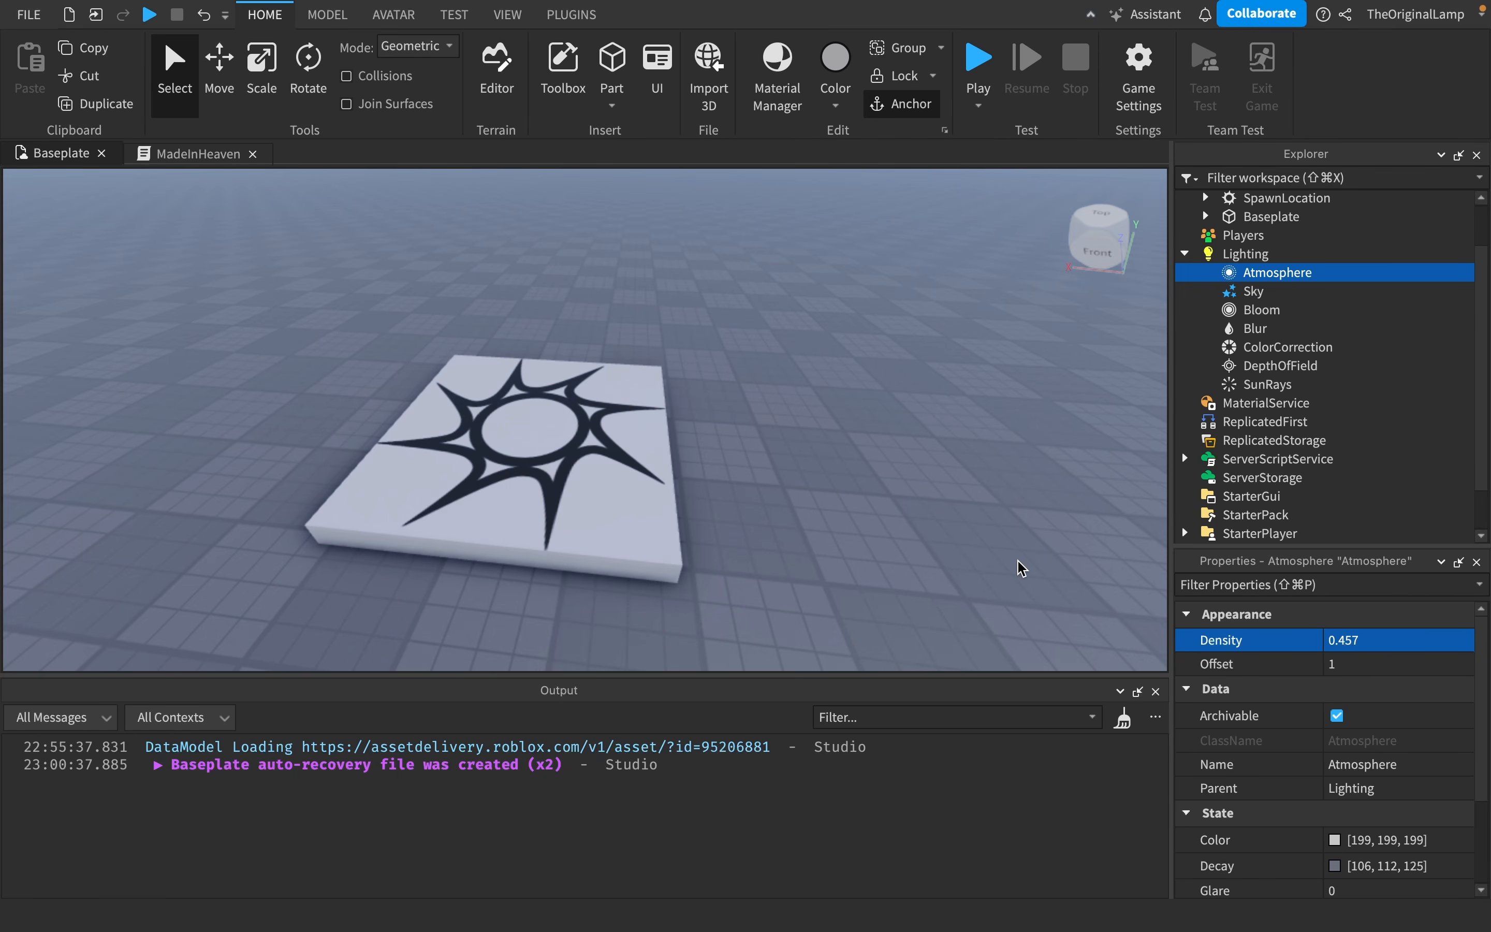
pyautogui.moveTo(1020, 567); pyautogui.dragTo(1020, 568, button='right')
# - Try 0 for the Atmosphere's Offset, inspect the horizon, and set it to 1 to compare from different distances
pyautogui.click(1442, 664)
pyautogui.moveTo(1469, 664); pyautogui.dragTo(1328, 665)
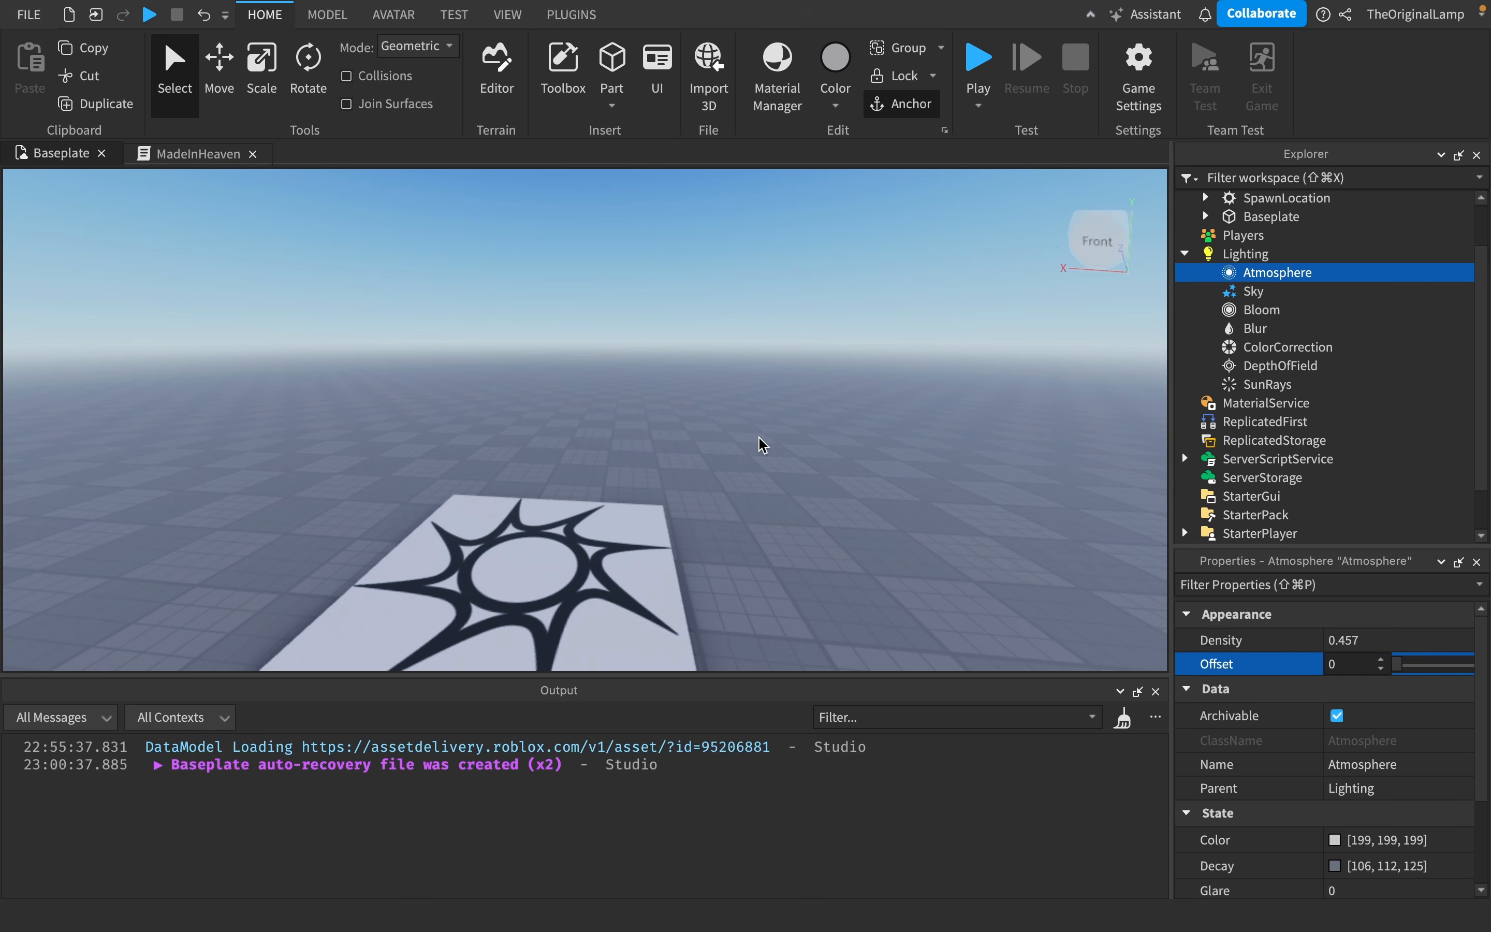
pyautogui.moveTo(764, 444); pyautogui.dragTo(759, 434, button='right')
pyautogui.press('s')
pyautogui.click(1355, 664)
pyautogui.moveTo(1400, 667); pyautogui.dragTo(1484, 675)
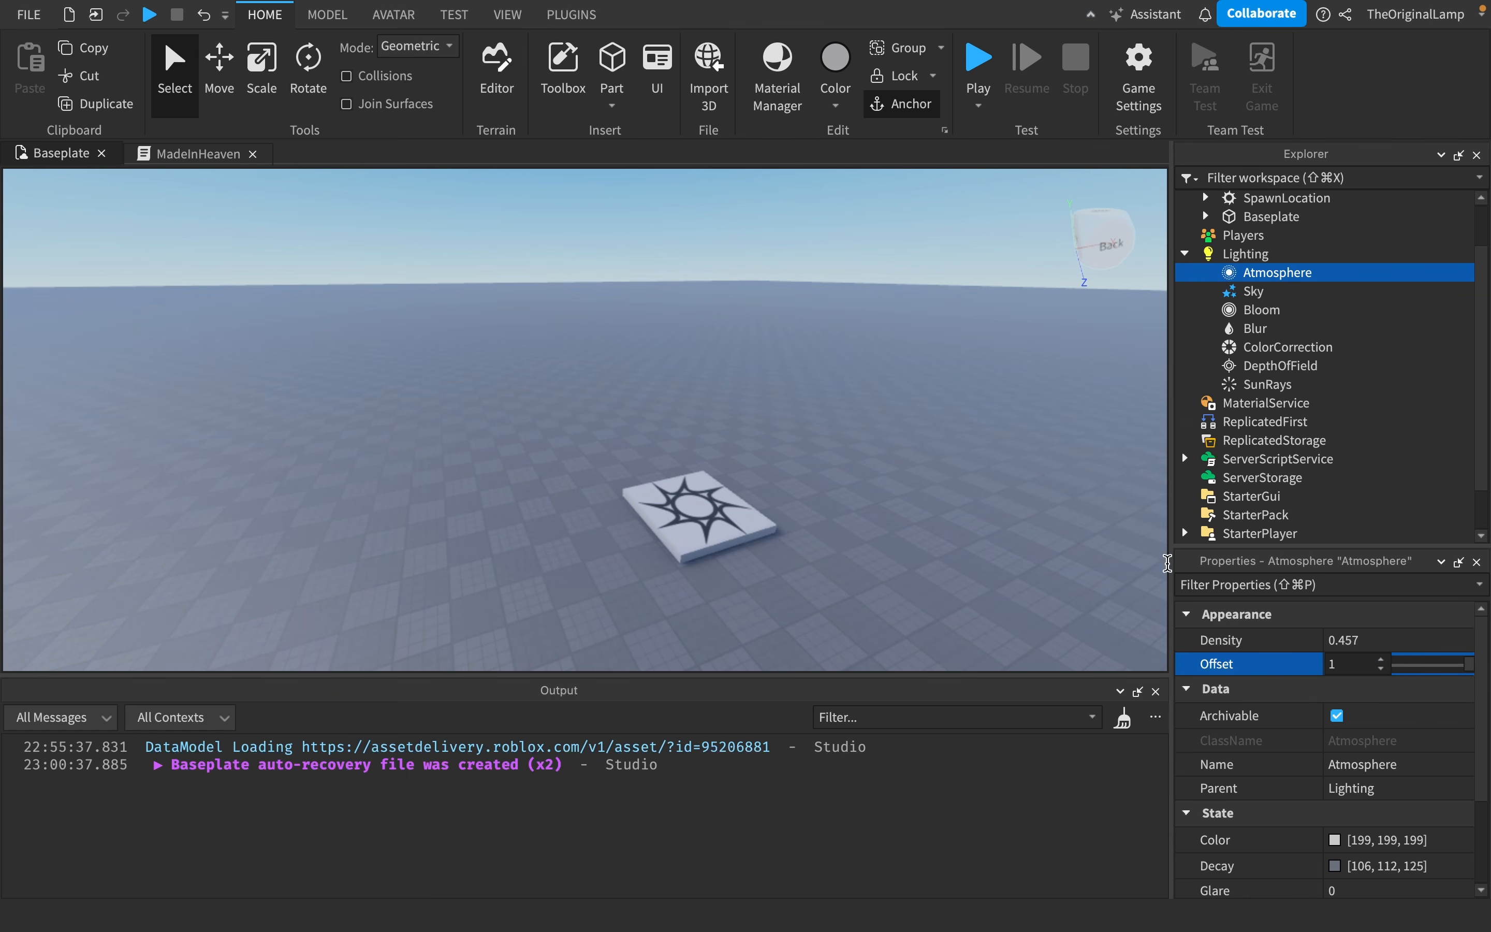
pyautogui.scroll(5, 911, 469)
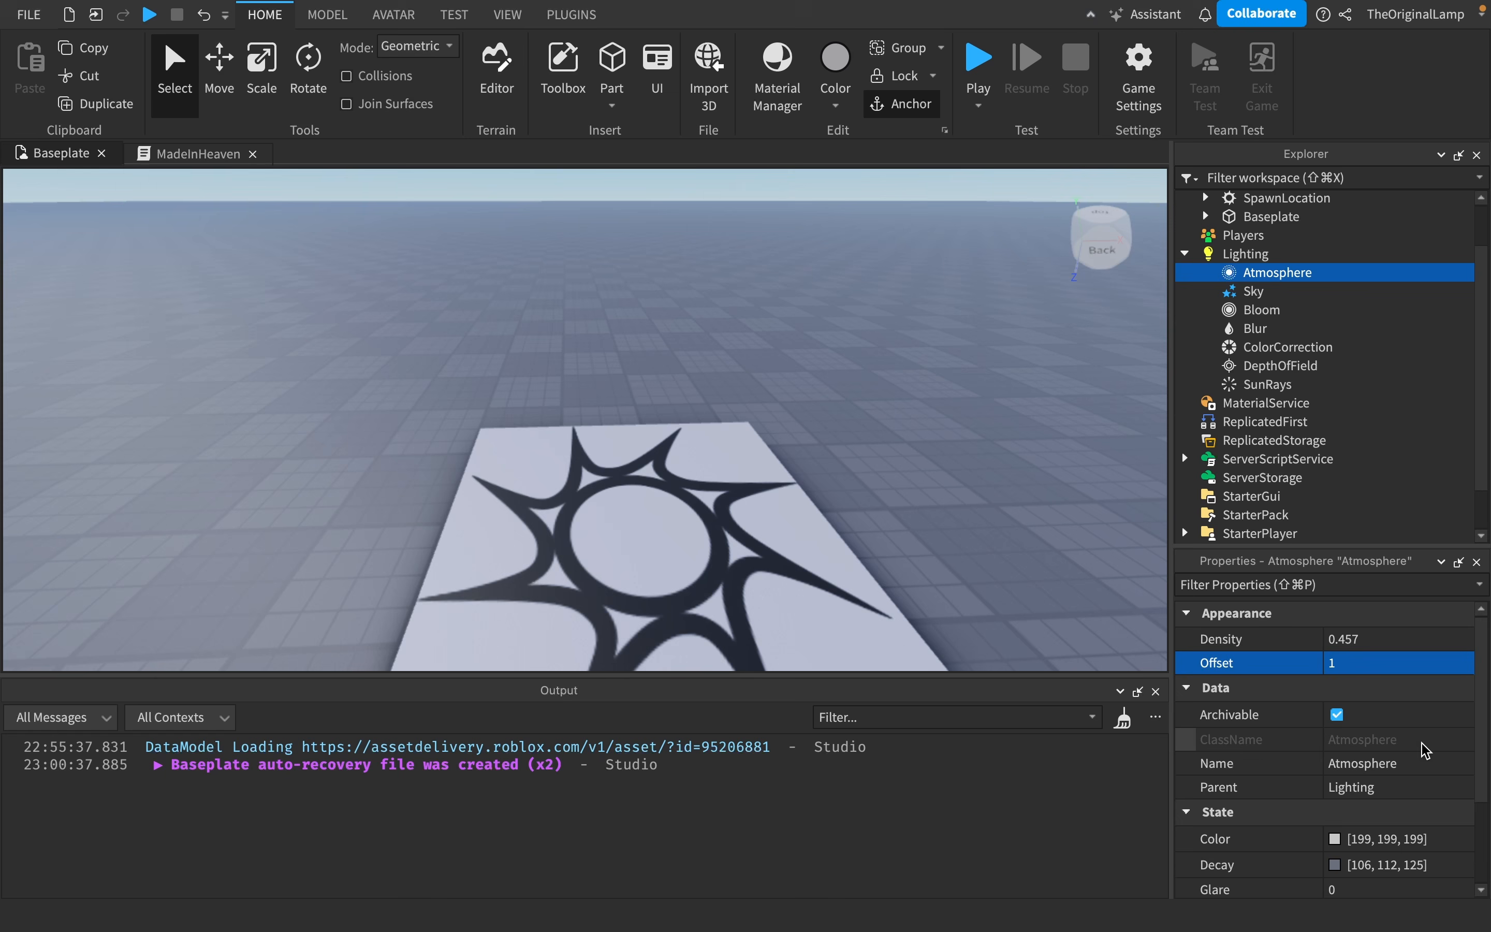
# - Set the Atmosphere's Color to a red of [209, 48, 61]
pyautogui.scroll(-3, 1386, 740)
pyautogui.click(1336, 710)
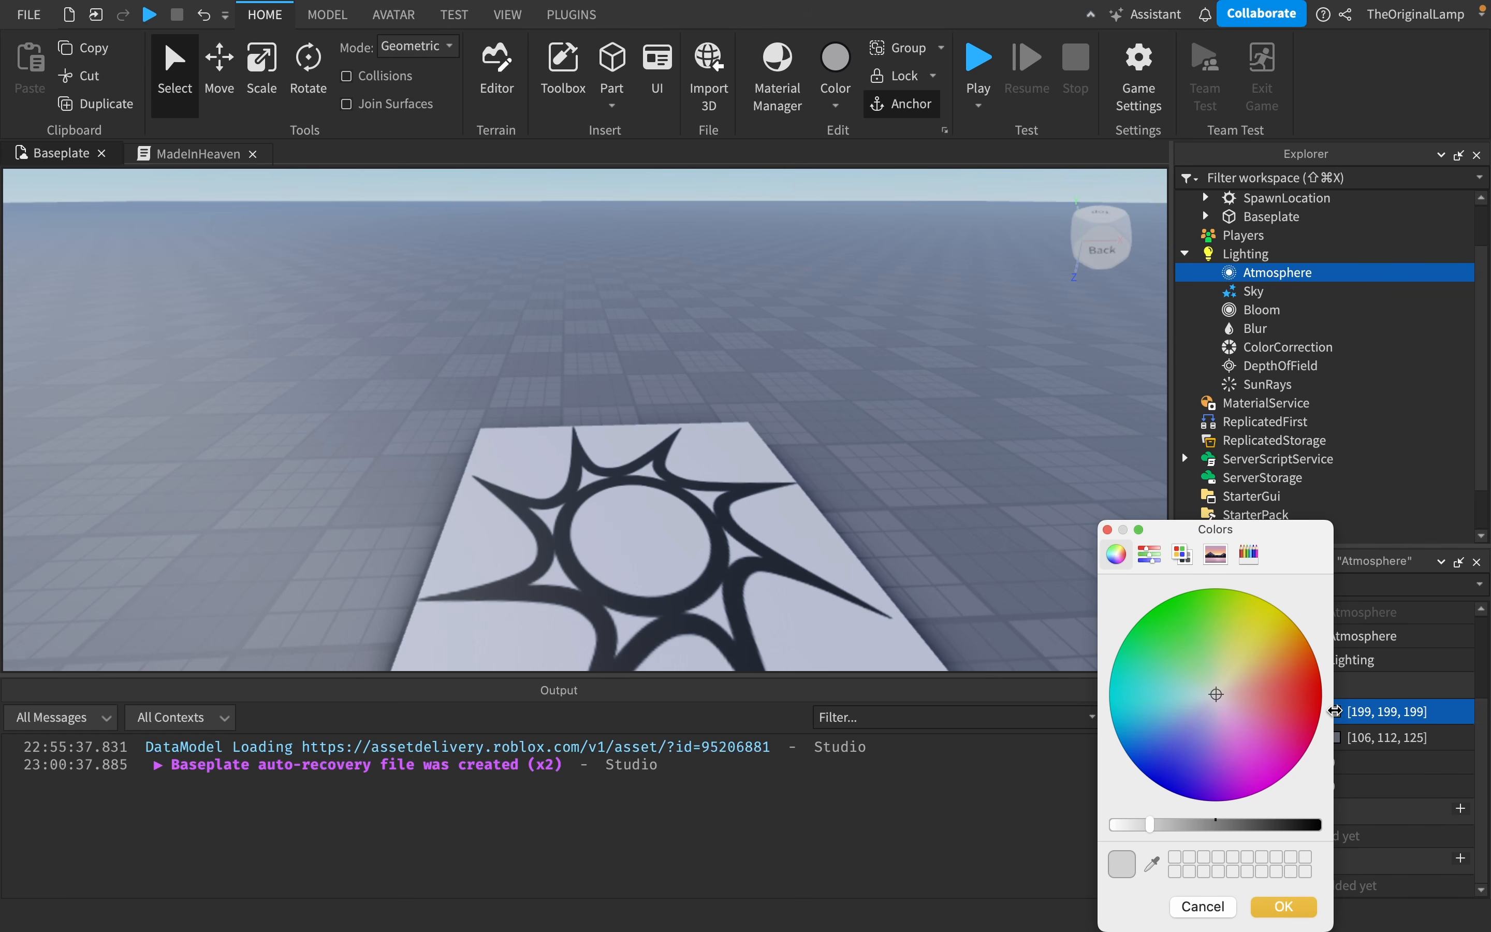
pyautogui.click(1284, 906)
# - Set the Atmosphere's Glare to 8.29 and Haze to 6, and look around at the sky
pyautogui.click(1387, 770)
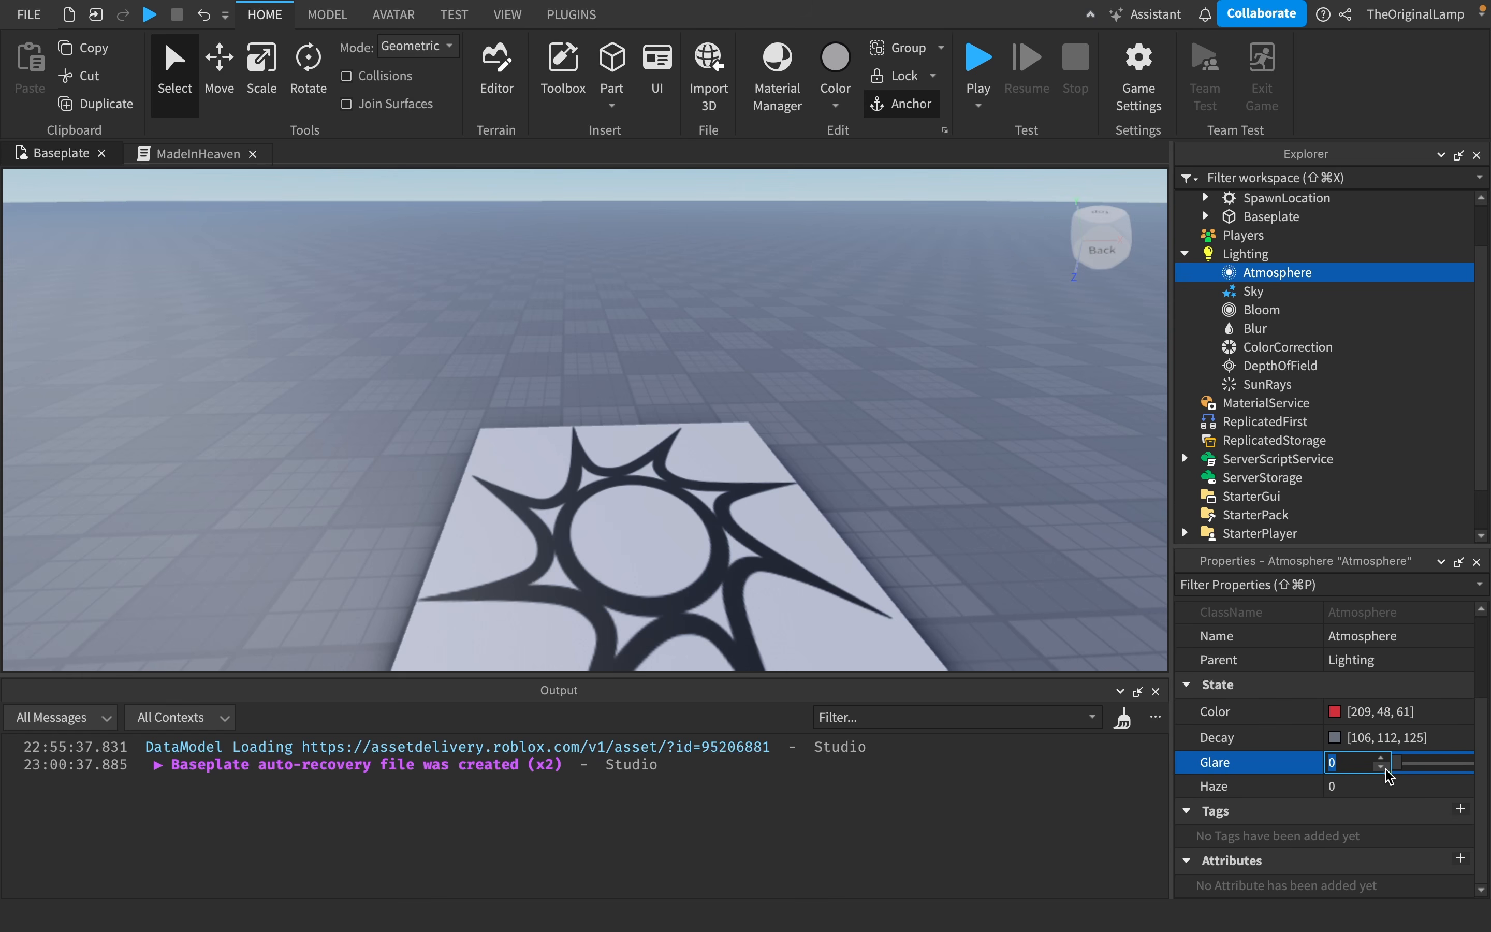
pyautogui.moveTo(1448, 763)
pyautogui.mouseDown()
pyautogui.moveTo(1422, 790)
pyautogui.moveTo(1439, 789)
pyautogui.mouseUp()
pyautogui.click(1423, 785)
pyautogui.moveTo(1000, 432); pyautogui.dragTo(1002, 432, button='right')
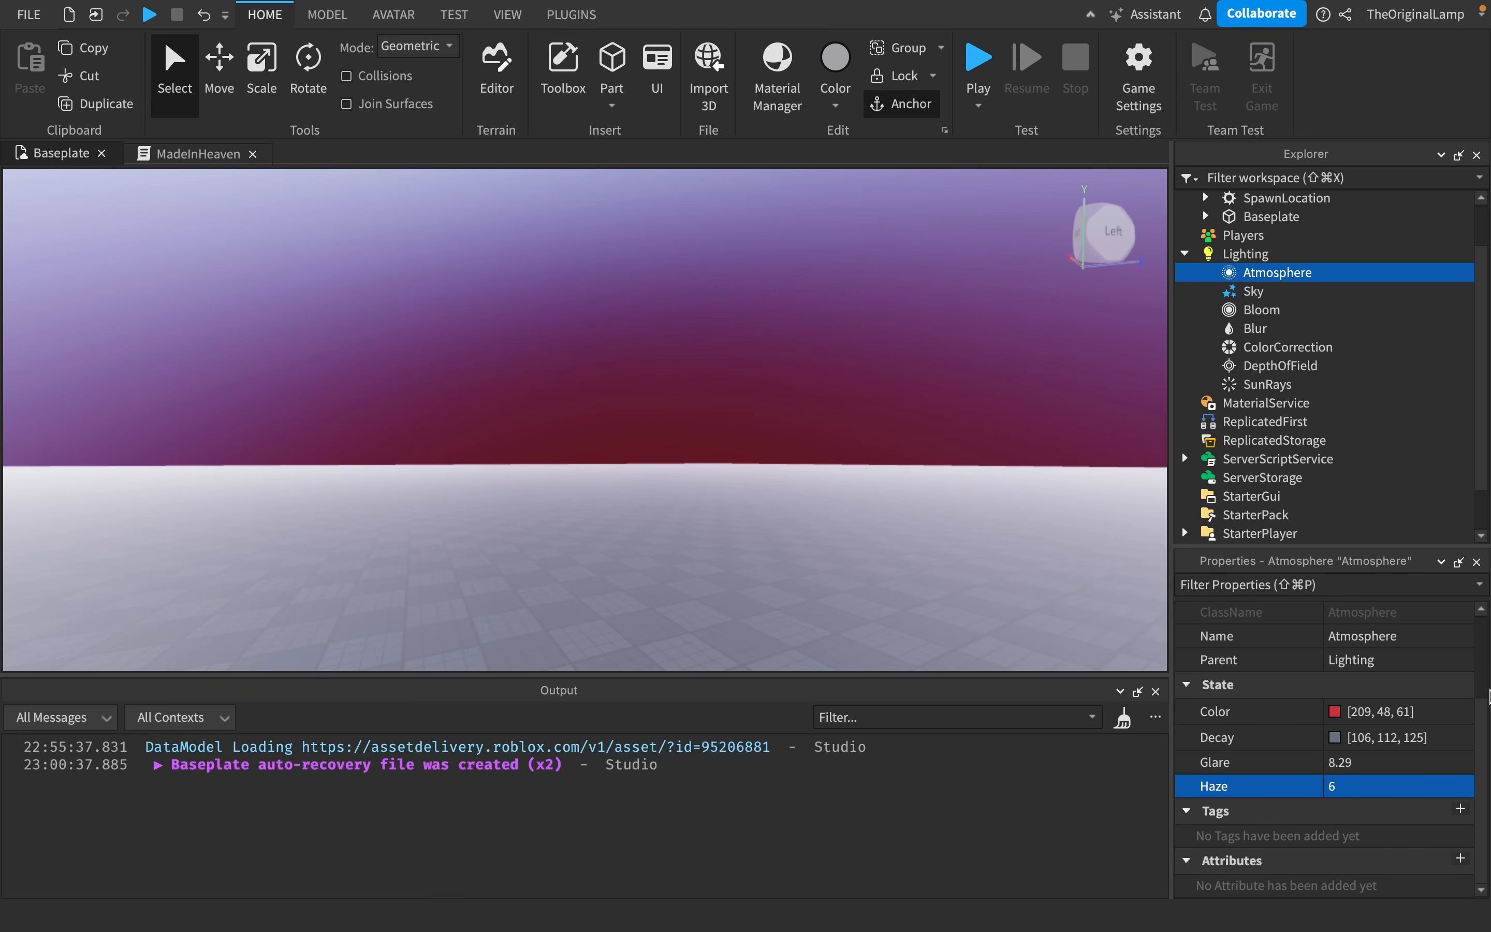
# - Set the Atmosphere's Density to 0.529 and its Offset to 0.143
pyautogui.scroll(3, 1400, 634)
pyautogui.click(1400, 636)
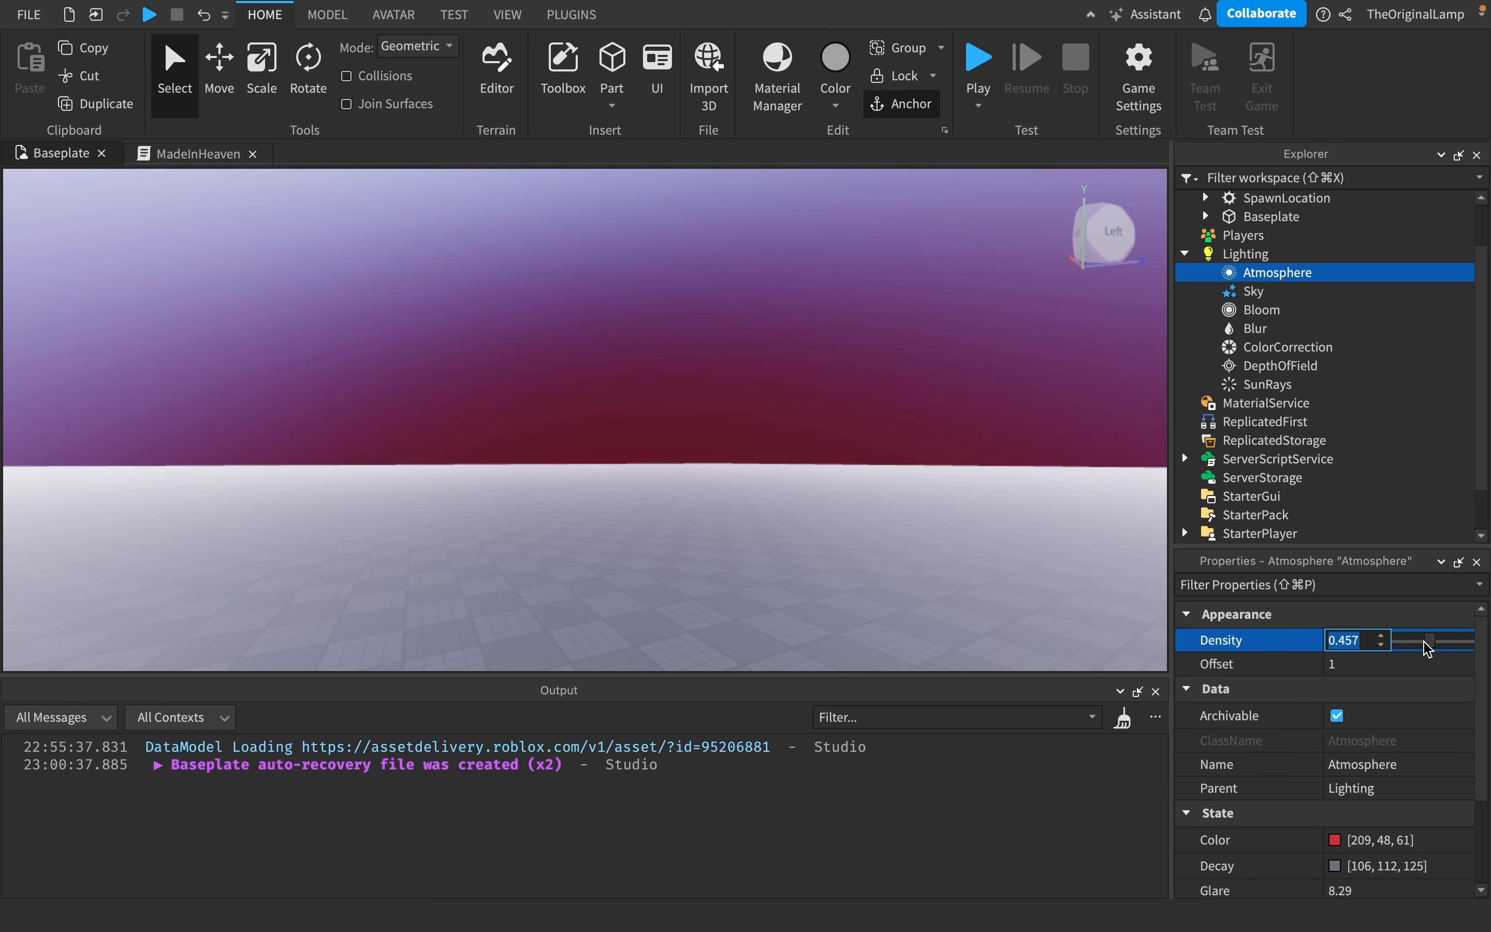
pyautogui.moveTo(1423, 642)
pyautogui.mouseDown()
pyautogui.moveTo(1450, 639)
pyautogui.moveTo(1446, 669)
pyautogui.moveTo(1412, 671)
pyautogui.mouseUp()
pyautogui.click(1426, 666)
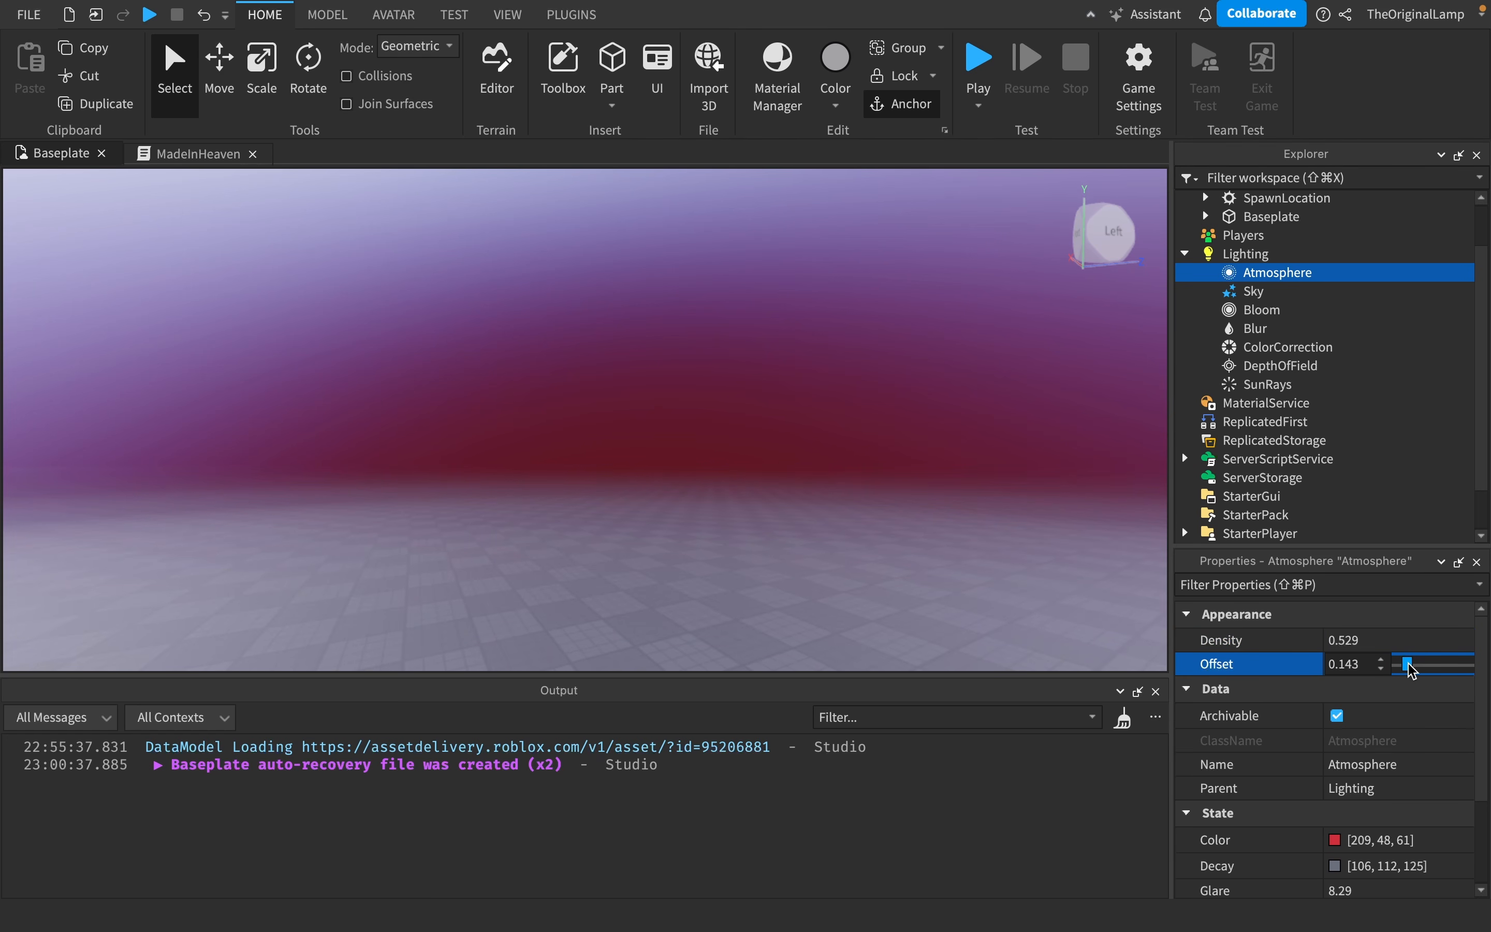
# - Set the Atmosphere's Glare and Haze to 0 and turn the view to the SpawnLocation
pyautogui.scroll(-3, 1410, 709)
pyautogui.click(1410, 763)
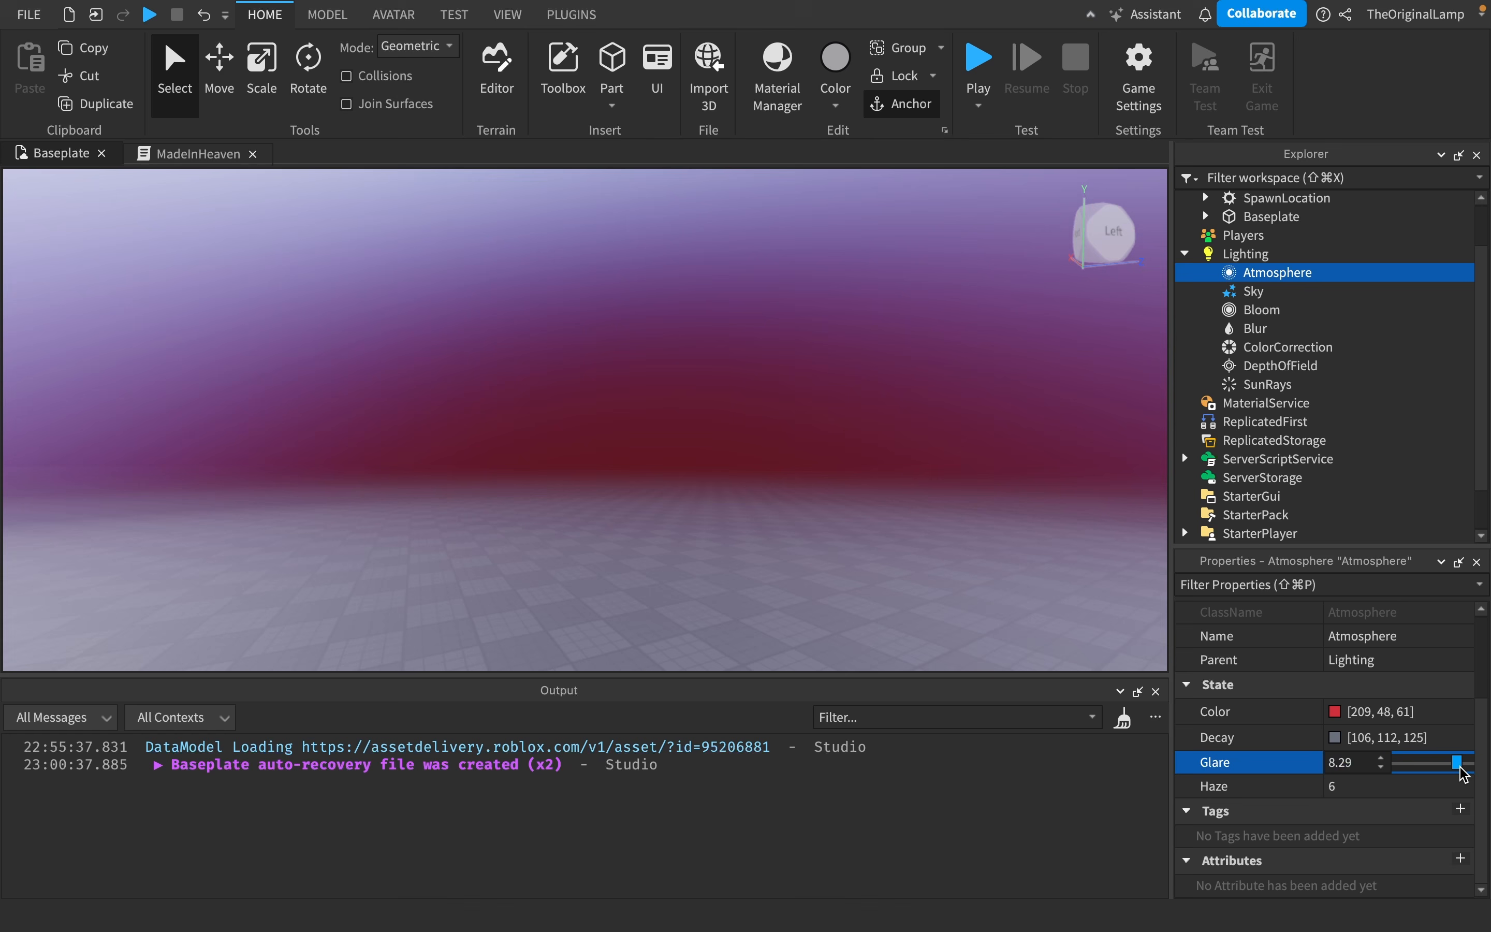
pyautogui.moveTo(1458, 764); pyautogui.dragTo(1396, 786)
pyautogui.click(1356, 787)
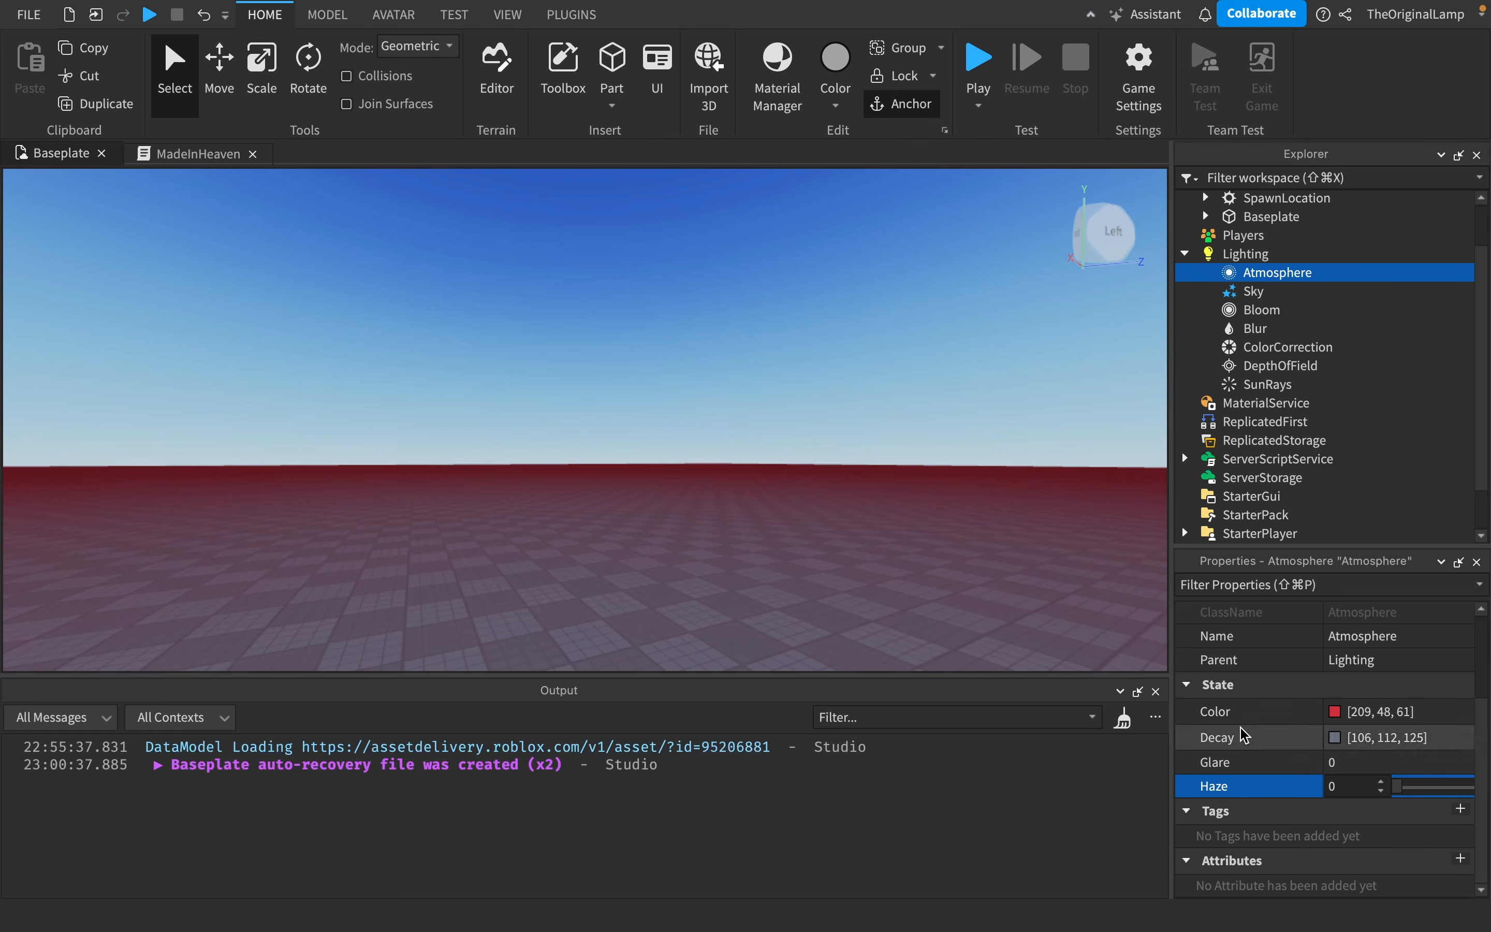
pyautogui.moveTo(953, 573); pyautogui.dragTo(952, 572, button='right')
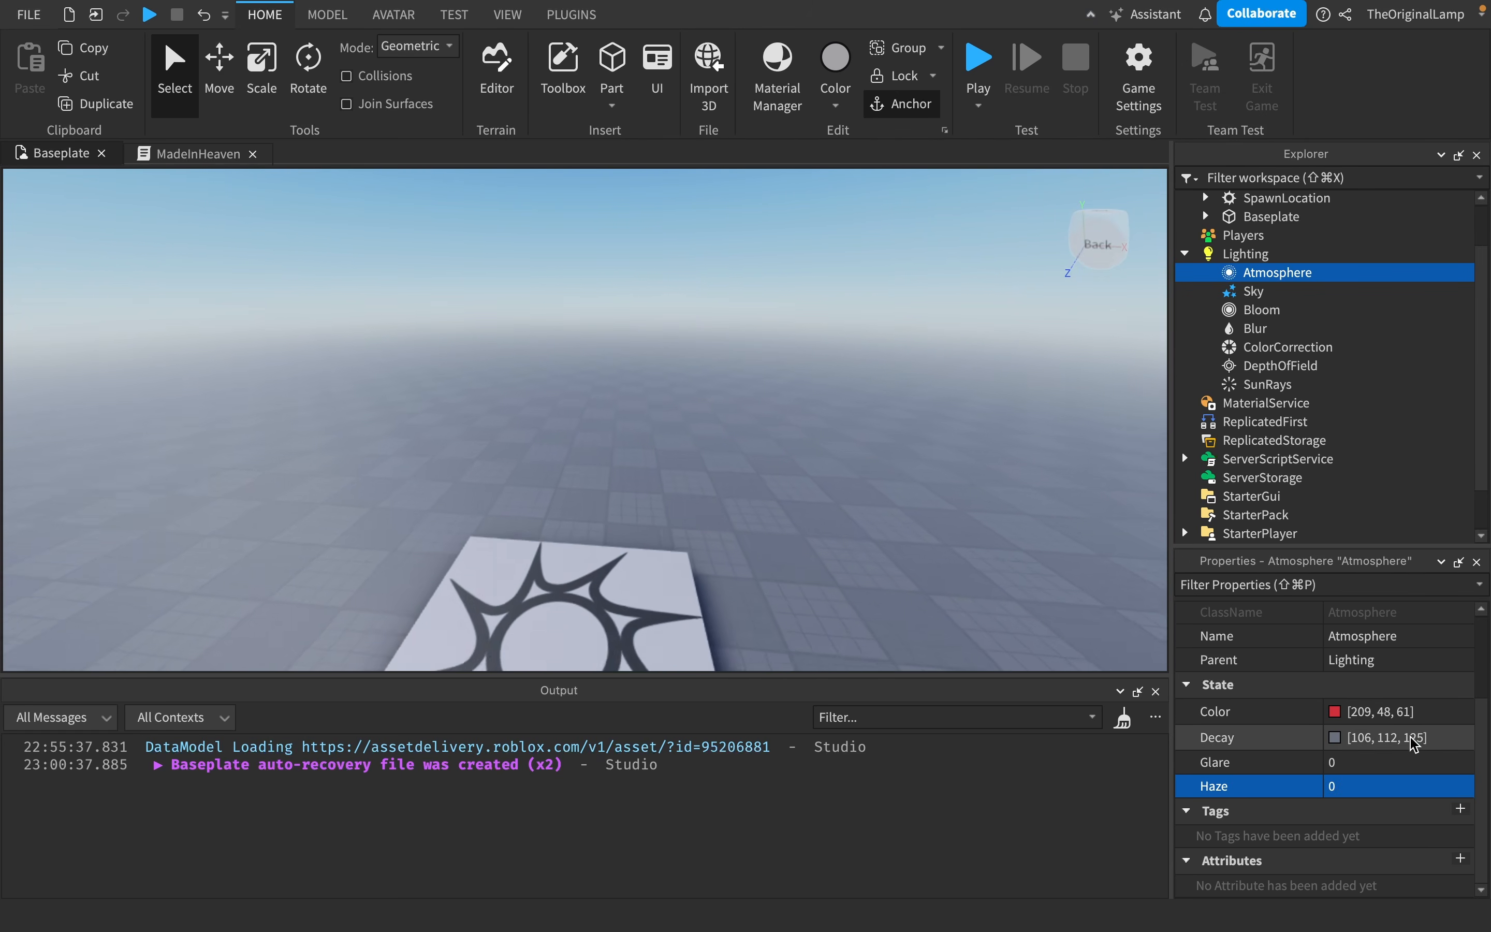
pyautogui.click(1384, 788)
# - Set both the Offset and the Density of the Atmosphere to 0
pyautogui.scroll(3, 1351, 677)
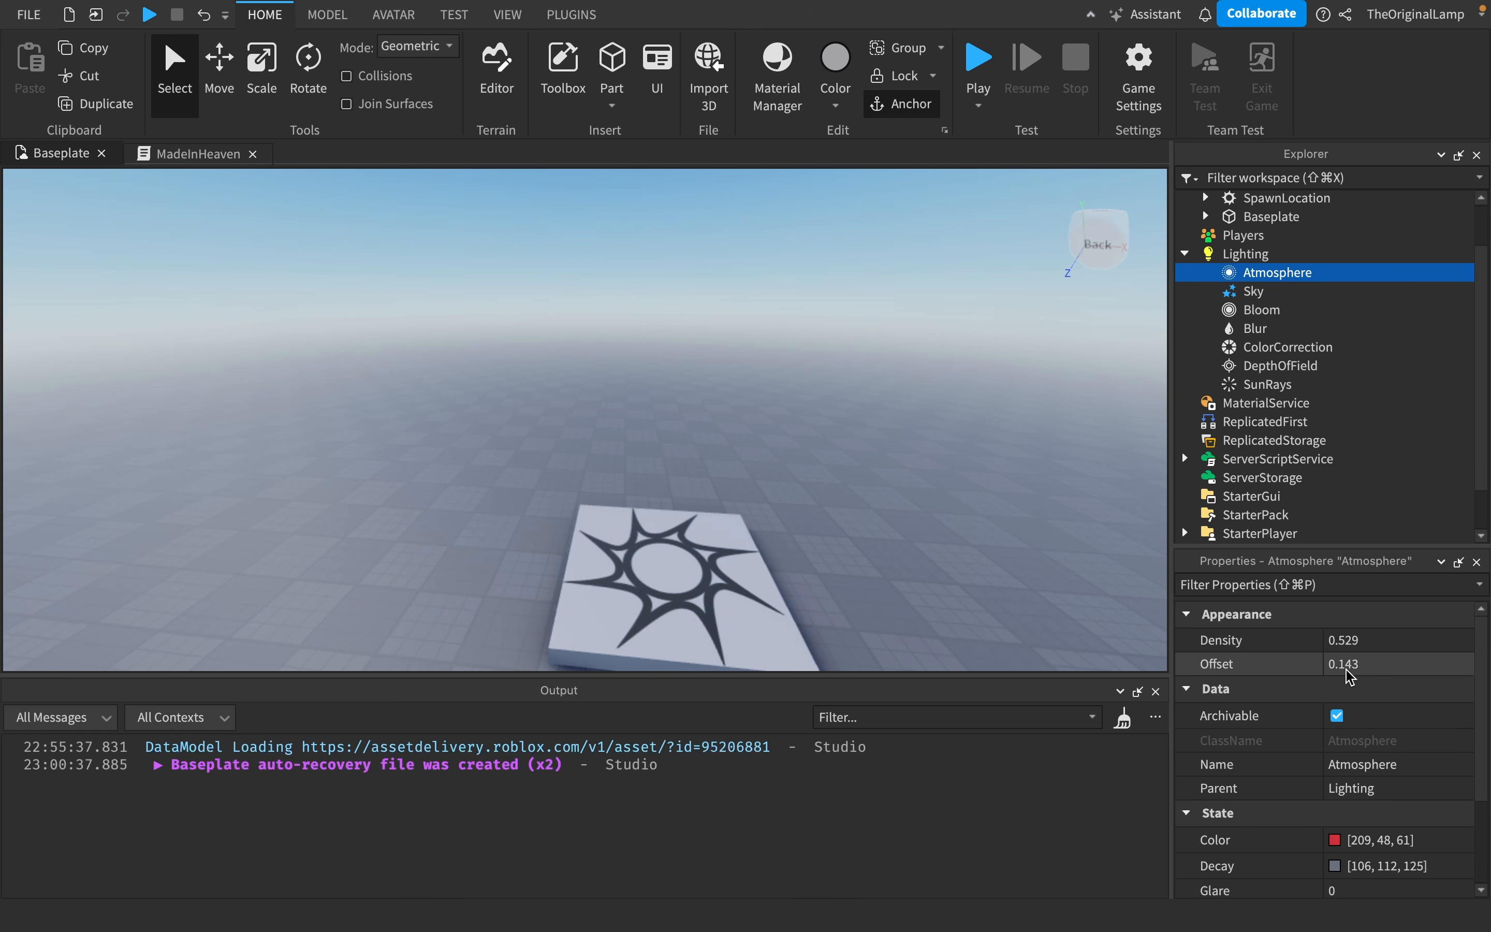
pyautogui.click(1380, 666)
pyautogui.moveTo(1407, 665)
pyautogui.mouseDown()
pyautogui.moveTo(1428, 668)
pyautogui.moveTo(1392, 668)
pyautogui.moveTo(1451, 640)
pyautogui.moveTo(1395, 641)
pyautogui.mouseUp()
pyautogui.click(1407, 640)
# - Raise the Atmosphere's Haze in stages up to 10 and inspect the sun, sky and horizon
pyautogui.scroll(-3, 1393, 751)
pyautogui.click(1394, 770)
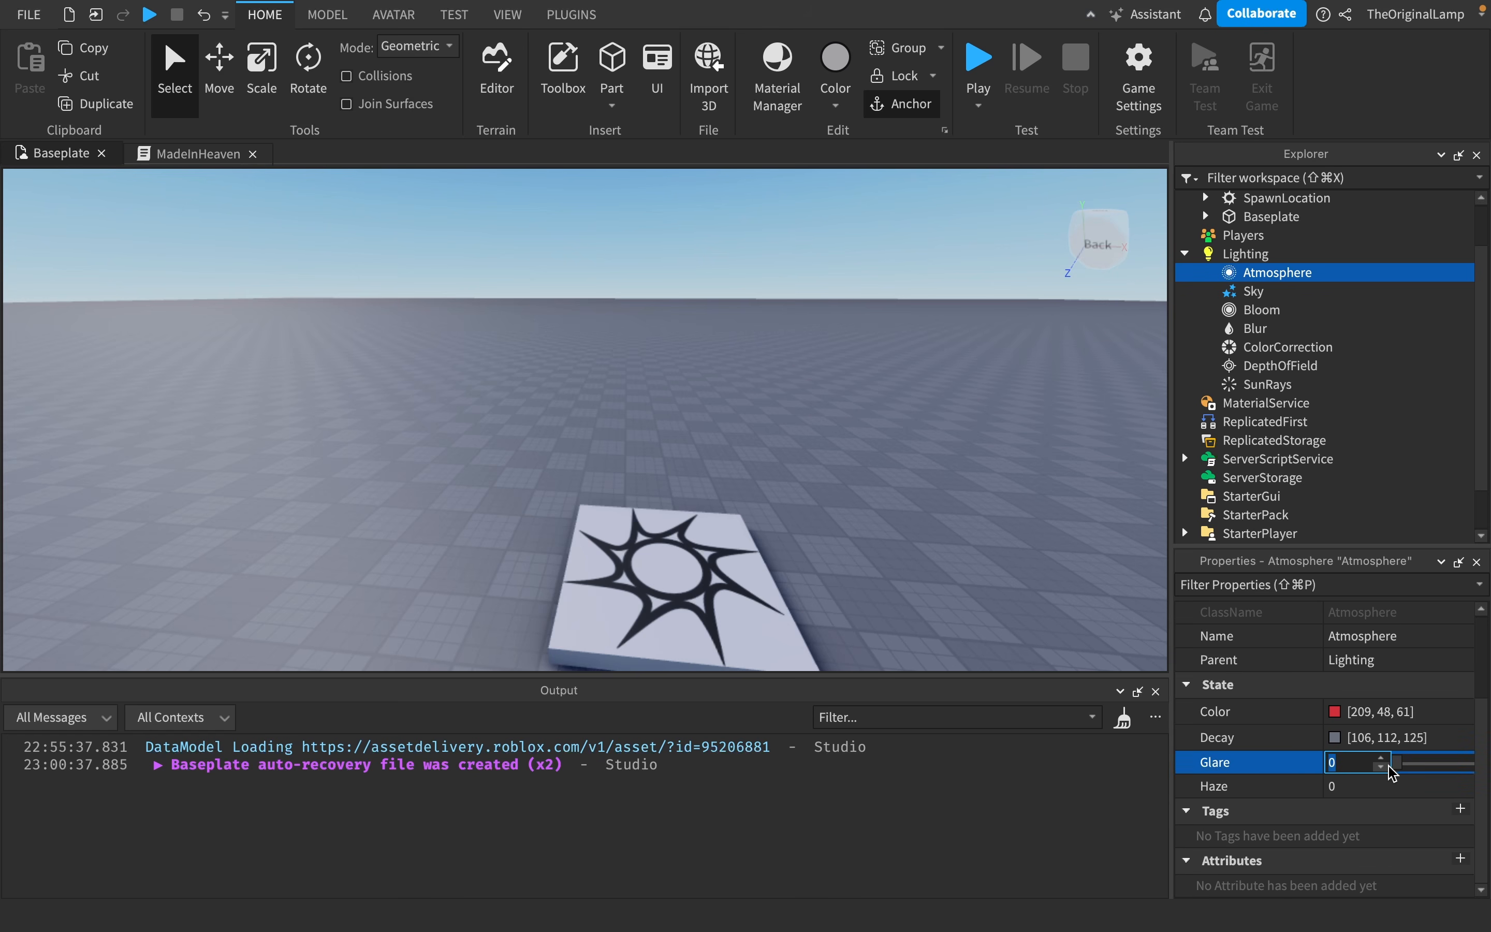
pyautogui.click(1381, 800)
pyautogui.click(1383, 793)
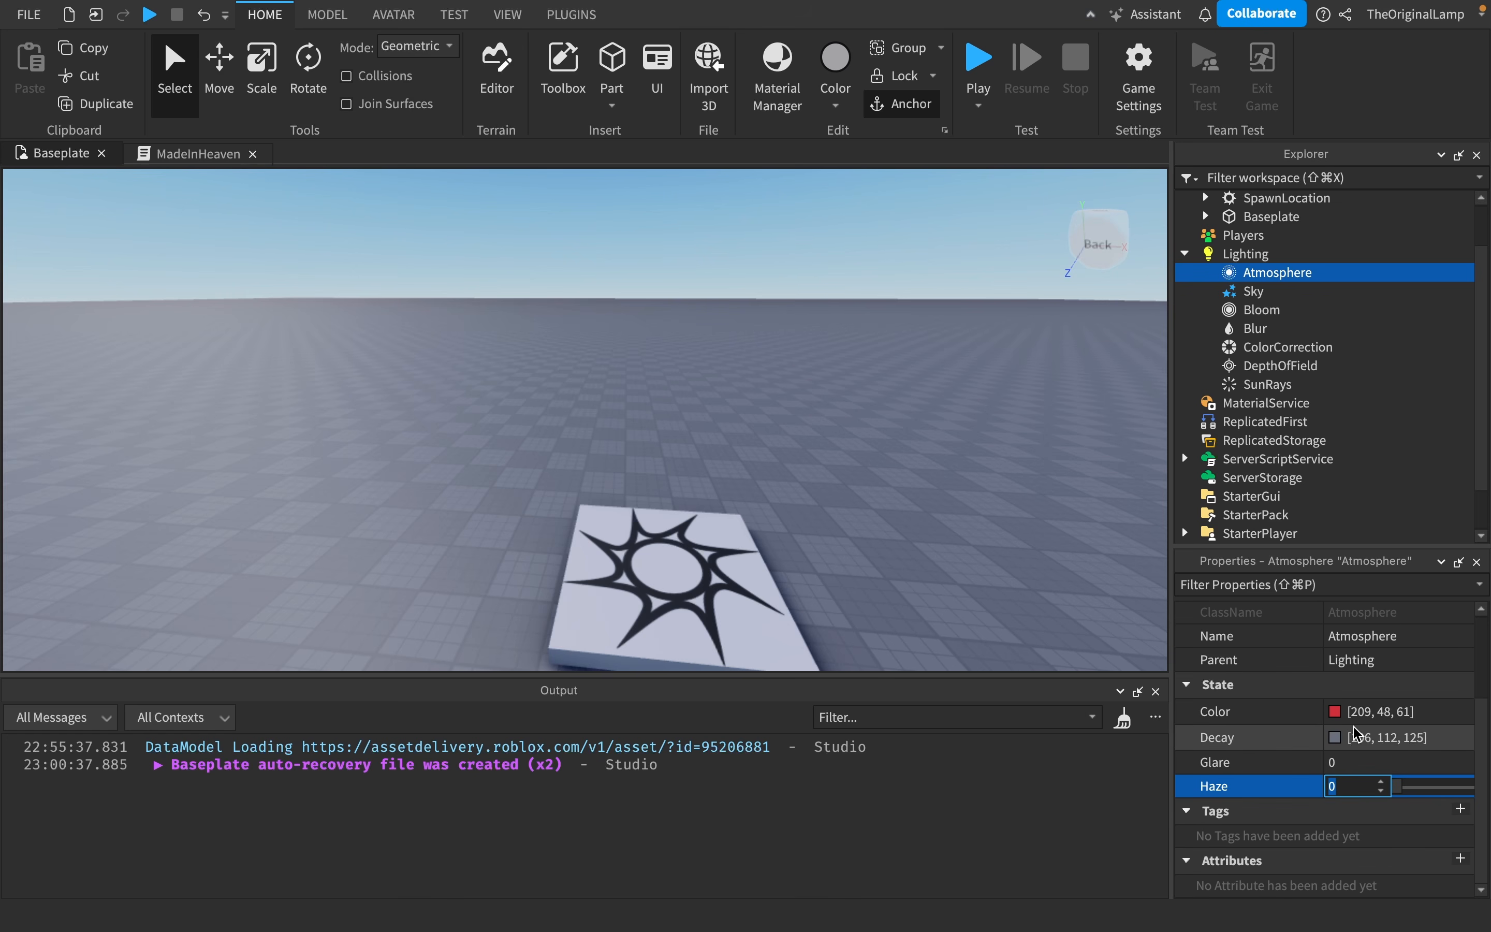
pyautogui.moveTo(1397, 787); pyautogui.dragTo(1425, 798)
pyautogui.moveTo(1413, 795)
pyautogui.mouseDown()
pyautogui.moveTo(1455, 798)
pyautogui.moveTo(1425, 789)
pyautogui.mouseUp()
pyautogui.moveTo(979, 485); pyautogui.dragTo(1011, 487, button='right')
pyautogui.moveTo(1425, 790); pyautogui.dragTo(1488, 799)
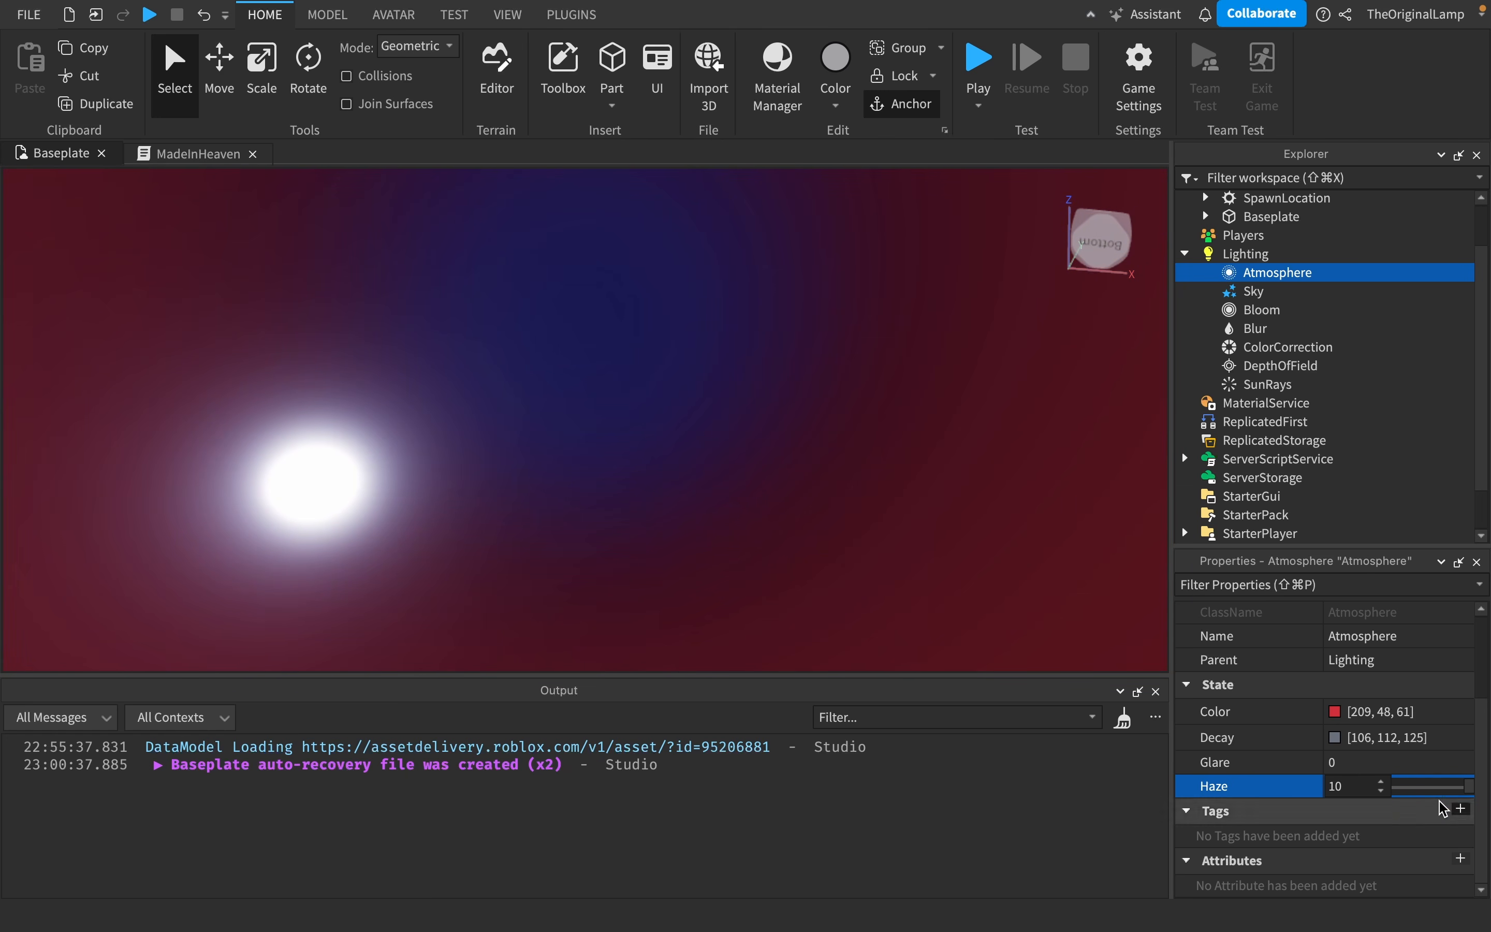
pyautogui.moveTo(938, 529); pyautogui.dragTo(938, 529, button='right')
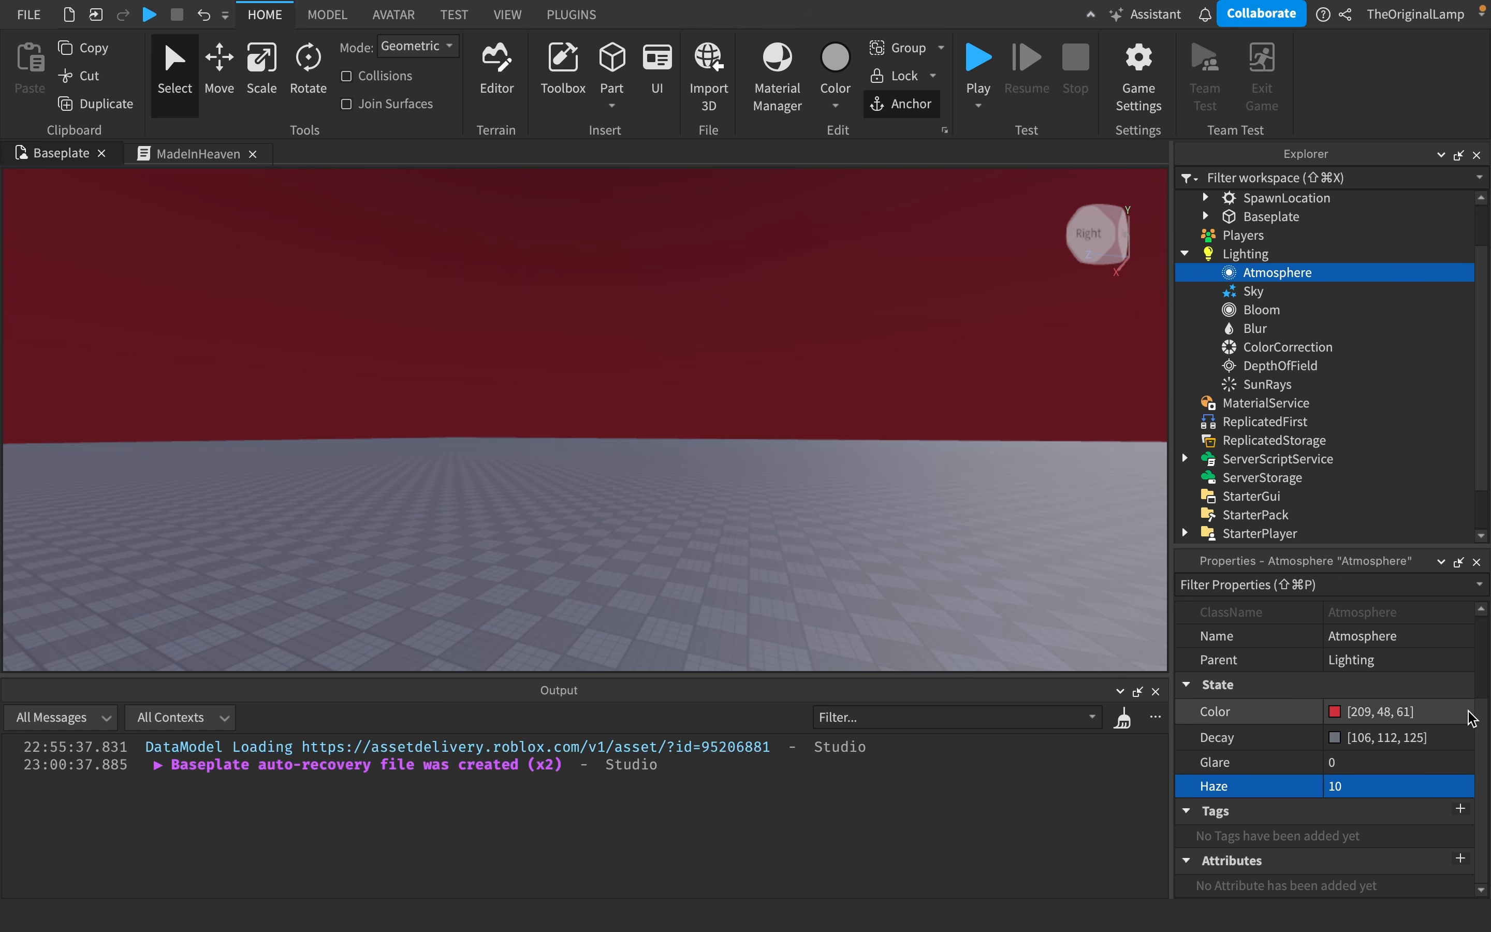
# - Set the Atmosphere's Density to 0.614 and move through the scene to inspect the haze
pyautogui.scroll(2, 1235, 666)
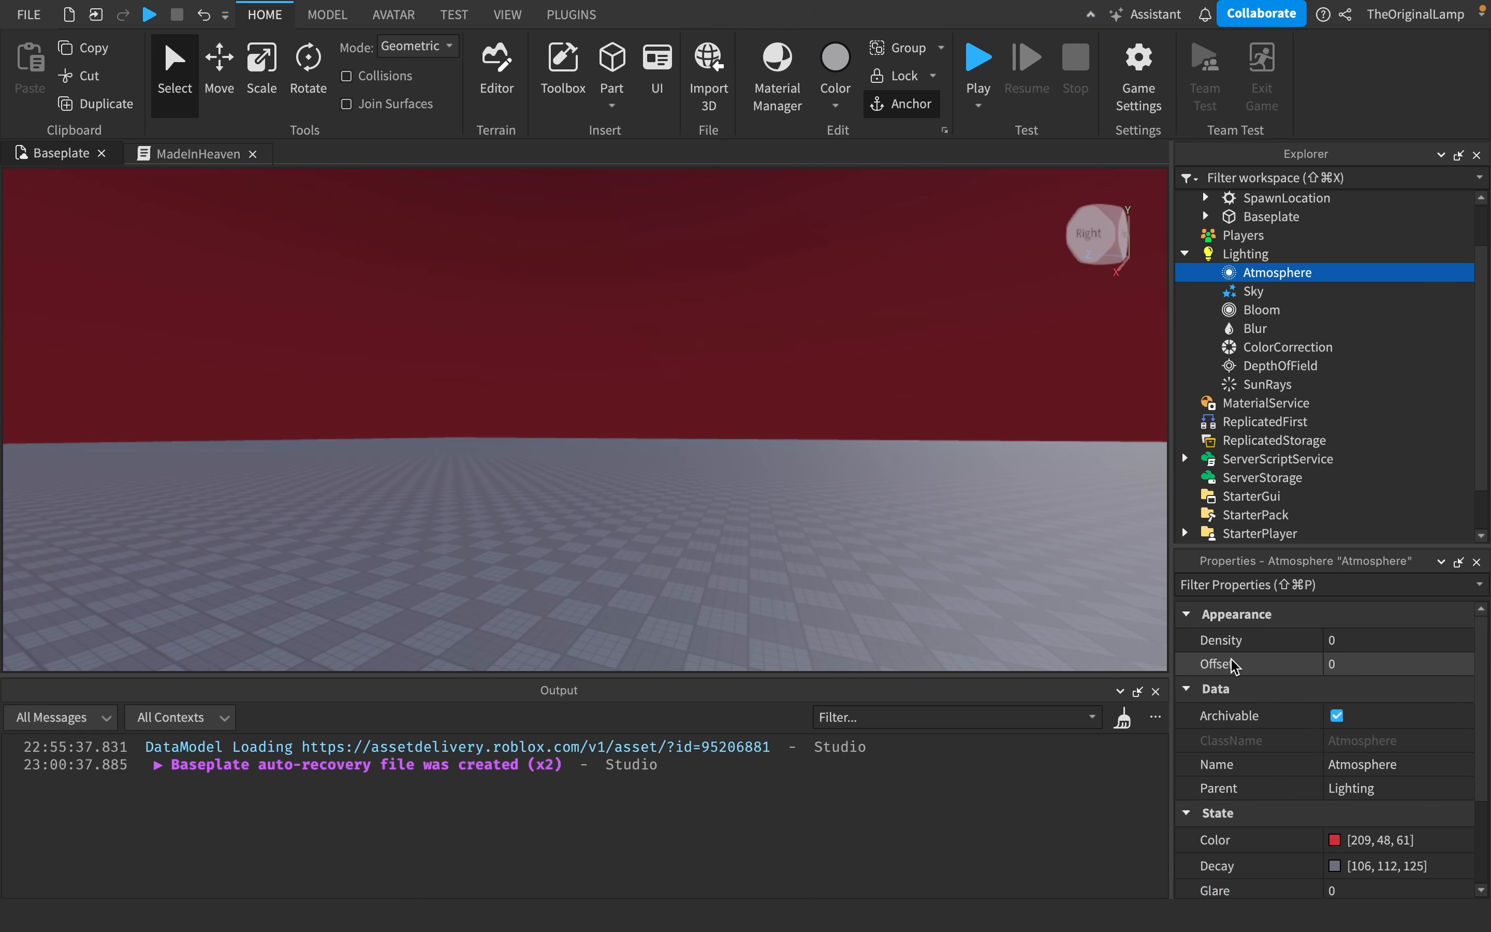
pyautogui.click(1355, 641)
pyautogui.moveTo(1397, 642); pyautogui.dragTo(1454, 647)
pyautogui.moveTo(995, 516); pyautogui.dragTo(934, 444, button='right')
pyautogui.press('s')
pyautogui.press('w')
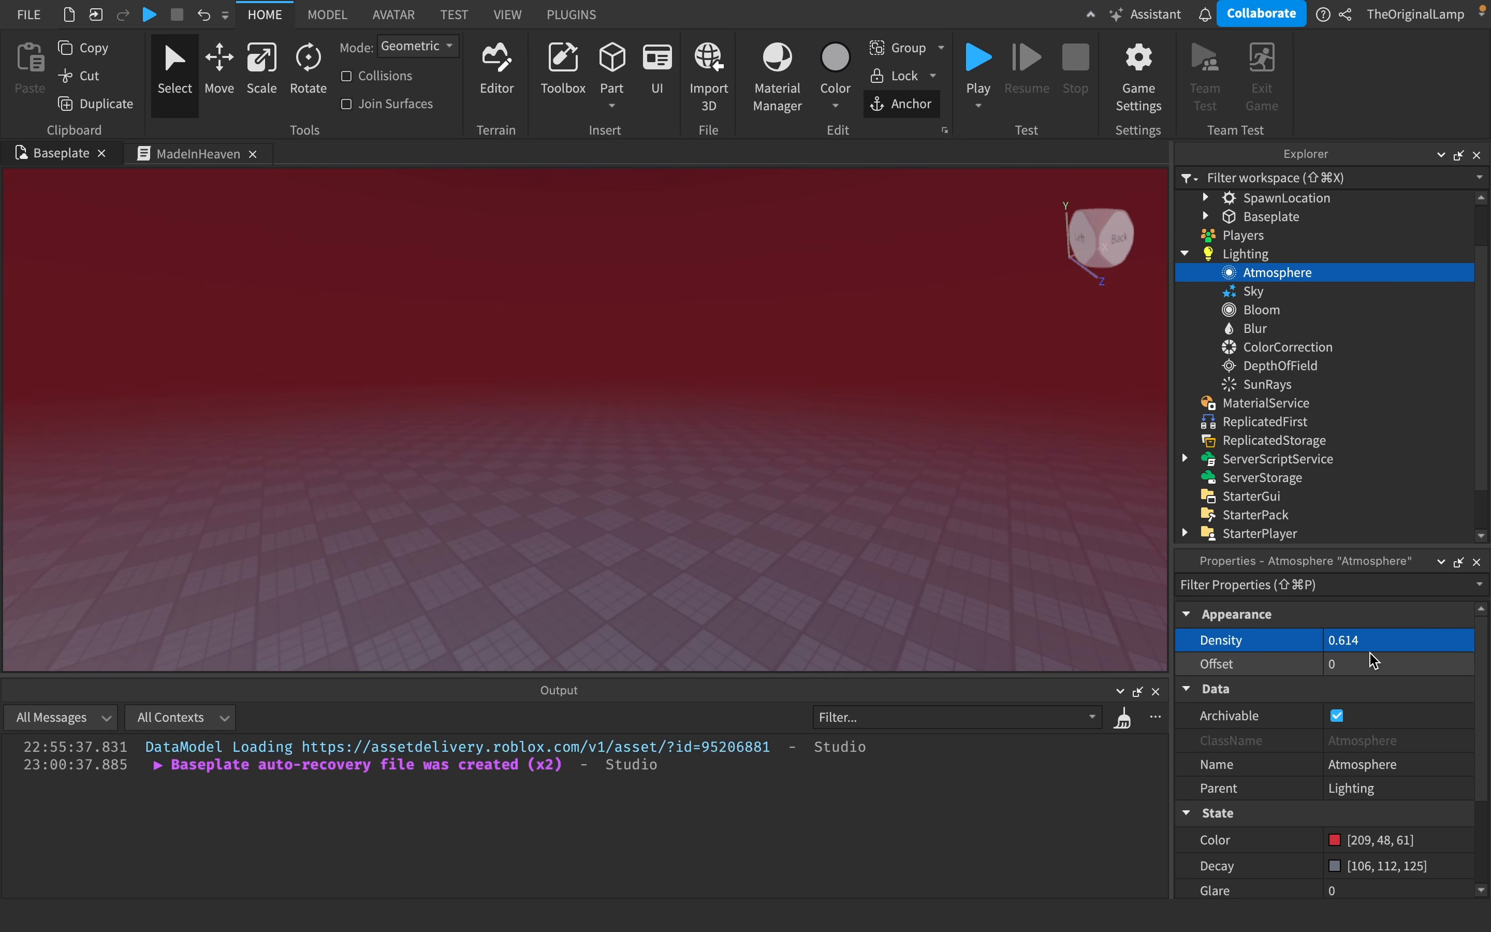
# - Try 1 for the Atmosphere's Offset and inspect the horizon in several directions
pyautogui.click(1375, 662)
pyautogui.moveTo(1457, 675); pyautogui.dragTo(1488, 718)
pyautogui.moveTo(931, 390); pyautogui.dragTo(928, 386, button='right')
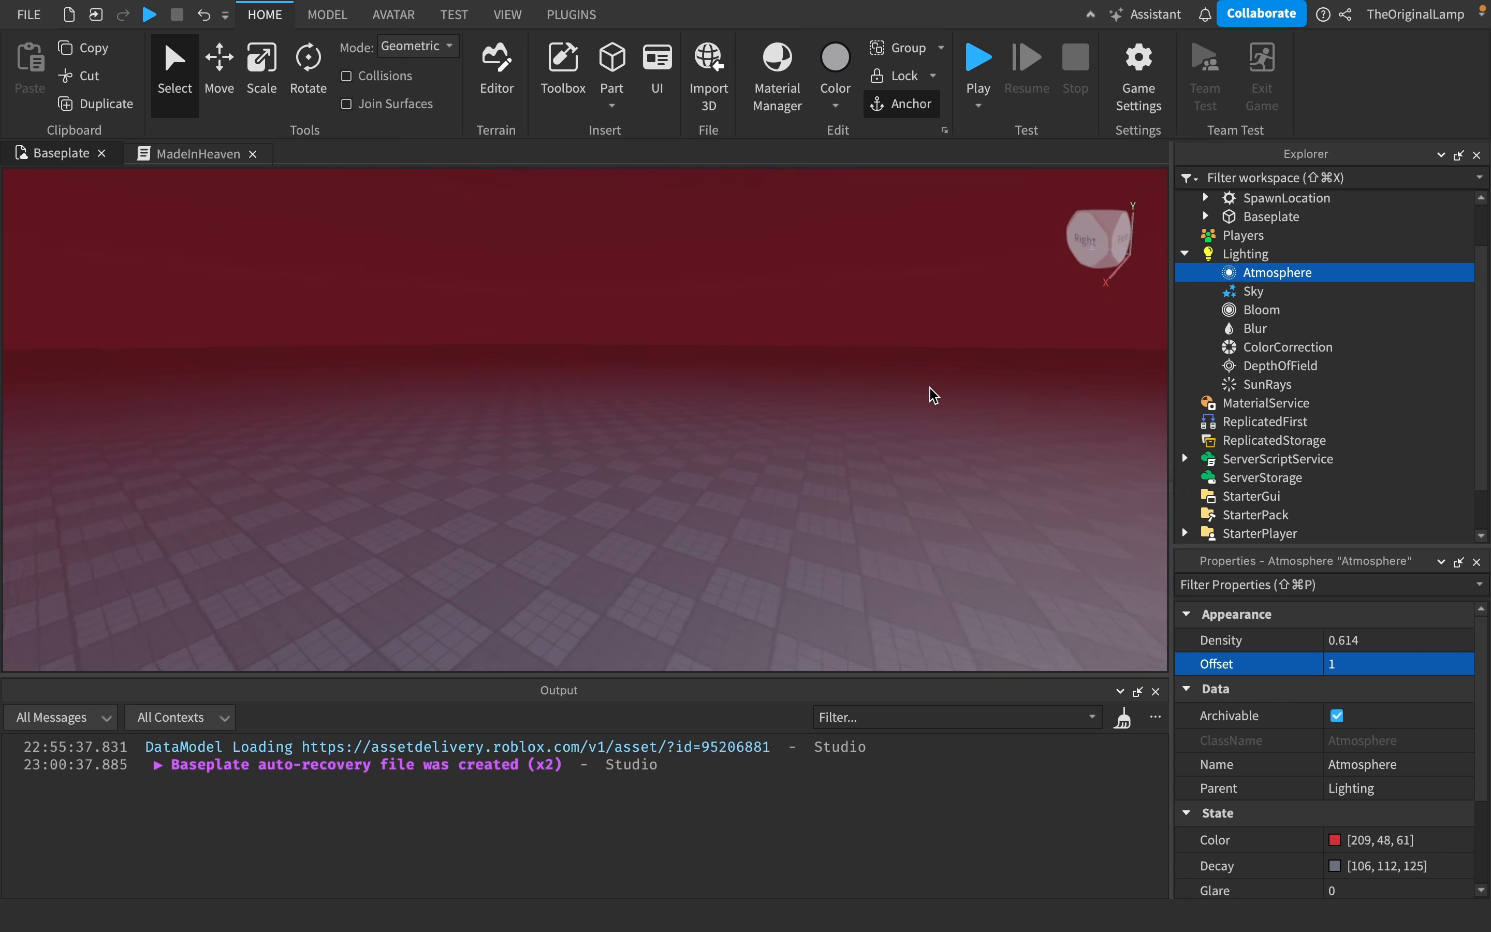
pyautogui.press('s')
pyautogui.moveTo(549, 346); pyautogui.dragTo(364, 323, button='right')
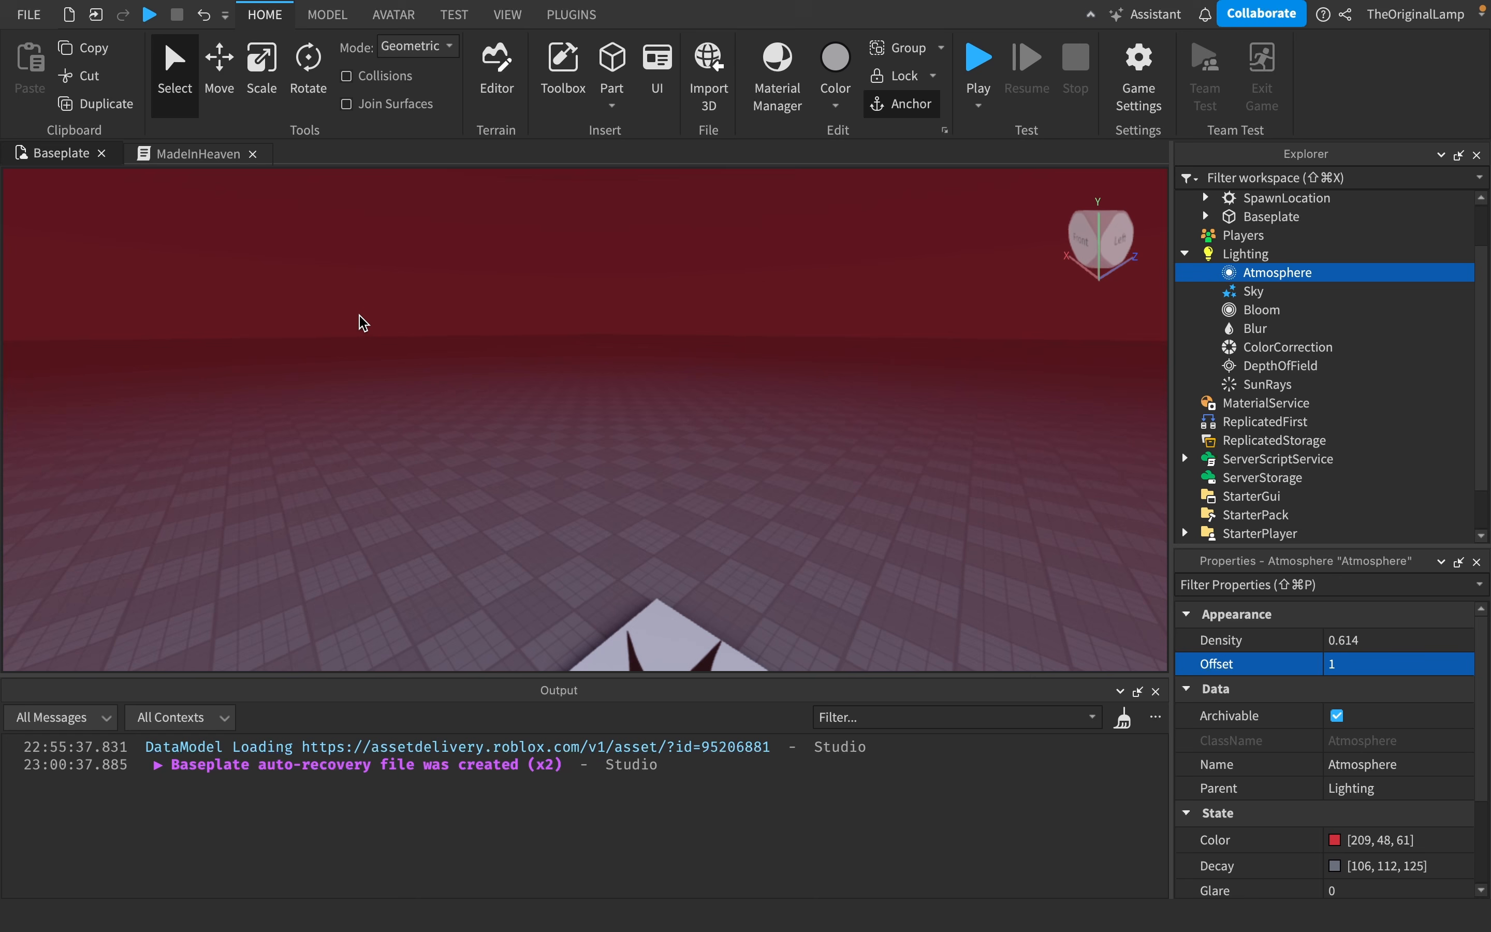
pyautogui.moveTo(456, 352); pyautogui.dragTo(399, 359, button='right')
# - Set the Atmosphere's Offset to 0 and look around the baseplate
pyautogui.click(1366, 665)
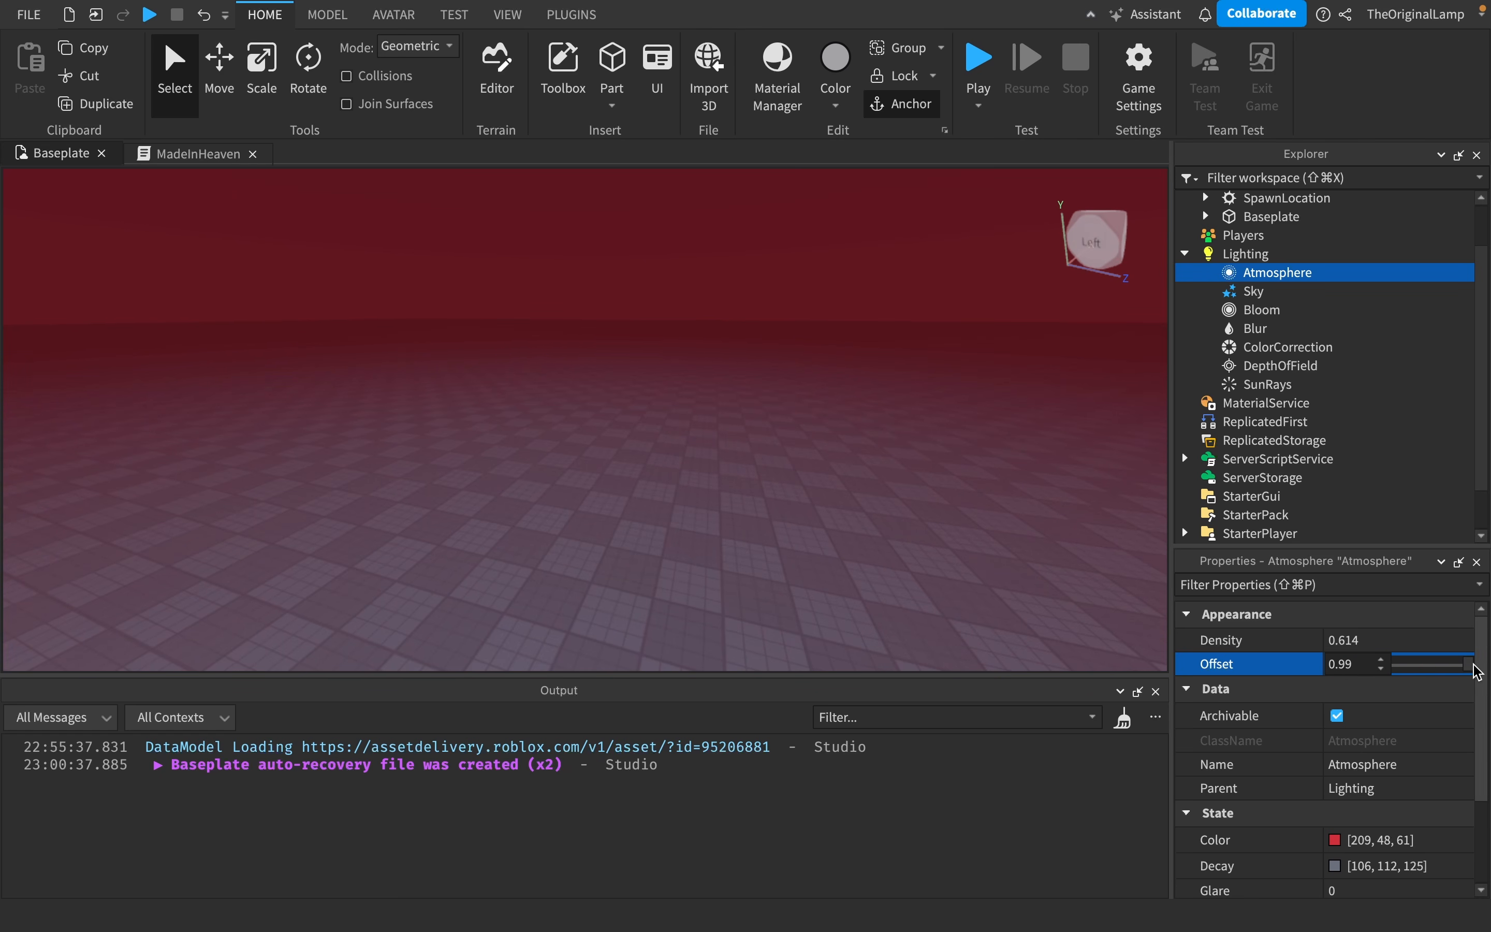
pyautogui.moveTo(1472, 664); pyautogui.dragTo(1368, 654)
pyautogui.moveTo(662, 359); pyautogui.dragTo(392, 327, button='right')
pyautogui.moveTo(1096, 633); pyautogui.dragTo(590, 405, button='right')
# - Change the Atmosphere's Color to a cyan of [44, 191, 203] and inspect the tinted scene
pyautogui.scroll(-5, 1291, 746)
pyautogui.click(1336, 709)
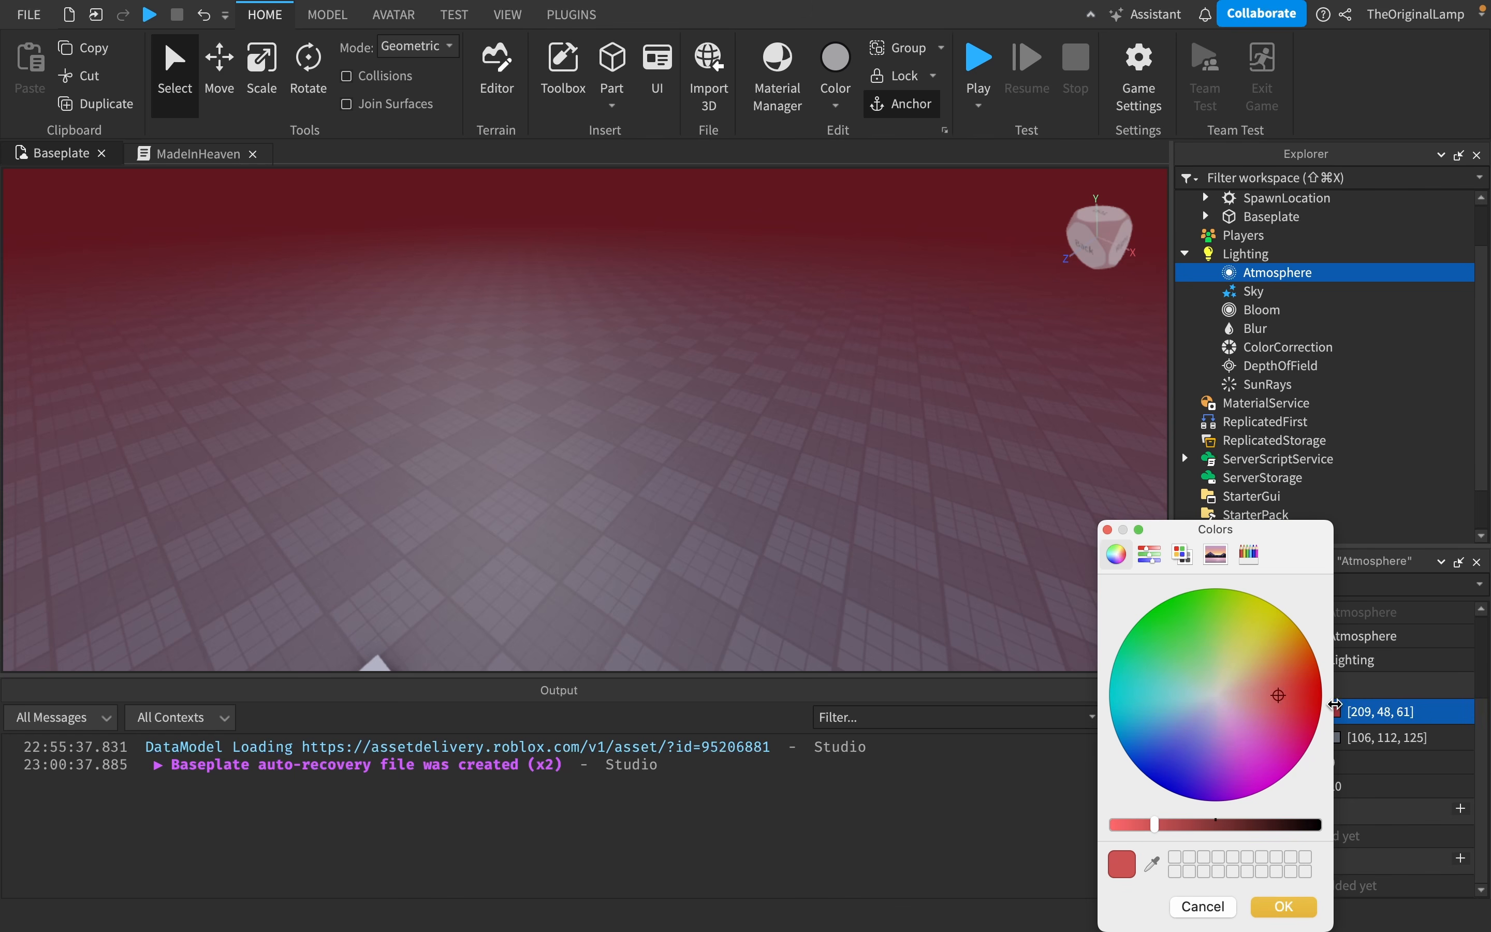
pyautogui.moveTo(1277, 696); pyautogui.dragTo(1132, 702)
pyautogui.click(1293, 909)
pyautogui.moveTo(834, 547); pyautogui.dragTo(838, 557, button='right')
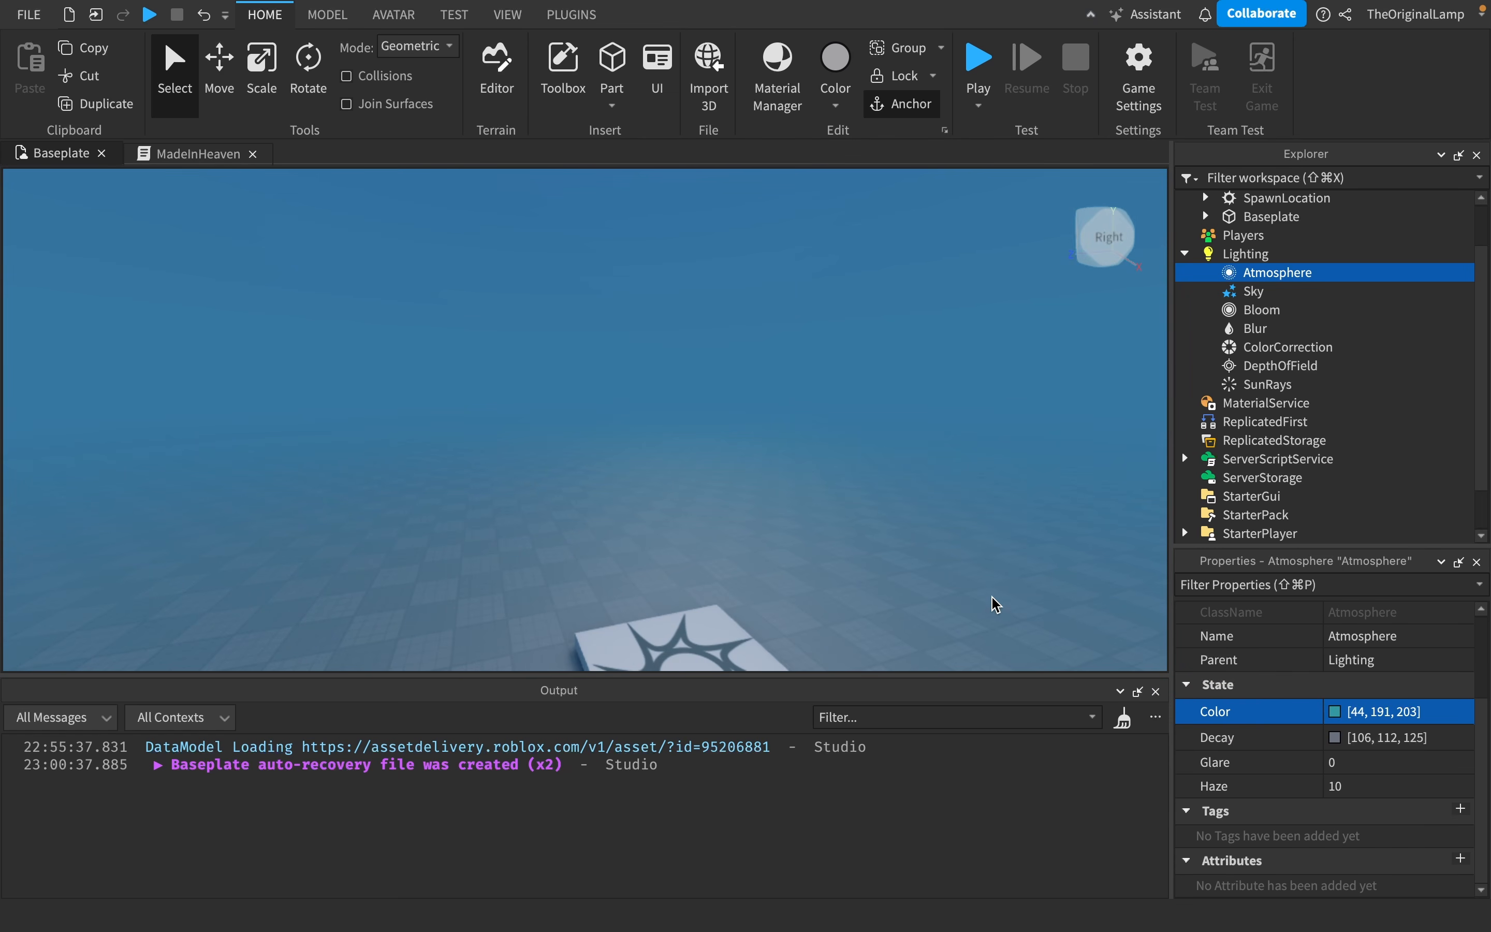
pyautogui.moveTo(992, 596); pyautogui.dragTo(992, 595, button='right')
# - Try 10 for the Atmosphere's Glare and look toward the sun and the SpawnLocation
pyautogui.click(1397, 739)
pyautogui.click(1397, 761)
pyautogui.moveTo(1397, 762); pyautogui.dragTo(1474, 764)
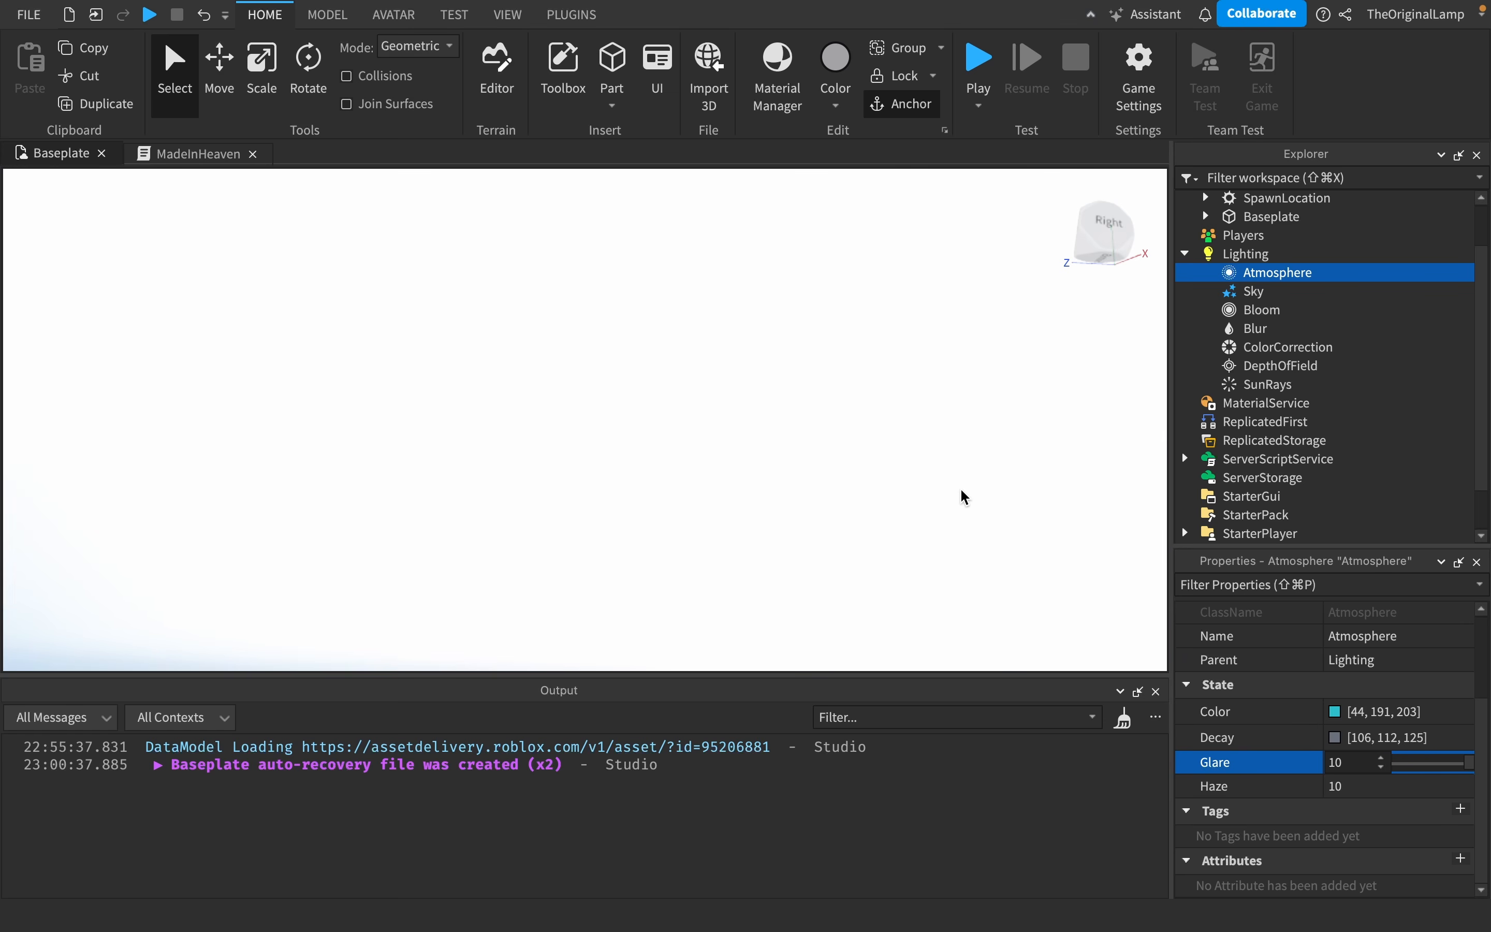
pyautogui.moveTo(965, 497); pyautogui.dragTo(966, 497, button='right')
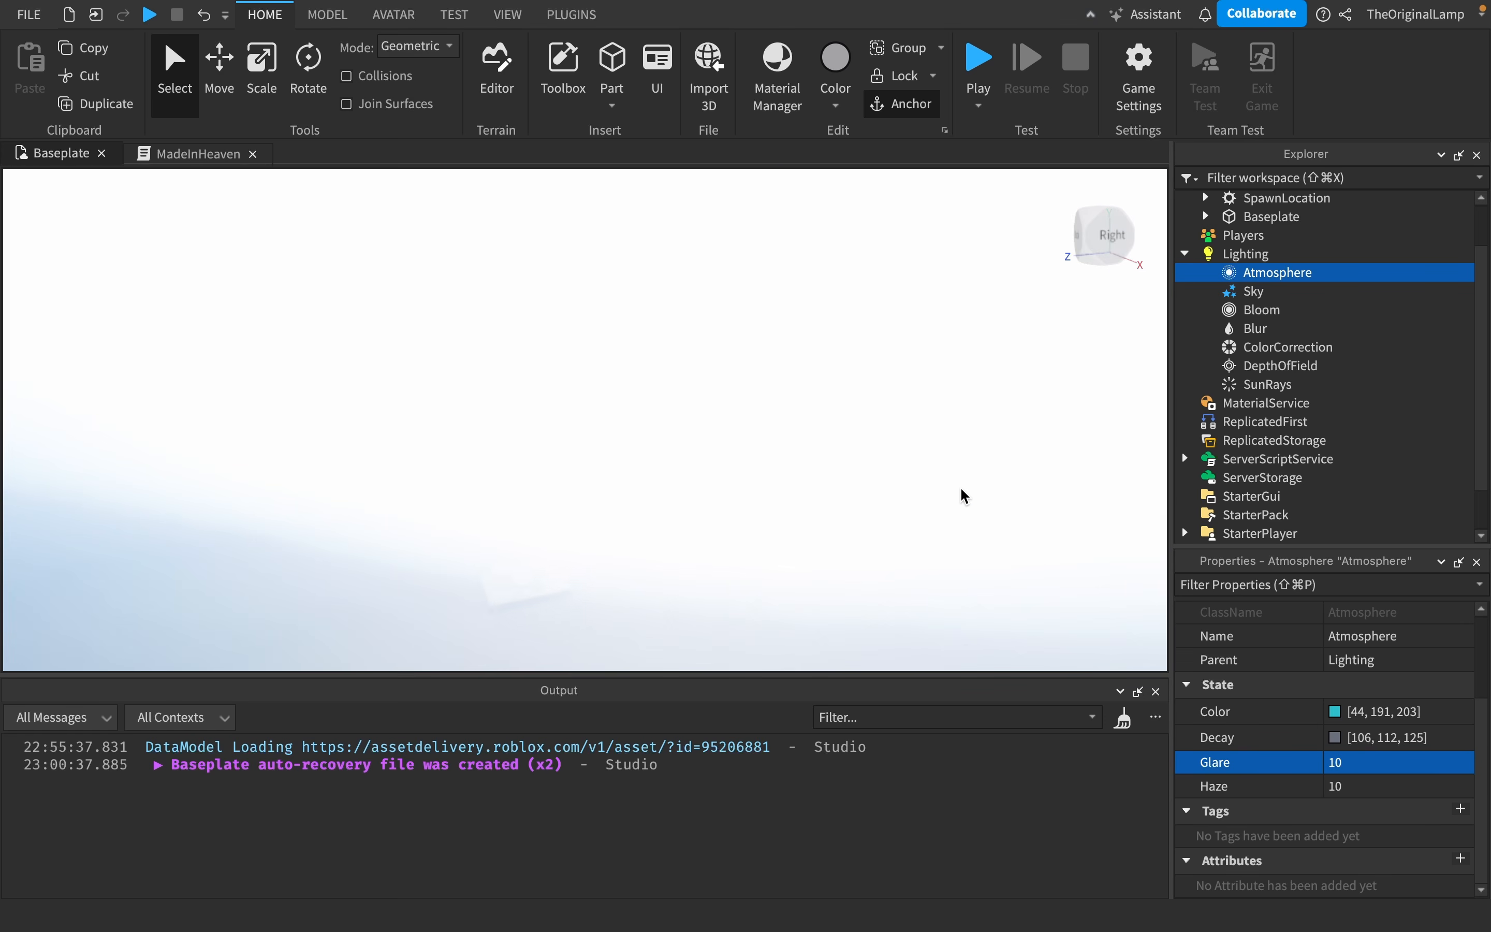
pyautogui.press('w')
# - Set the Atmosphere's Glare to 1.14 and inspect the glow above the SpawnLocation
pyautogui.click(1459, 764)
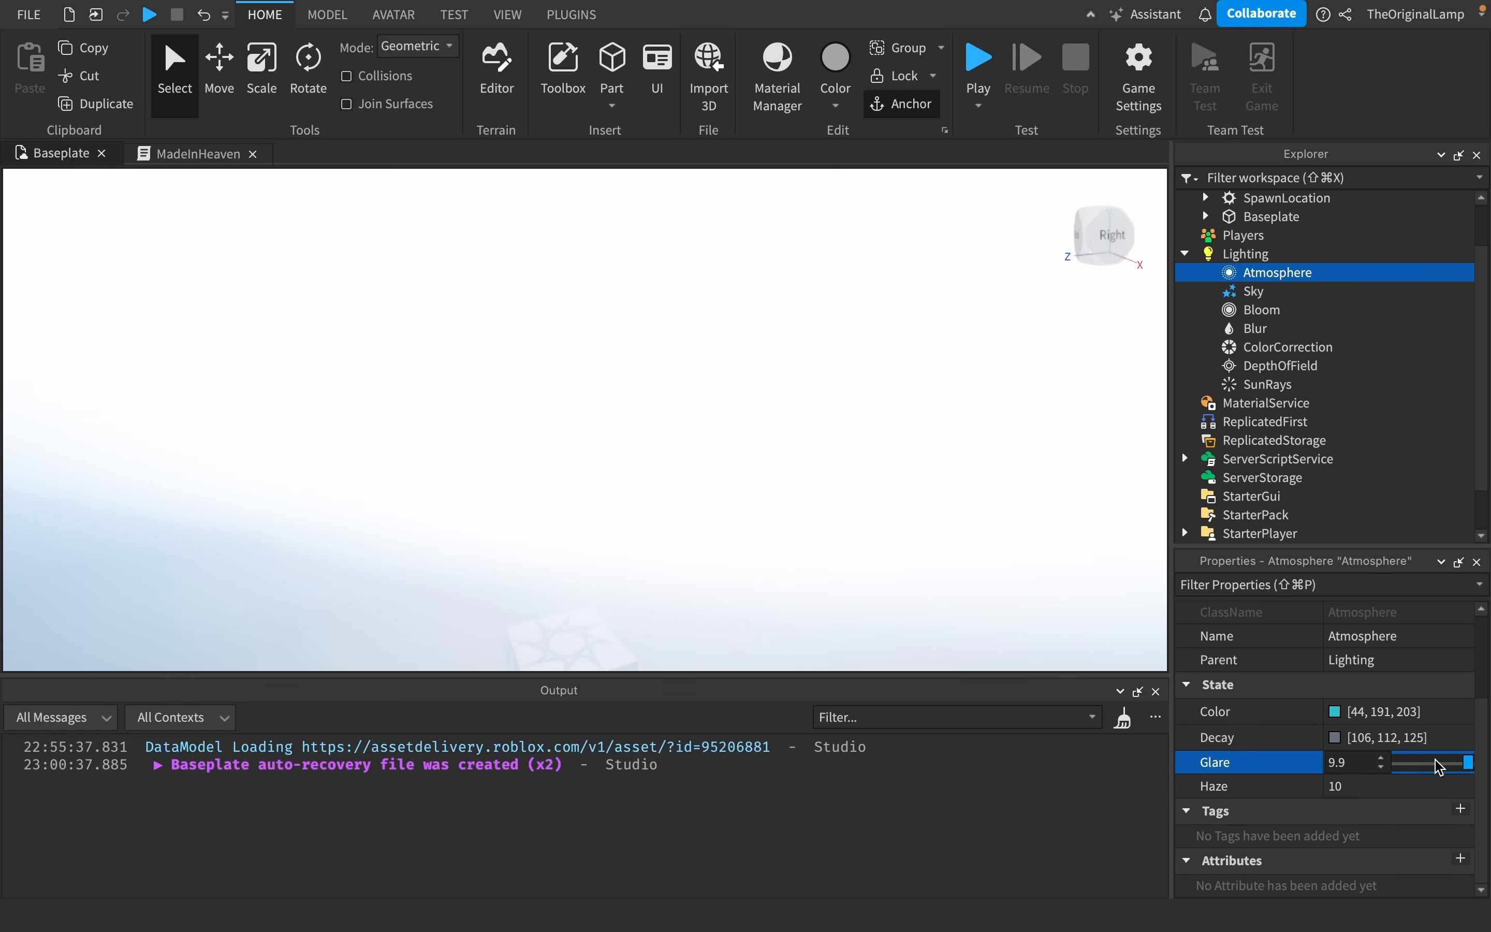
pyautogui.moveTo(1465, 767); pyautogui.dragTo(1411, 770)
pyautogui.moveTo(947, 427); pyautogui.dragTo(965, 442, button='right')
pyautogui.press('w')
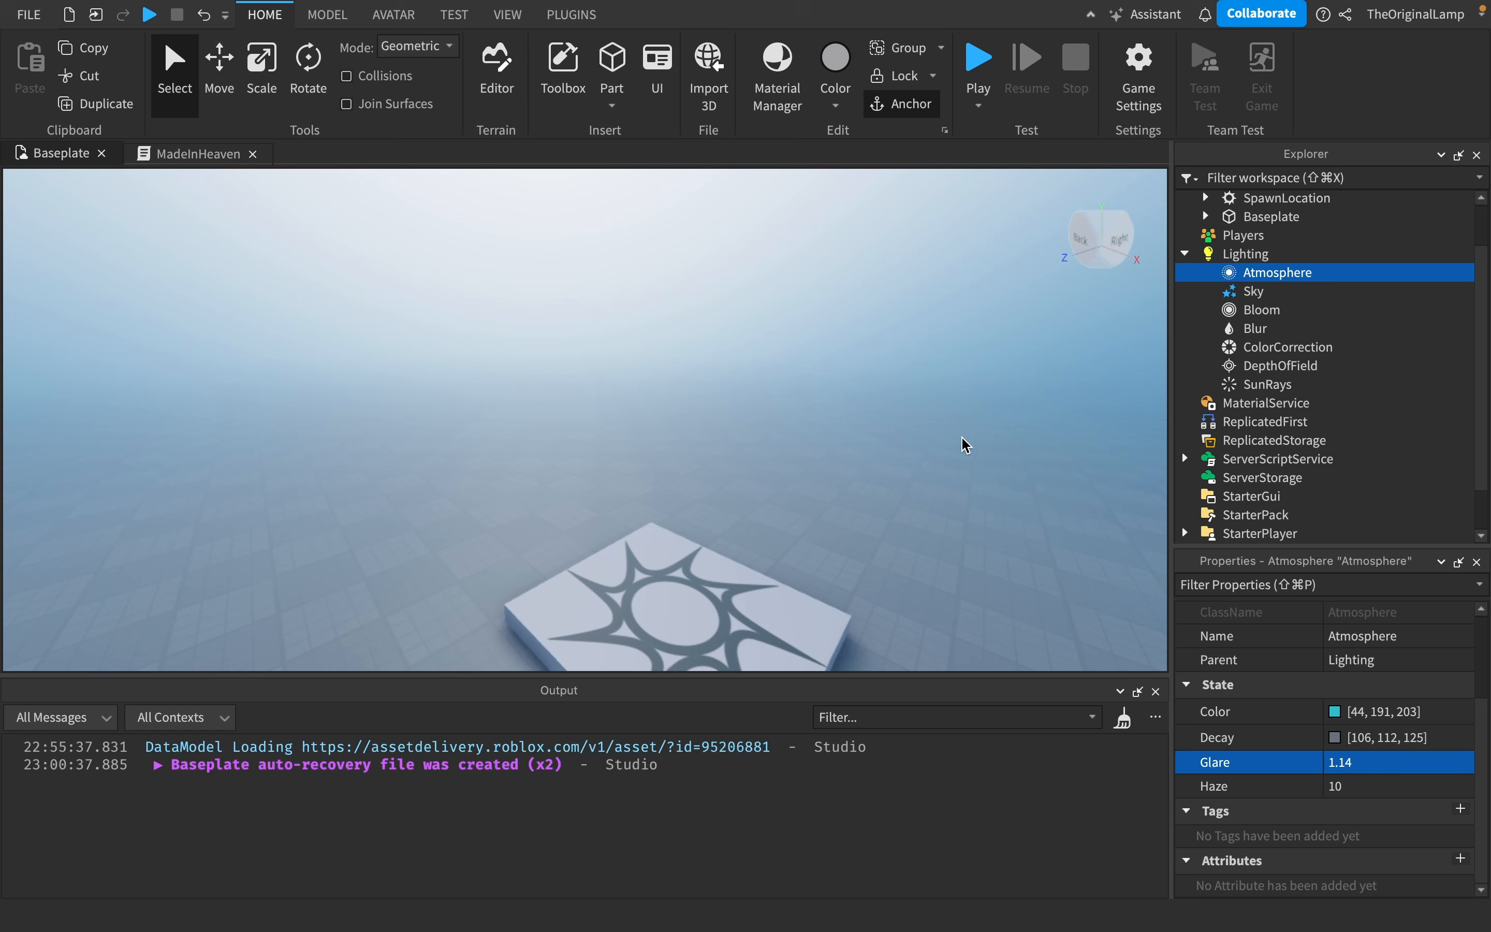
# - Set the Atmosphere's Decay to a green of [25, 142, 79] and inspect the sky in several directions
pyautogui.click(1334, 738)
pyautogui.moveTo(1275, 718); pyautogui.dragTo(1148, 652)
pyautogui.click(1311, 912)
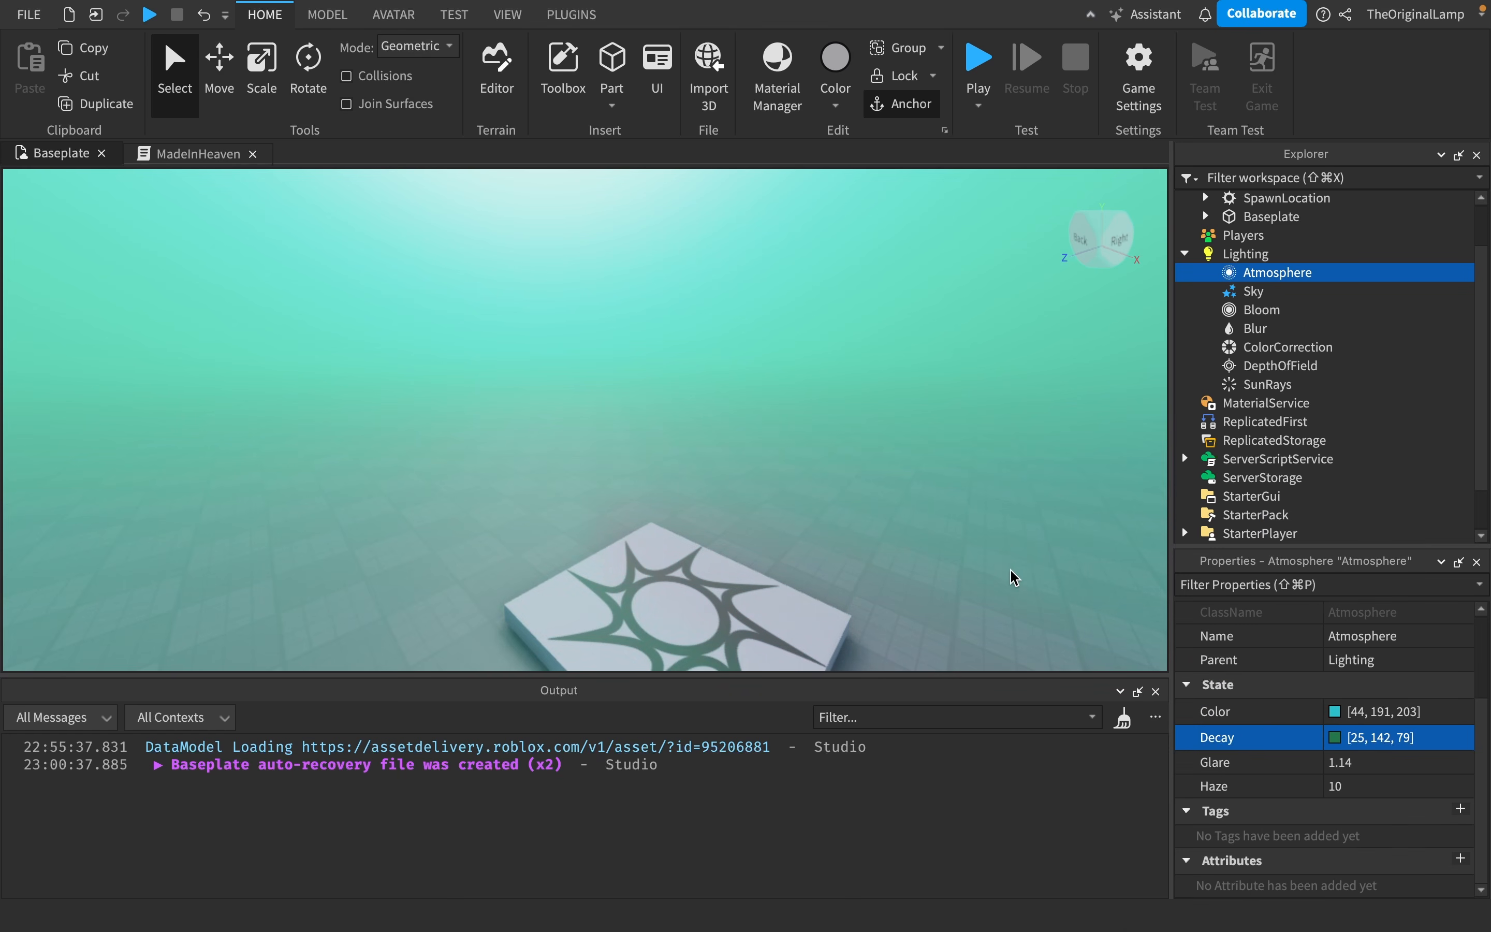
pyautogui.moveTo(1007, 562); pyautogui.dragTo(972, 566, button='right')
pyautogui.press('a')
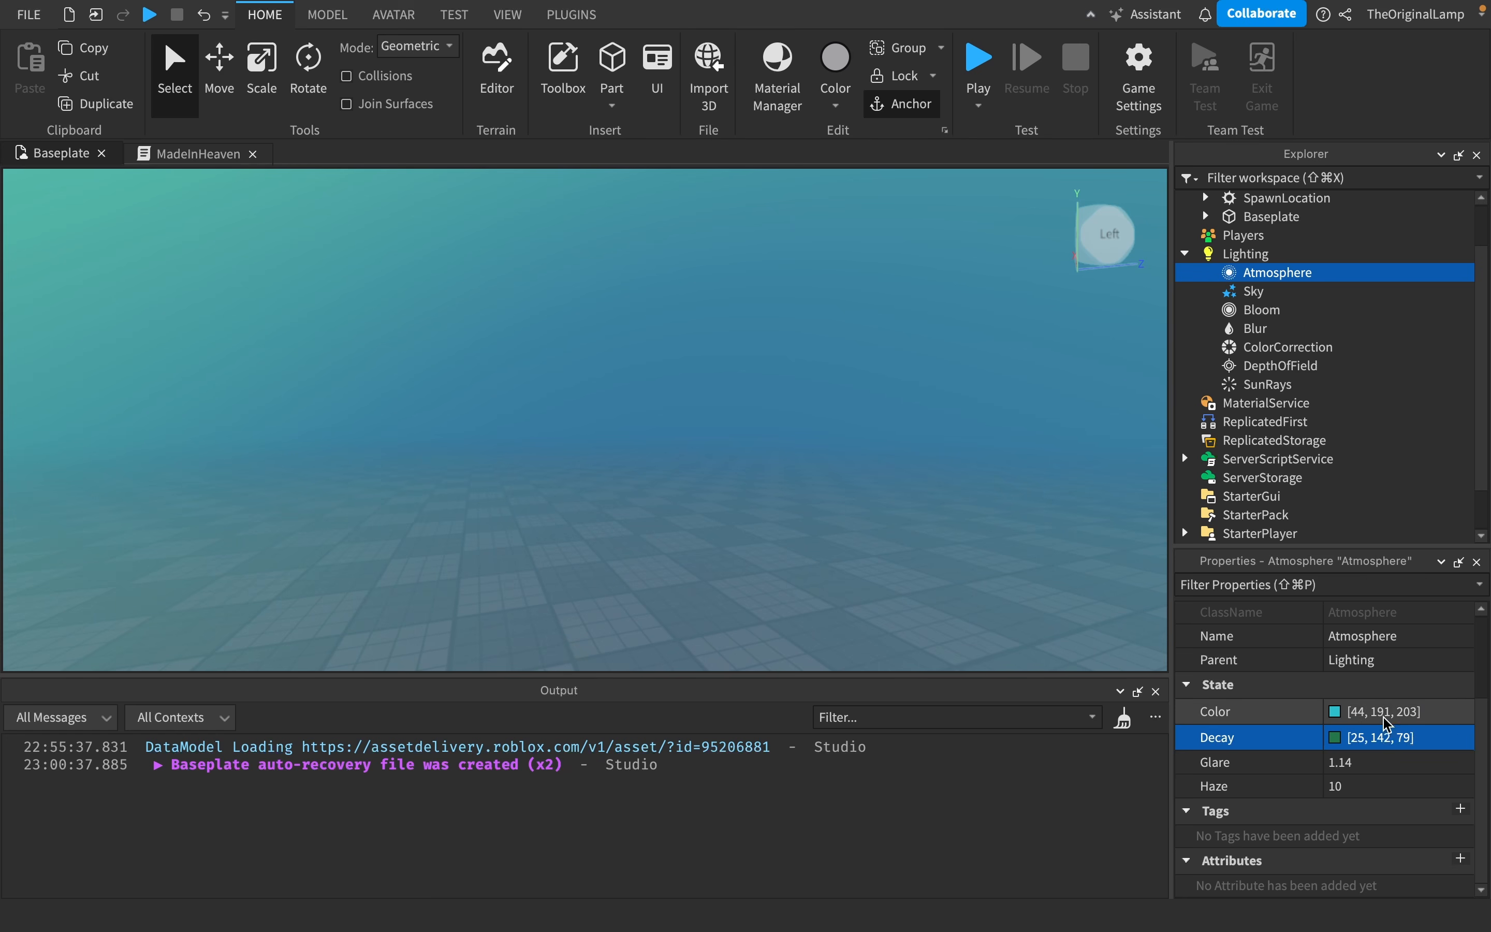
pyautogui.moveTo(882, 431); pyautogui.dragTo(885, 429, button='right')
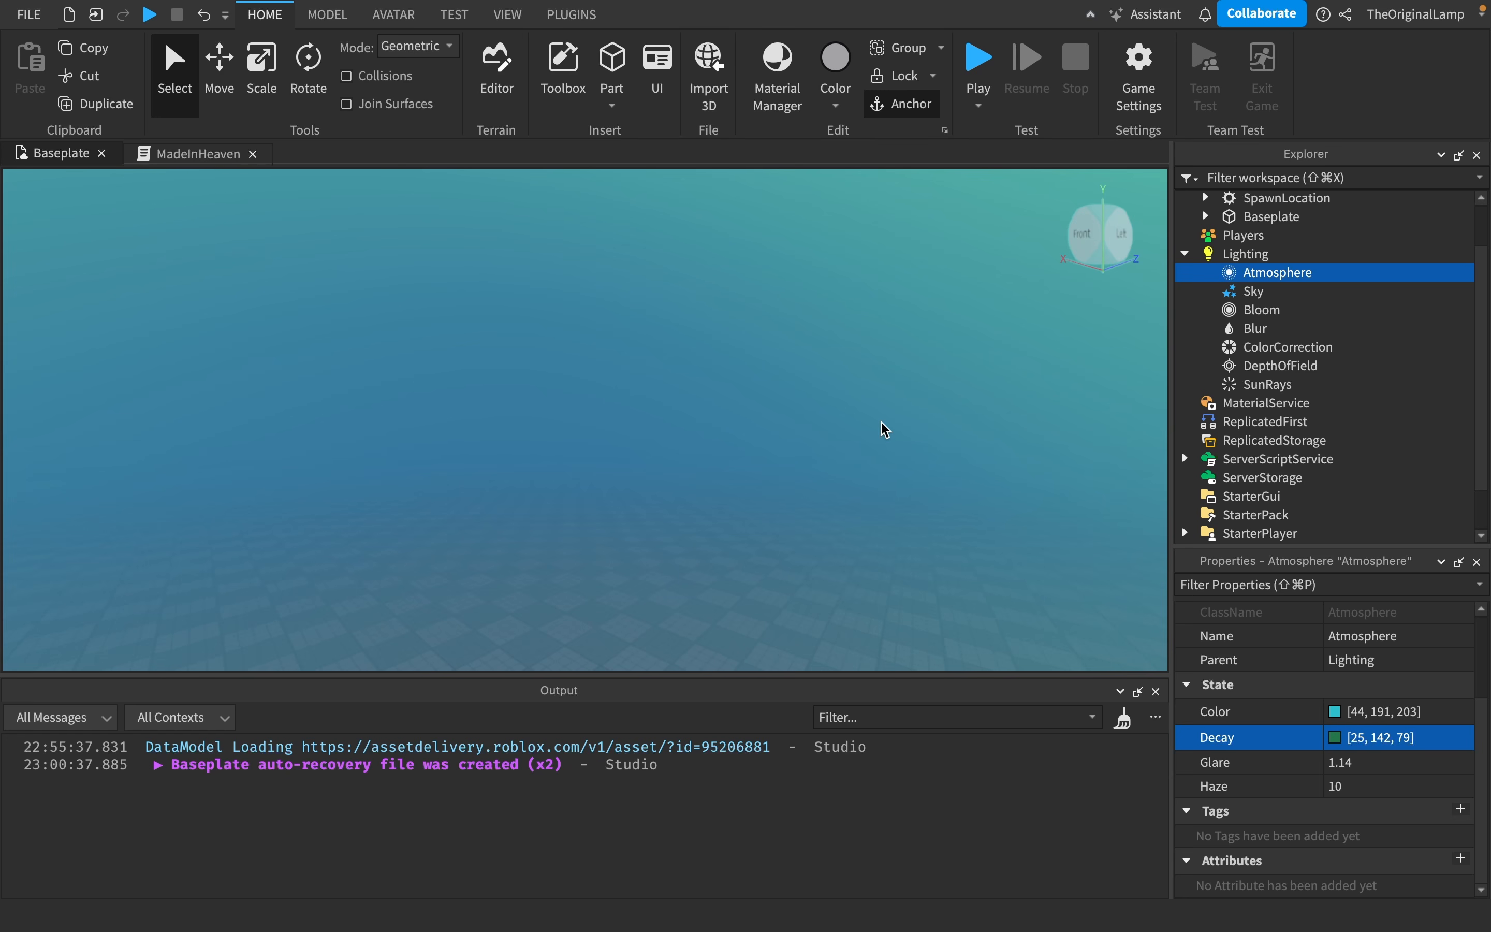
pyautogui.moveTo(885, 429); pyautogui.dragTo(885, 429, button='right')
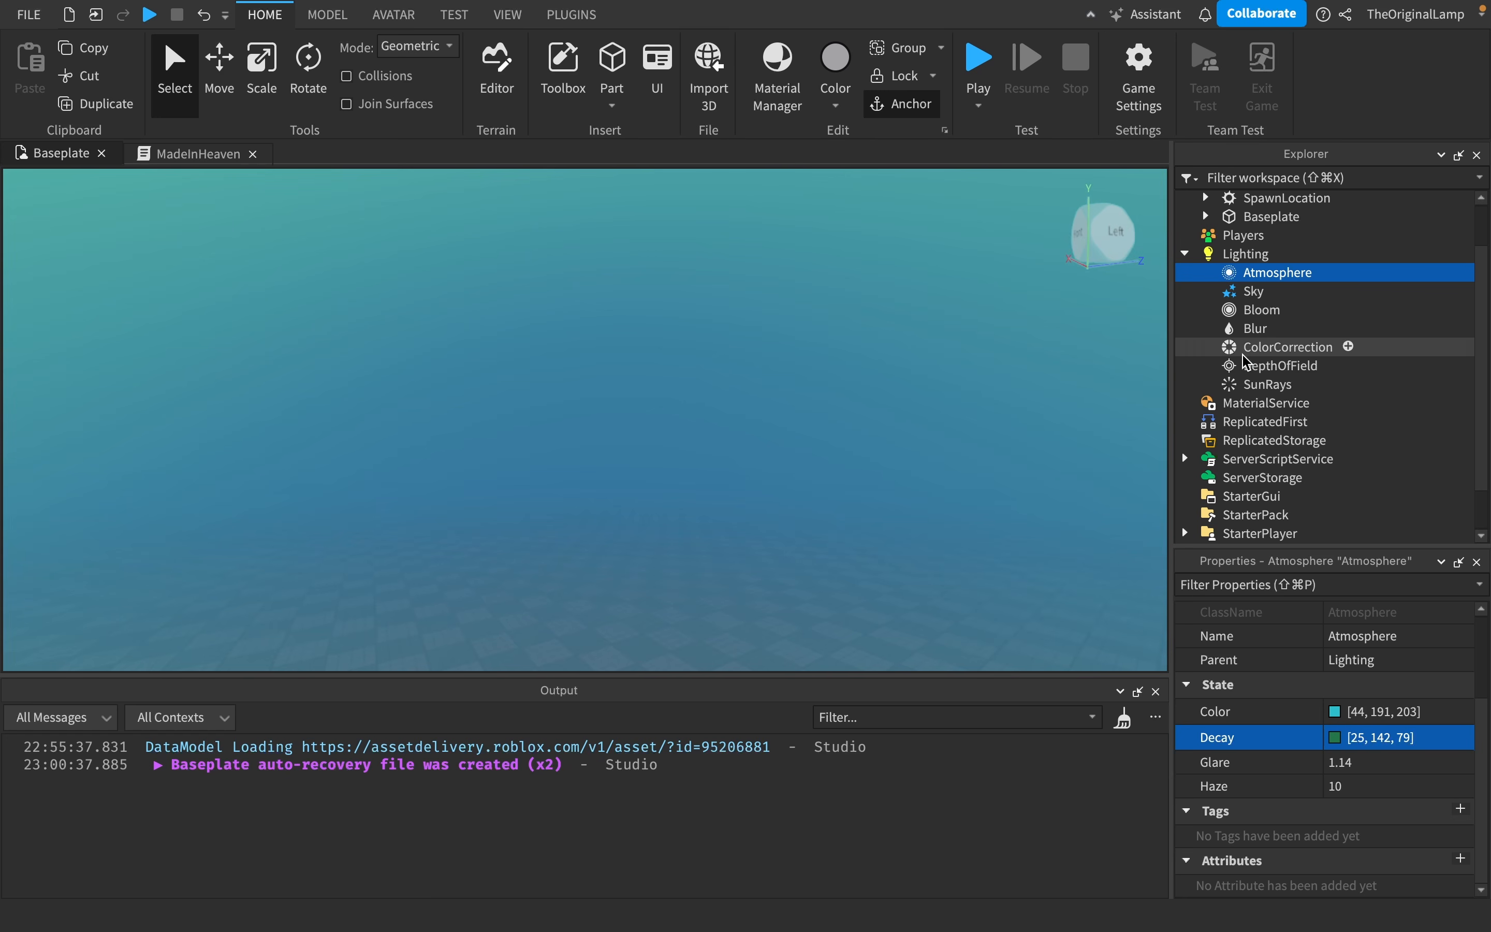
# - Review the Atmosphere's properties from Appearance to State
pyautogui.scroll(5, 1357, 718)
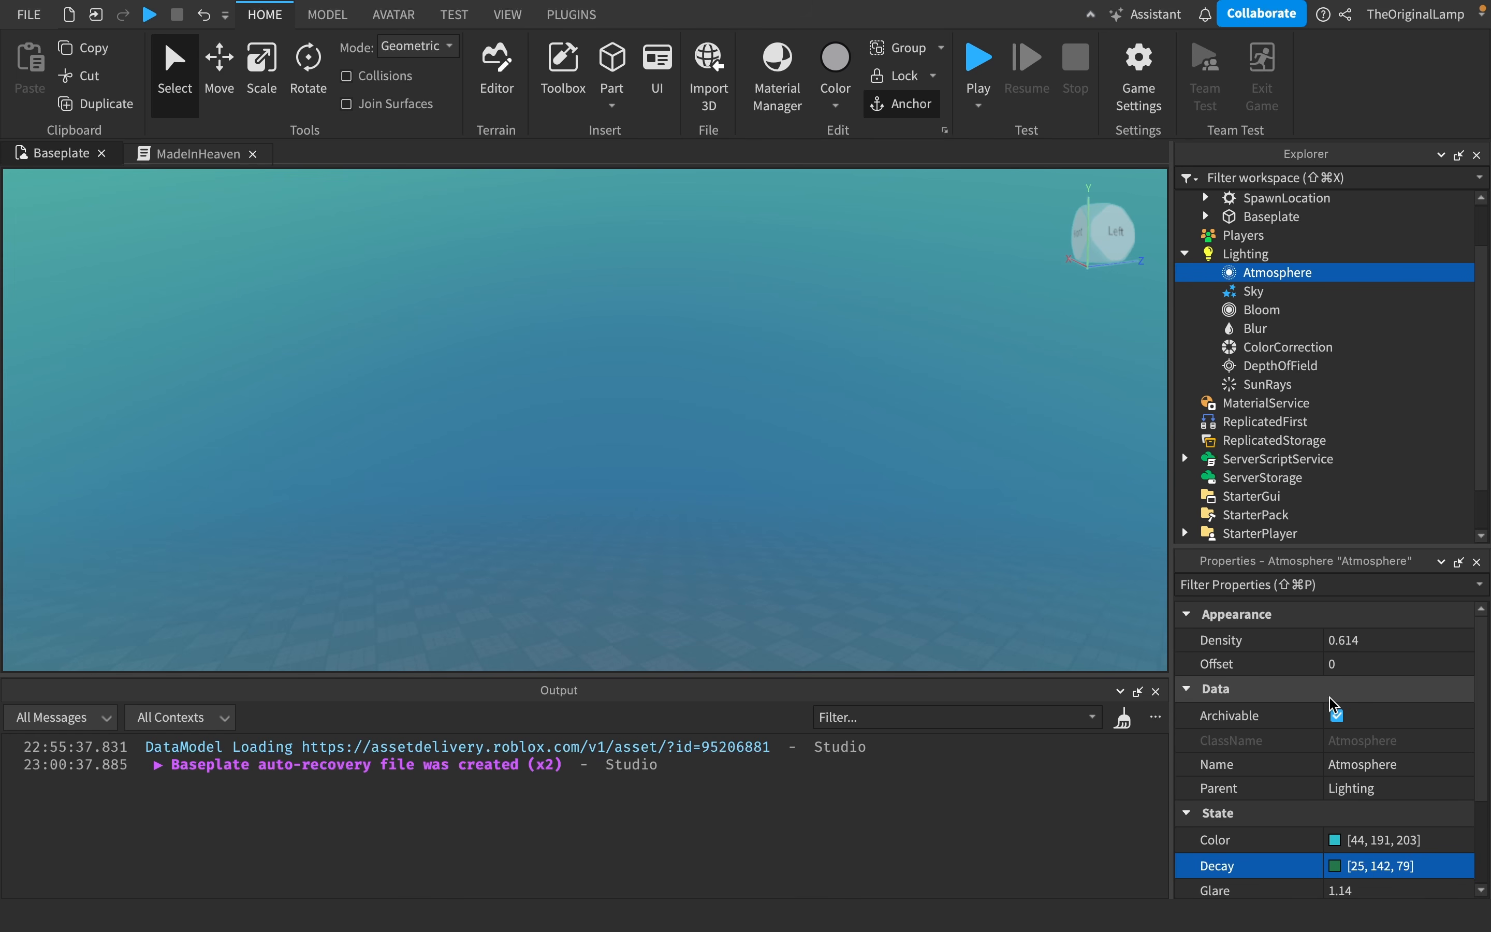
pyautogui.scroll(-2, 1359, 740)
pyautogui.scroll(3, 1359, 764)
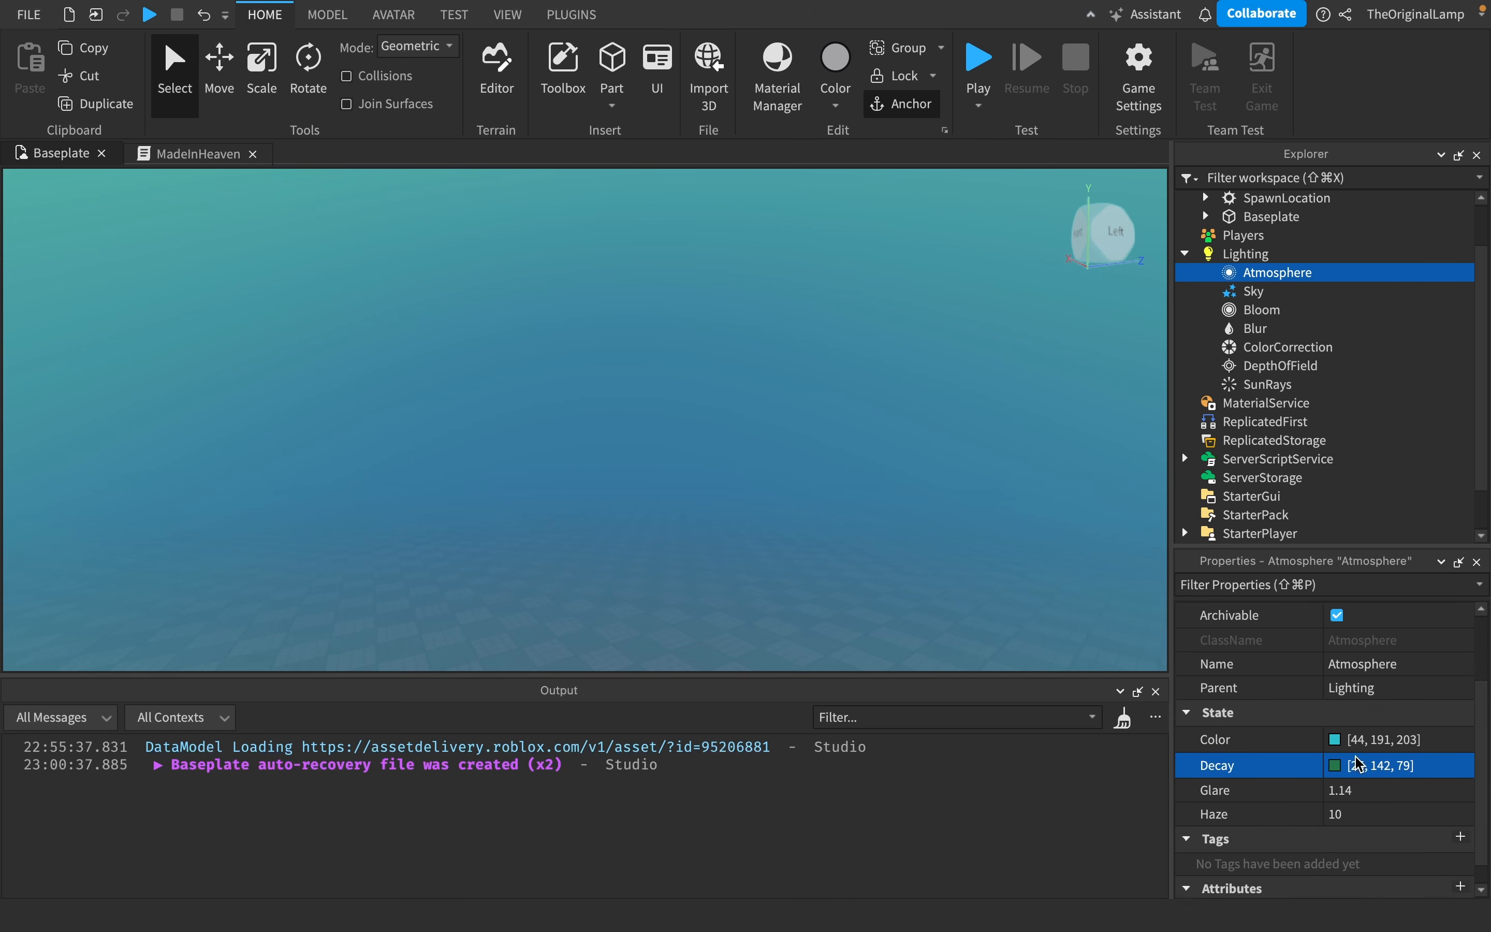
# - Delete the Atmosphere from Lighting and look over the horizon and the SpawnLocation without it
pyautogui.click(1242, 291)
pyautogui.click(1244, 273)
pyautogui.press('Delete')
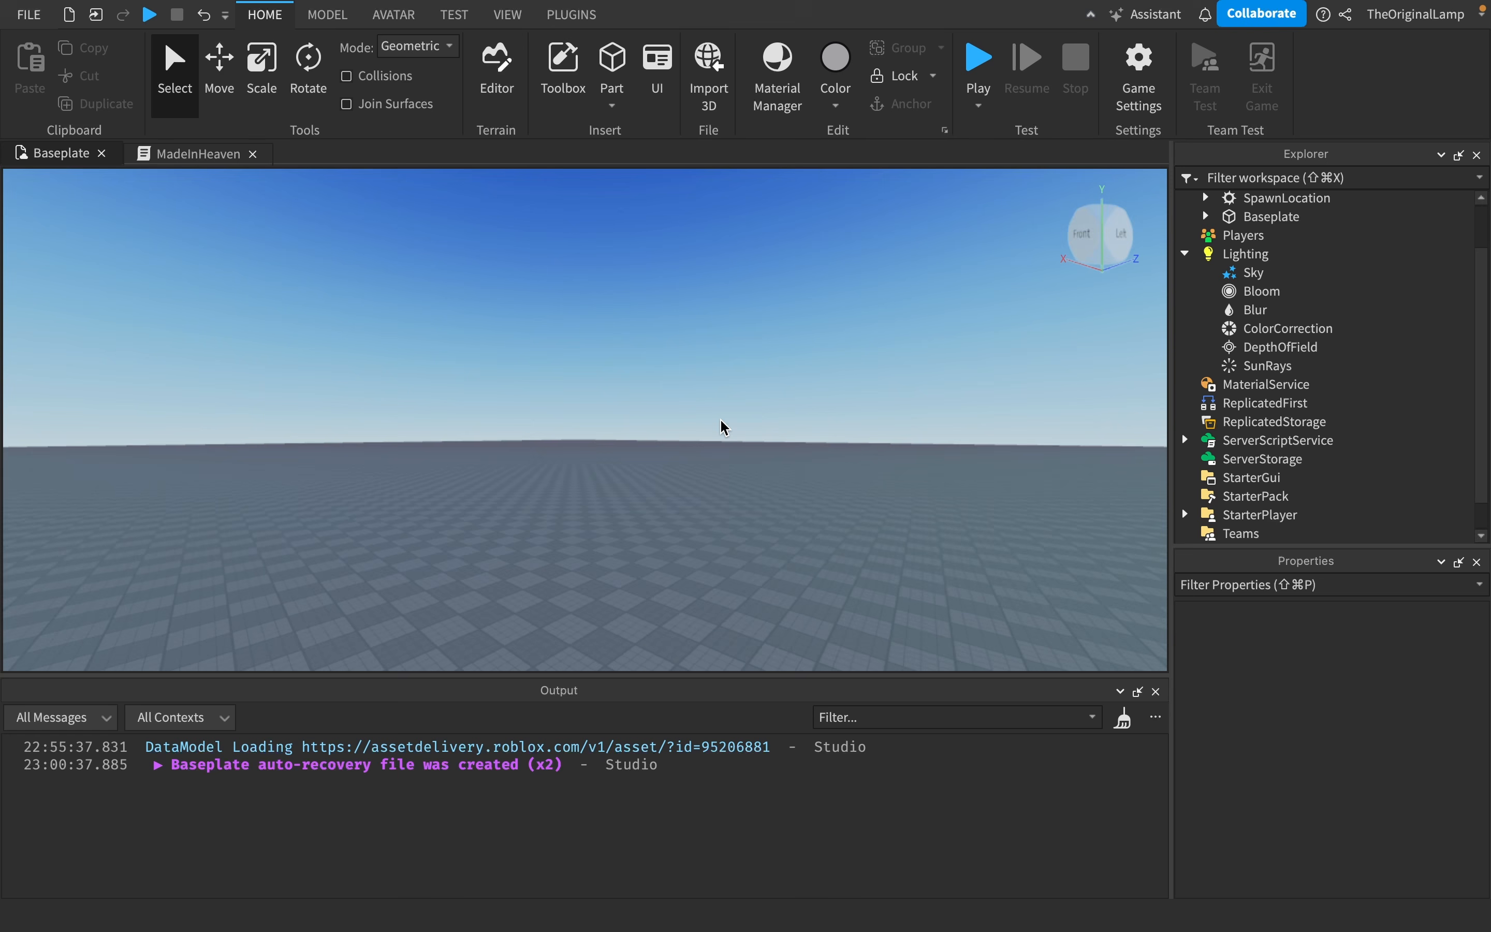
pyautogui.moveTo(720, 420); pyautogui.dragTo(742, 400, button='right')
pyautogui.scroll(10, 720, 420)
pyautogui.scroll(-10, 736, 394)
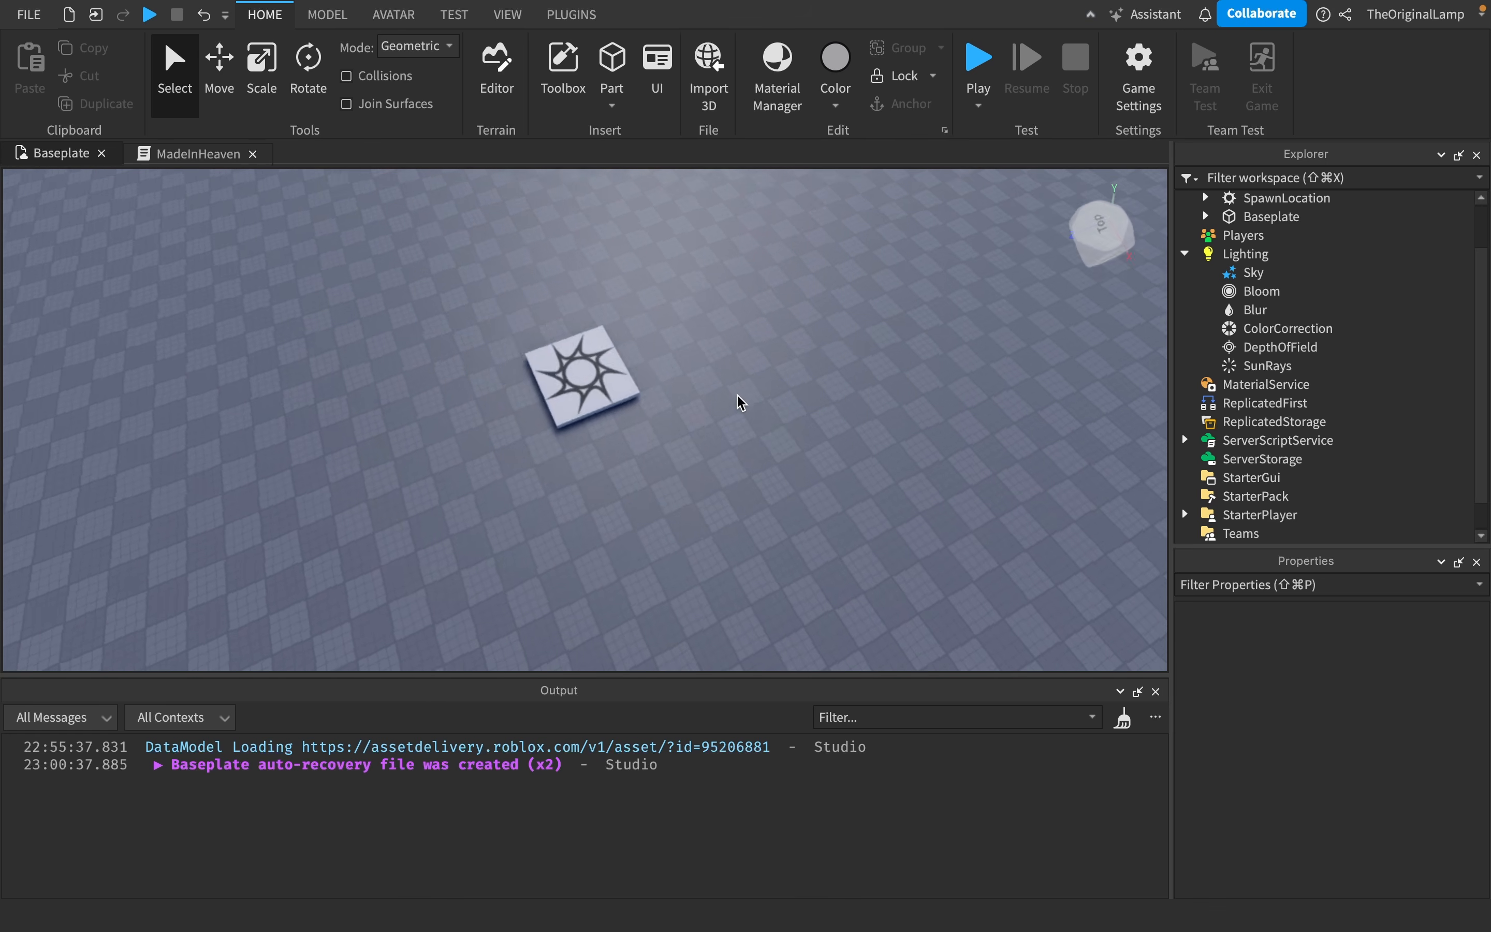
pyautogui.scroll(5, 742, 400)
pyautogui.scroll(3, 741, 401)
# - Review the Sky's properties from its Appearance settings through its Data and look up at the sky
pyautogui.click(1254, 273)
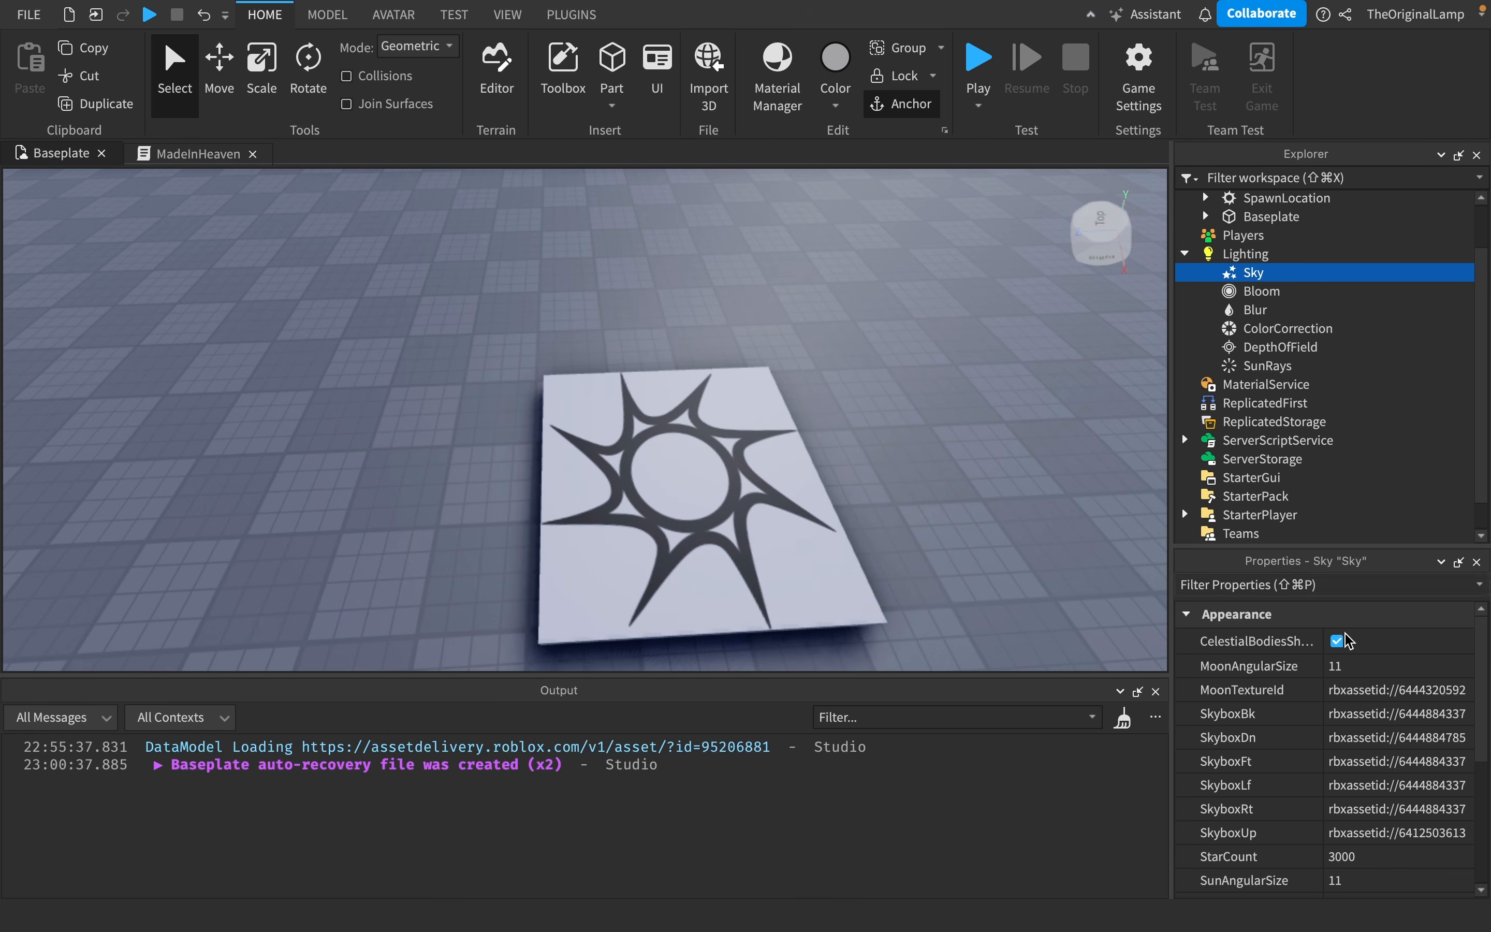
pyautogui.scroll(-3, 1360, 693)
pyautogui.moveTo(886, 433); pyautogui.dragTo(900, 444, button='right')
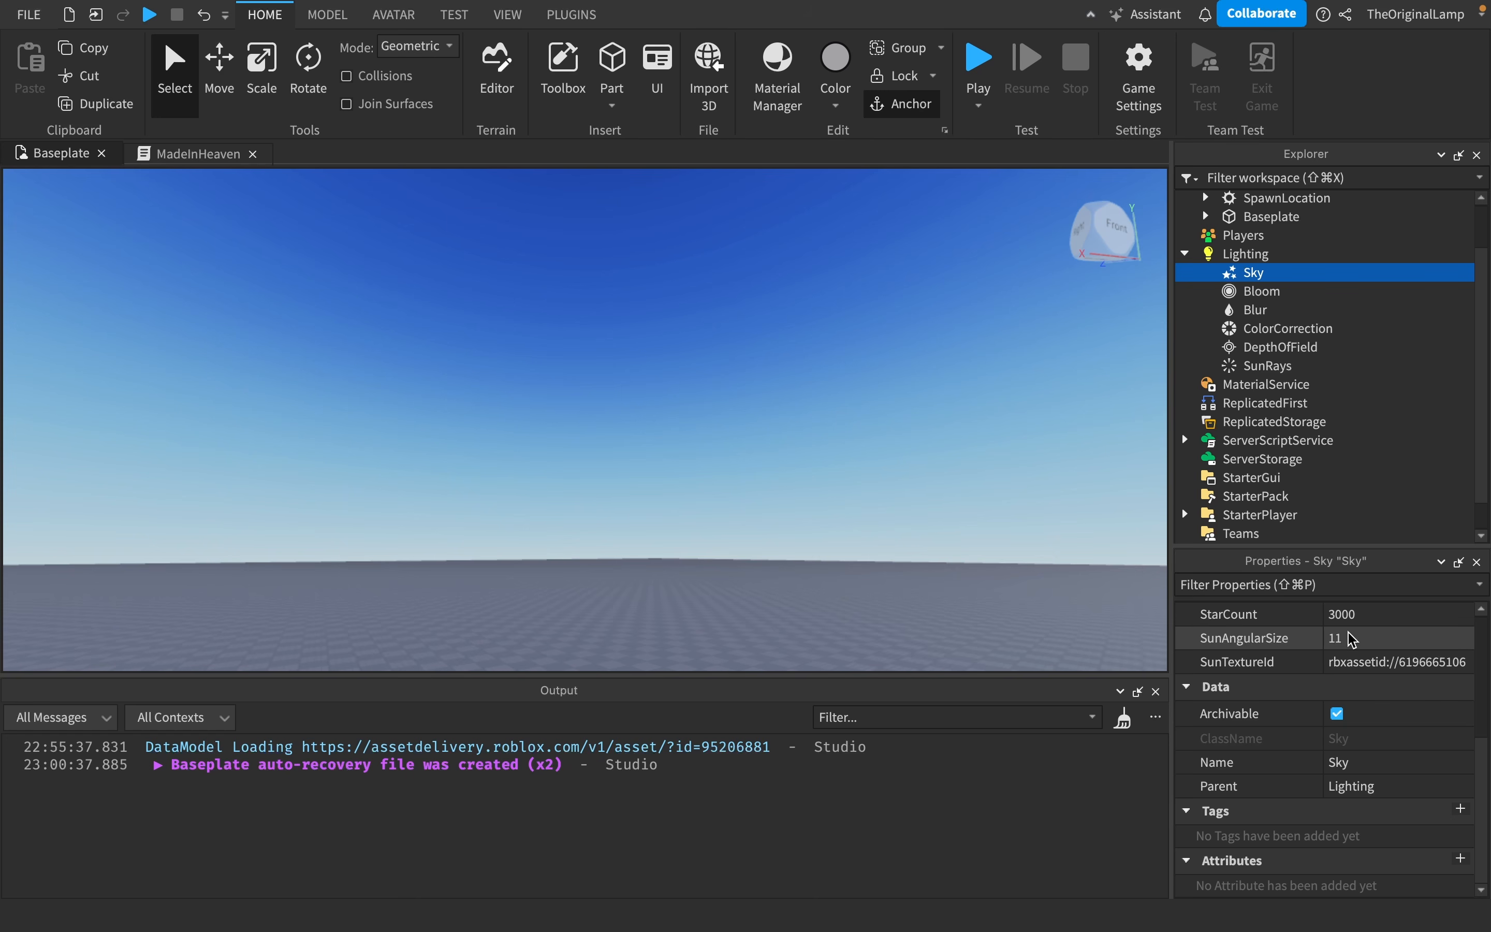
pyautogui.scroll(4, 1300, 653)
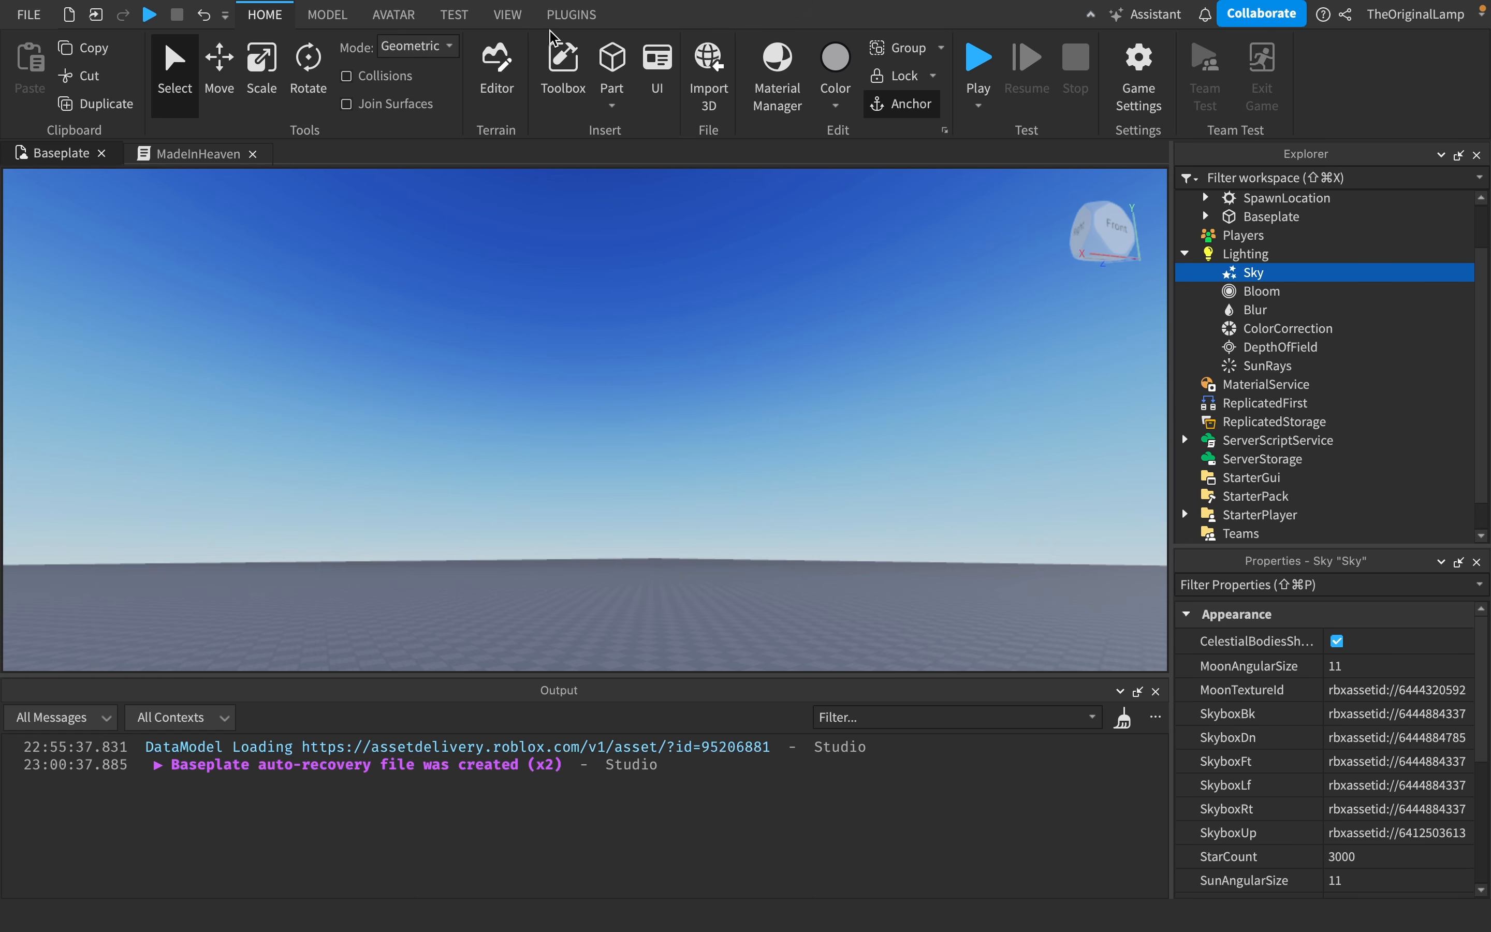
# - Search the Marketplace models for "sky", insert the Aesthetic sky model and close the Toolbox
pyautogui.click(558, 62)
pyautogui.write('sky')
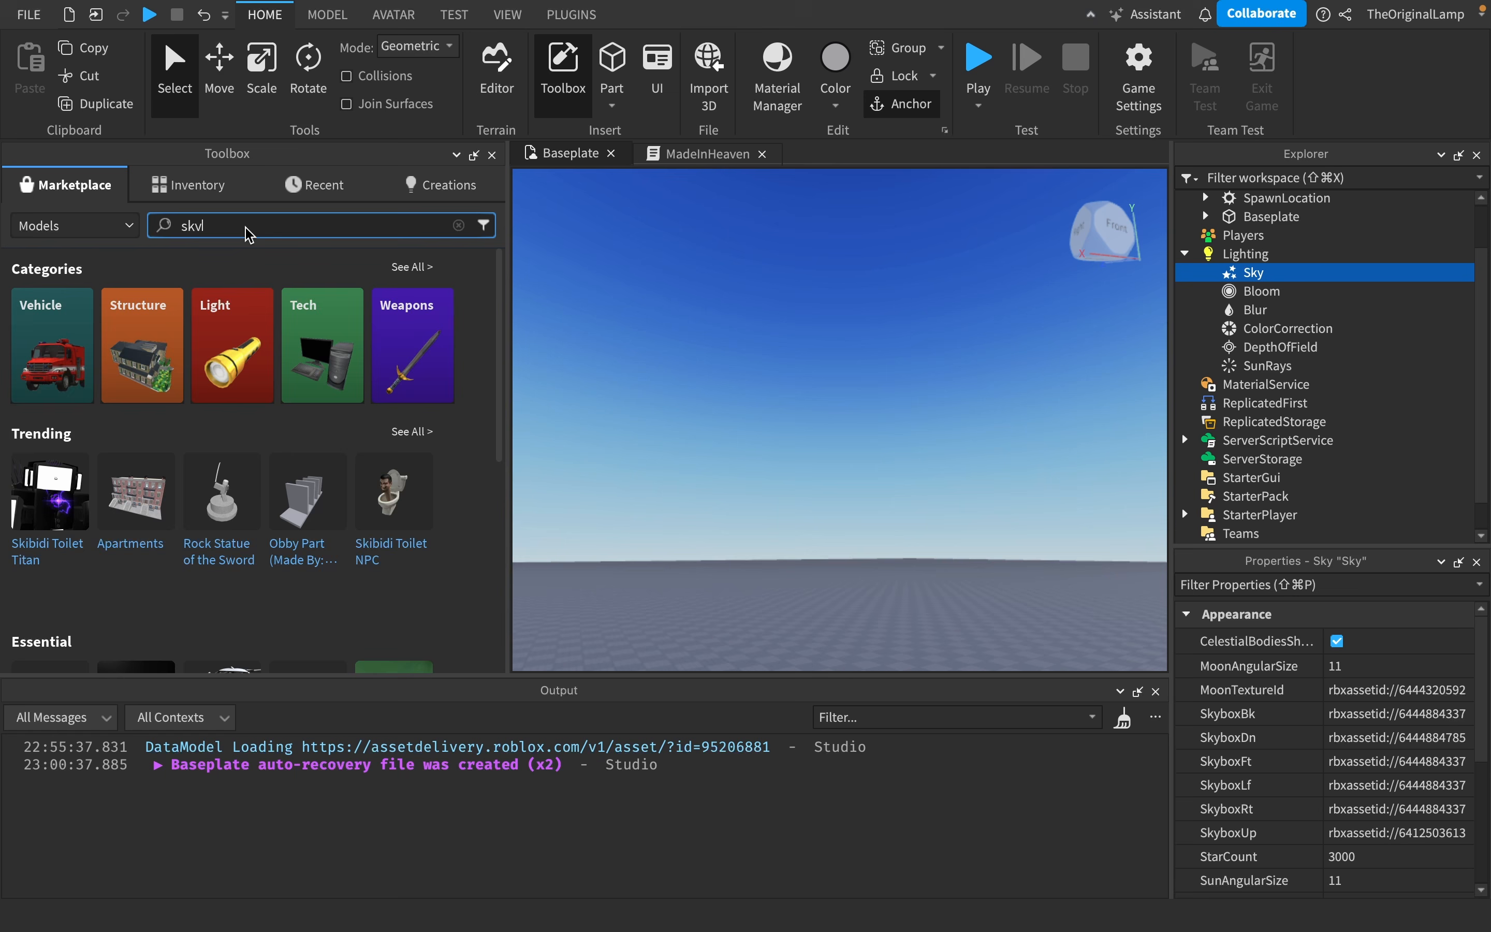
pyautogui.press('Return')
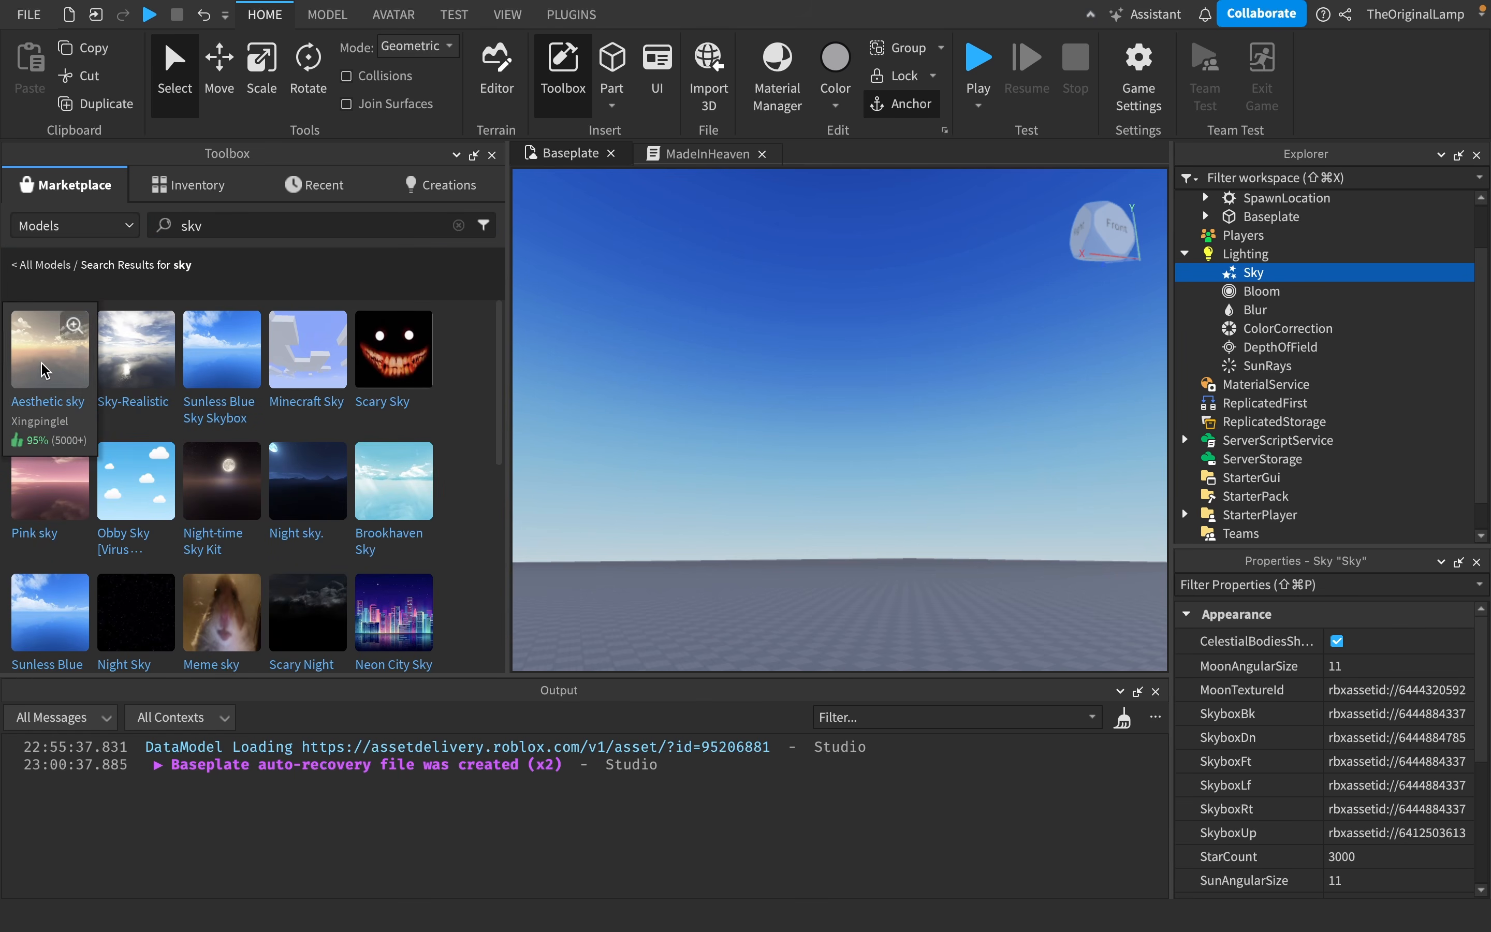
pyautogui.moveTo(162, 320); pyautogui.dragTo(842, 379)
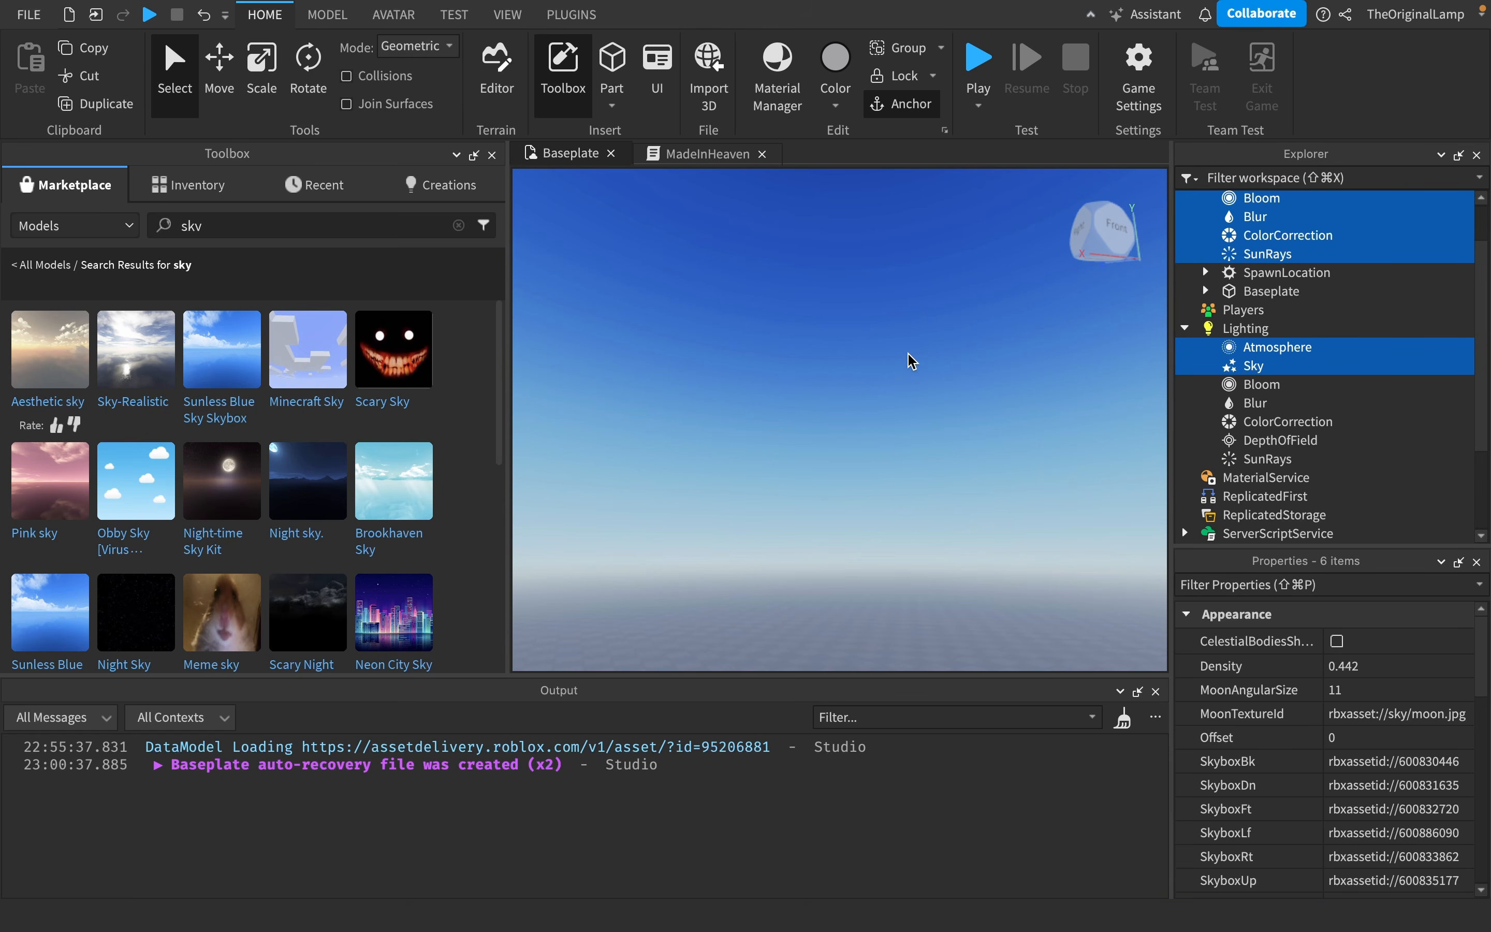
pyautogui.moveTo(908, 359); pyautogui.dragTo(908, 359, button='right')
pyautogui.click(492, 155)
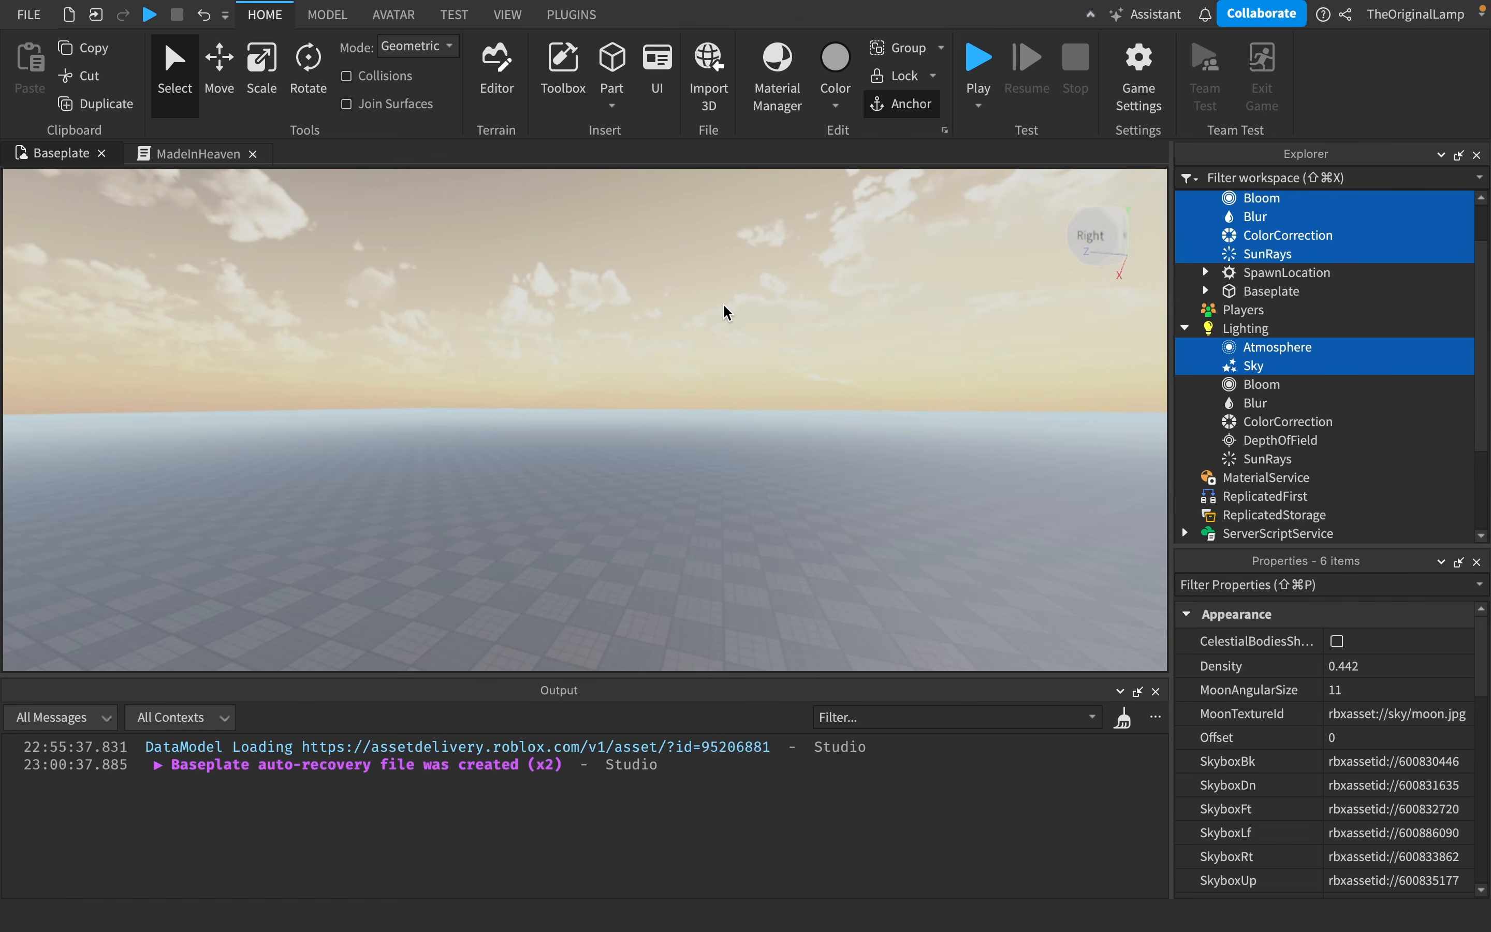
# - Delete the inserted Bloom, Blur, ColorCorrection and SunRays effects from Workspace
pyautogui.scroll(1, 1362, 350)
pyautogui.scroll(1, 1361, 350)
pyautogui.click(1241, 258)
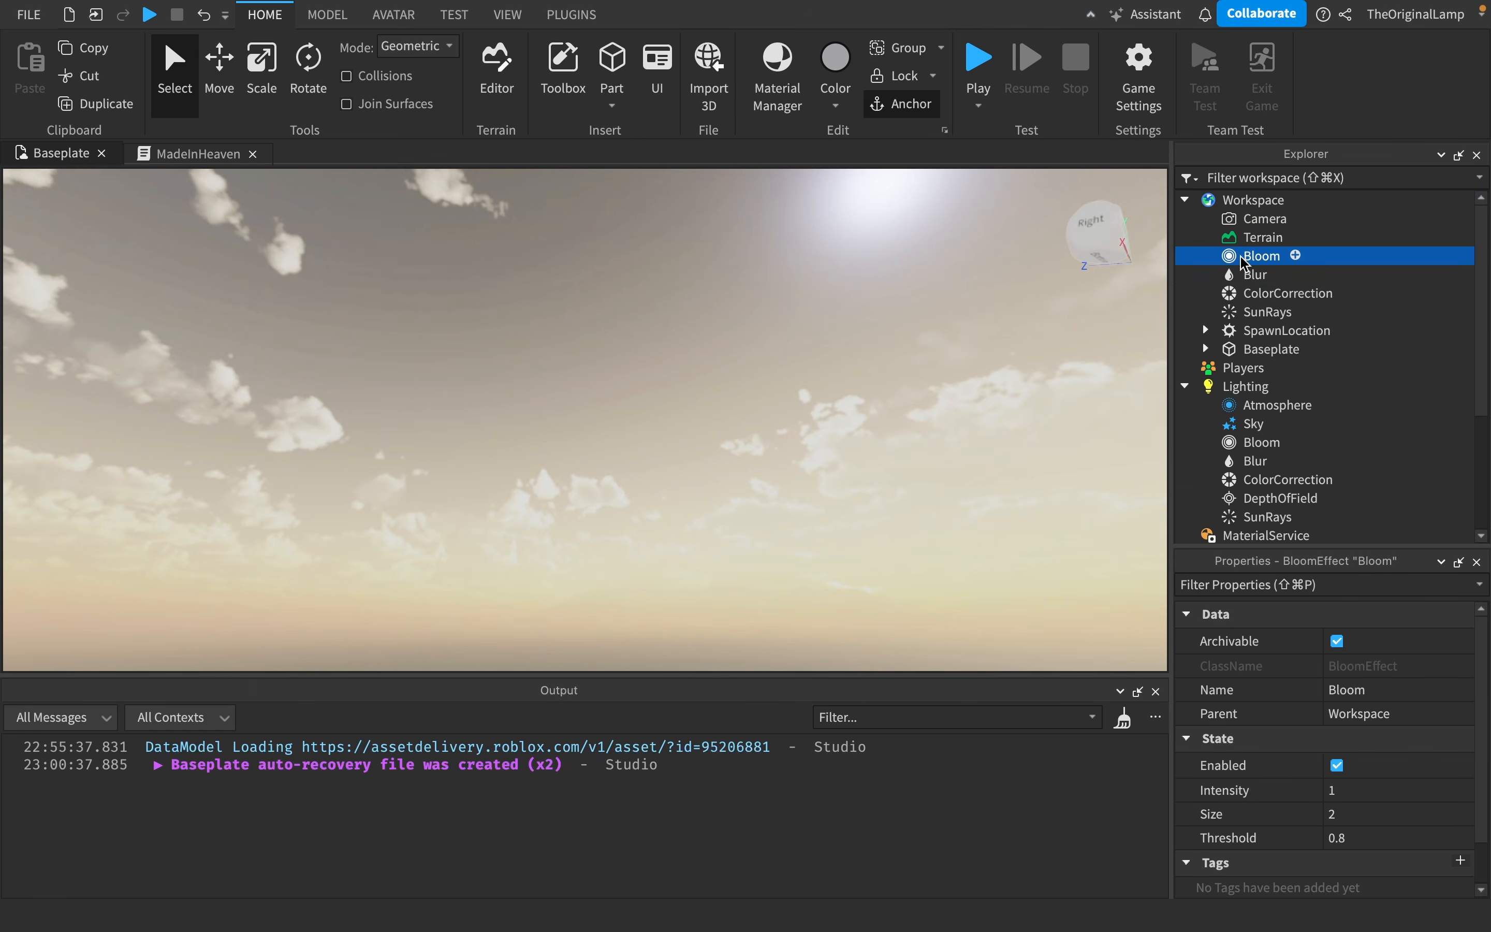
pyautogui.keyDown('shift'); pyautogui.click(1274, 317); pyautogui.keyUp('shift')
pyautogui.press('Delete')
pyautogui.moveTo(628, 496); pyautogui.dragTo(629, 496, button='right')
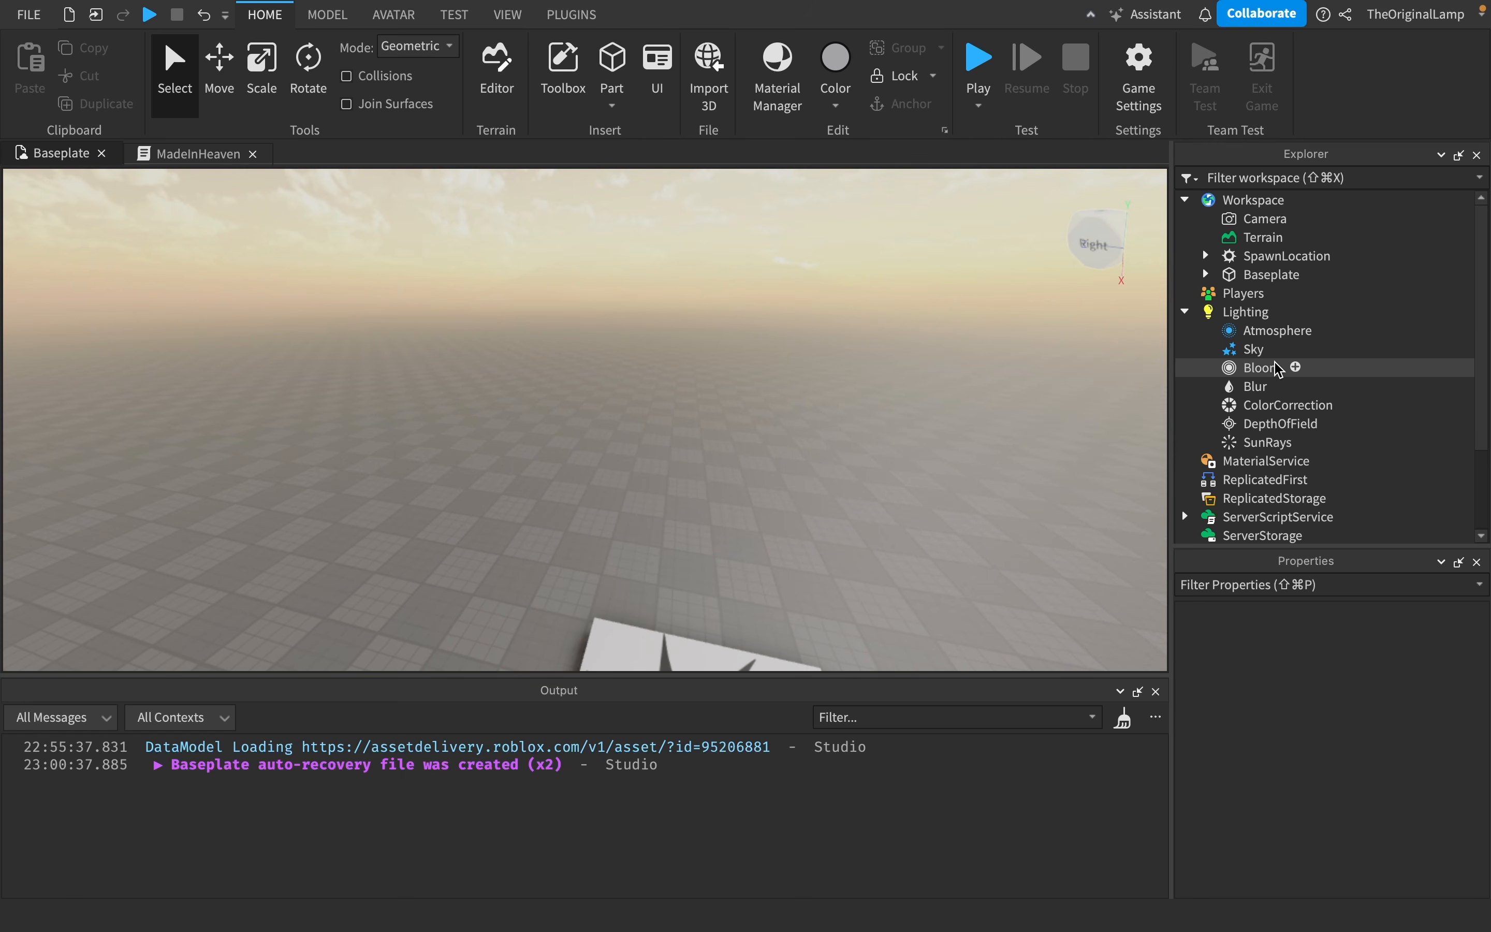
# - Delete the Sky and the Atmosphere from Lighting
pyautogui.click(1257, 350)
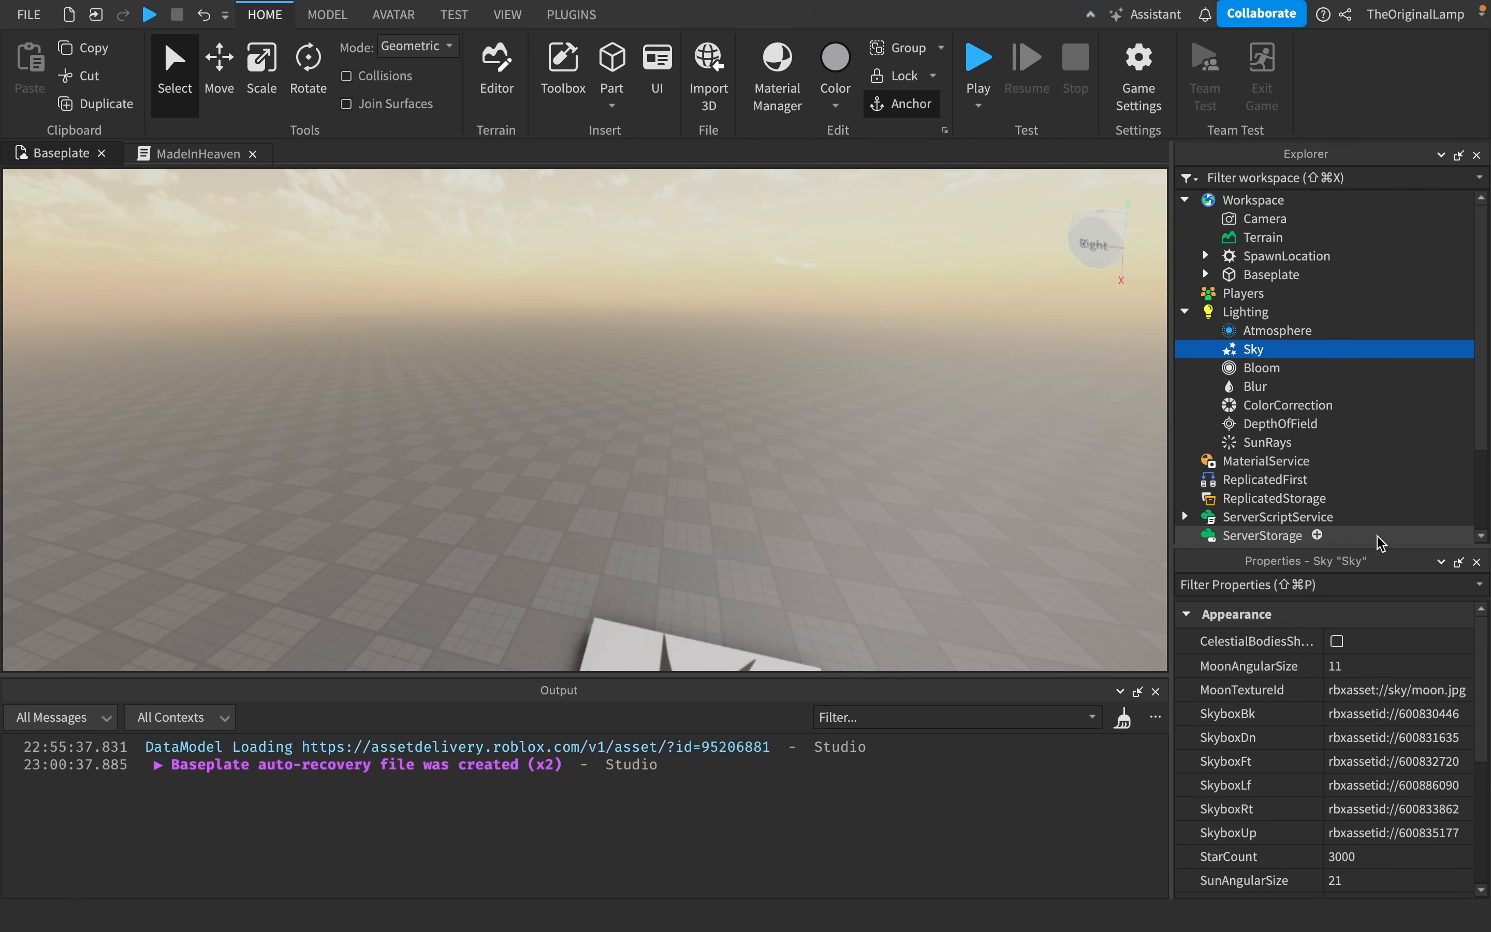
pyautogui.press('Delete')
pyautogui.moveTo(755, 256); pyautogui.dragTo(759, 242, button='right')
pyautogui.click(1269, 330)
pyautogui.press('Delete')
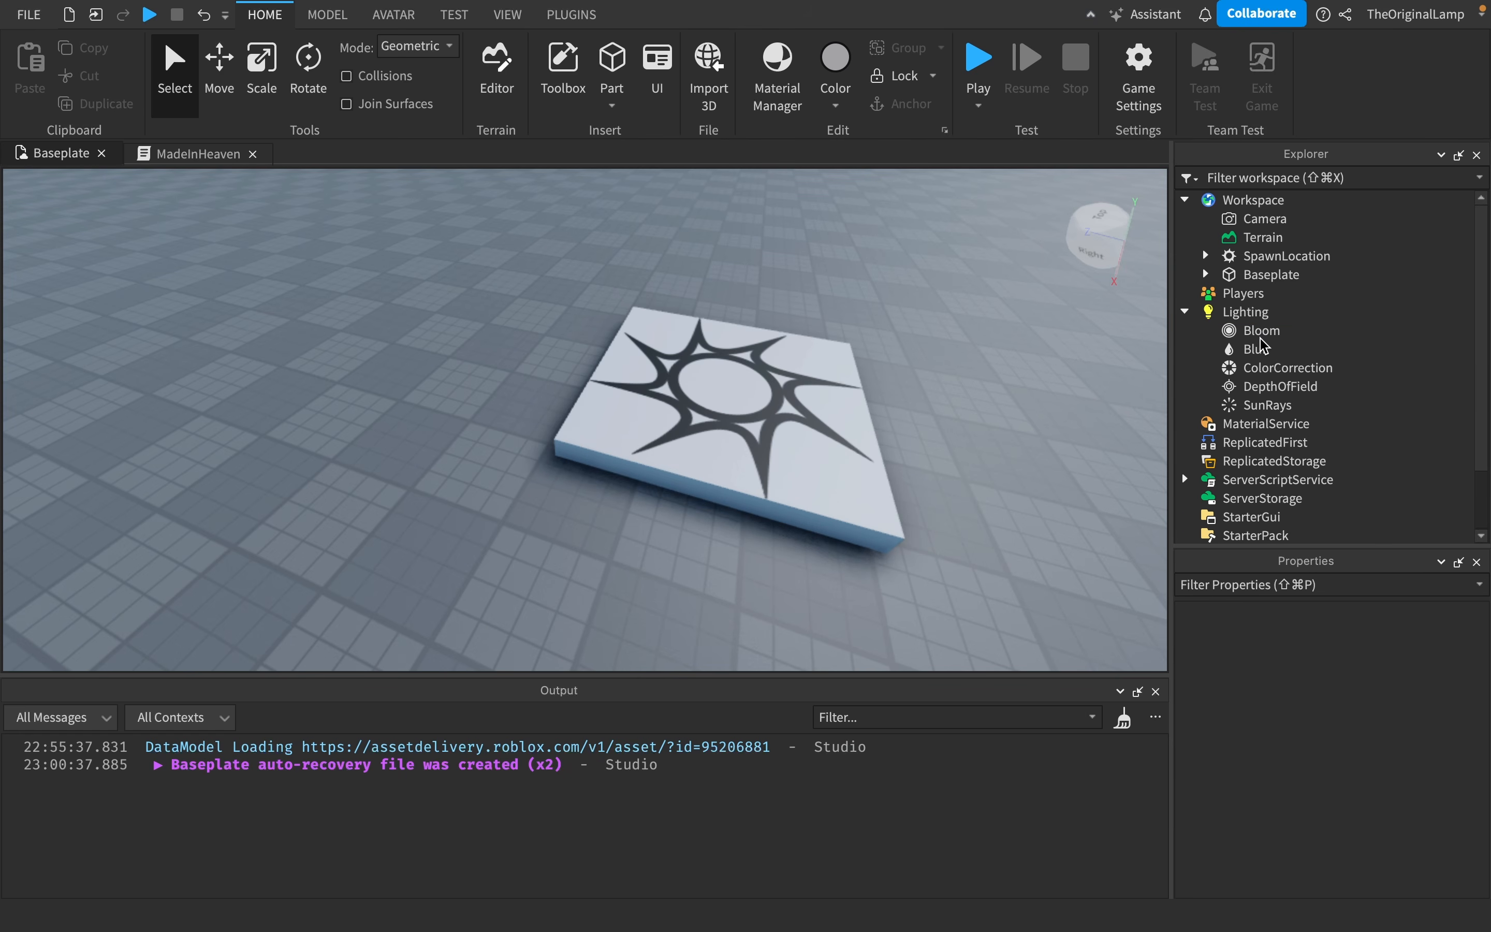
# - Look around the scene and examine the properties of the Bloom effect in Lighting
pyautogui.moveTo(838, 351); pyautogui.dragTo(838, 351, button='right')
pyautogui.moveTo(1005, 392); pyautogui.dragTo(1005, 393, button='right')
pyautogui.click(1293, 331)
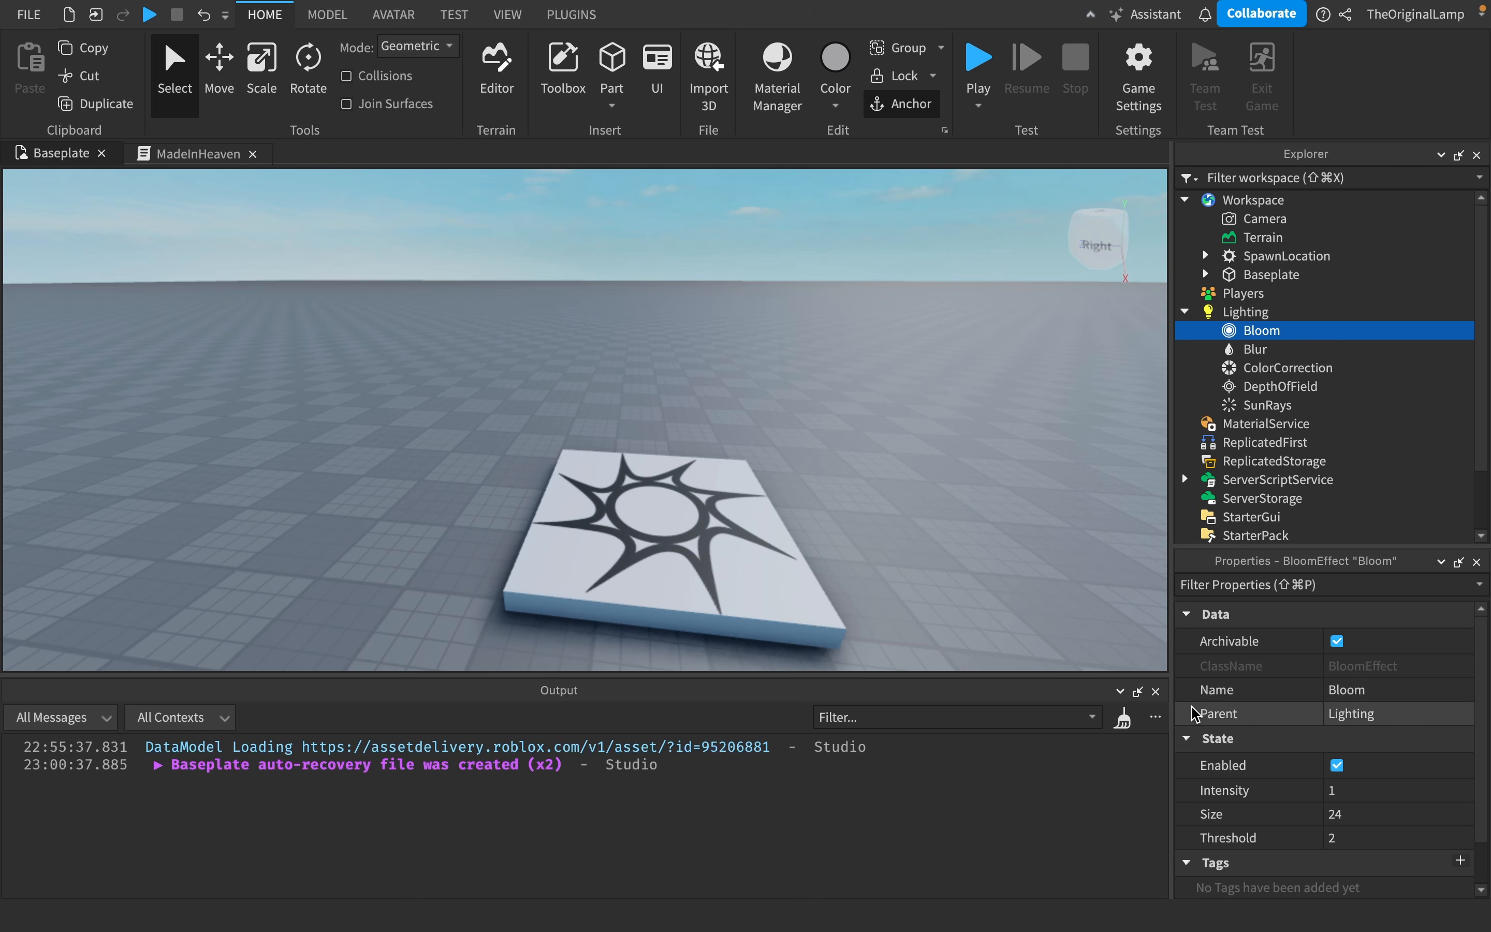
pyautogui.click(29, 15)
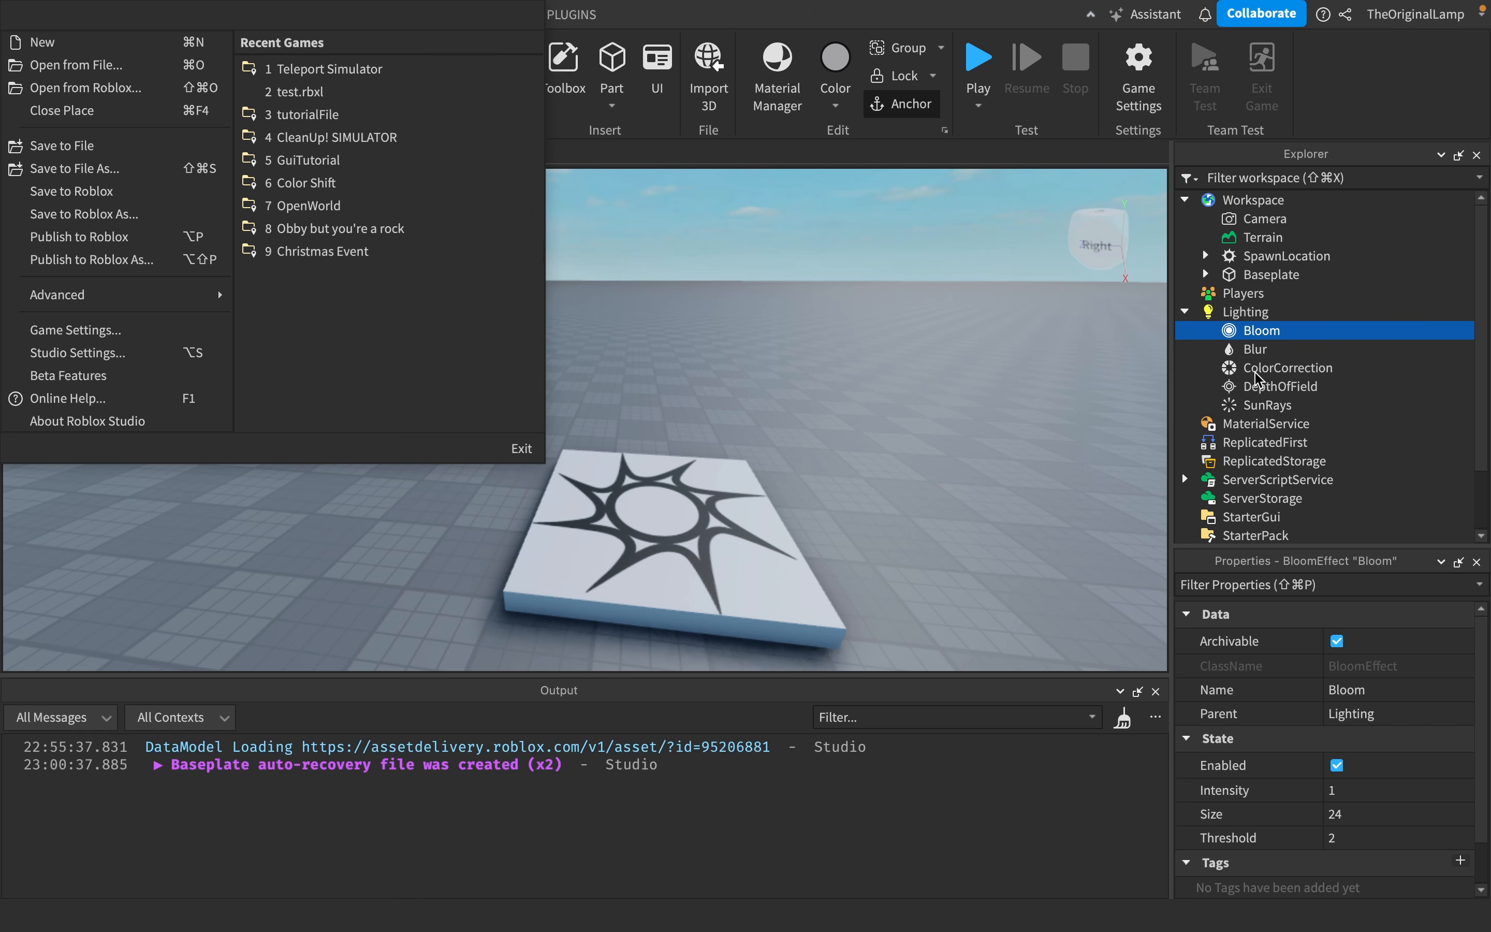
pyautogui.click(1257, 356)
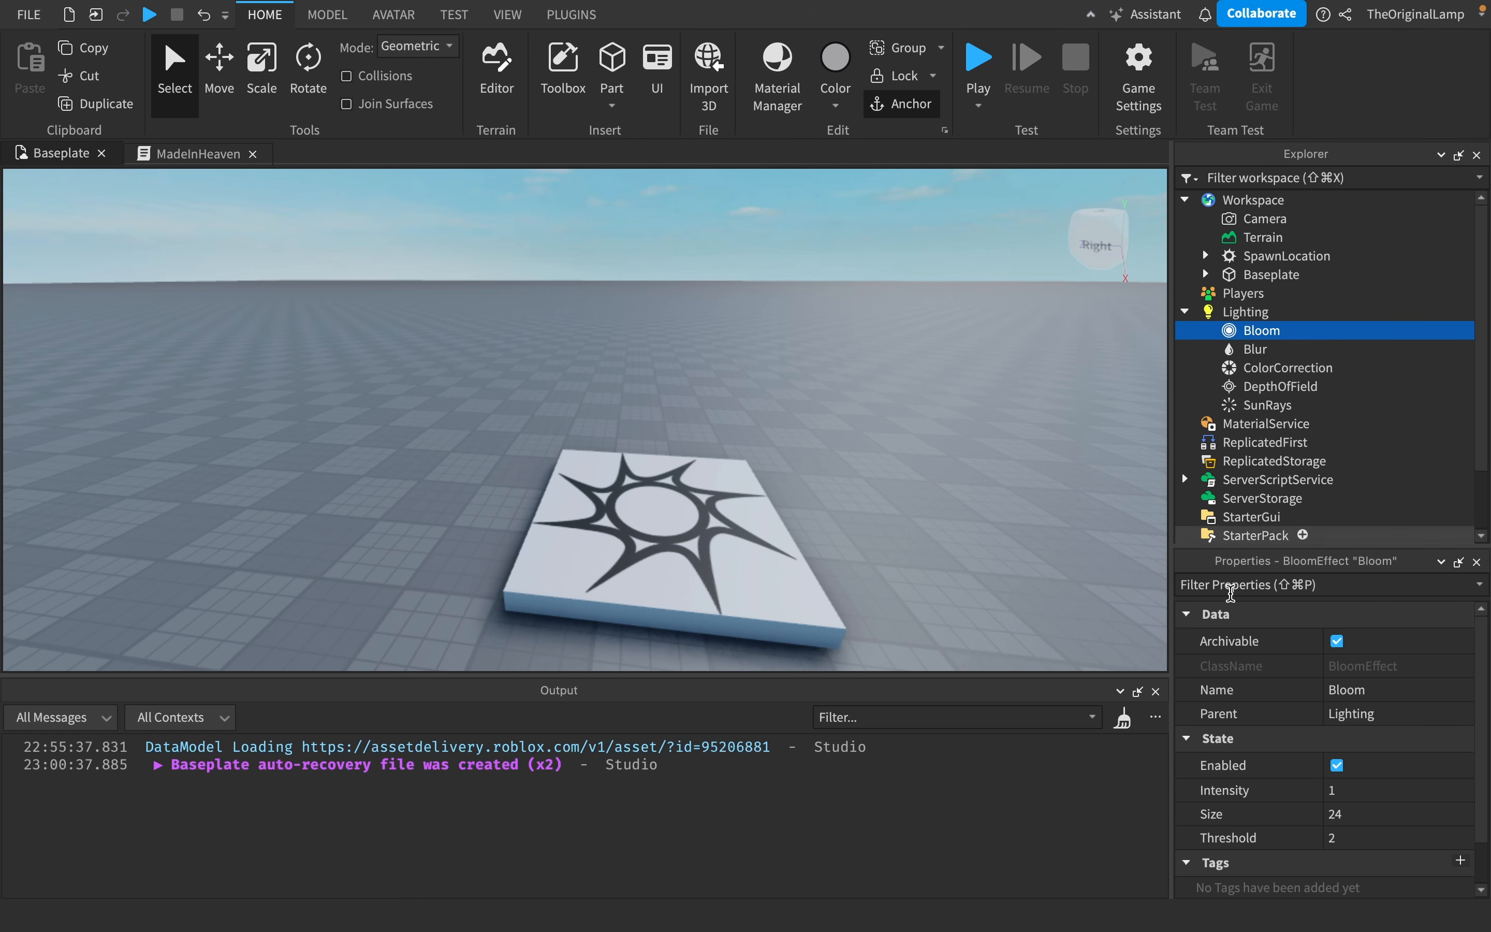
pyautogui.moveTo(1002, 484); pyautogui.dragTo(1001, 484, button='right')
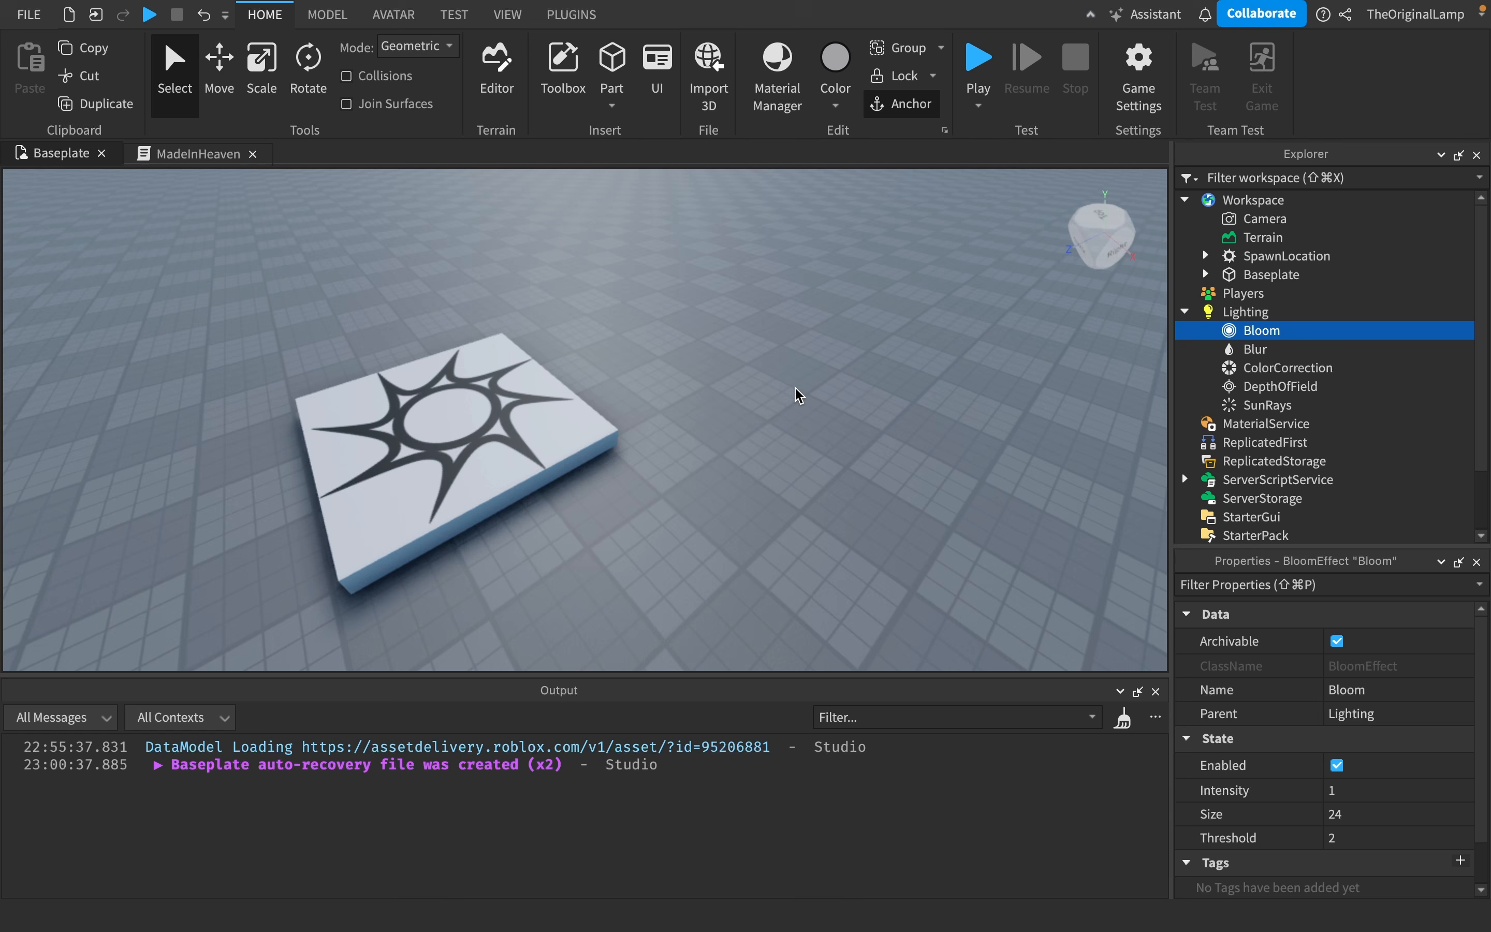
# - Insert a Part, set its Material to Neon and move it farther from the SpawnLocation
pyautogui.moveTo(794, 389); pyautogui.dragTo(794, 388, button='right')
pyautogui.press('d')
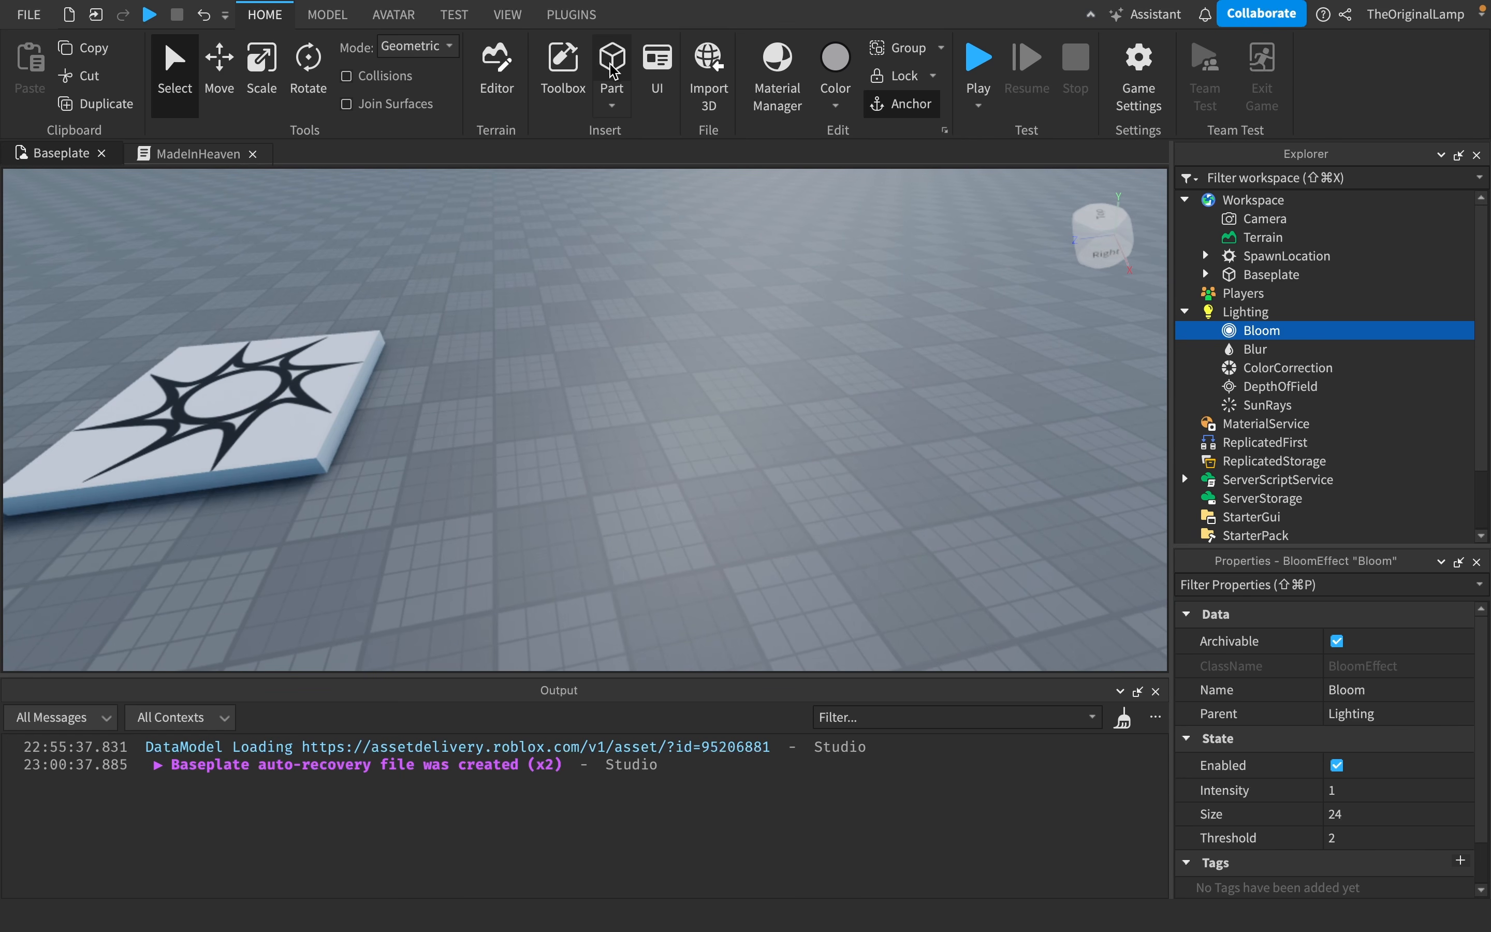
pyautogui.click(612, 67)
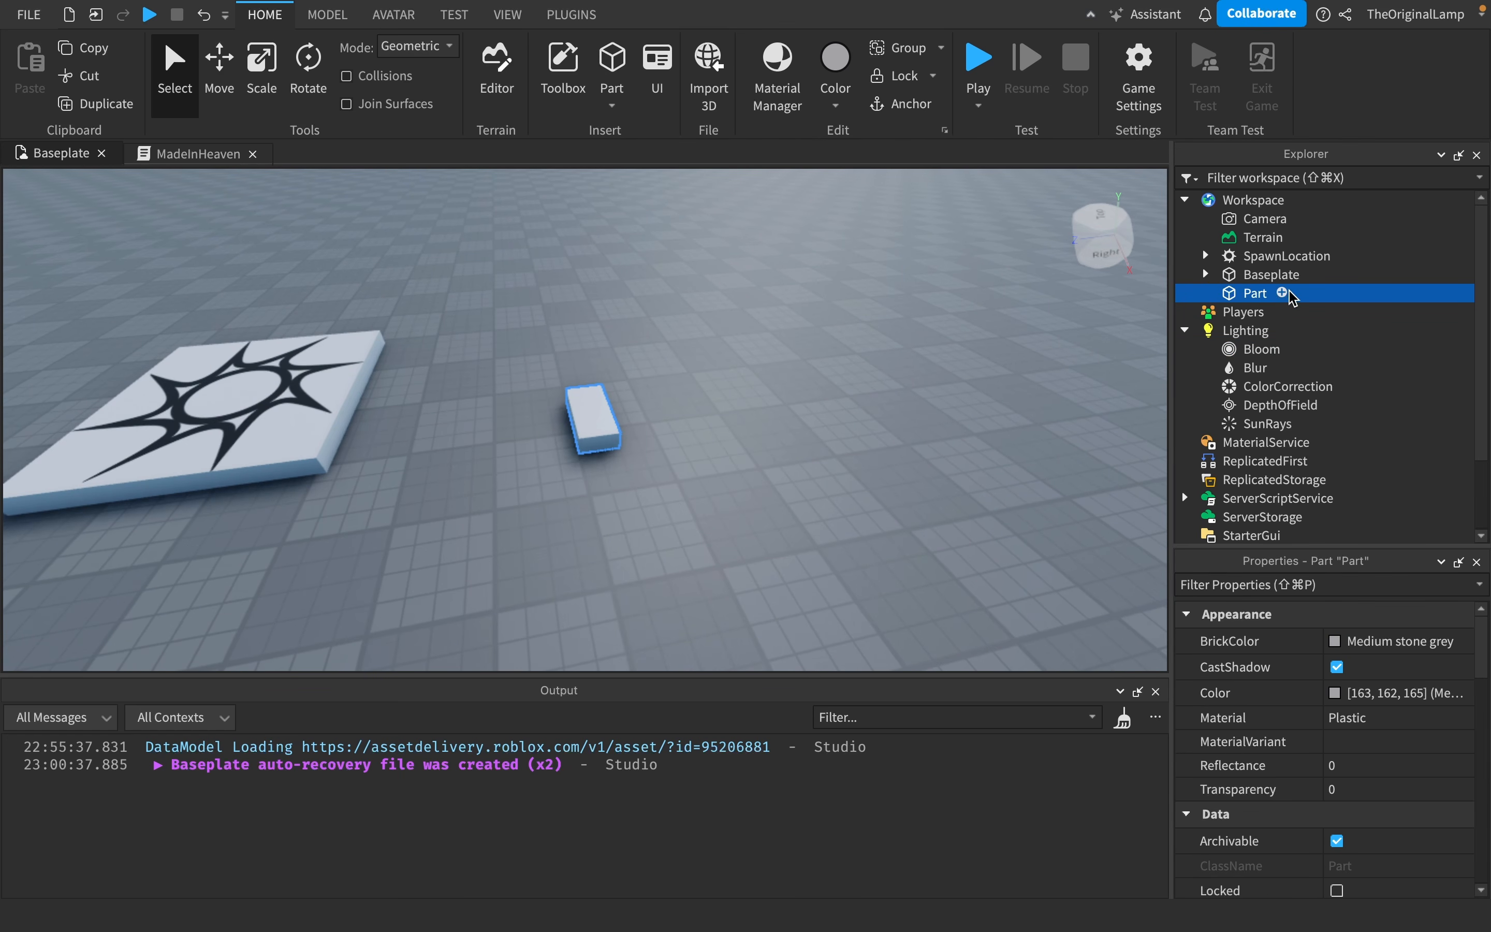
pyautogui.click(1371, 718)
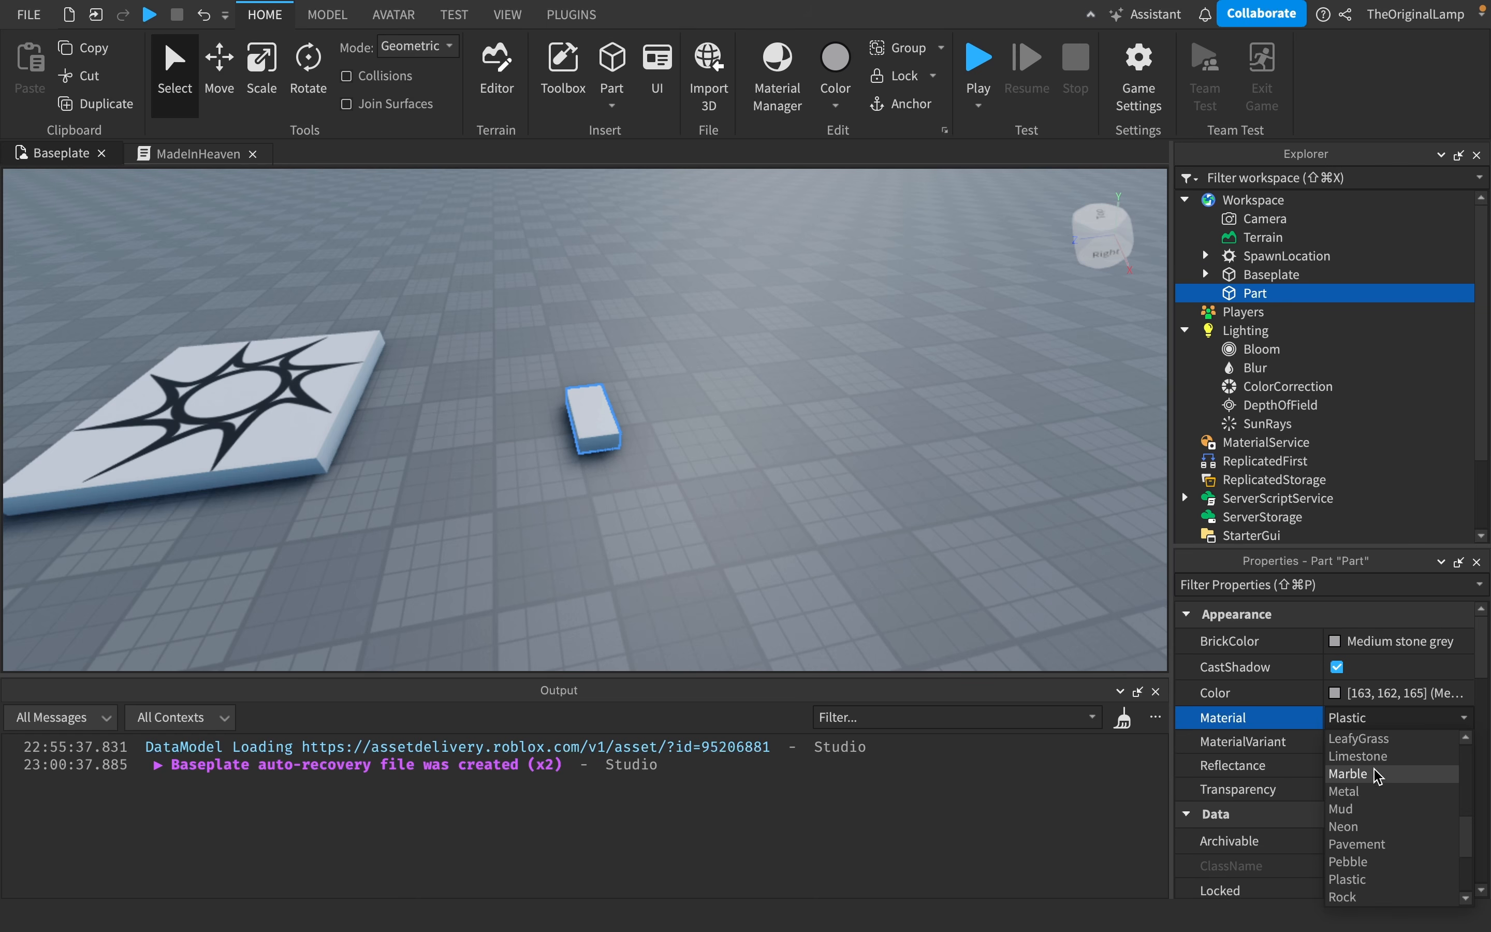
pyautogui.click(1357, 828)
pyautogui.moveTo(602, 443); pyautogui.dragTo(773, 330)
pyautogui.click(836, 372)
pyautogui.moveTo(836, 373); pyautogui.dragTo(840, 381, button='right')
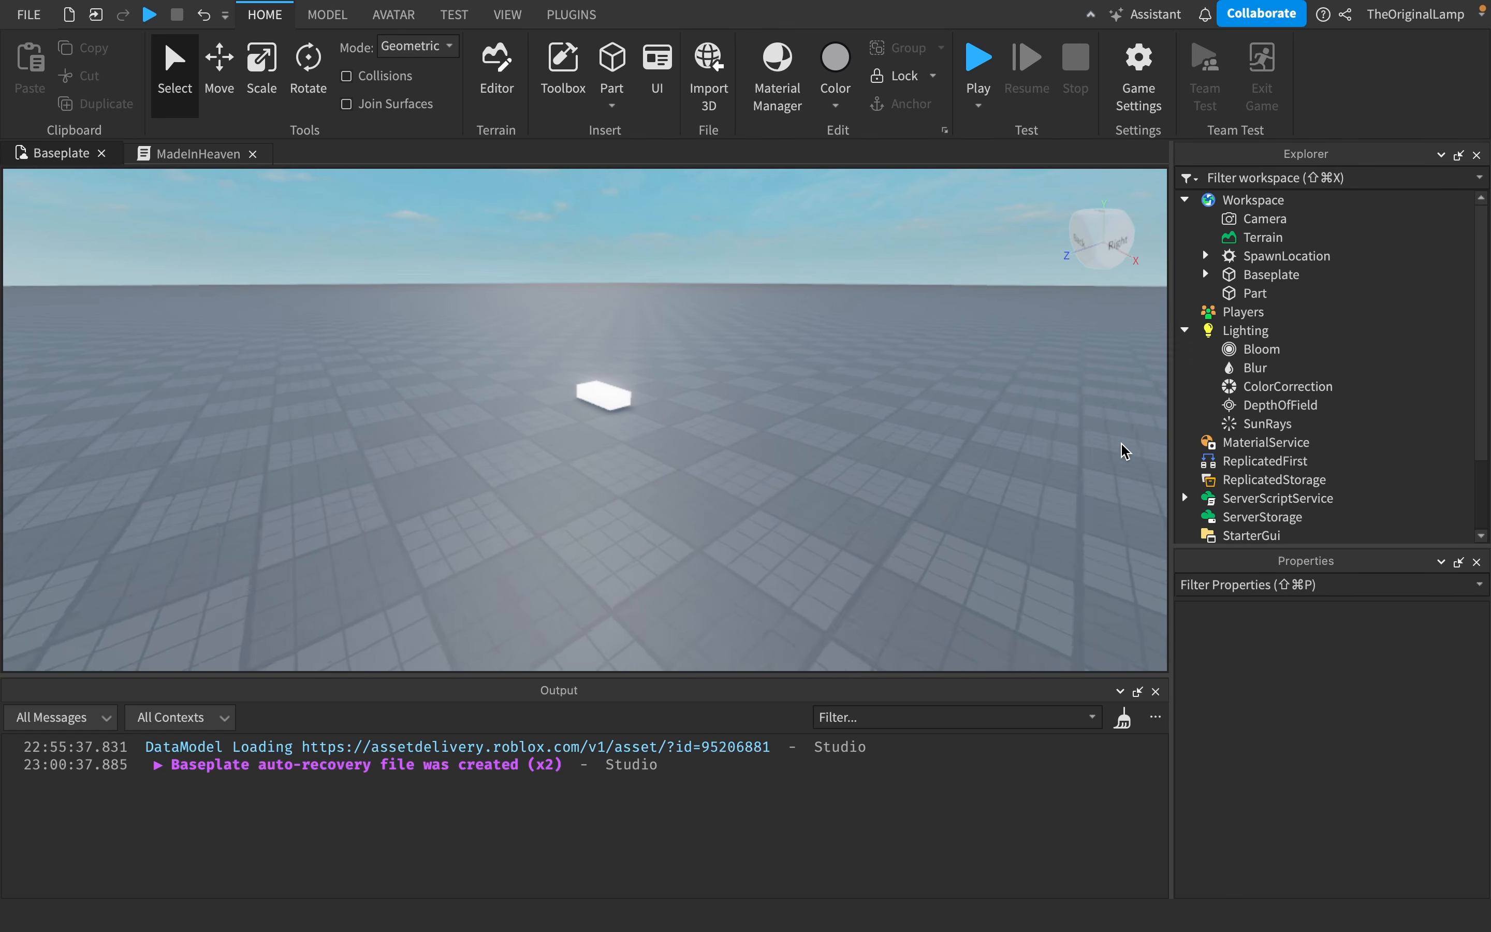
# - Try 0 for the Bloom's Intensity, return it to 1 and inspect the neon part up close
pyautogui.click(1256, 368)
pyautogui.click(1257, 349)
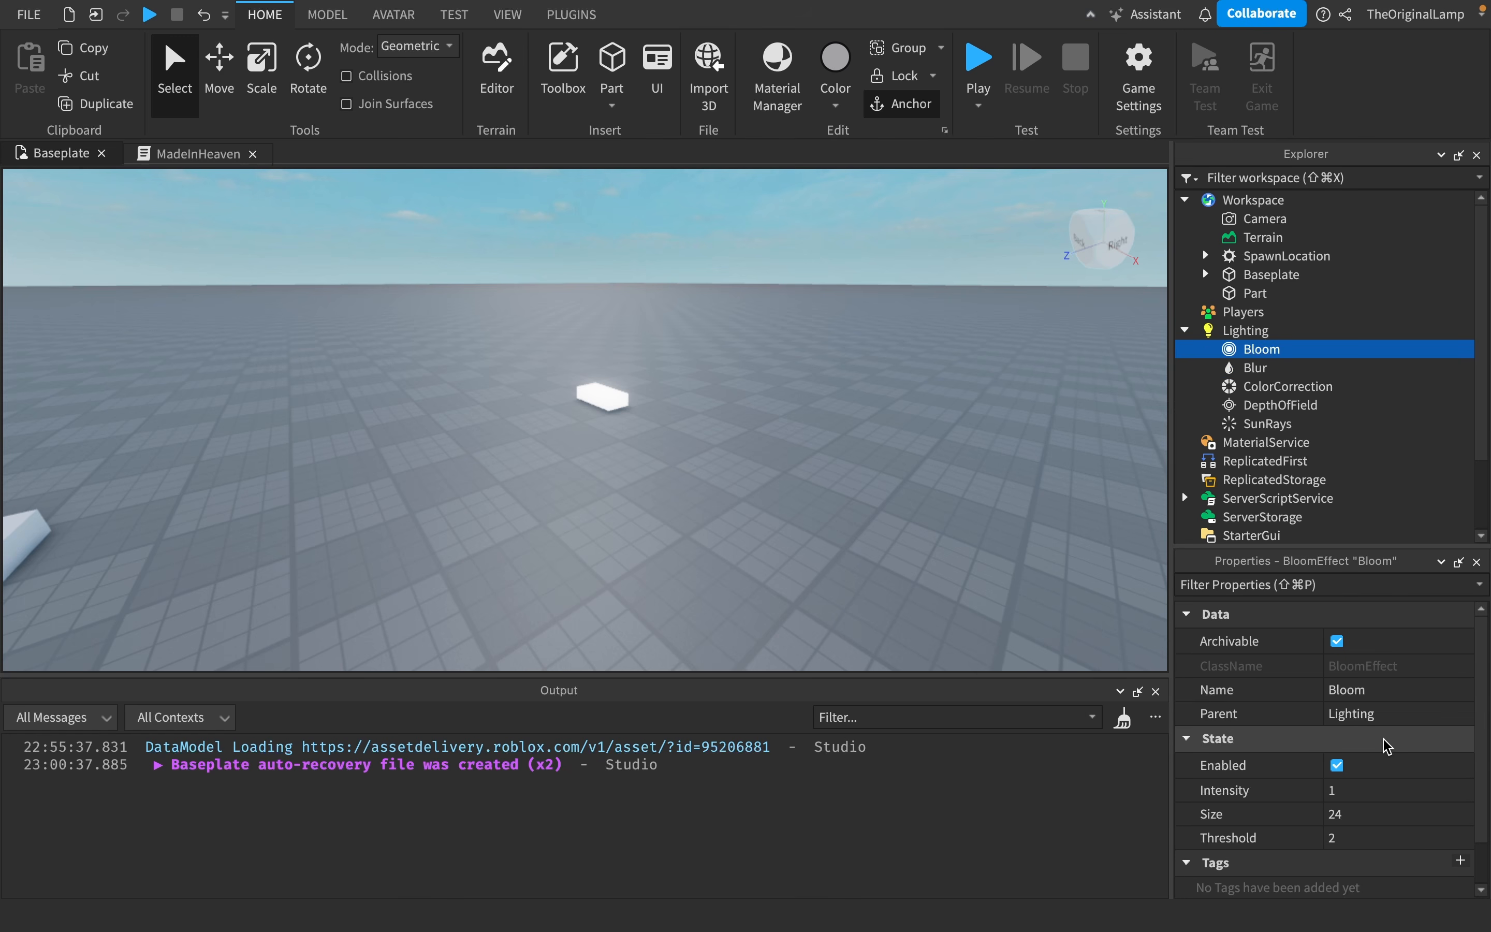
pyautogui.click(1377, 791)
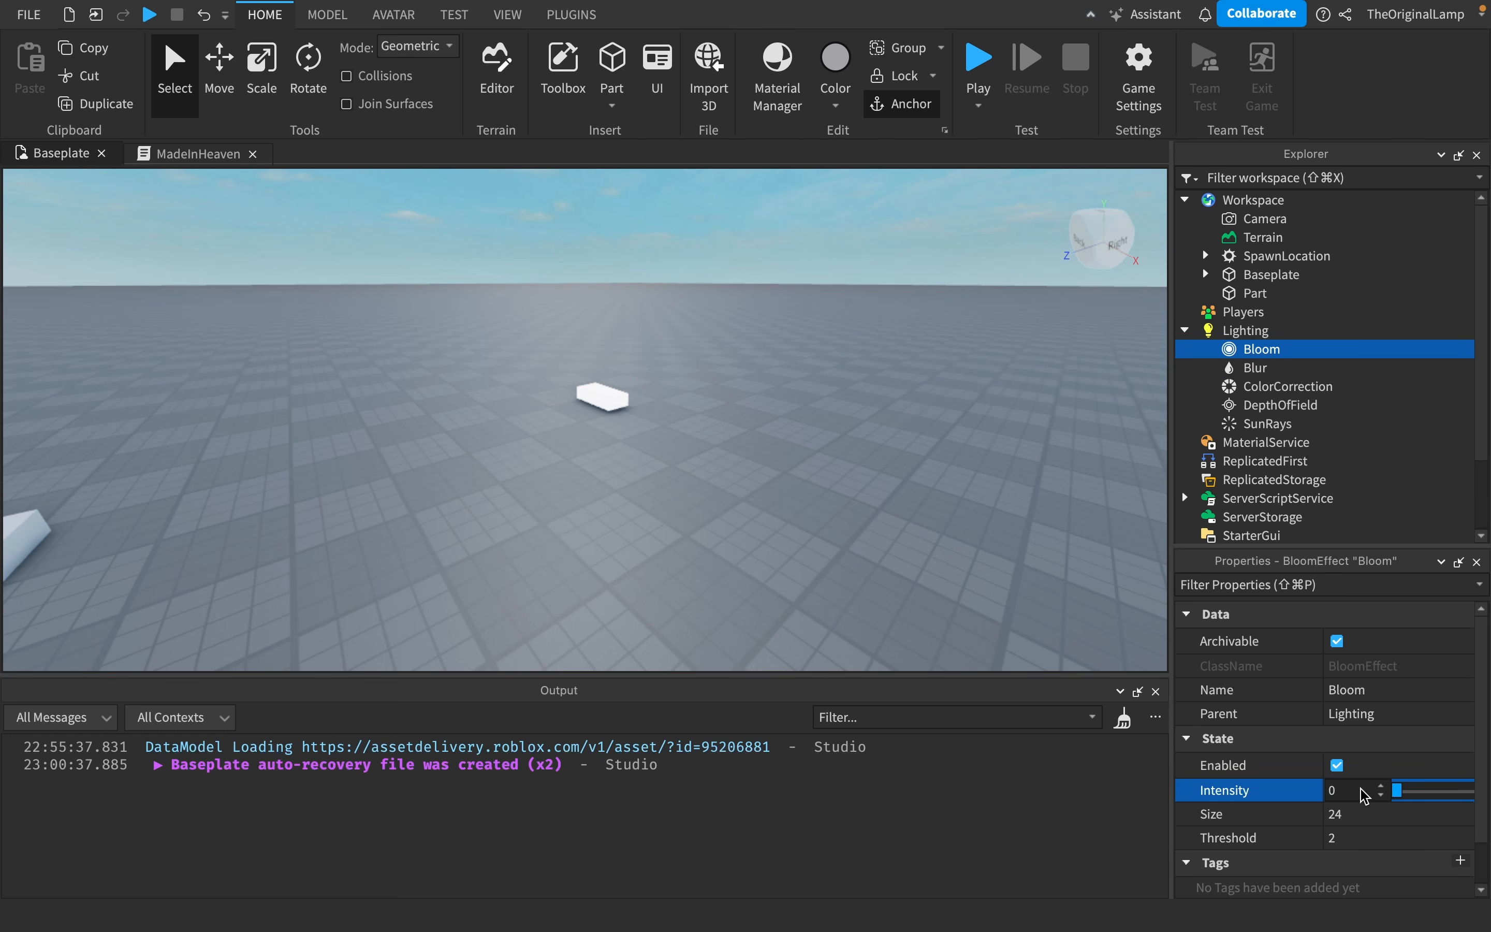
pyautogui.moveTo(1361, 788); pyautogui.dragTo(1465, 790)
pyautogui.press('w')
pyautogui.moveTo(991, 521); pyautogui.dragTo(990, 521, button='right')
pyautogui.press('s')
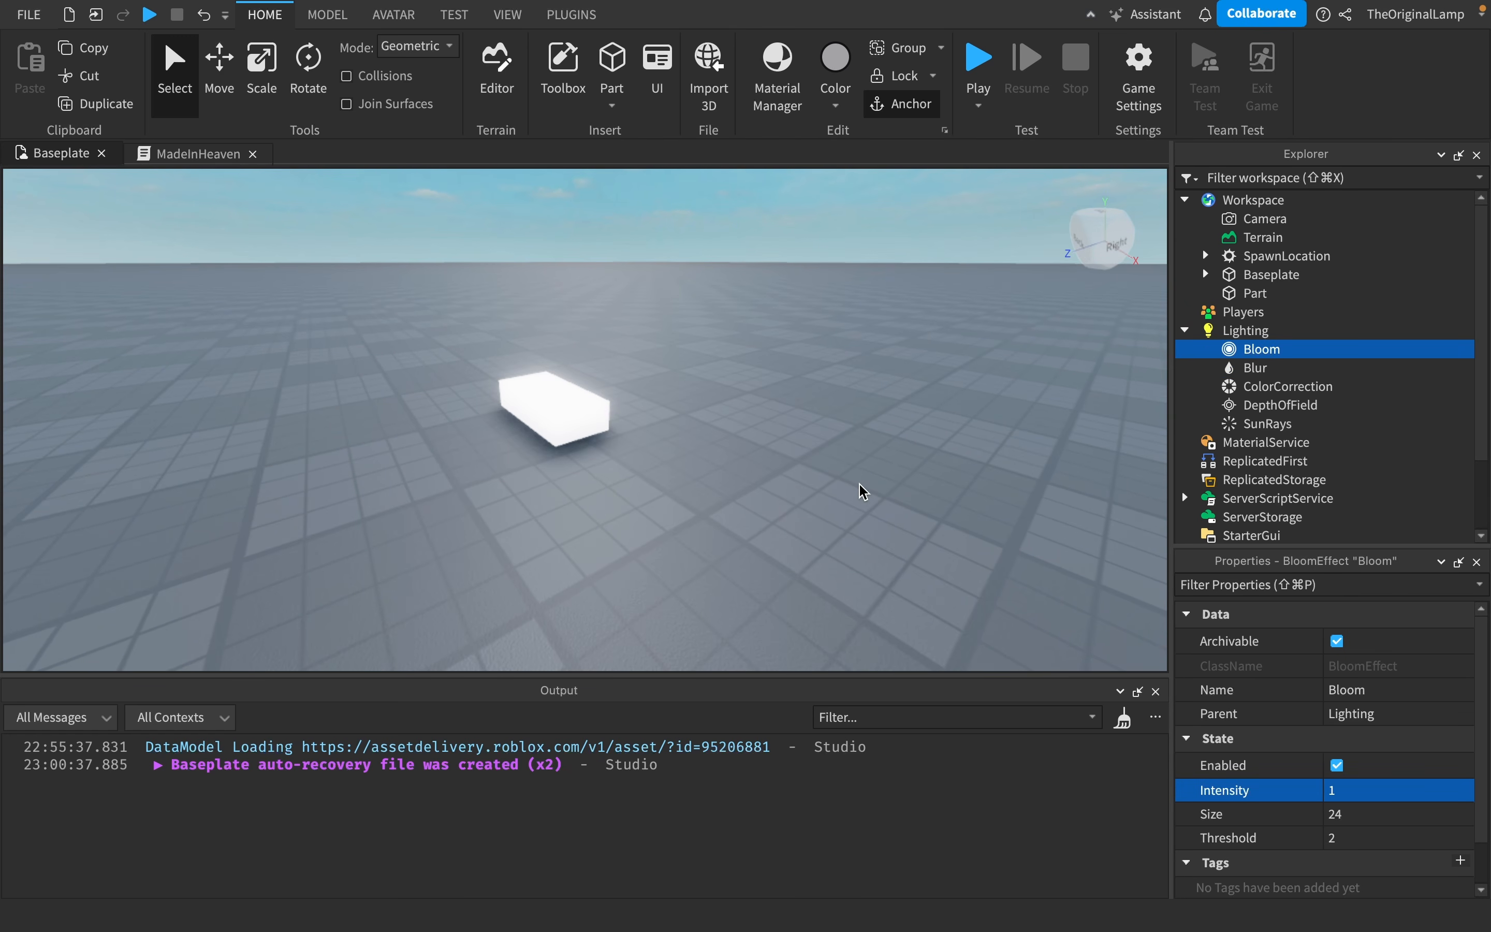
pyautogui.press('a')
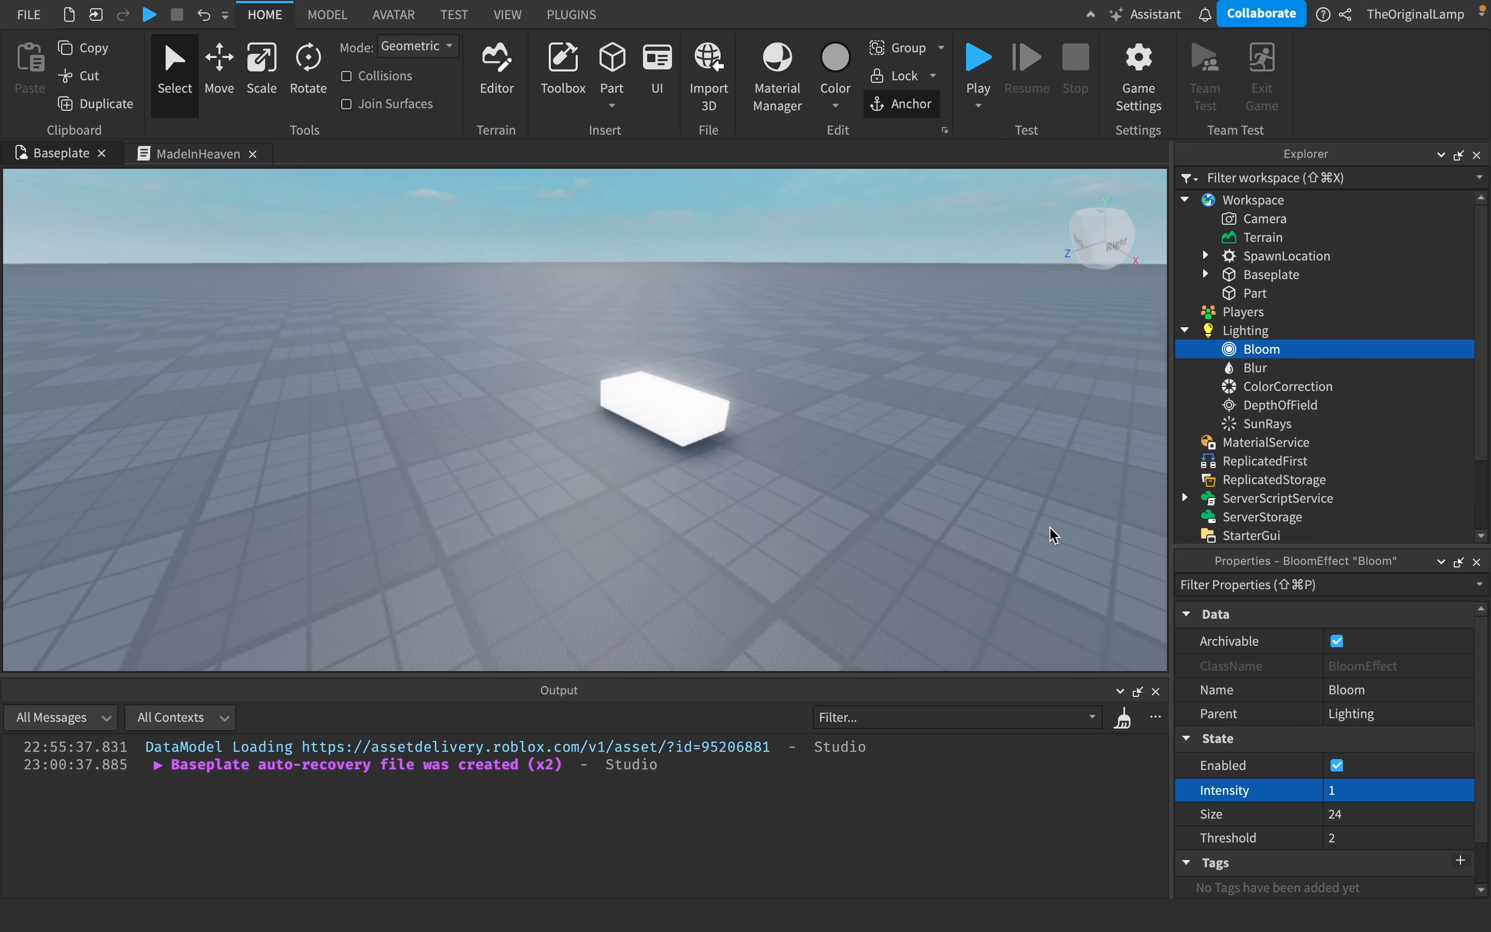
pyautogui.press('w')
# - Set the Bloom's Size to 56 and test its Threshold at 0.845, 1.485 and 0.8
pyautogui.click(1355, 814)
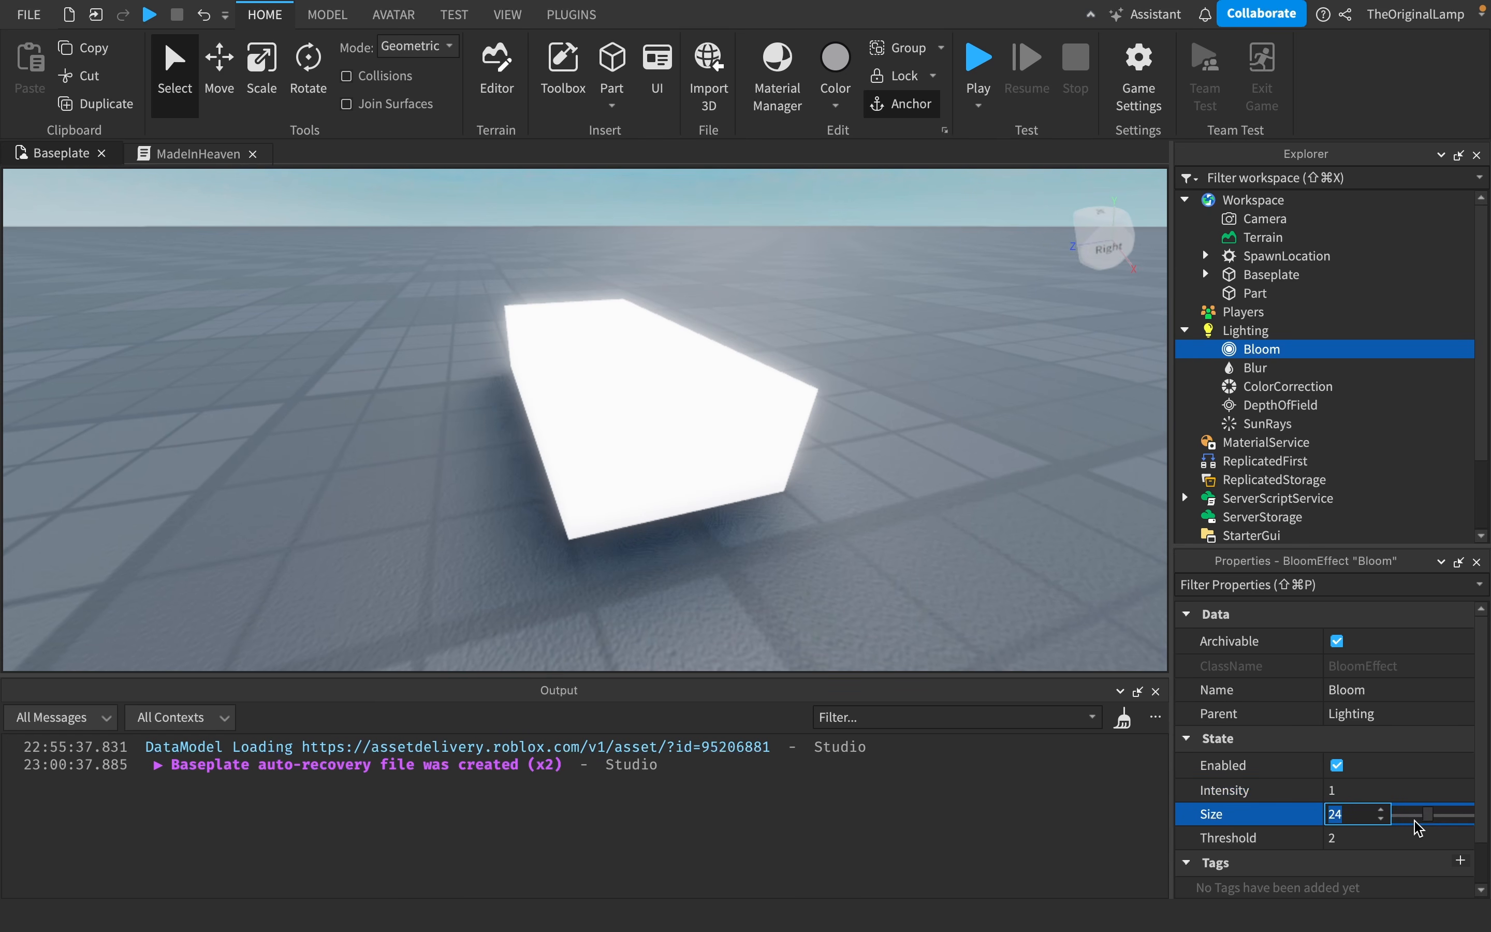
pyautogui.moveTo(1420, 815); pyautogui.dragTo(1395, 844)
pyautogui.click(1378, 844)
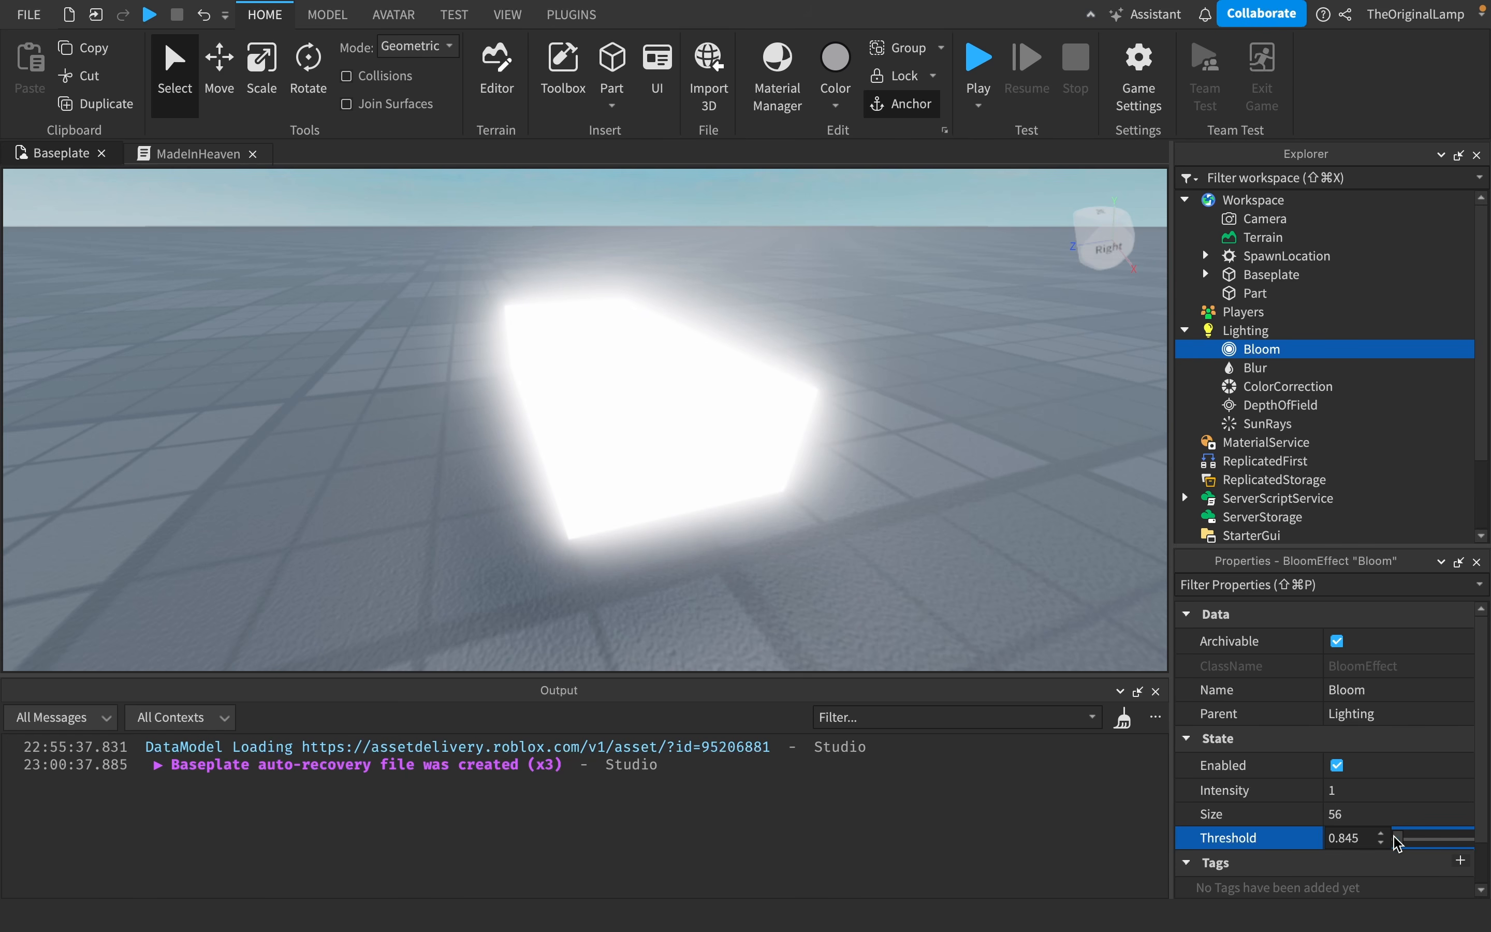
pyautogui.moveTo(1397, 842); pyautogui.dragTo(1413, 840)
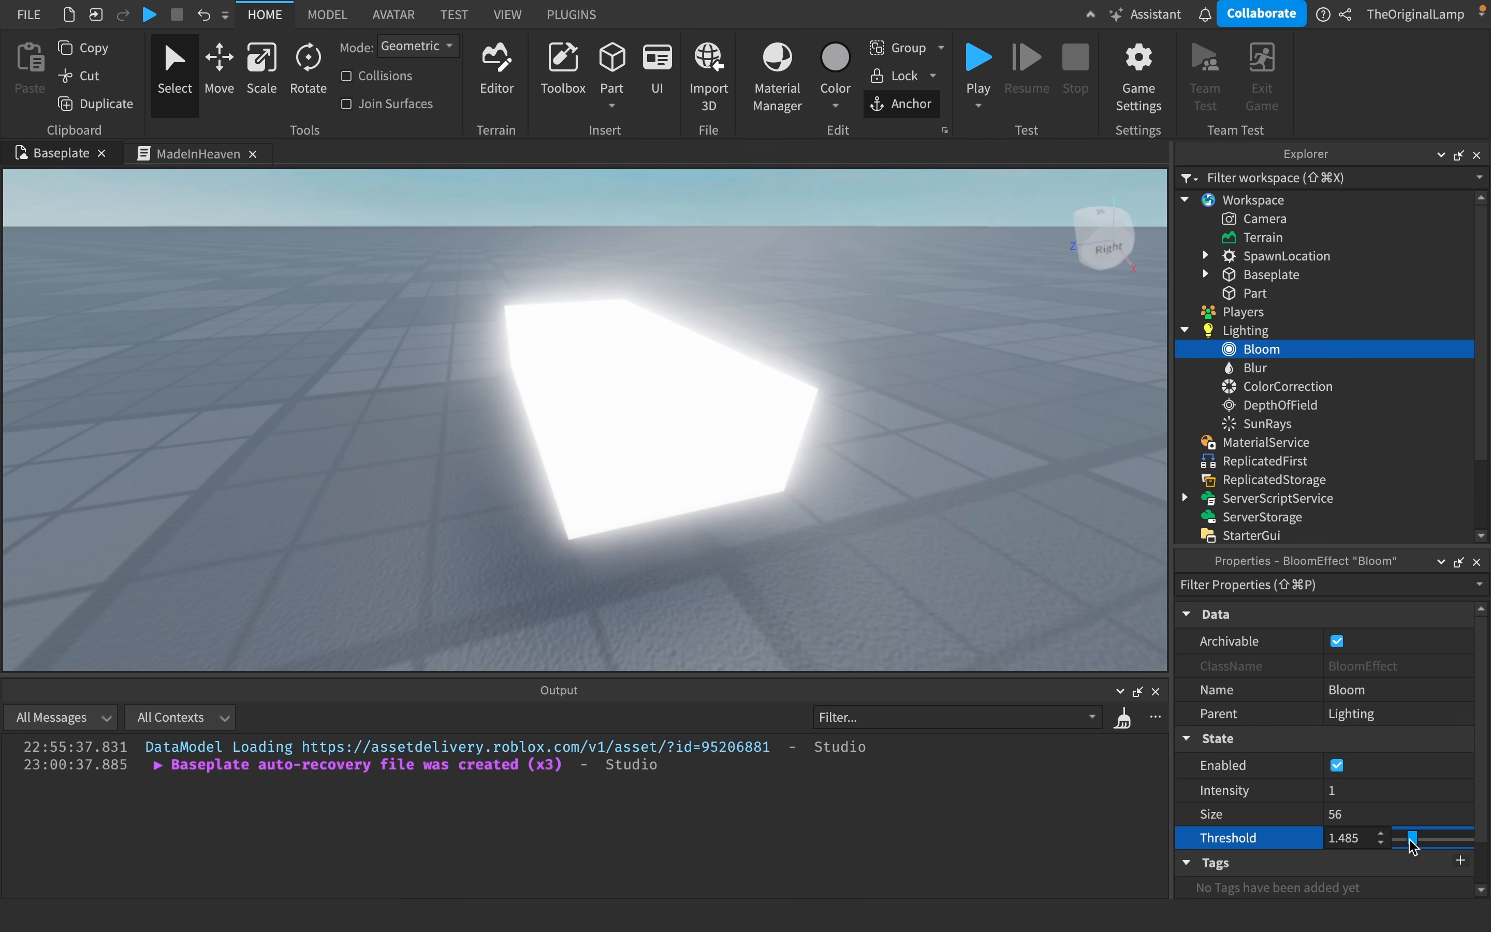
pyautogui.moveTo(1409, 839)
pyautogui.mouseDown()
pyautogui.moveTo(1468, 851)
pyautogui.moveTo(1391, 842)
pyautogui.mouseUp()
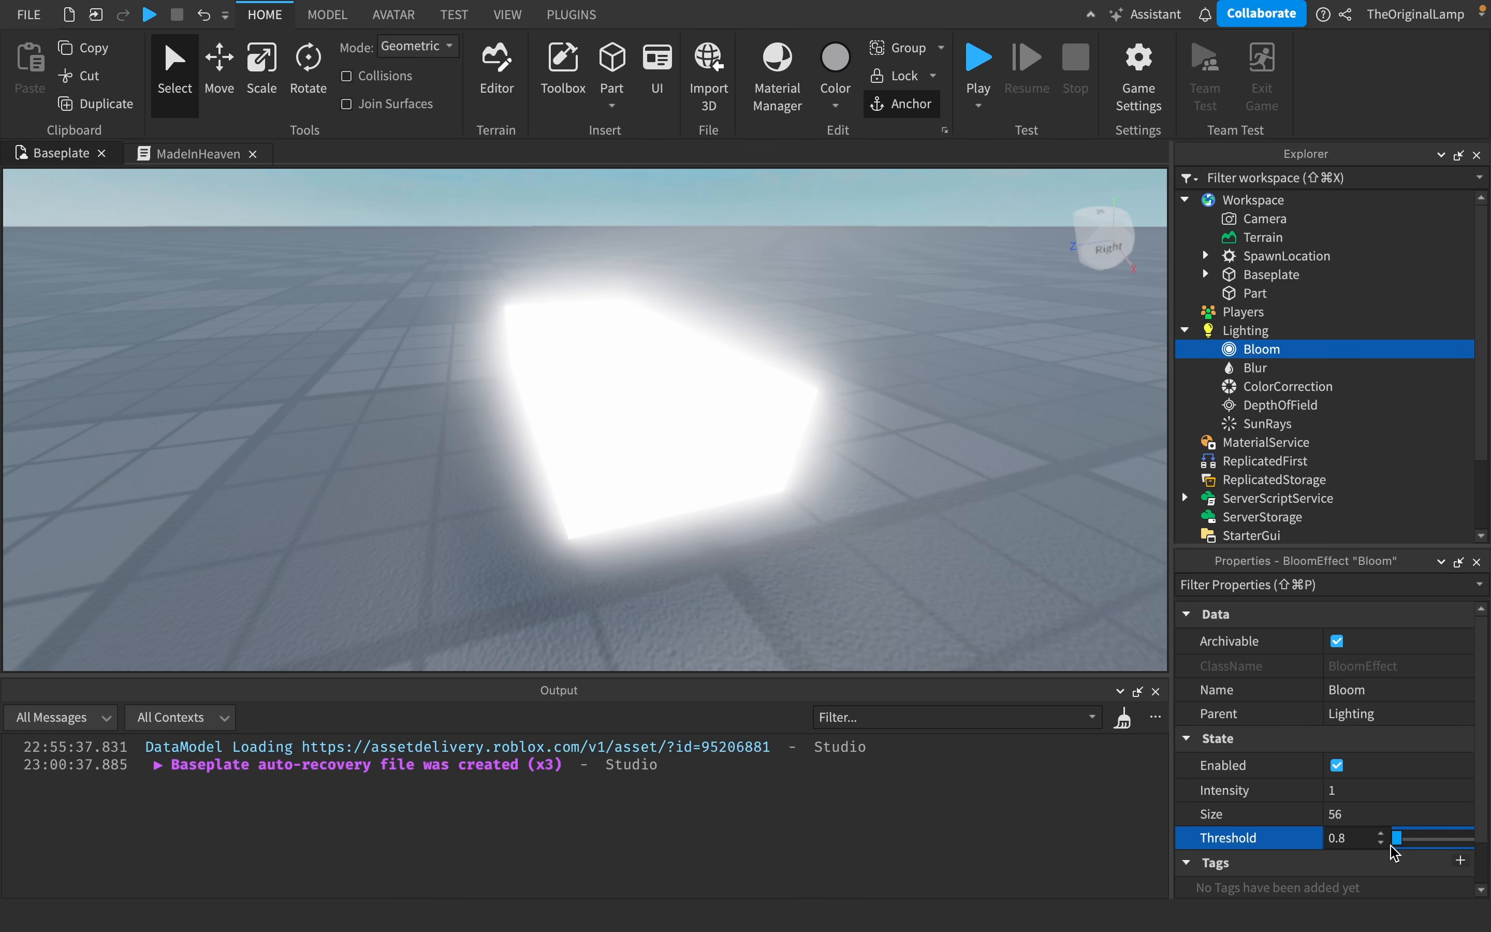
# - Test the Bloom's Intensity, leaving it at 1, and set its Size to 38
pyautogui.click(1404, 791)
pyautogui.moveTo(1473, 796); pyautogui.dragTo(1378, 818)
pyautogui.click(1429, 821)
pyautogui.moveTo(1393, 816); pyautogui.dragTo(1442, 812)
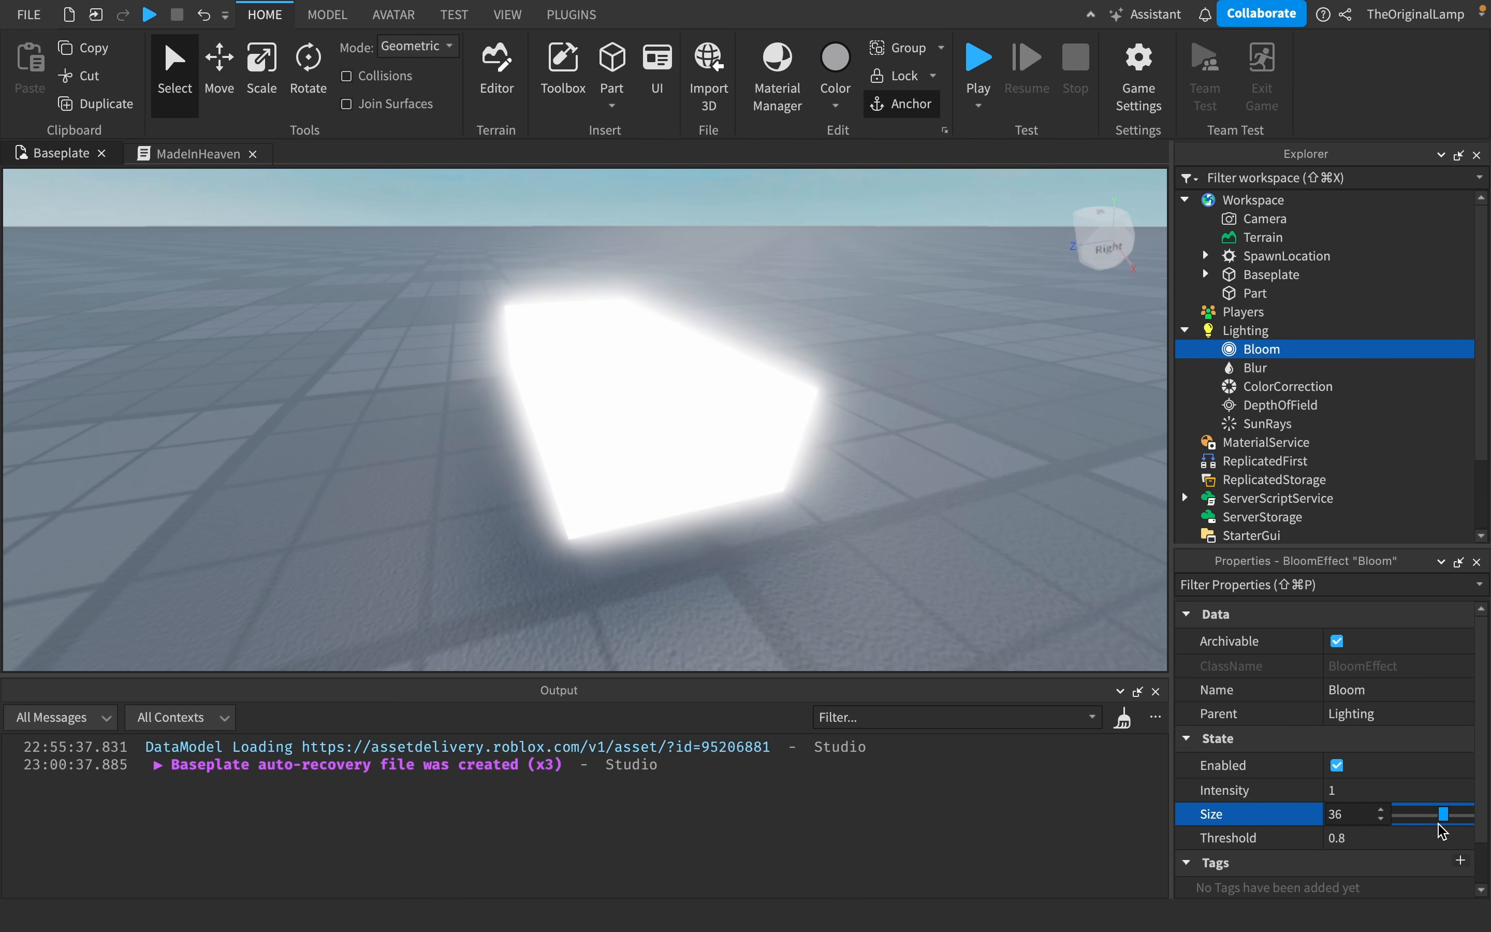
# - Try 4 and 0.8 for the Bloom's Threshold, set it to 1.395 and inspect the neon part from farther away
pyautogui.click(1416, 839)
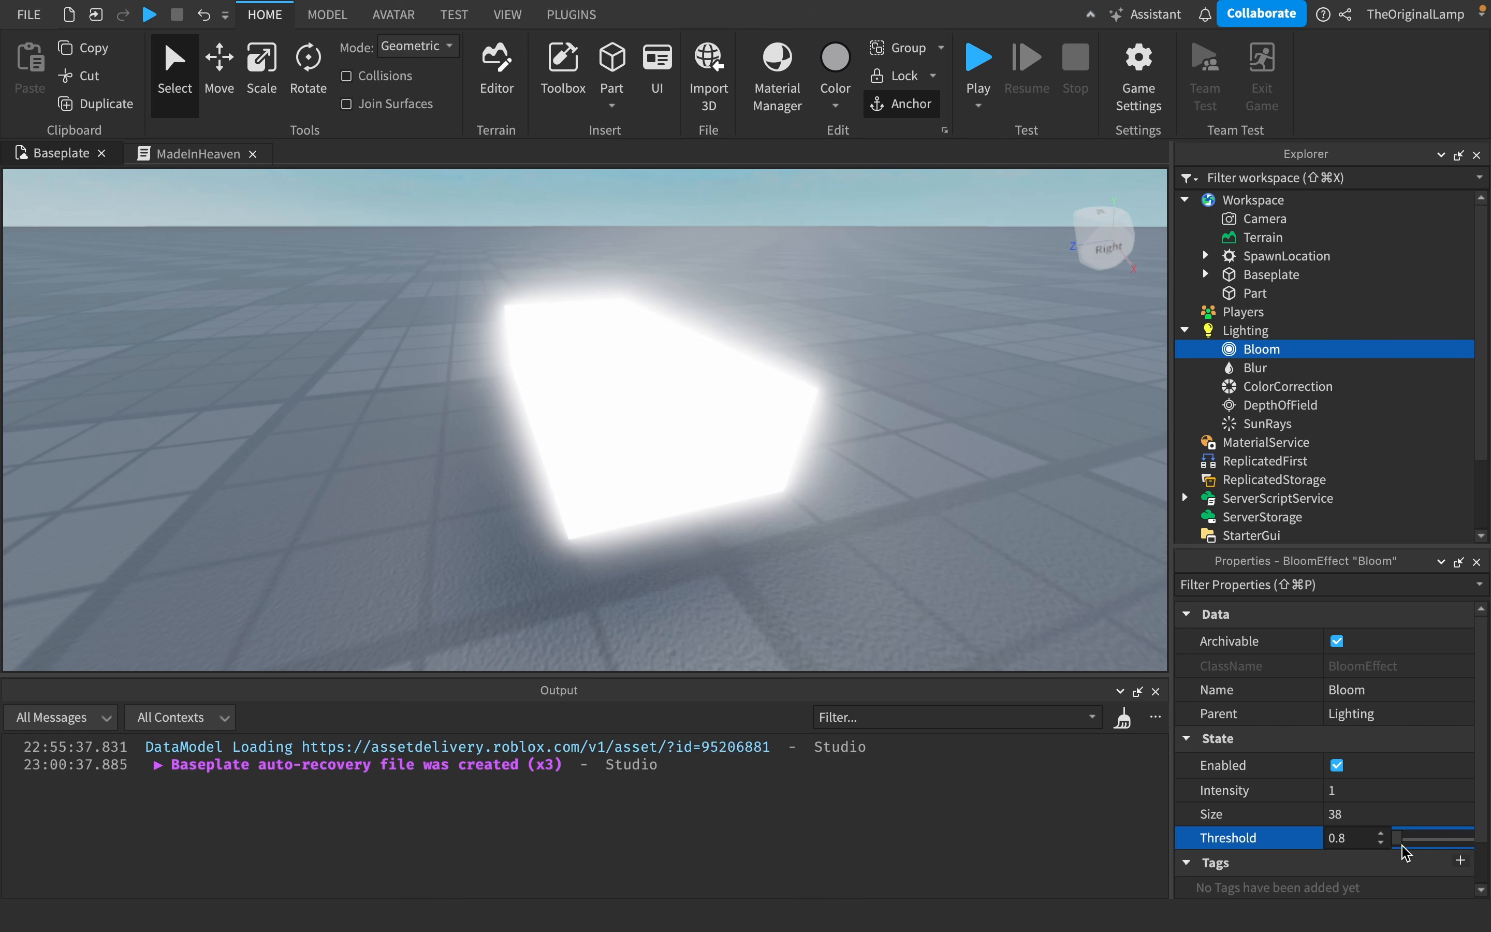
pyautogui.moveTo(1398, 839); pyautogui.dragTo(1469, 839)
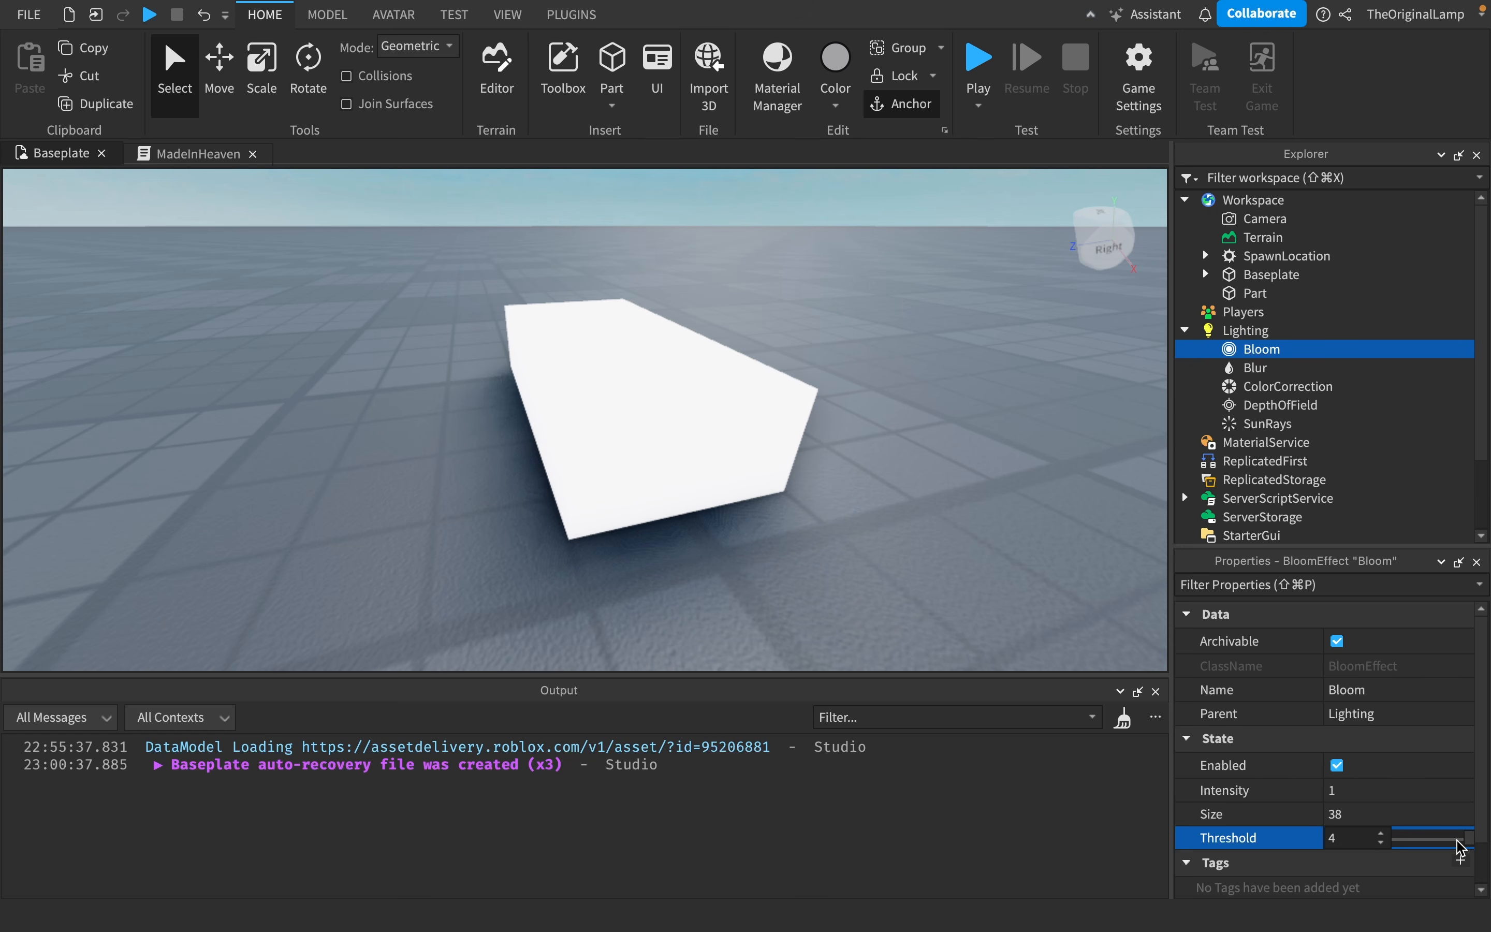
pyautogui.moveTo(1445, 841); pyautogui.dragTo(1397, 841)
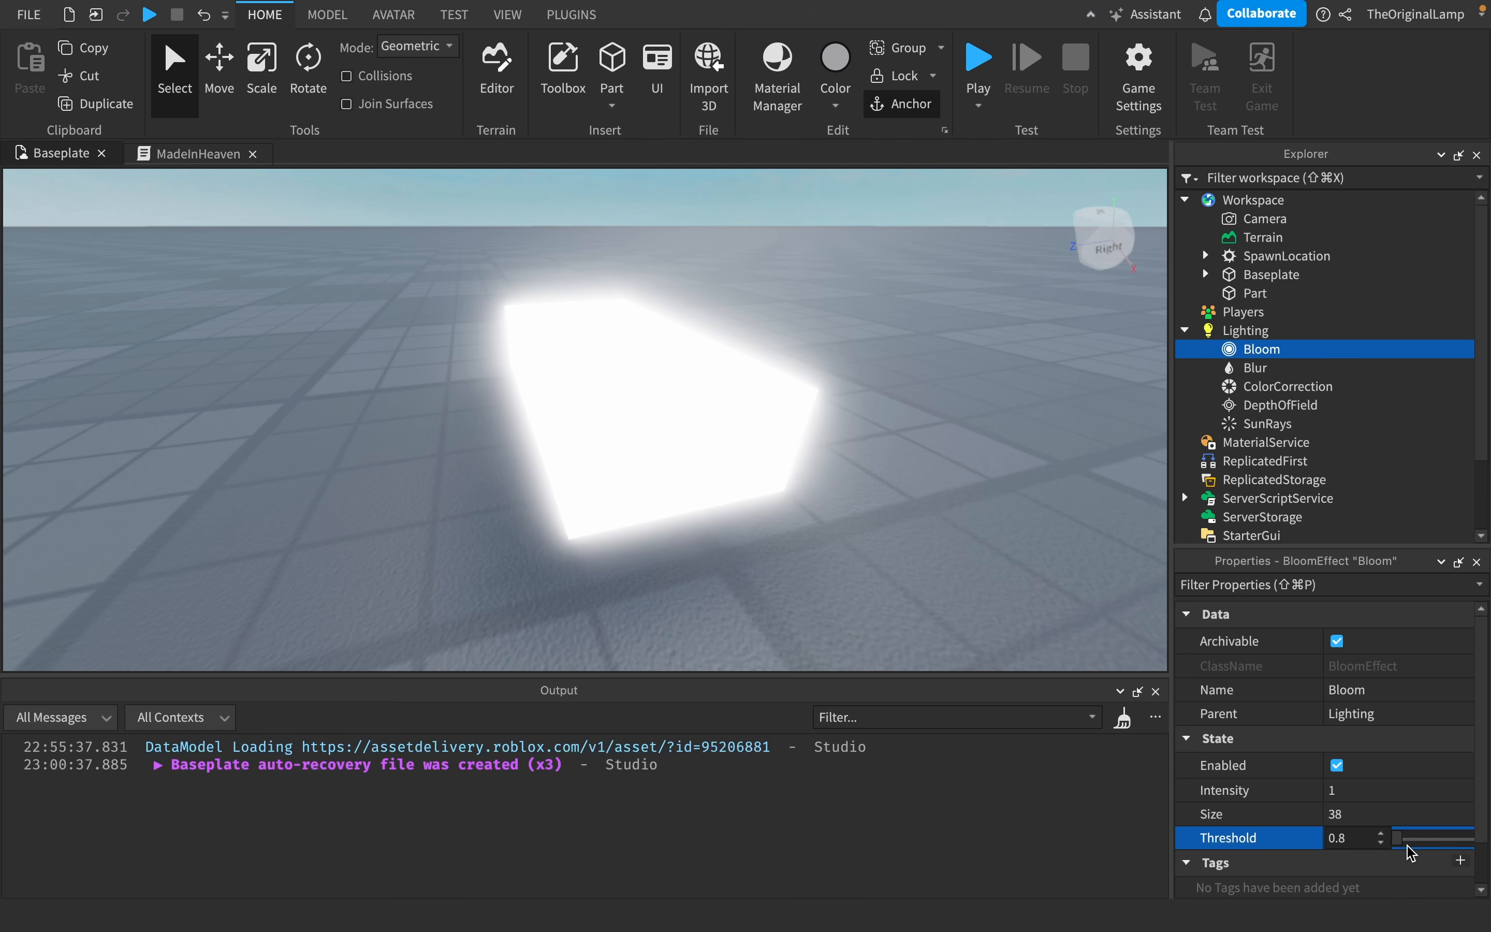
pyautogui.moveTo(1400, 844); pyautogui.dragTo(1437, 844)
pyautogui.scroll(-5, 943, 537)
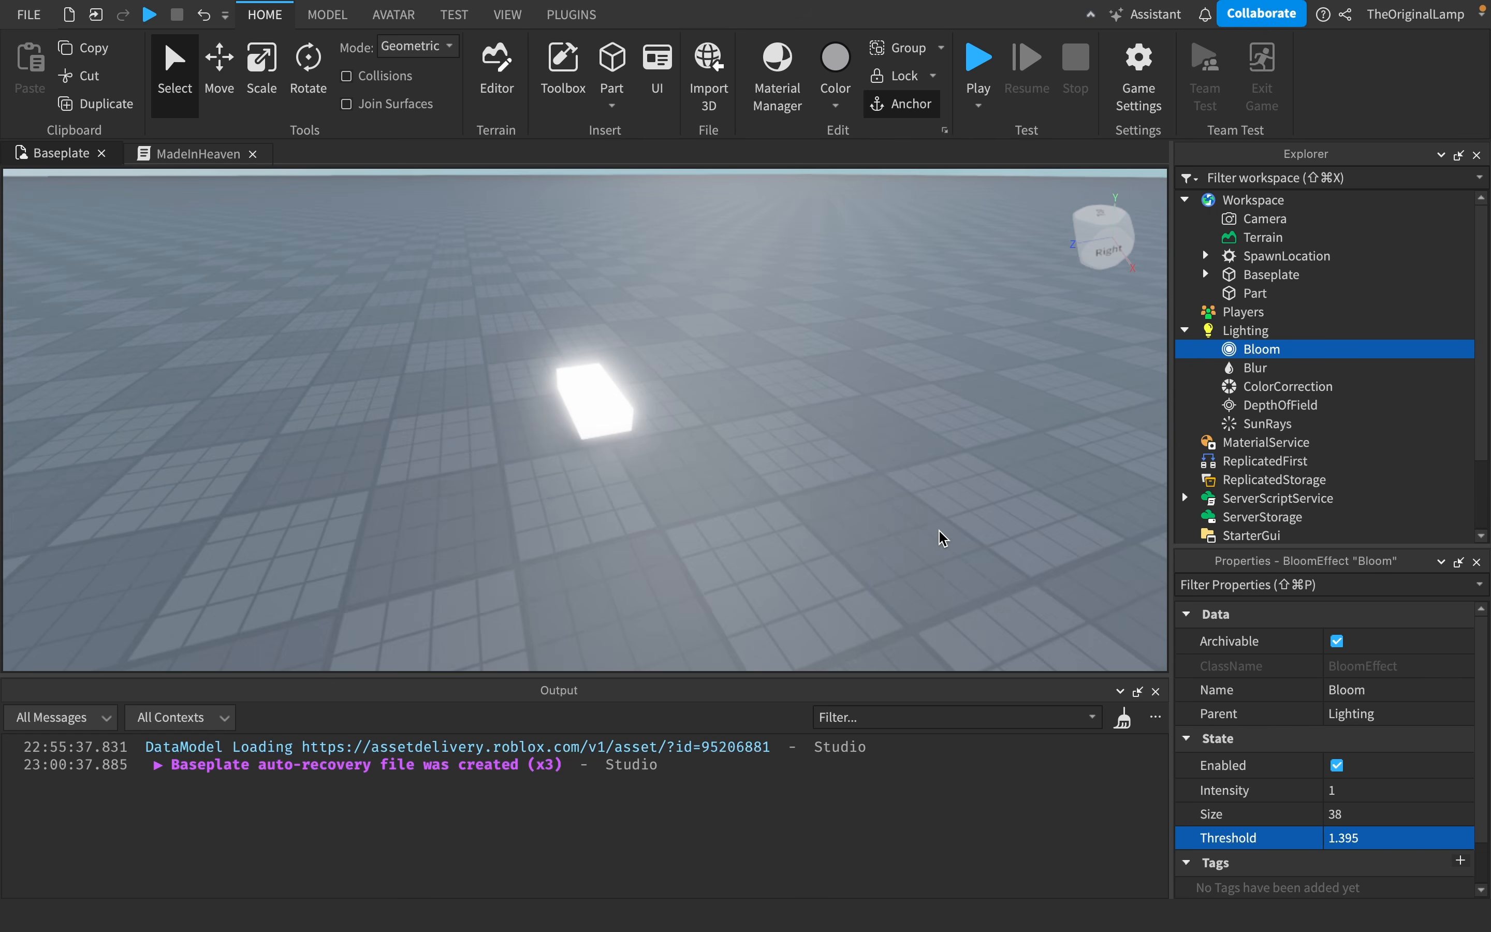
pyautogui.press('s')
pyautogui.moveTo(939, 531); pyautogui.dragTo(941, 534, button='right')
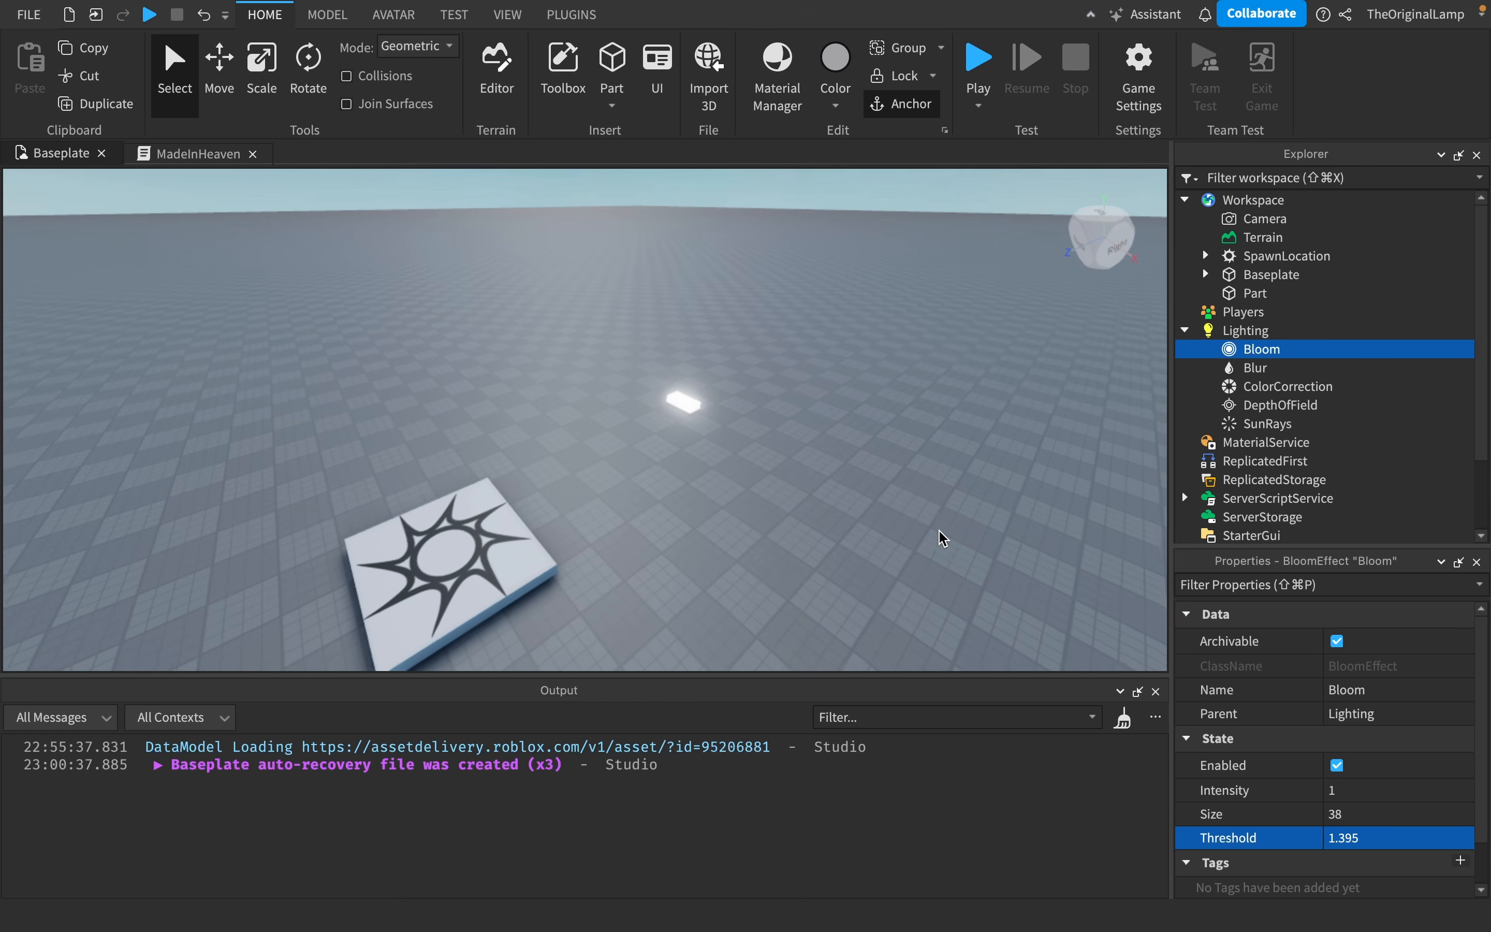
# - Inspect the neon part once more from near and far, and delete the Bloom effect from Lighting
pyautogui.press('w')
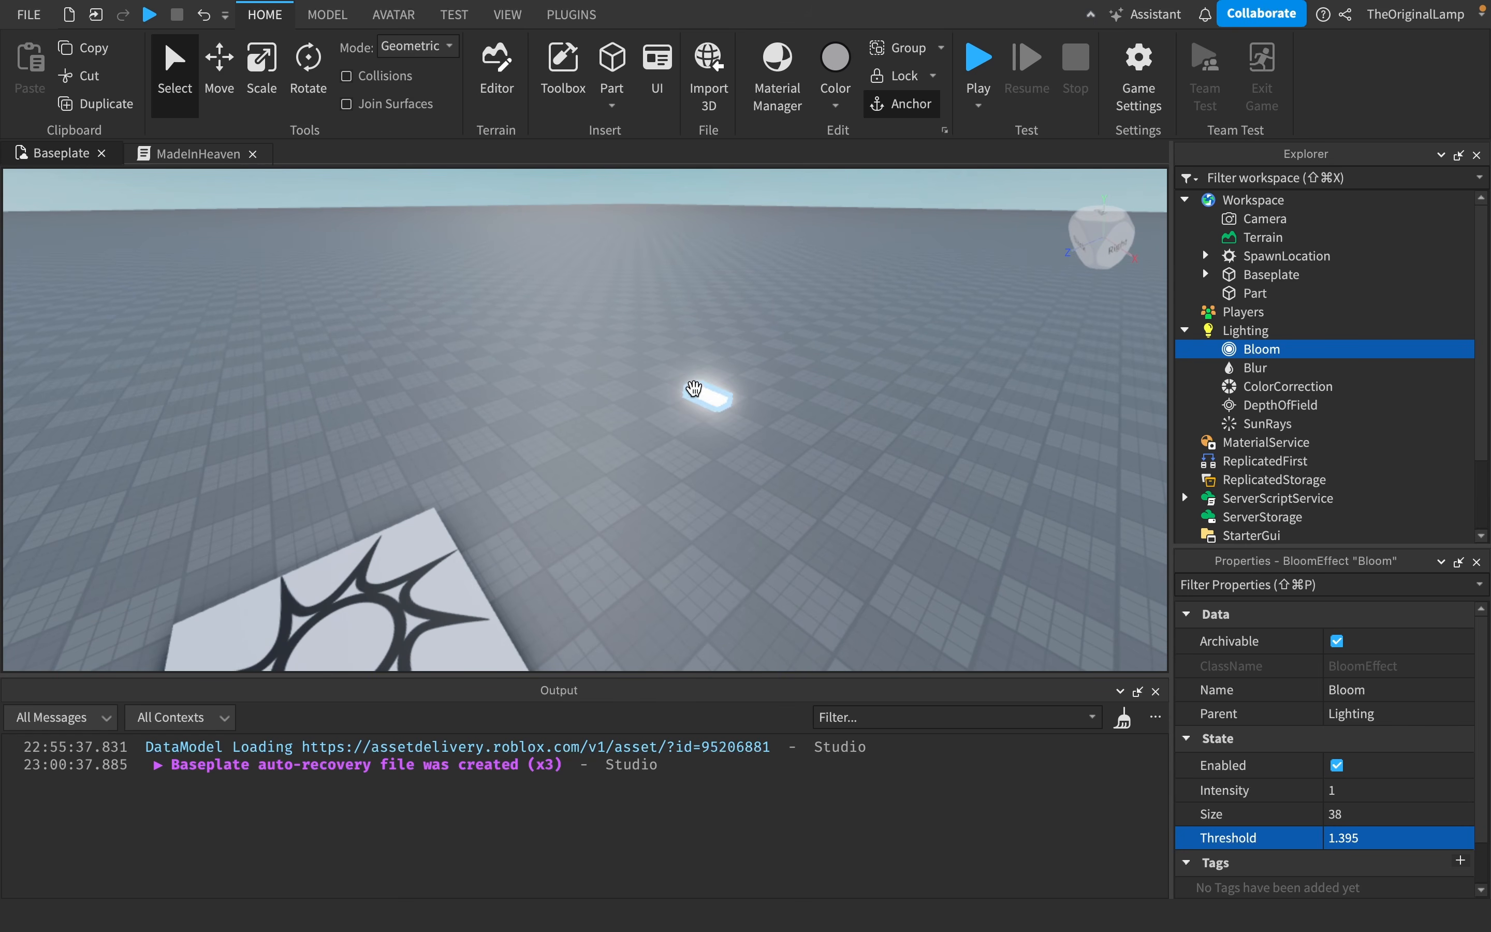
pyautogui.press('s')
pyautogui.click(1270, 385)
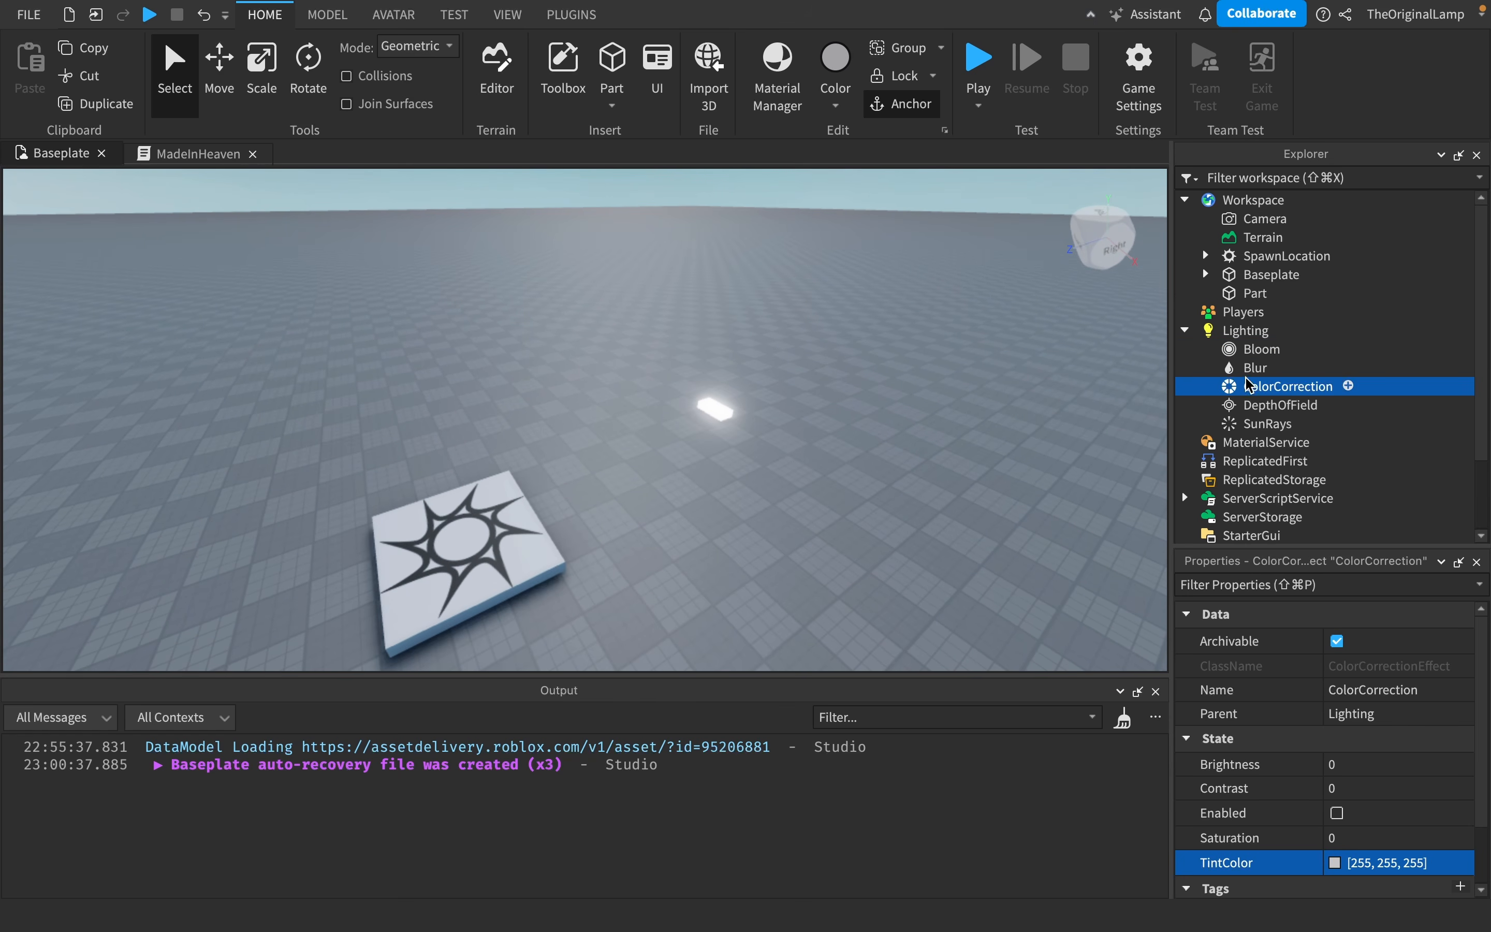
pyautogui.click(1251, 368)
pyautogui.click(1260, 349)
pyautogui.press('Delete')
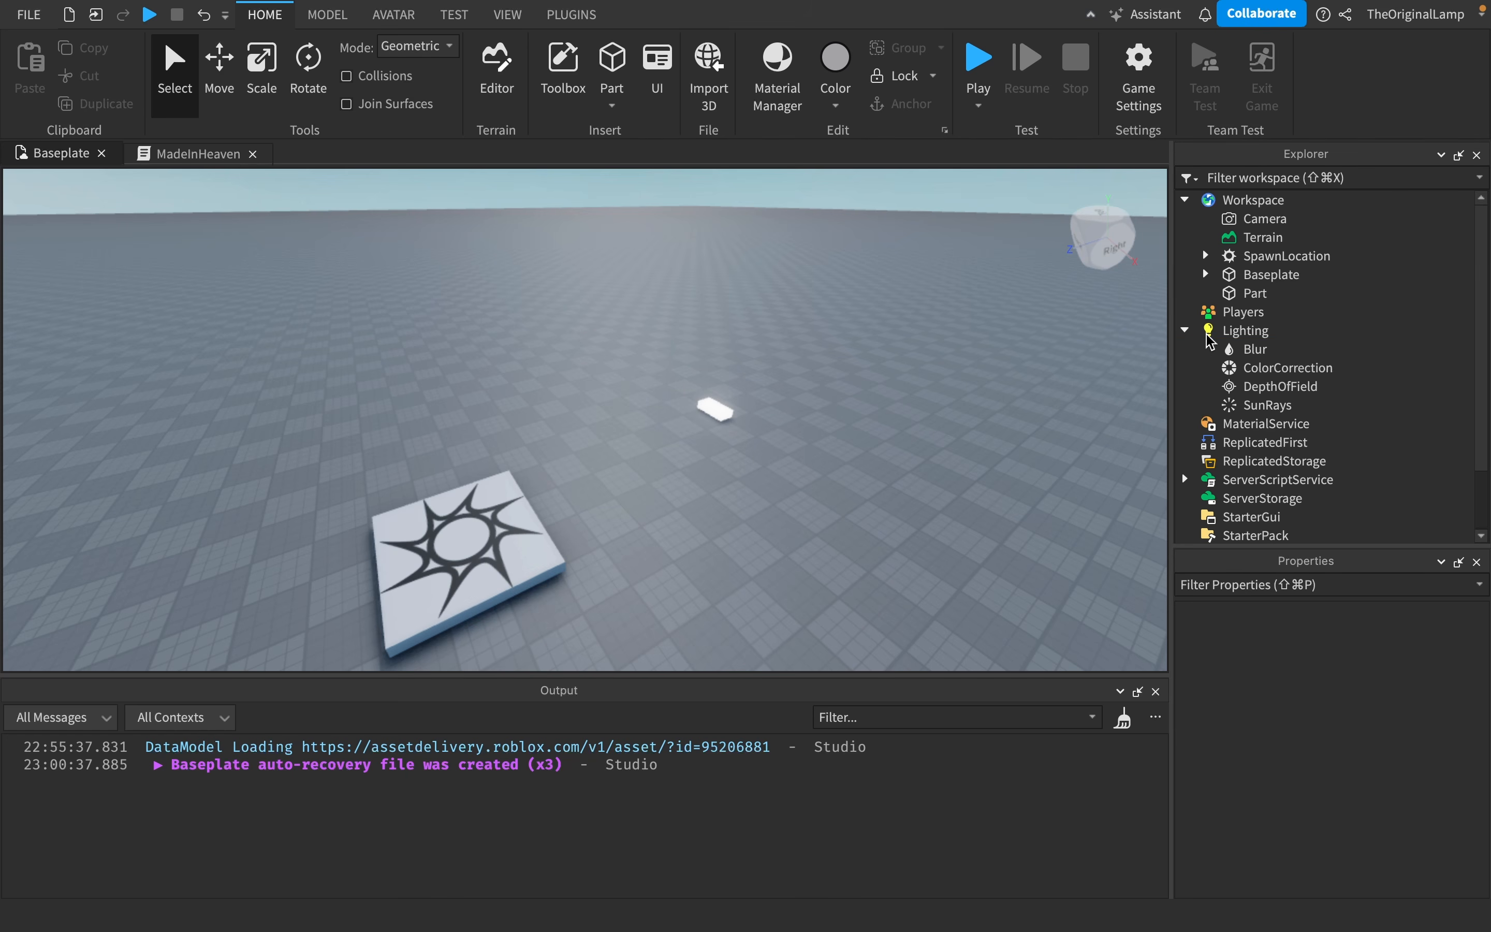
# - Enable the Blur effect, set its Size to 56 and look around the scene to judge it
pyautogui.click(1257, 348)
pyautogui.click(1338, 764)
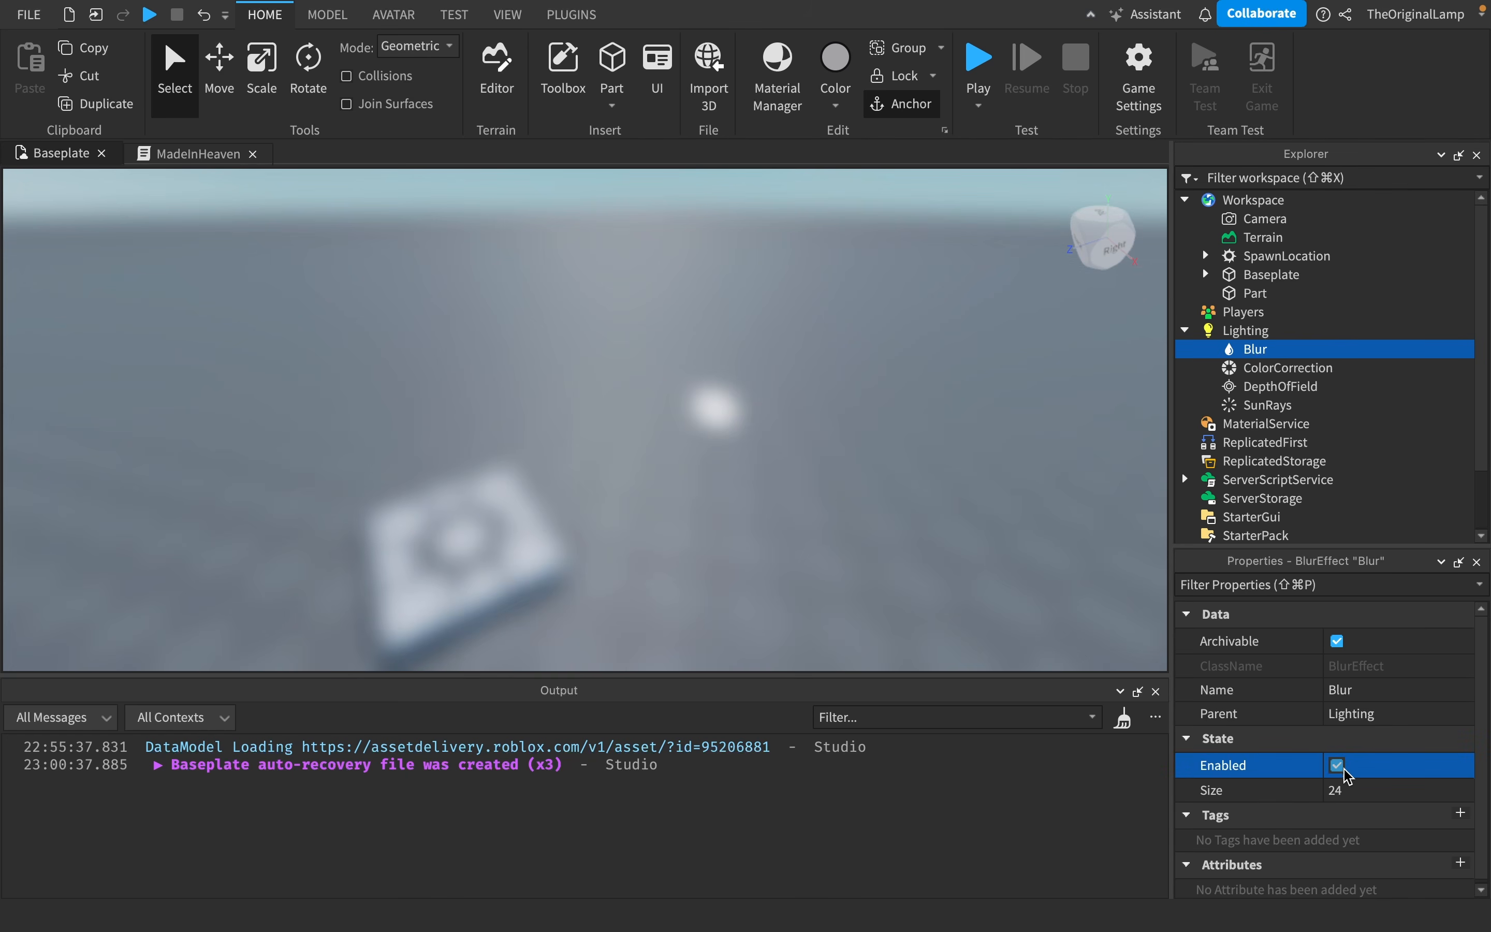
pyautogui.click(1352, 790)
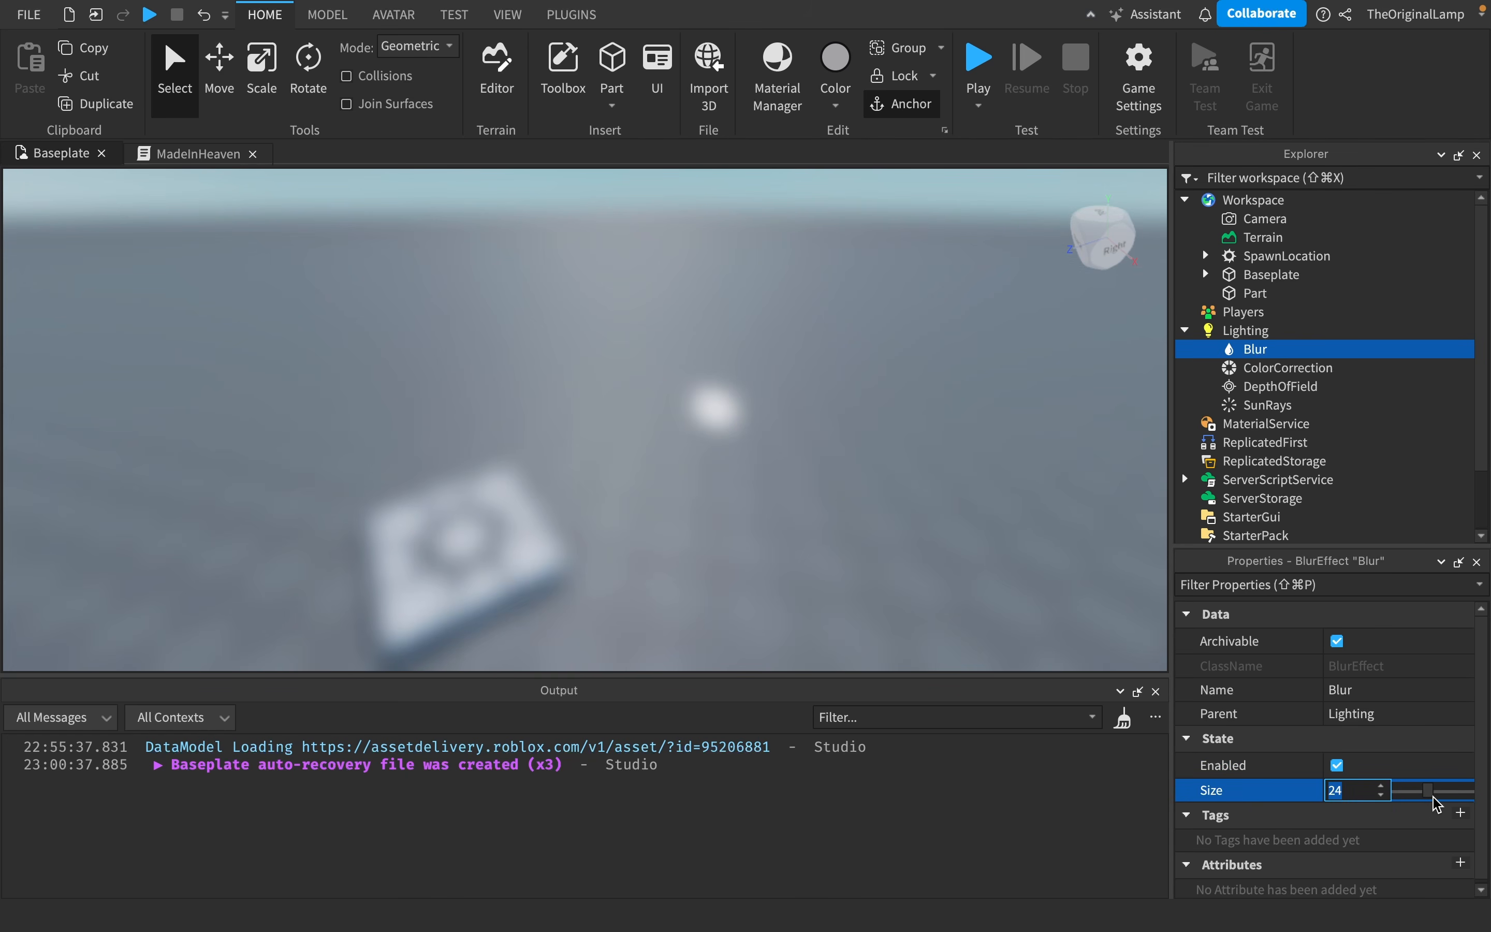
pyautogui.moveTo(1415, 802); pyautogui.dragTo(1477, 790)
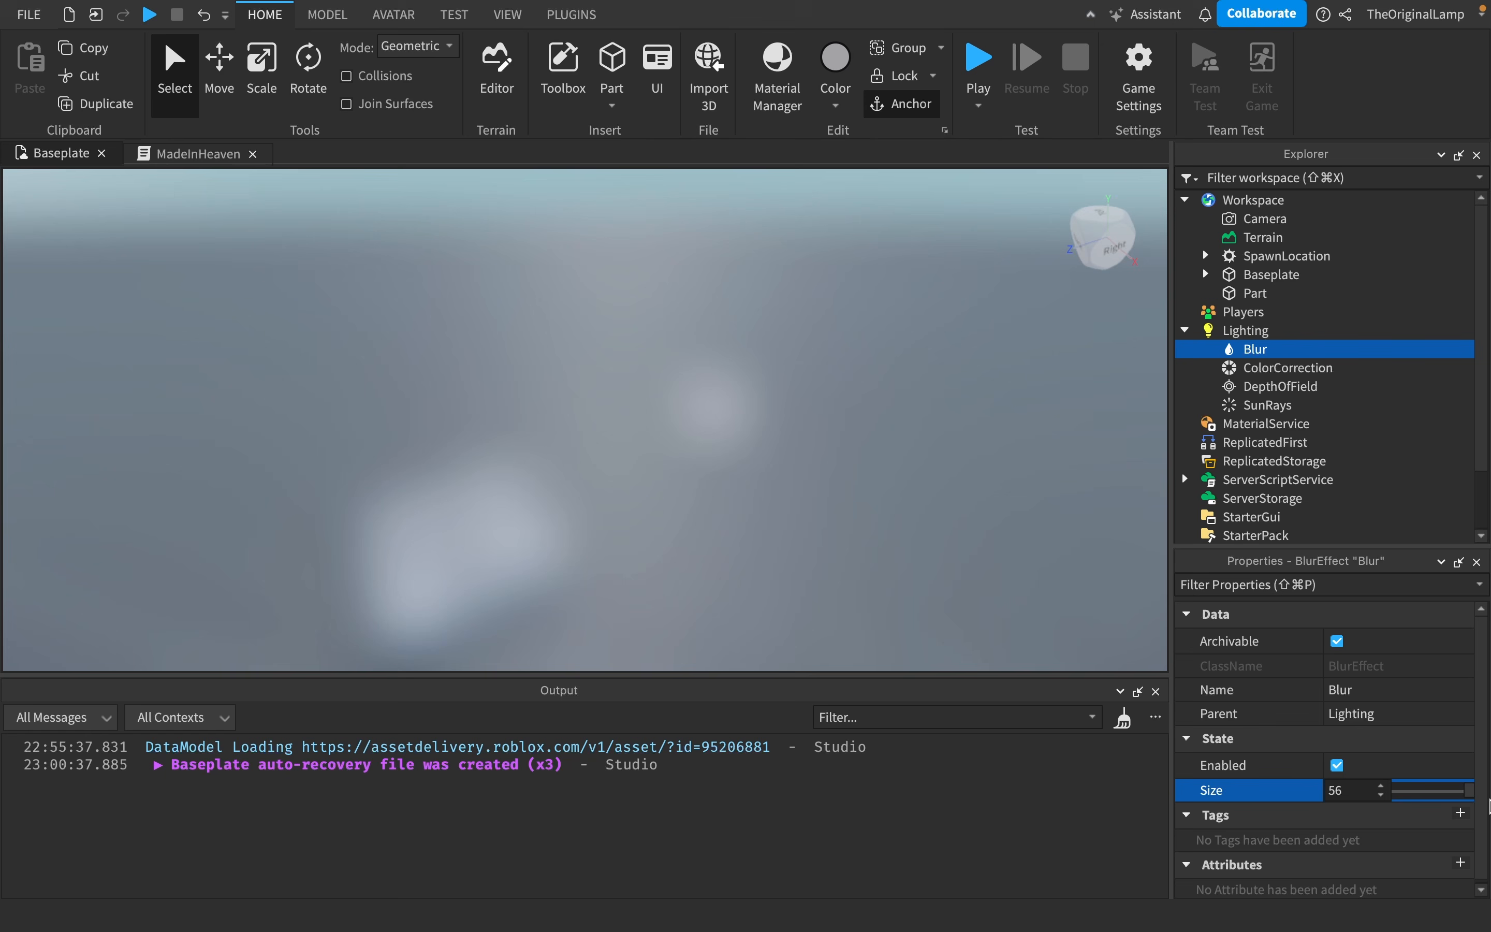
pyautogui.moveTo(963, 497); pyautogui.dragTo(963, 497, button='right')
pyautogui.press('w')
pyautogui.press('s')
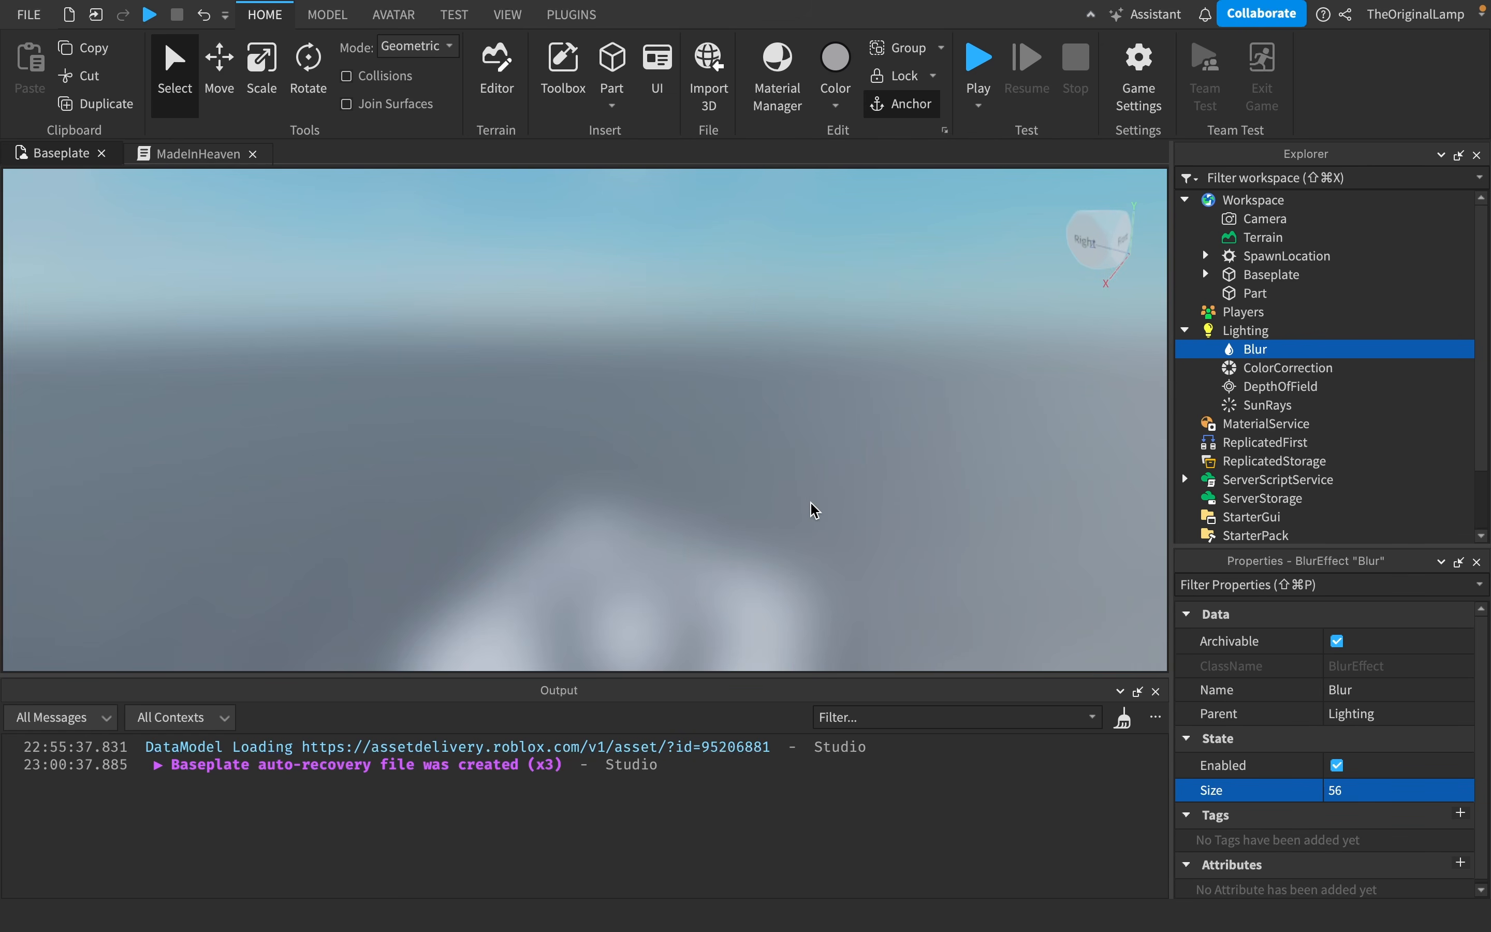
pyautogui.moveTo(812, 506); pyautogui.dragTo(812, 506, button='right')
# - Delete the Blur effect from Lighting and check the scene around the spawn platform
pyautogui.click(1270, 370)
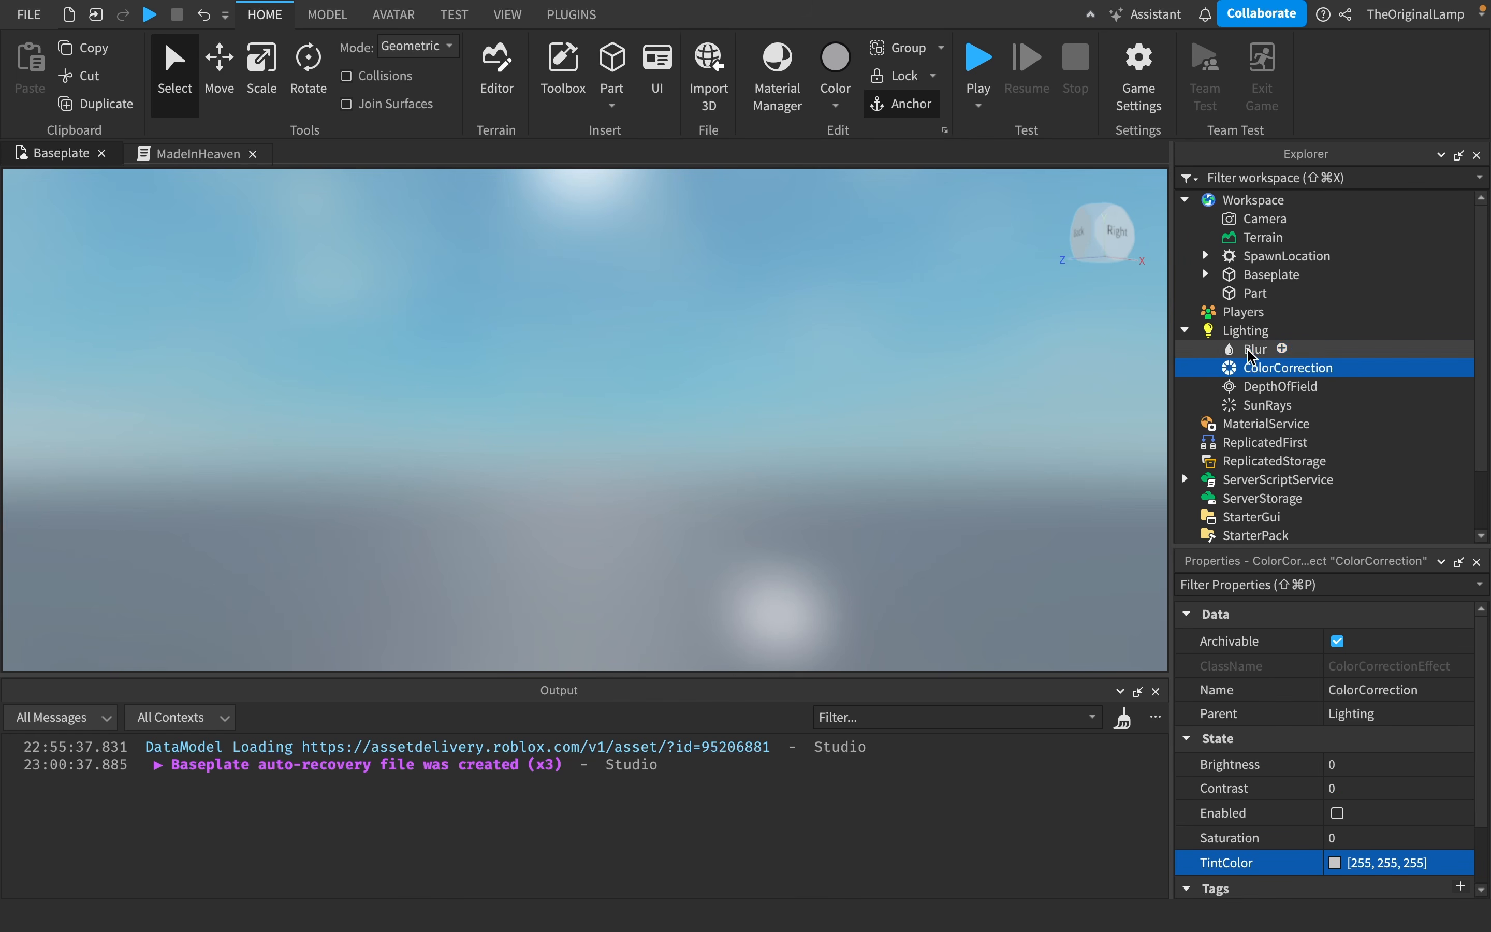
pyautogui.click(1255, 349)
pyautogui.press('Delete')
pyautogui.moveTo(939, 409); pyautogui.dragTo(940, 405, button='right')
pyautogui.press('s')
# - Enable the ColorCorrection effect with the sky, spawn platform and neon part all in view
pyautogui.click(1314, 356)
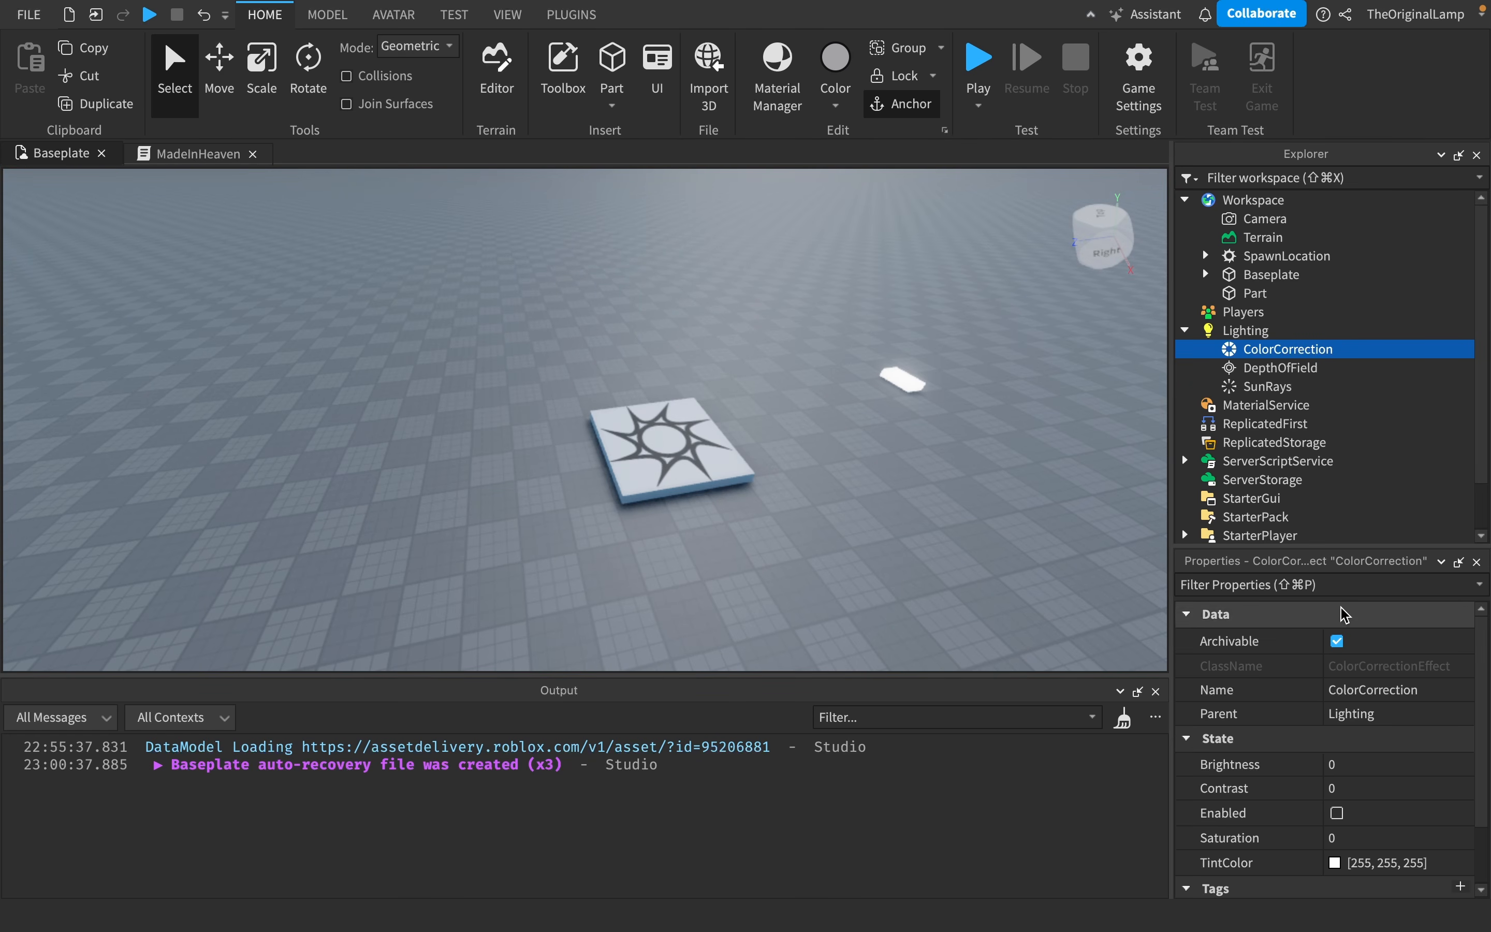
pyautogui.scroll(-2, 1337, 616)
pyautogui.click(1337, 735)
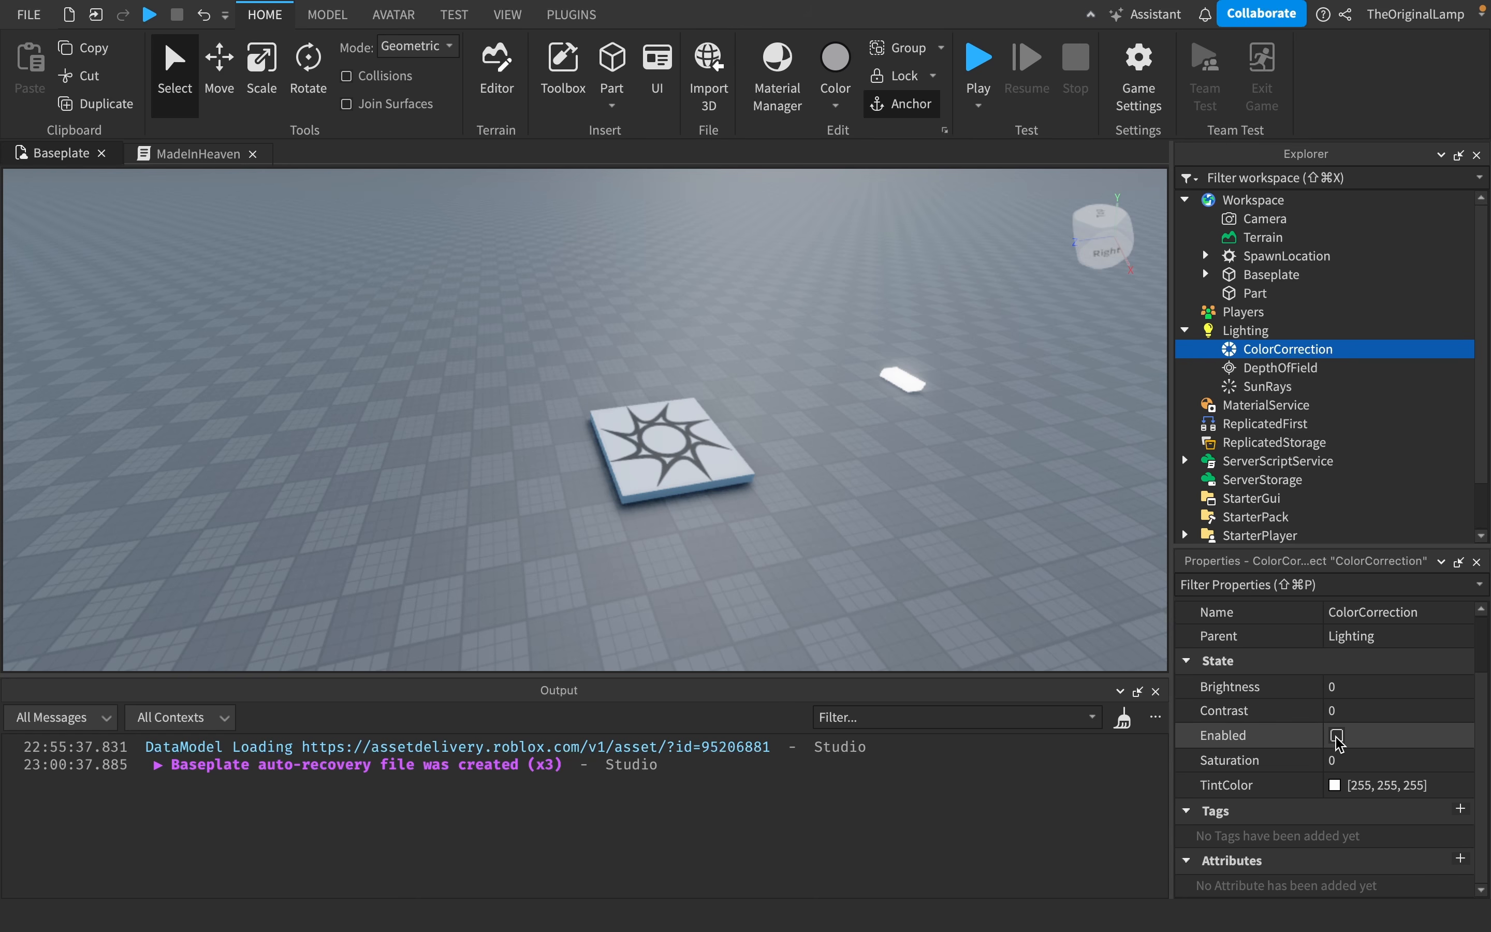
pyautogui.scroll(2, 1331, 715)
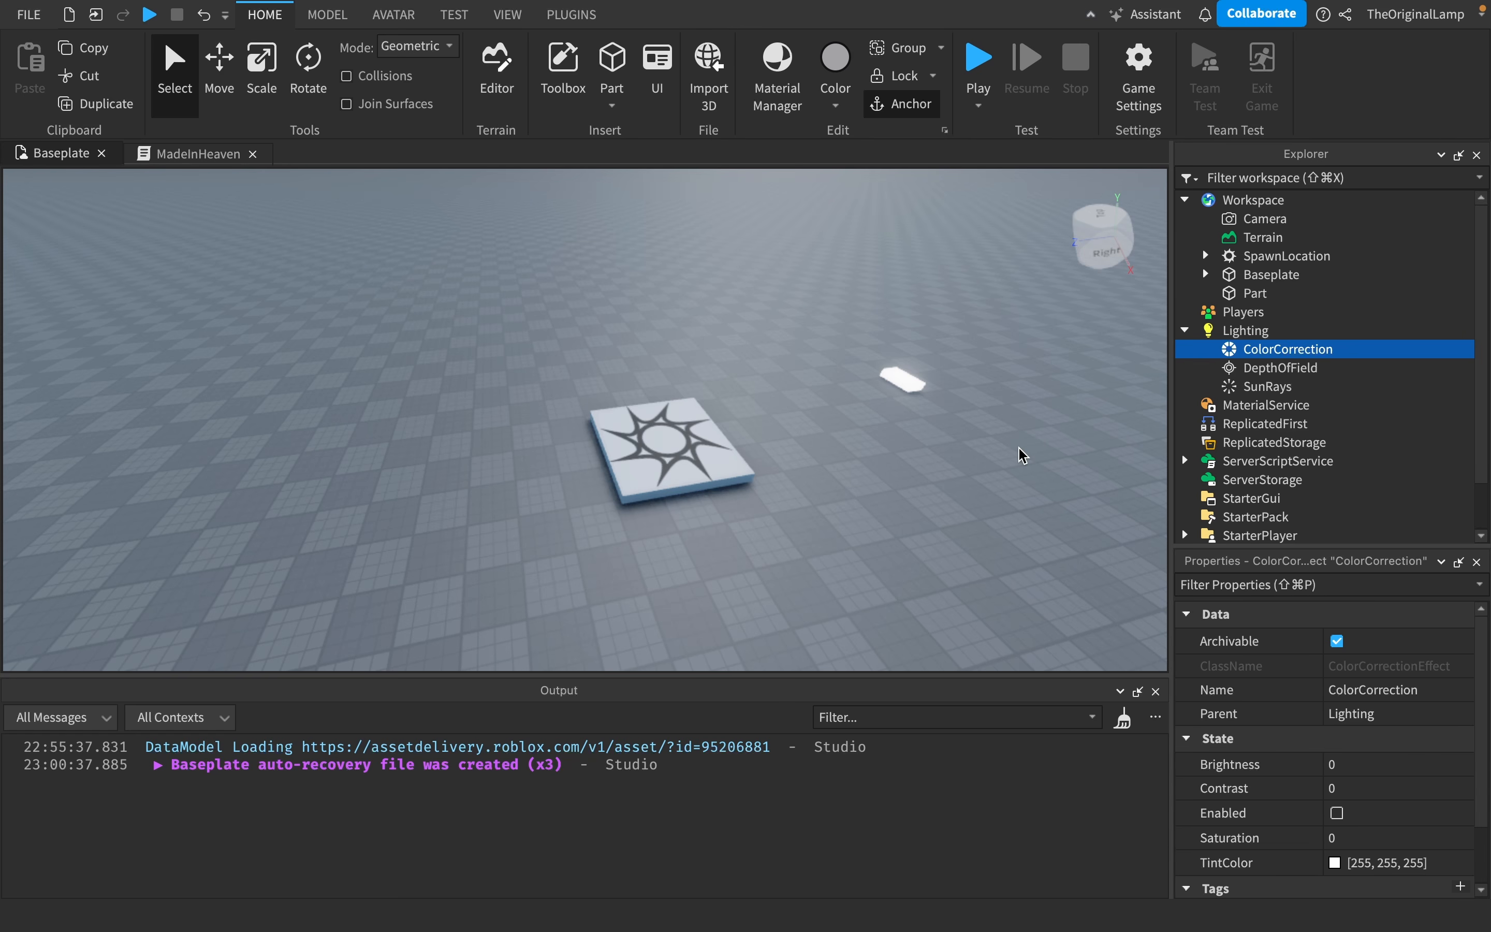
pyautogui.moveTo(1018, 453); pyautogui.dragTo(1018, 452, button='right')
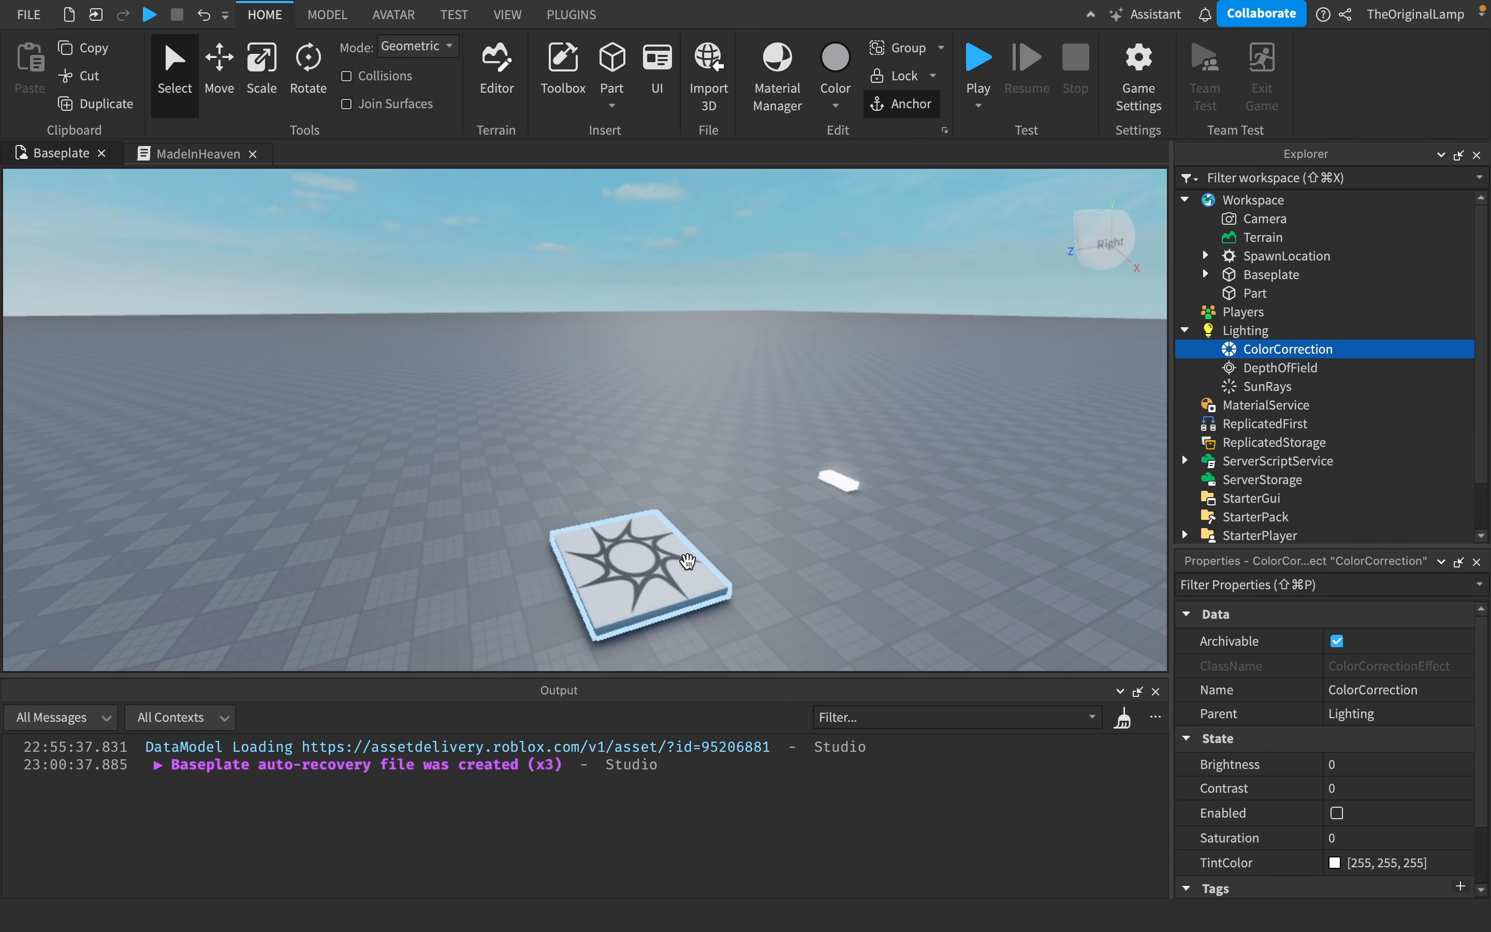
pyautogui.click(1337, 813)
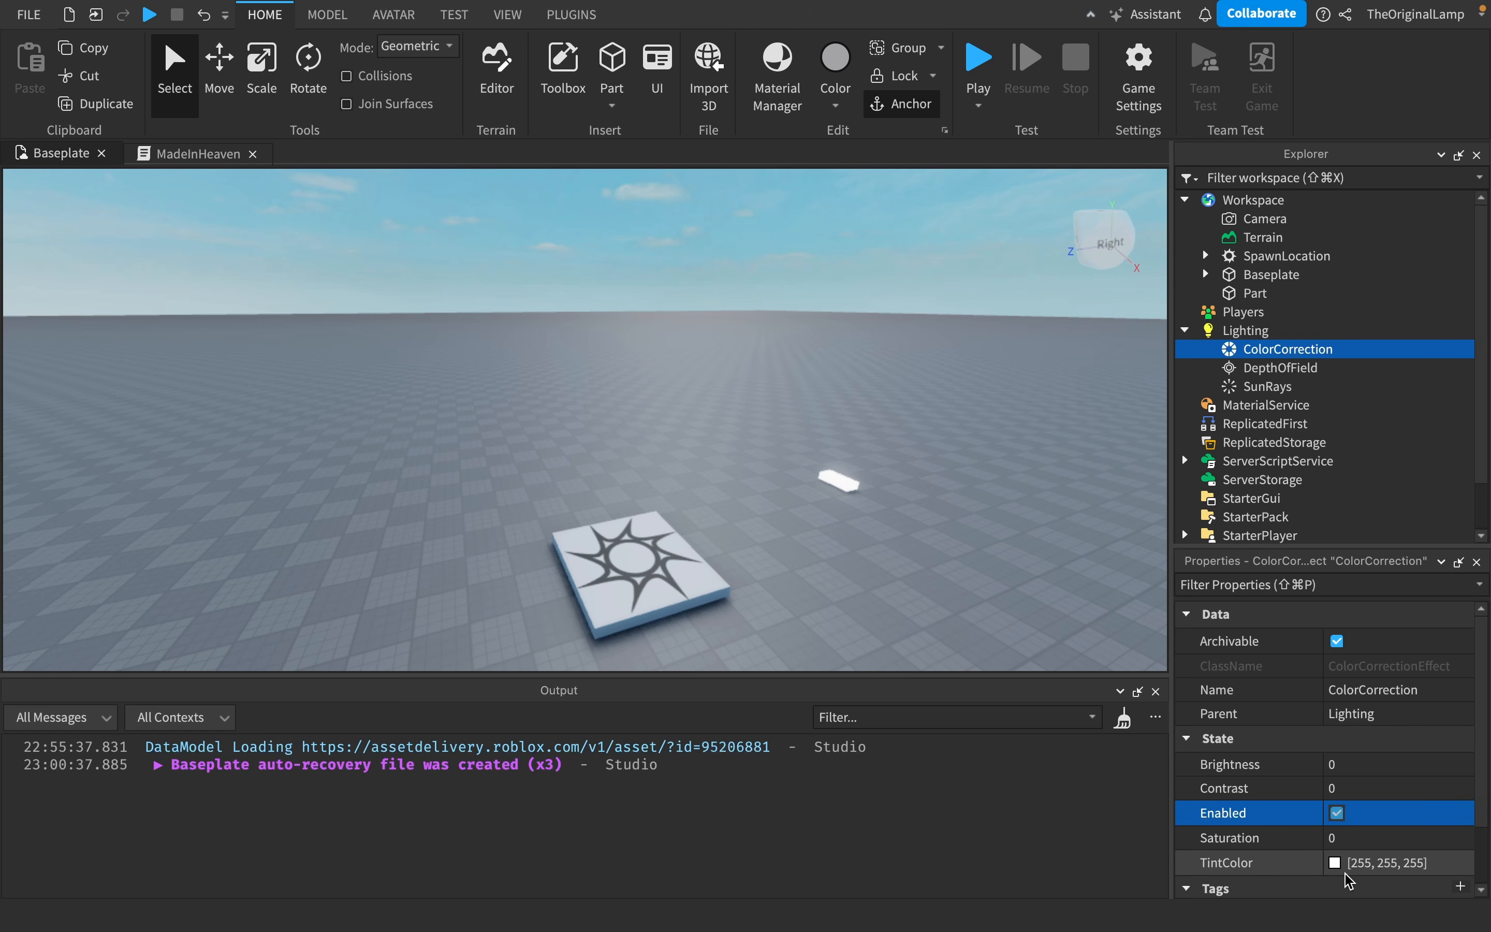
# - Test the ColorCorrection's Brightness at 0.4, inspect the scene and return it to 0
pyautogui.click(1378, 764)
pyautogui.moveTo(1410, 764); pyautogui.dragTo(1455, 780)
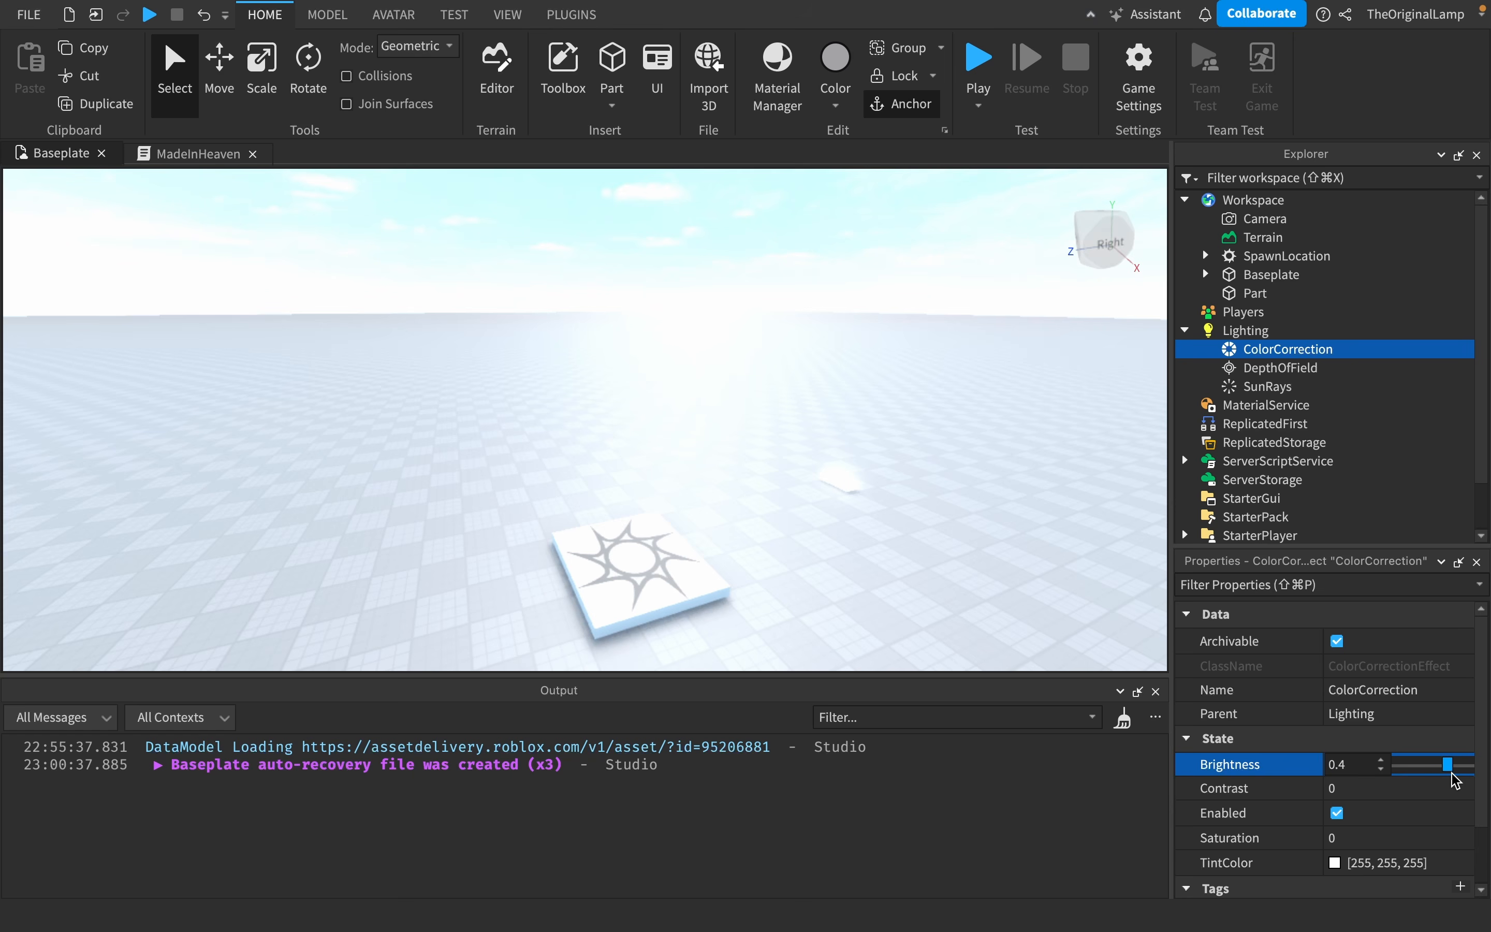
pyautogui.moveTo(1037, 482); pyautogui.dragTo(1040, 489, button='right')
pyautogui.click(1423, 788)
pyautogui.moveTo(1057, 387); pyautogui.dragTo(1048, 375, button='right')
pyautogui.moveTo(1448, 766)
pyautogui.mouseDown()
pyautogui.moveTo(1436, 767)
pyautogui.moveTo(1462, 767)
pyautogui.moveTo(1436, 770)
pyautogui.moveTo(1474, 766)
pyautogui.moveTo(1397, 770)
pyautogui.moveTo(1439, 777)
pyautogui.mouseUp()
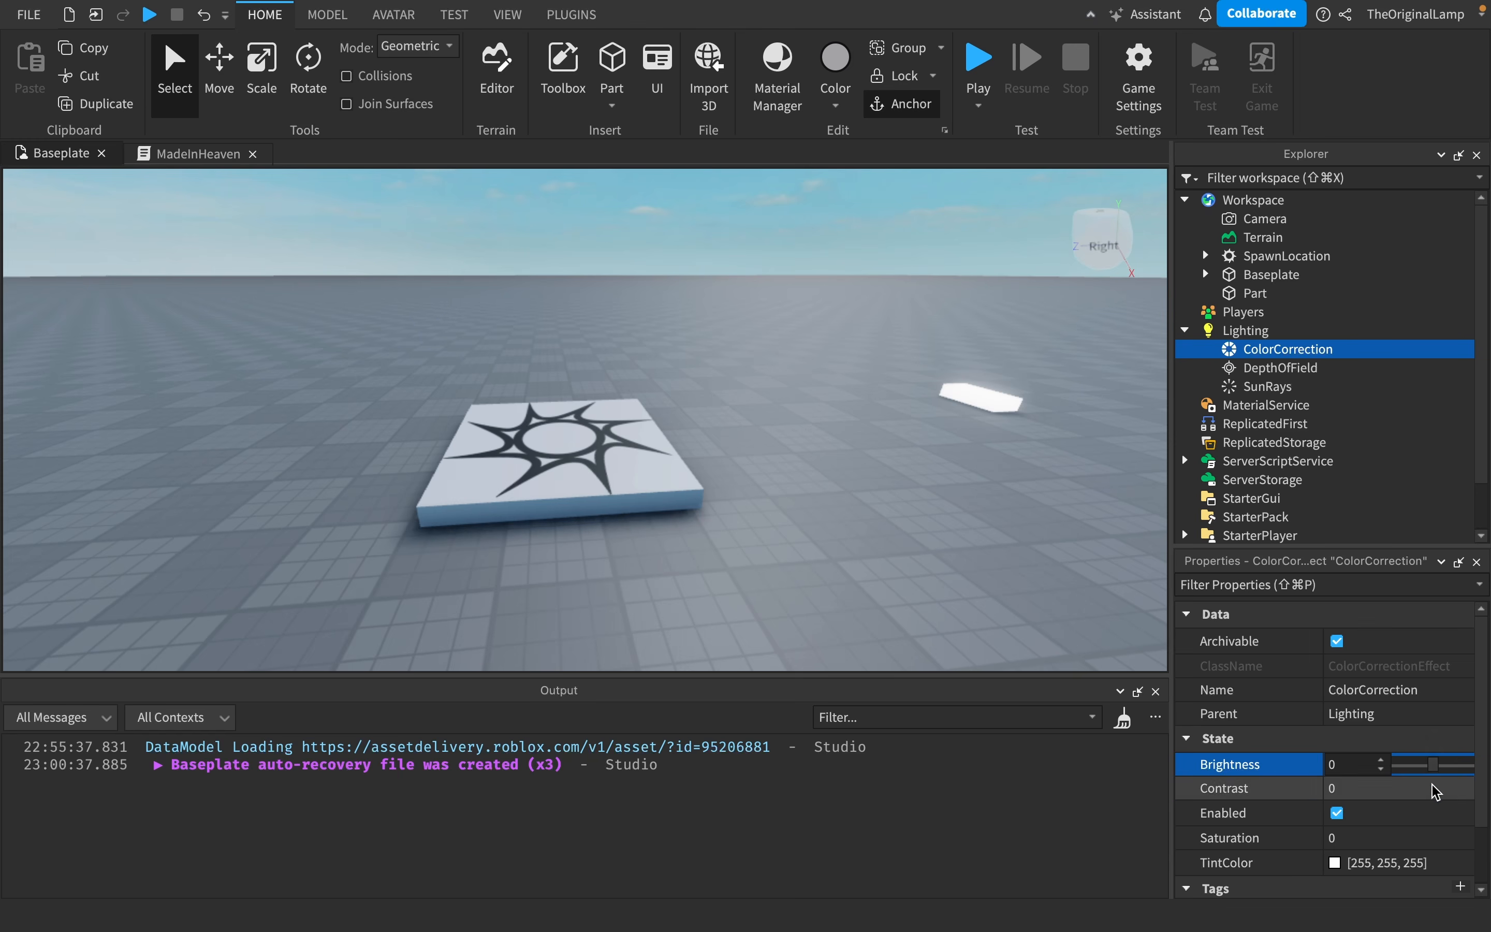
# - Test the ColorCorrection's Contrast at -1 and look around the scene
pyautogui.click(1433, 789)
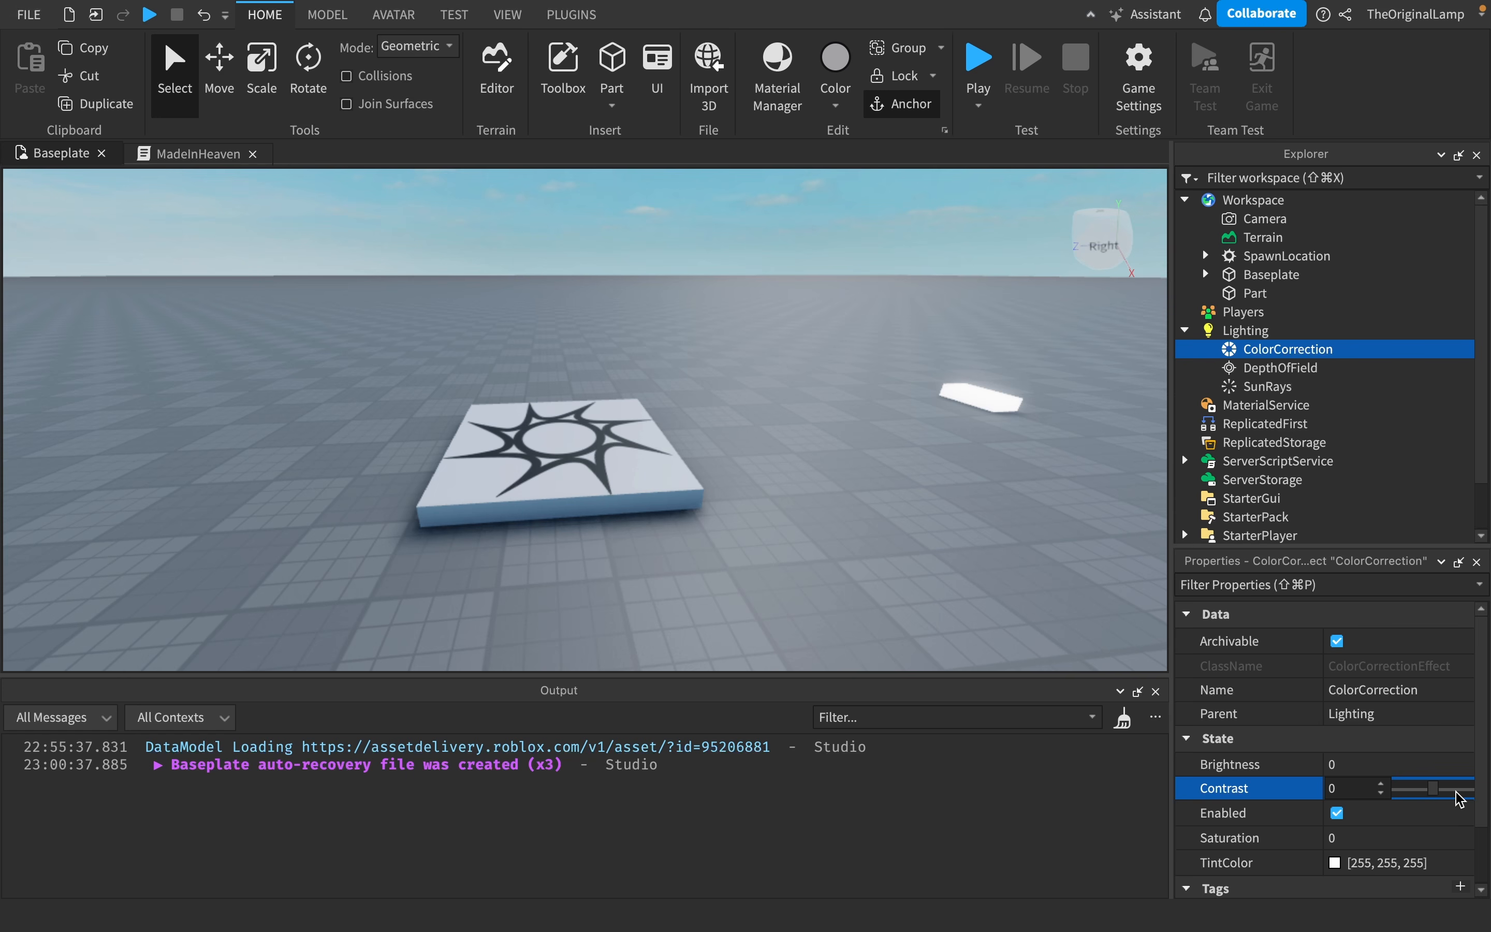
pyautogui.moveTo(1433, 791); pyautogui.dragTo(1383, 789)
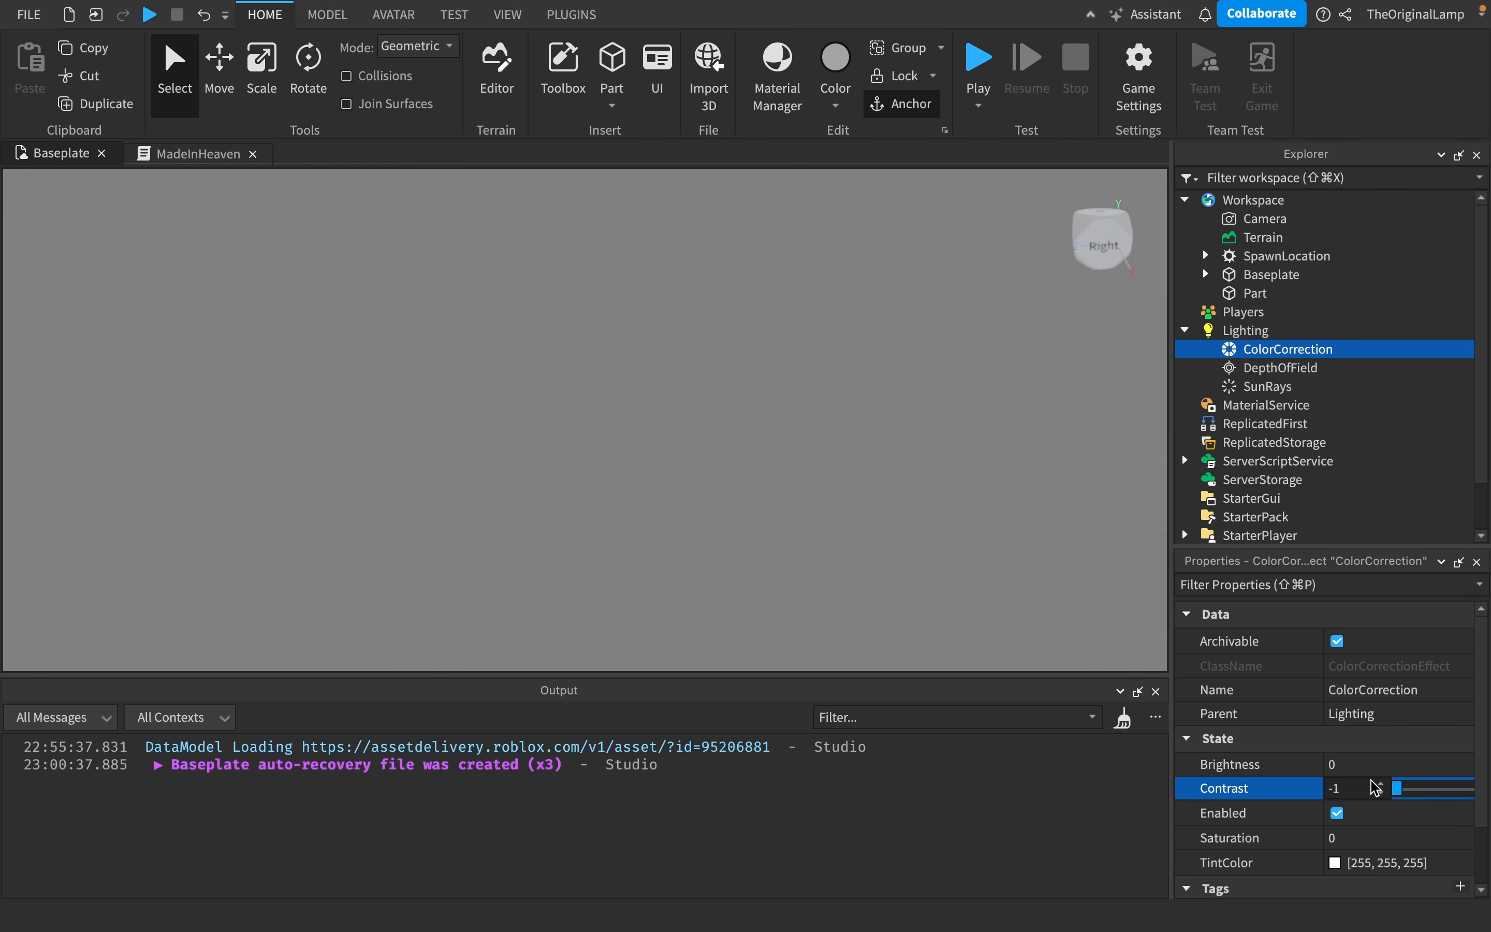
pyautogui.scroll(5, 1059, 583)
pyautogui.scroll(-3, 1059, 582)
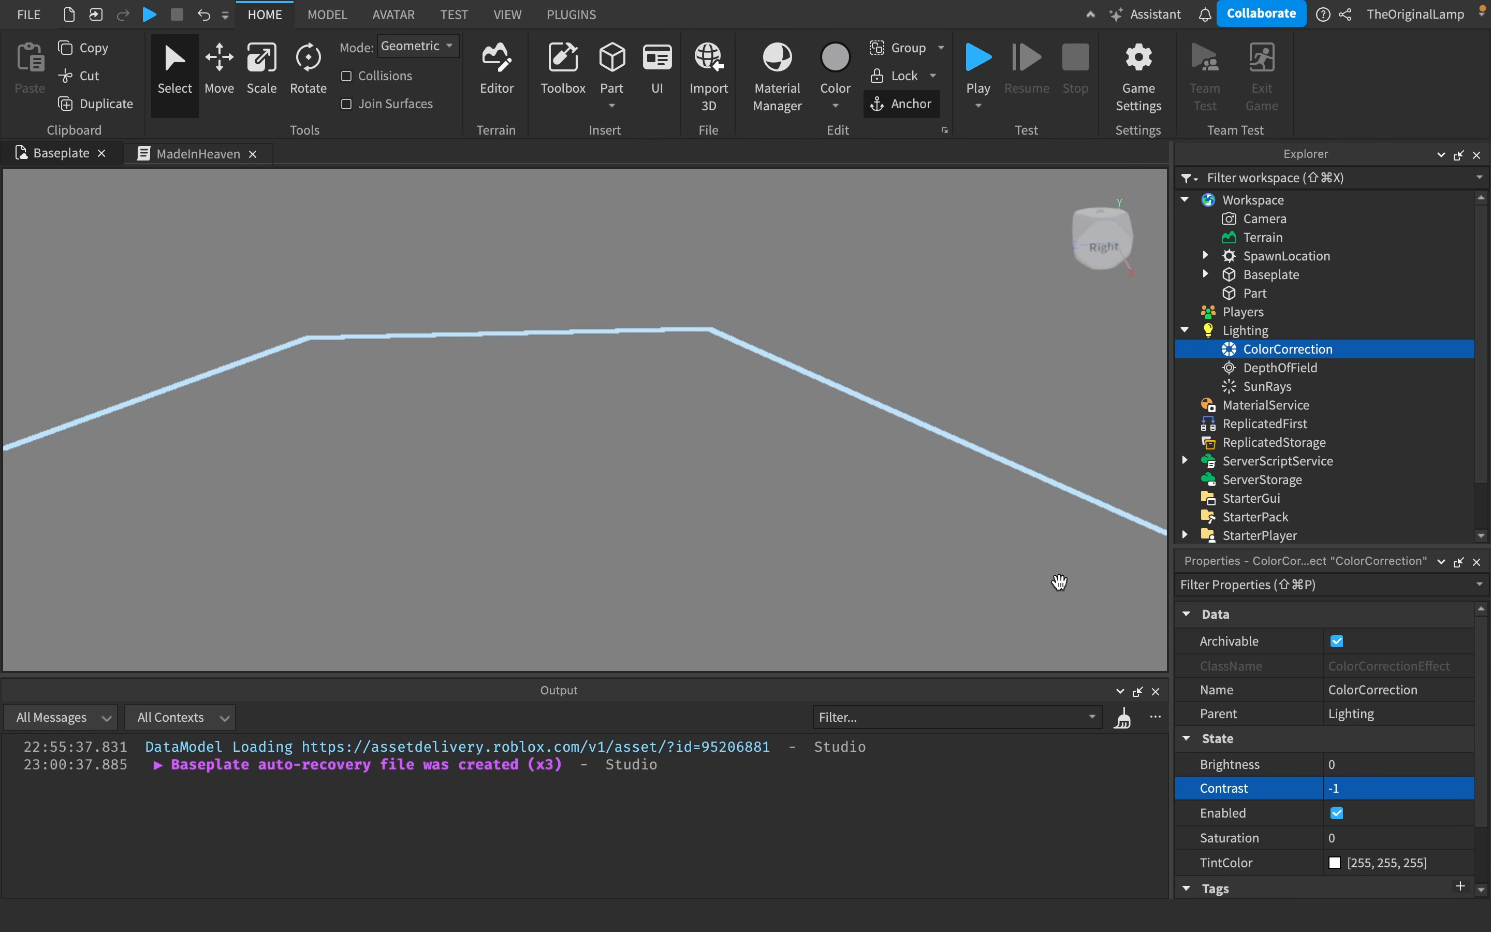
pyautogui.moveTo(1060, 583); pyautogui.dragTo(1066, 573, button='right')
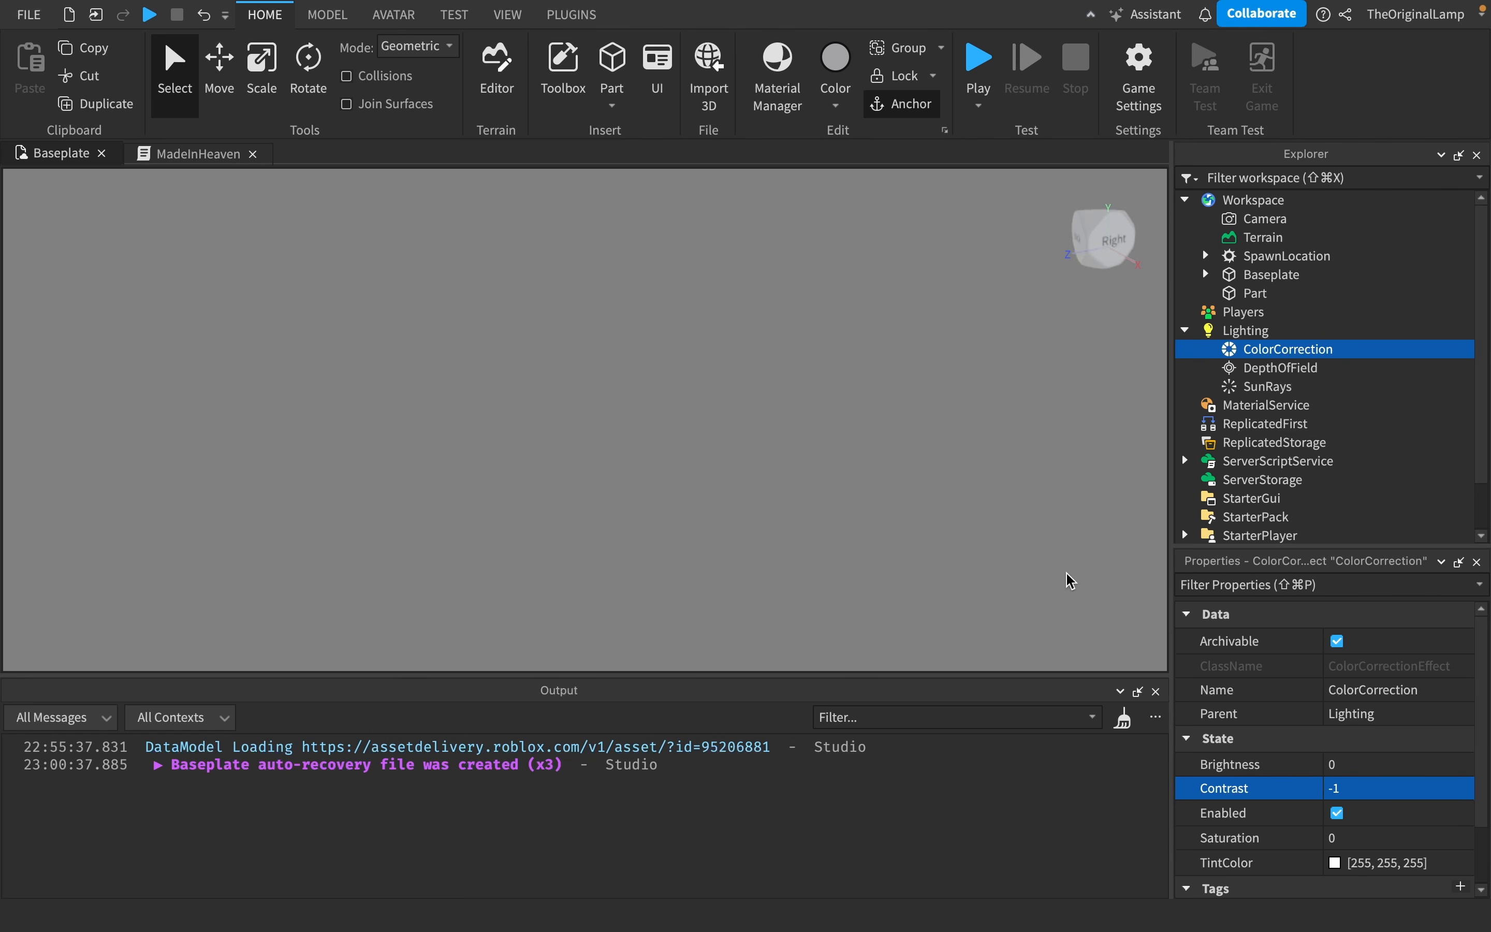
# - Try 1 for the ColorCorrection's Contrast, inspect the scene and return it to 0
pyautogui.moveTo(1400, 793); pyautogui.dragTo(1471, 790)
pyautogui.moveTo(1096, 476); pyautogui.dragTo(1098, 473, button='right')
pyautogui.click(1455, 787)
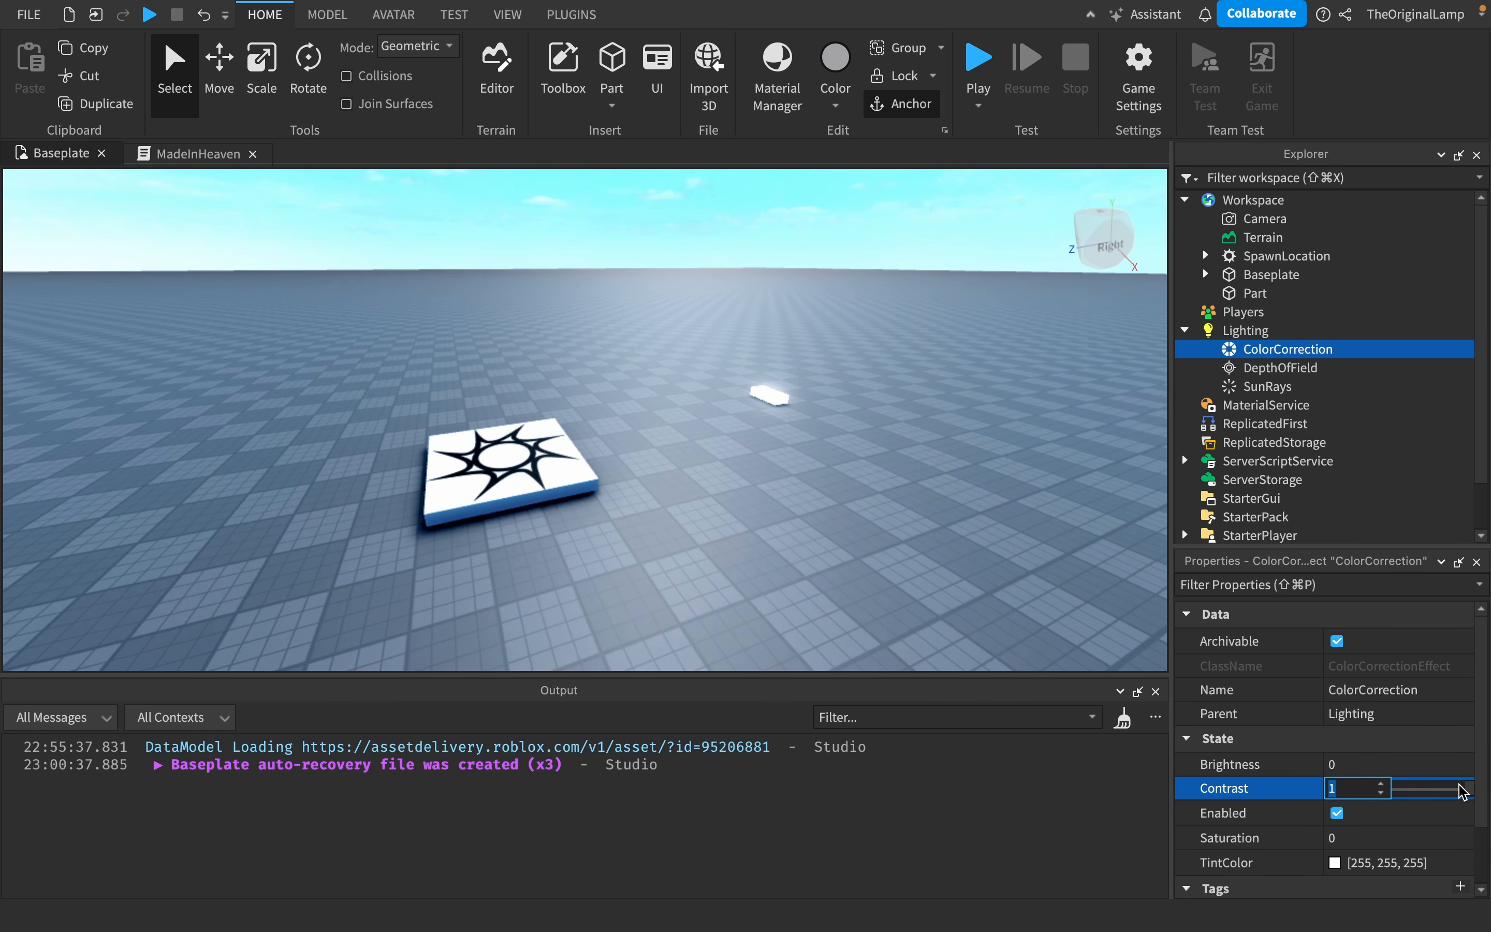
pyautogui.moveTo(1455, 789)
pyautogui.mouseDown()
pyautogui.moveTo(1439, 790)
pyautogui.moveTo(1485, 805)
pyautogui.moveTo(1445, 797)
pyautogui.mouseUp()
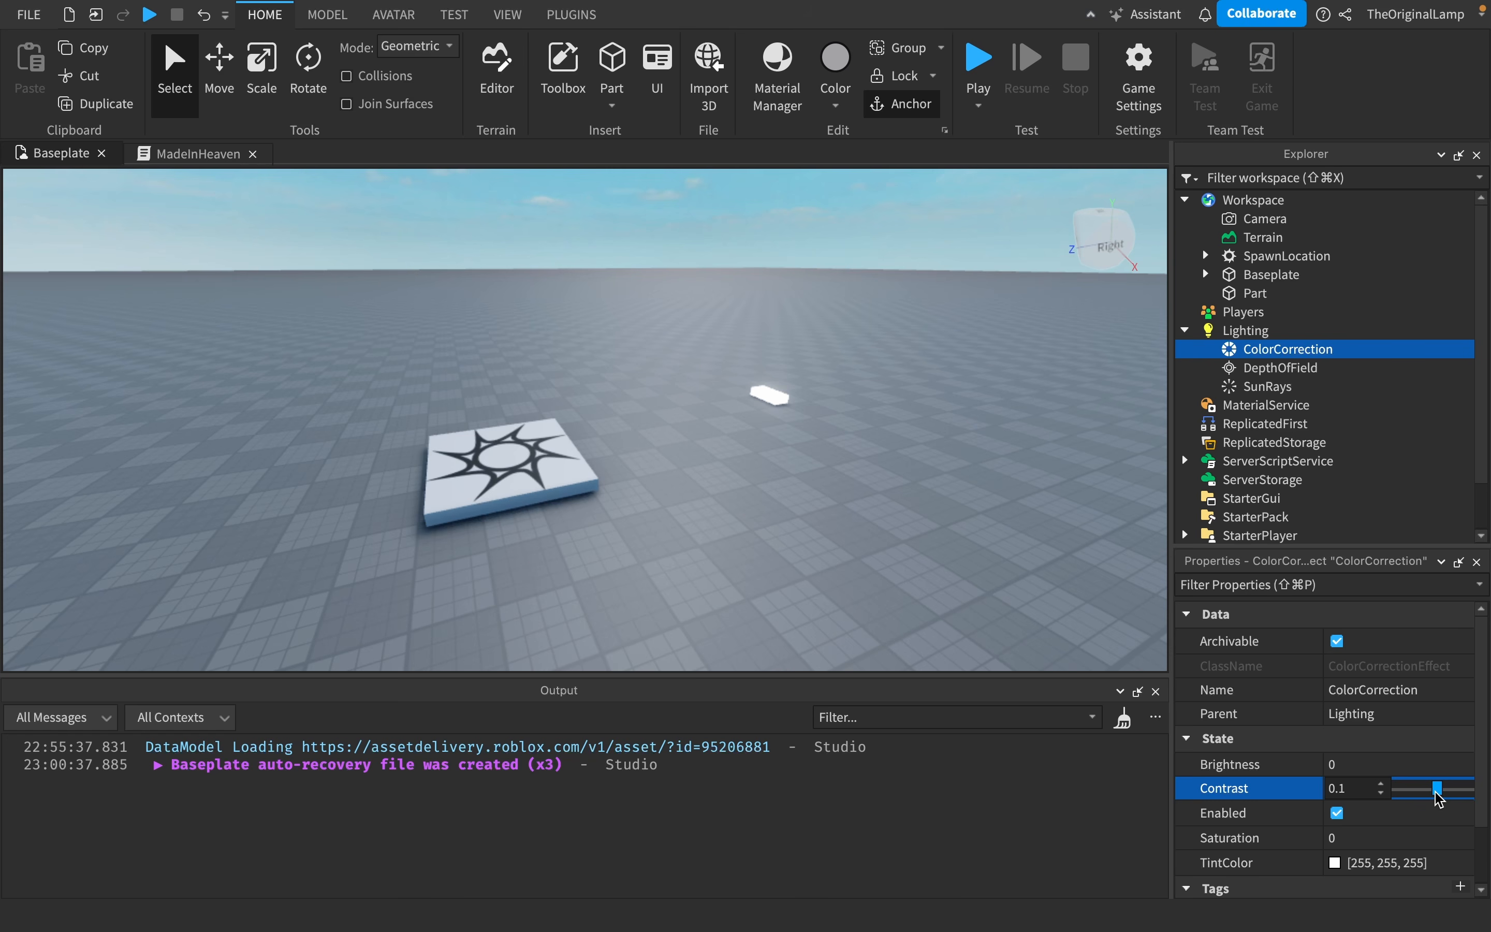
# - Set the ColorCorrection's Saturation to -1 and inspect the sky, sun and spawn platform
pyautogui.click(1435, 840)
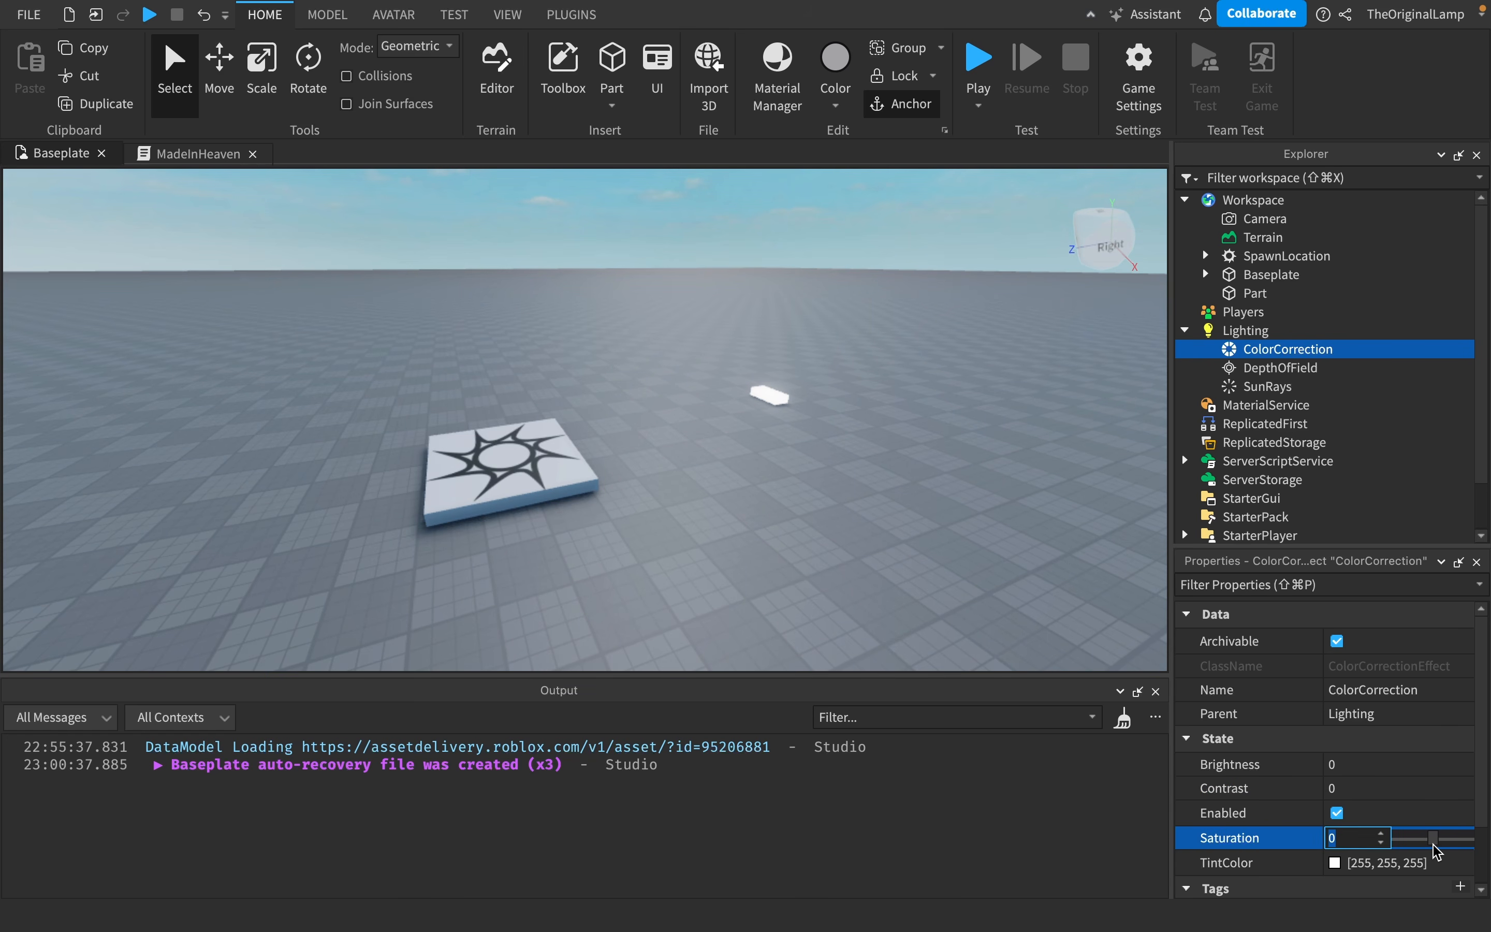
pyautogui.moveTo(1435, 839)
pyautogui.mouseDown()
pyautogui.moveTo(1489, 857)
pyautogui.moveTo(1409, 841)
pyautogui.mouseUp()
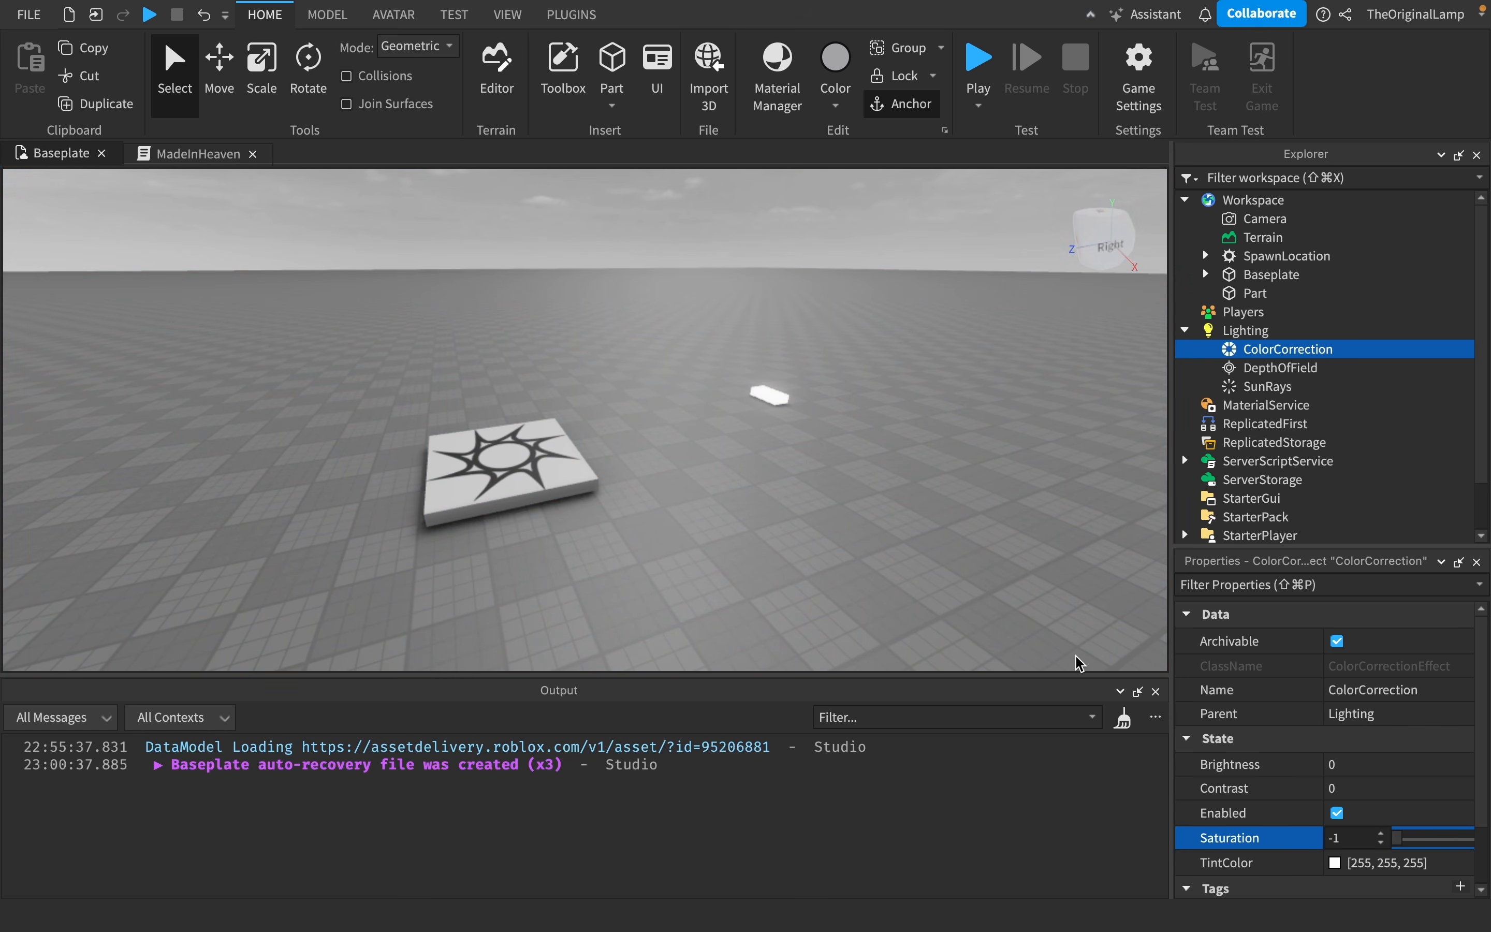
pyautogui.press('w')
pyautogui.moveTo(1076, 655); pyautogui.dragTo(1077, 655, button='right')
pyautogui.press('s')
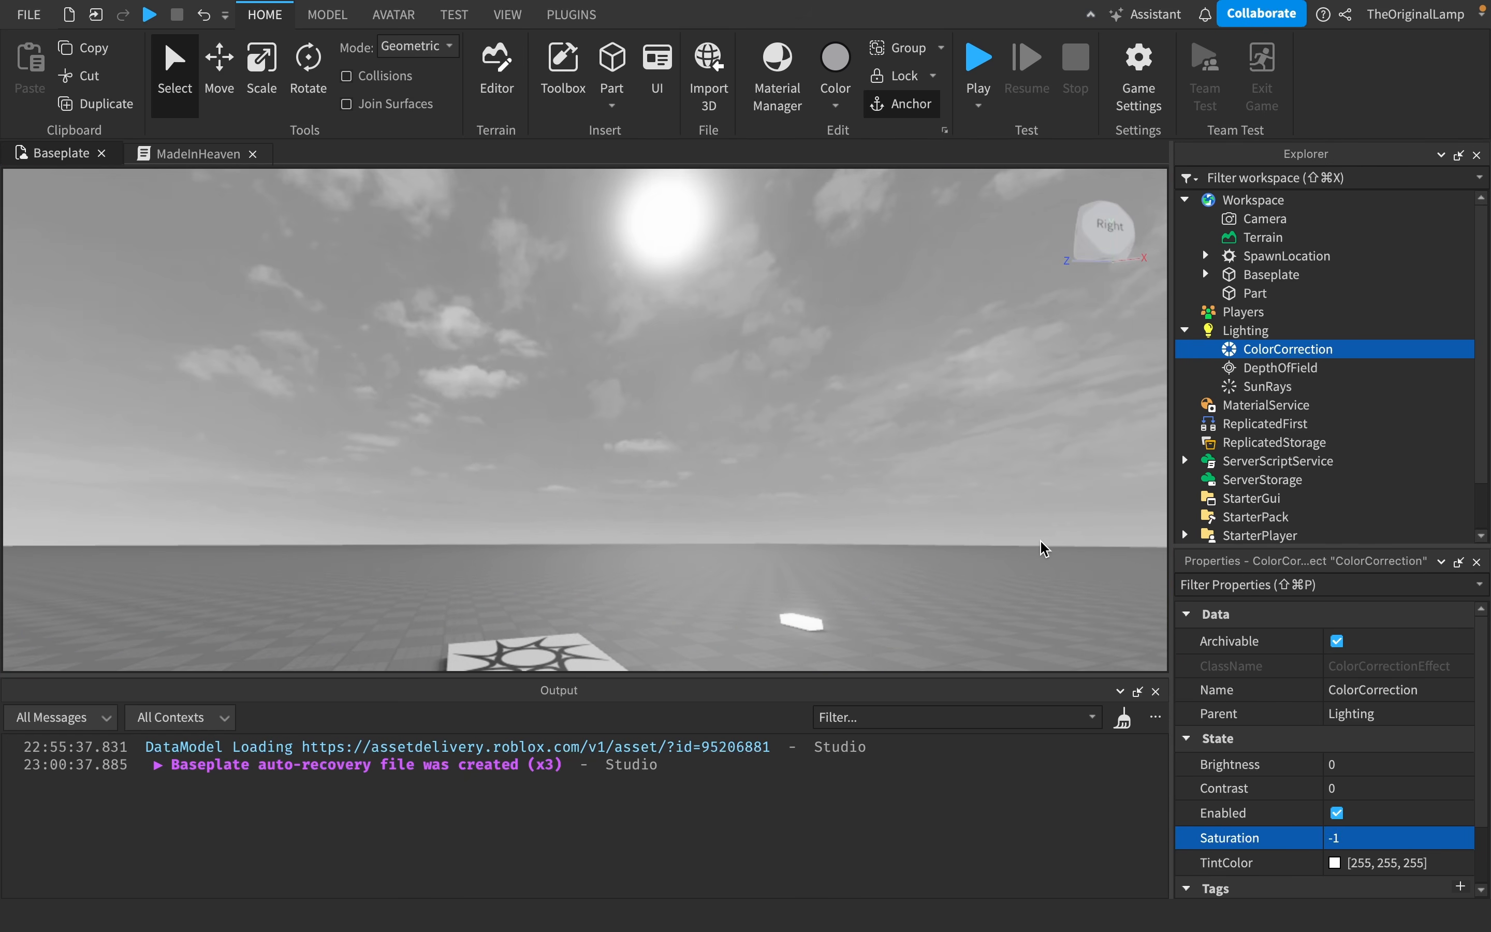
pyautogui.moveTo(1041, 543); pyautogui.dragTo(1087, 589, button='right')
# - Turn the ColorCorrection off and on again to compare, and return its Saturation to 0
pyautogui.click(1412, 821)
pyautogui.click(1404, 842)
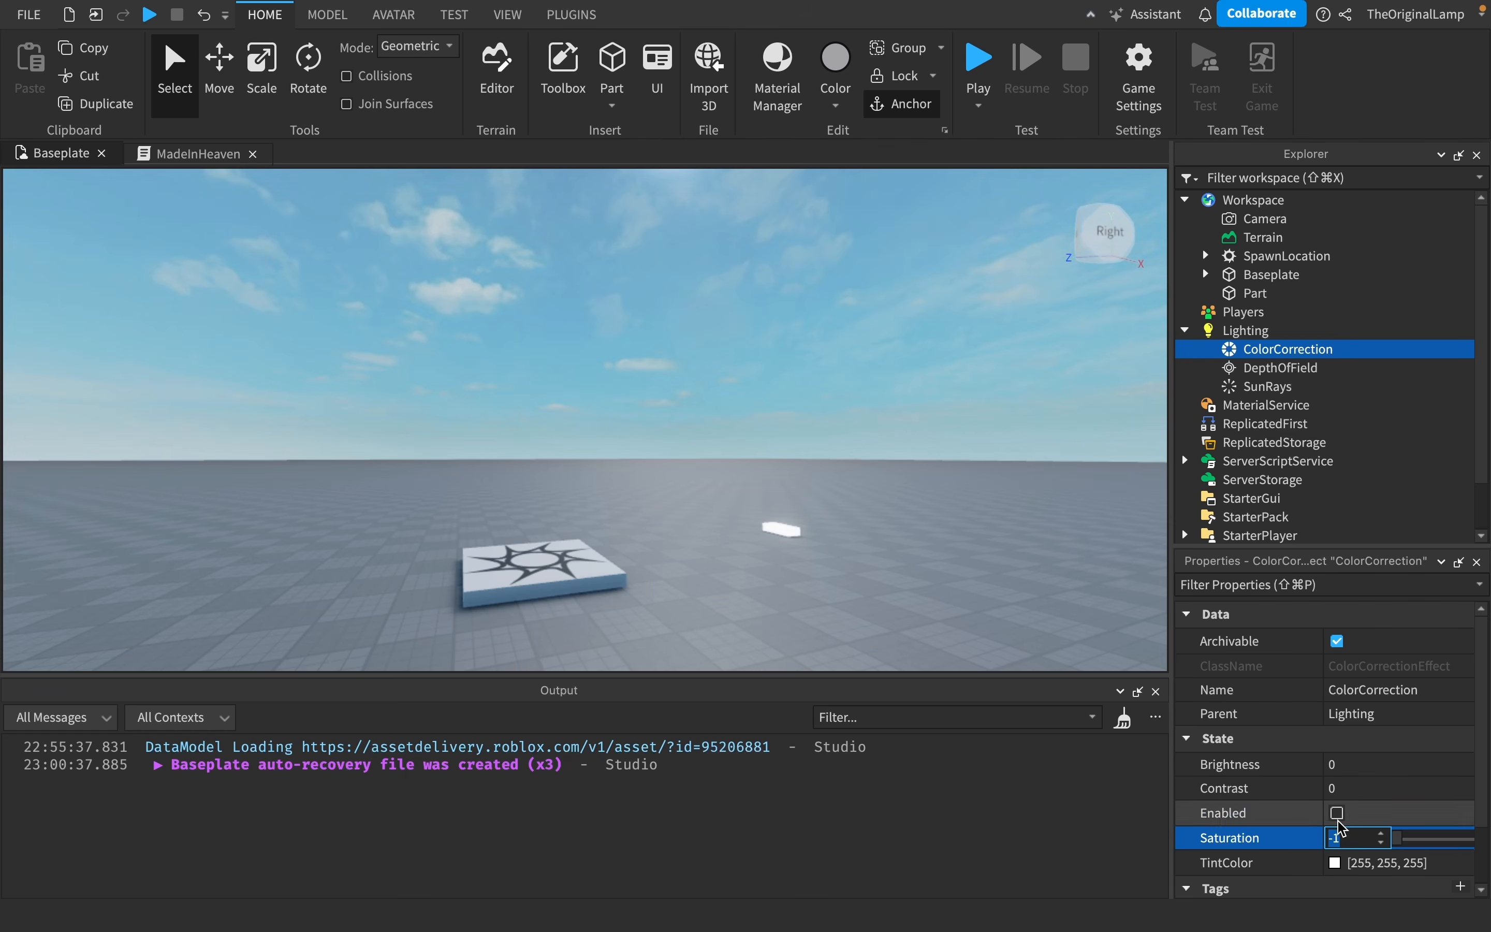
pyautogui.click(1410, 813)
pyautogui.moveTo(1408, 841)
pyautogui.mouseDown()
pyautogui.moveTo(1490, 860)
pyautogui.moveTo(1435, 851)
pyautogui.mouseUp()
pyautogui.moveTo(945, 546); pyautogui.dragTo(945, 546, button='right')
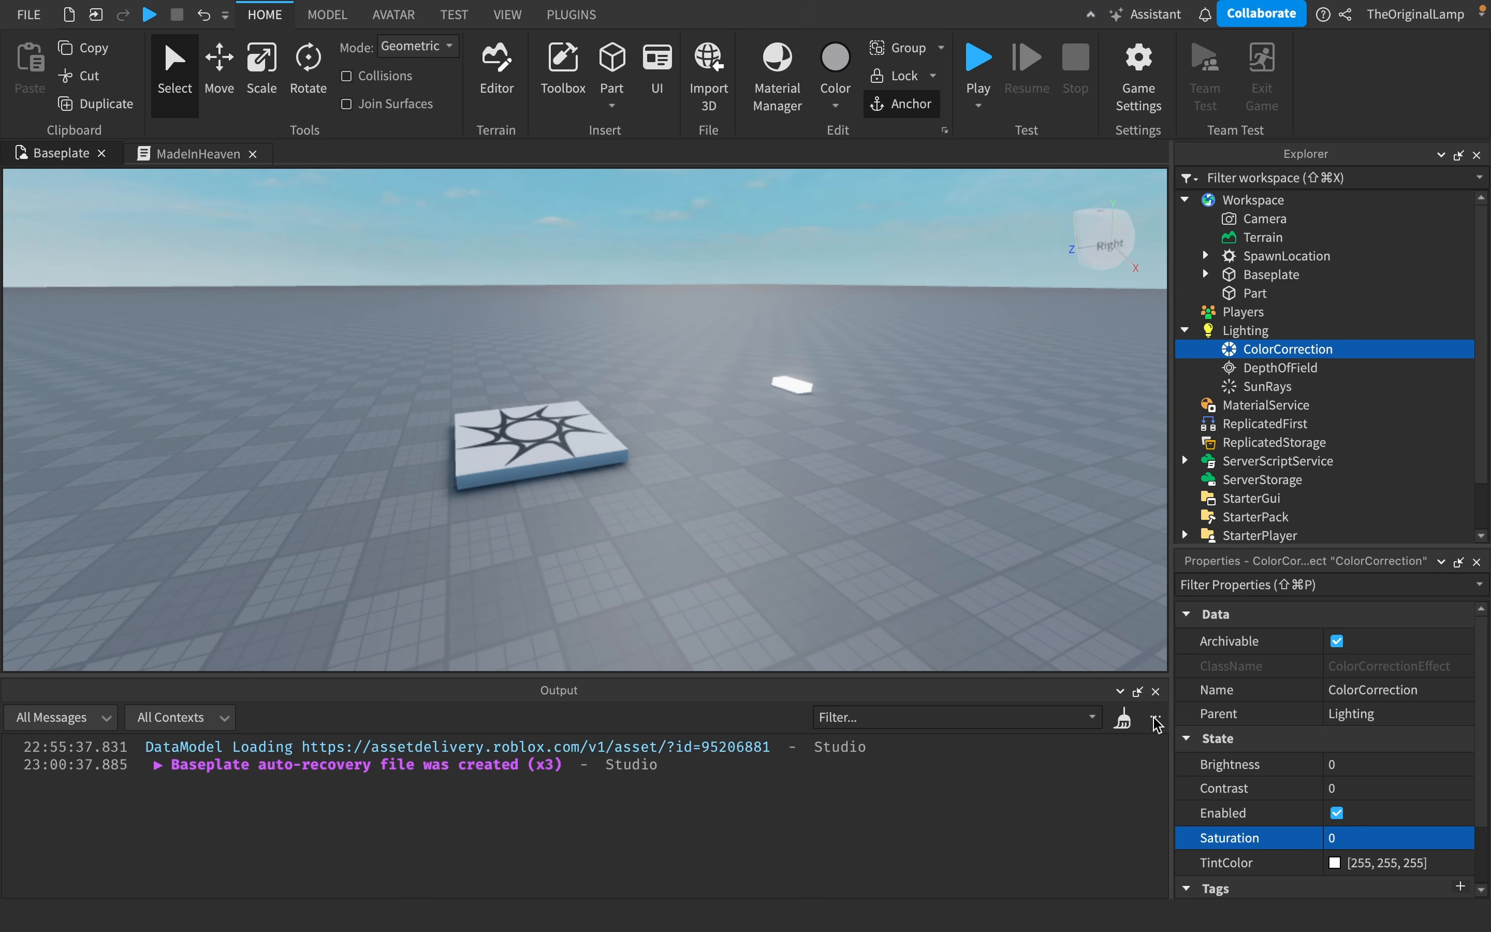
# - Set the ColorCorrection's TintColor to the pinkish red 255, 120, 129
pyautogui.click(1335, 862)
pyautogui.click(1238, 688)
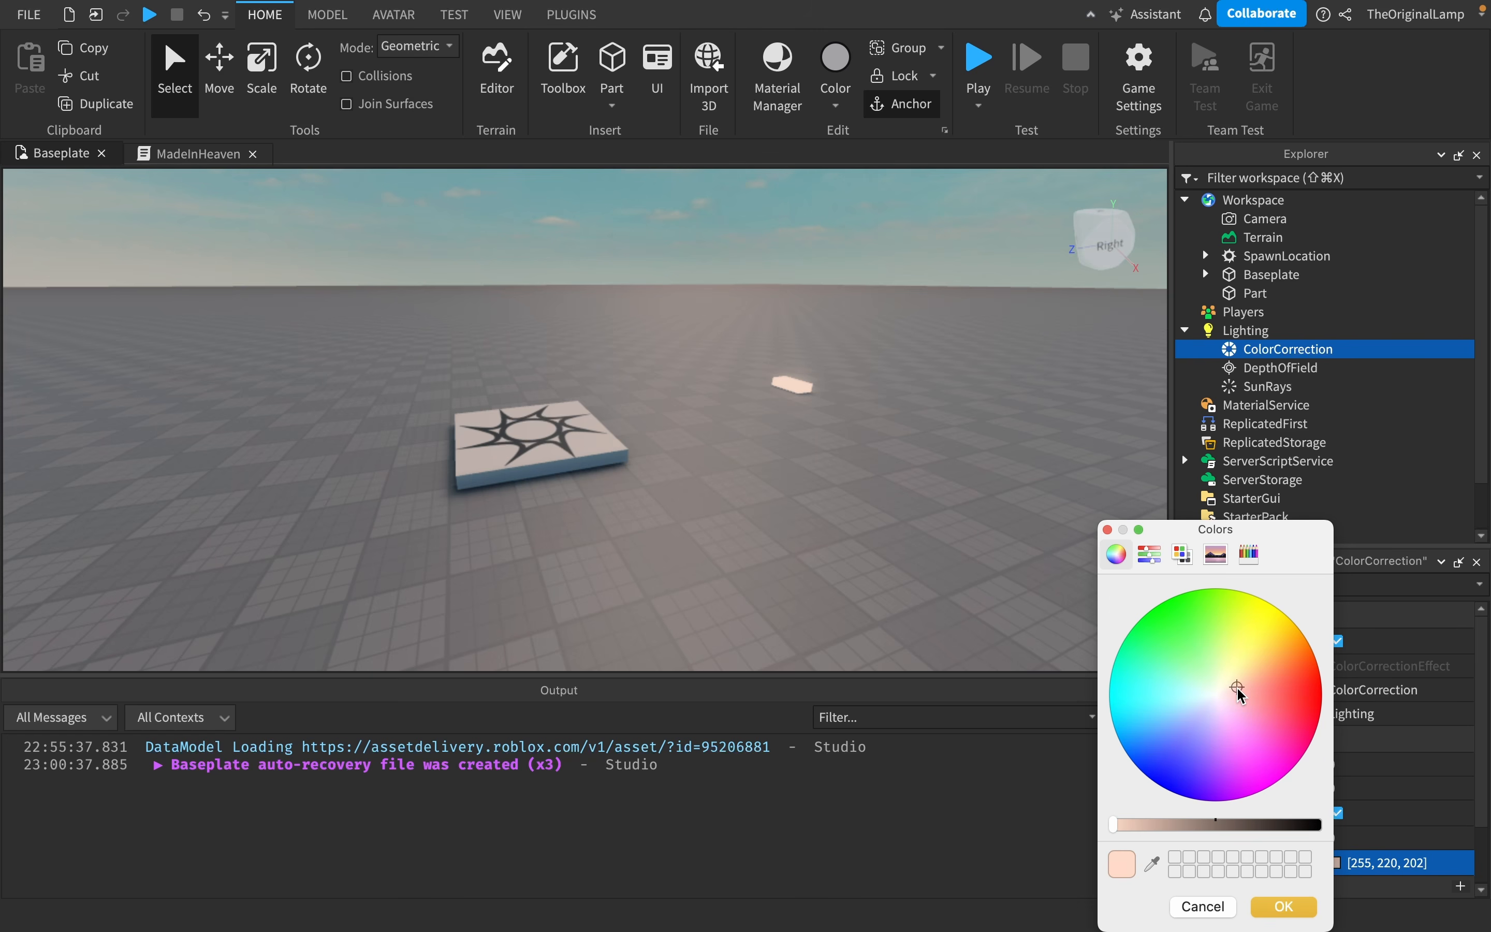
pyautogui.moveTo(1239, 694); pyautogui.dragTo(1273, 701)
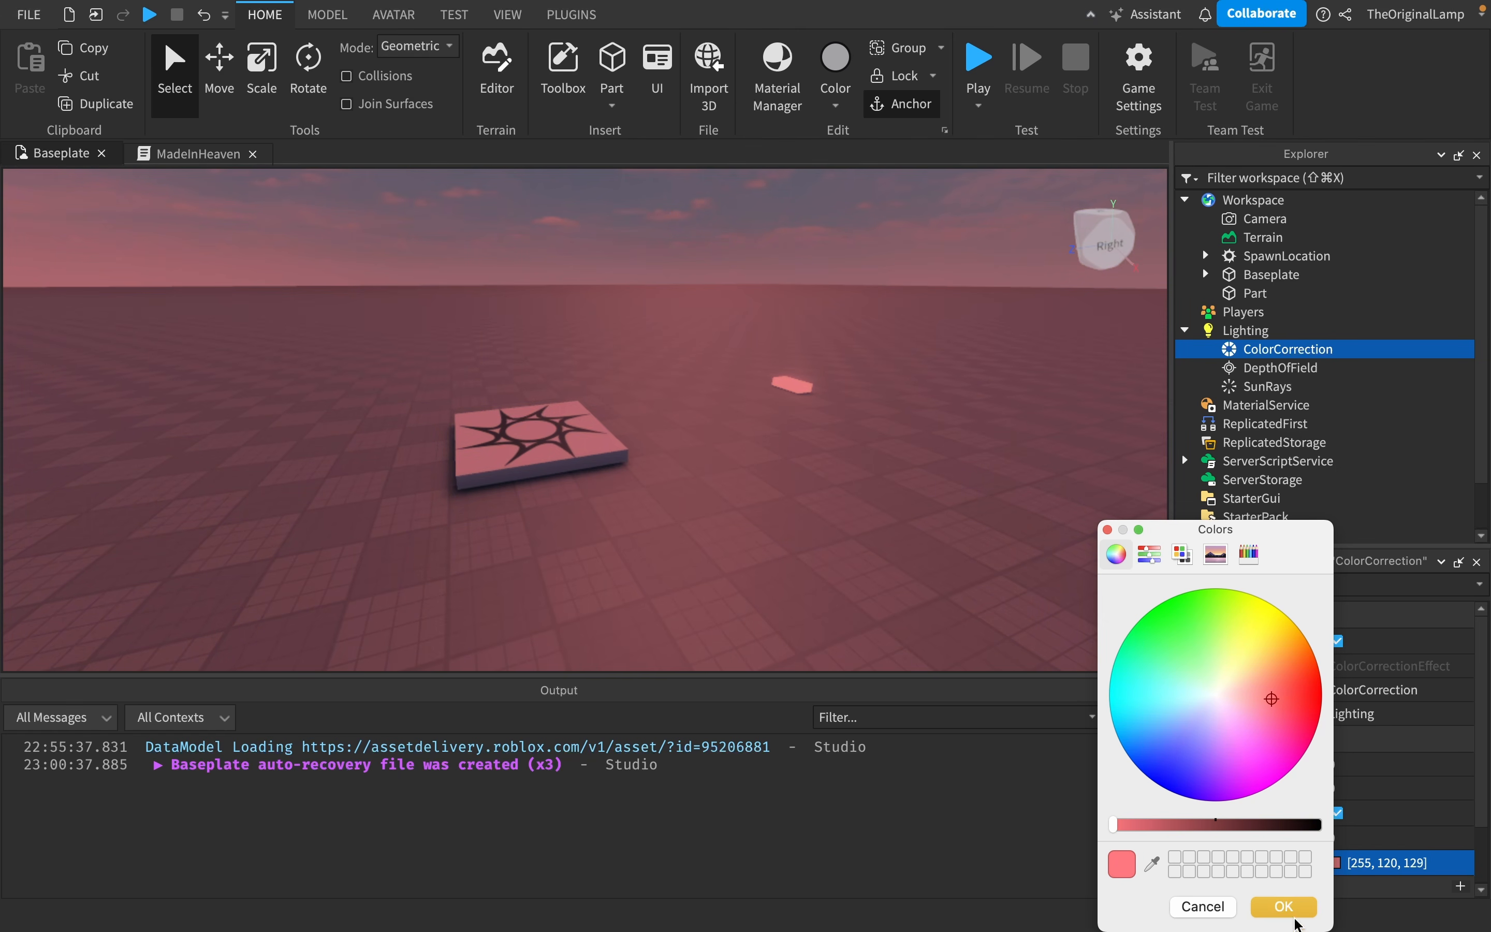
pyautogui.click(1286, 905)
# - Compare the tinted scene with the ColorCorrection off and on, and set its Contrast to 1
pyautogui.click(1380, 811)
pyautogui.click(1416, 789)
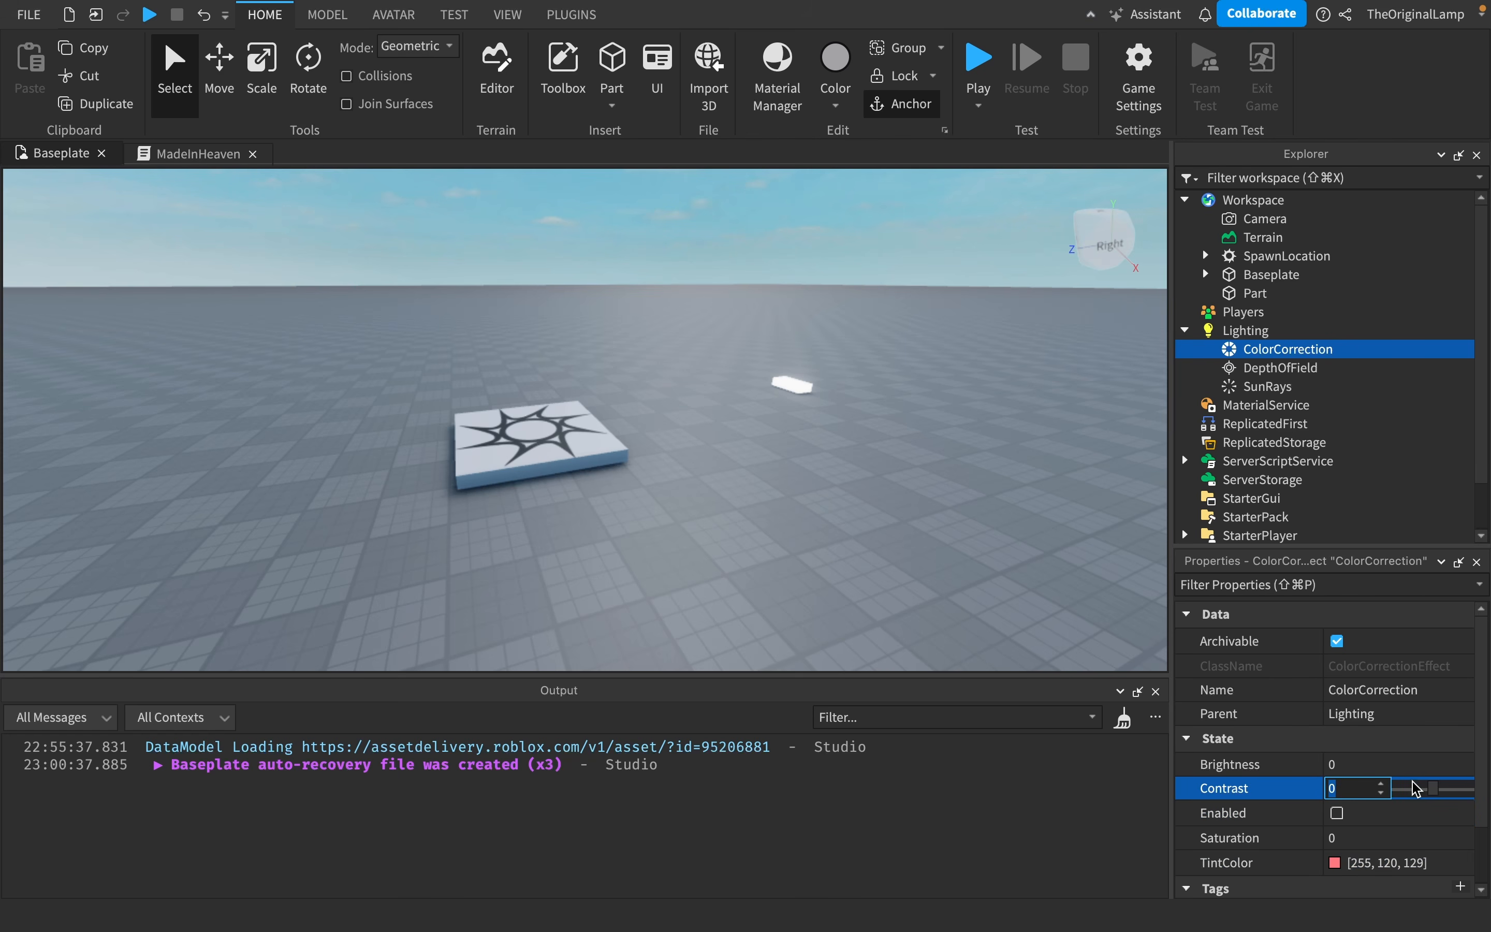
pyautogui.click(1434, 811)
pyautogui.moveTo(1432, 789); pyautogui.dragTo(1484, 803)
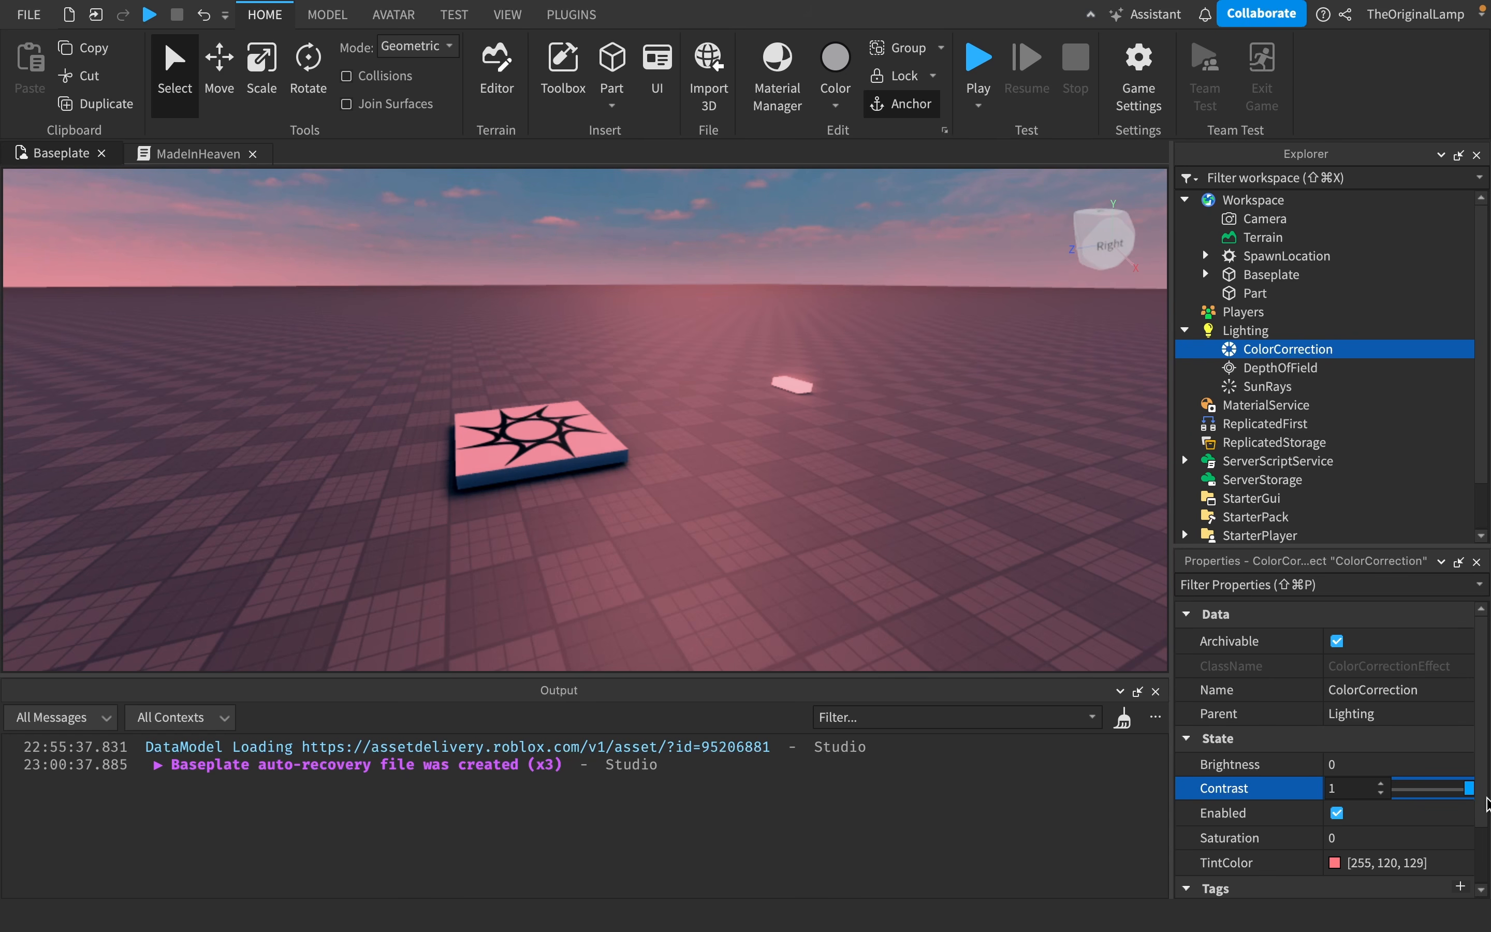
# - Set the ColorCorrection's Saturation to 1 and its Brightness to -0.1
pyautogui.click(1432, 838)
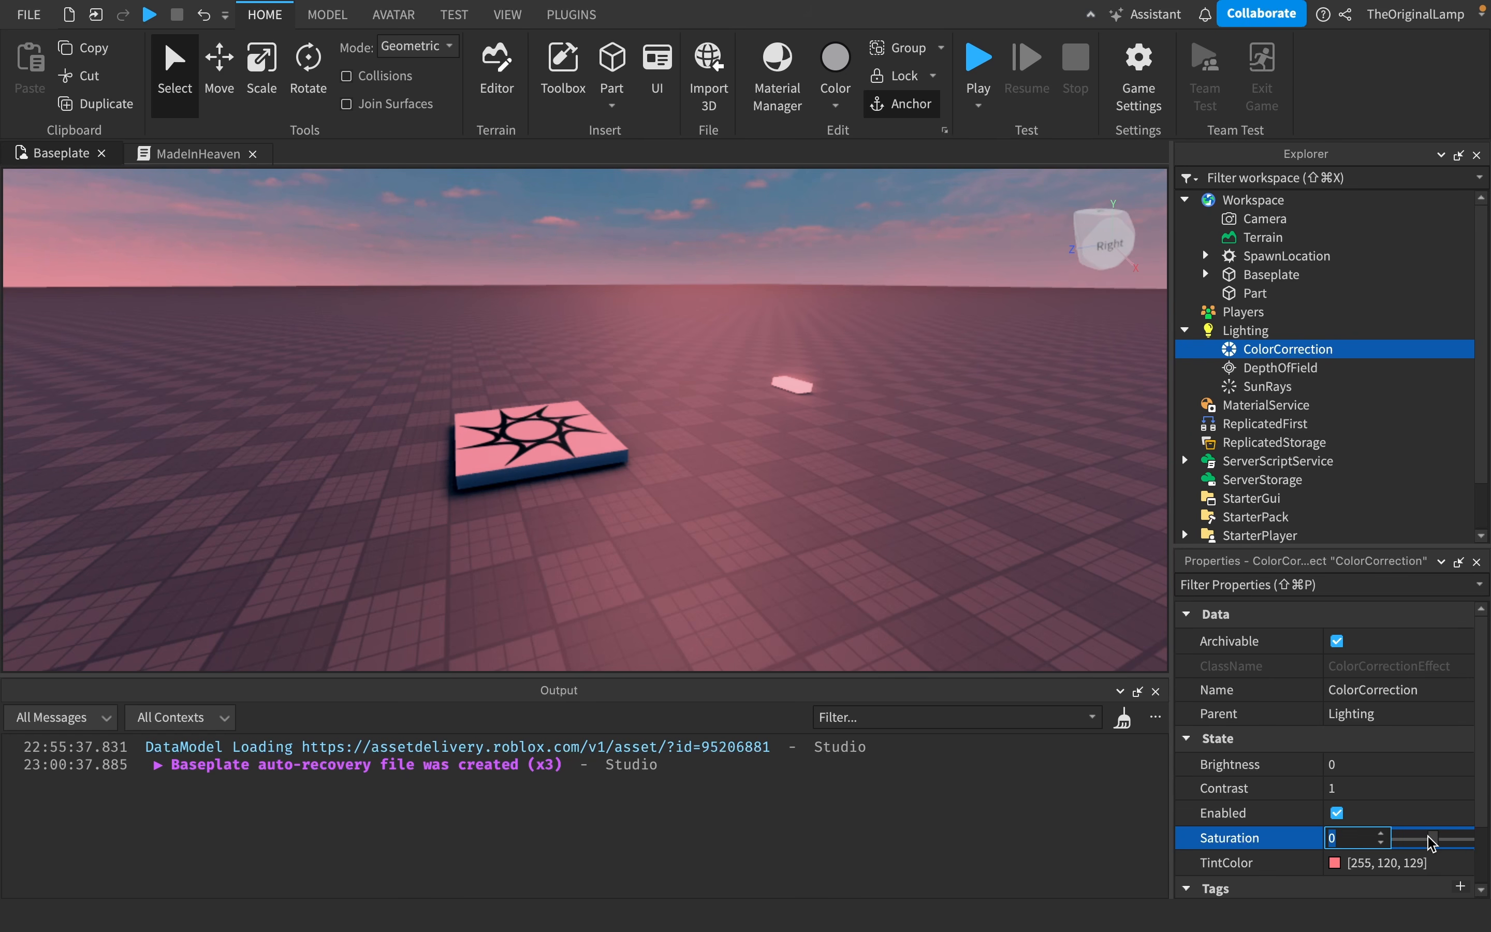
pyautogui.moveTo(1432, 839); pyautogui.dragTo(1478, 848)
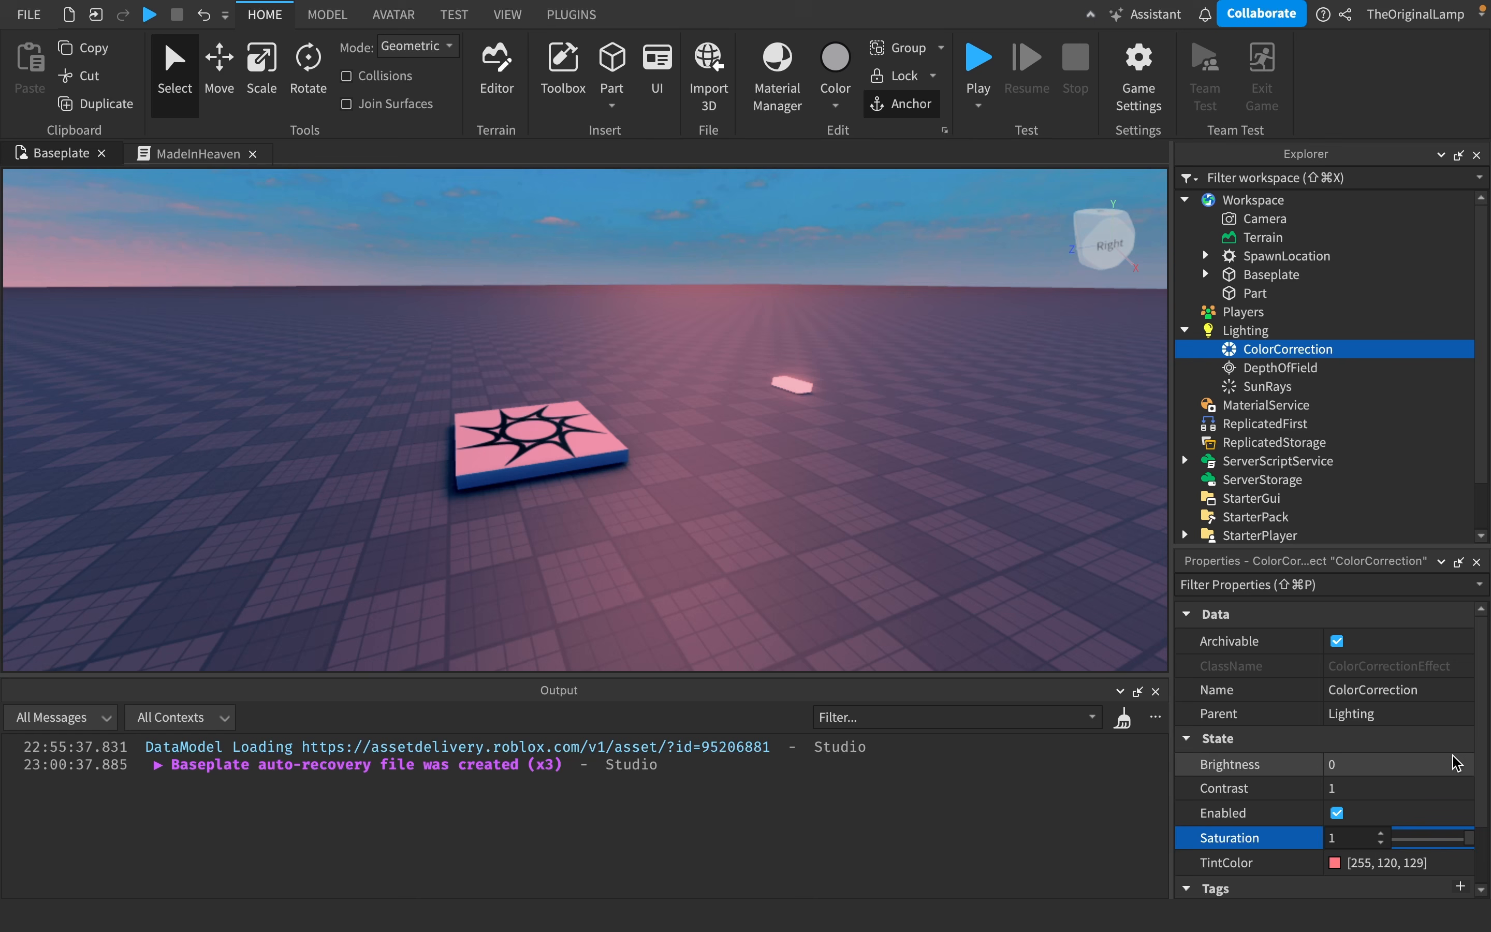
pyautogui.click(1430, 765)
pyautogui.moveTo(1431, 769); pyautogui.dragTo(1429, 764)
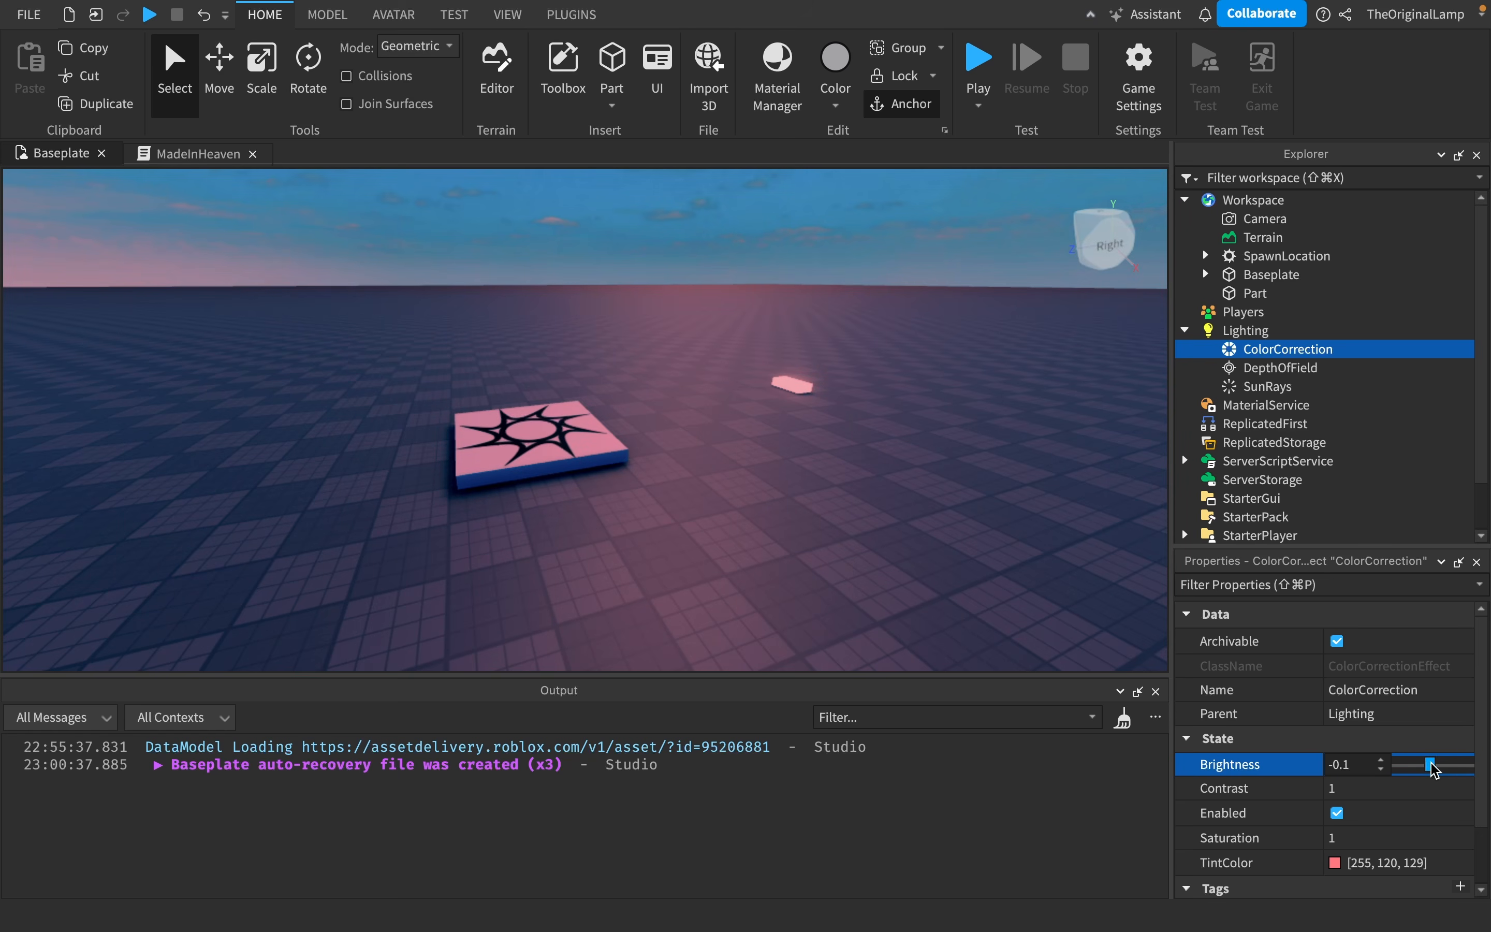
# - Examine the color-corrected sky, spawn platform and neon part from several viewpoints, and show the DepthOfField effect's properties
pyautogui.press('w')
pyautogui.moveTo(908, 473); pyautogui.dragTo(907, 473, button='right')
pyautogui.press('s')
pyautogui.click(908, 457)
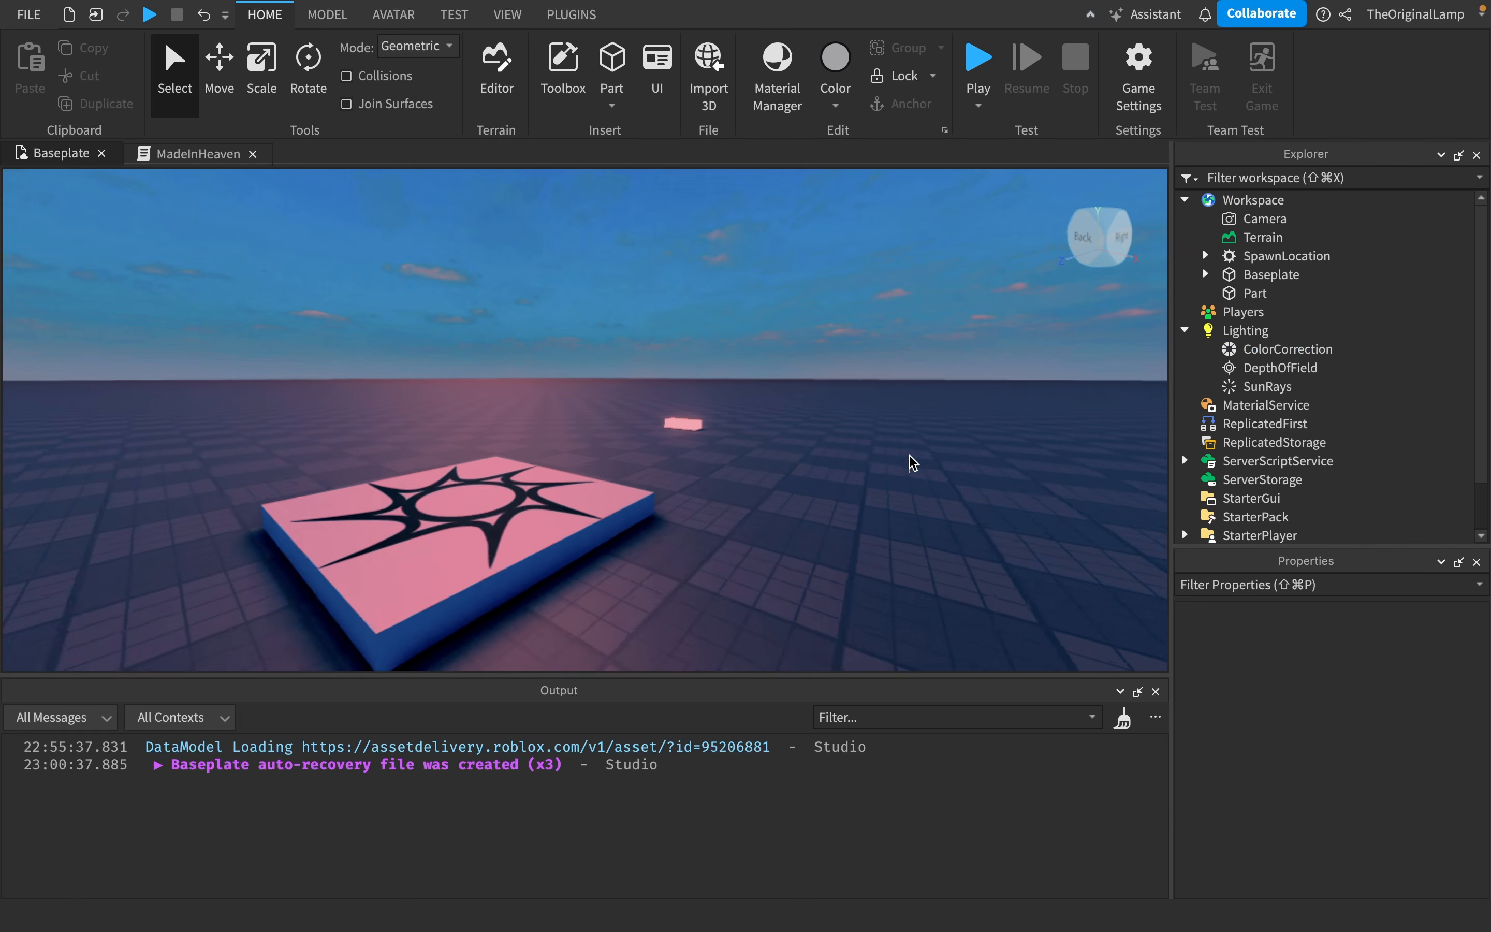
pyautogui.press('w')
pyautogui.moveTo(911, 377); pyautogui.dragTo(913, 377, button='right')
pyautogui.press('w')
pyautogui.press('w')
pyautogui.press('s')
pyautogui.press('w')
pyautogui.click(1293, 368)
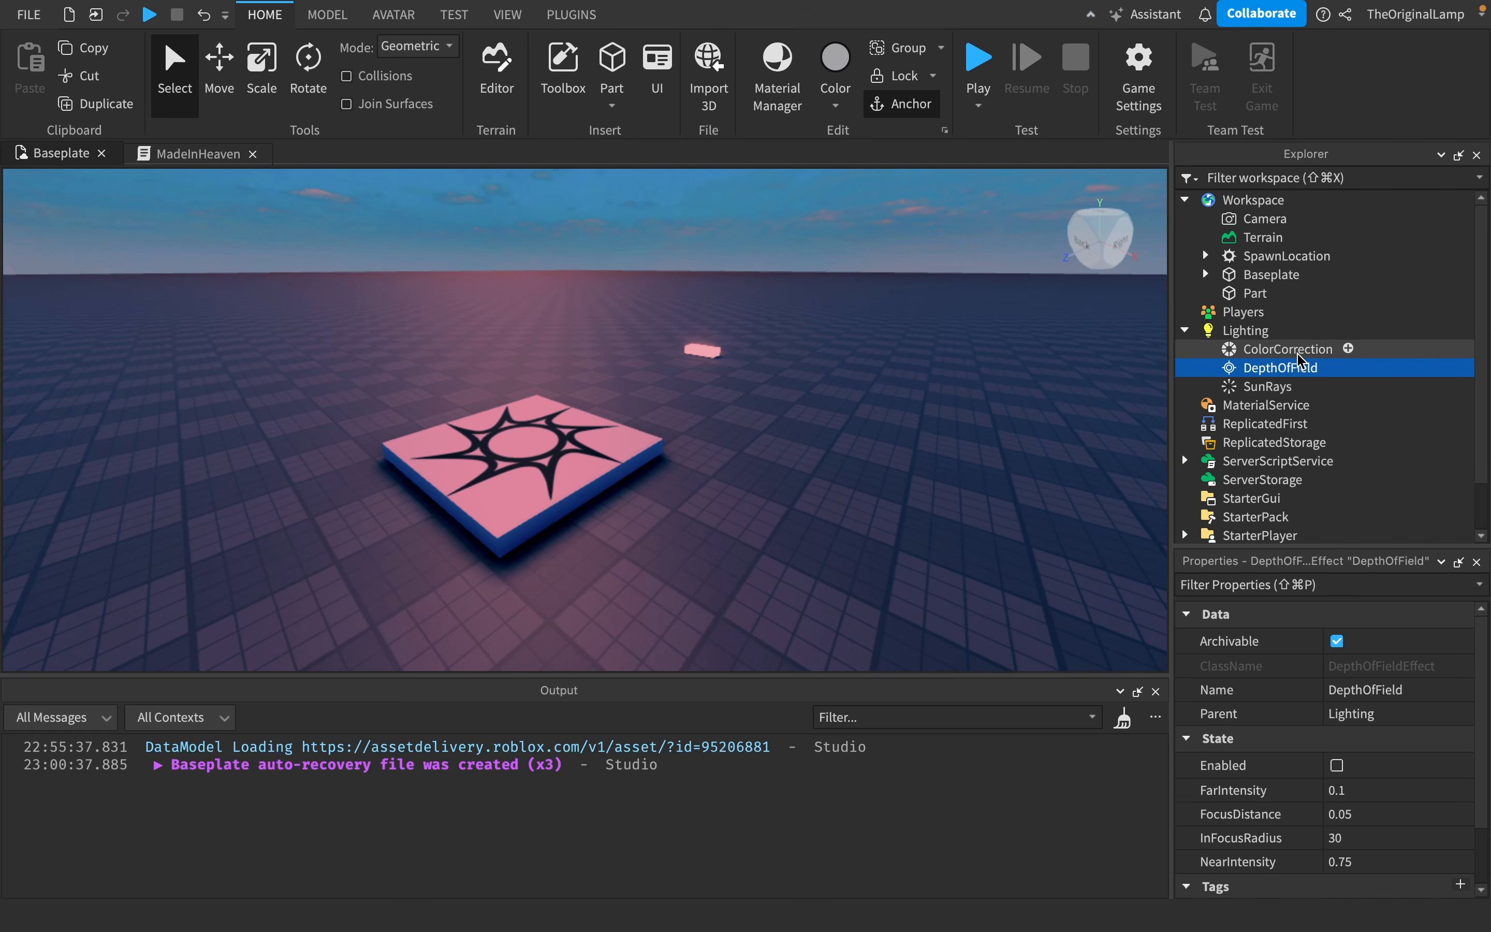
# - Delete the ColorCorrection effect from Lighting and select the DepthOfField effect
pyautogui.click(1294, 349)
pyautogui.scroll(3, 1434, 729)
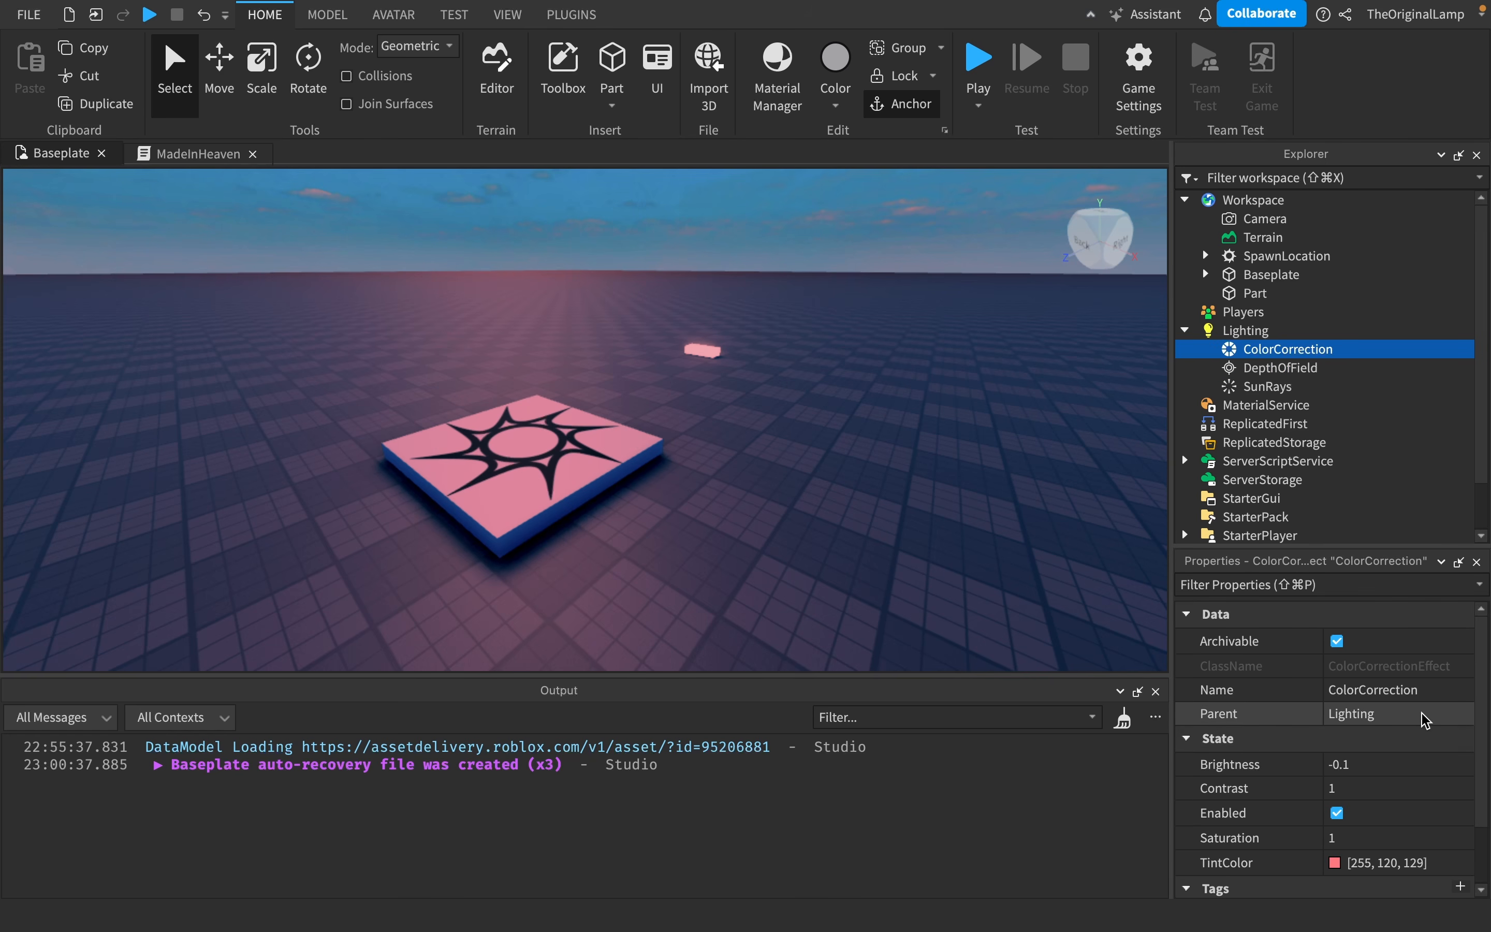
pyautogui.press('Delete')
pyautogui.click(1304, 362)
pyautogui.click(1288, 349)
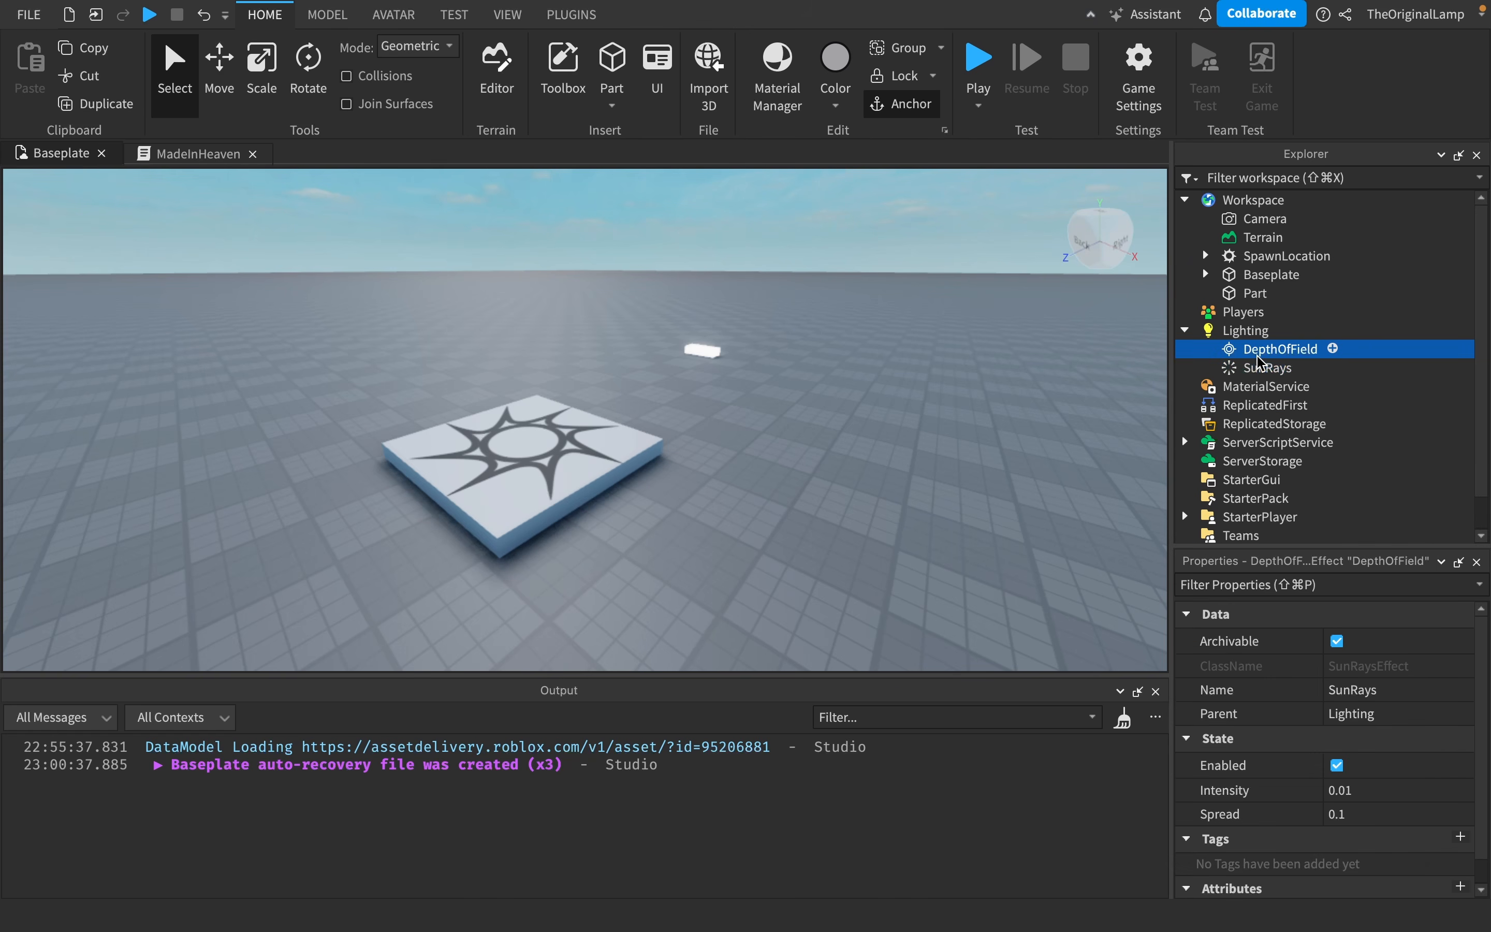
# - Enable the DepthOfField effect and view the spawn platform and neon part at different distances
pyautogui.moveTo(925, 466); pyautogui.dragTo(927, 469, button='right')
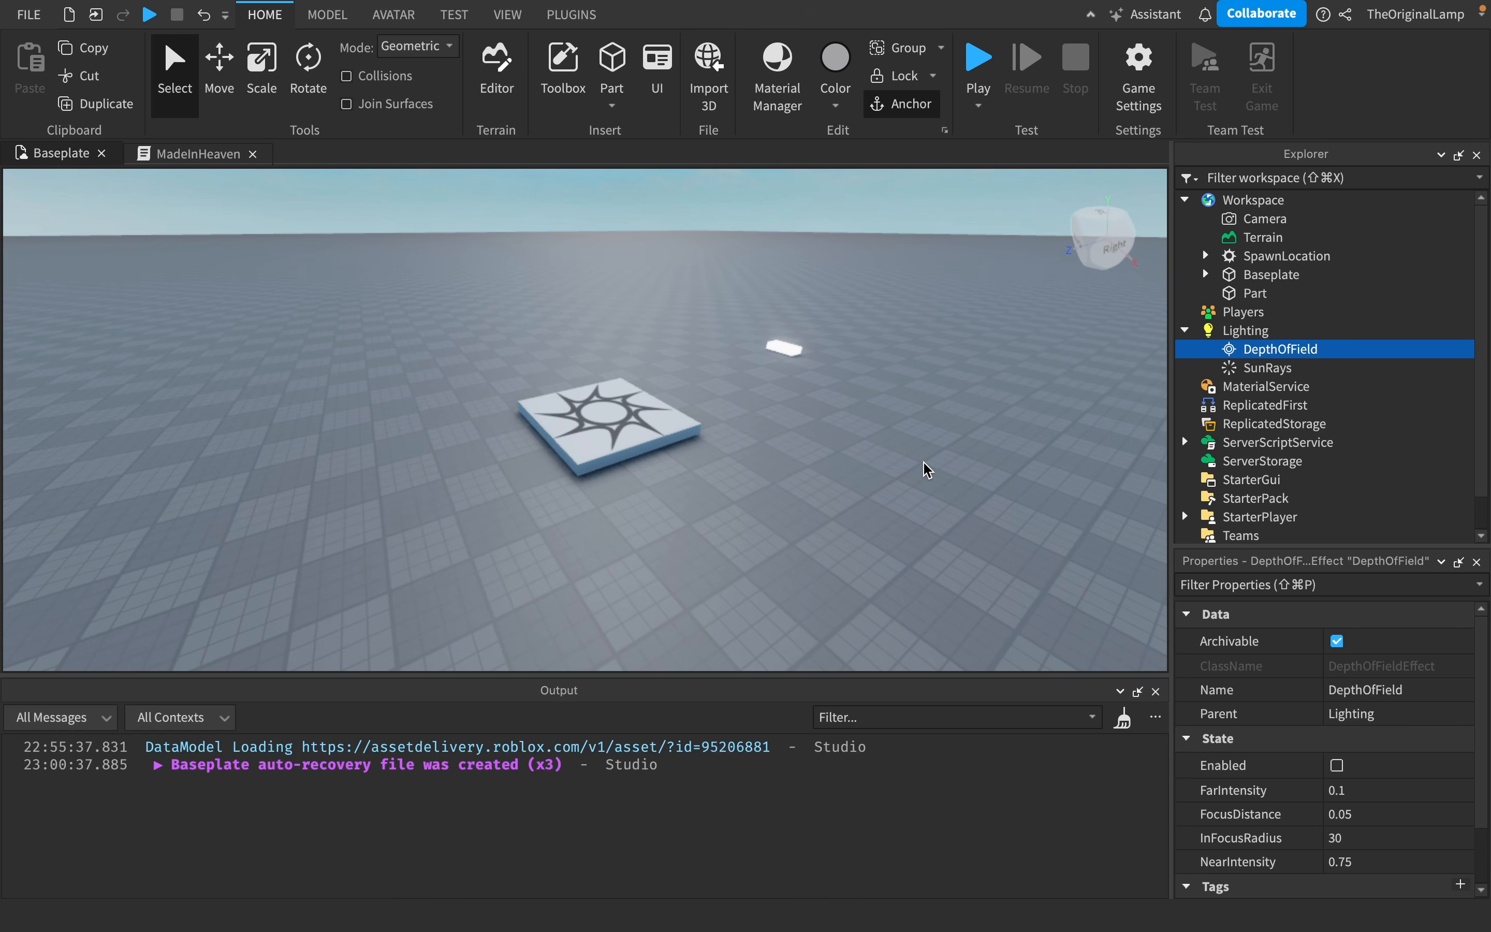
pyautogui.click(1337, 764)
pyautogui.scroll(2, 1023, 473)
pyautogui.moveTo(1019, 465); pyautogui.dragTo(1019, 485, button='right')
pyautogui.scroll(-2, 1020, 482)
pyautogui.scroll(3, 1018, 485)
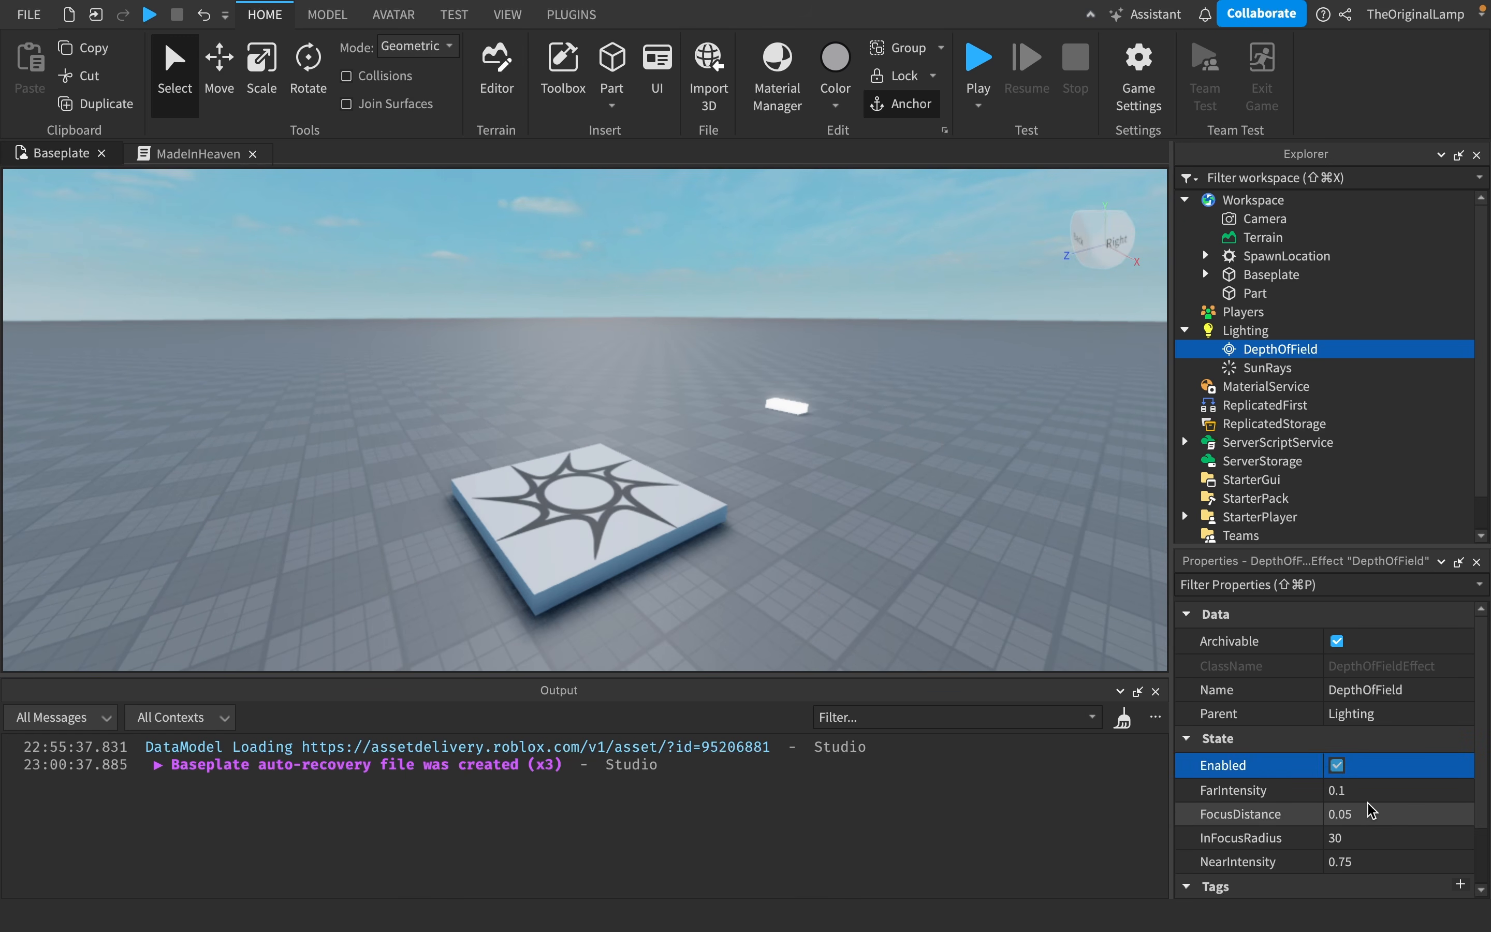
pyautogui.scroll(-2, 1377, 763)
pyautogui.scroll(2, 1377, 763)
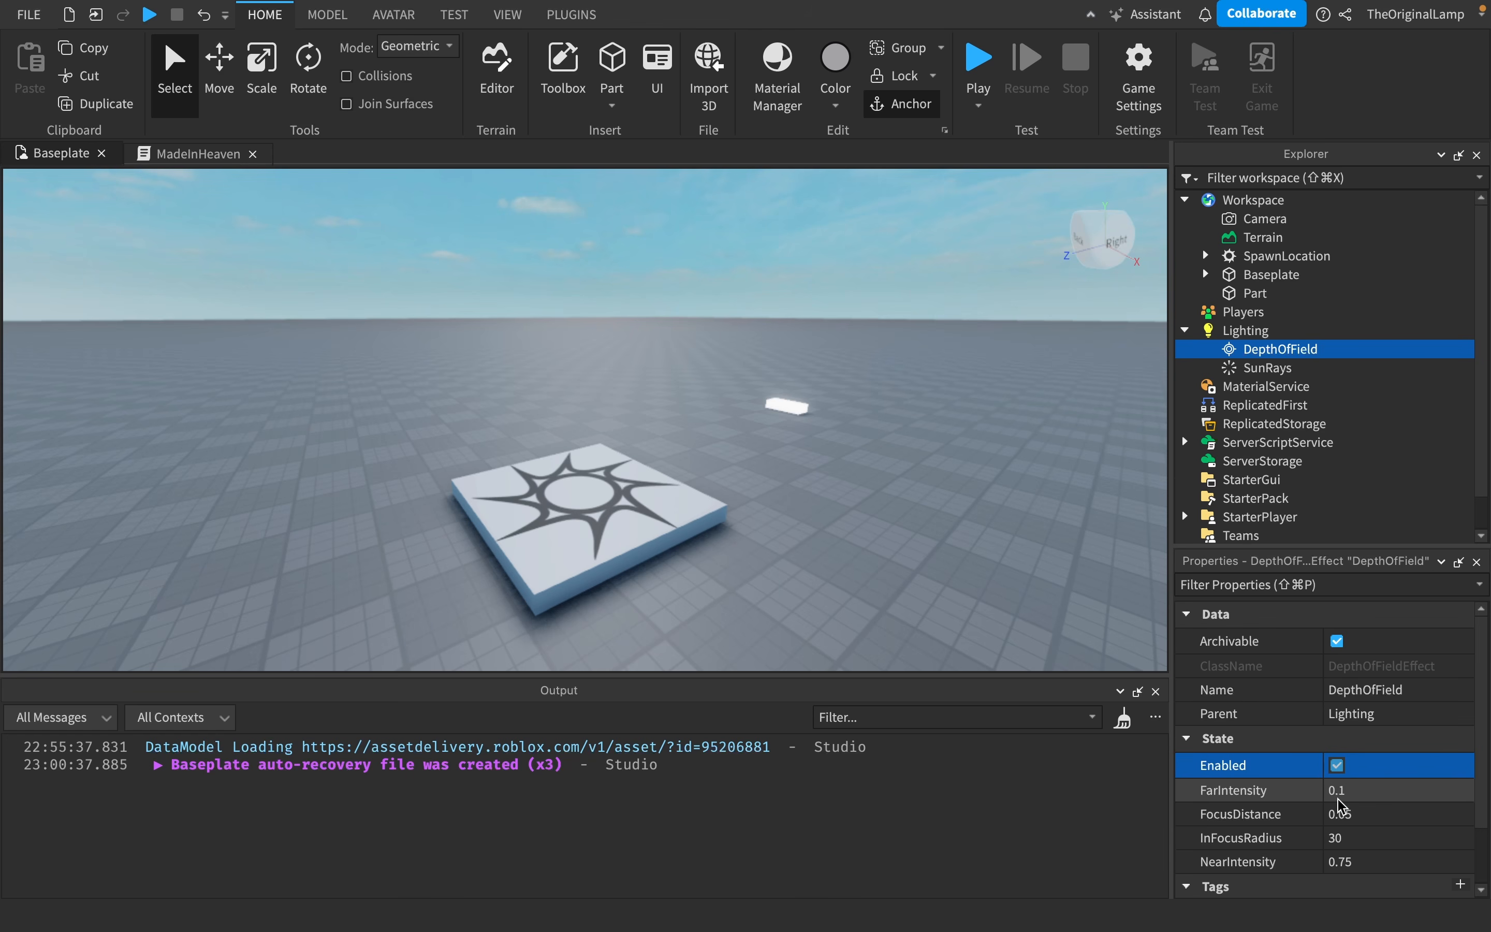
# - Try the DepthOfField's FarIntensity at 0, and set it to its maximum of 1
pyautogui.moveTo(1283, 819)
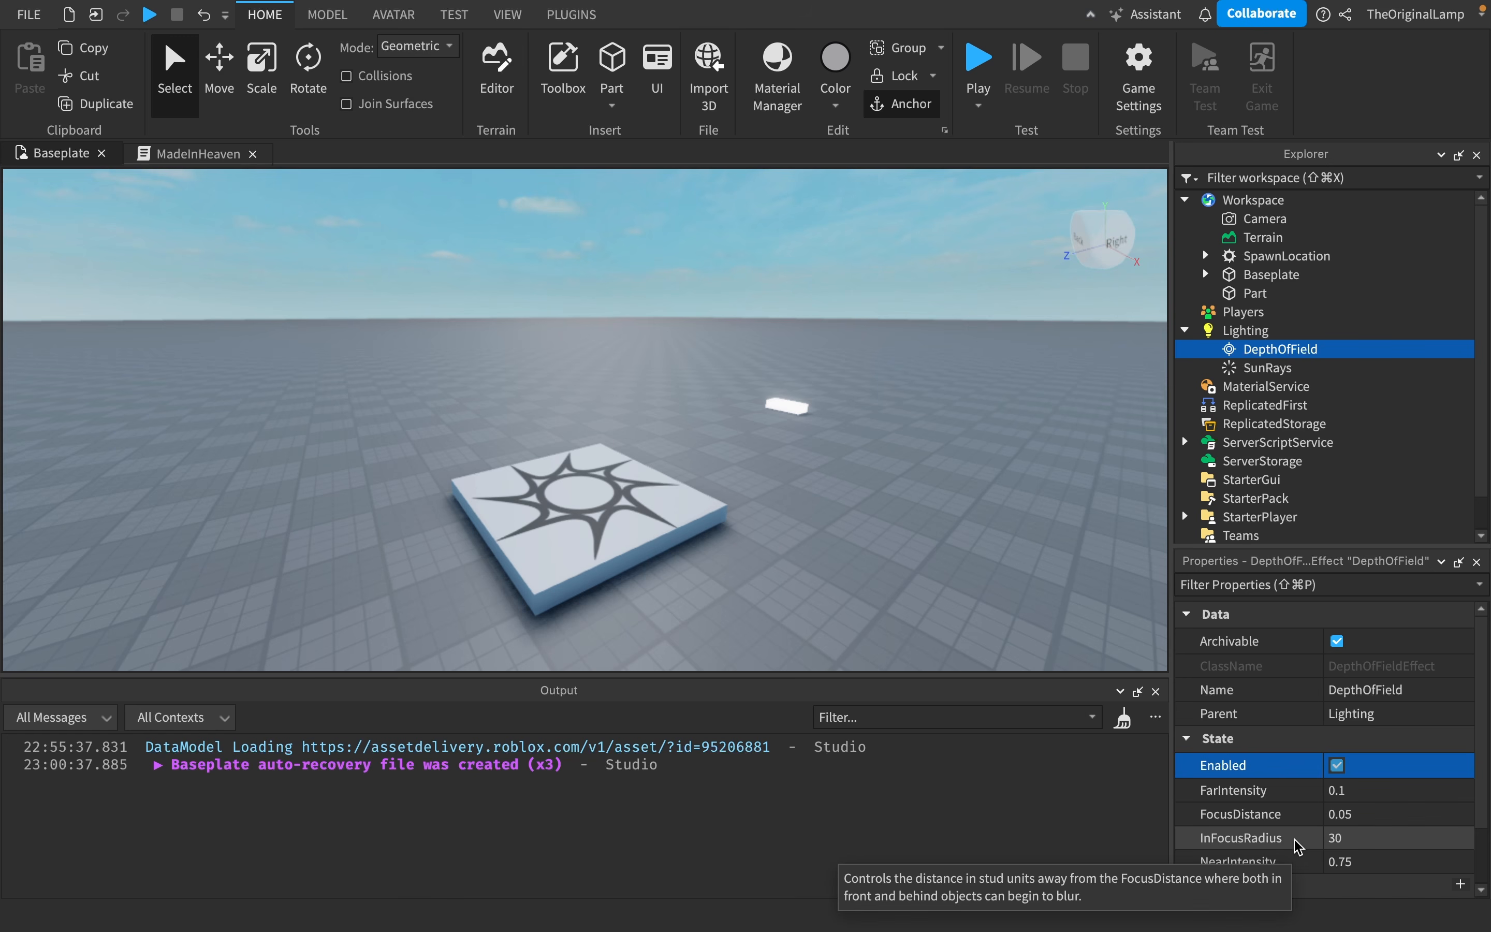
pyautogui.click(1355, 794)
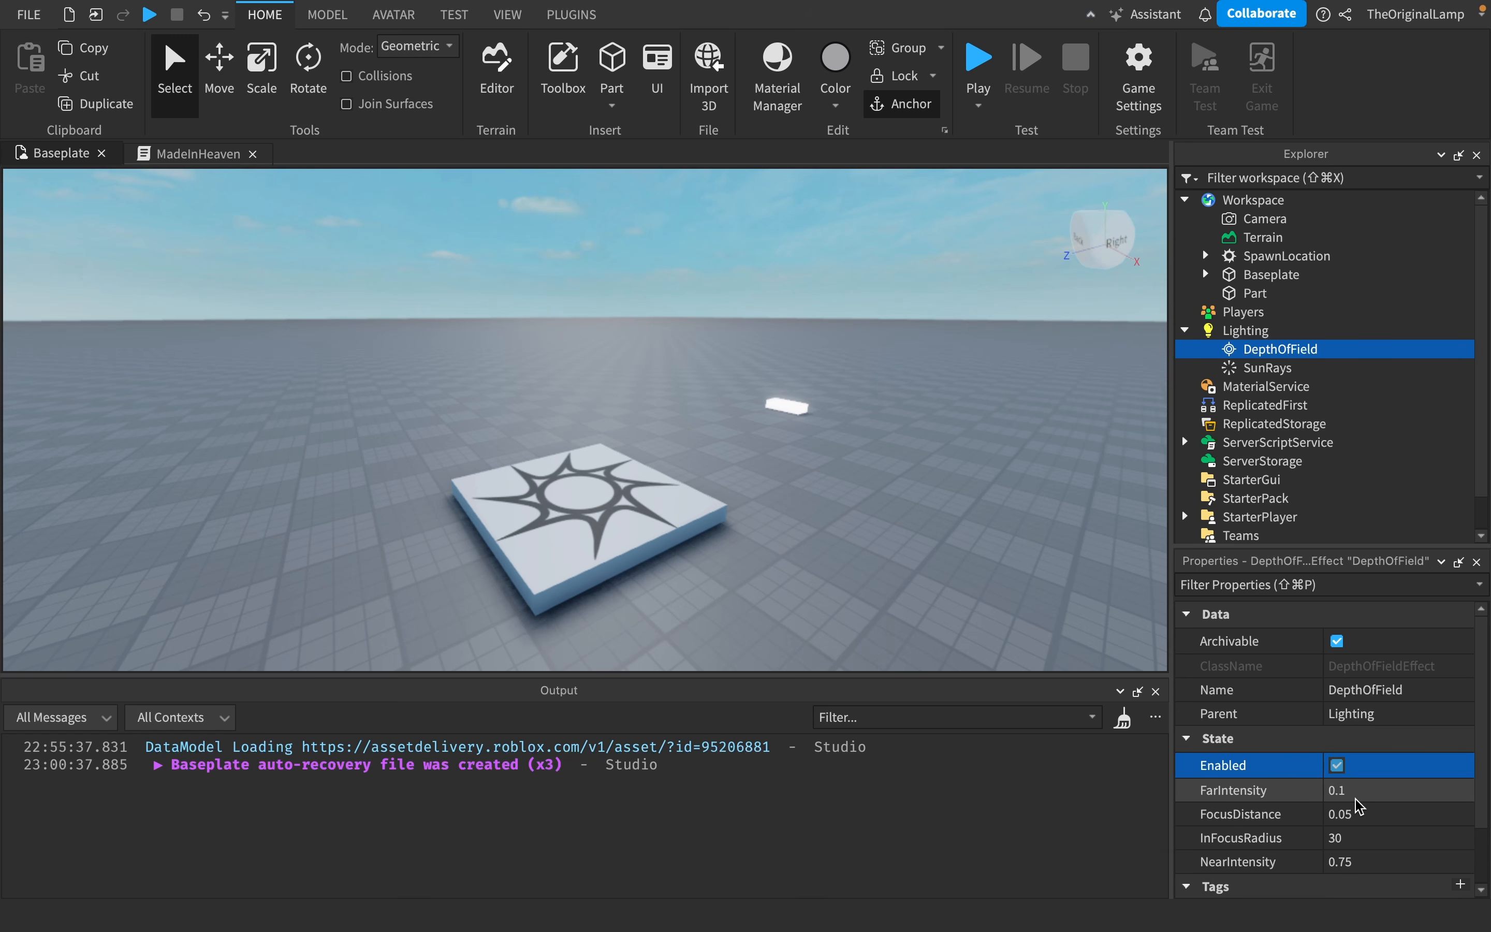
pyautogui.moveTo(1399, 796)
pyautogui.mouseDown()
pyautogui.moveTo(1440, 796)
pyautogui.moveTo(1372, 792)
pyautogui.mouseUp()
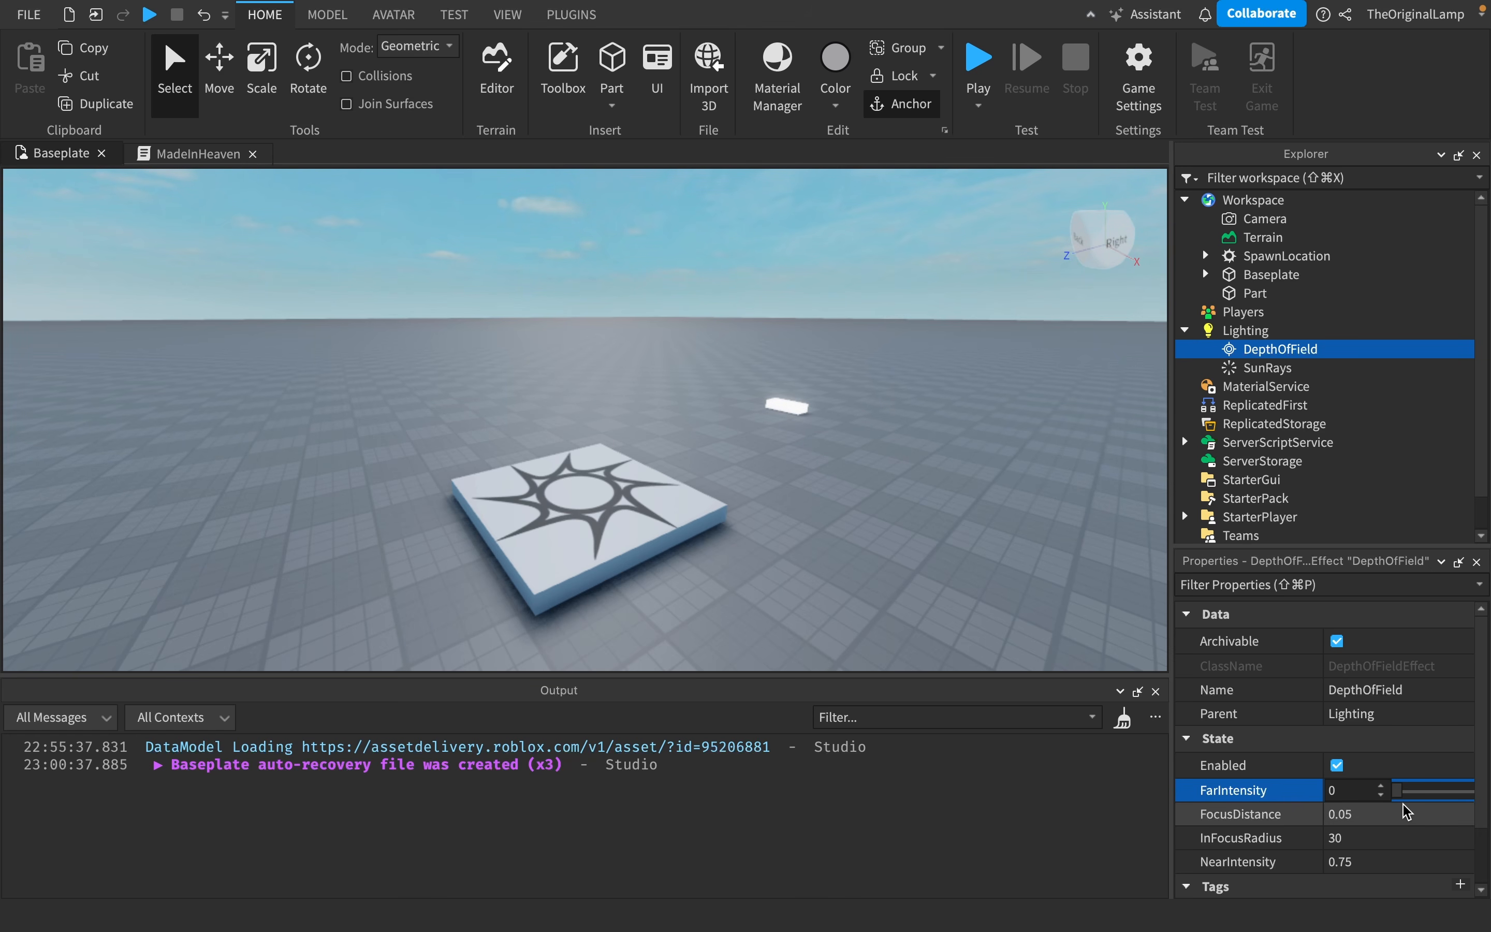
pyautogui.moveTo(1400, 797); pyautogui.dragTo(1477, 796)
# - Set the DepthOfField's FocusDistance to 0 and look at the spawn platform from a higher angle
pyautogui.click(1380, 814)
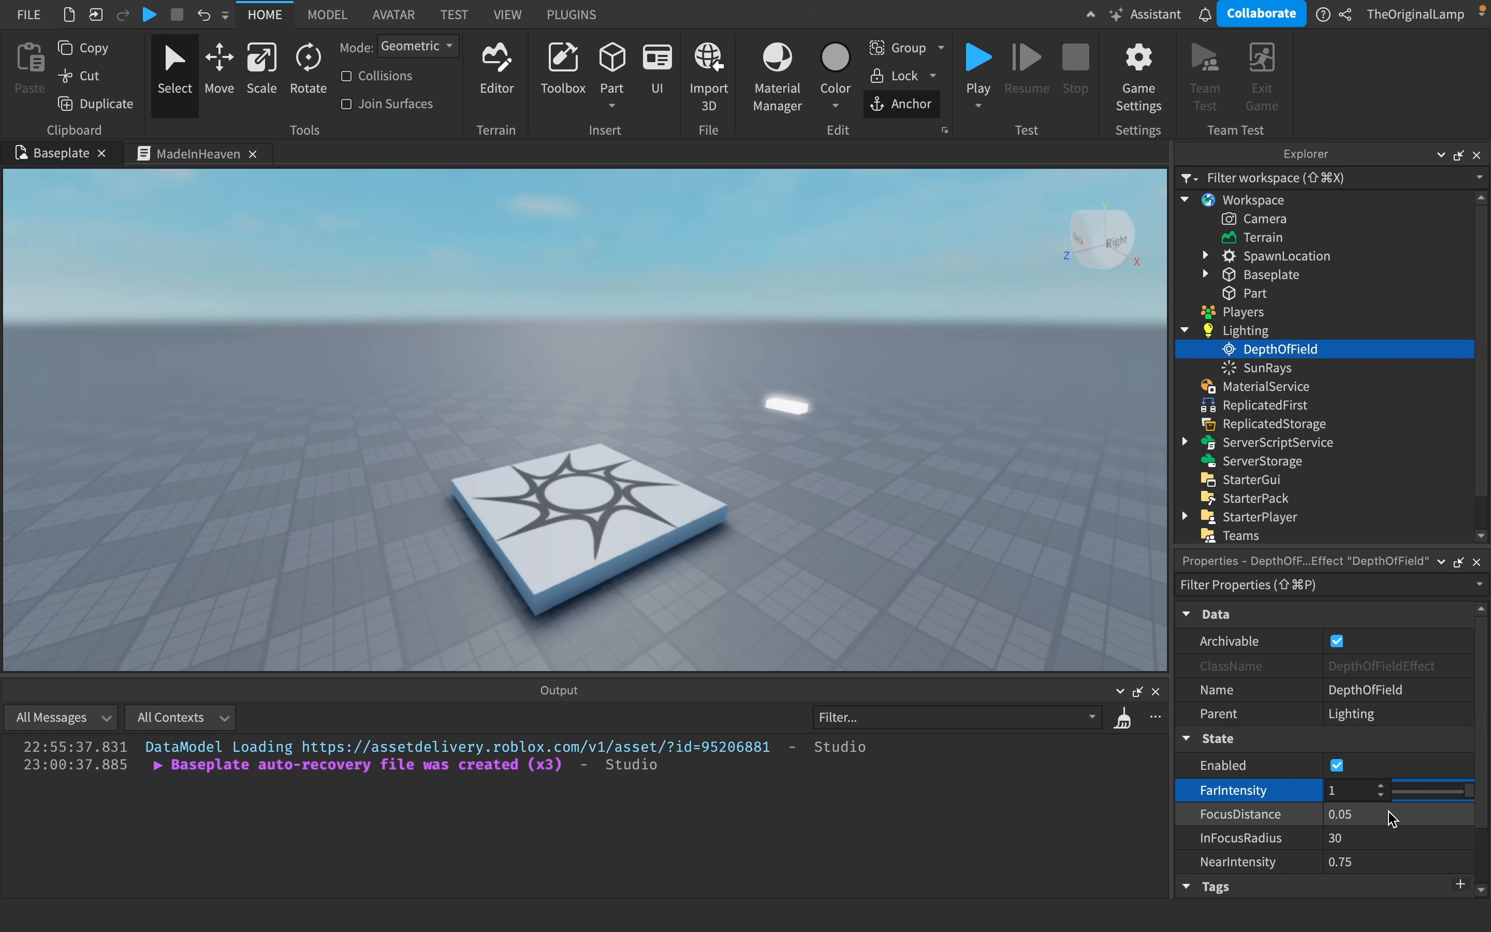
pyautogui.moveTo(1396, 818)
pyautogui.mouseDown()
pyautogui.moveTo(1428, 818)
pyautogui.moveTo(1416, 811)
pyautogui.mouseUp()
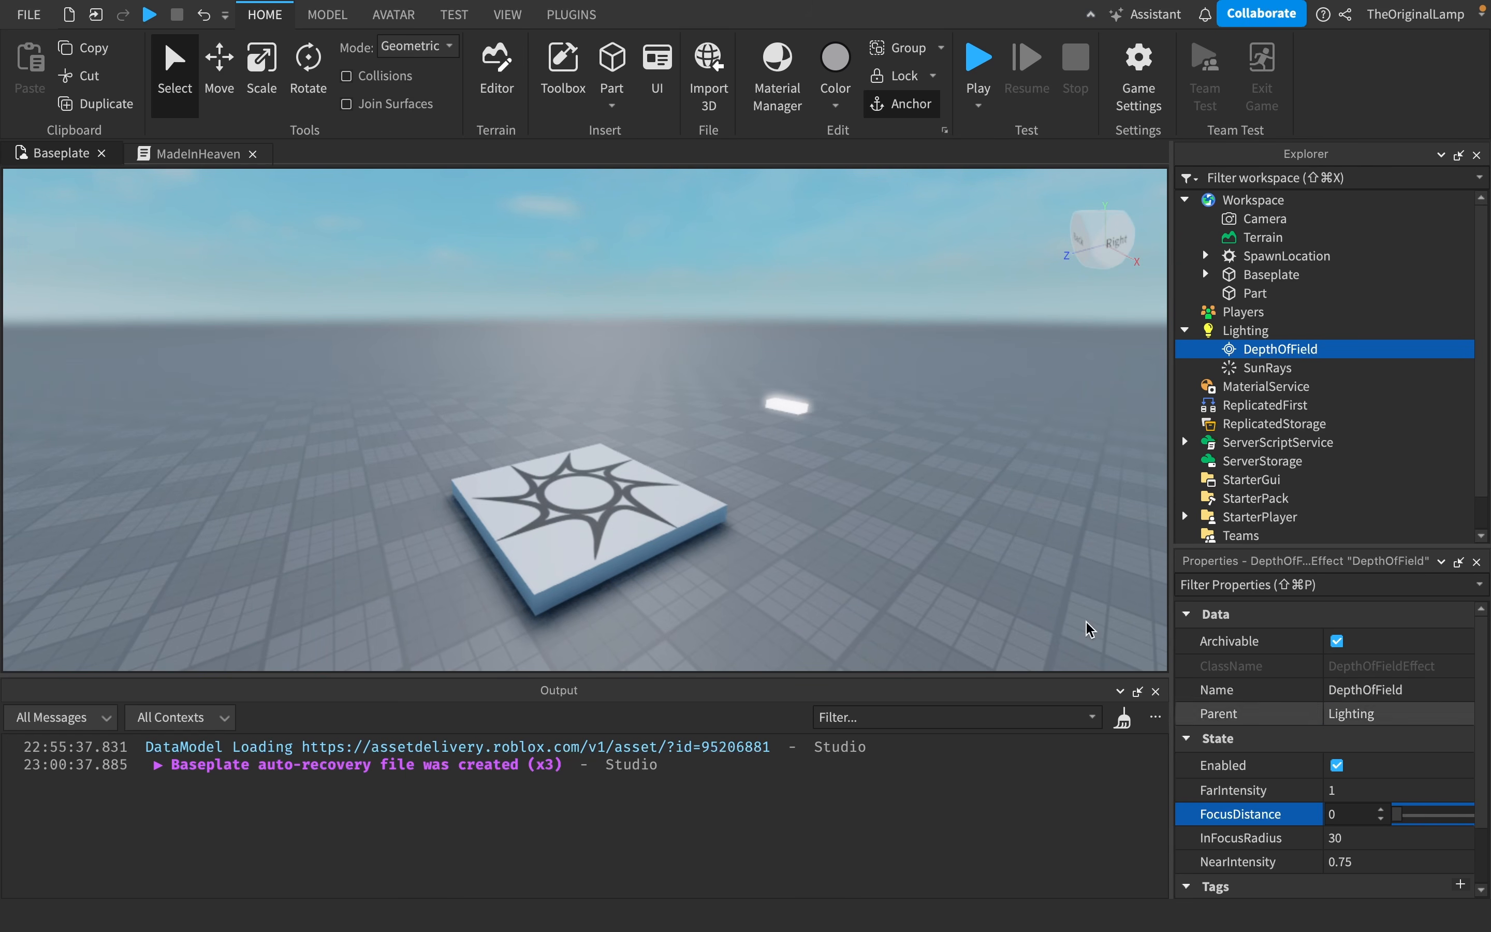
pyautogui.moveTo(945, 518); pyautogui.dragTo(944, 528, button='right')
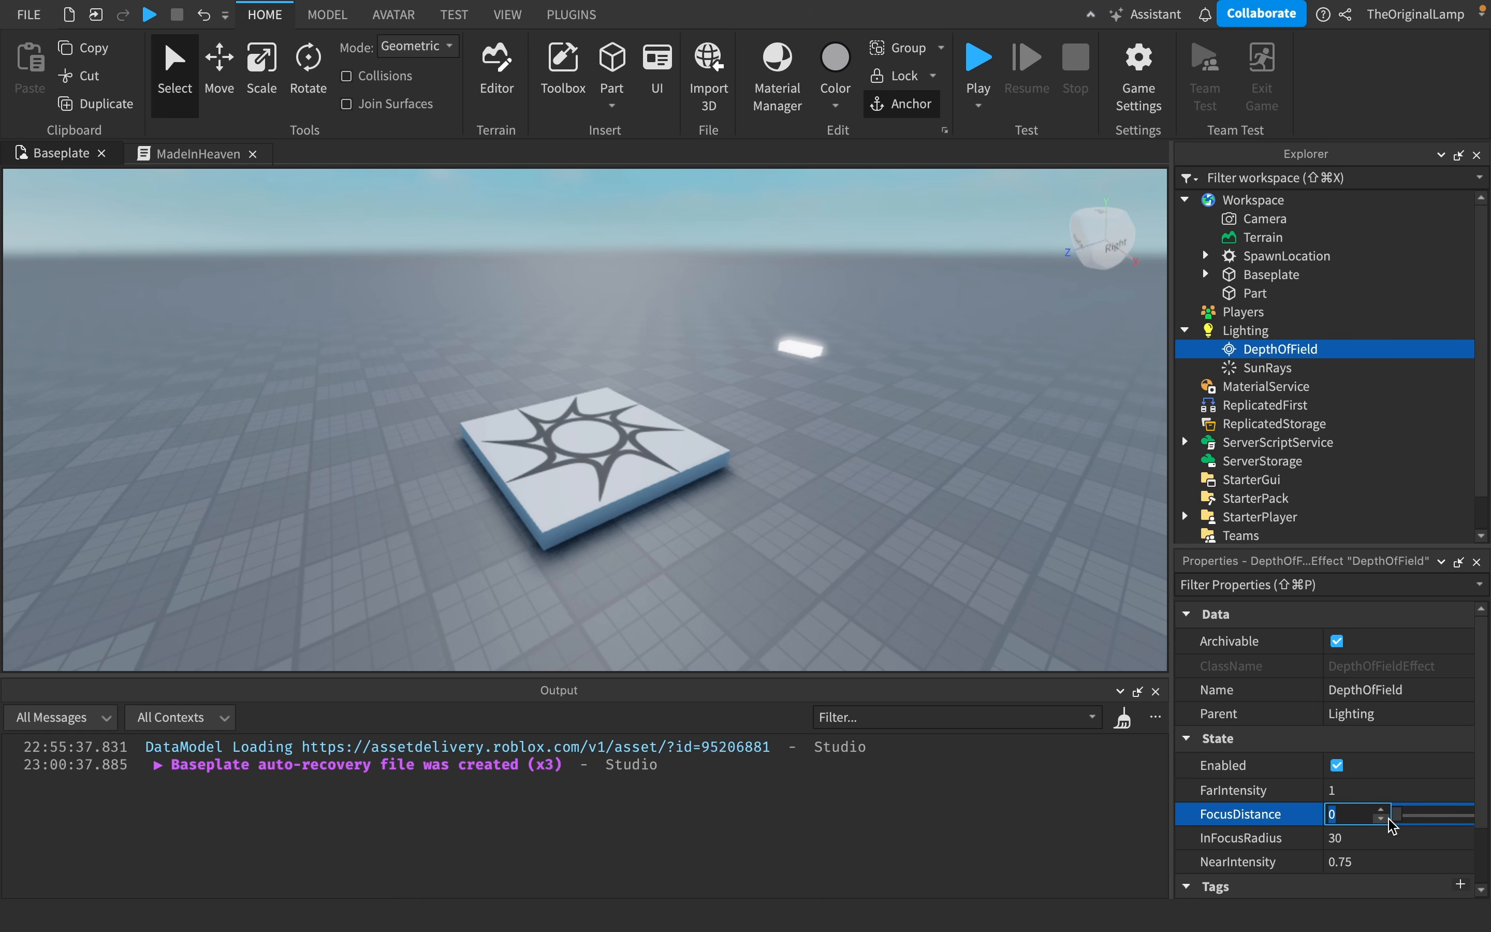
# - Set the FocusDistance to 68.58 and compare how sharp the spawn platform is from near and far
pyautogui.moveTo(1420, 821)
pyautogui.mouseDown()
pyautogui.moveTo(1437, 823)
pyautogui.moveTo(1423, 823)
pyautogui.mouseUp()
pyautogui.moveTo(982, 463); pyautogui.dragTo(982, 464, button='right')
pyautogui.scroll(10, 982, 463)
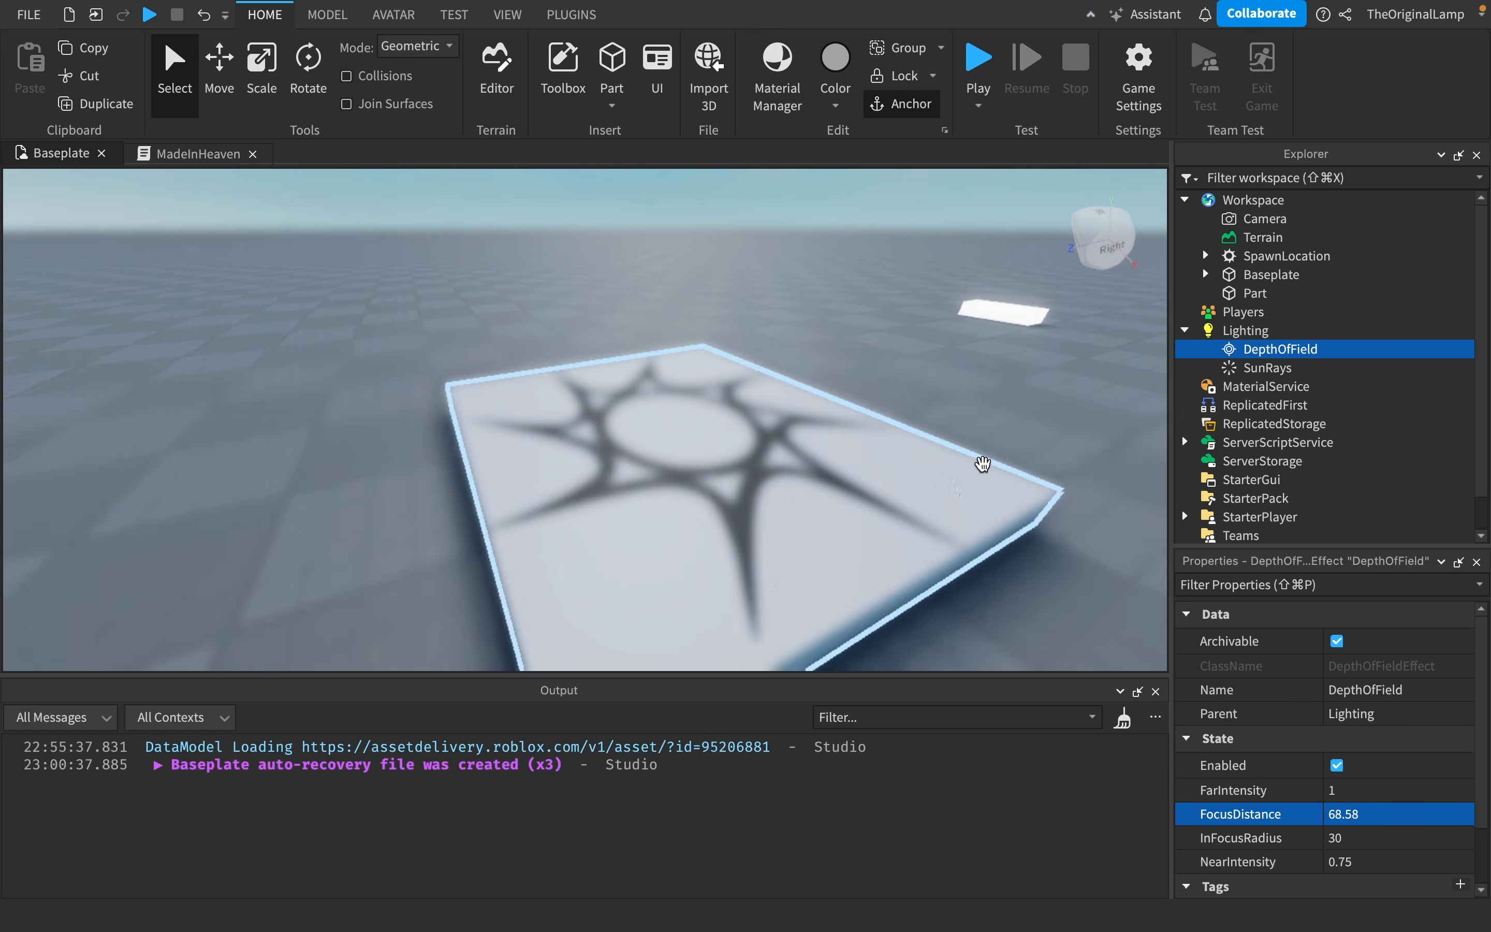
pyautogui.scroll(-11, 982, 462)
pyautogui.scroll(-6, 982, 462)
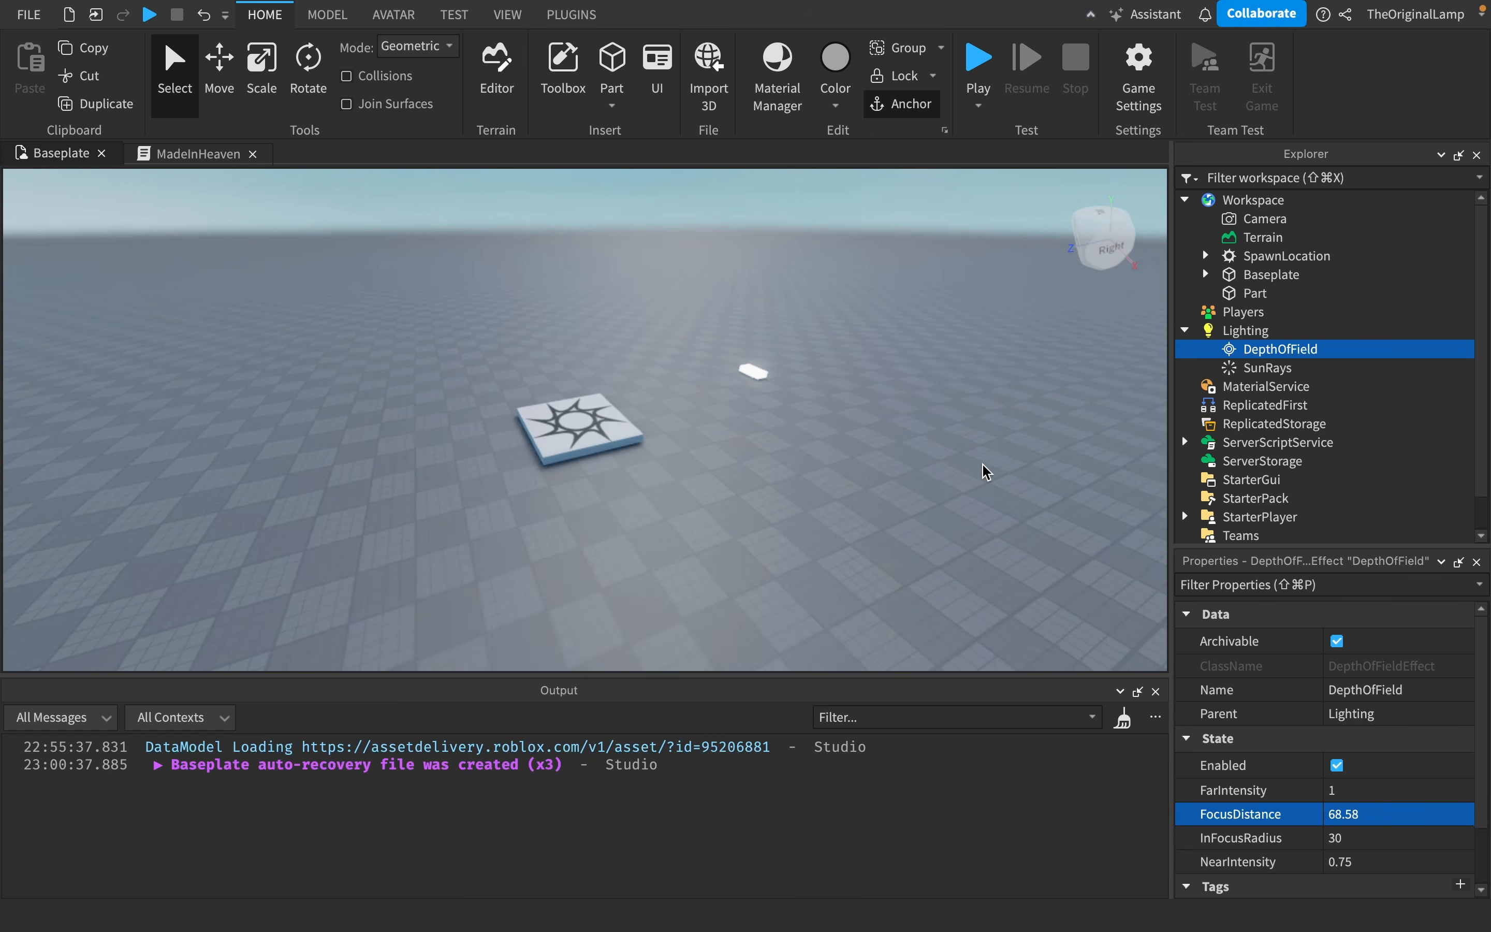
pyautogui.scroll(10, 982, 463)
pyautogui.moveTo(982, 463); pyautogui.dragTo(984, 466, button='right')
pyautogui.scroll(-7, 982, 463)
pyautogui.scroll(-3, 982, 466)
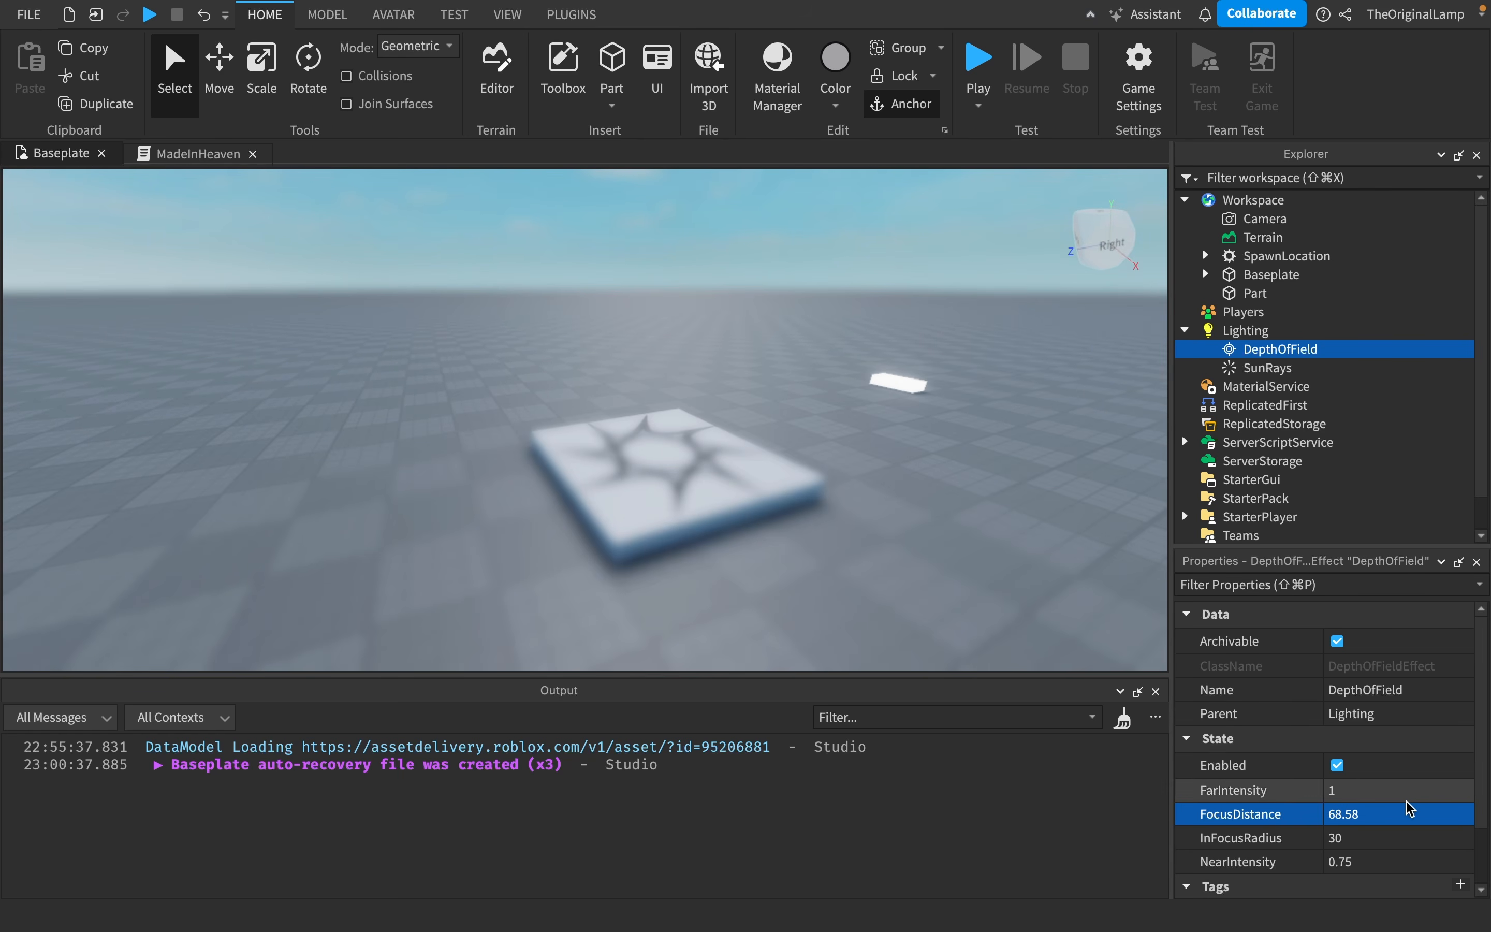
# - Return the DepthOfField's FocusDistance to 0
pyautogui.click(1411, 837)
pyautogui.click(1417, 814)
pyautogui.moveTo(1425, 818); pyautogui.dragTo(1396, 824)
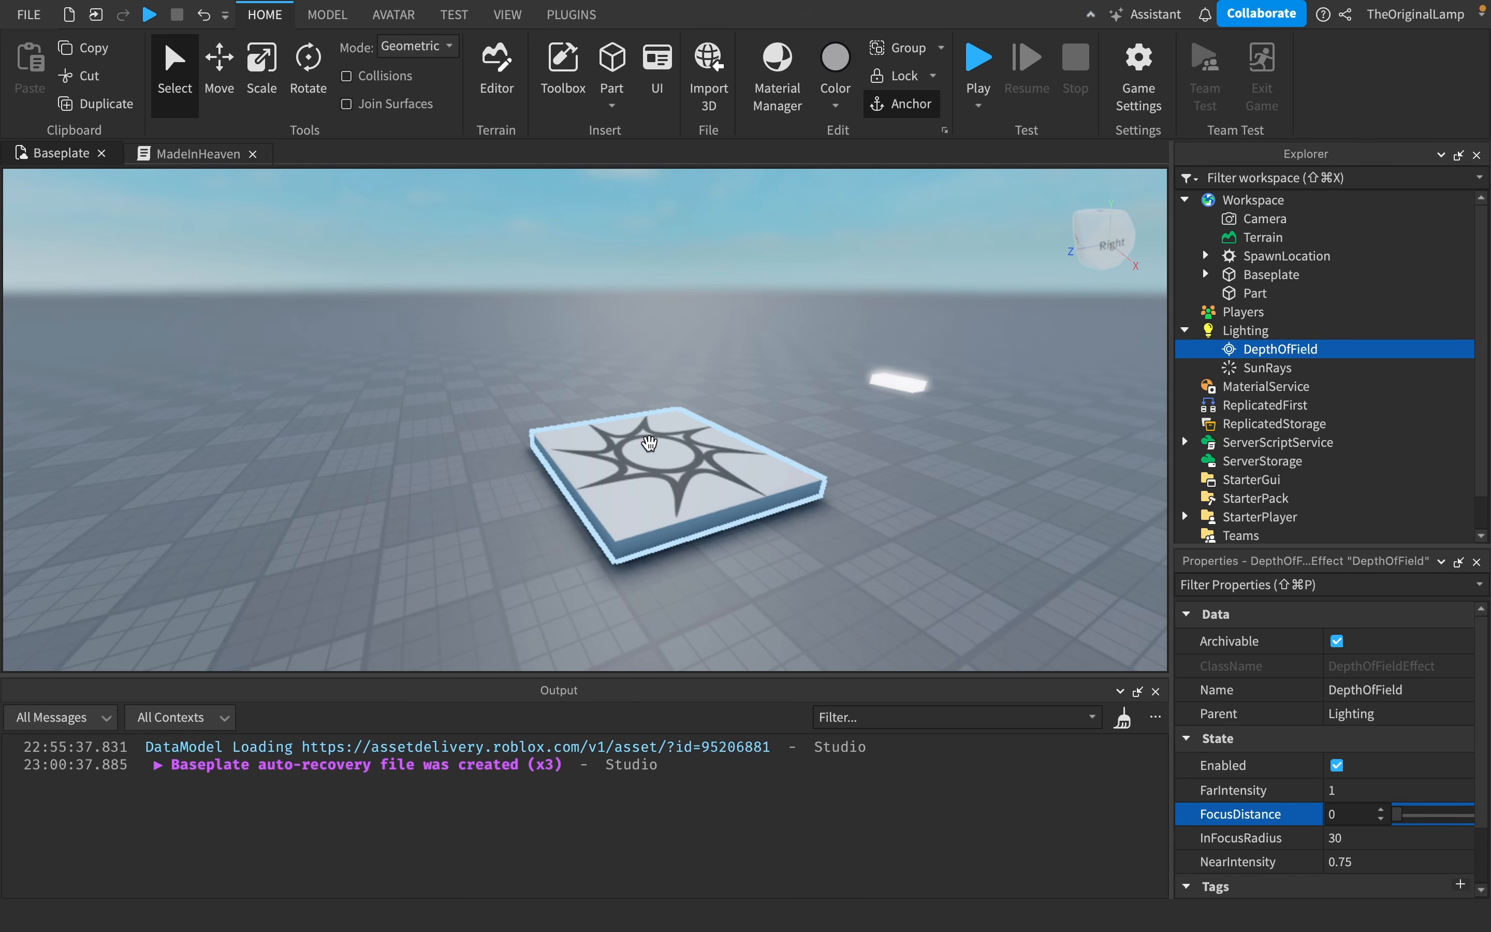
# - Set the DepthOfField's InFocusRadius to 9.285 and view the spawn platform from a closer position
pyautogui.click(1416, 847)
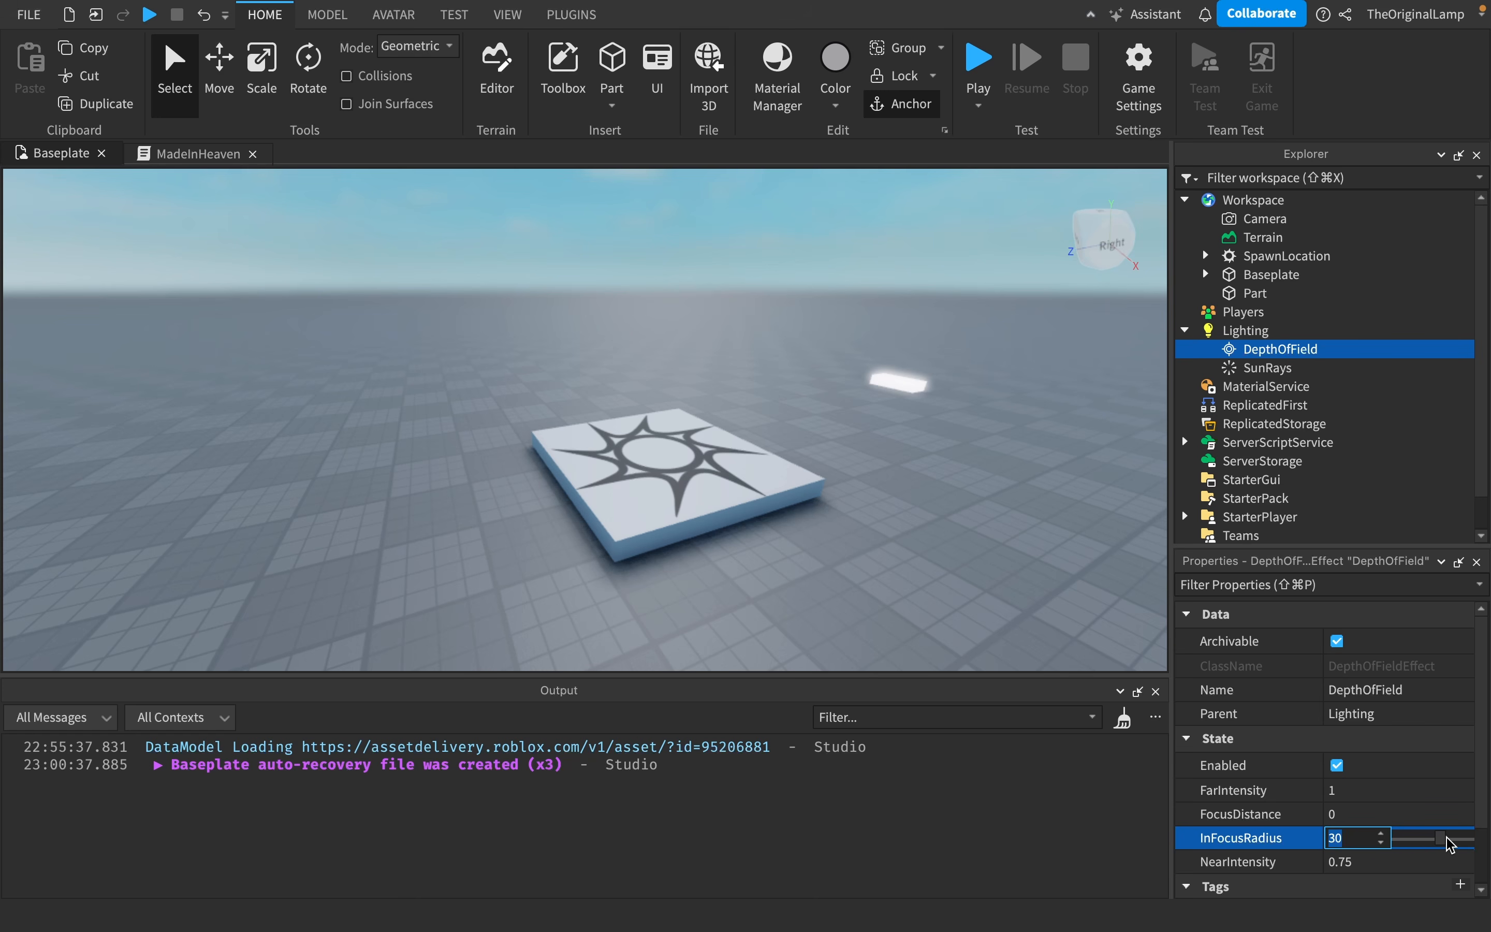
pyautogui.moveTo(1451, 844); pyautogui.dragTo(1411, 834)
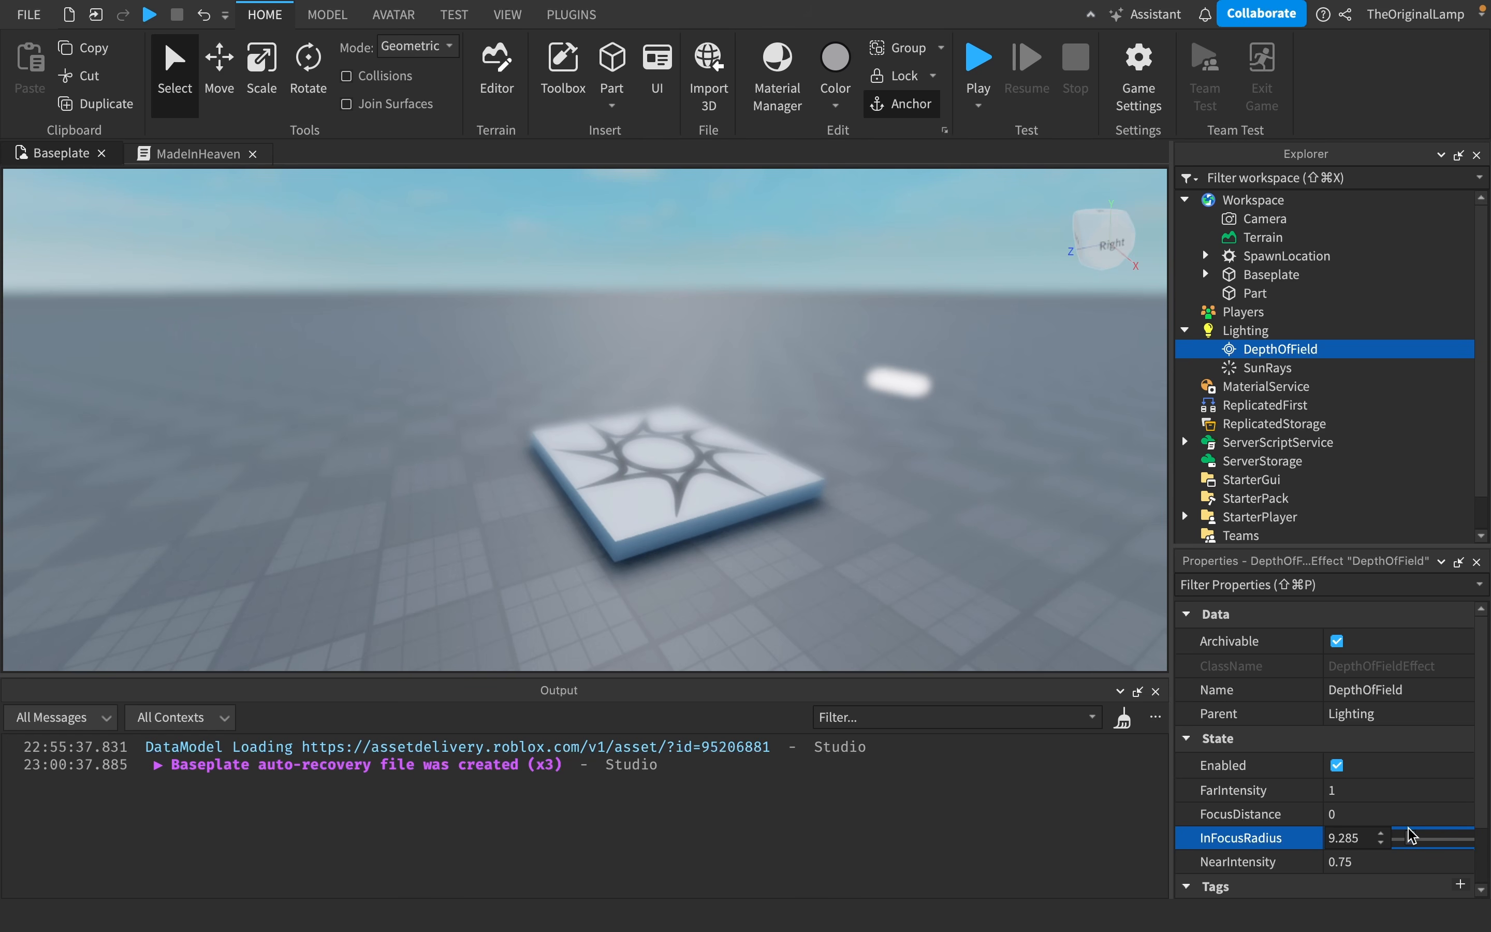
pyautogui.press('w')
pyautogui.moveTo(858, 488); pyautogui.dragTo(859, 488, button='right')
pyautogui.press('s')
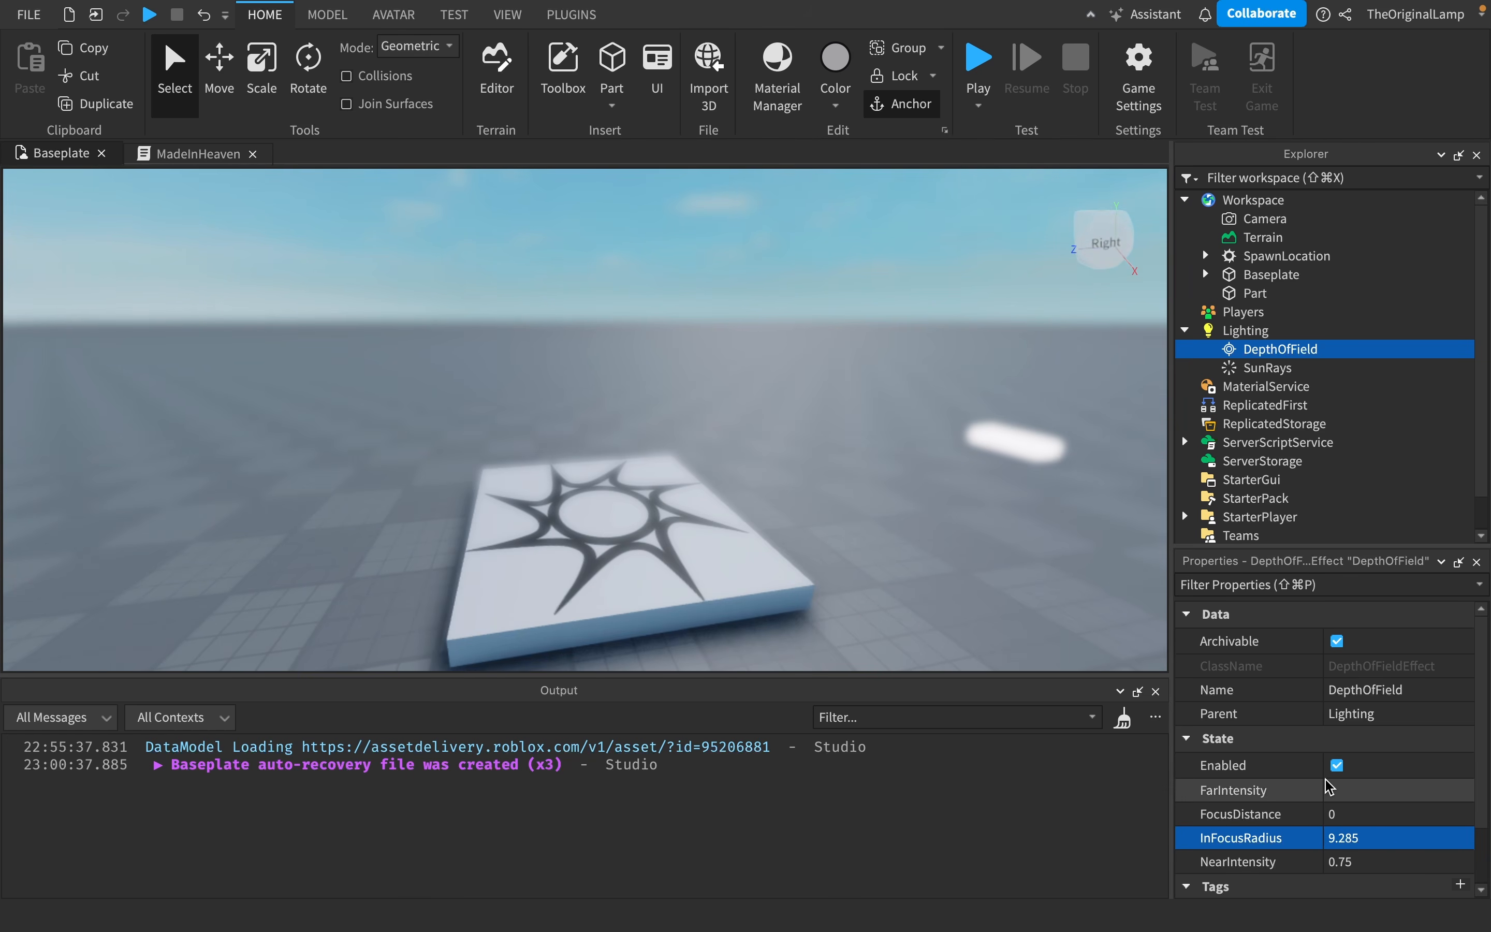
# - Try InFocusRadius values of 7.855, 27.855 and 49.285 on the DepthOfField effect
pyautogui.click(1396, 838)
pyautogui.moveTo(1411, 838)
pyautogui.mouseDown()
pyautogui.moveTo(1424, 838)
pyautogui.moveTo(1409, 844)
pyautogui.mouseUp()
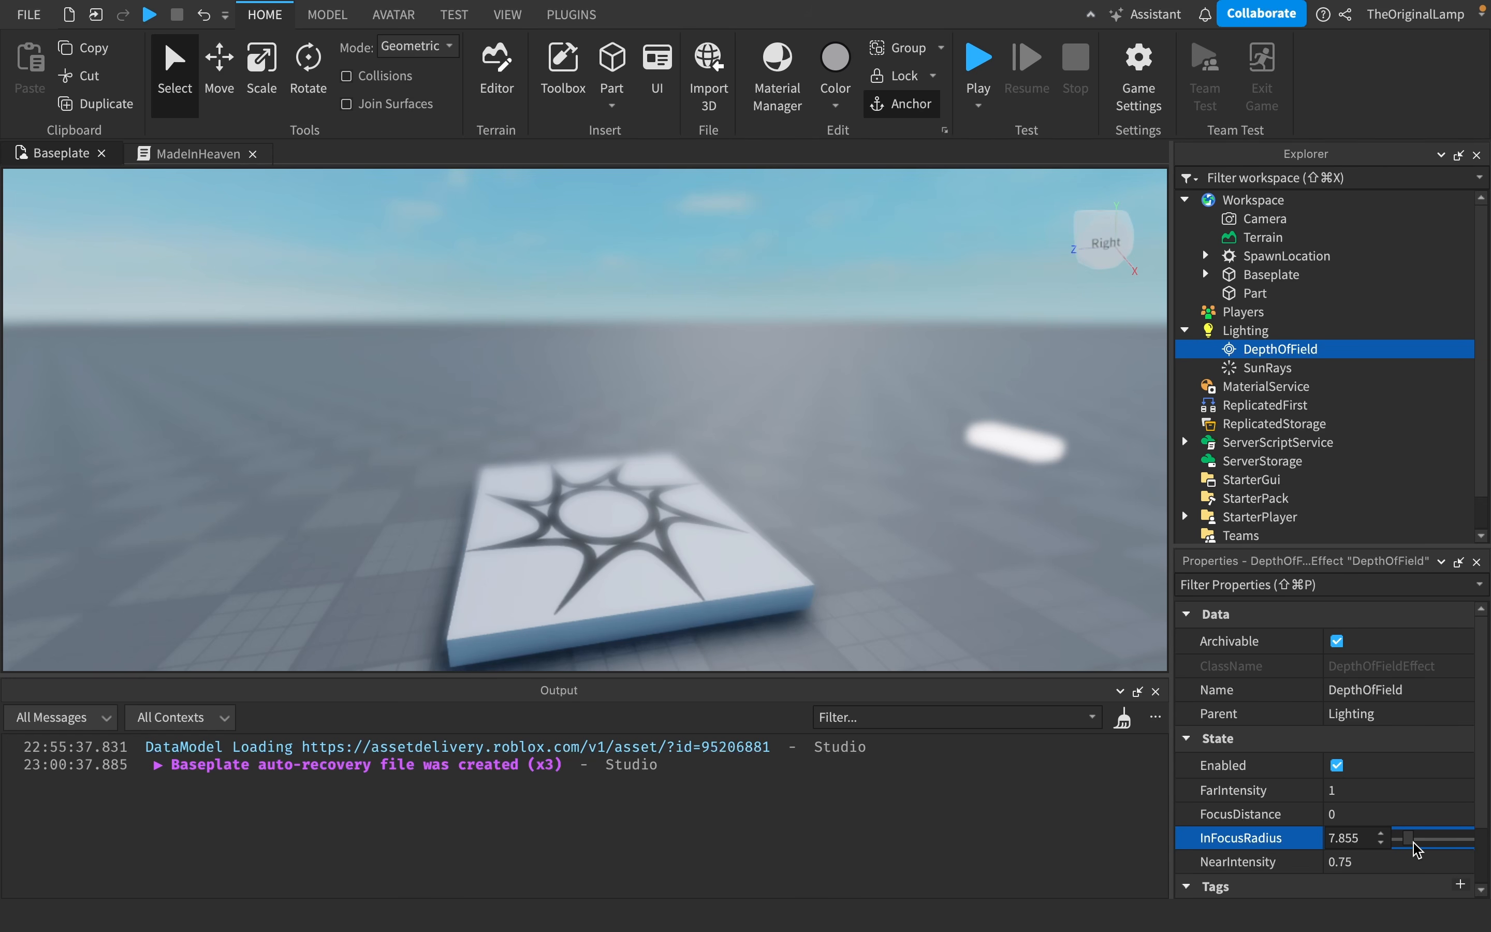
pyautogui.moveTo(1412, 849); pyautogui.dragTo(1441, 850)
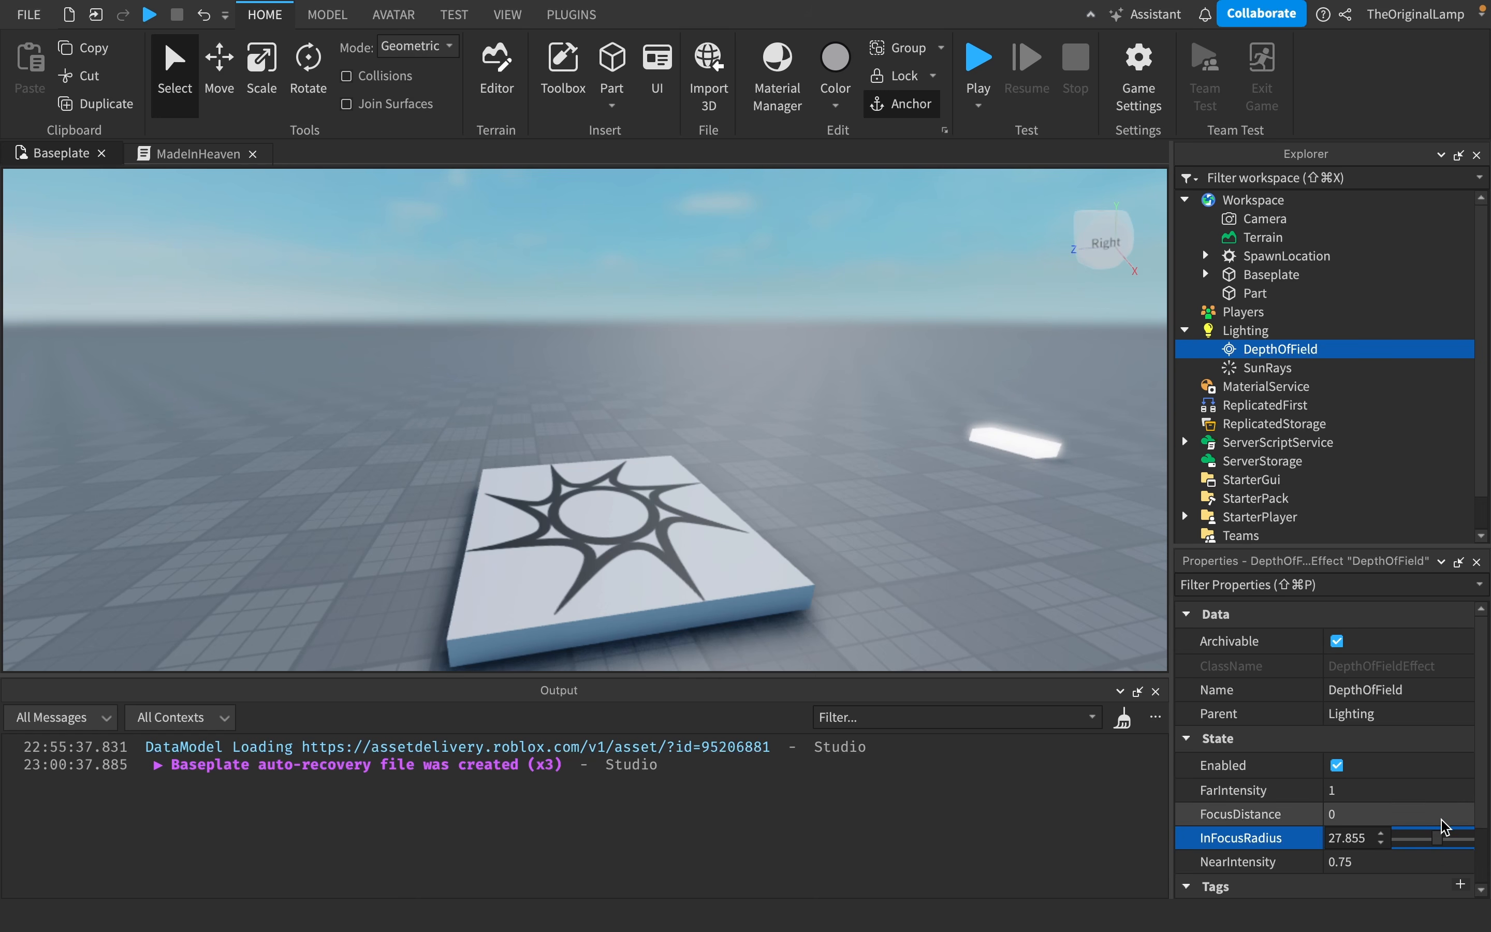
pyautogui.moveTo(1436, 839); pyautogui.dragTo(1464, 844)
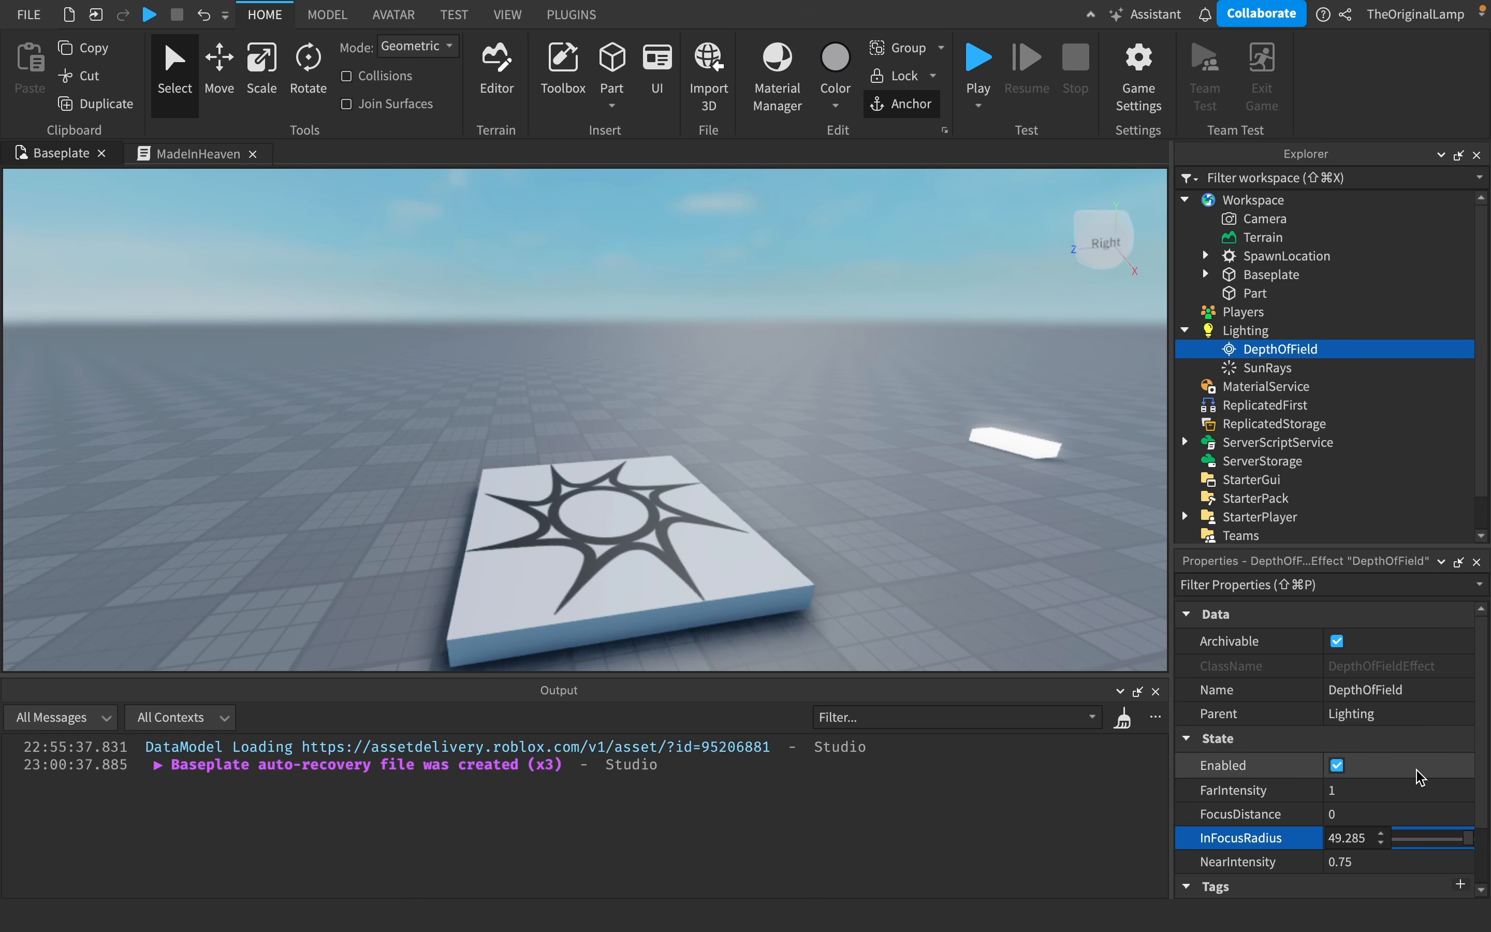
# - Set the InFocusRadius to 1.43 and examine the blur on the spawn platform from close up and farther away
pyautogui.moveTo(1470, 838); pyautogui.dragTo(1398, 838)
pyautogui.moveTo(650, 557); pyautogui.dragTo(652, 557, button='right')
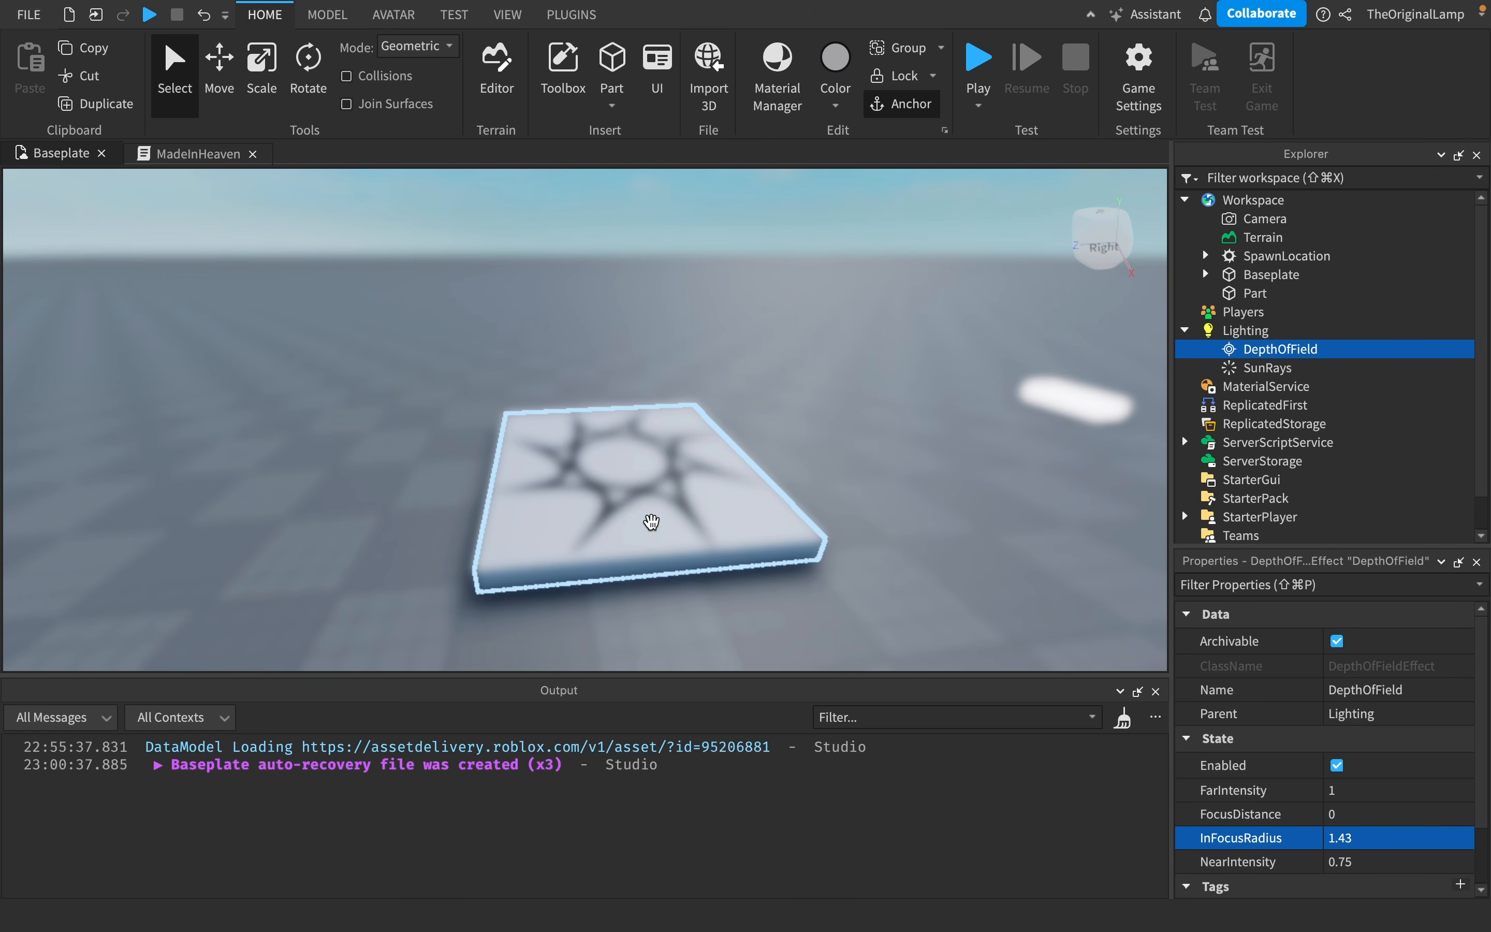
pyautogui.scroll(1, 701, 471)
pyautogui.scroll(5, 862, 436)
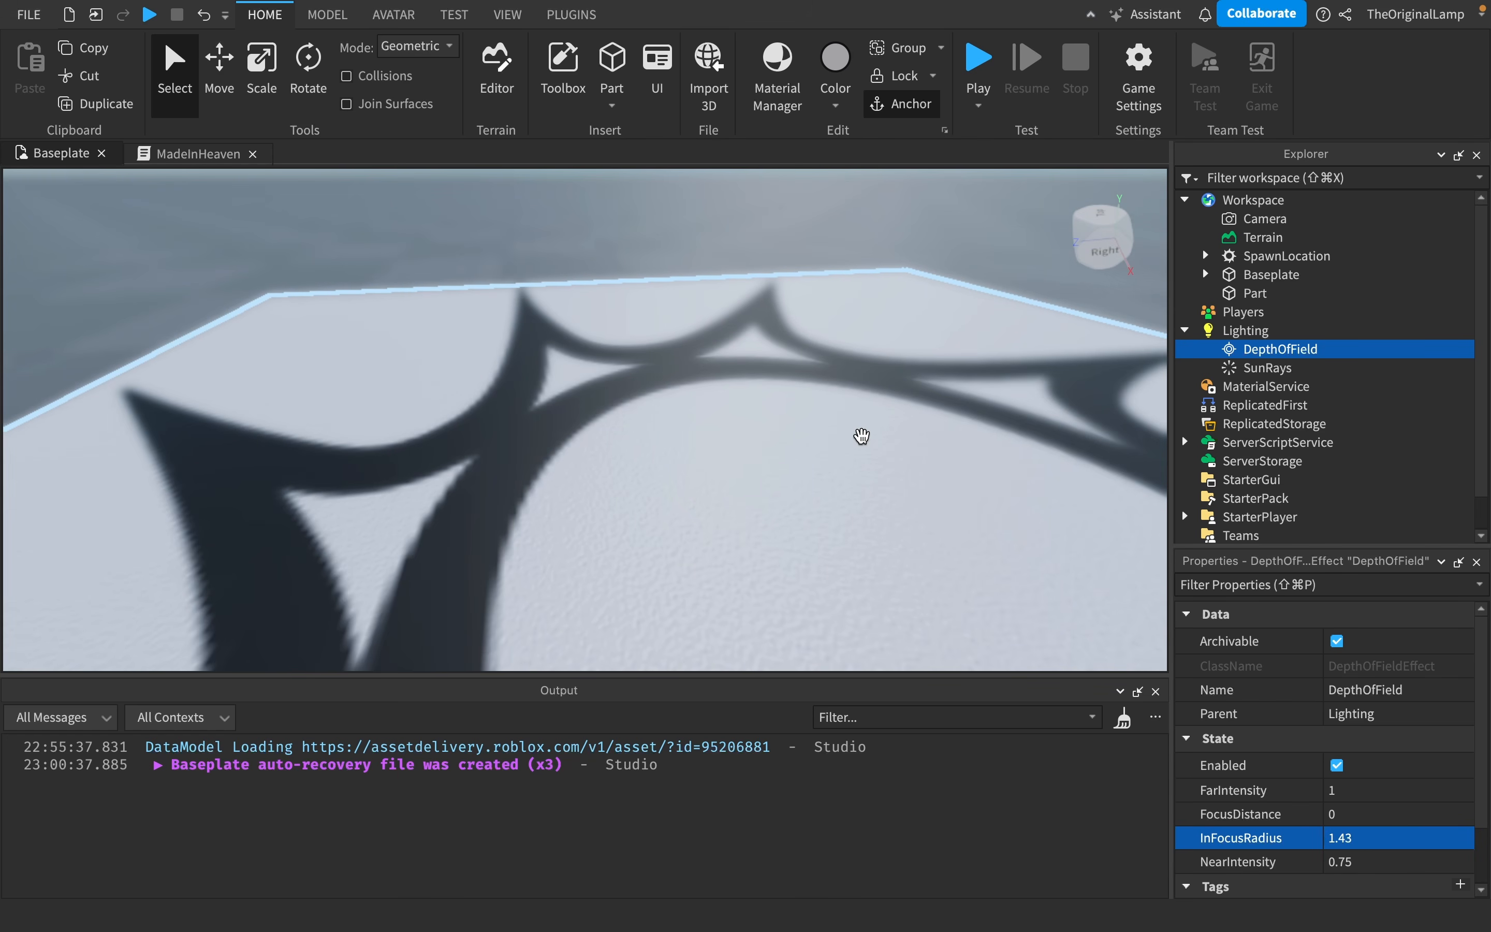
pyautogui.scroll(-6, 862, 436)
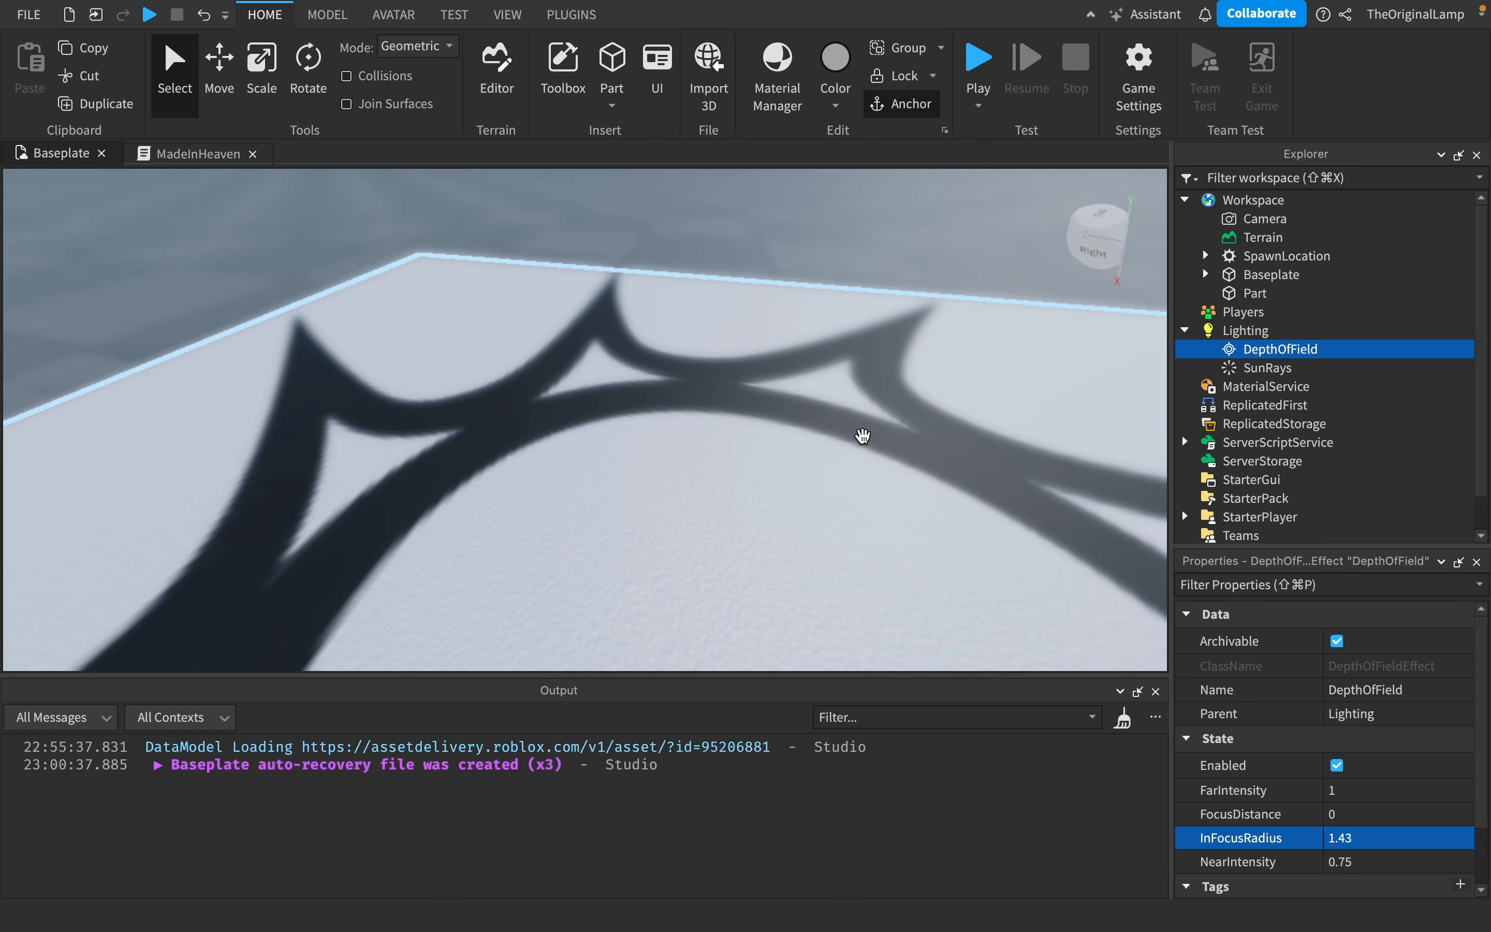
pyautogui.scroll(-8, 862, 435)
pyautogui.moveTo(861, 436); pyautogui.dragTo(862, 436, button='right')
pyautogui.scroll(4, 862, 436)
# - Set the DepthOfField's InFocusRadius to 31.43 and its NearIntensity to 0.971
pyautogui.click(1375, 837)
pyautogui.moveTo(1395, 842); pyautogui.dragTo(1425, 867)
pyautogui.click(1440, 862)
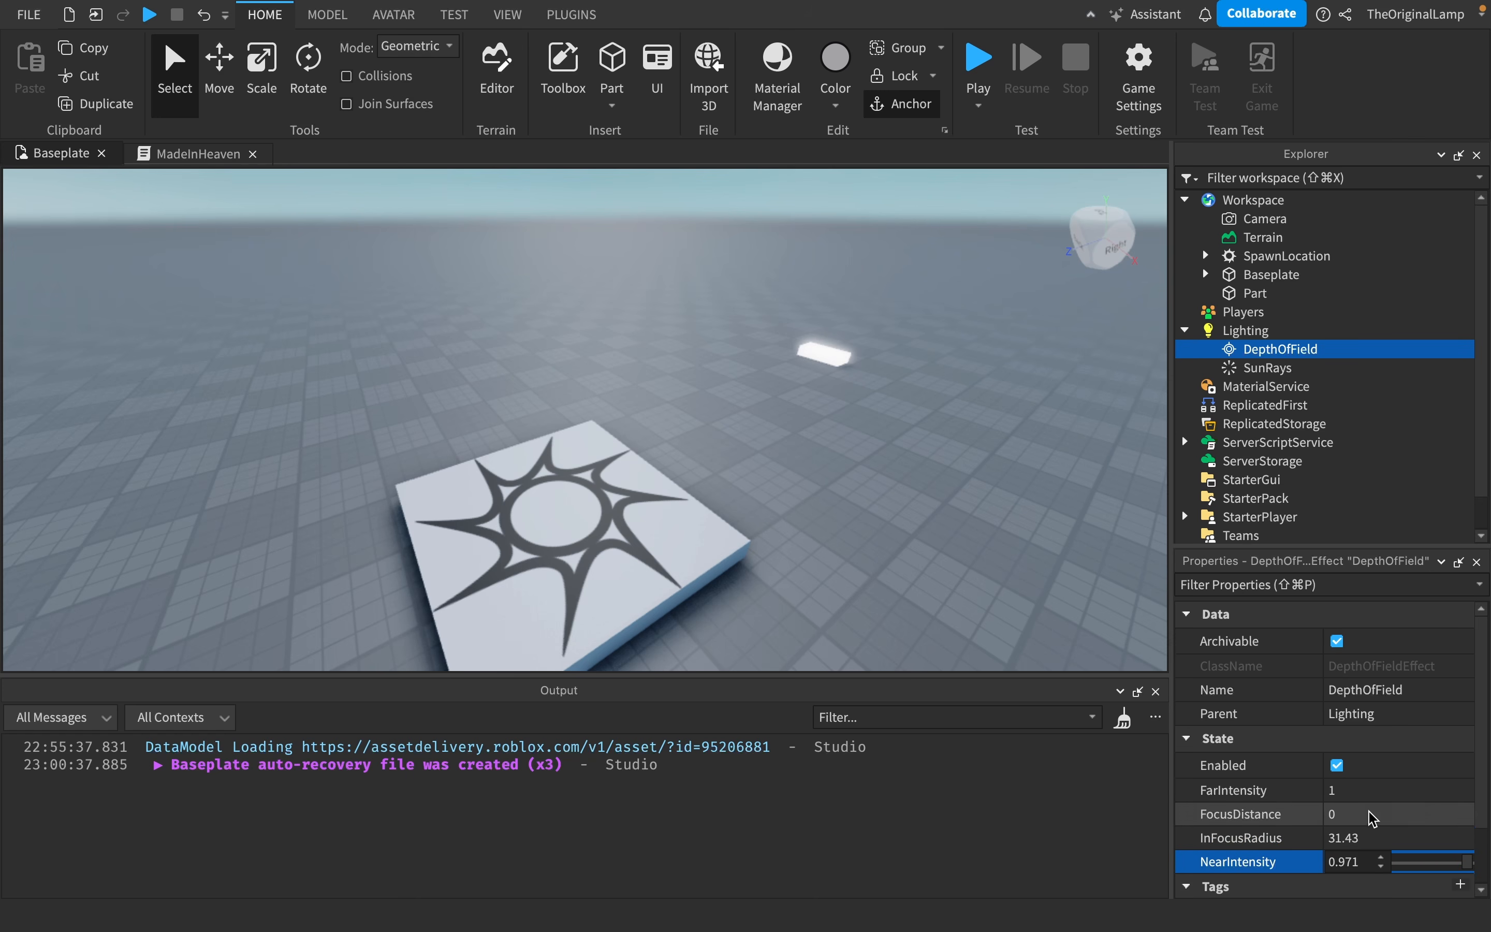
# - Try a FocusDistance of 8.58 and set the DepthOfField's NearIntensity to 0
pyautogui.click(1405, 818)
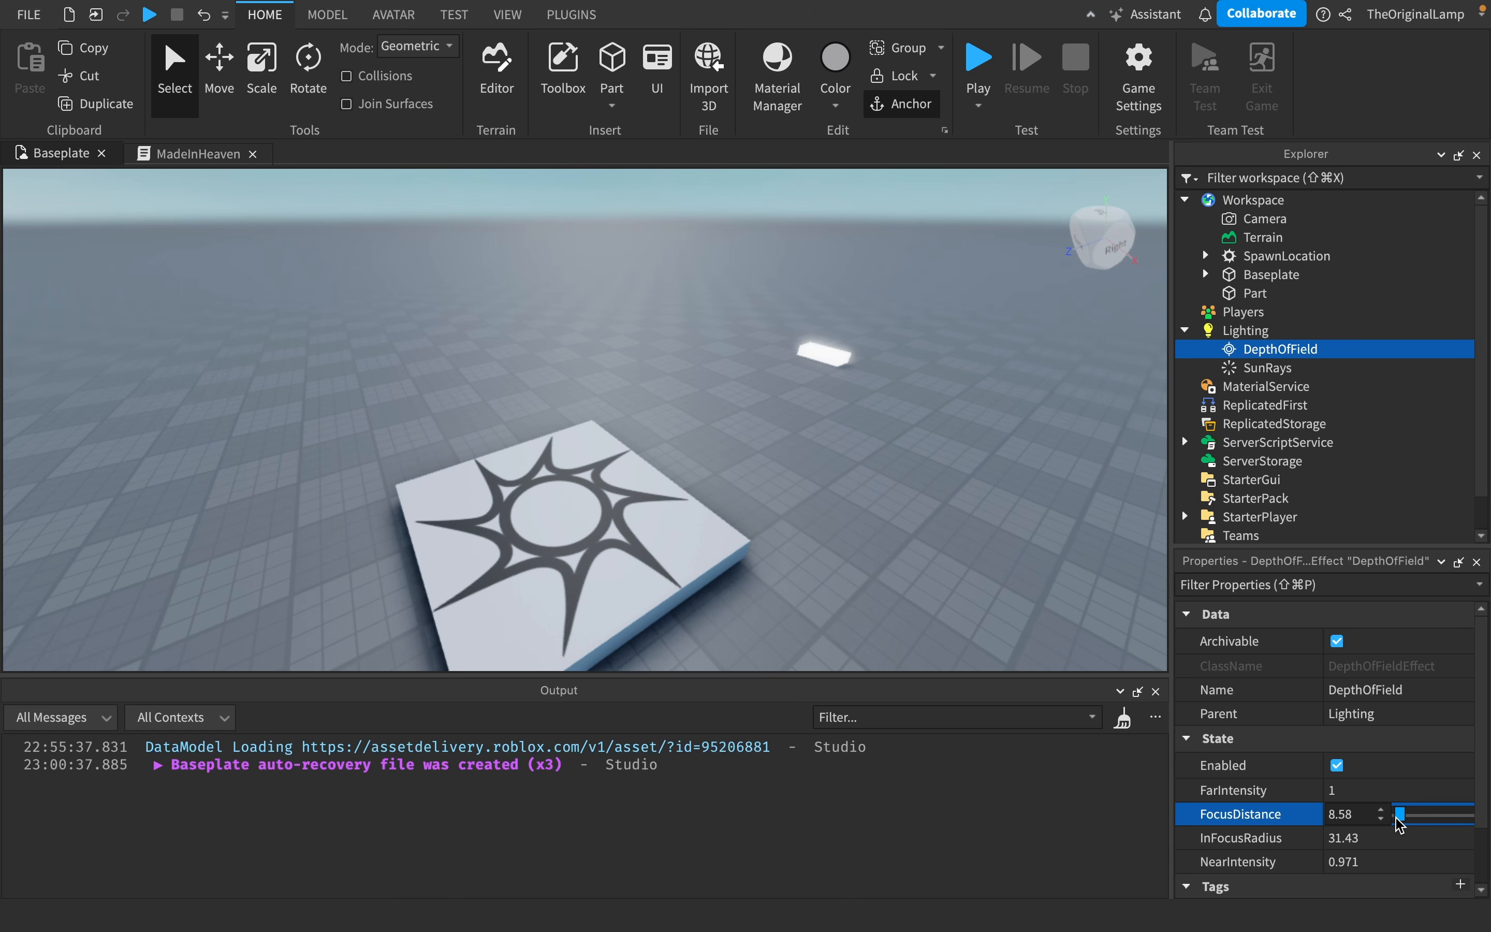
pyautogui.moveTo(1400, 825); pyautogui.dragTo(1384, 856)
pyautogui.click(1428, 866)
# - Try a FocusDistance of 37.14, return it to 0, and set the InFocusRadius to 22.855
pyautogui.click(1404, 813)
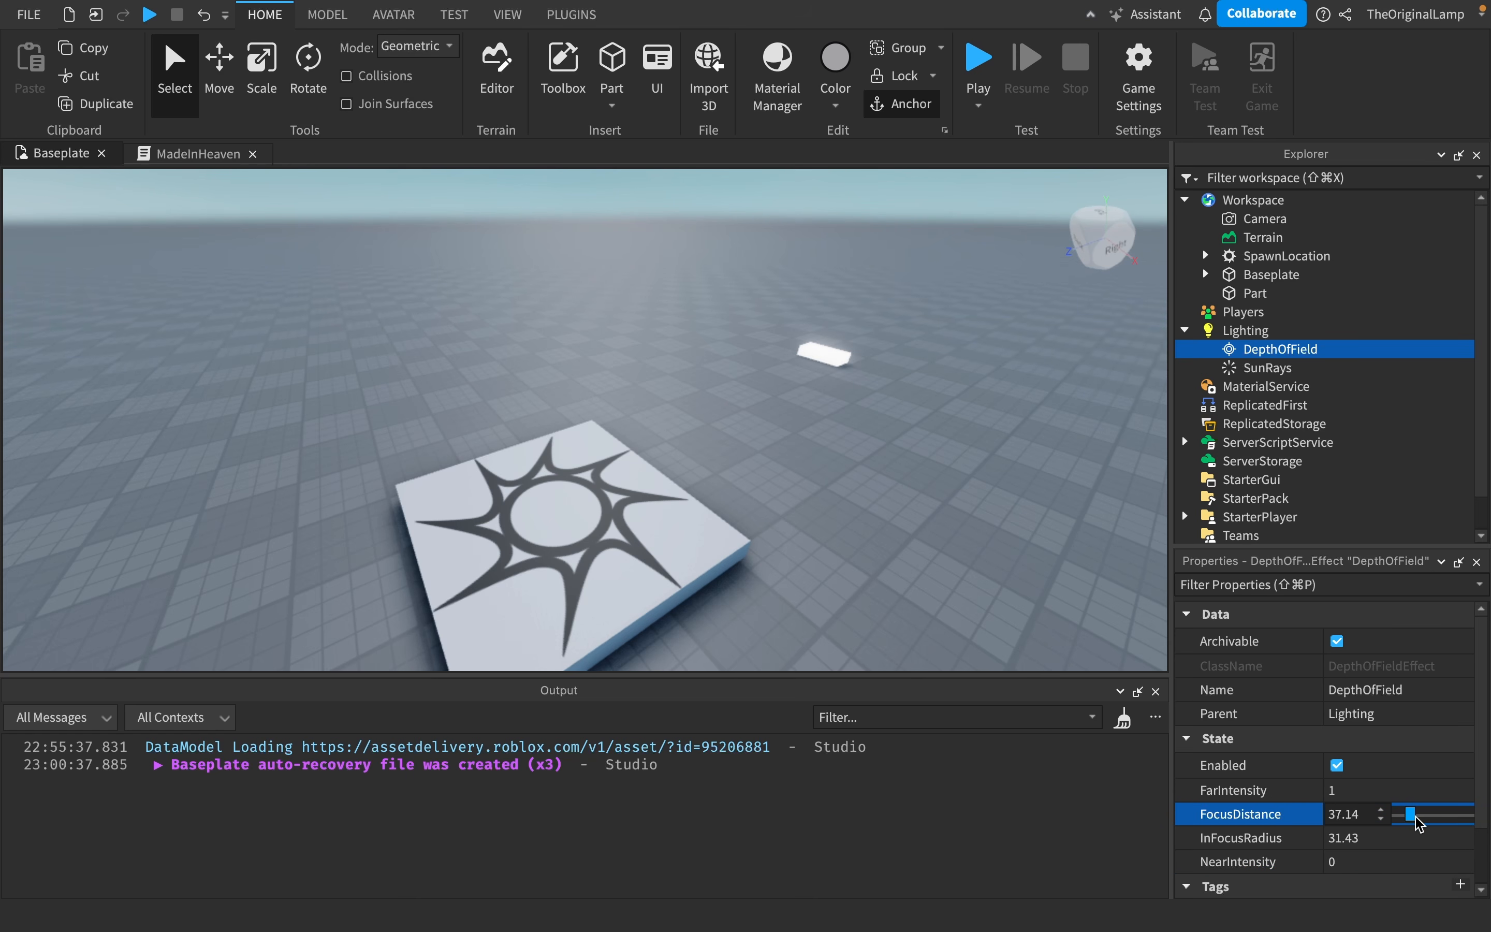
pyautogui.click(1382, 843)
pyautogui.moveTo(1440, 820)
pyautogui.mouseDown()
pyautogui.moveTo(1383, 818)
pyautogui.moveTo(1424, 838)
pyautogui.mouseUp()
pyautogui.click(1434, 839)
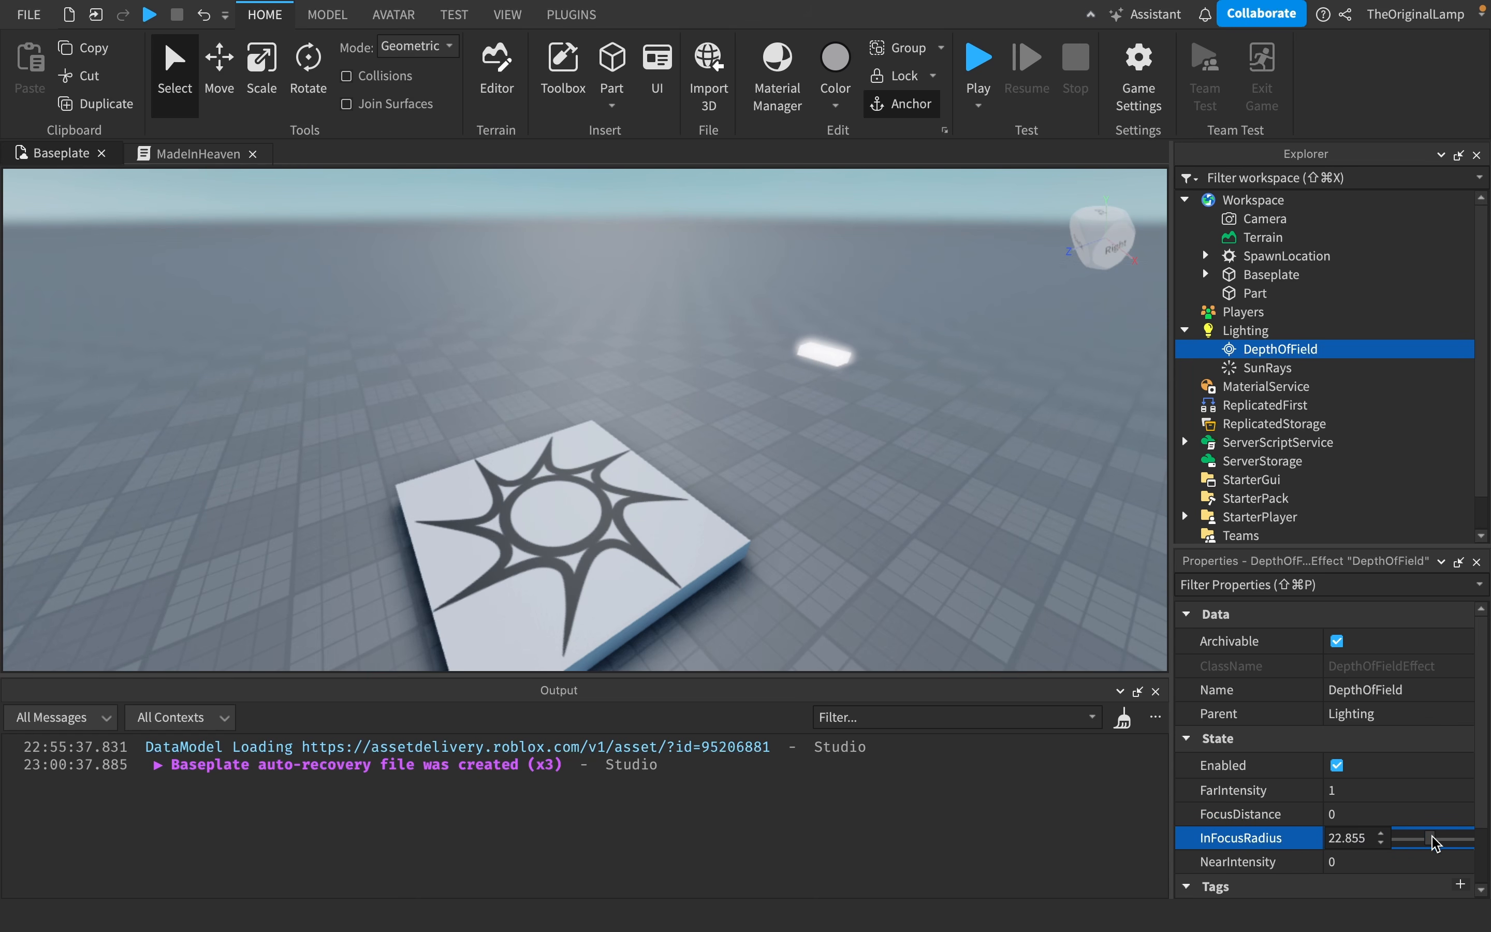
# - Compare the scene from another viewpoint with the DepthOfField effect off and on
pyautogui.moveTo(980, 519); pyautogui.dragTo(980, 518, button='right')
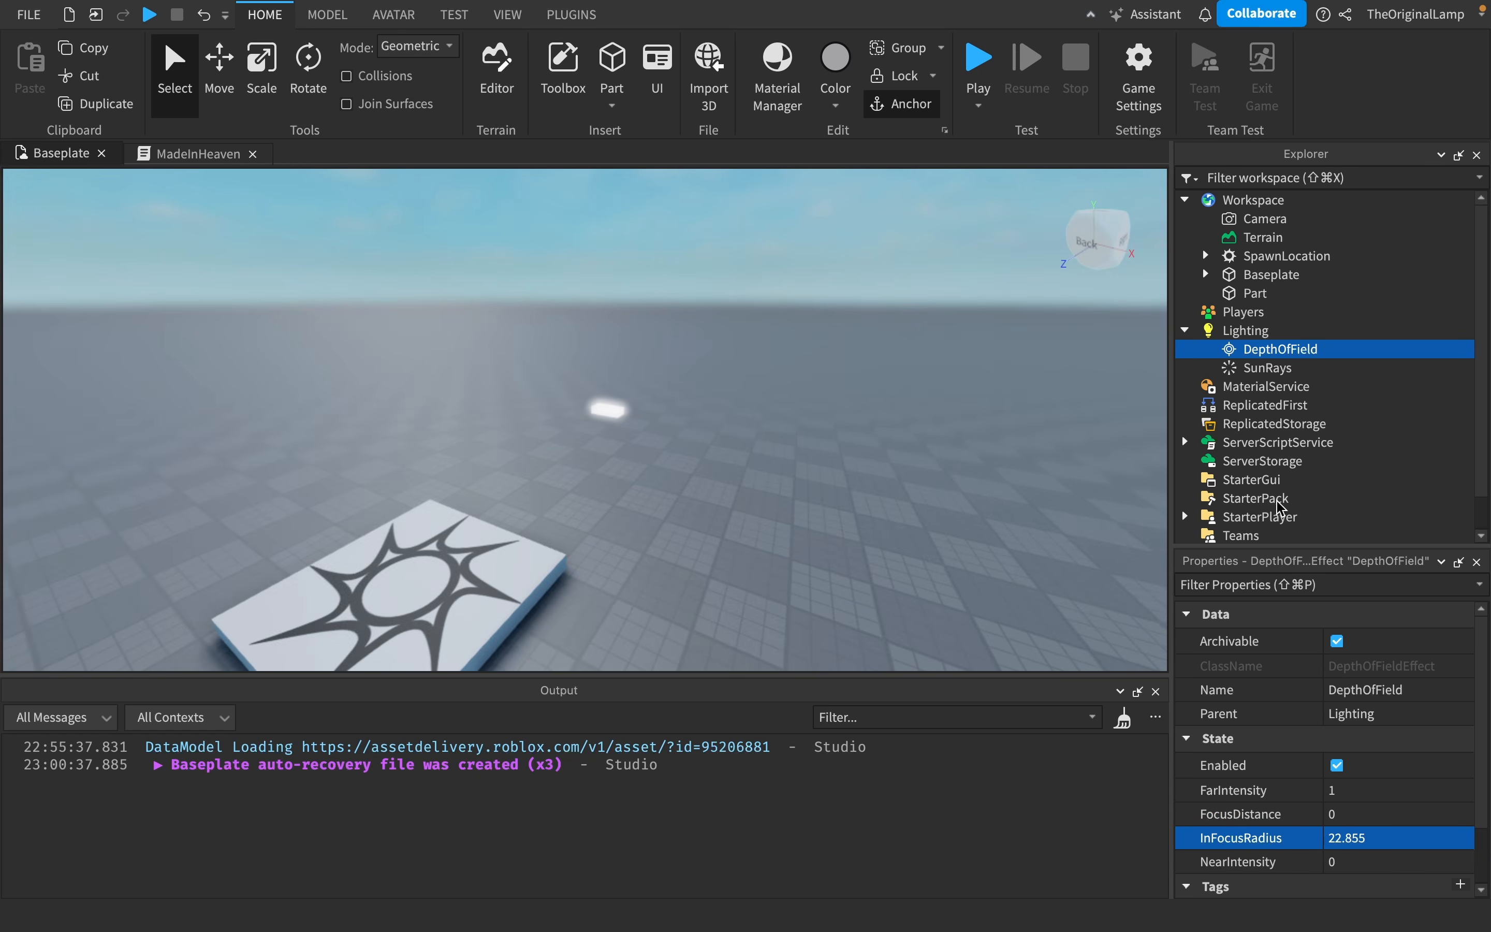
pyautogui.click(1338, 767)
pyautogui.click(1338, 768)
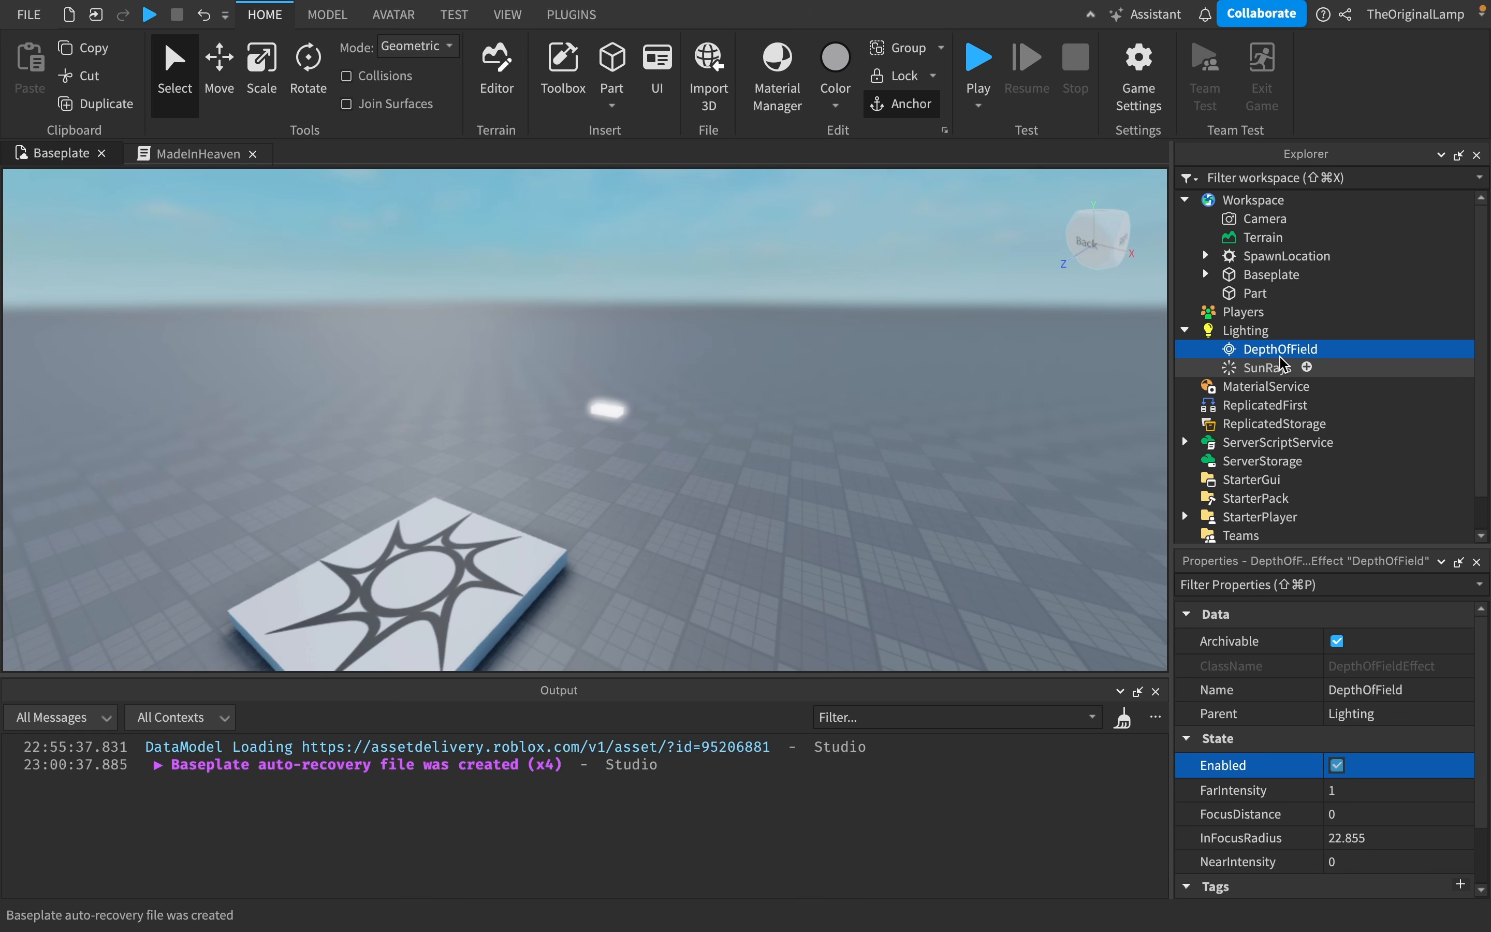
# - Delete the DepthOfField effect from Lighting and show the SunRays effect's properties
pyautogui.click(1266, 369)
pyautogui.click(1275, 349)
pyautogui.press('Delete')
pyautogui.click(1266, 349)
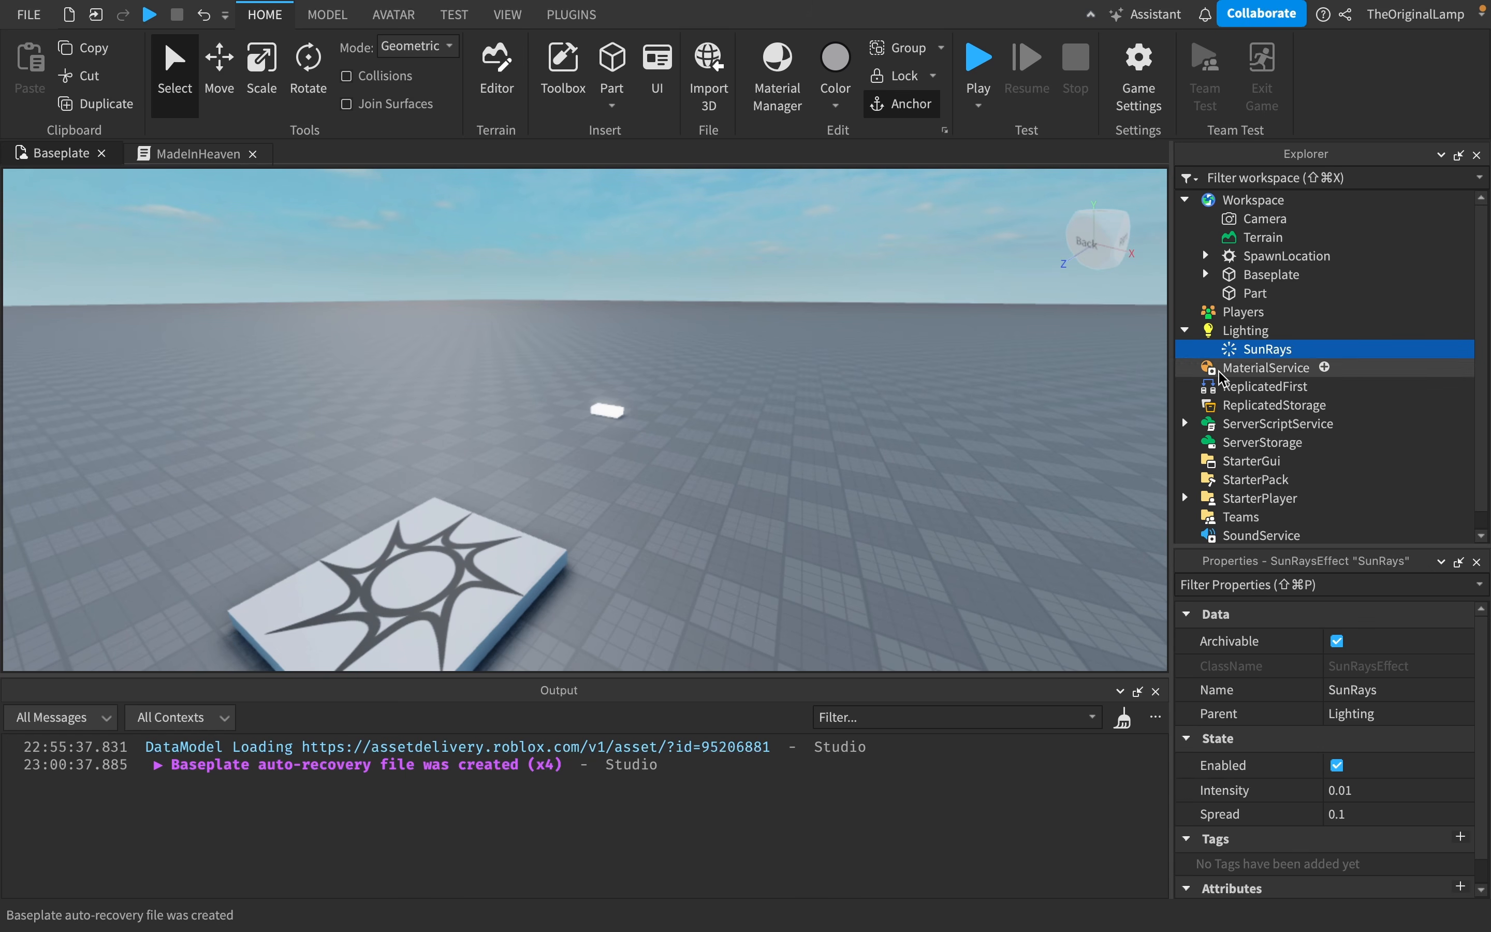
# - Set the SunRays effect's Intensity to 1 and its Spread to 1
pyautogui.moveTo(911, 531); pyautogui.dragTo(912, 531, button='right')
pyautogui.click(1411, 795)
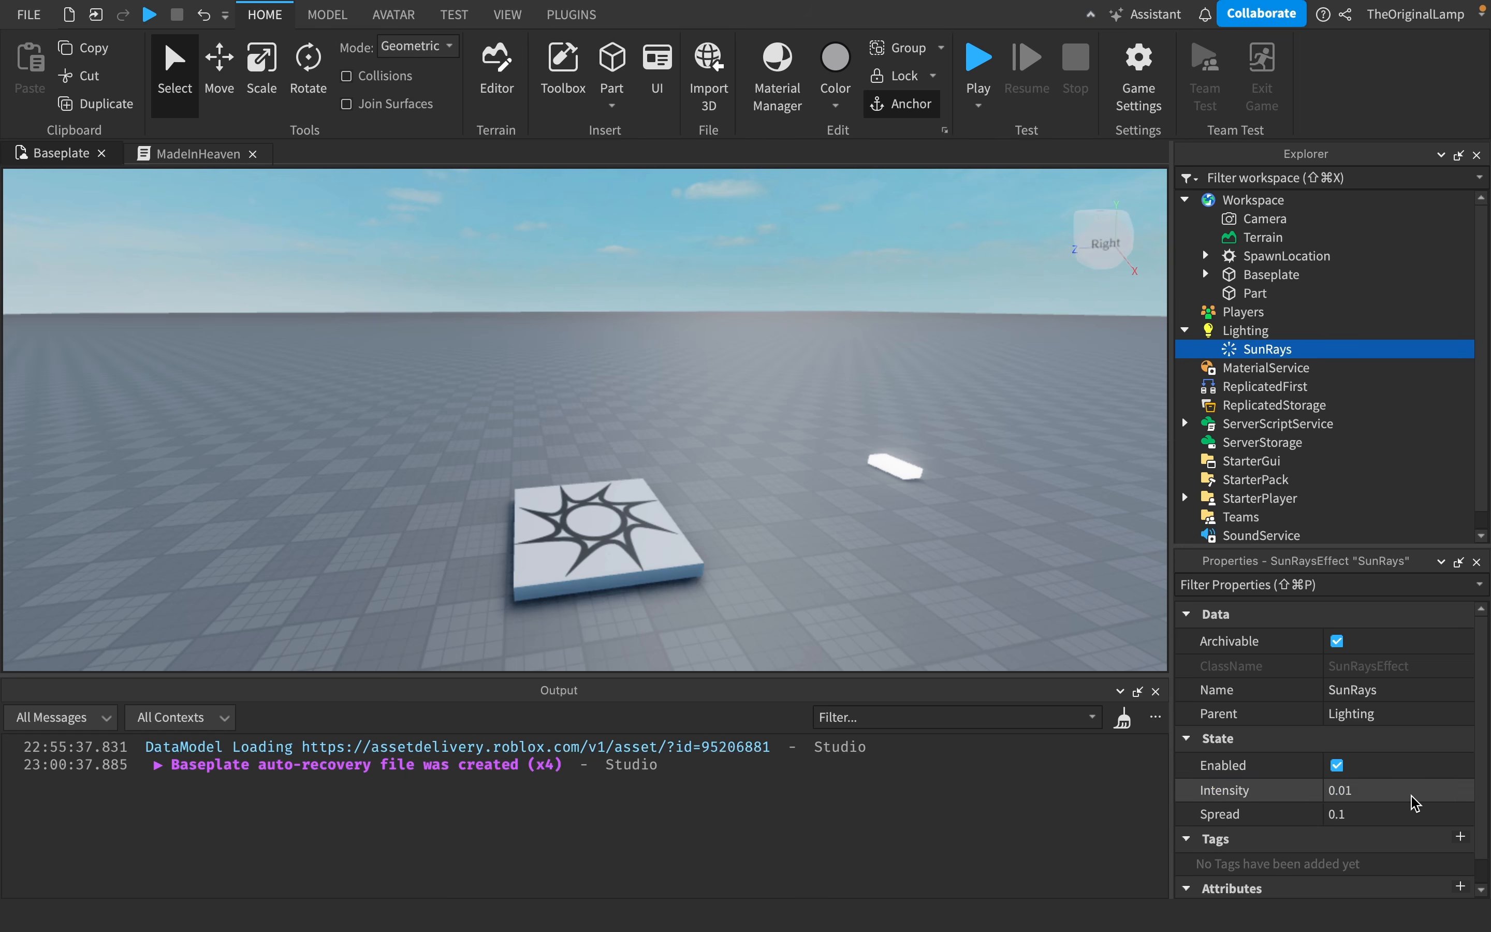
pyautogui.moveTo(1409, 796); pyautogui.dragTo(1419, 797)
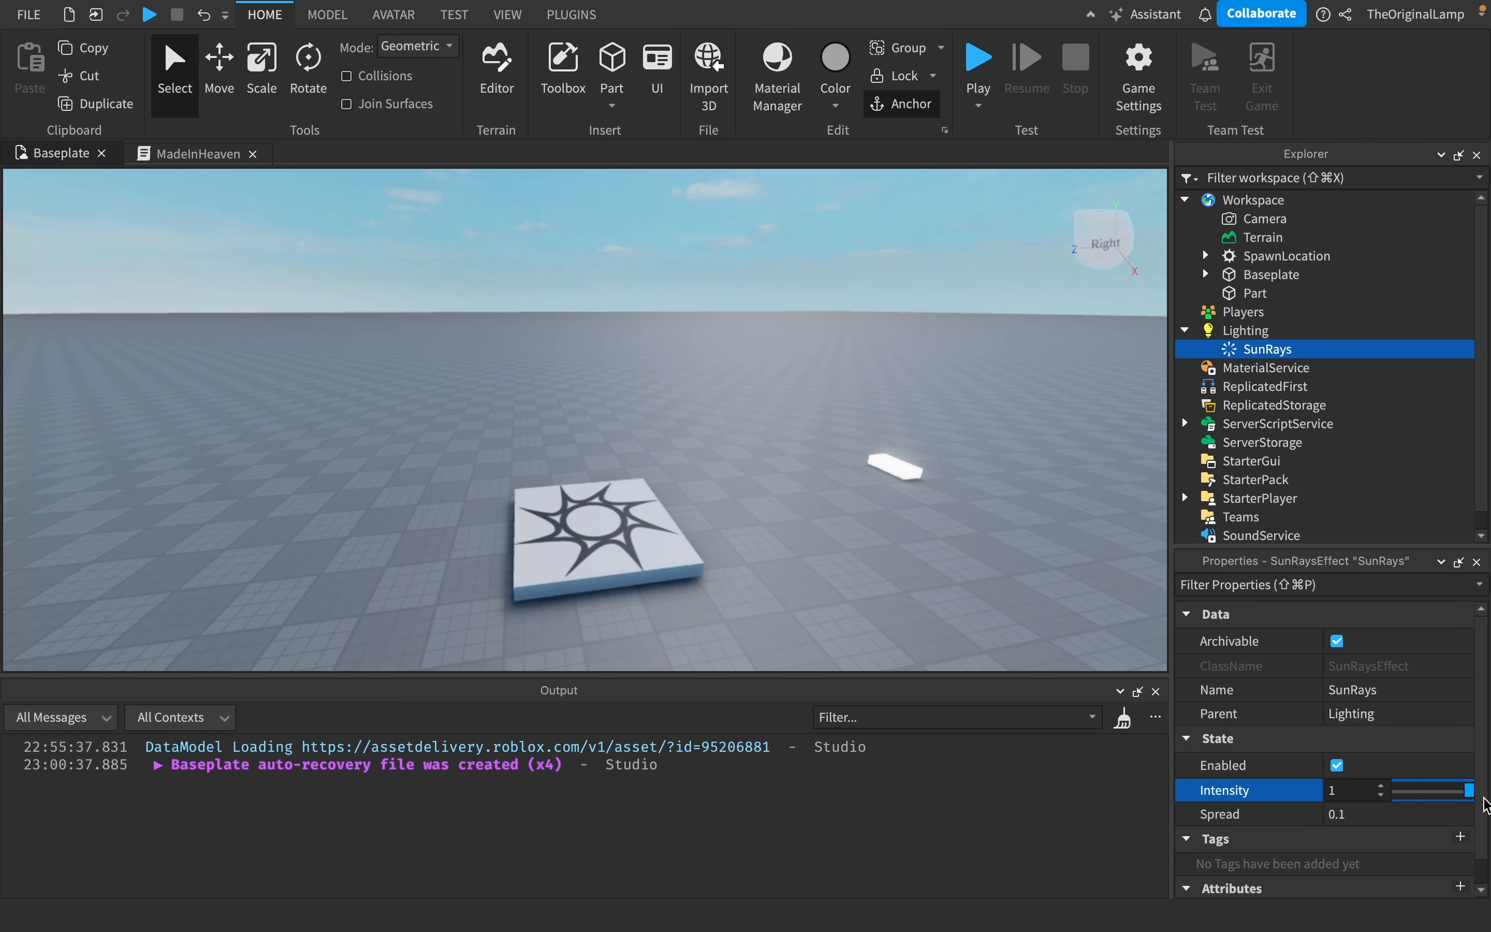
pyautogui.click(1404, 814)
pyautogui.moveTo(1405, 812); pyautogui.dragTo(1477, 827)
# - Try a SunRays Intensity of 0.286 and return it to 1, comparing the glare around the sun and over the baseplate
pyautogui.moveTo(1049, 633); pyautogui.dragTo(1054, 641, button='right')
pyautogui.click(1374, 798)
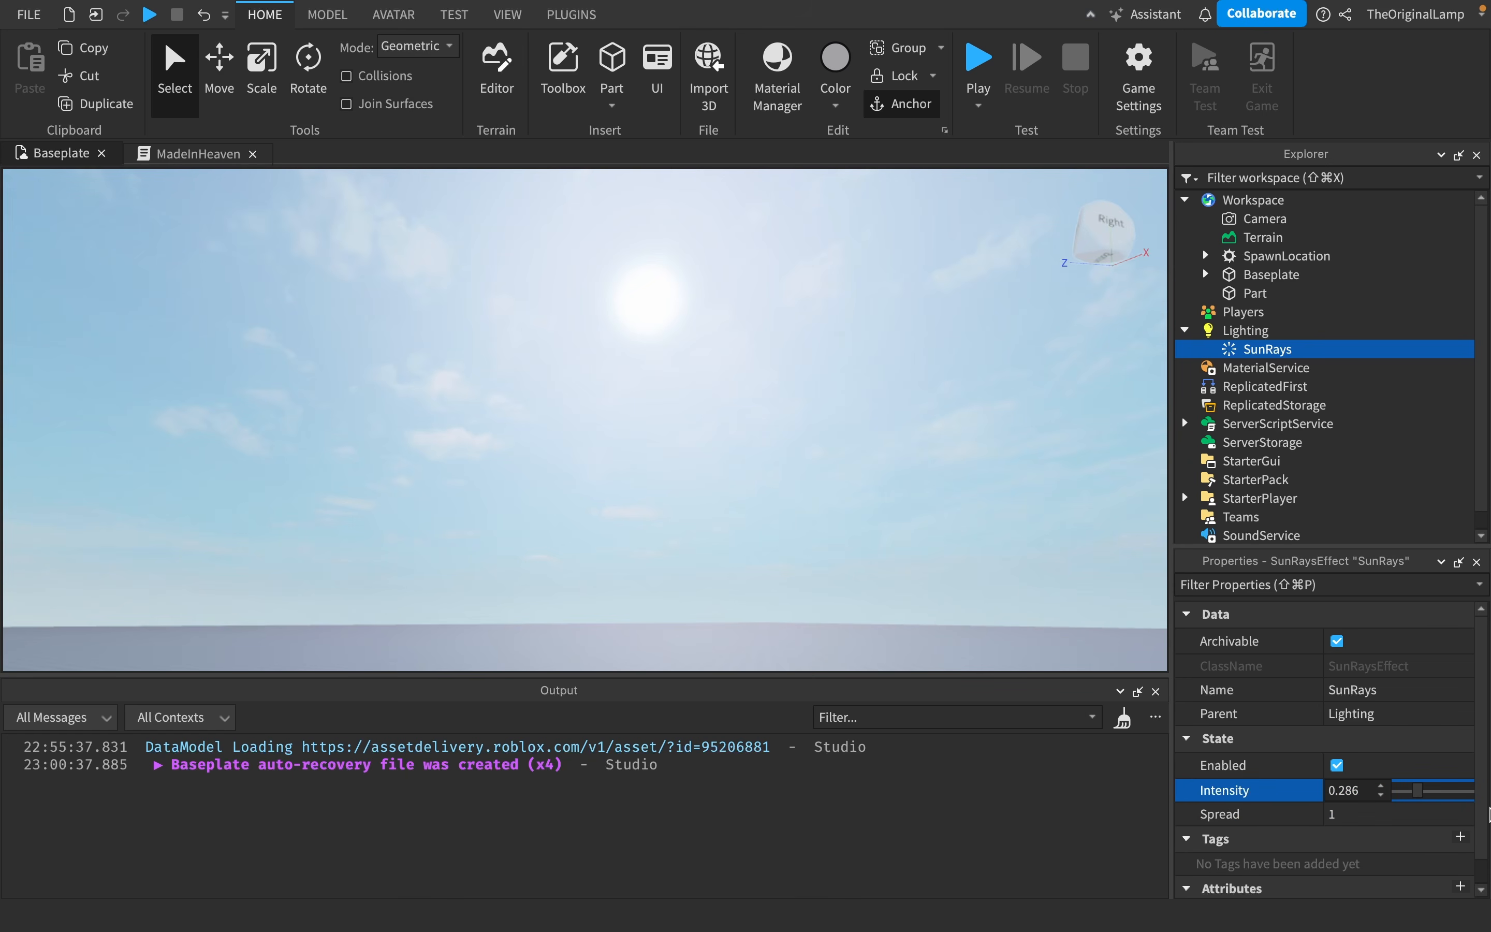
pyautogui.moveTo(1417, 791); pyautogui.dragTo(1485, 795)
pyautogui.moveTo(1056, 547); pyautogui.dragTo(1056, 548, button='right')
pyautogui.click(1416, 795)
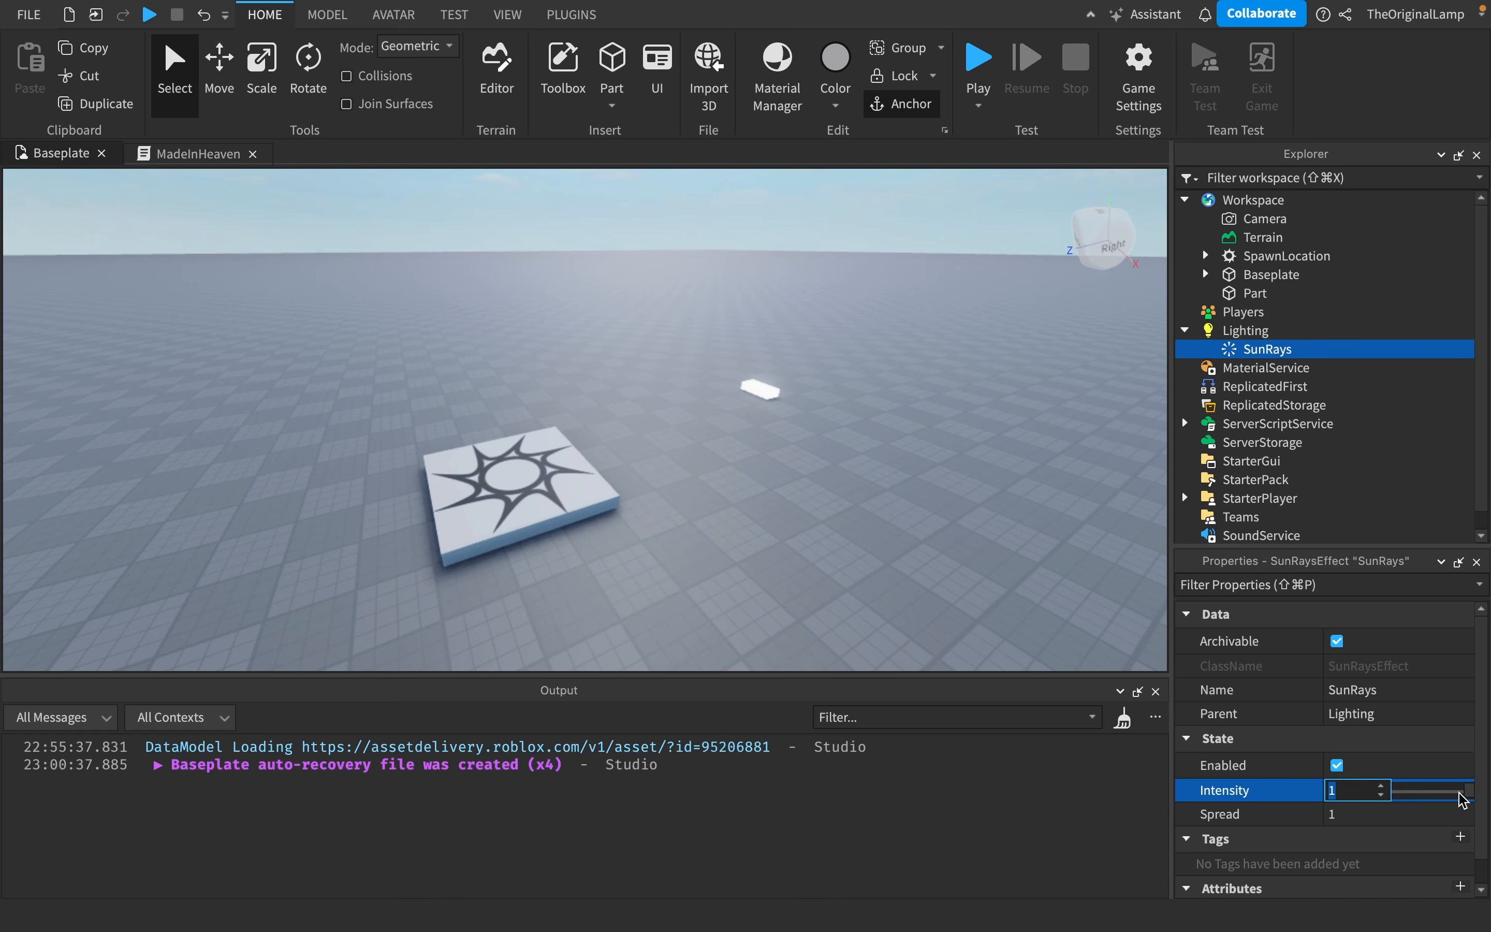
pyautogui.moveTo(1463, 797)
pyautogui.mouseDown()
pyautogui.moveTo(1349, 790)
pyautogui.moveTo(1471, 801)
pyautogui.mouseUp()
pyautogui.moveTo(908, 414); pyautogui.dragTo(908, 414, button='right')
pyautogui.click(1420, 793)
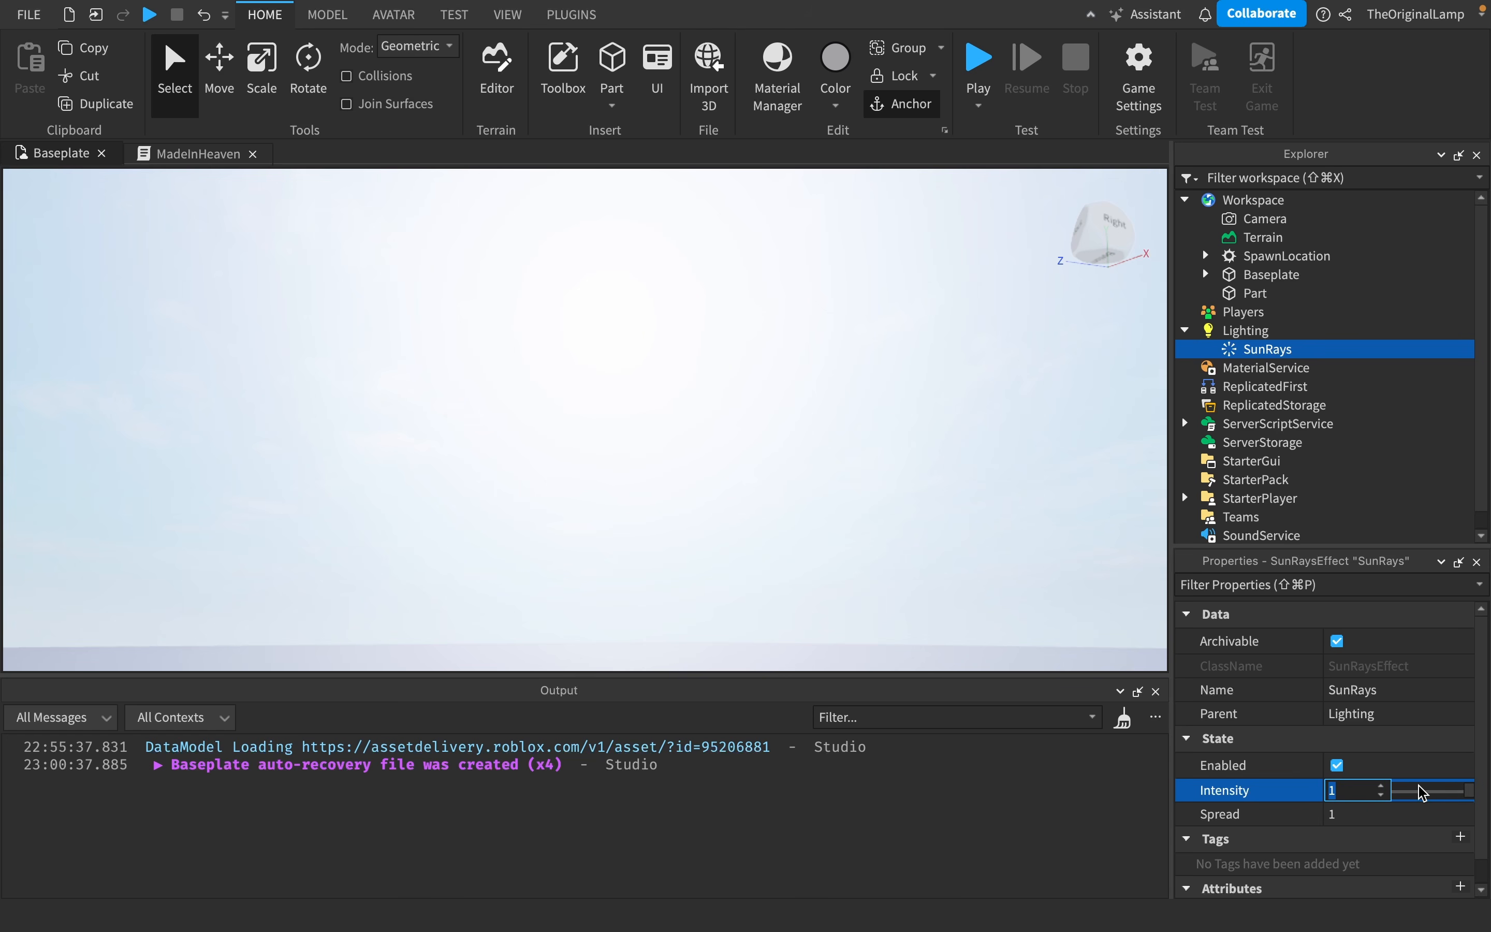
# - Lower the SunRays effect's Intensity to its minimum and raise it back to its maximum
pyautogui.moveTo(1470, 797); pyautogui.dragTo(1394, 793)
pyautogui.moveTo(765, 432); pyautogui.dragTo(772, 437, button='right')
pyautogui.press('s')
pyautogui.click(1407, 795)
pyautogui.moveTo(1397, 791); pyautogui.dragTo(1482, 767)
pyautogui.moveTo(988, 462); pyautogui.dragTo(989, 463, button='right')
# - Try a SunRays Intensity of 0.471 with a Spread of 0
pyautogui.click(1441, 796)
pyautogui.moveTo(1471, 795); pyautogui.dragTo(1346, 815)
pyautogui.click(1426, 814)
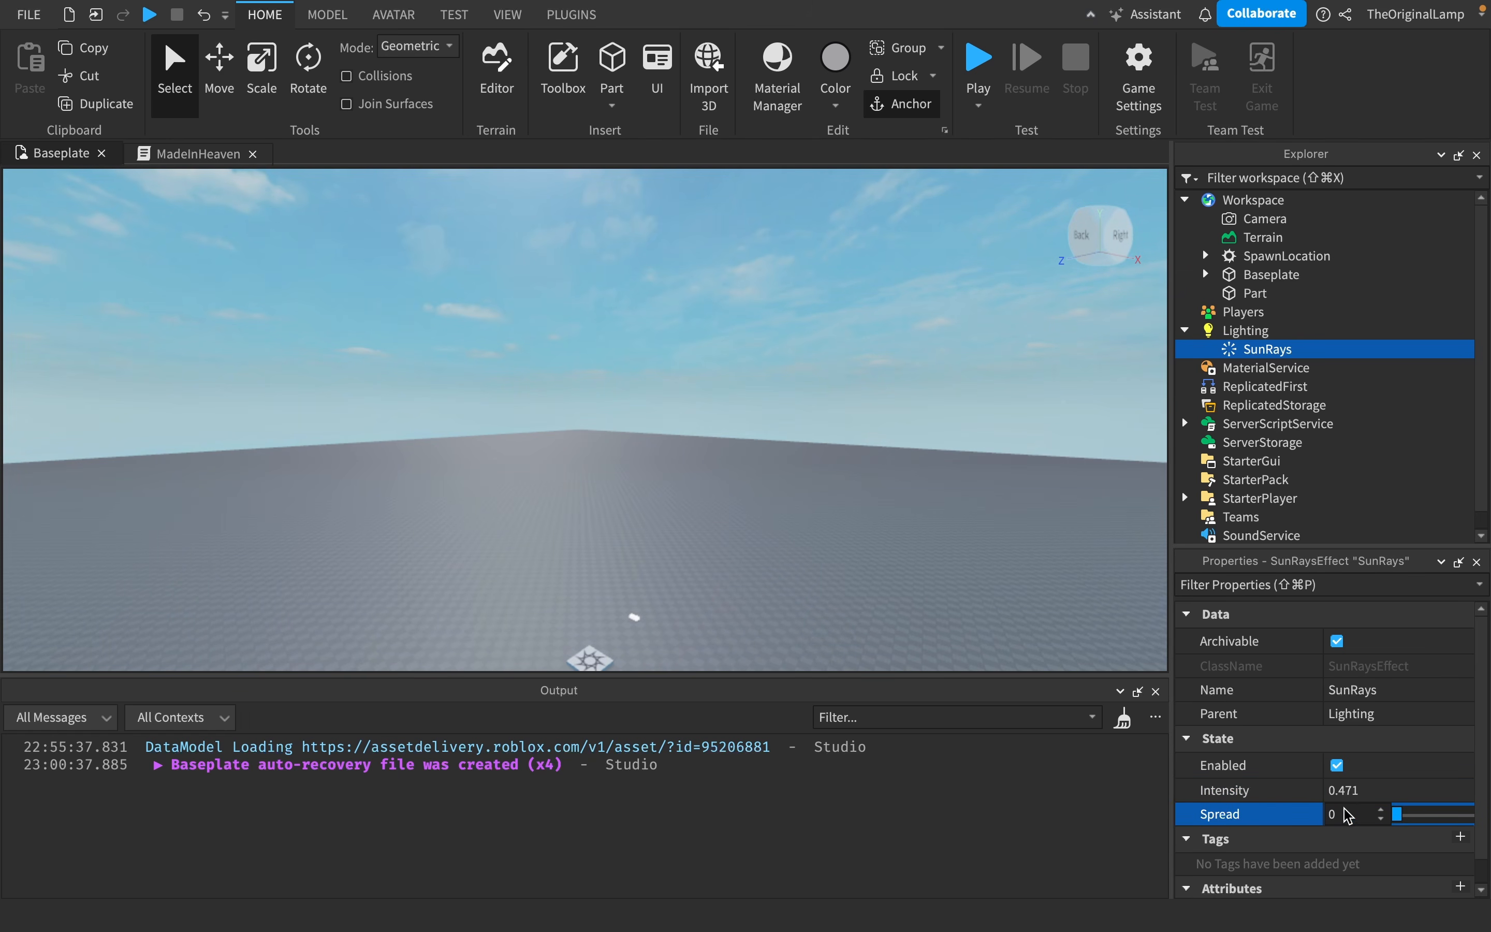
# - Facing the sun, set the SunRays effect's Intensity to 1 and its Spread to 1 again
pyautogui.moveTo(968, 550); pyautogui.dragTo(985, 533, button='right')
pyautogui.click(1469, 795)
pyautogui.moveTo(1430, 792); pyautogui.dragTo(1480, 799)
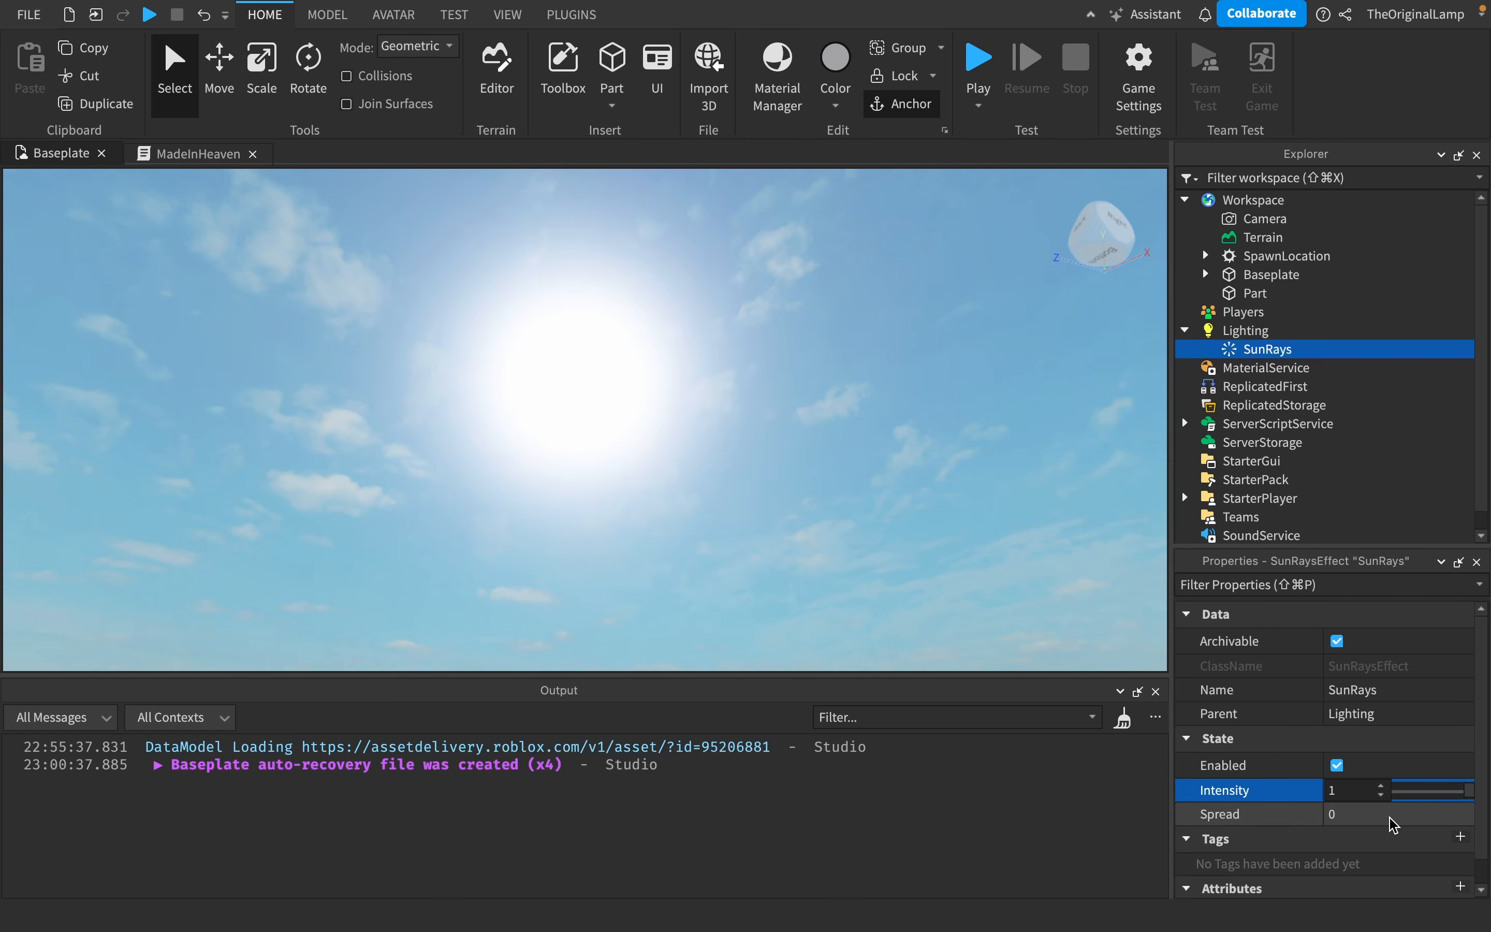
pyautogui.click(1391, 815)
pyautogui.moveTo(1391, 815); pyautogui.dragTo(1476, 816)
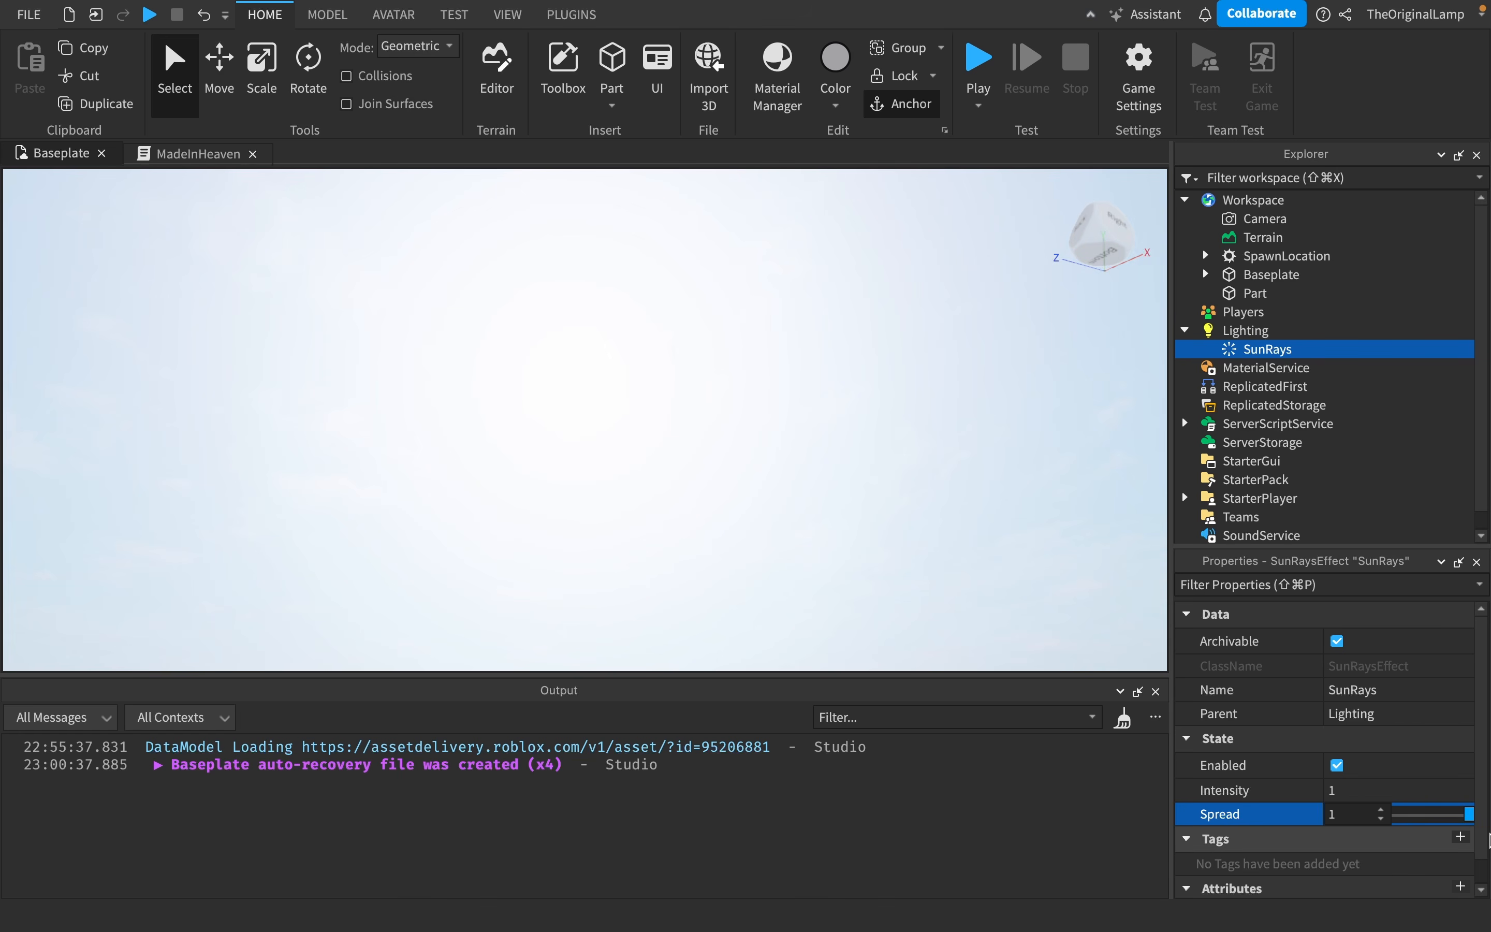
pyautogui.moveTo(1001, 599); pyautogui.dragTo(1005, 601, button='right')
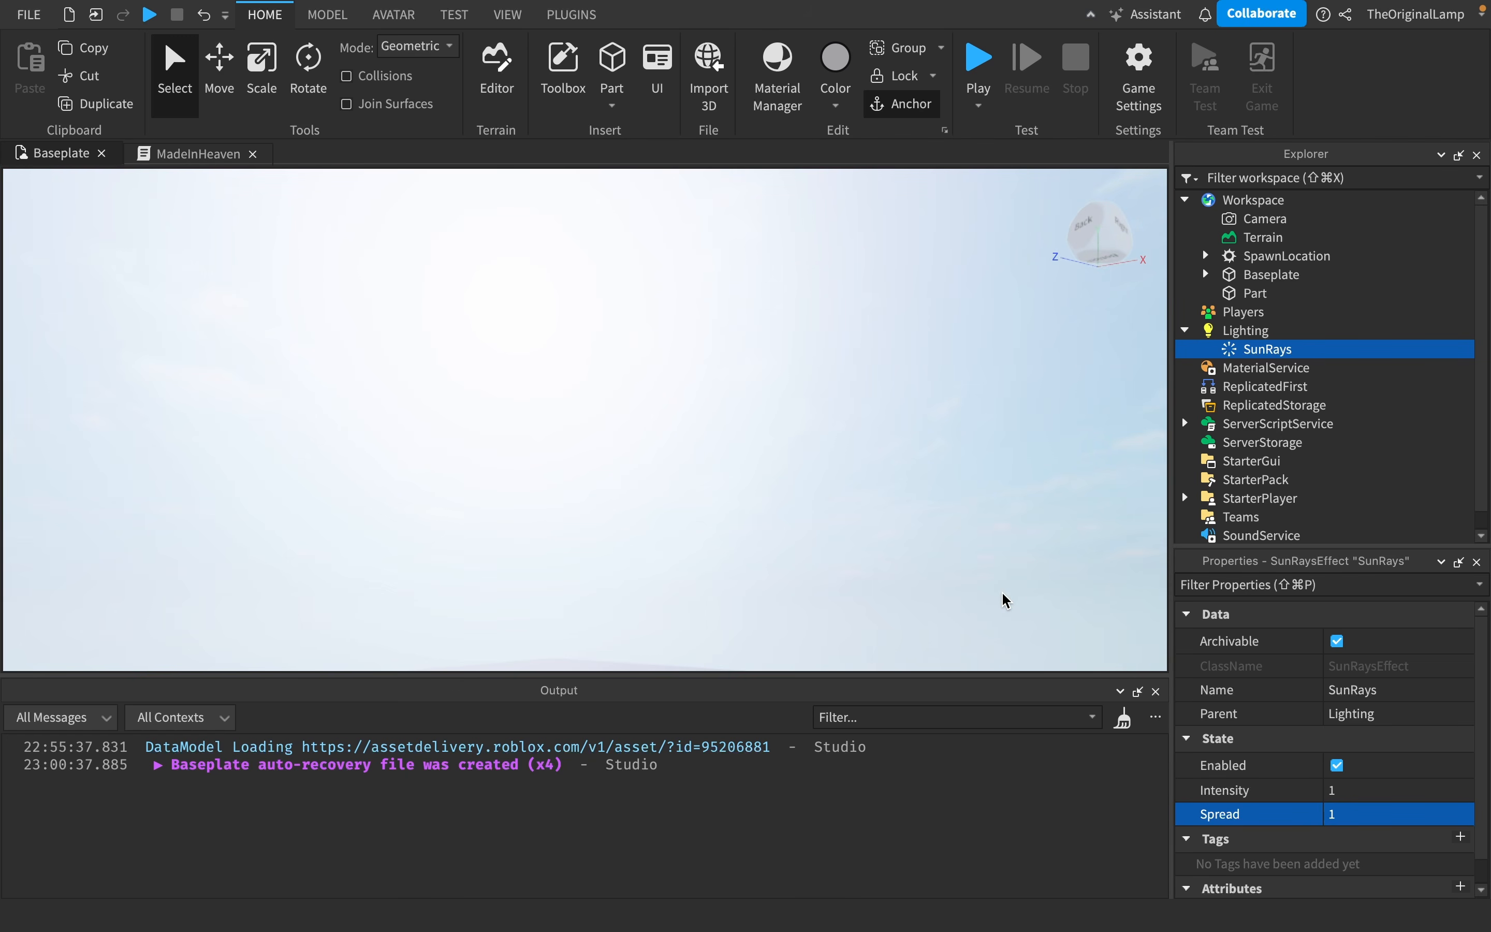
# - Delete the SunRays effect from Lighting
pyautogui.doubleClick(1229, 342)
pyautogui.click(1230, 342)
pyautogui.click(1239, 333)
pyautogui.click(1235, 349)
pyautogui.press('Delete')
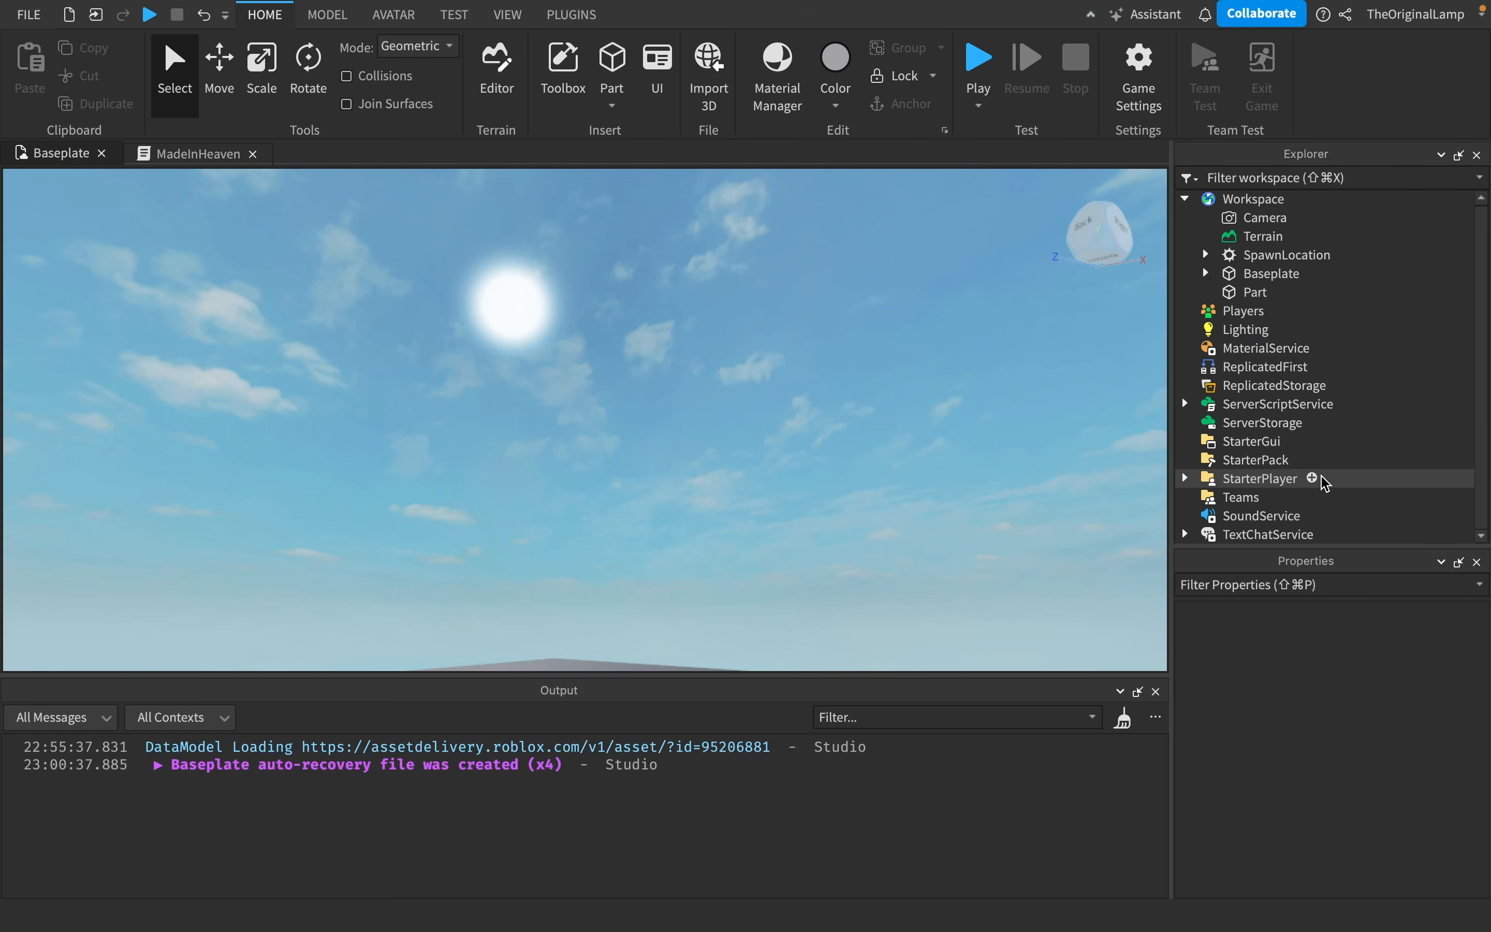
# - Expand ServerScriptService and open its MadeInHeaven script for editing
pyautogui.click(1185, 534)
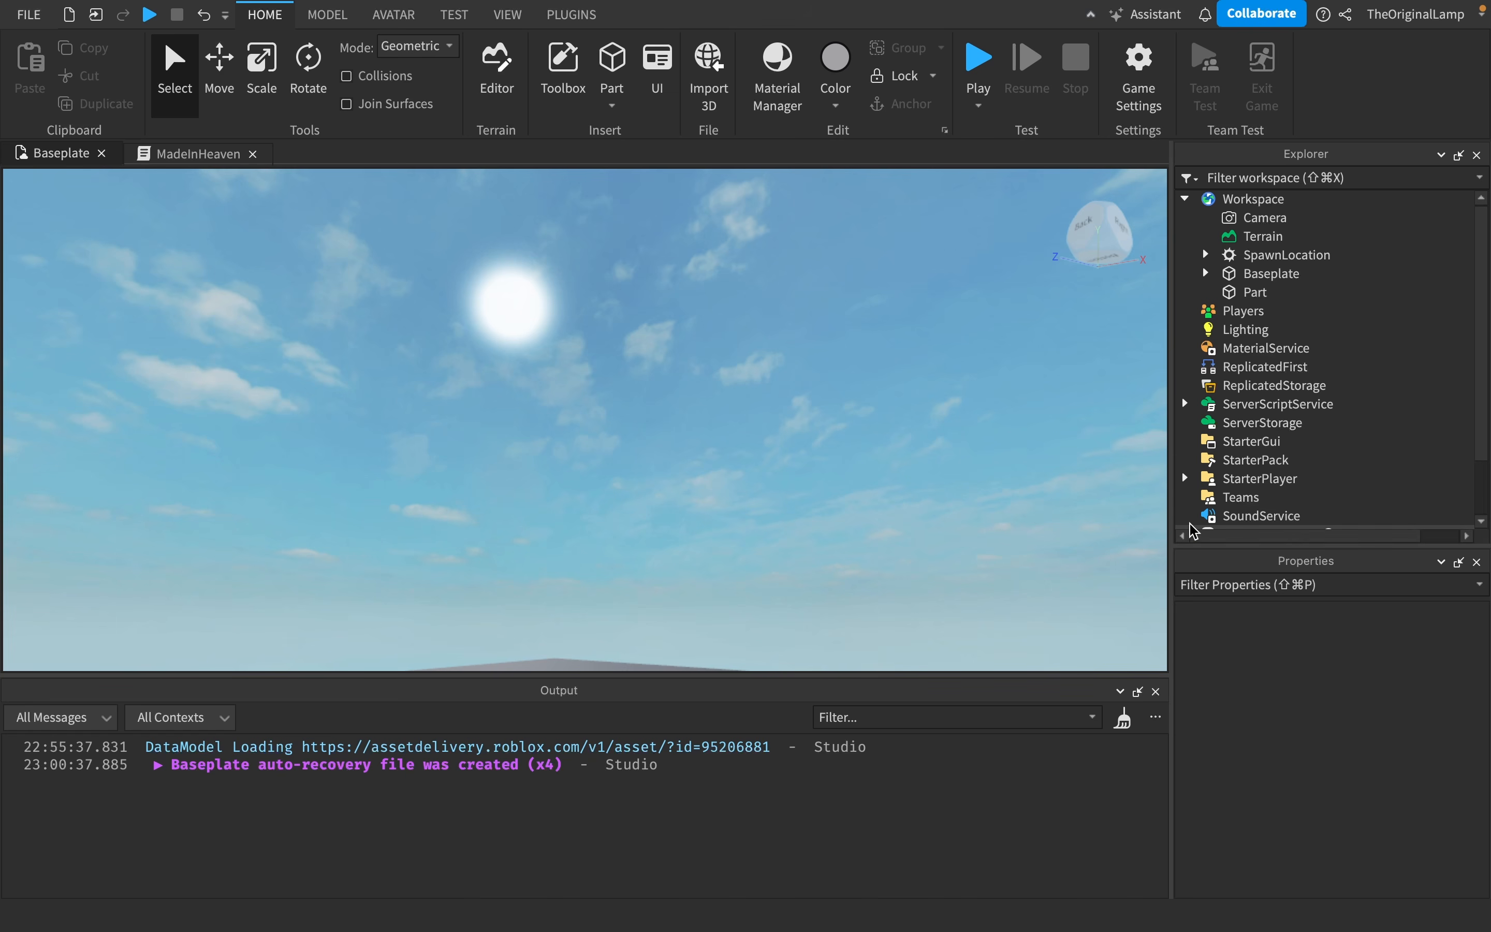
pyautogui.scroll(-3, 1189, 531)
pyautogui.click(1185, 463)
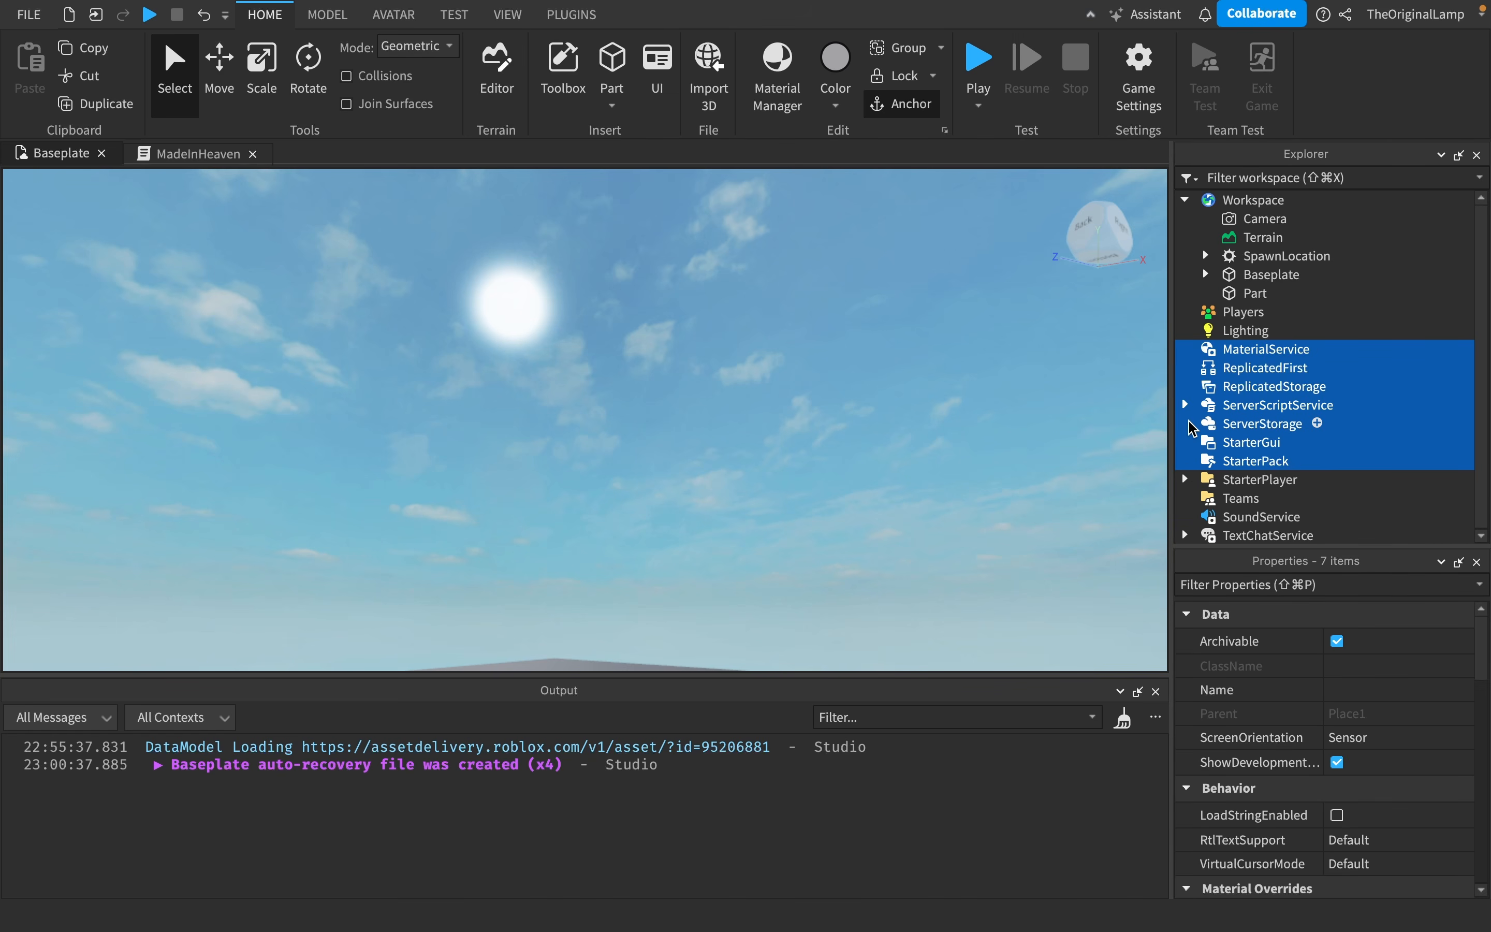
pyautogui.click(1190, 424)
pyautogui.click(1186, 403)
pyautogui.doubleClick(1251, 425)
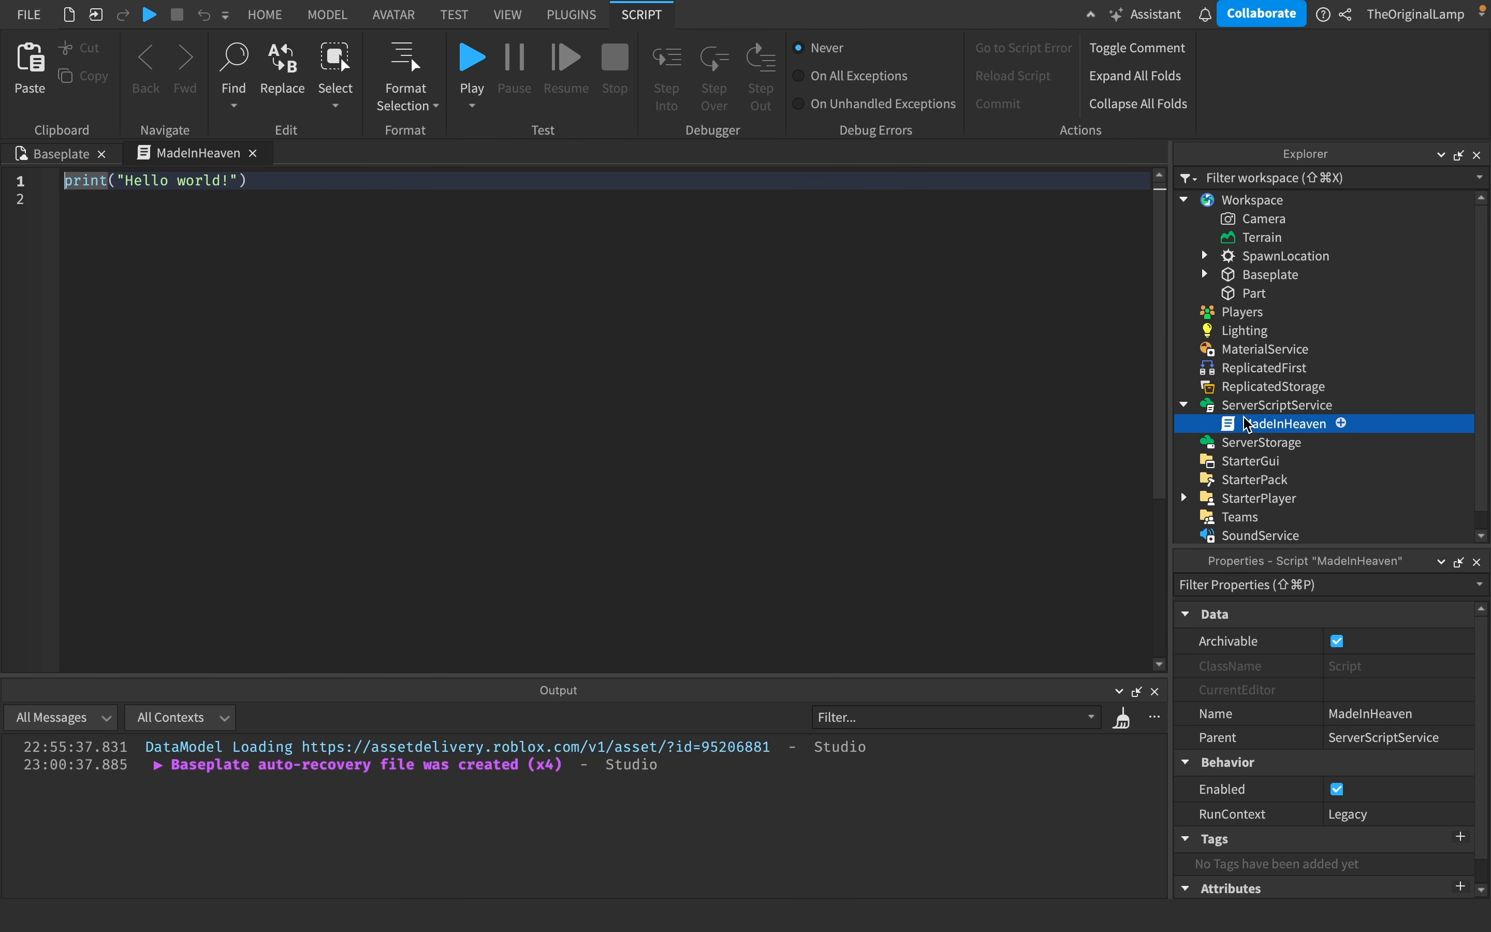
# - Replace the script's print line with game.Lighting.TimeOfDay = "", checking the property name against Lighting's properties
pyautogui.click(1264, 333)
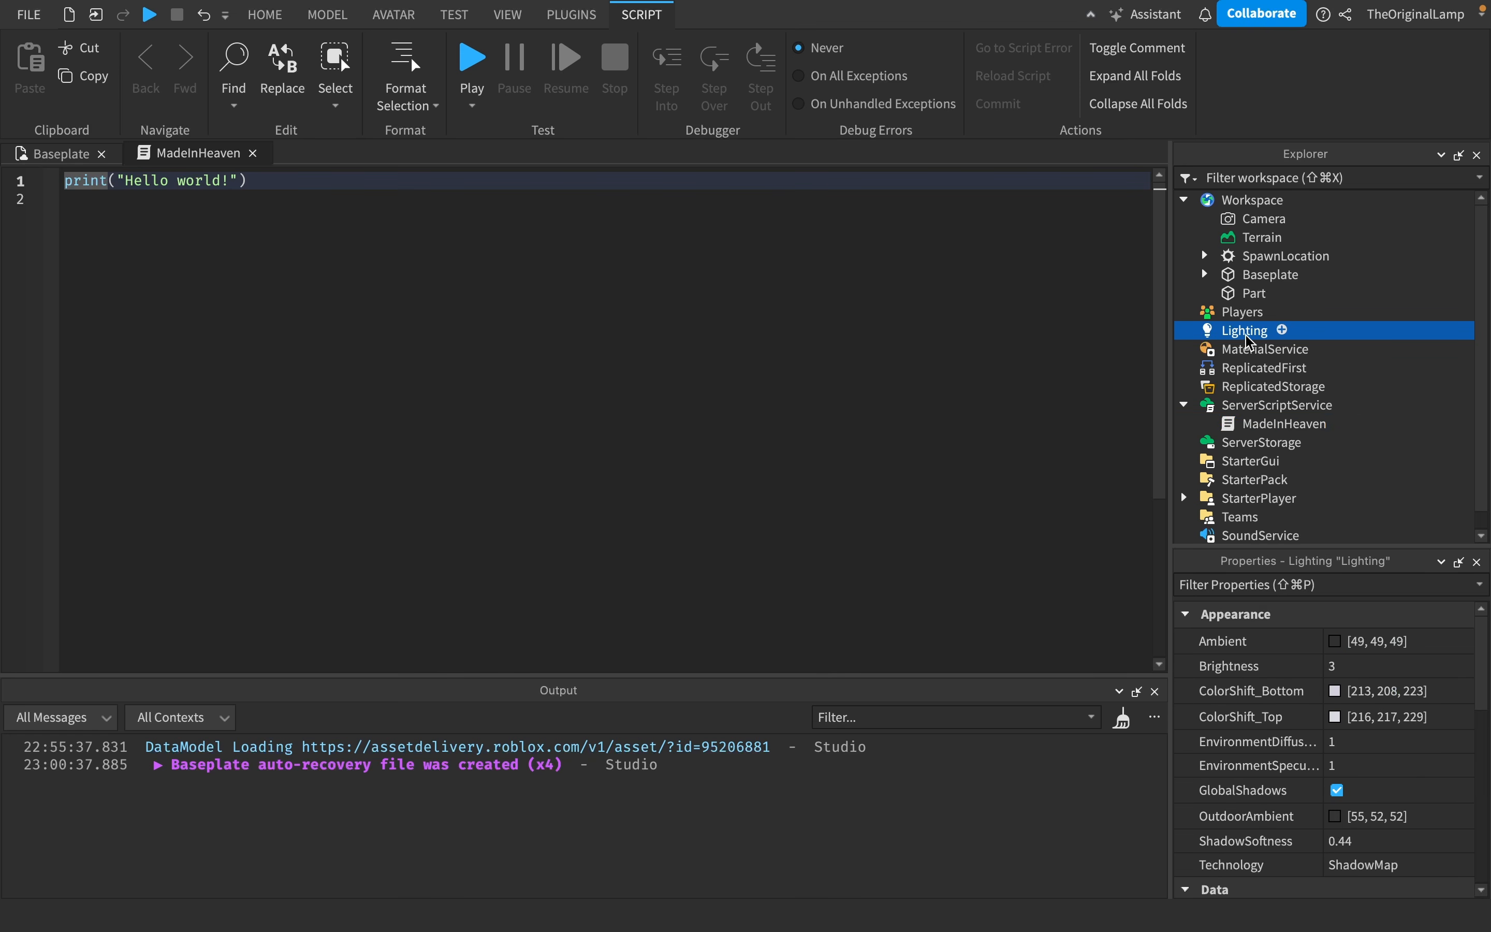
pyautogui.scroll(-5, 1354, 755)
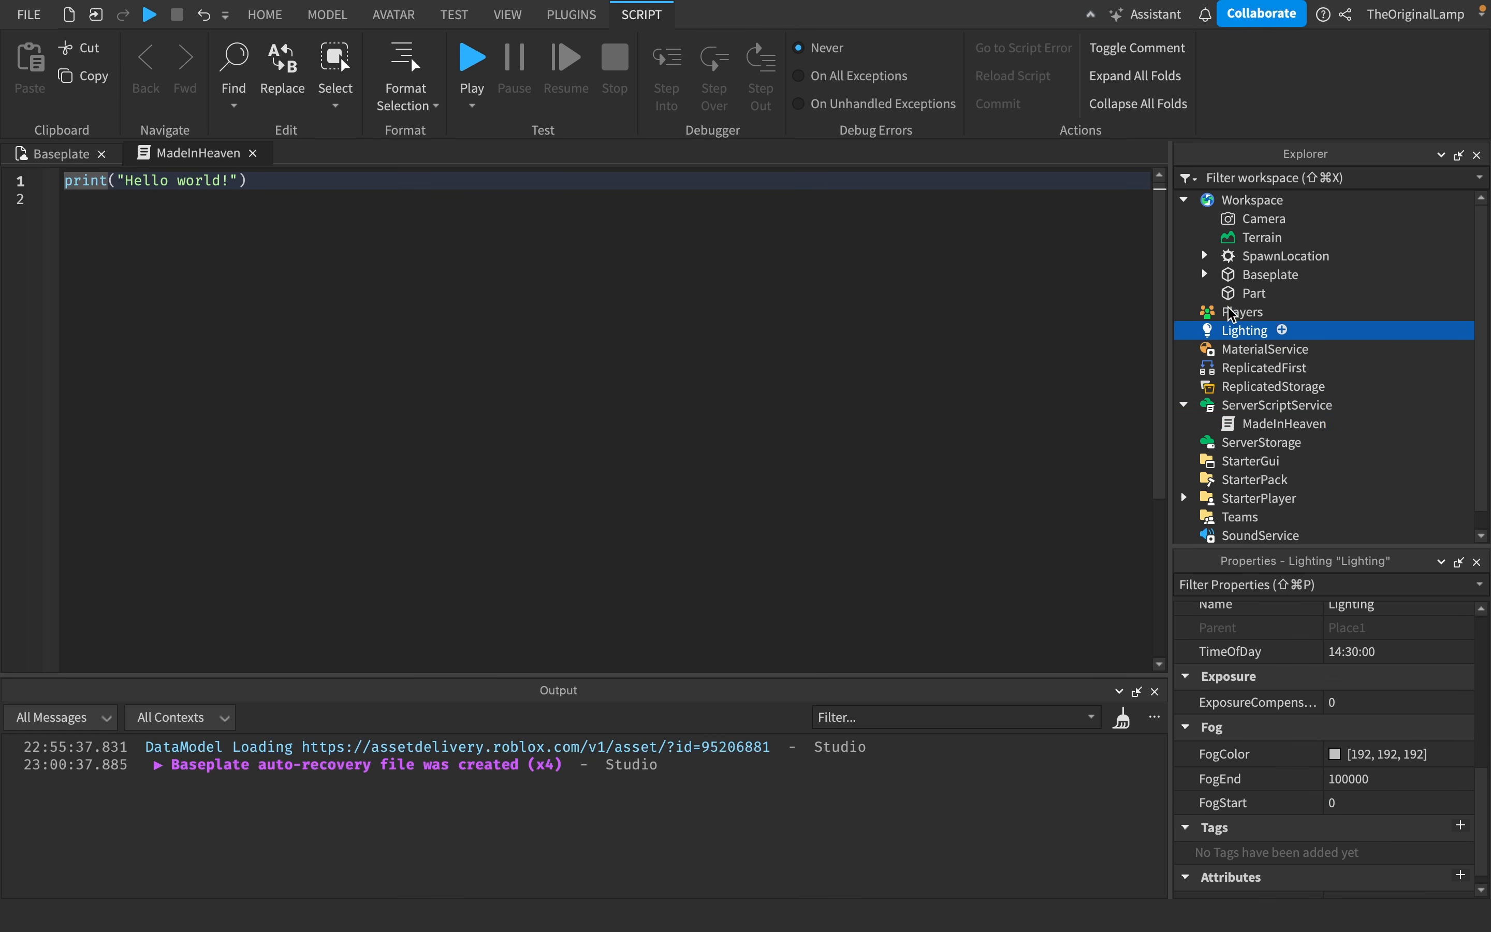
pyautogui.moveTo(278, 183); pyautogui.dragTo(3, 147)
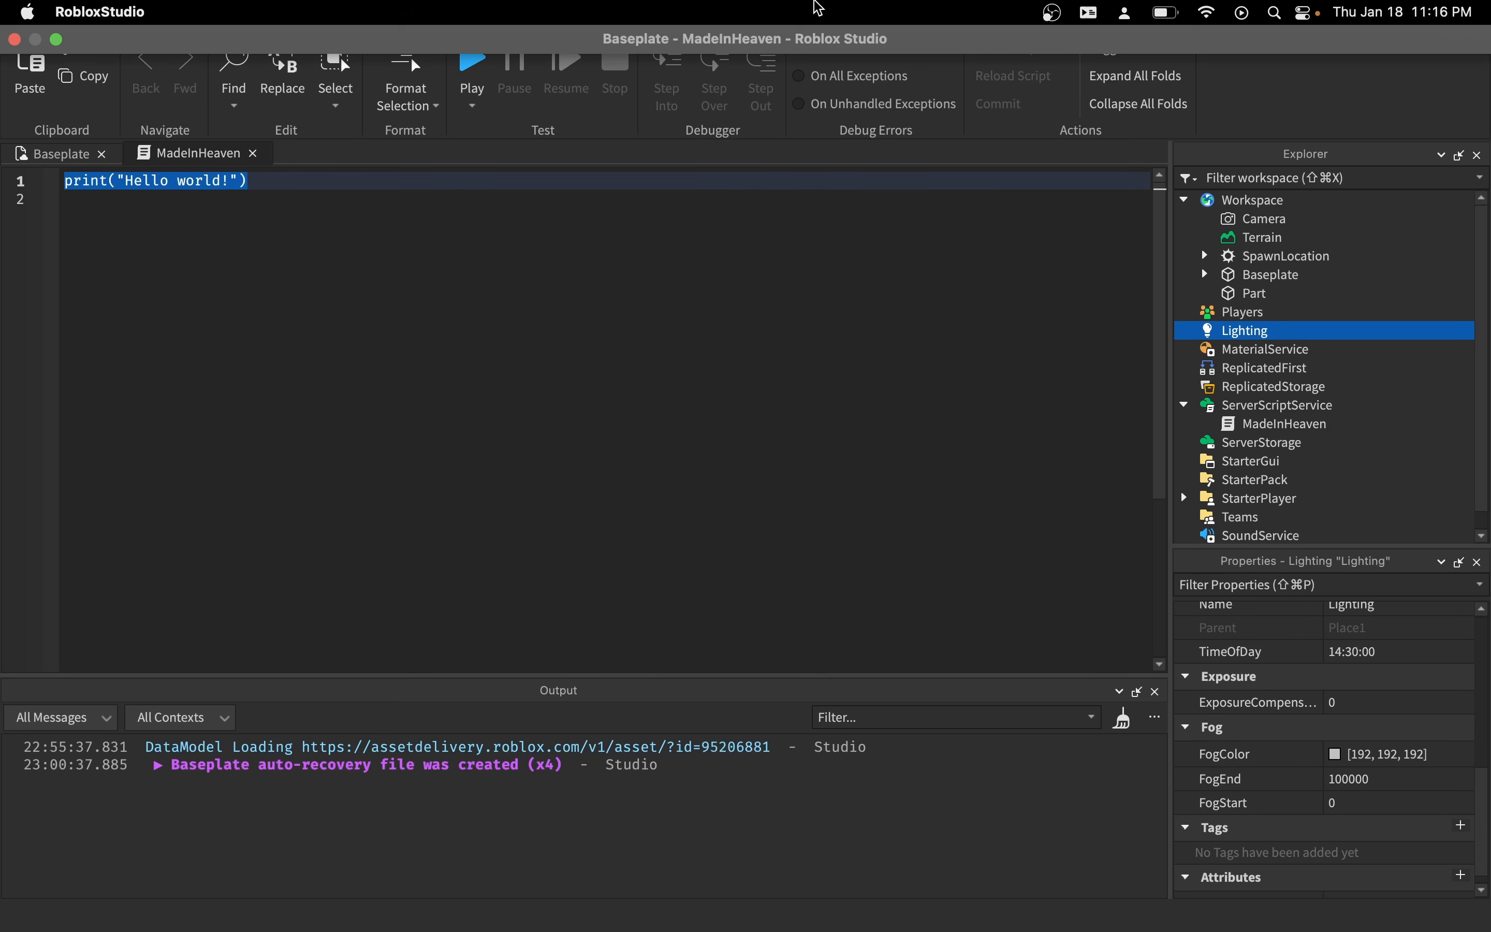
pyautogui.write('game.l')
pyautogui.press('Tab')
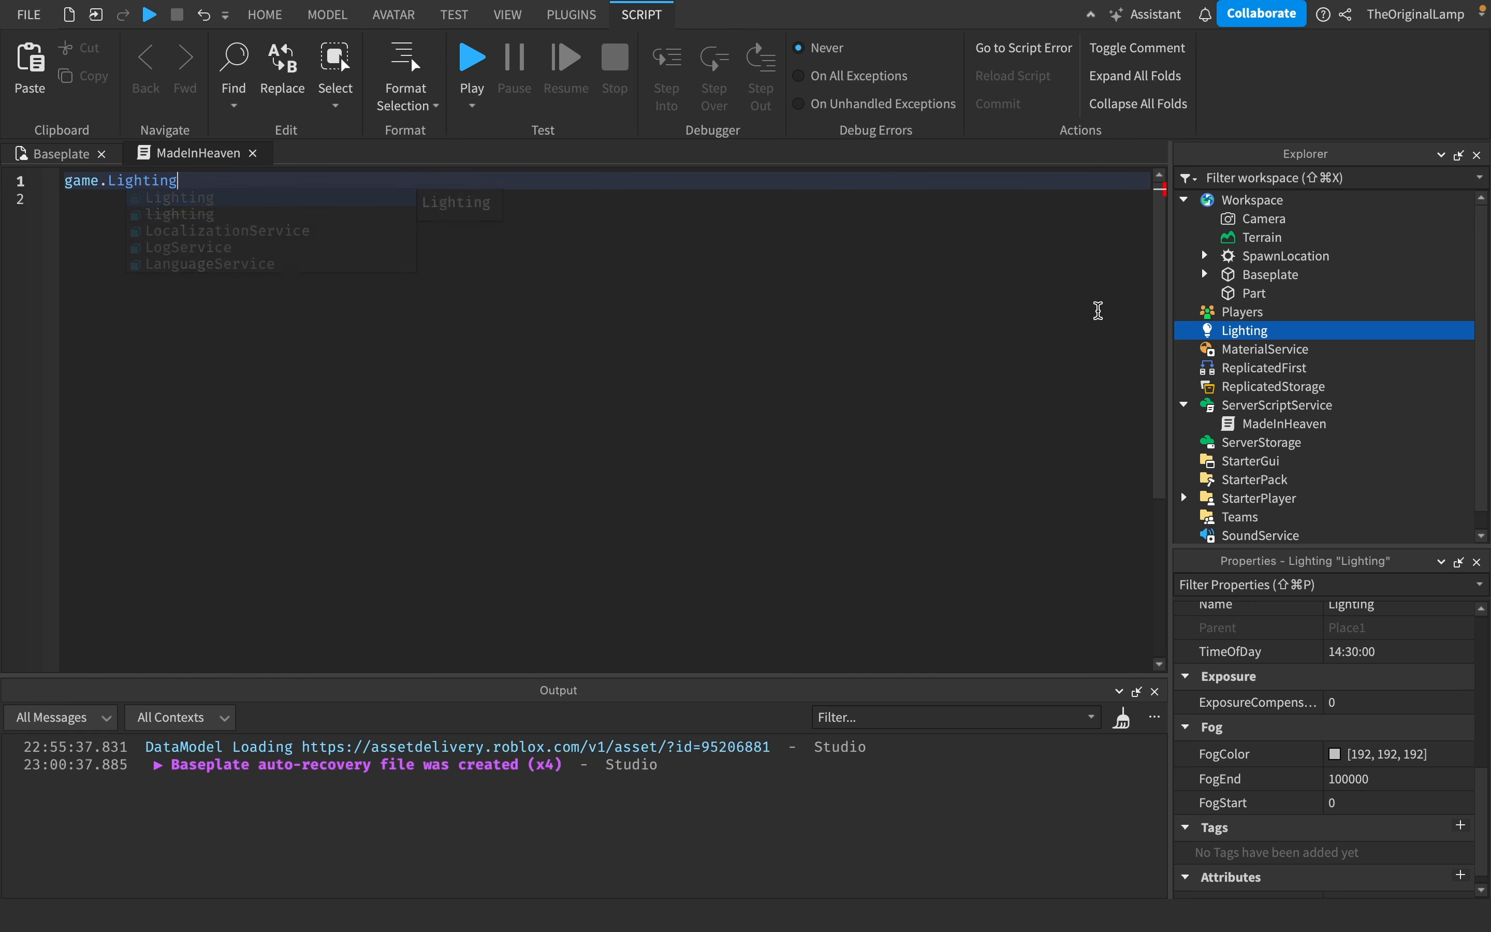
pyautogui.write('.')
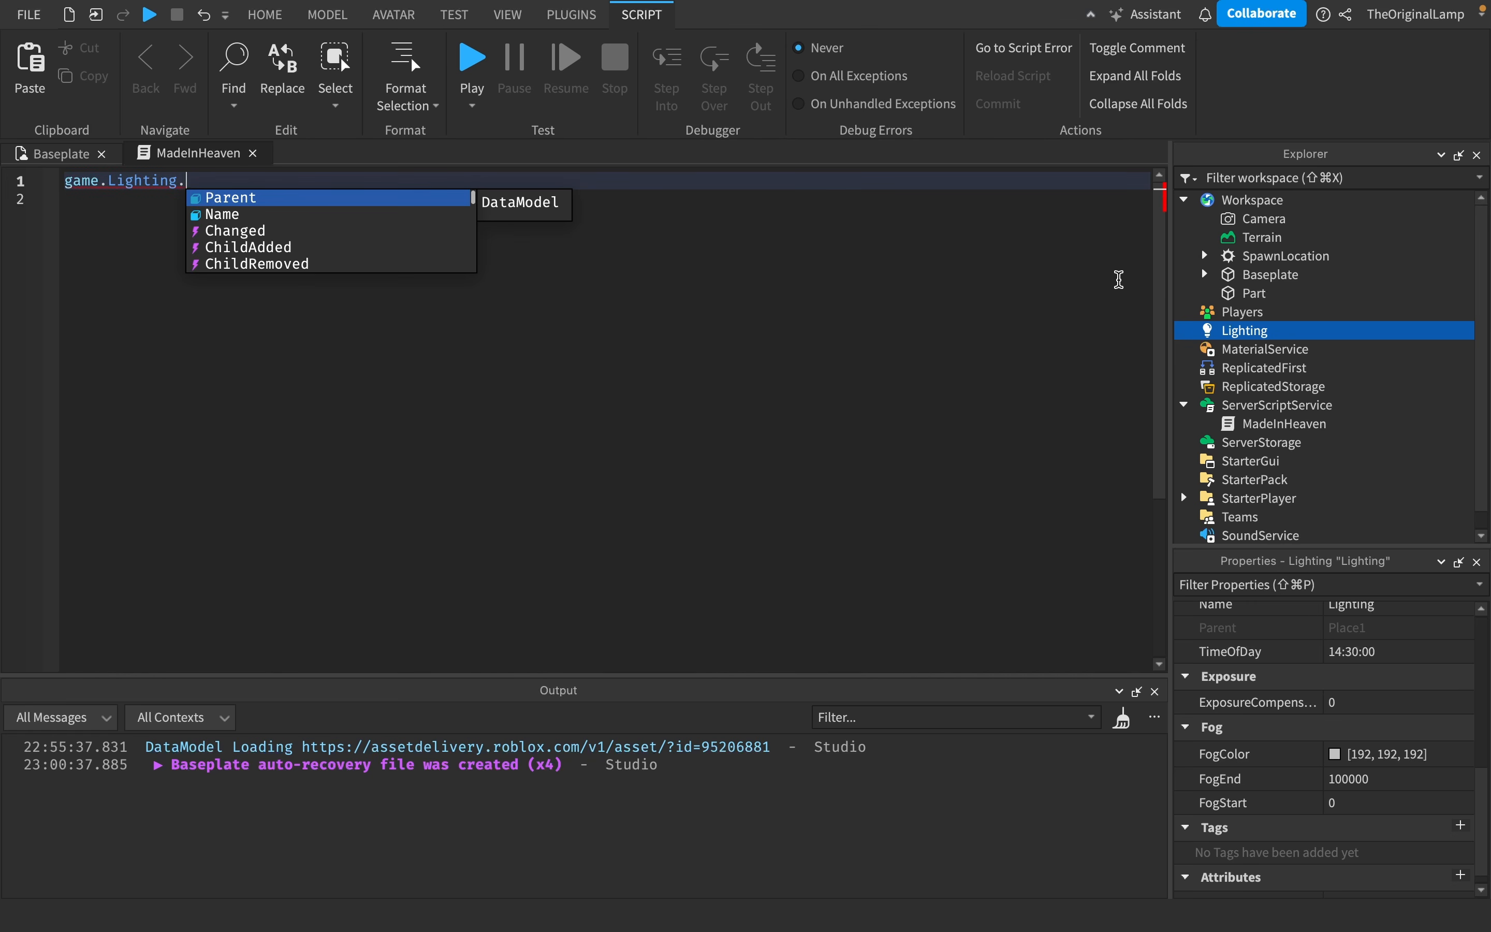
pyautogui.scroll(3, 1380, 657)
pyautogui.write('TimeOfDay')
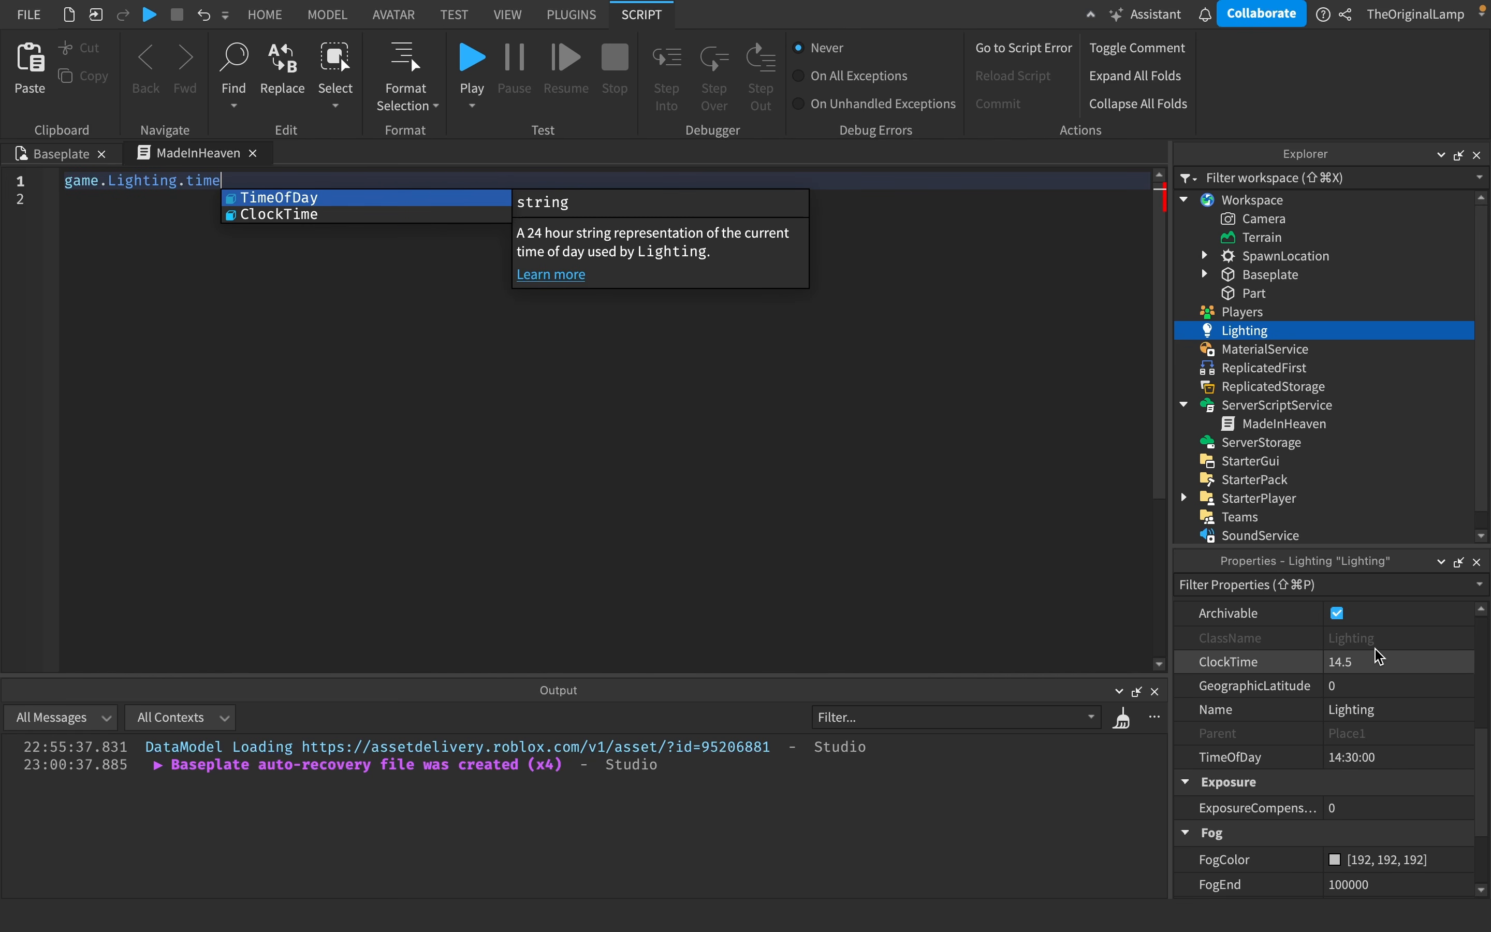
pyautogui.write(' = ""')
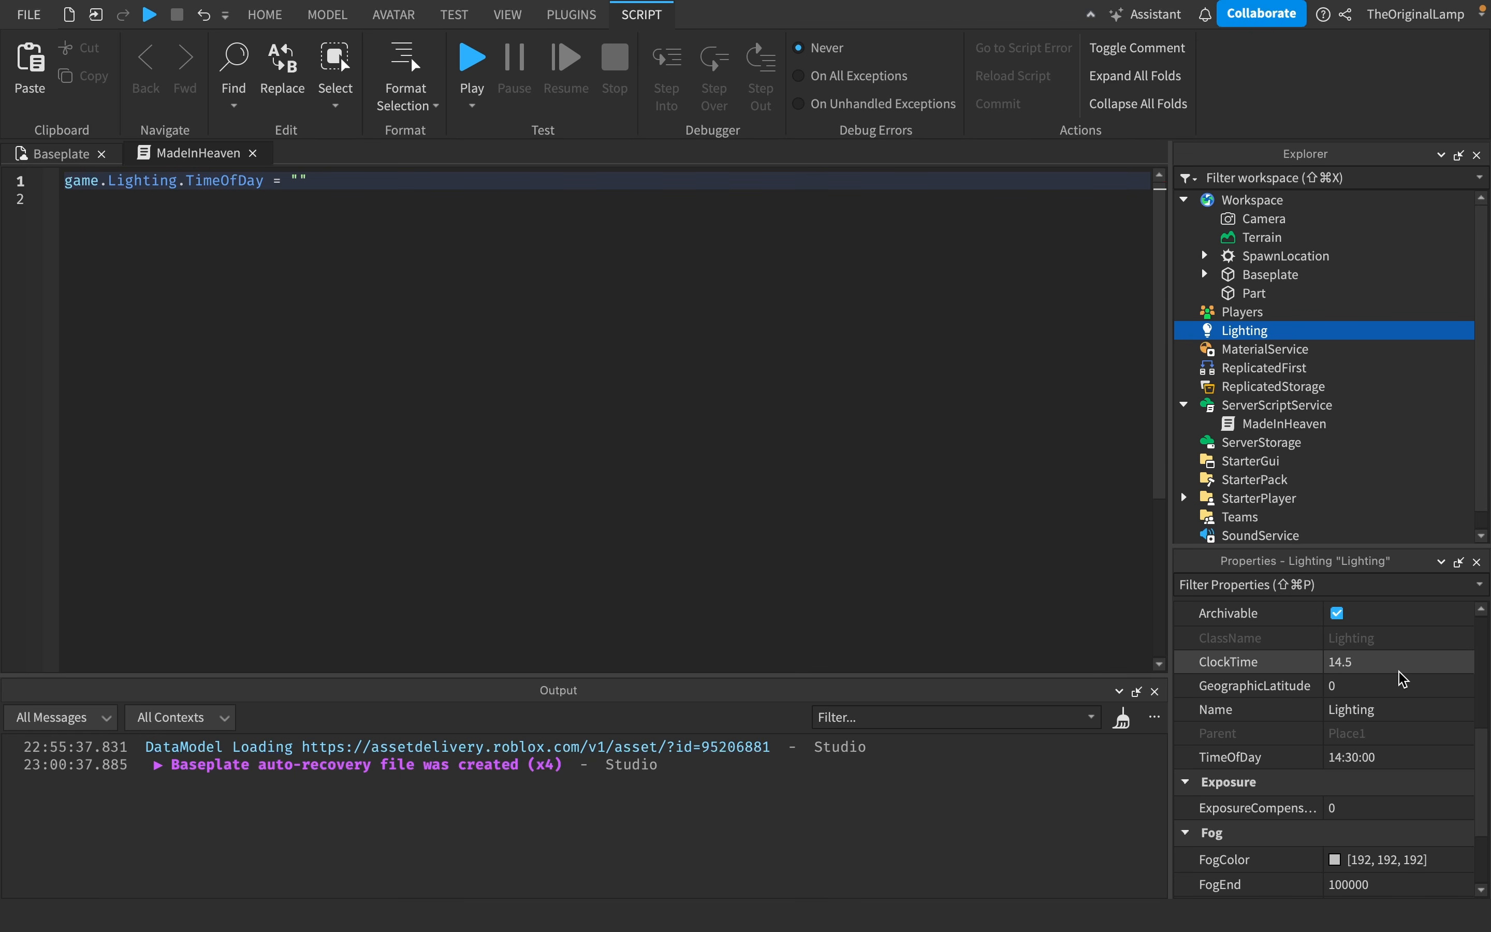
# - Fill in the TimeOfDay string in the script as "01::00:00"
pyautogui.write('1::')
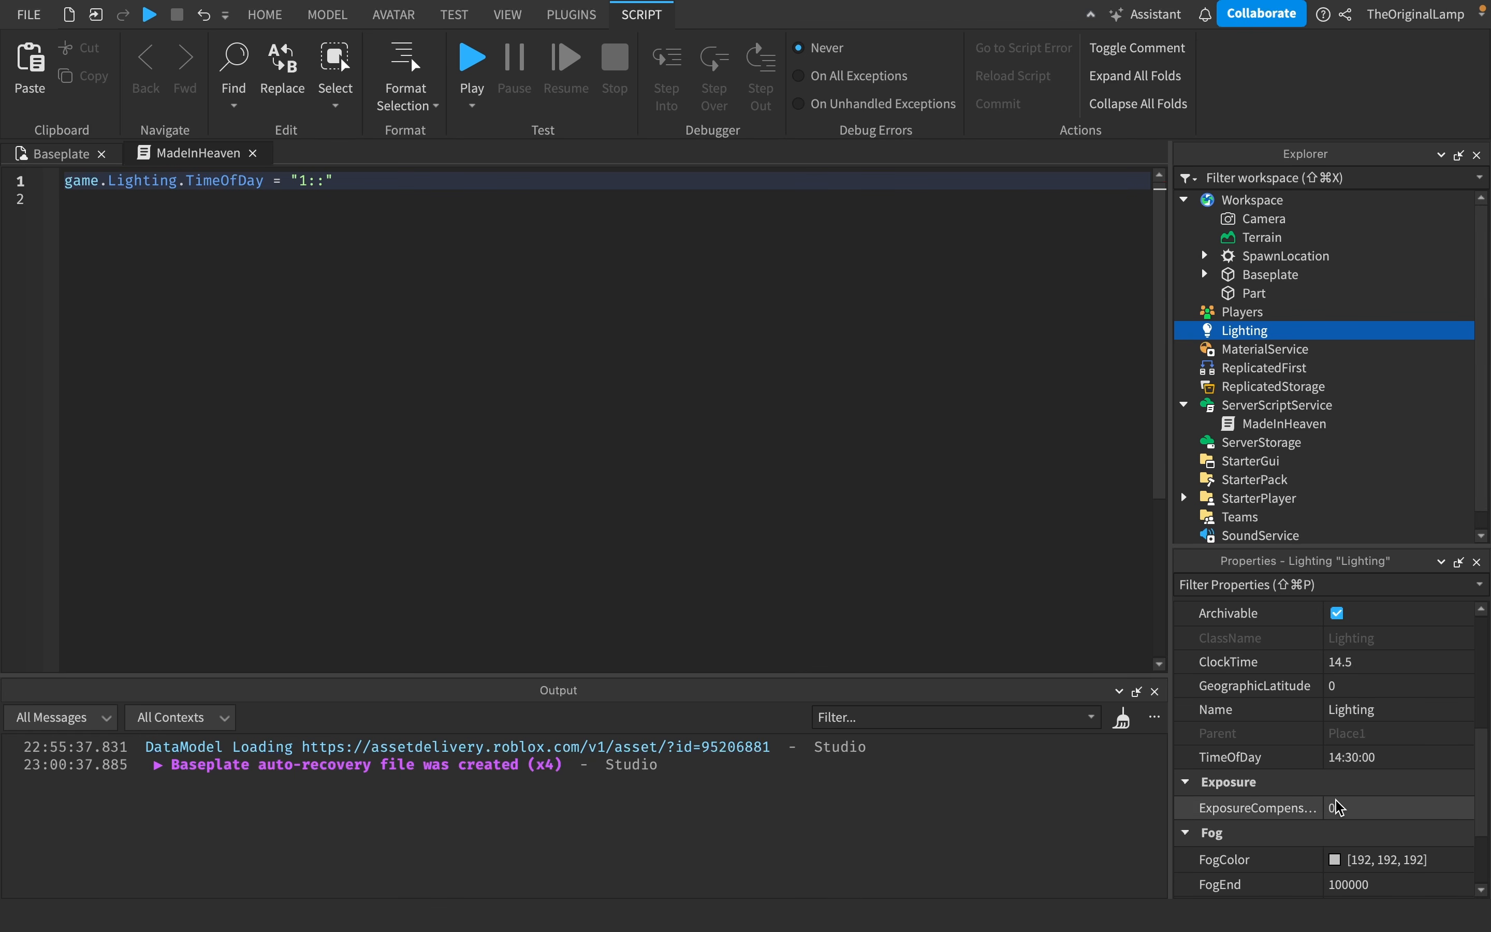
pyautogui.moveTo(1232, 758)
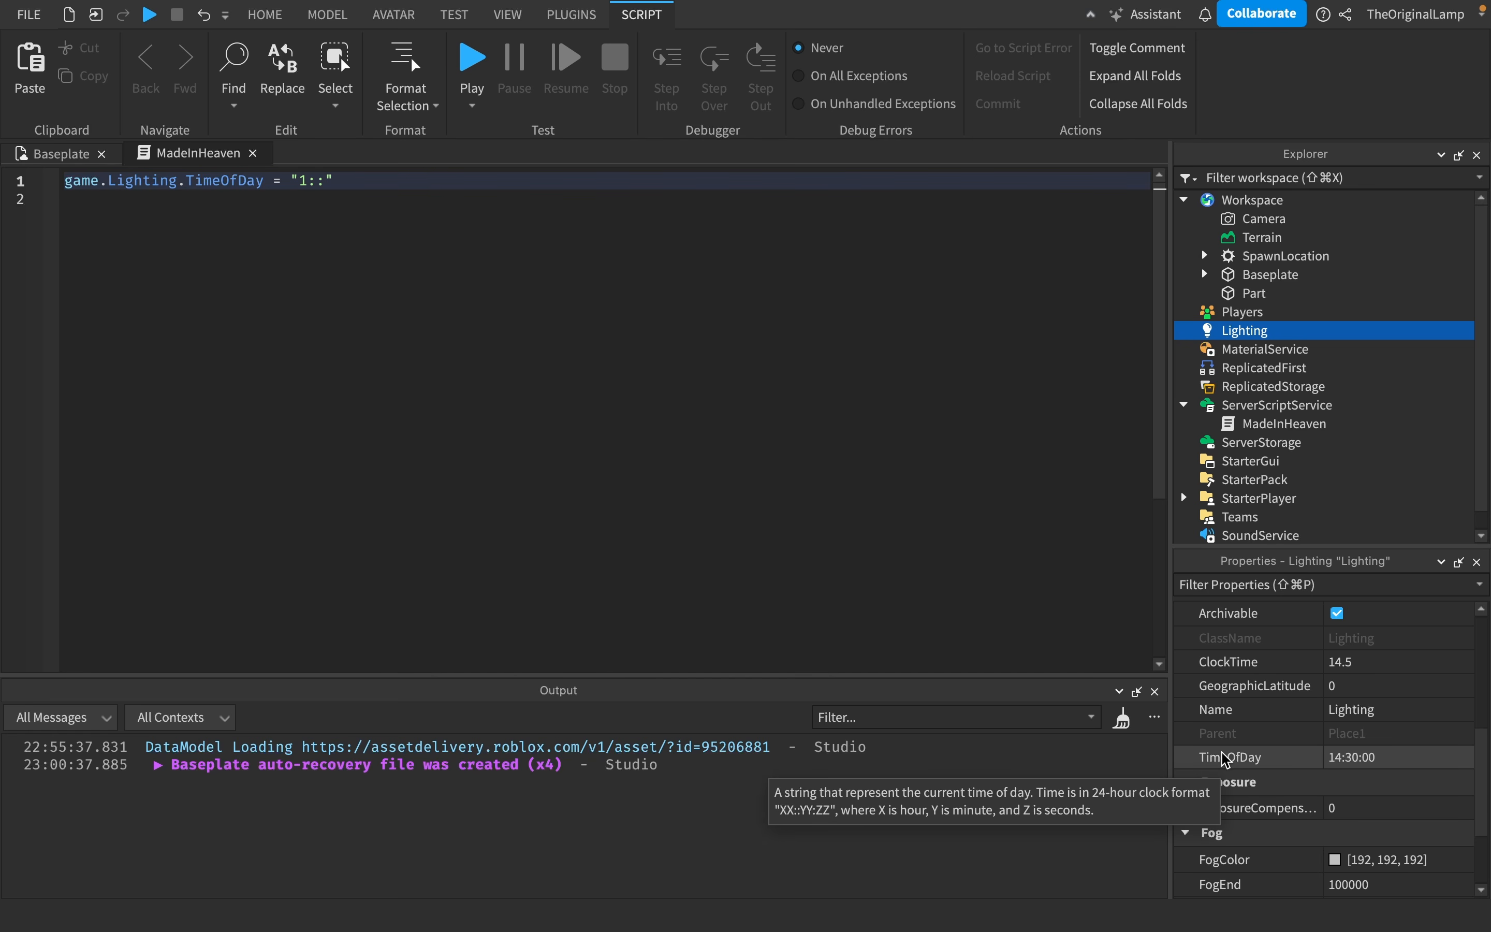
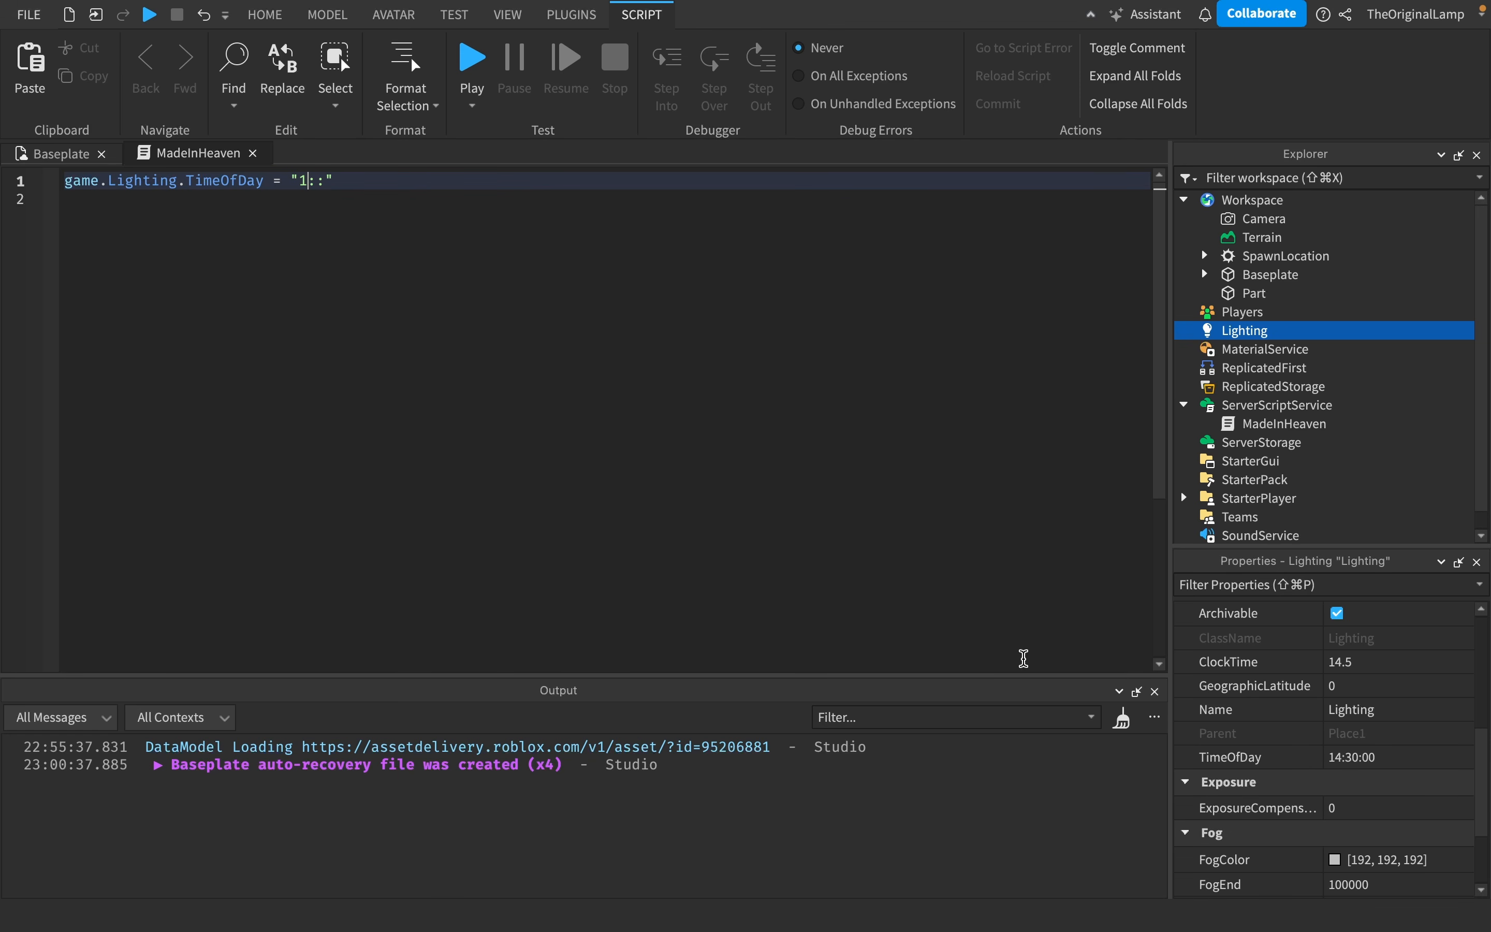
pyautogui.write('0')
pyautogui.press('Right')
pyautogui.press('Right')
pyautogui.press('Right')
pyautogui.write('00:00')
# - Playtest the place to check the scripted time of day, stop the test, and return to the MadeInHeaven script
pyautogui.press('F5')
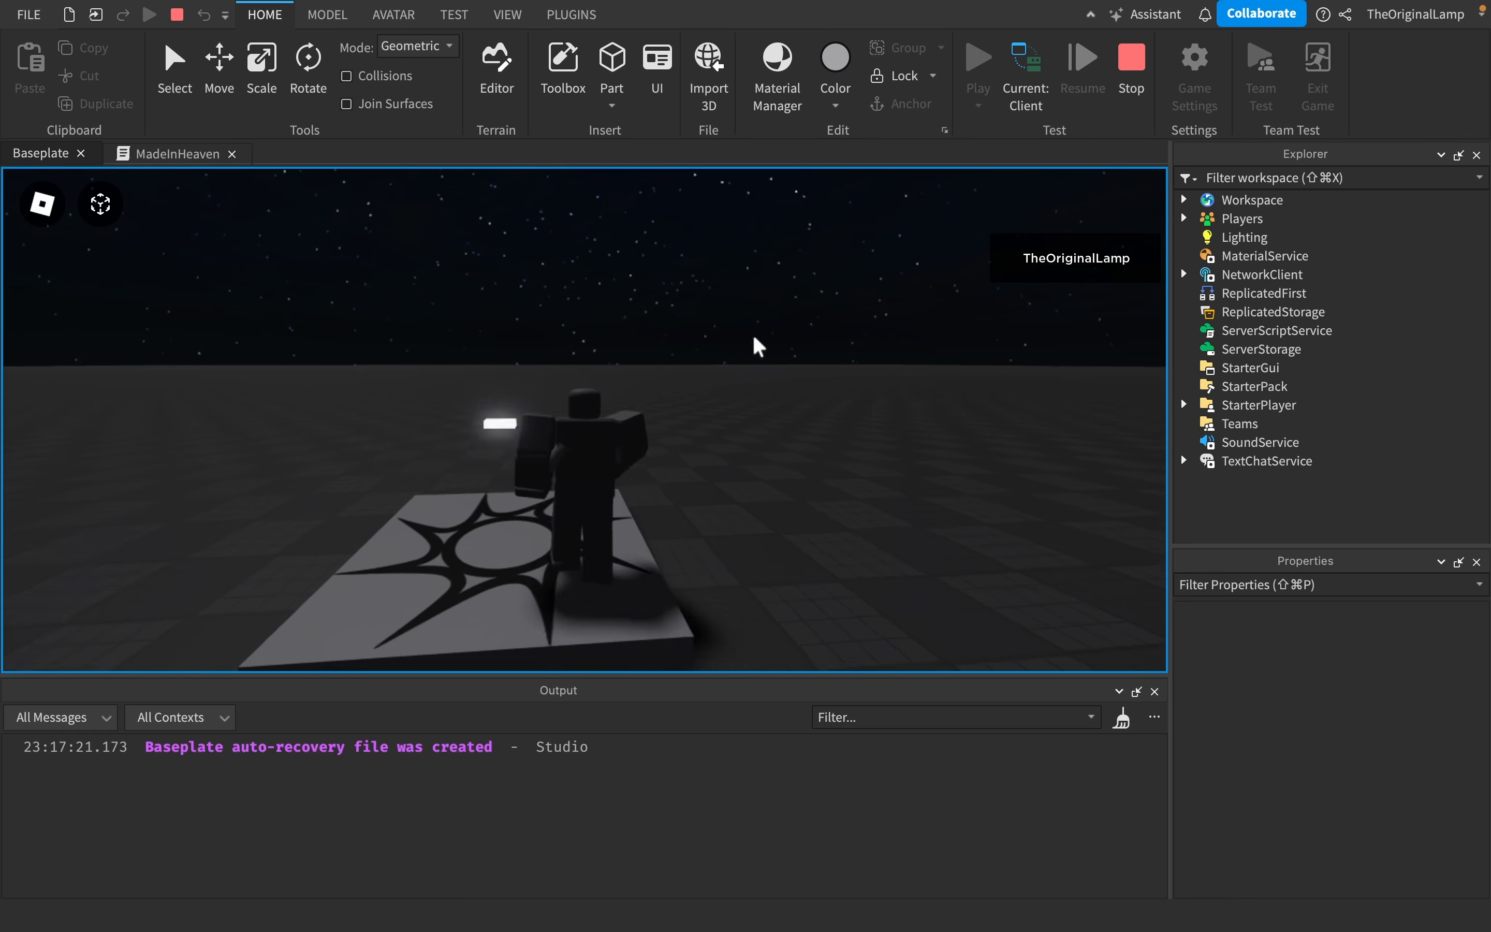
pyautogui.click(189, 155)
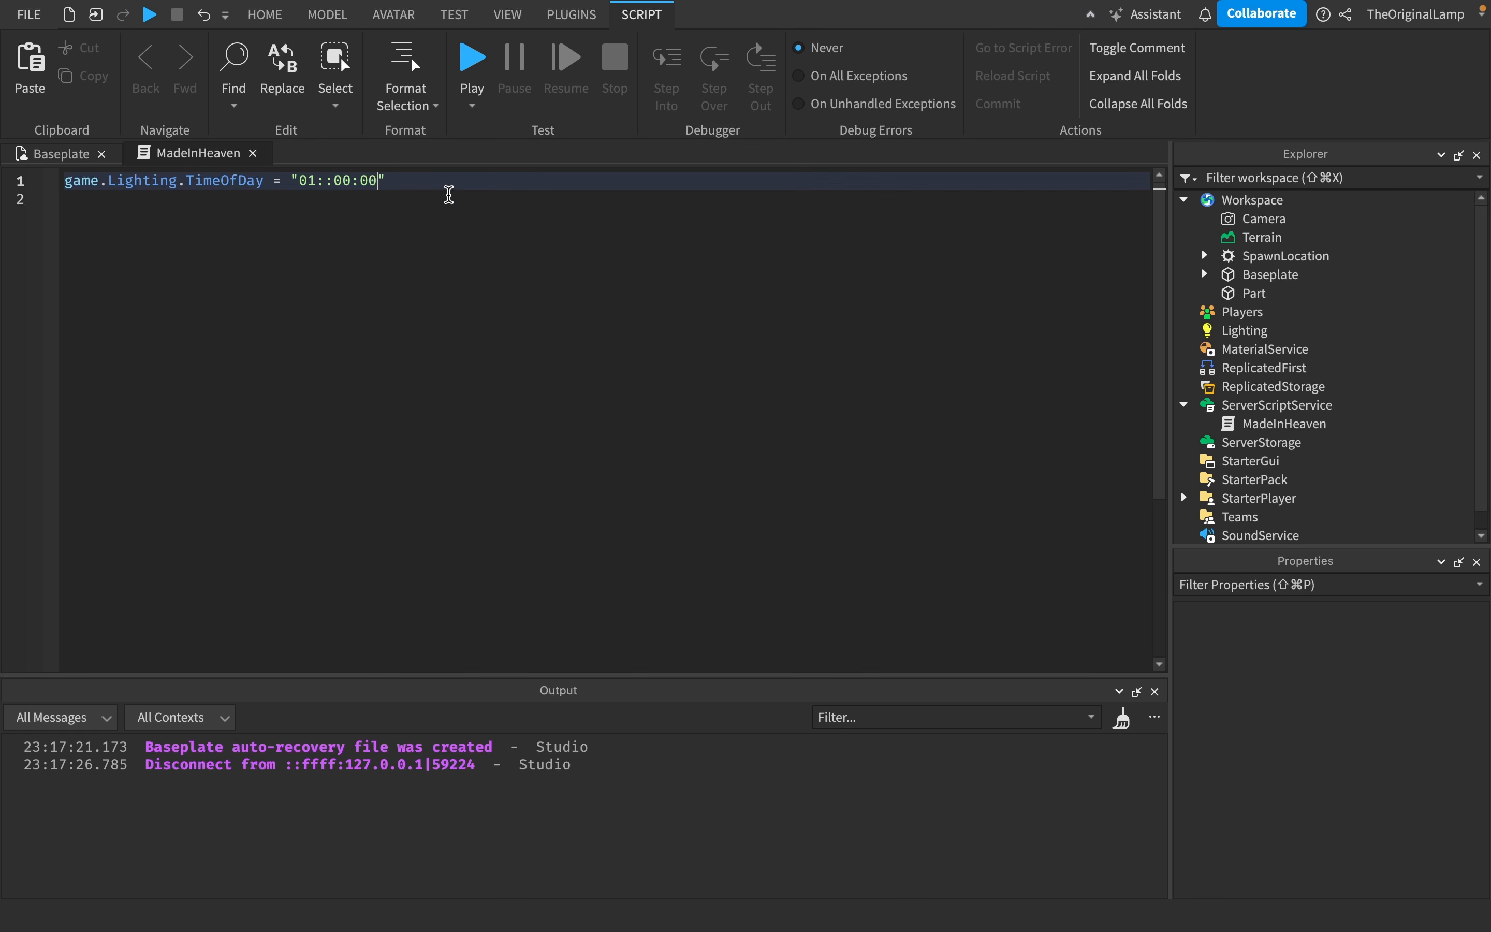
pyautogui.scroll(-1, 1203, 420)
pyautogui.click(1201, 401)
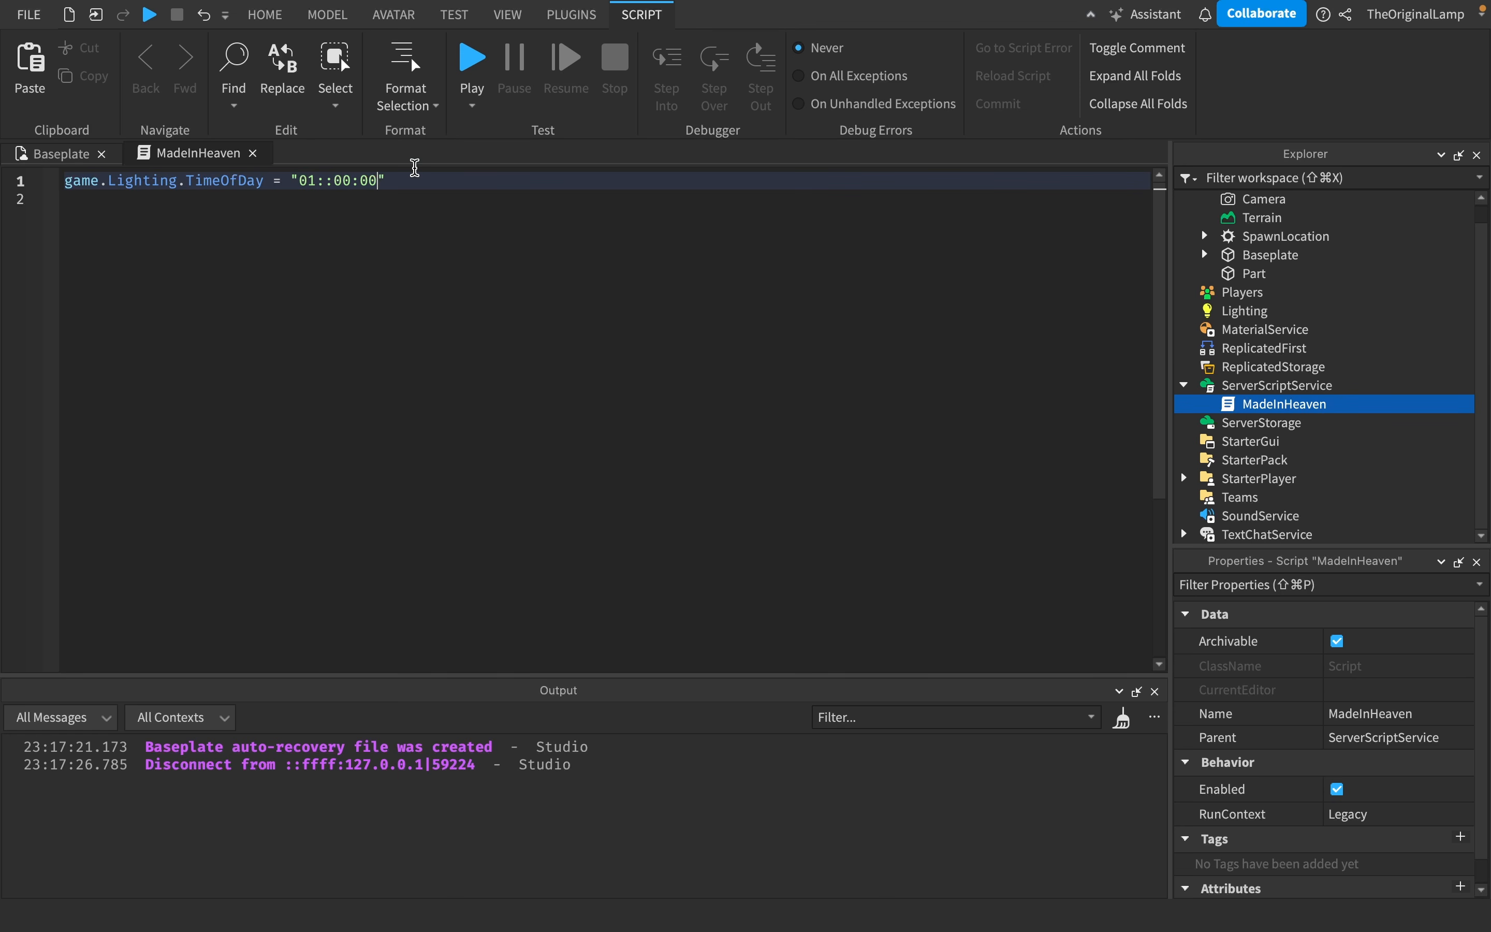
pyautogui.scroll(1, 1251, 356)
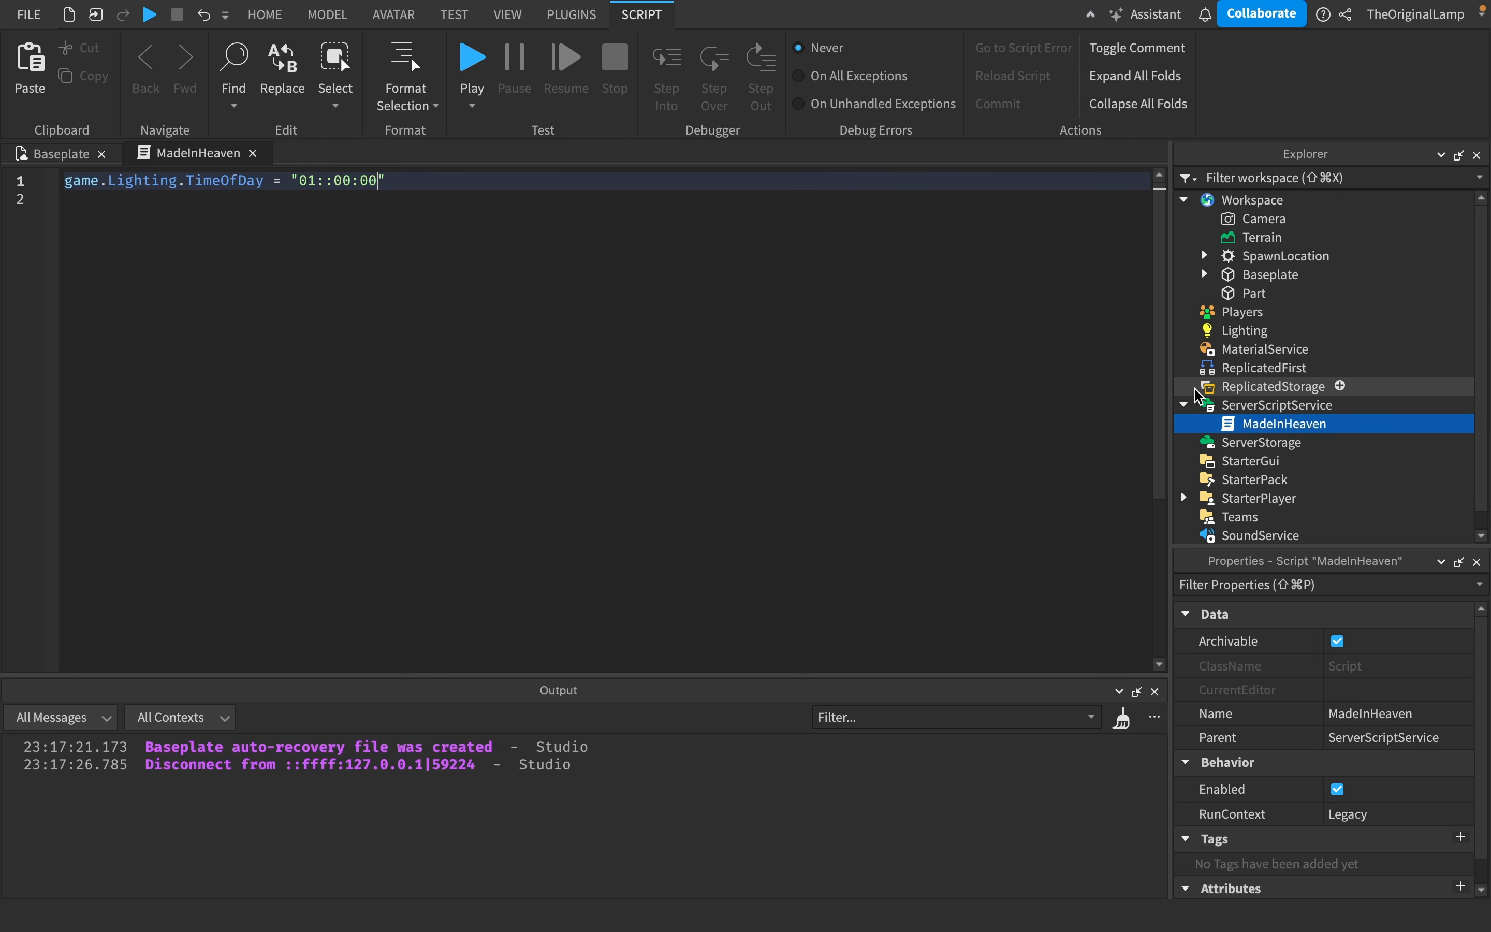
pyautogui.click(86, 162)
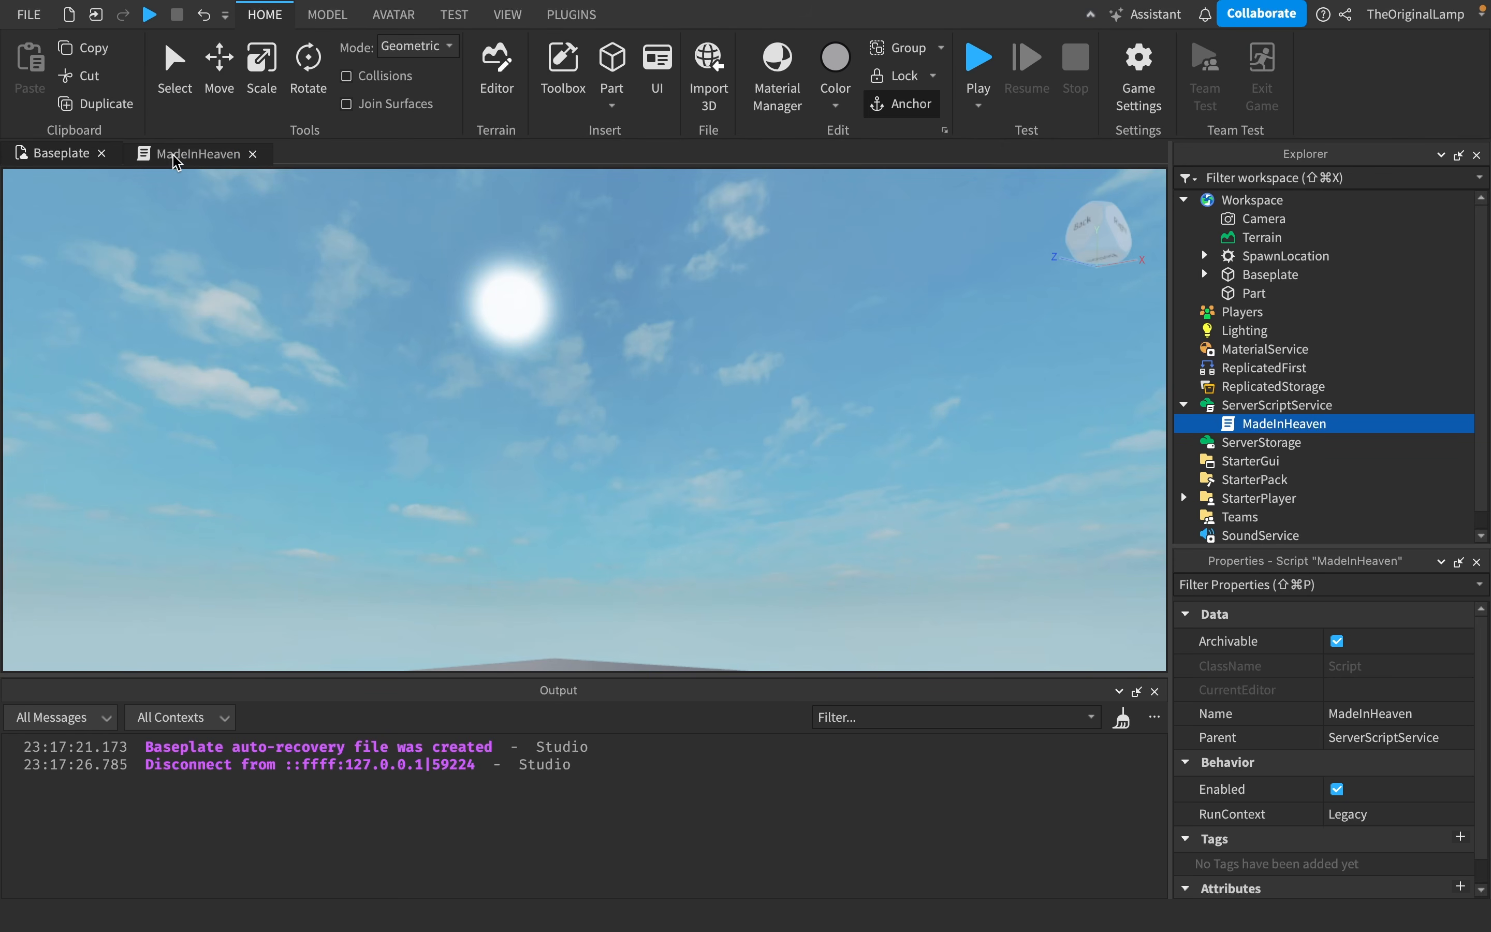
pyautogui.click(217, 153)
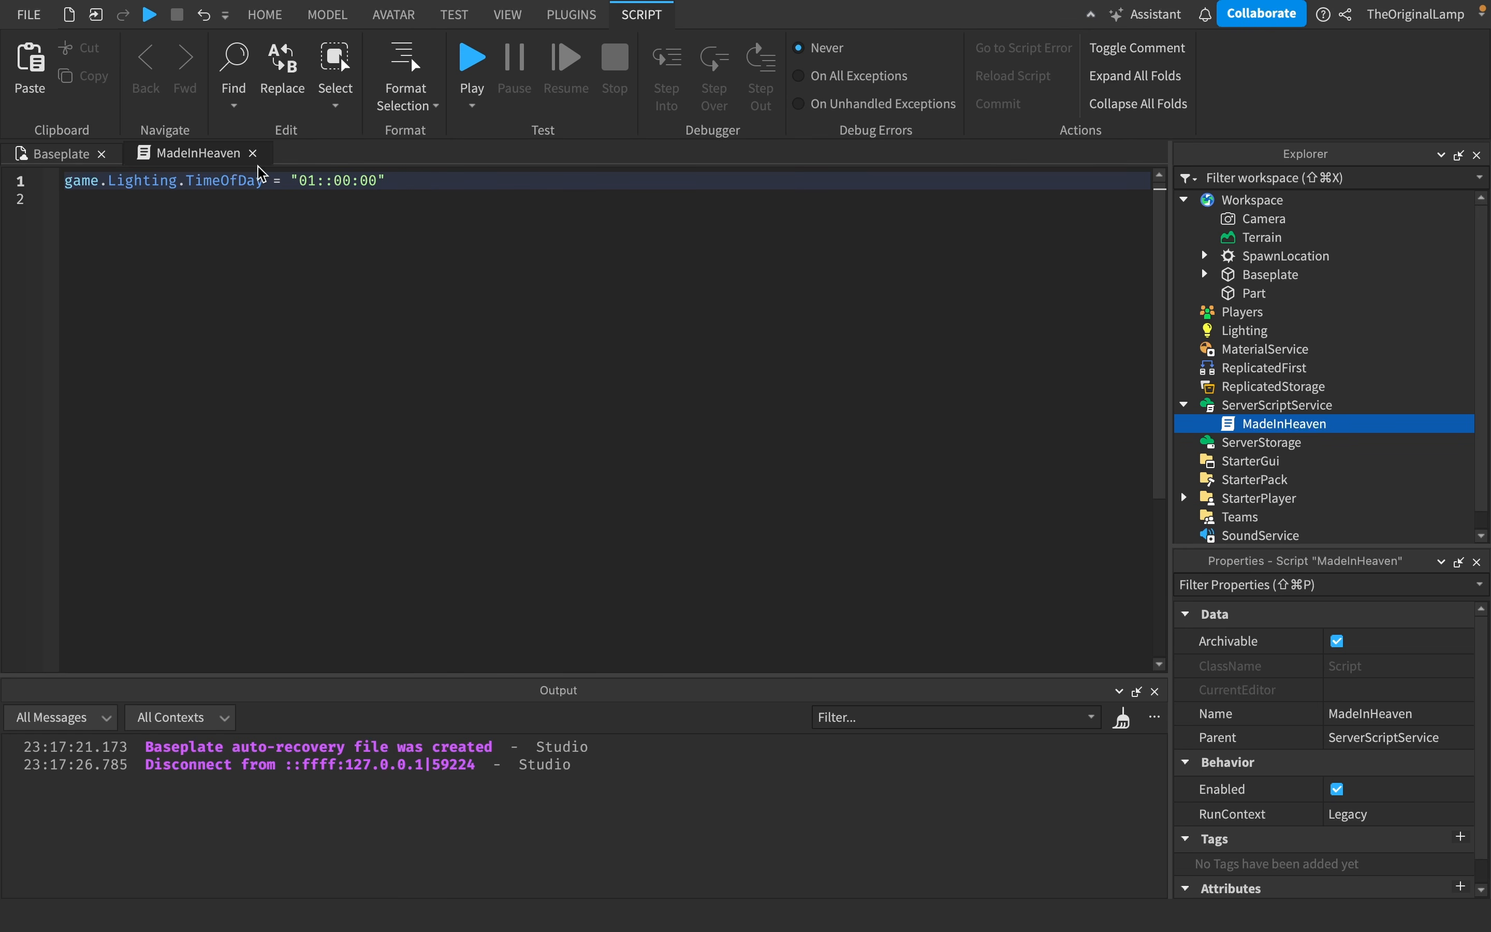
# - Close the MadeInHeaven script and delete it from ServerScriptService
pyautogui.click(253, 153)
pyautogui.click(1273, 446)
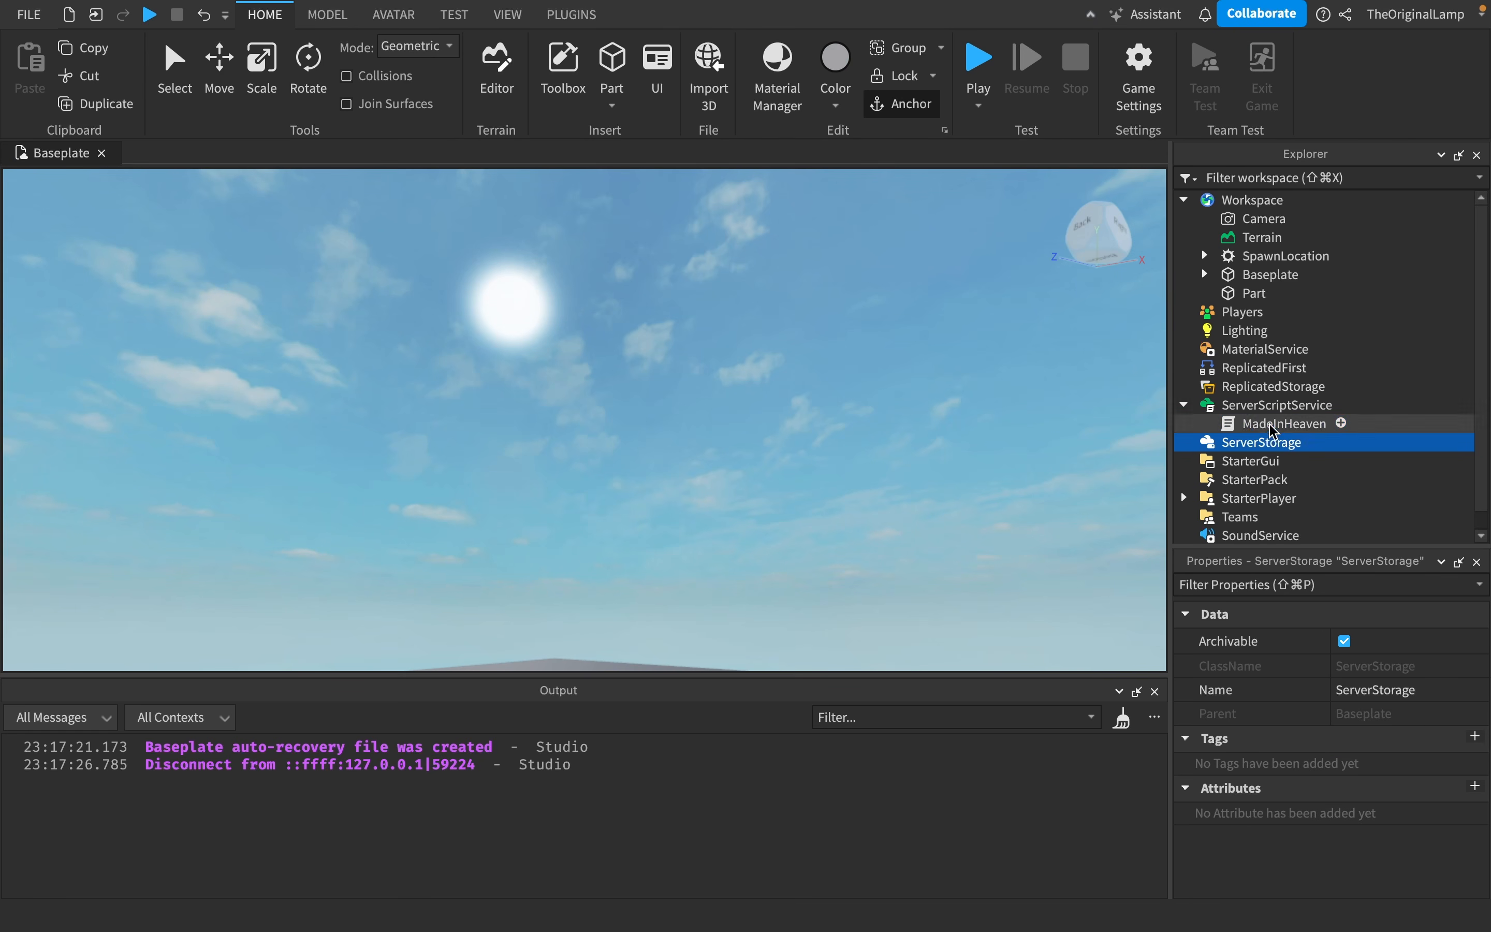
pyautogui.click(1273, 425)
pyautogui.press('Delete')
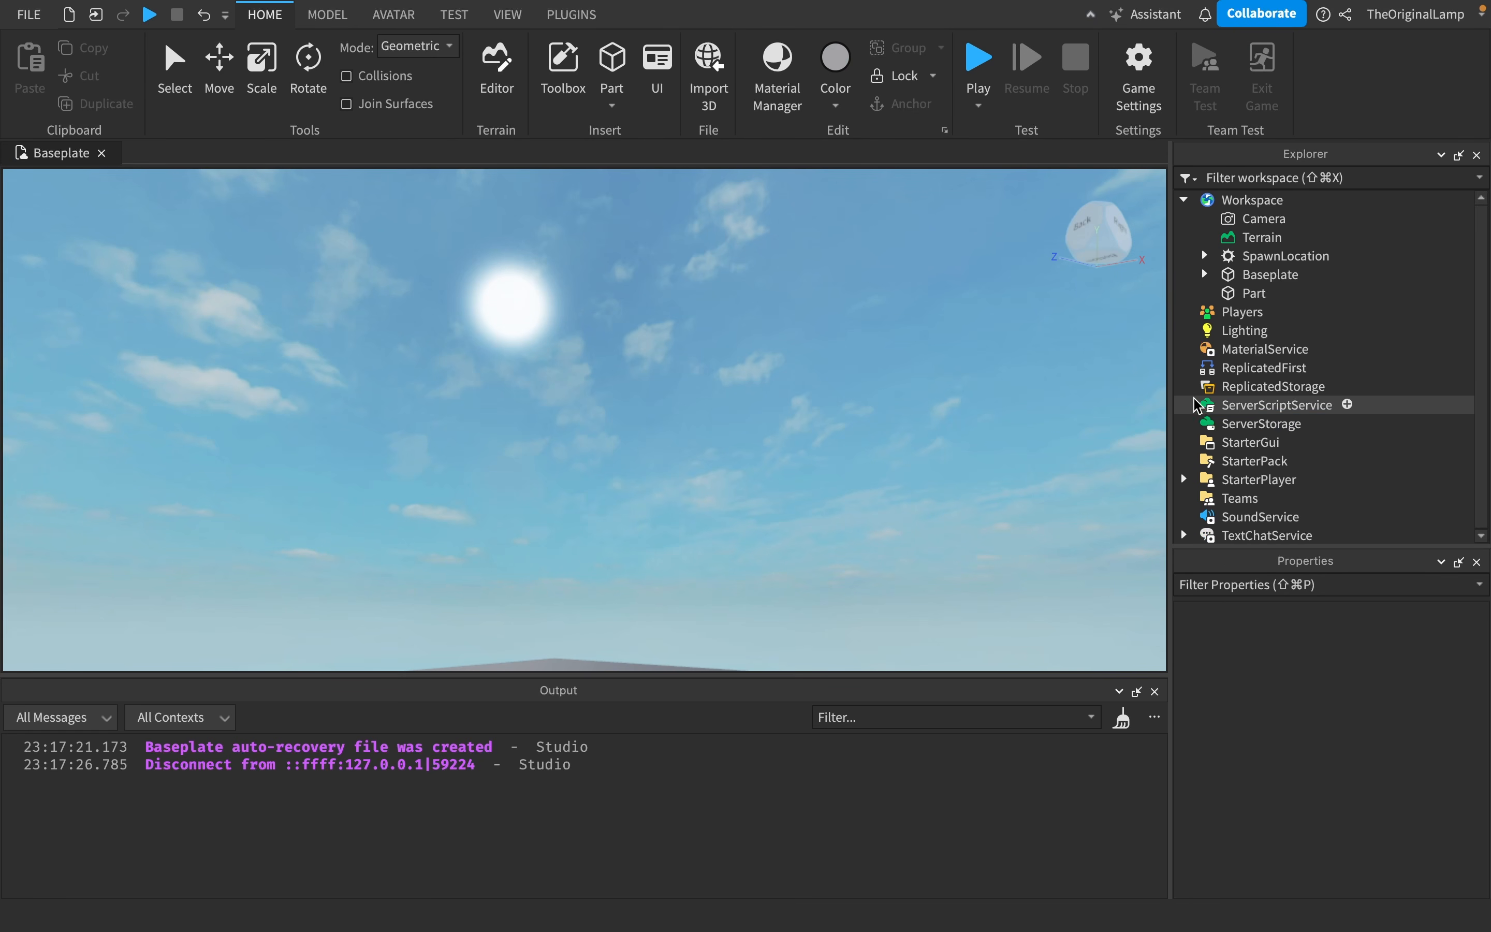
# - Select the Lighting service and review its properties down to TimeOfDay, Exposure and Fog
pyautogui.click(1245, 330)
pyautogui.scroll(-5, 1383, 716)
pyautogui.scroll(2, 1380, 718)
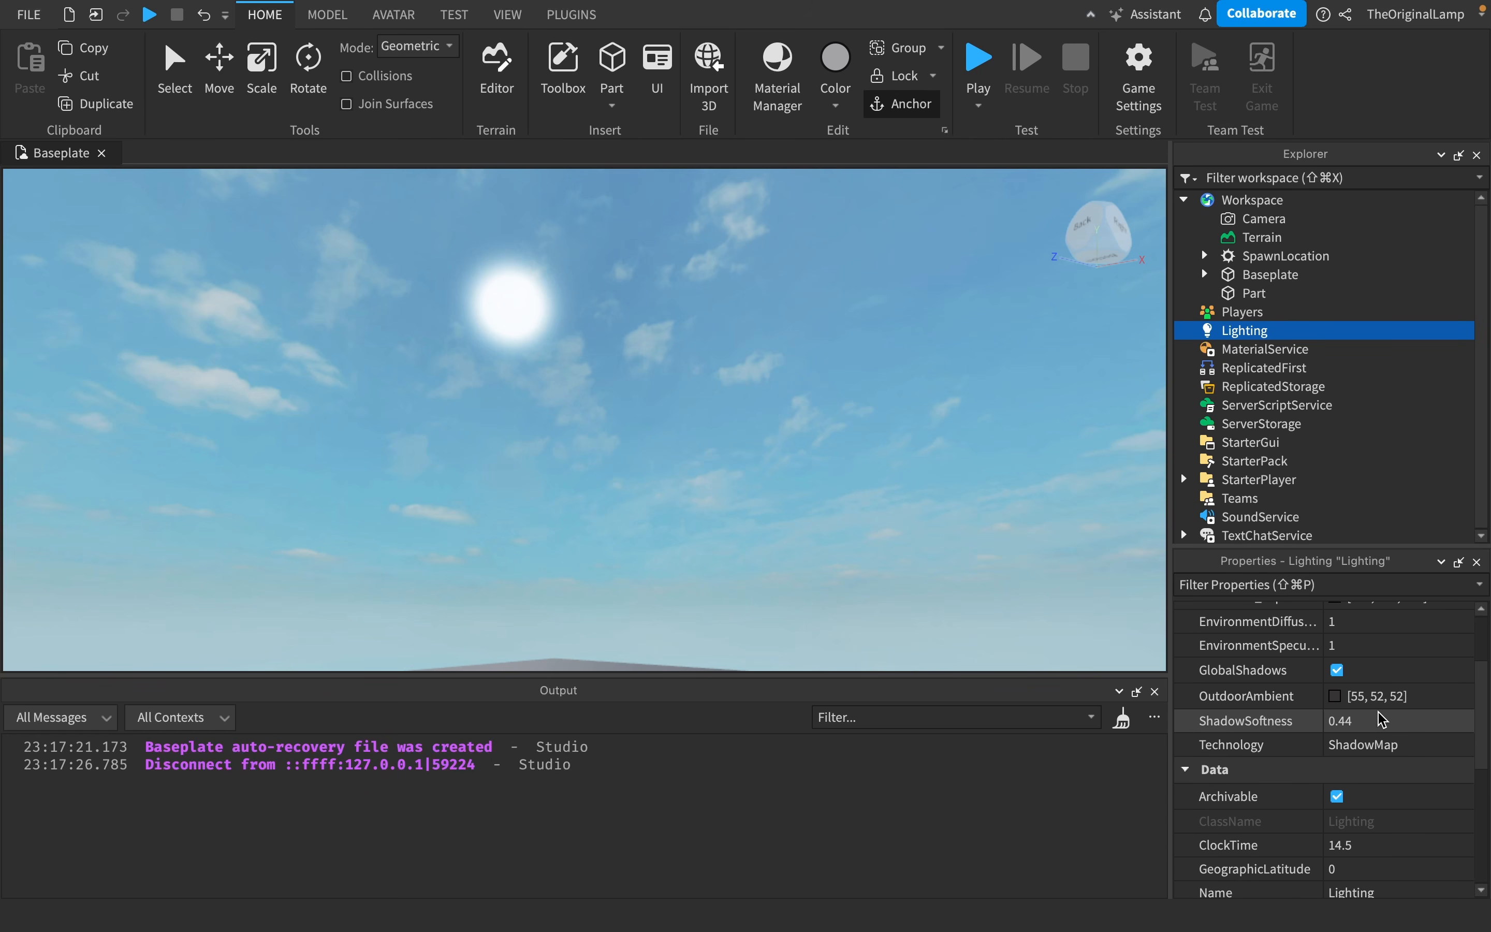
pyautogui.scroll(-3, 1360, 731)
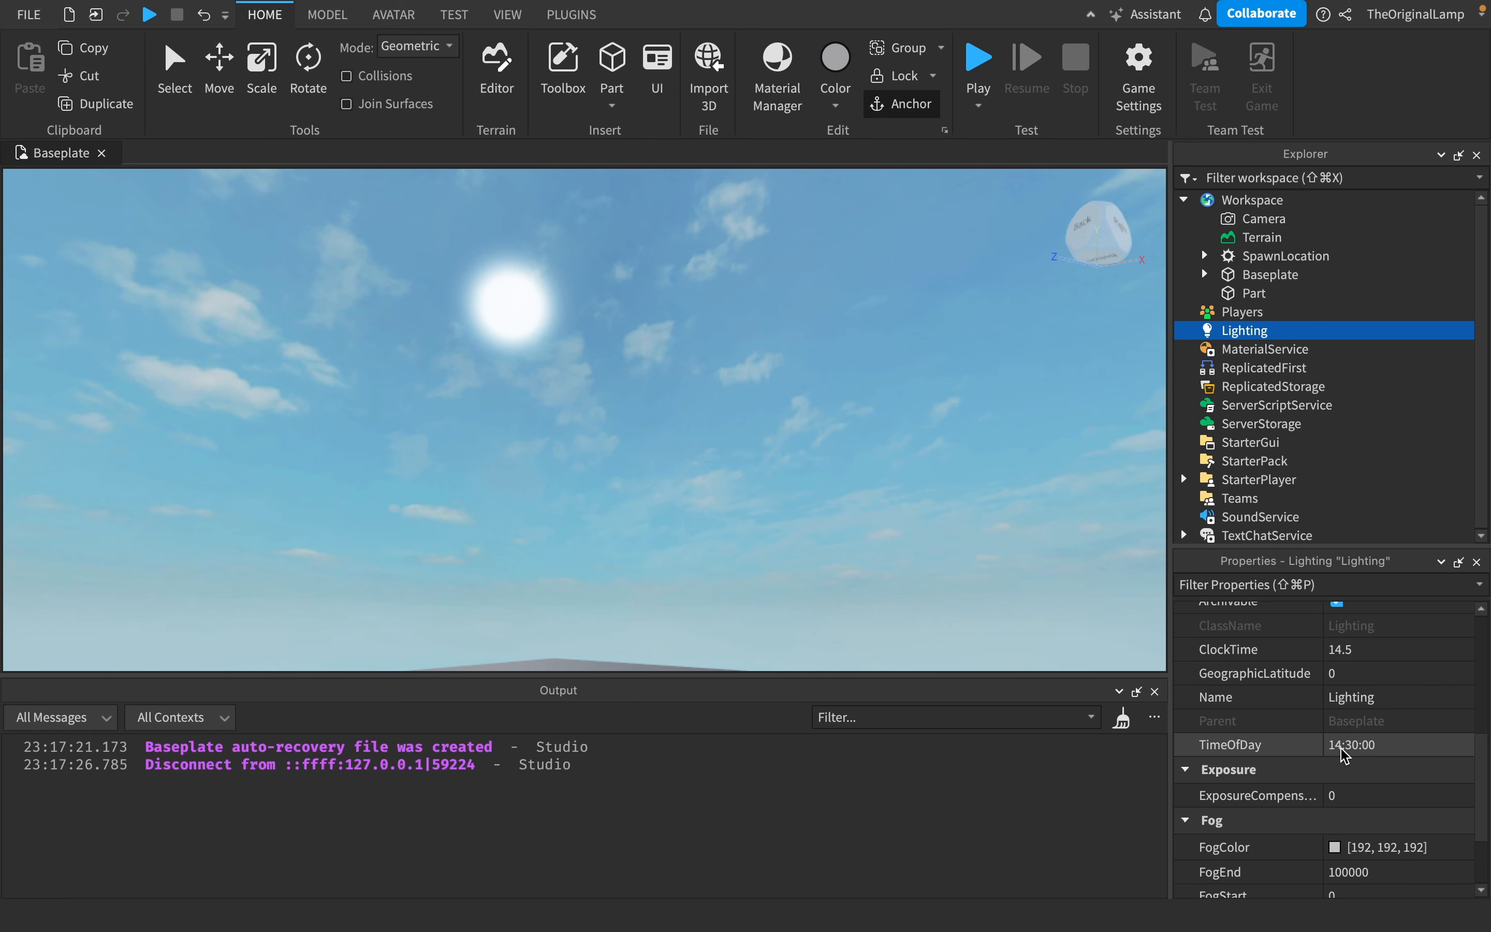
pyautogui.moveTo(720, 467); pyautogui.dragTo(720, 467, button='right')
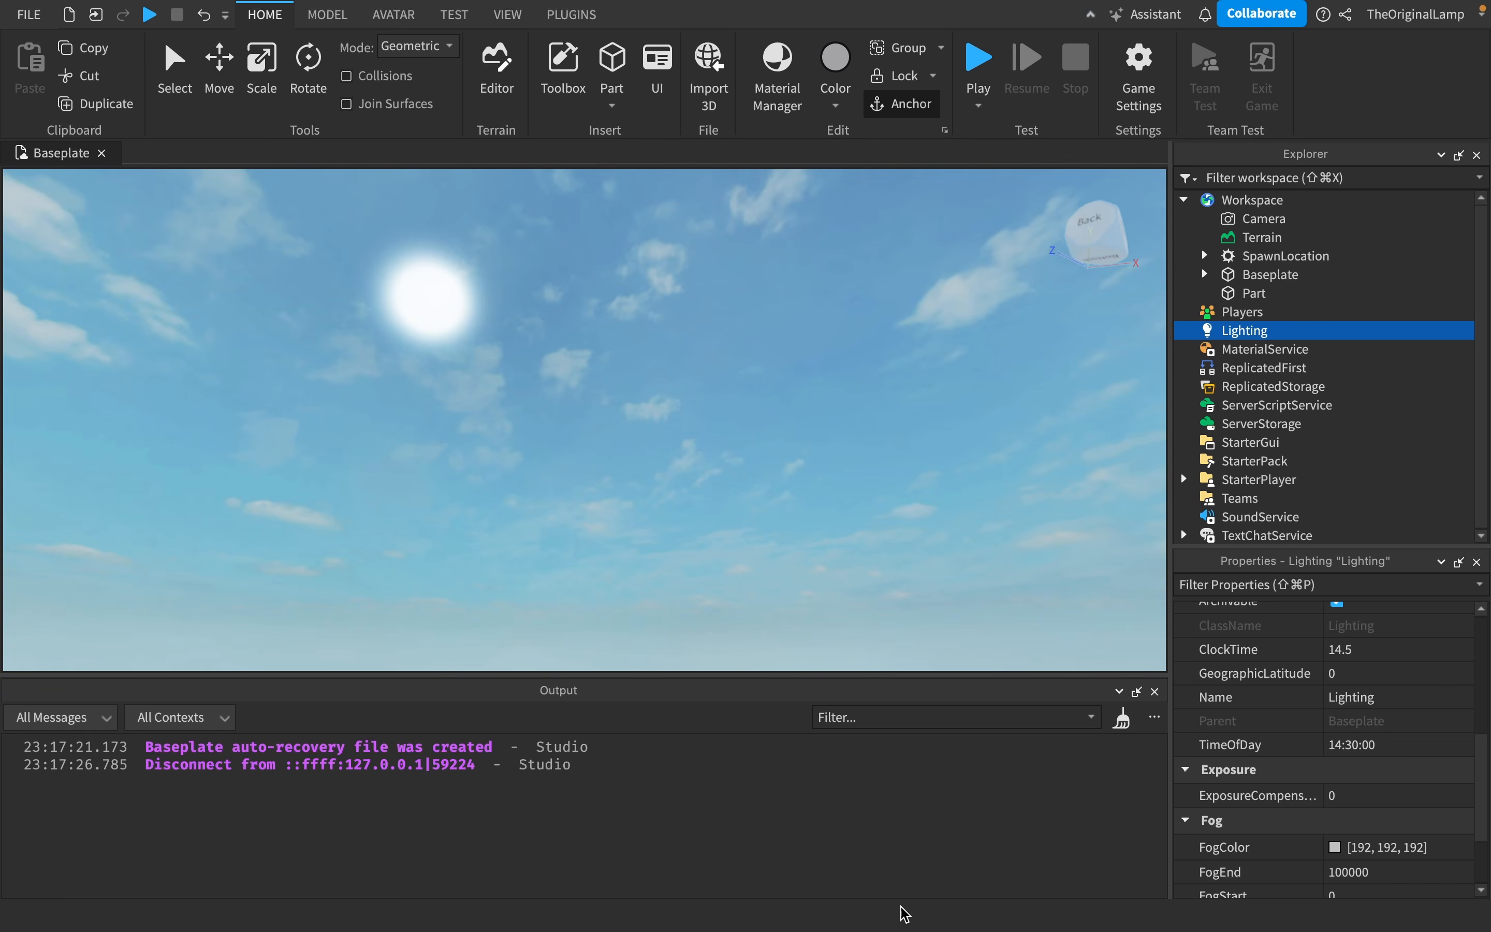
pyautogui.moveTo(609, 505); pyautogui.dragTo(609, 506, button='right')
pyautogui.moveTo(740, 440); pyautogui.dragTo(438, 252, button='right')
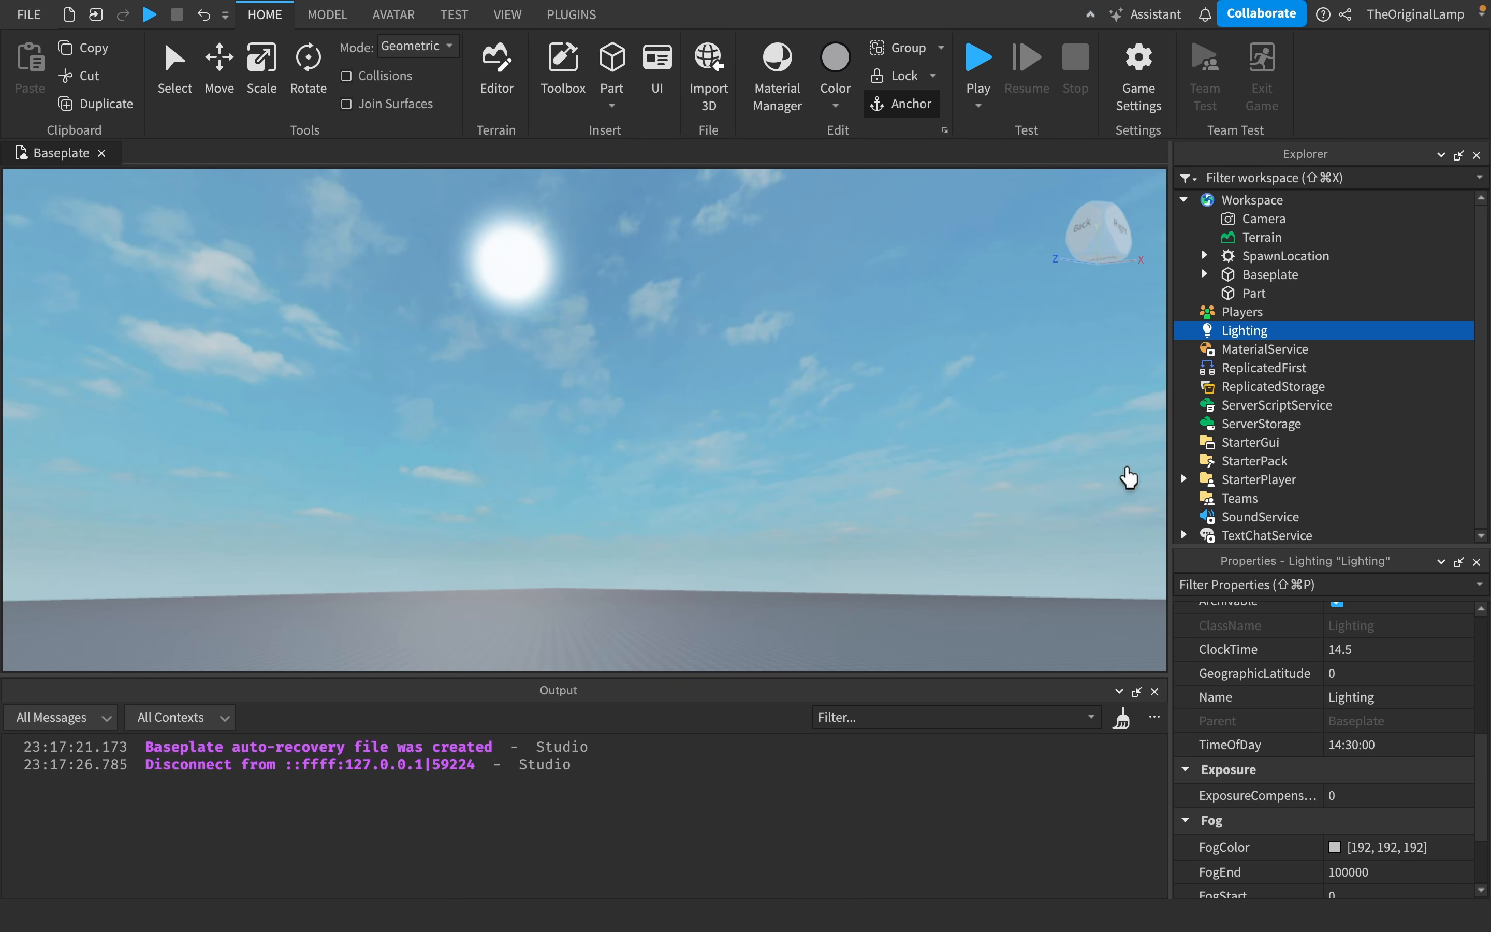
pyautogui.moveTo(618, 327); pyautogui.dragTo(882, 337, button='right')
pyautogui.press('s')
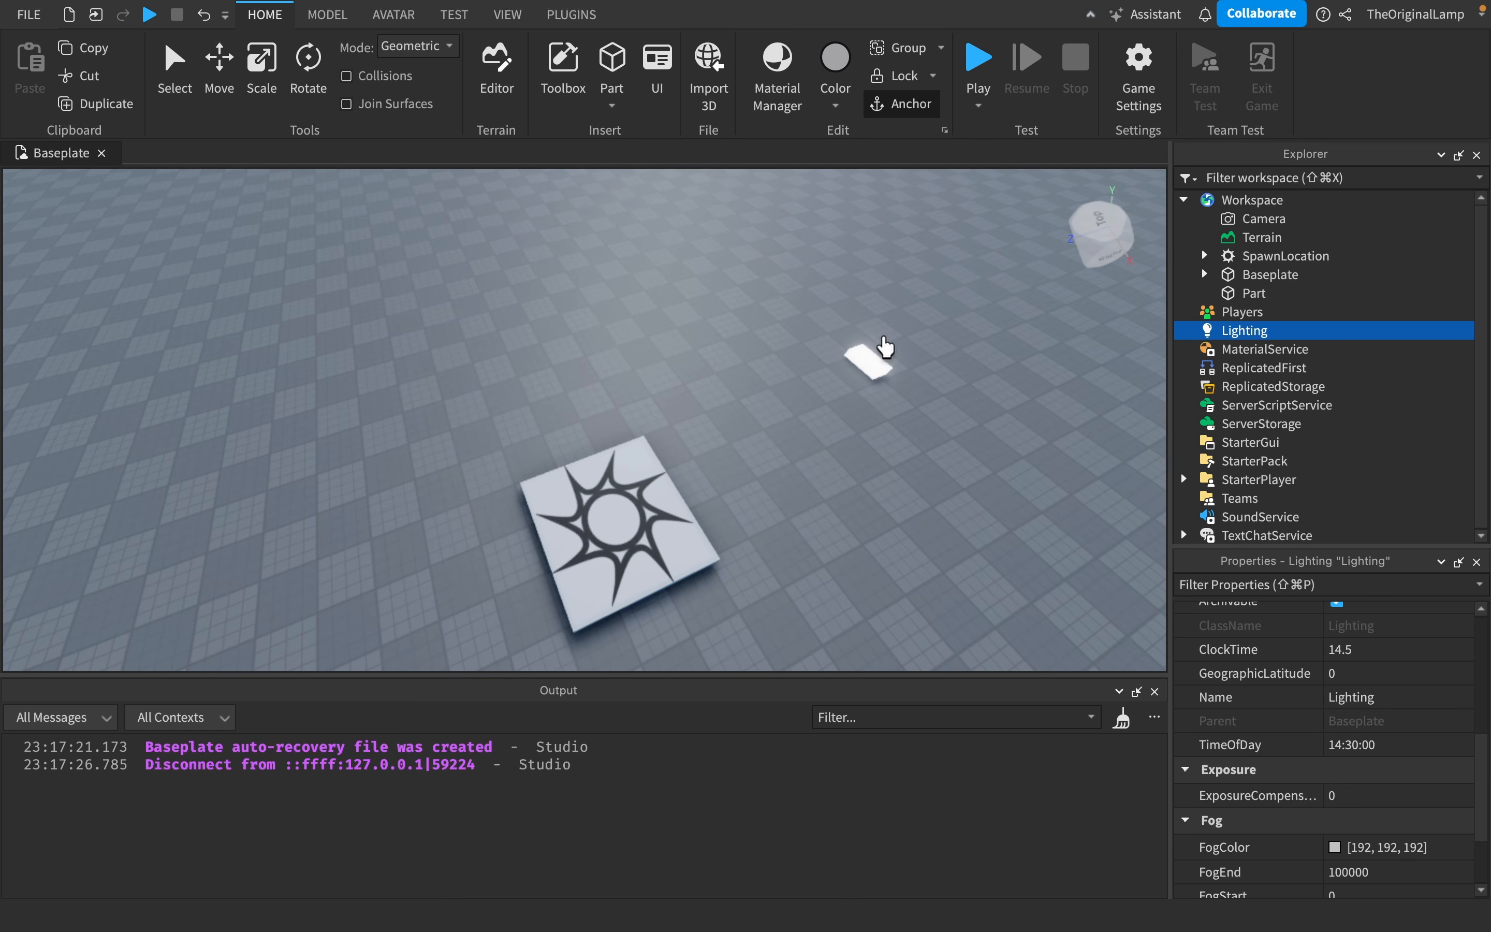
pyautogui.rightClick(881, 338)
pyautogui.click(865, 360)
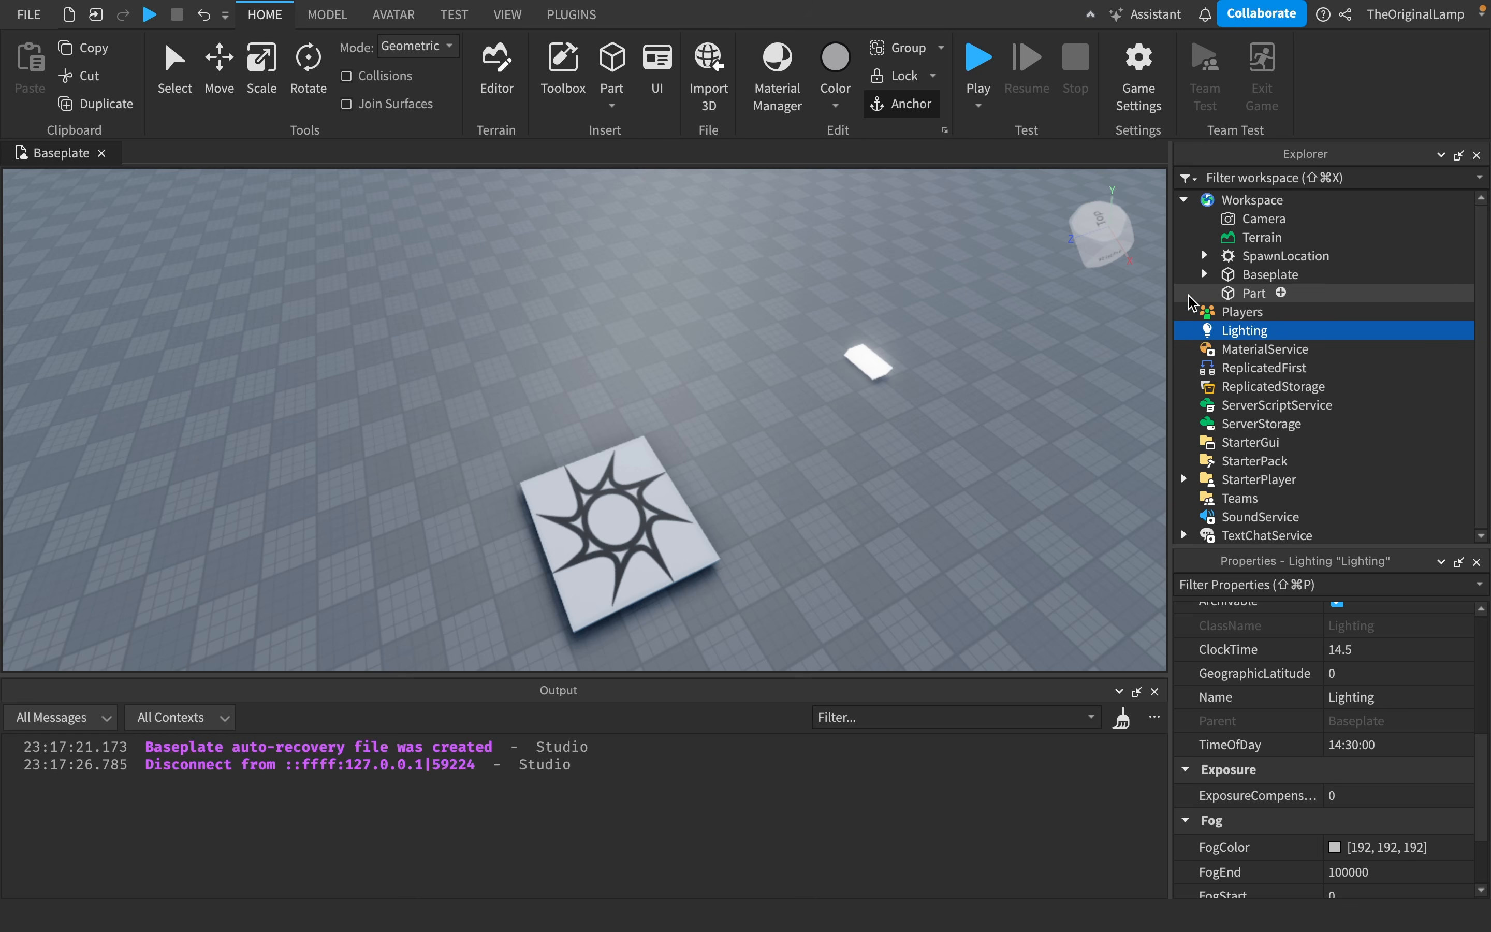